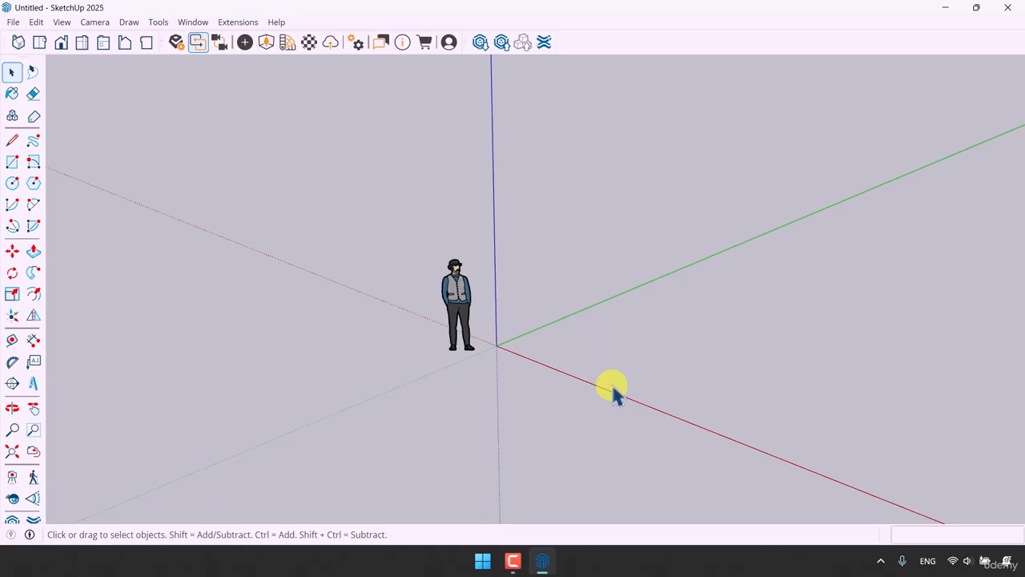
Set the length display precision to 0.00 m in the model's measurement units
{"action": "middle_click_drag", "start_coordinate": [614, 392], "coordinate": [286, 240]}
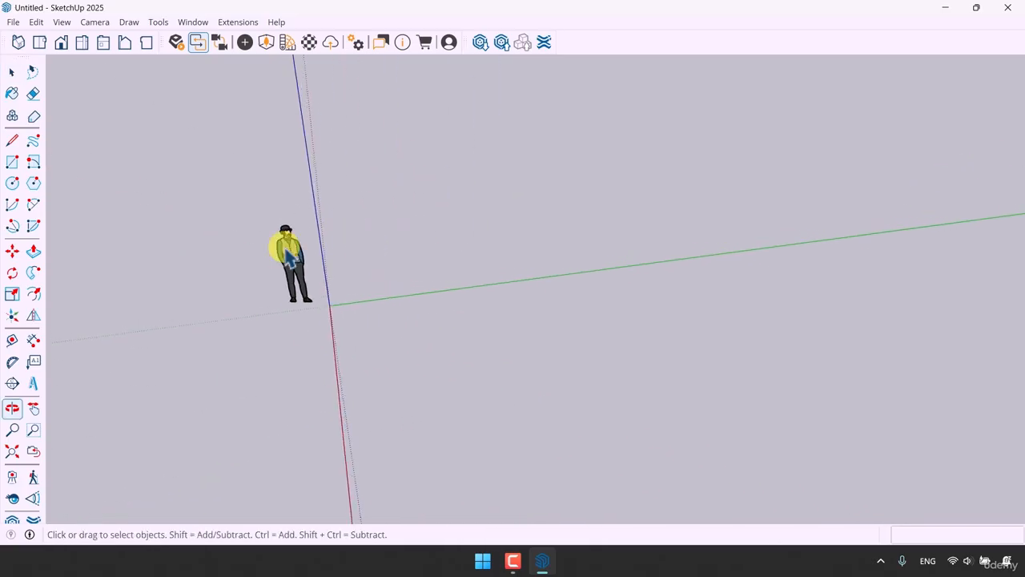
{"action": "left_click", "coordinate": [201, 22]}
{"action": "left_click", "coordinate": [223, 88]}
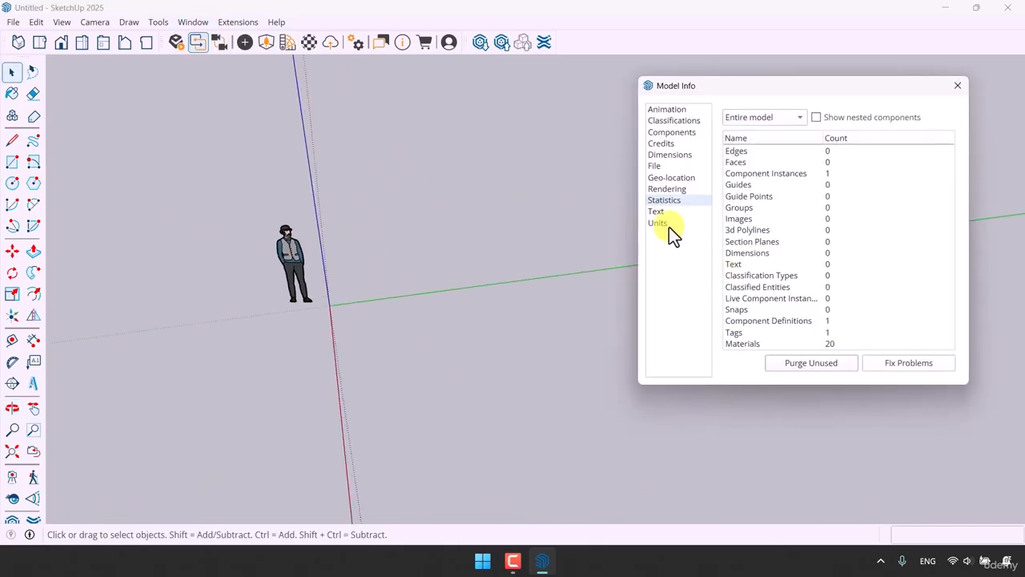
{"action": "left_click", "coordinate": [668, 224]}
{"action": "left_click", "coordinate": [889, 179]}
{"action": "left_click", "coordinate": [892, 145]}
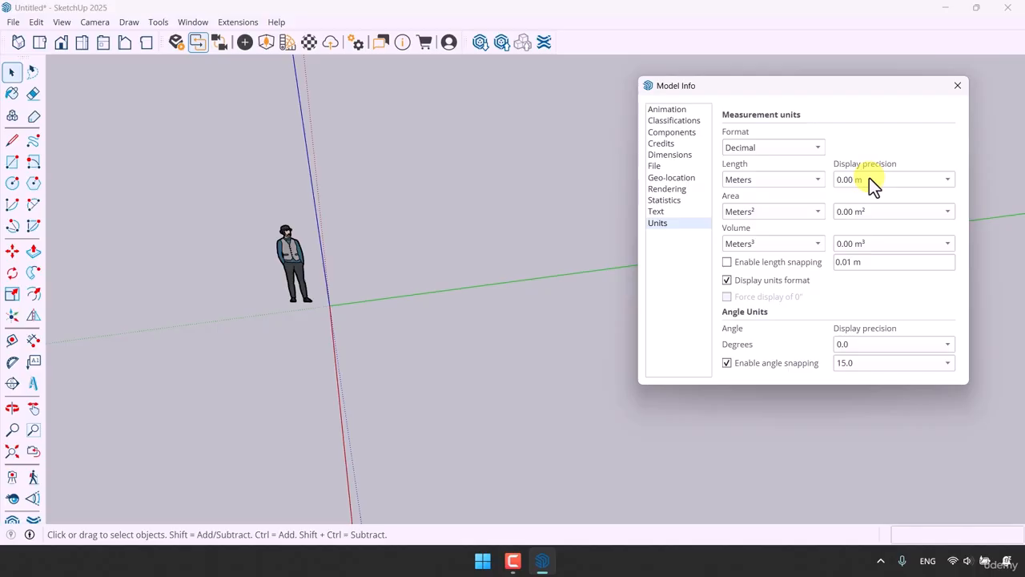
{"action": "left_click", "coordinate": [957, 86]}
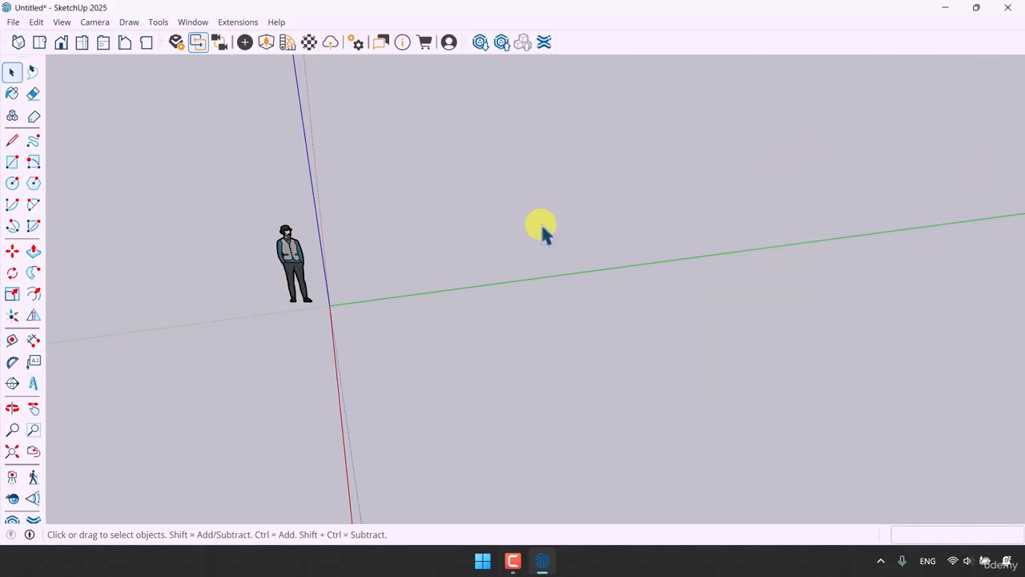
Save the model as Bathroom Design in the Documents folder
{"action": "key", "text": "ctrl+s"}
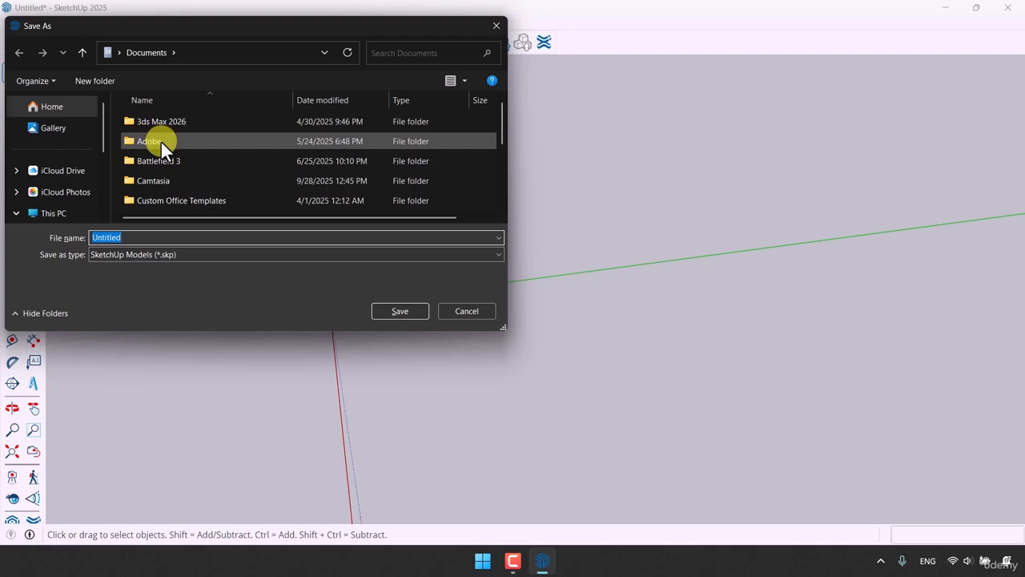
{"action": "type", "text": "Bathroom Design"}
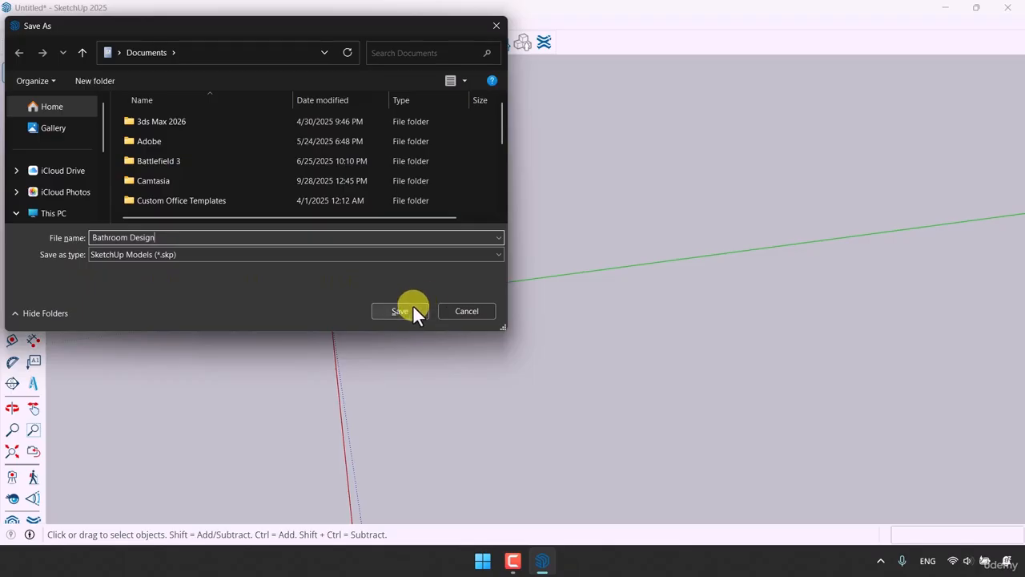
{"action": "left_click", "coordinate": [414, 309]}
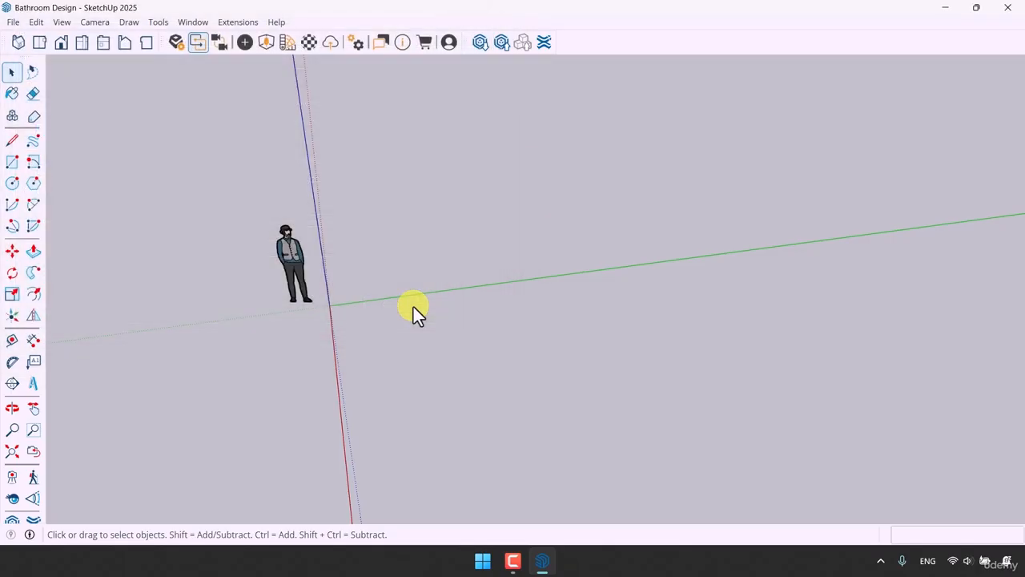
Draw a floor rectangle from the origin, 5 m along the red axis and about 6 m along the green axis
{"action": "left_click", "coordinate": [16, 168]}
{"action": "left_click", "coordinate": [330, 305]}
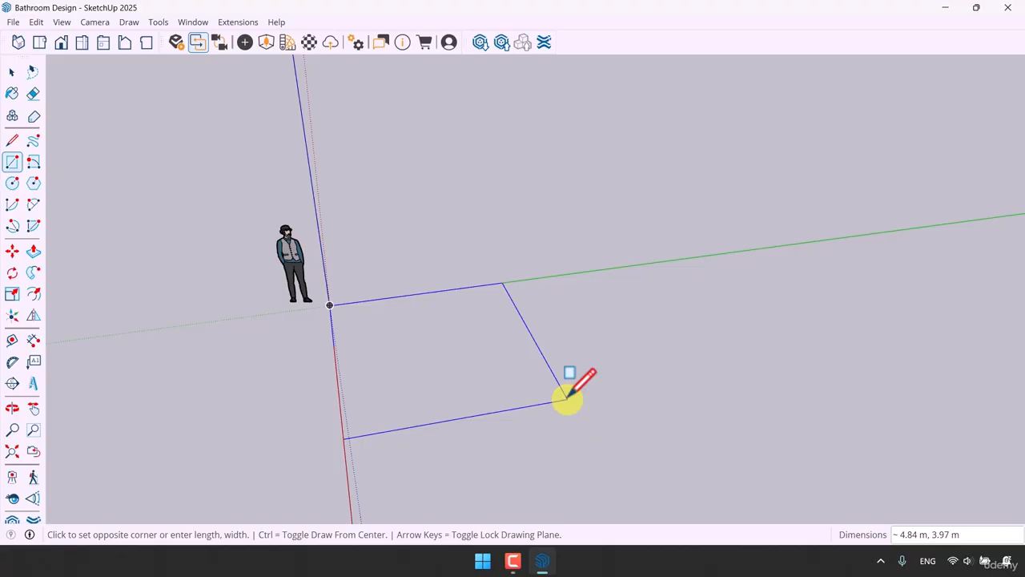
{"action": "type", "text": "5"}
{"action": "type", "text": ", 4"}
{"action": "key", "text": "Return"}
{"action": "key", "text": "space"}
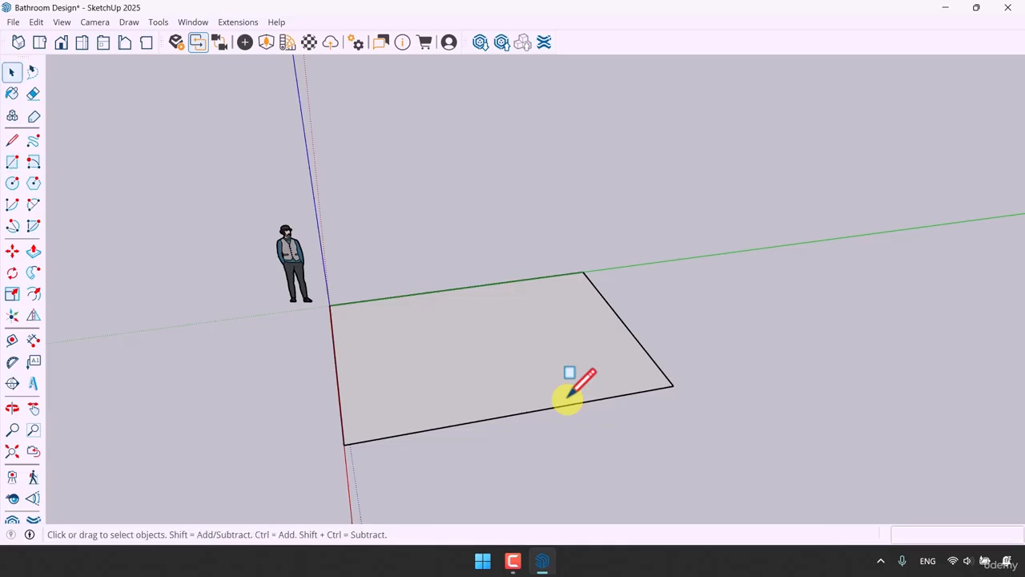
Extrude the floor rectangle upward 0.2 m with Push/Pull to form the base slab
{"action": "middle_click_drag", "start_coordinate": [571, 407], "coordinate": [755, 318]}
{"action": "scroll", "coordinate": [458, 366], "scroll_direction": "up", "scroll_amount": 2}
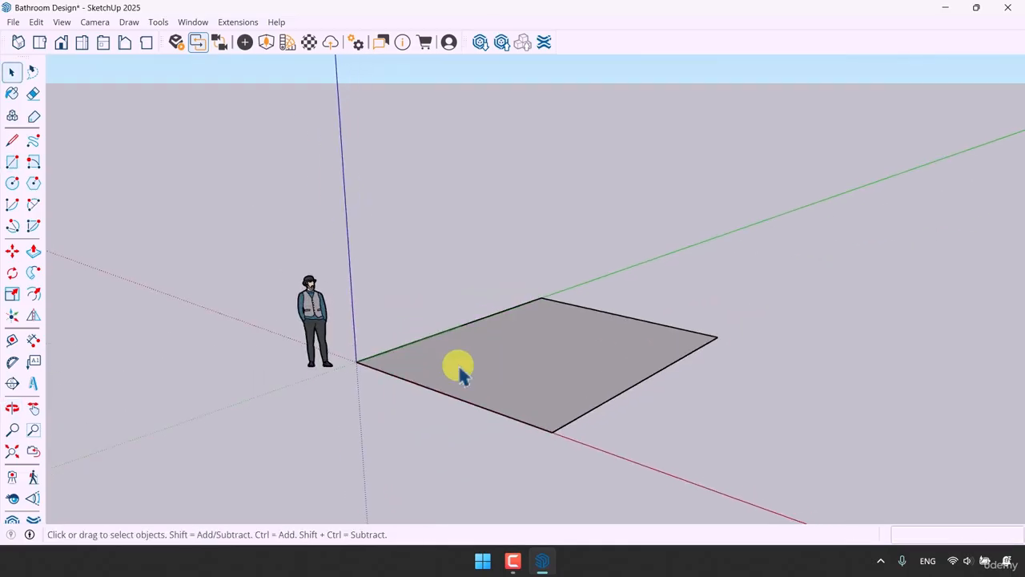
{"action": "left_click", "coordinate": [32, 251]}
{"action": "scroll", "coordinate": [502, 361], "scroll_direction": "up", "scroll_amount": 3}
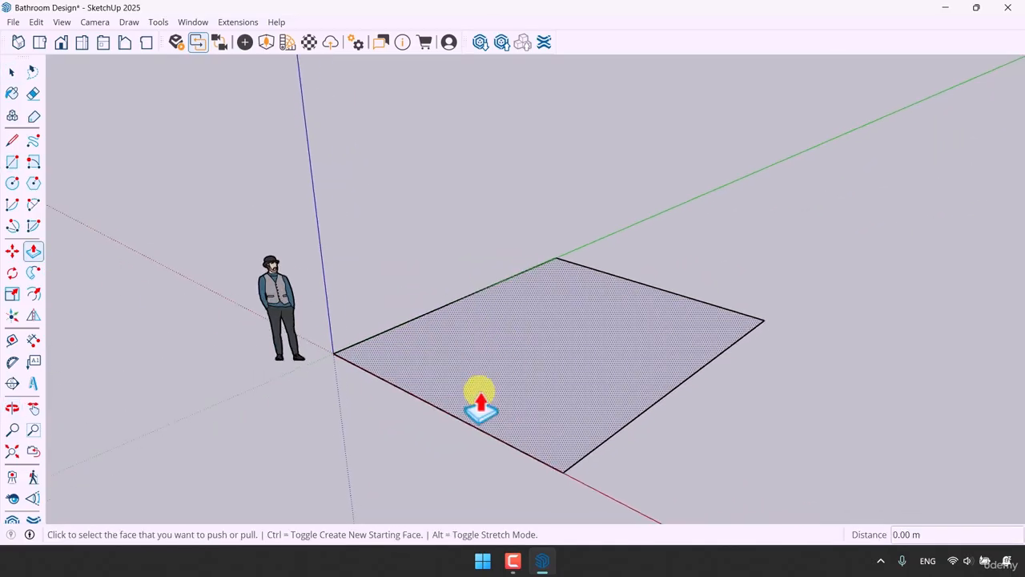
{"action": "left_click", "coordinate": [479, 393]}
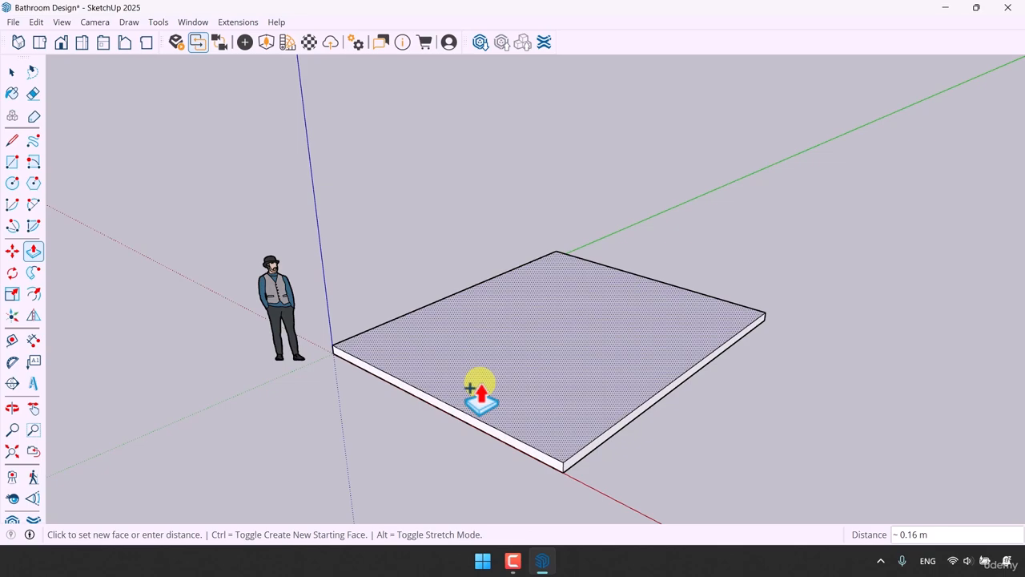
{"action": "type", "text": "0.2"}
{"action": "key", "text": "Return"}
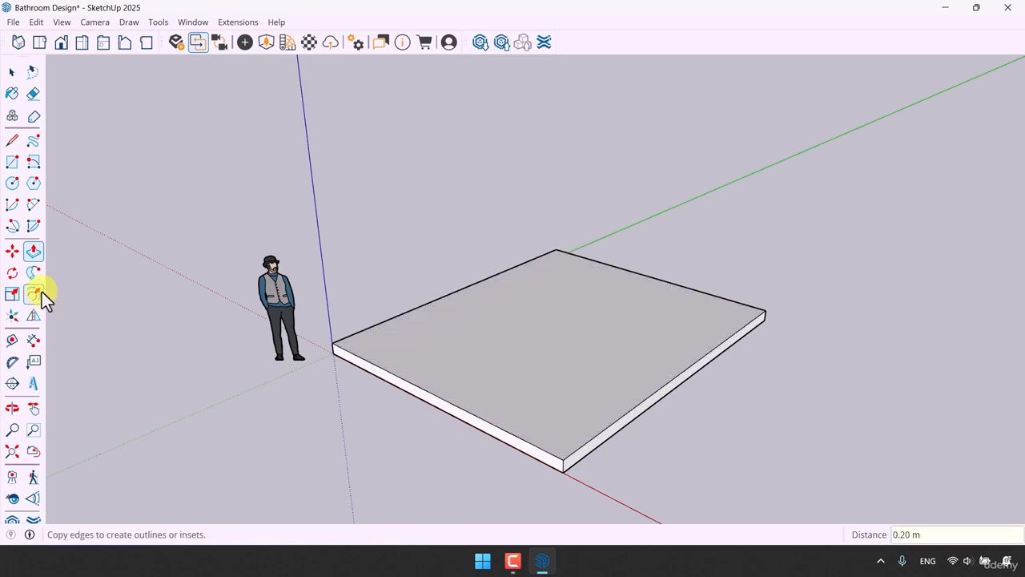
{"action": "left_click", "coordinate": [40, 292]}
{"action": "left_click", "coordinate": [483, 368]}
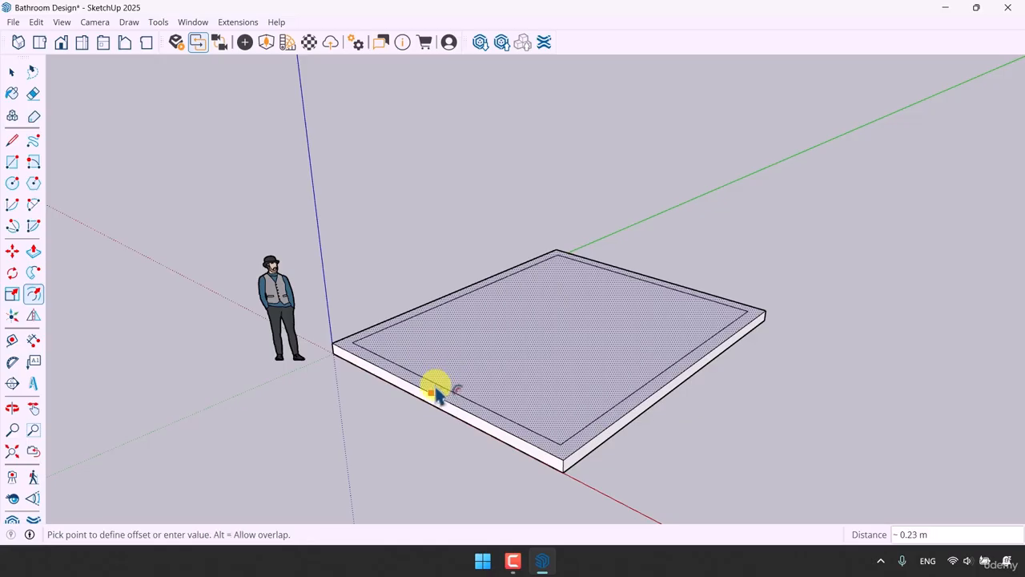
{"action": "type", "text": "0.1"}
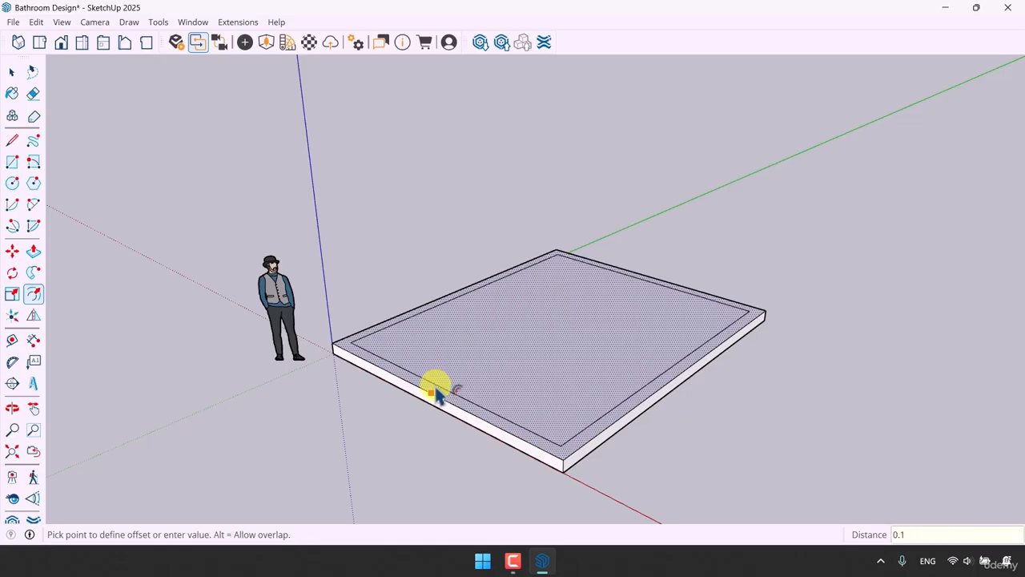
{"action": "key", "text": "Return"}
{"action": "key", "text": "space"}
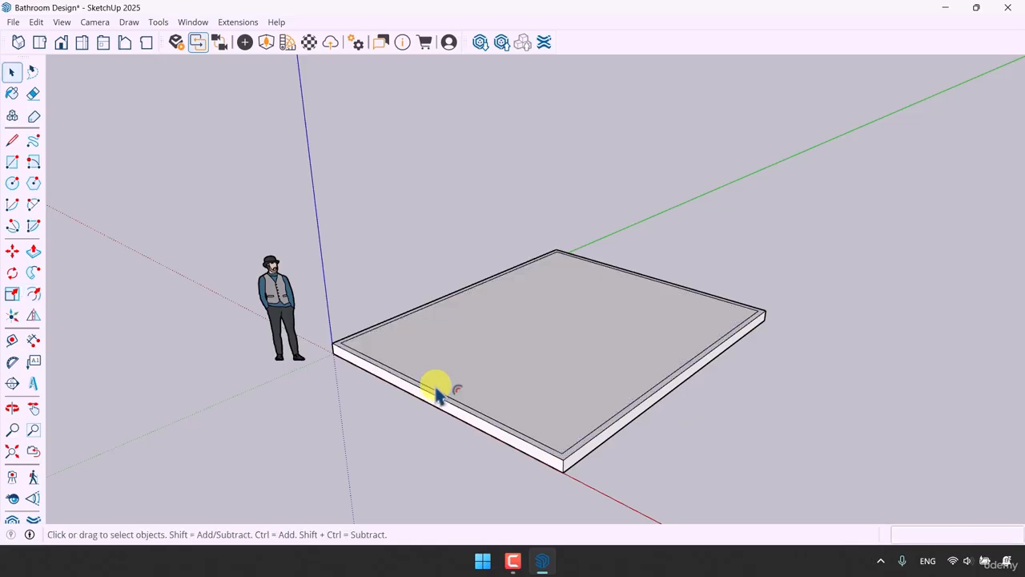
{"action": "key", "text": "ctrl+z"}
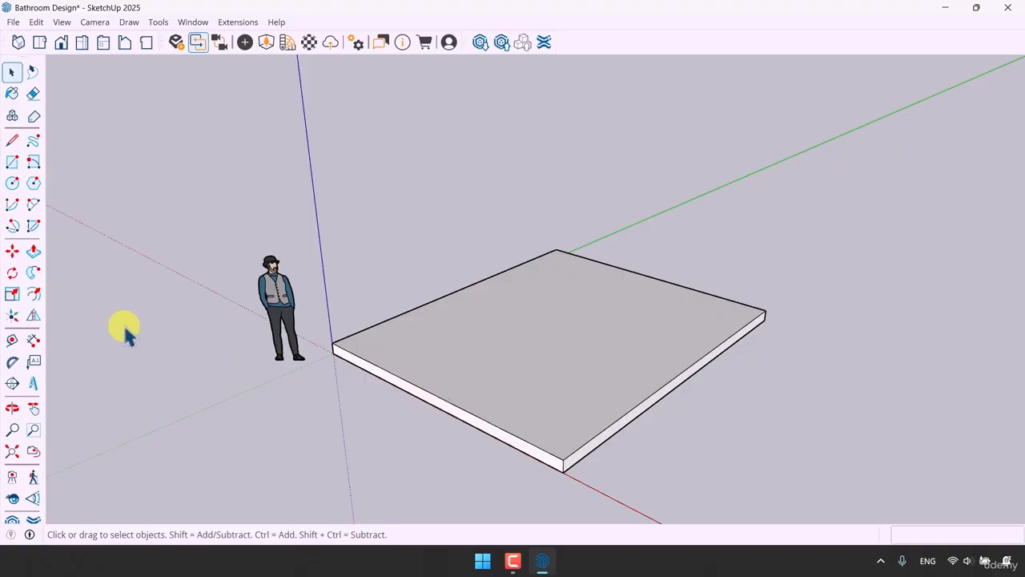
Offset the slab's top outline inward by about 0.2 m to mark the wall thickness
{"action": "left_click", "coordinate": [33, 294]}
{"action": "left_click", "coordinate": [516, 362]}
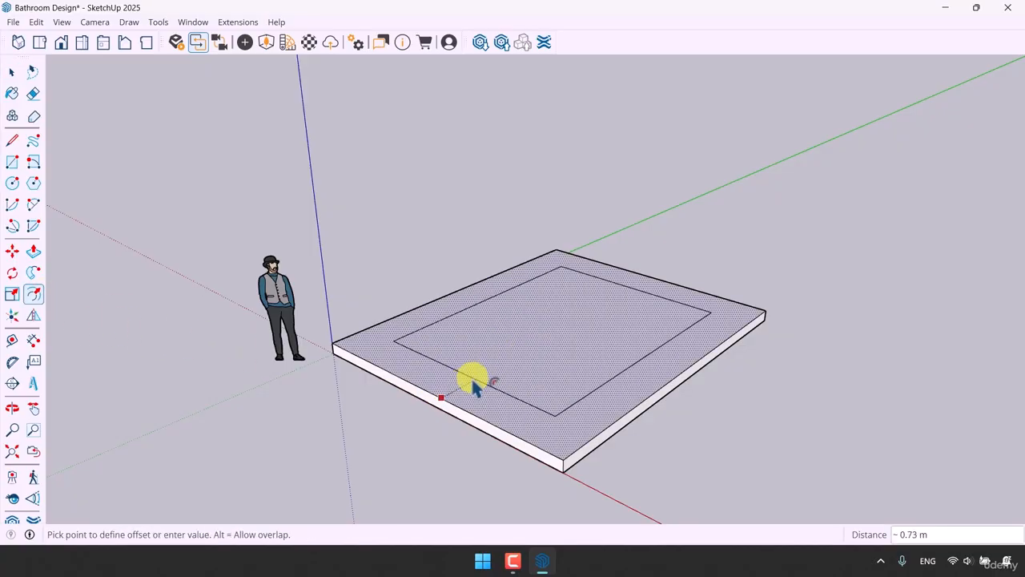
{"action": "type", "text": "0.1"}
{"action": "key", "text": "Return"}
{"action": "key", "text": "space"}
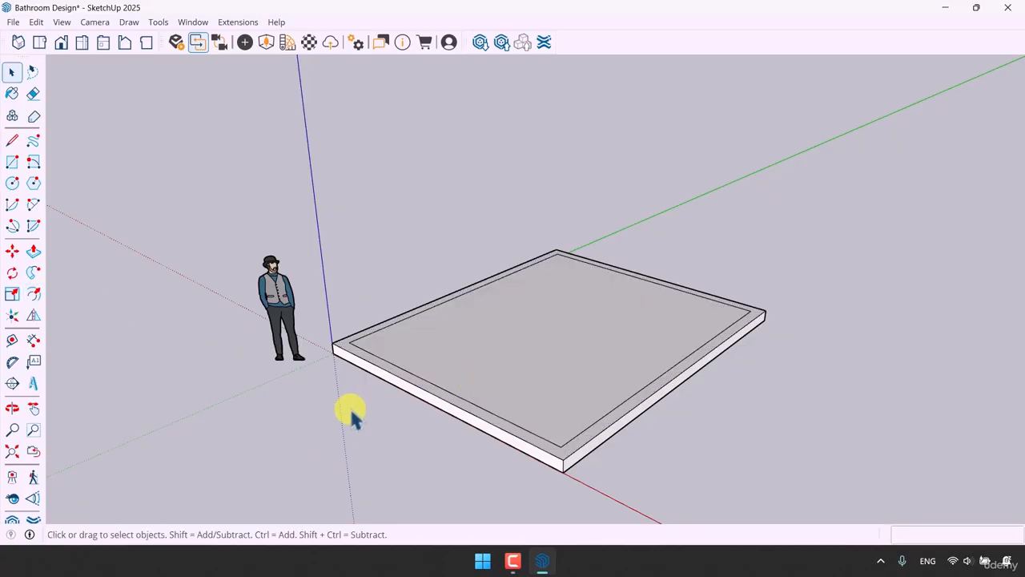
Pull the border face around the slab's top up 2.6 m to raise the walls
{"action": "left_click", "coordinate": [33, 253]}
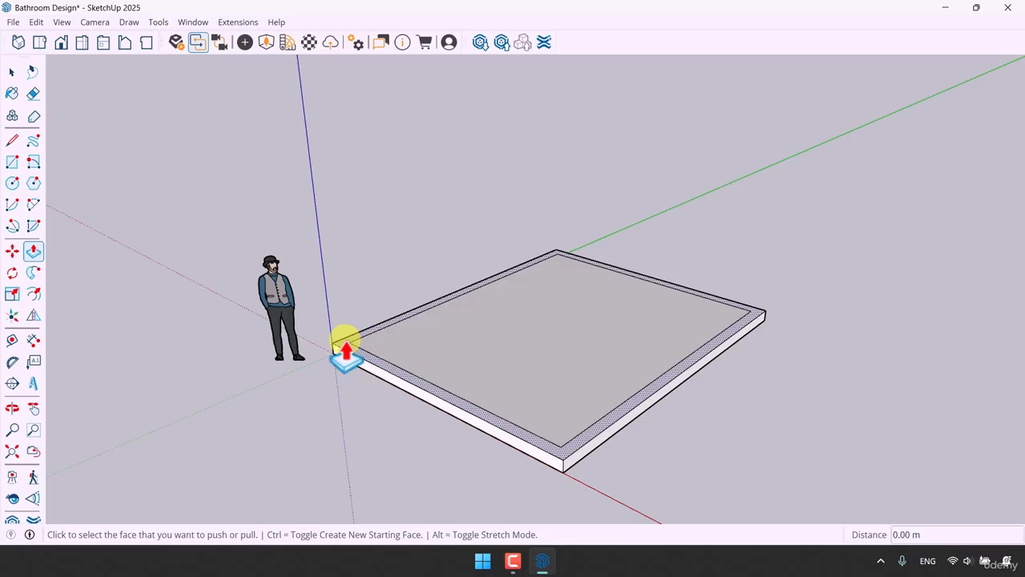
{"action": "left_click", "coordinate": [343, 345]}
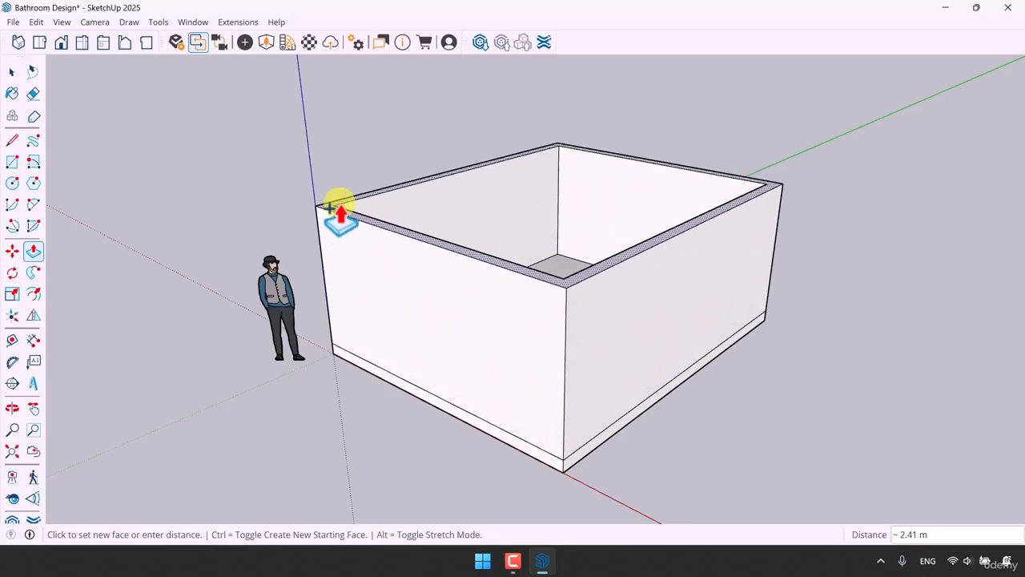
{"action": "type", "text": "2.55"}
{"action": "key", "text": "Return"}
{"action": "key", "text": "space"}
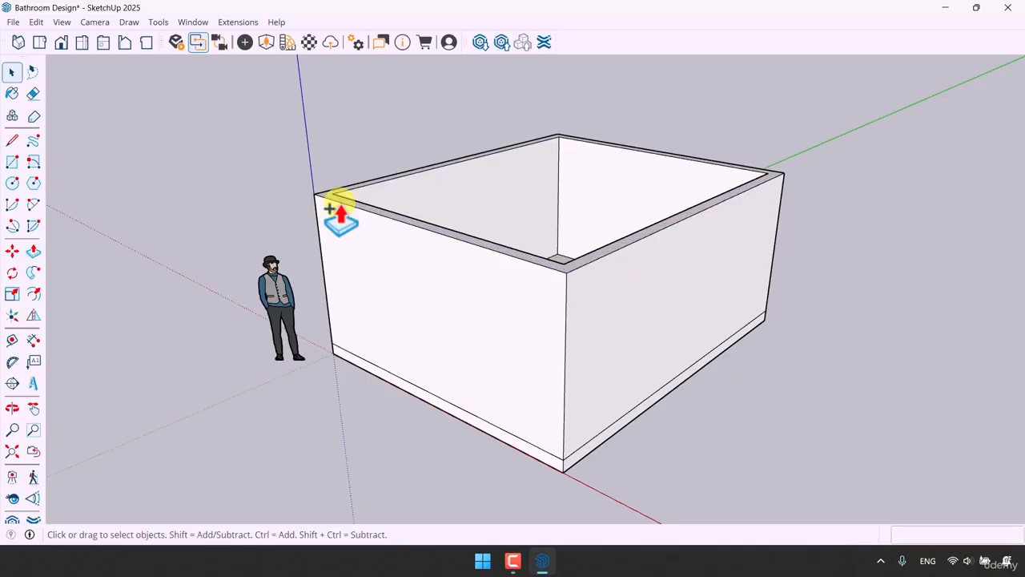
Select all connected geometry of the slab and walls and make it a group
{"action": "triple_click", "coordinate": [339, 206]}
{"action": "right_click", "coordinate": [341, 204]}
{"action": "left_click", "coordinate": [382, 327]}
Open the room group for editing and place a floor guide 2 m from the long wall opposite the origin side
{"action": "scroll", "coordinate": [653, 301], "scroll_direction": "down", "scroll_amount": 2}
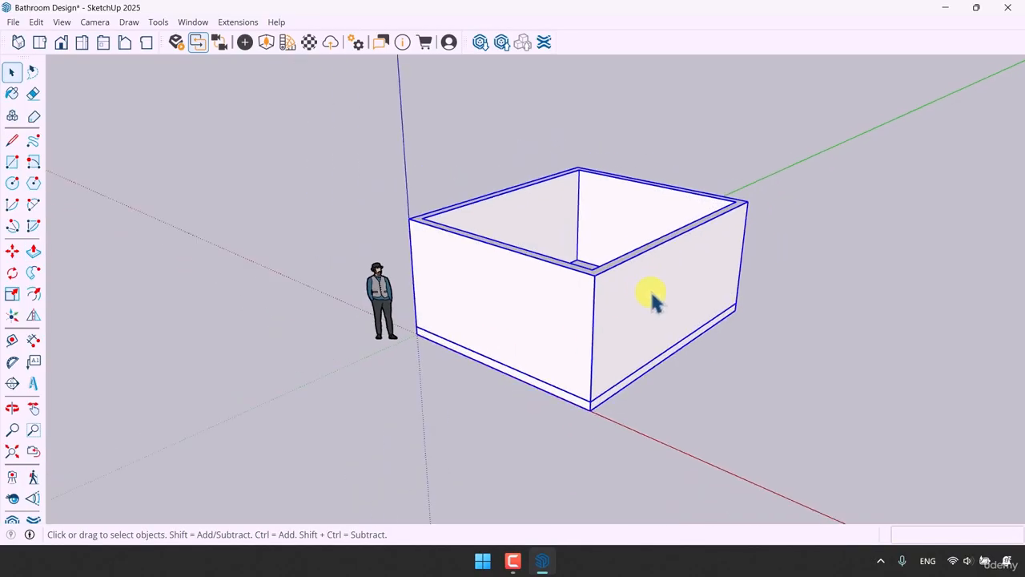
{"action": "middle_click_drag", "start_coordinate": [653, 300], "coordinate": [715, 377]}
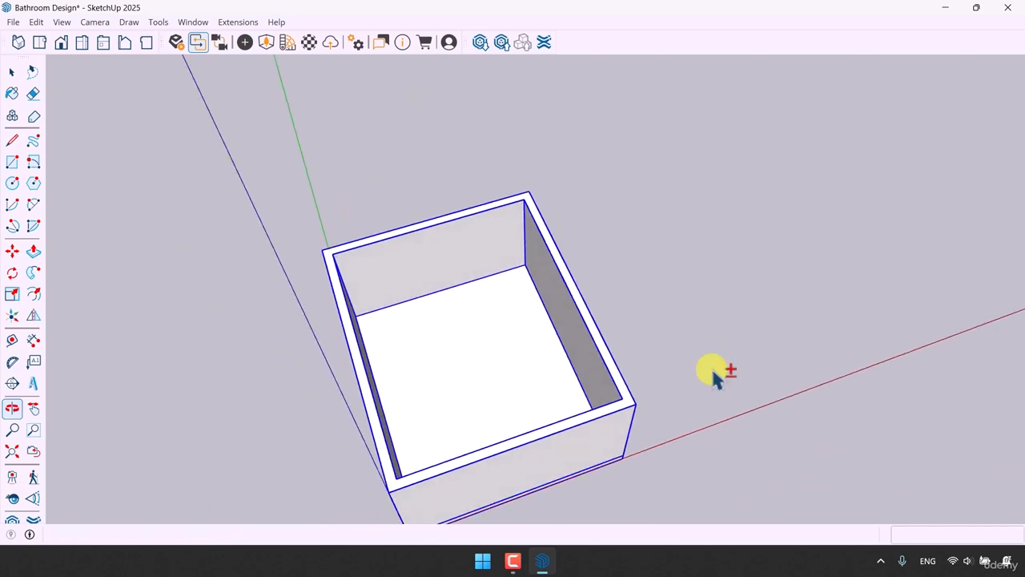
{"action": "double_click", "coordinate": [557, 322]}
{"action": "middle_click_drag", "start_coordinate": [558, 321], "coordinate": [516, 357]}
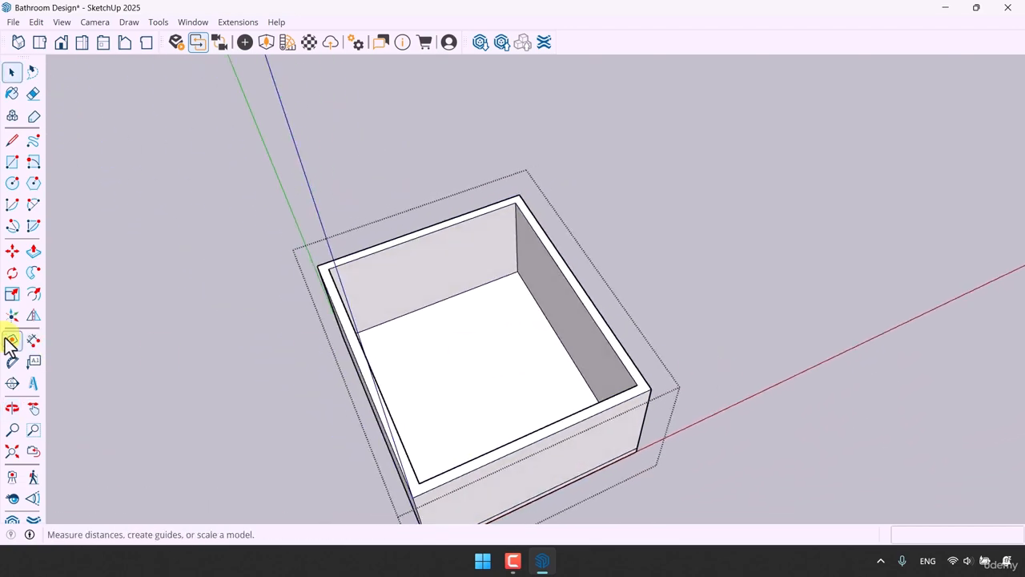
{"action": "left_click", "coordinate": [13, 339]}
{"action": "left_click", "coordinate": [556, 335]}
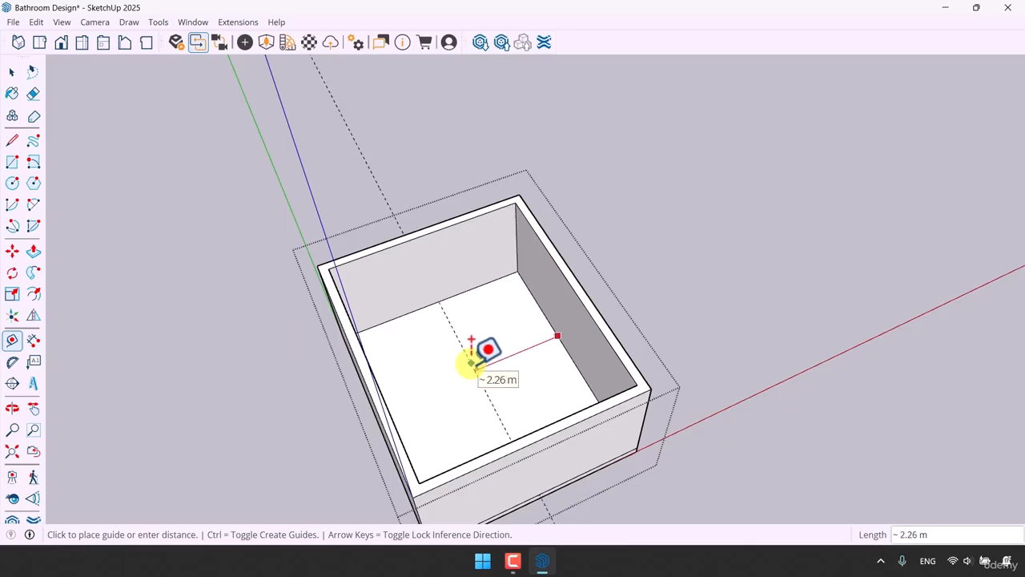
{"action": "type", "text": "2.5"}
{"action": "key", "text": "Return"}
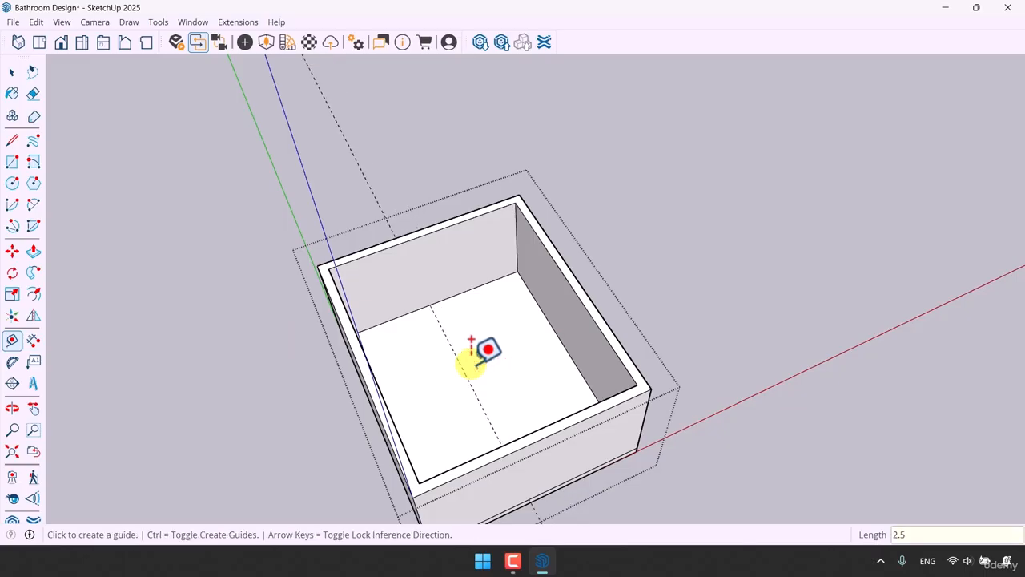
{"action": "type", "text": "2"}
{"action": "key", "text": "Return"}
Place a second floor guide, parallel to the red axis, about 3 m from the short wall farthest from the origin
{"action": "left_click", "coordinate": [466, 288]}
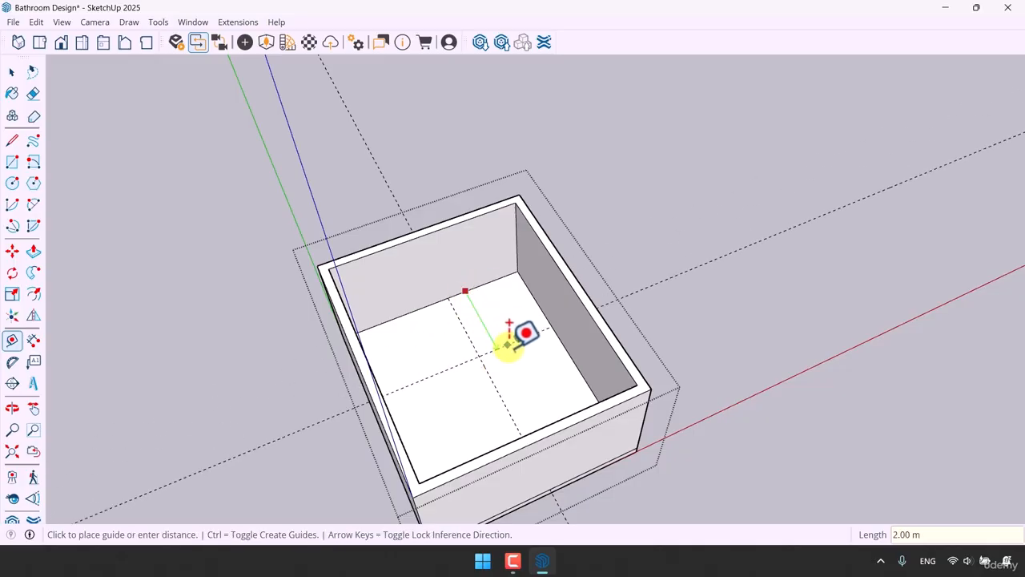
{"action": "type", "text": "2"}
{"action": "key", "text": "Return"}
Draw a floor rectangle from the intersection of the two guides to the room's inner corner farthest from the origin
{"action": "middle_click_drag", "start_coordinate": [512, 350], "coordinate": [543, 408]}
{"action": "scroll", "coordinate": [542, 408], "scroll_direction": "up", "scroll_amount": 5}
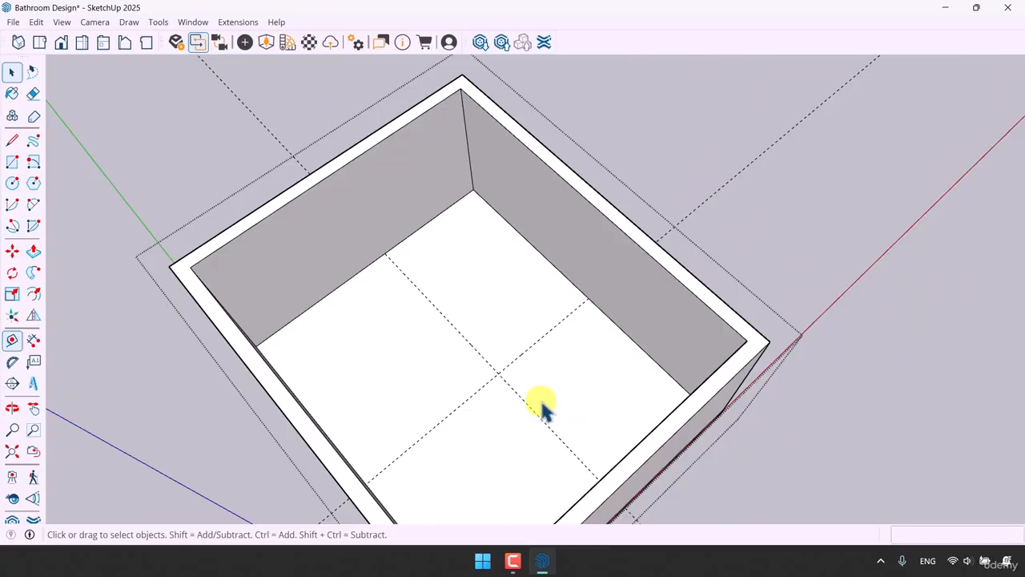
{"action": "left_click", "coordinate": [22, 161]}
{"action": "left_click", "coordinate": [498, 372]}
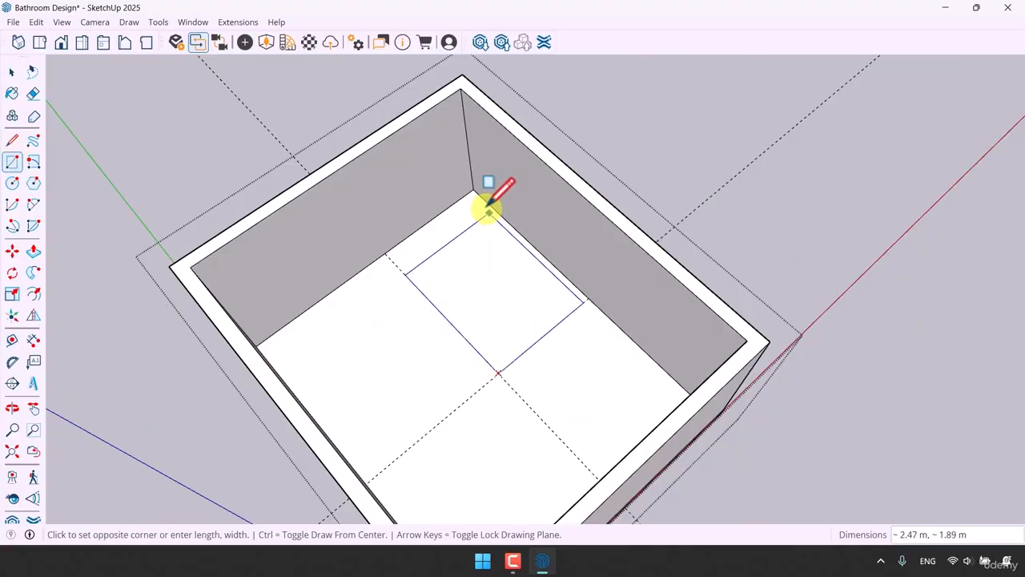
{"action": "left_click", "coordinate": [477, 188]}
Pull the corner rectangle up 2.6 m, level with the top of the walls
{"action": "left_click", "coordinate": [33, 251]}
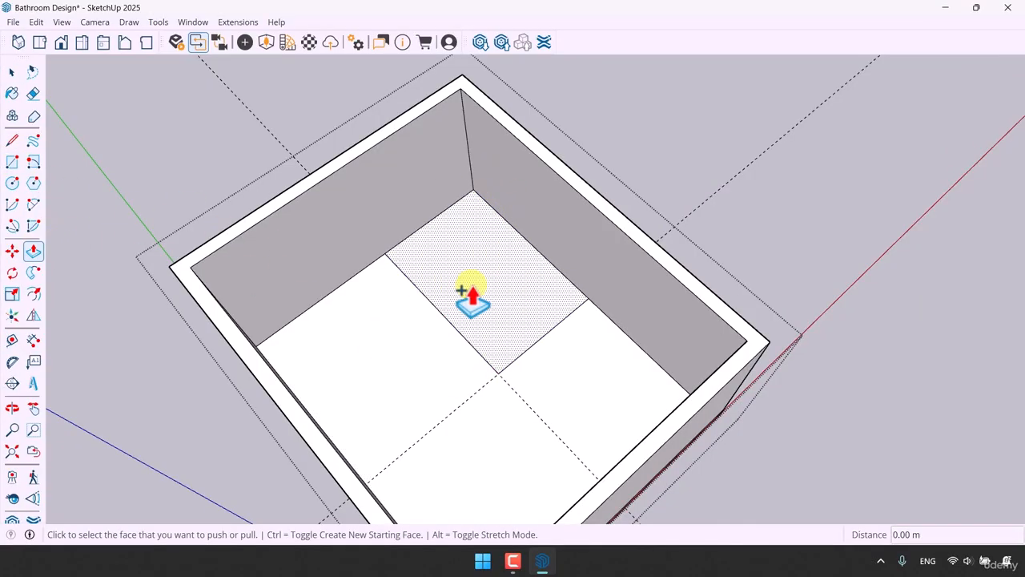
{"action": "left_click", "coordinate": [470, 293]}
{"action": "left_click", "coordinate": [255, 223]}
{"action": "middle_click_drag", "start_coordinate": [525, 277], "coordinate": [476, 249]}
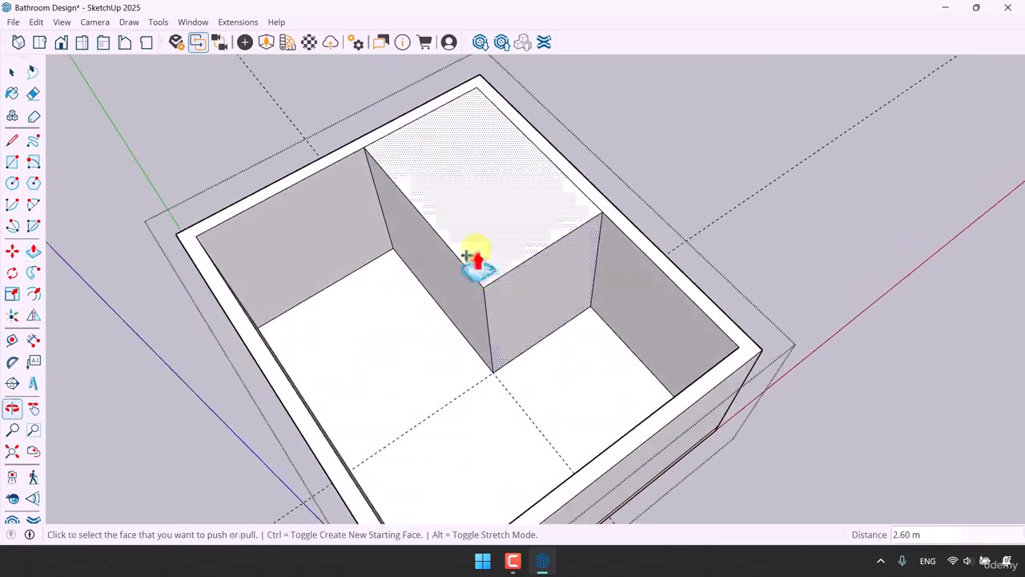
{"action": "key", "text": "space"}
Erase the two edges separating the corner block's top face from the wall tops
{"action": "scroll", "coordinate": [444, 92], "scroll_direction": "up", "scroll_amount": 3}
{"action": "left_click", "coordinate": [33, 94]}
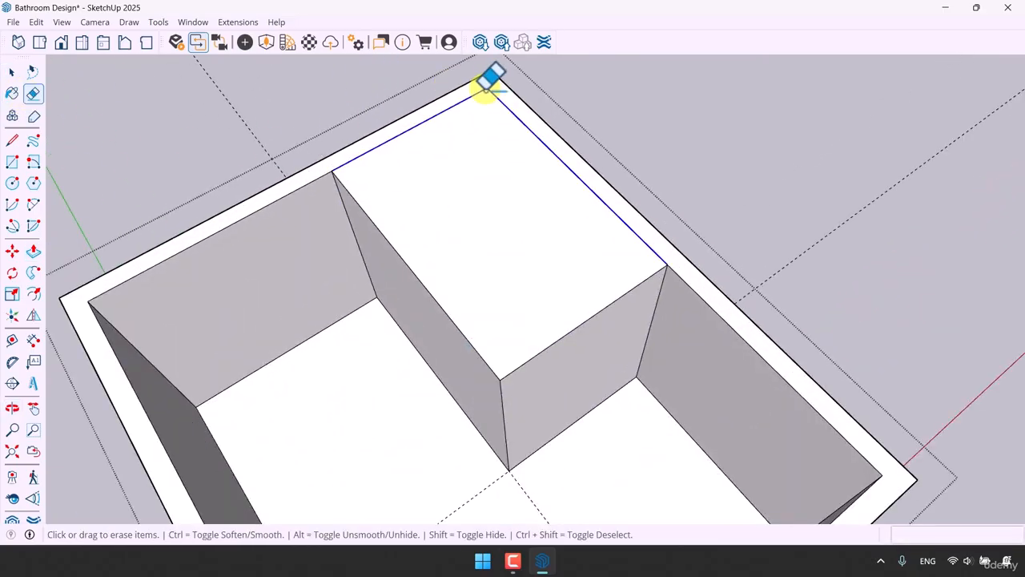
{"action": "middle_click_drag", "start_coordinate": [488, 83], "coordinate": [553, 241]}
{"action": "scroll", "coordinate": [526, 157], "scroll_direction": "up", "scroll_amount": 5}
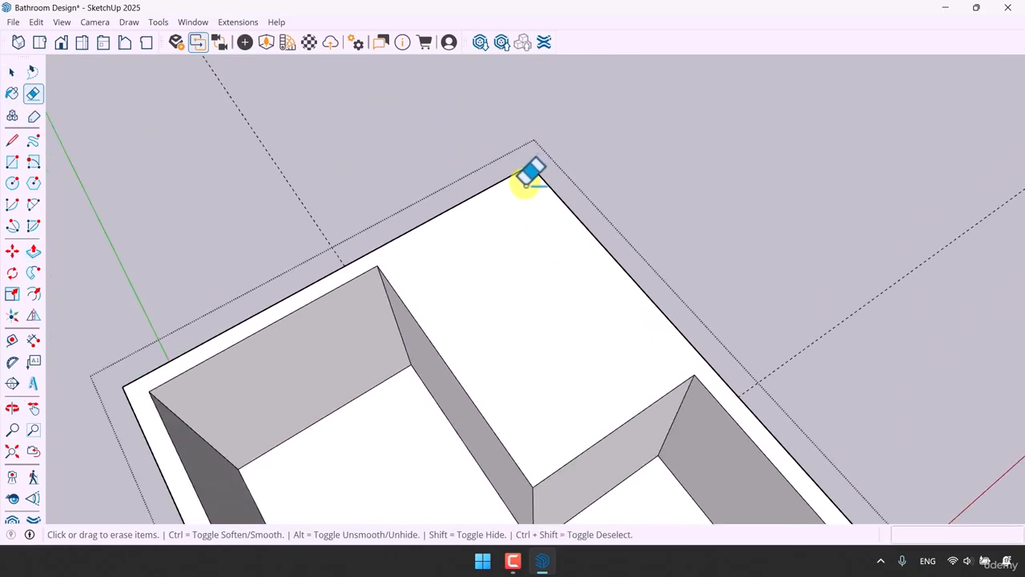
{"action": "key", "text": "space"}
{"action": "scroll", "coordinate": [536, 247], "scroll_direction": "down", "scroll_amount": 4}
{"action": "mouse_move", "coordinate": [534, 248]}
{"action": "middle_mouse_down"}
{"action": "mouse_move", "coordinate": [338, 389]}
{"action": "mouse_move", "coordinate": [579, 105]}
{"action": "middle_mouse_up"}
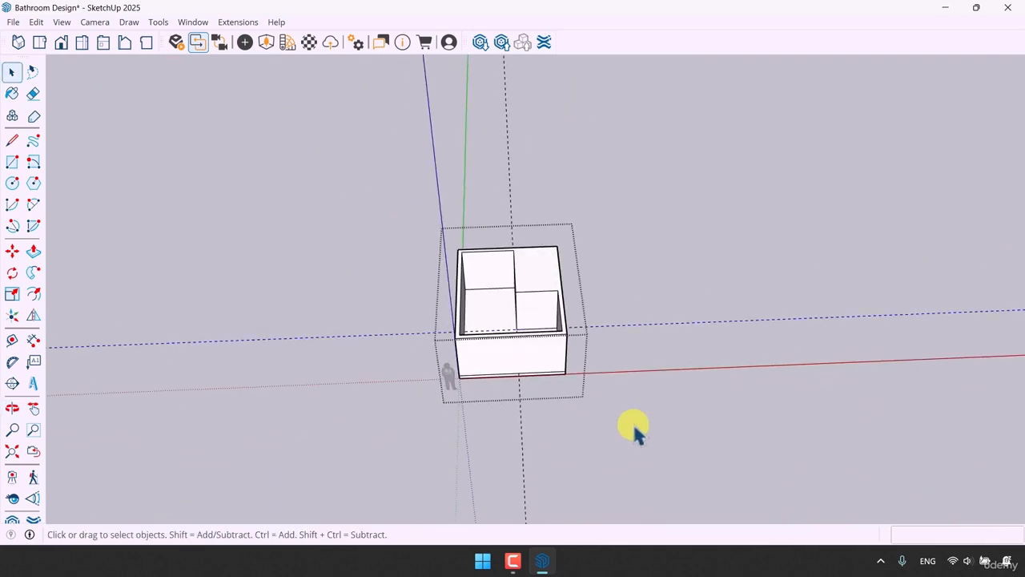
Delete the two old floor guides and place a vertical guide 0.2 m from the inner corner on the wall farthest from the red axis
{"action": "left_click_drag", "start_coordinate": [546, 150], "coordinate": [497, 193]}
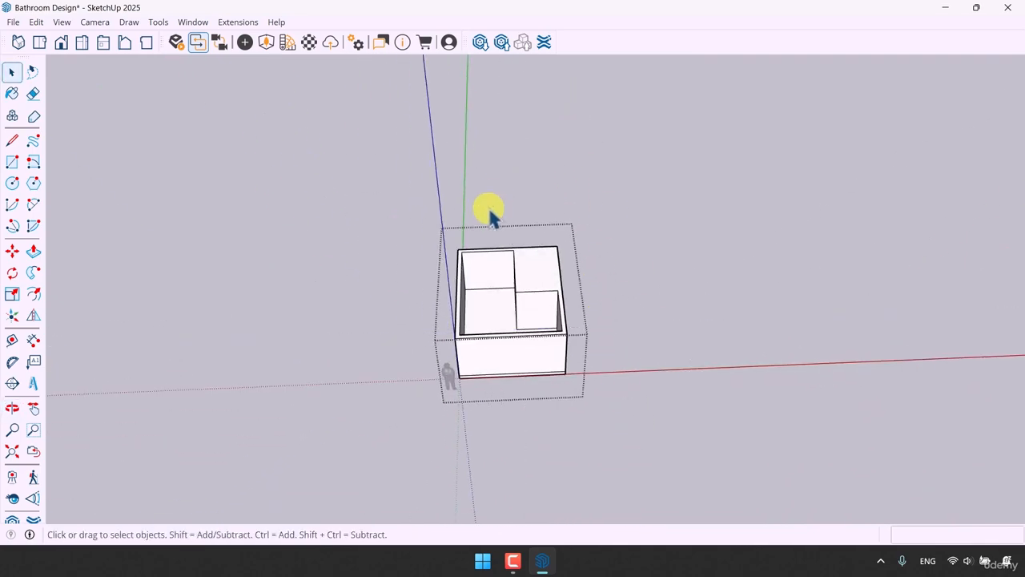
{"action": "scroll", "coordinate": [488, 213], "scroll_direction": "up", "scroll_amount": 6}
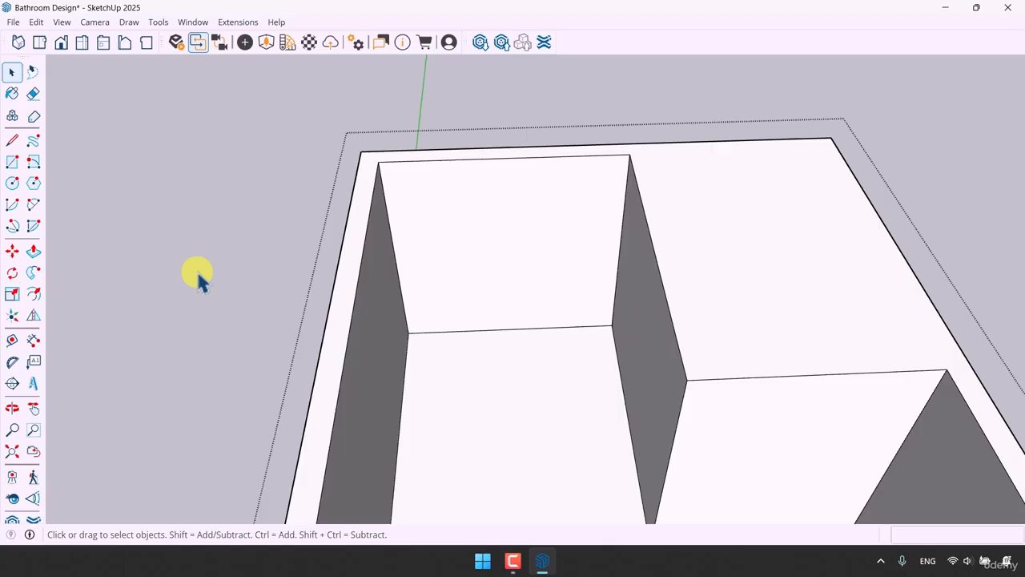
{"action": "left_click", "coordinate": [12, 340]}
{"action": "left_click", "coordinate": [393, 246]}
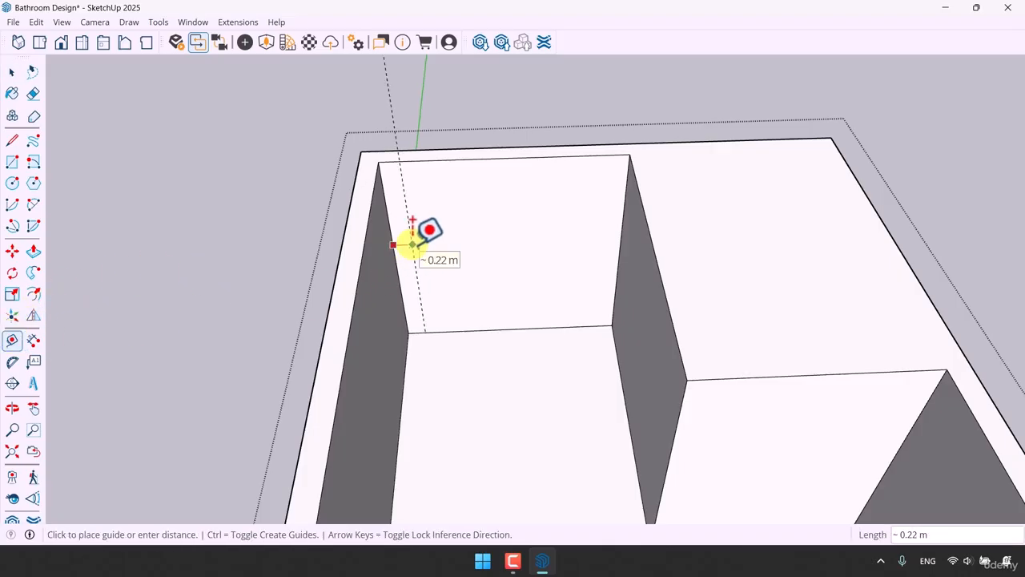
{"action": "left_click", "coordinate": [410, 243]}
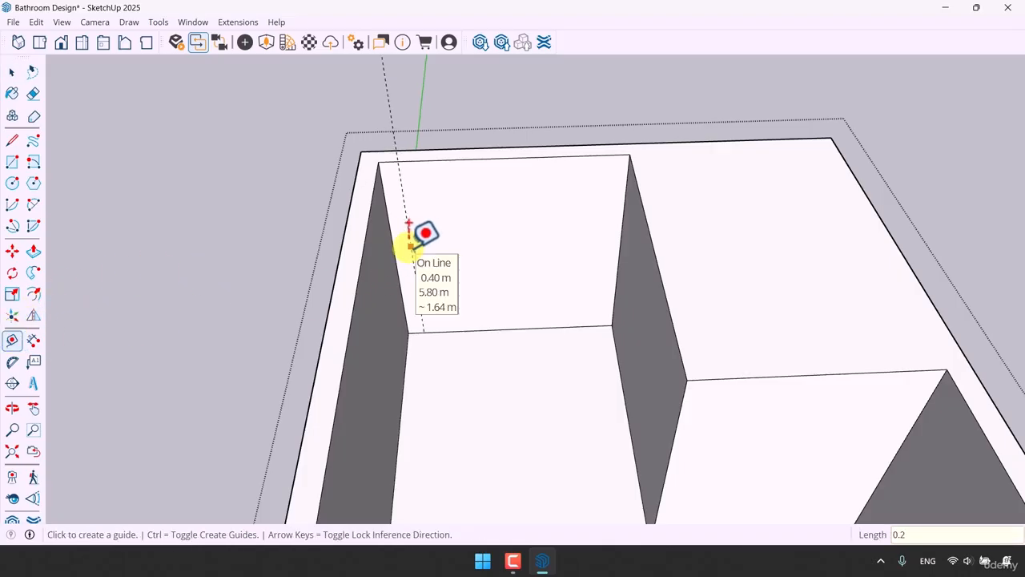
Place a second vertical guide 1 m from the first and a horizontal guide 2.30 m above the floor on the same wall
{"action": "left_click", "coordinate": [410, 246]}
{"action": "type", "text": "1"}
{"action": "key", "text": "Return"}
{"action": "left_click", "coordinate": [520, 328]}
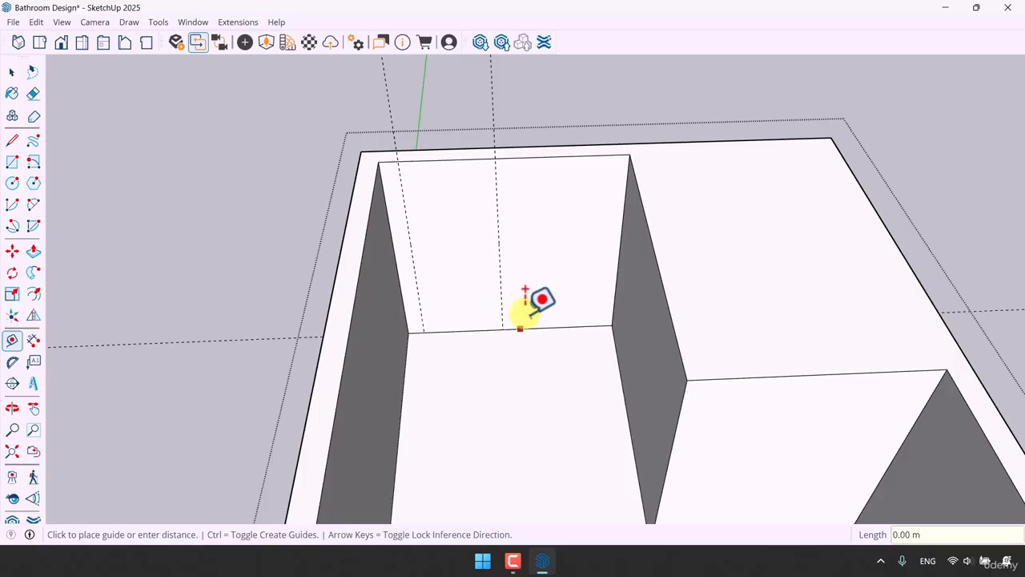
{"action": "type", "text": "2"}
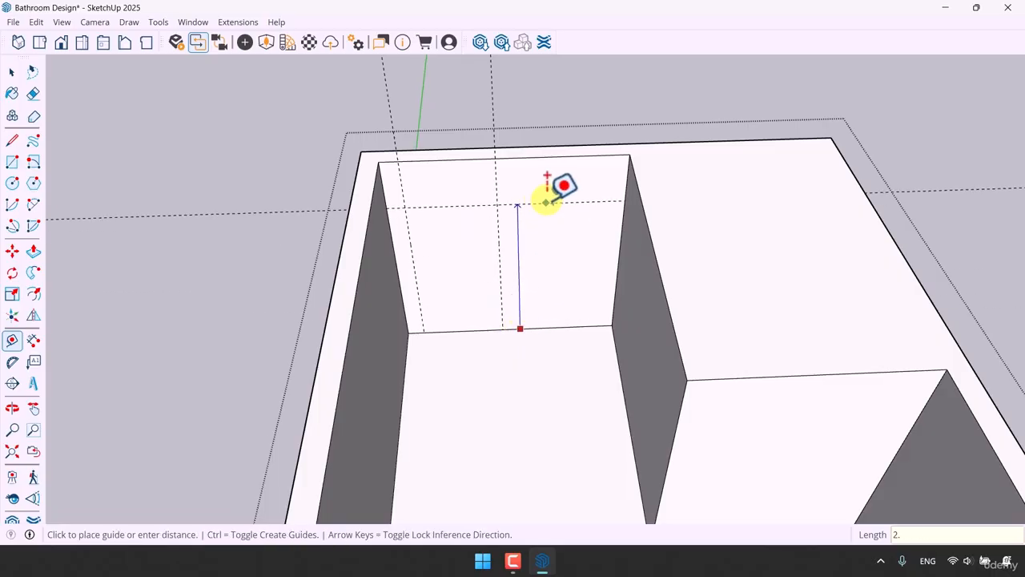
{"action": "type", "text": ".4"}
{"action": "key", "text": "Return"}
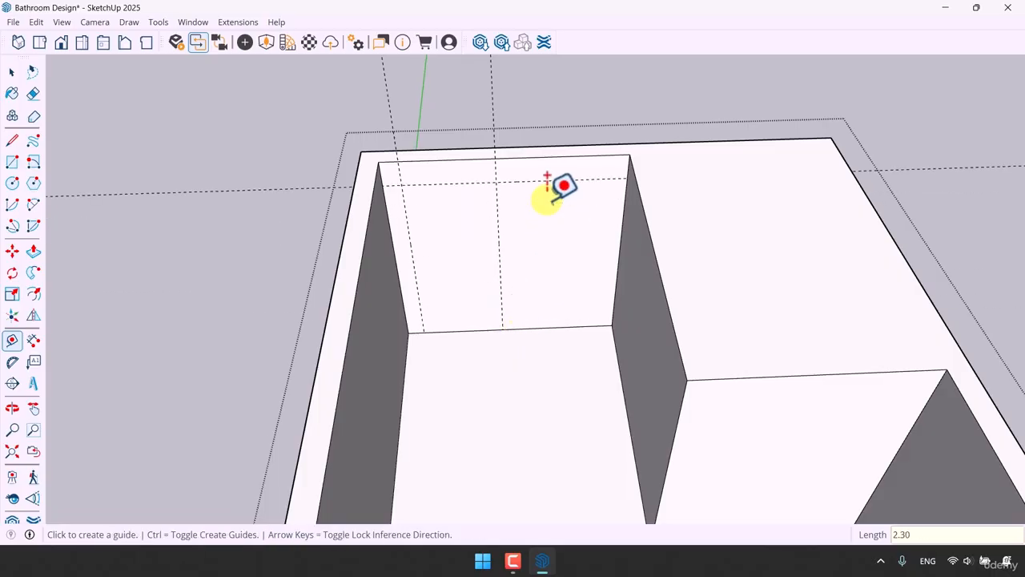
Draw a 1 m by 2.3 m doorway rectangle between the two vertical guides, from the horizontal guide down to the floor
{"action": "left_click", "coordinate": [12, 161]}
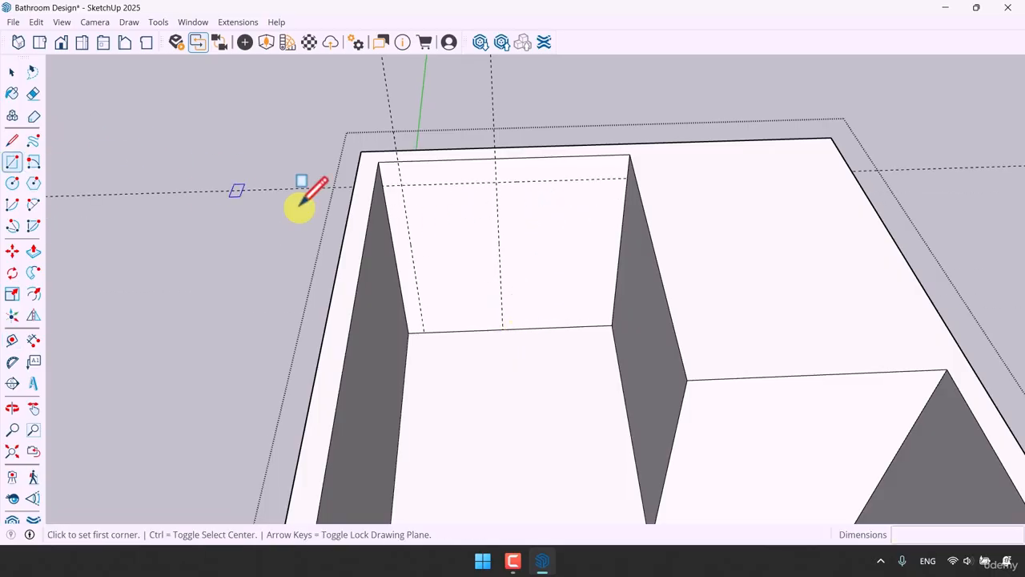
{"action": "left_click", "coordinate": [402, 185]}
{"action": "left_click", "coordinate": [502, 327]}
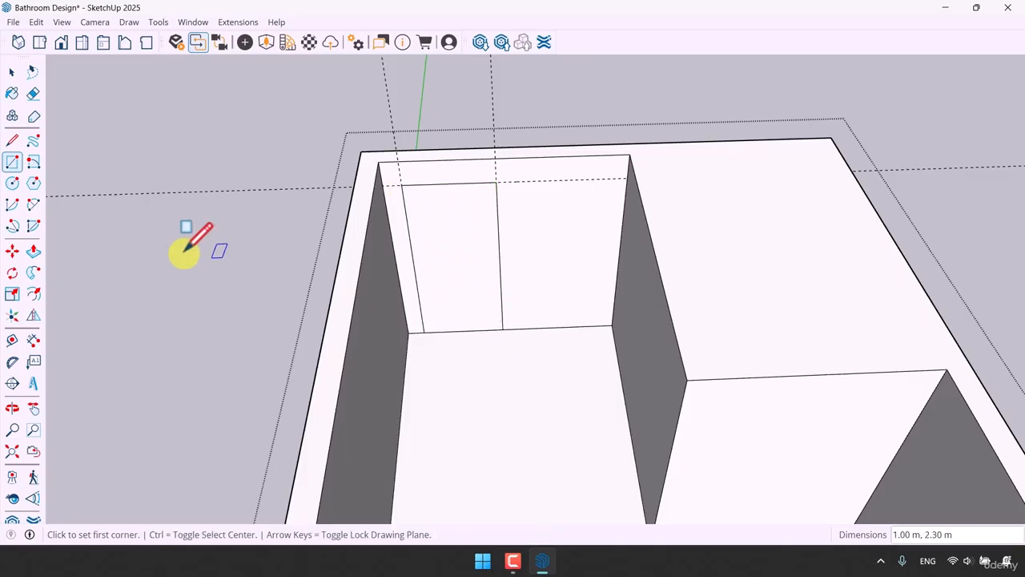
Push the doorway rectangle 0.2 m through the wall and delete the doorway guides
{"action": "left_click", "coordinate": [33, 250]}
{"action": "left_click", "coordinate": [430, 297]}
{"action": "left_click", "coordinate": [486, 291]}
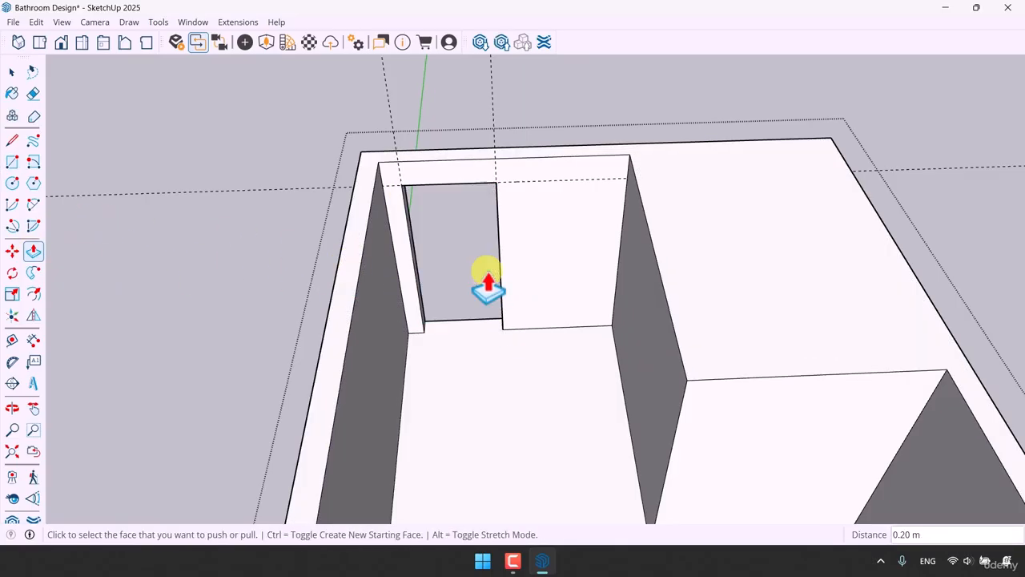
{"action": "key", "text": "space"}
{"action": "scroll", "coordinate": [491, 277], "scroll_direction": "down", "scroll_amount": 2}
{"action": "scroll", "coordinate": [490, 277], "scroll_direction": "down", "scroll_amount": 3}
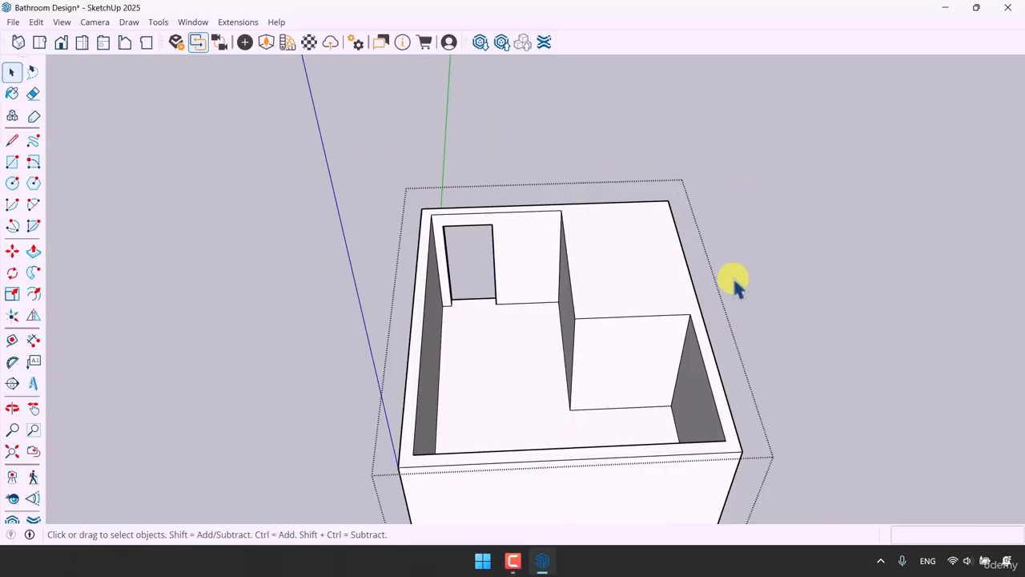
On the wall farthest from the green axis, place a vertical guide 0.4 m from the corner block and another 1 m beyond it
{"action": "scroll", "coordinate": [532, 293], "scroll_direction": "down", "scroll_amount": 3}
{"action": "middle_click_drag", "start_coordinate": [530, 293], "coordinate": [738, 318]}
{"action": "scroll", "coordinate": [659, 281], "scroll_direction": "up", "scroll_amount": 4}
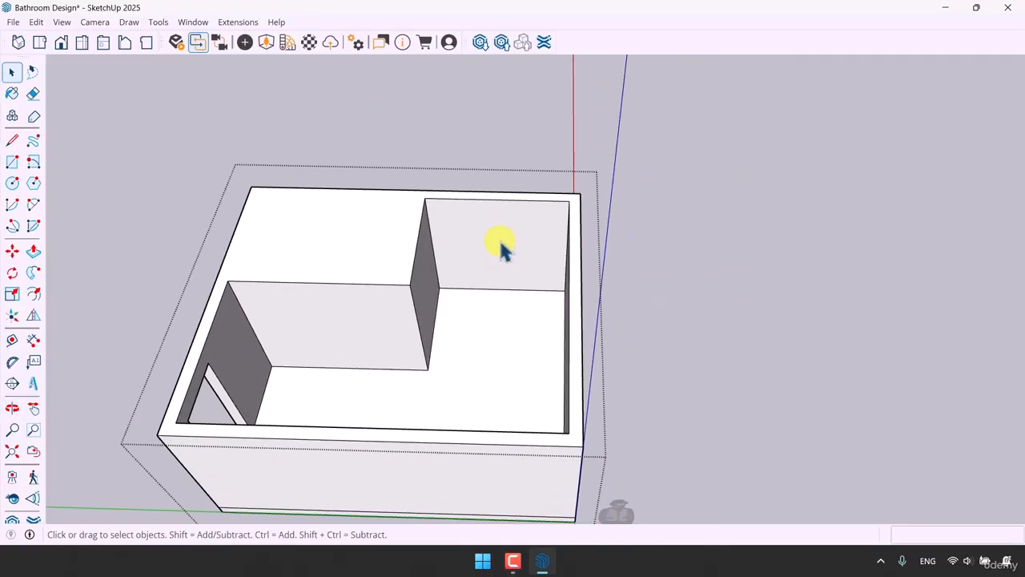
{"action": "scroll", "coordinate": [501, 249], "scroll_direction": "up", "scroll_amount": 4}
{"action": "middle_click_drag", "start_coordinate": [517, 332], "coordinate": [542, 299]}
{"action": "left_click", "coordinate": [12, 341]}
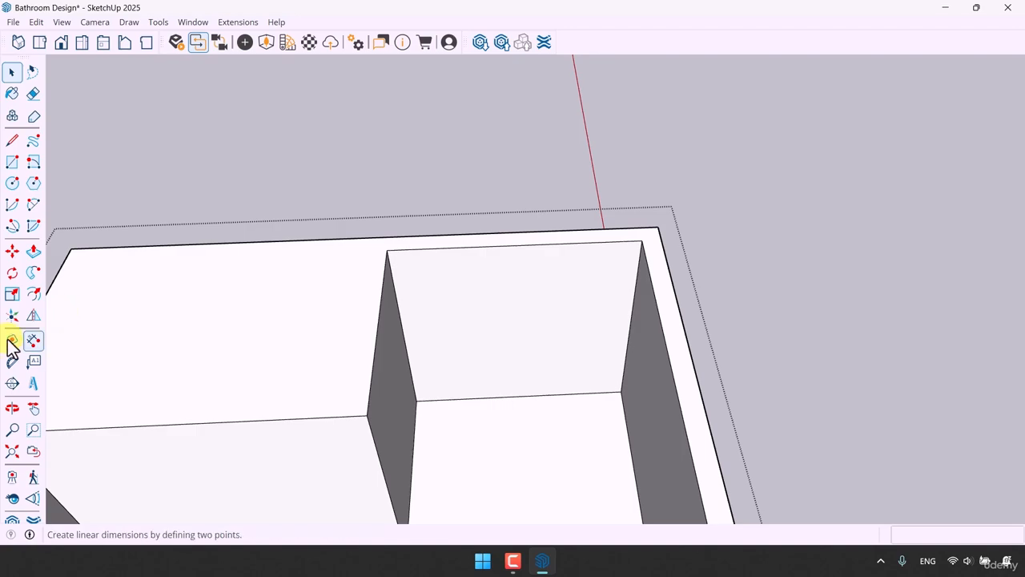
{"action": "left_click", "coordinate": [403, 333]}
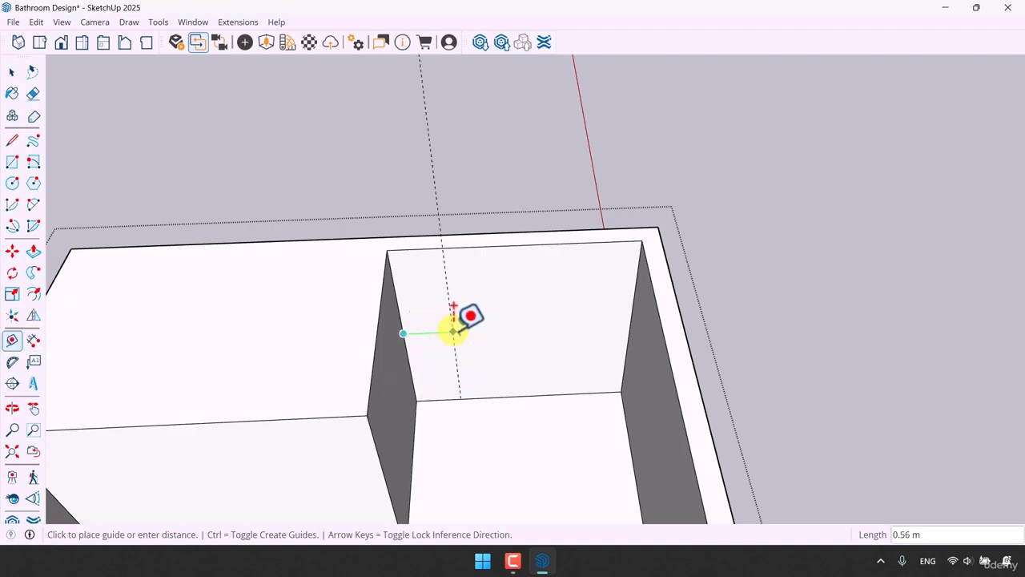
{"action": "left_click", "coordinate": [453, 330]}
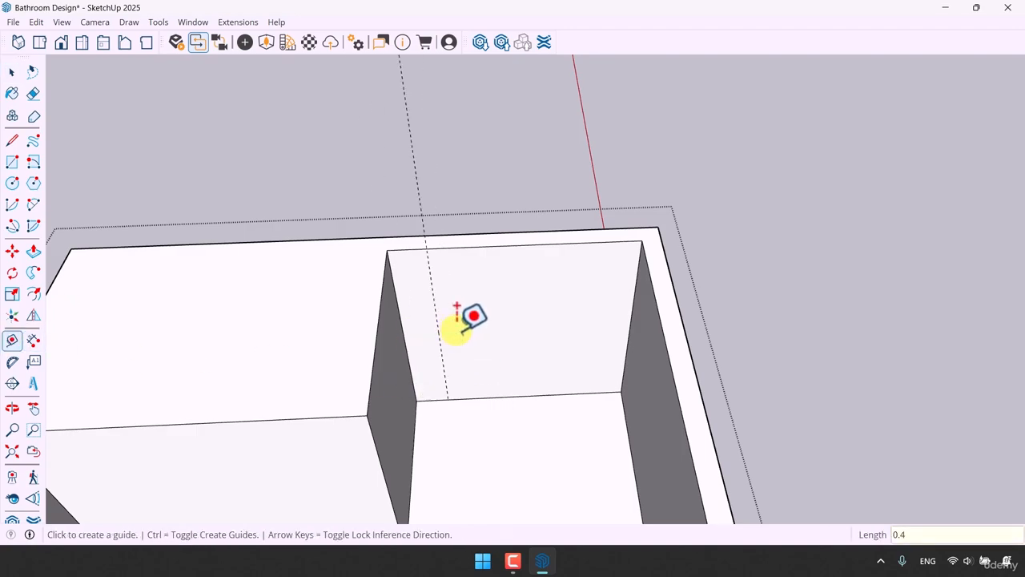
{"action": "left_click", "coordinate": [437, 318]}
{"action": "type", "text": "1"}
{"action": "key", "text": "Return"}
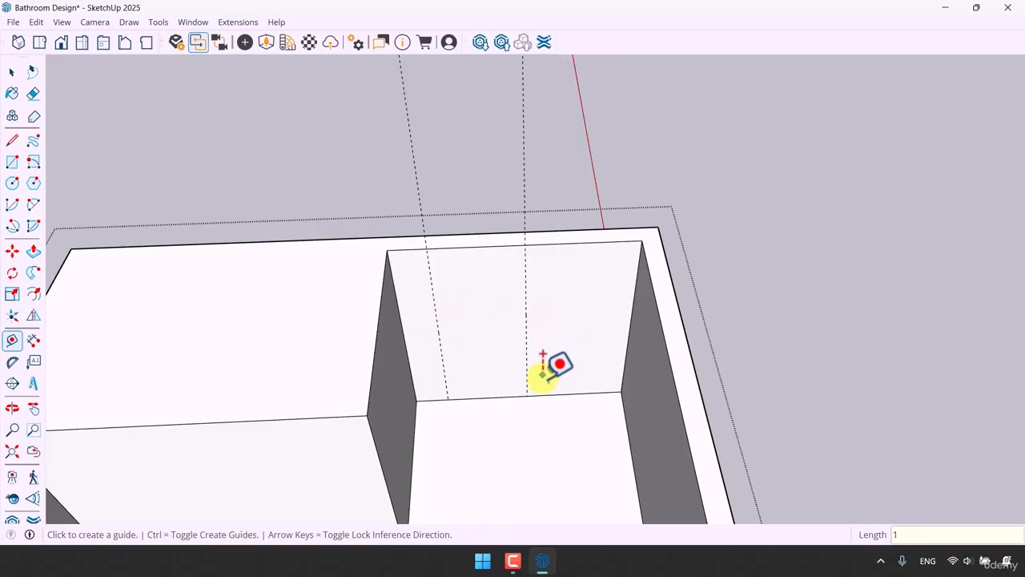
Place horizontal guides on the same wall at 0.8 m and 2.30 m above the floor
{"action": "left_click", "coordinate": [547, 394]}
{"action": "type", "text": "0.8"}
{"action": "key", "text": "Return"}
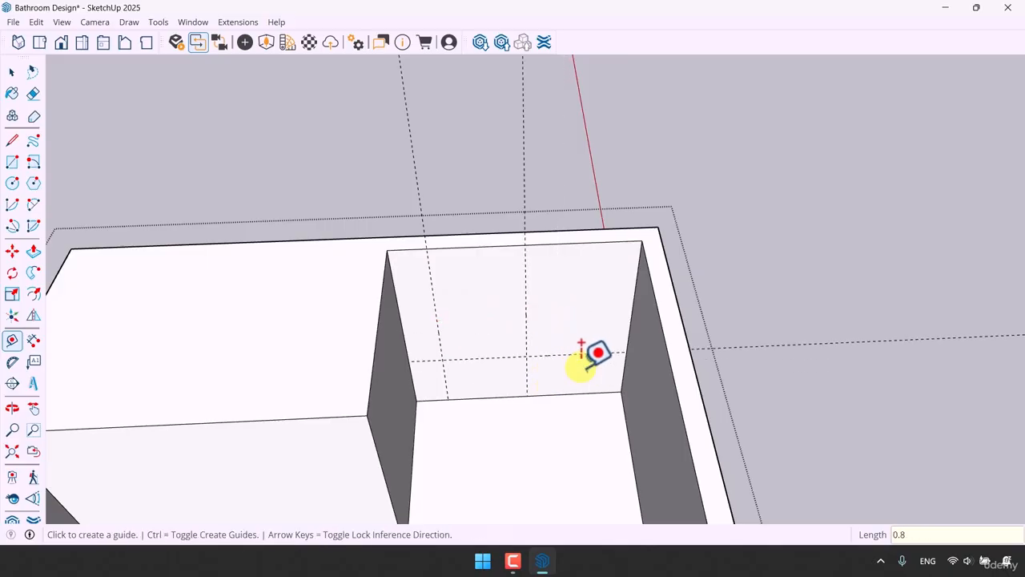
{"action": "left_click", "coordinate": [537, 395]}
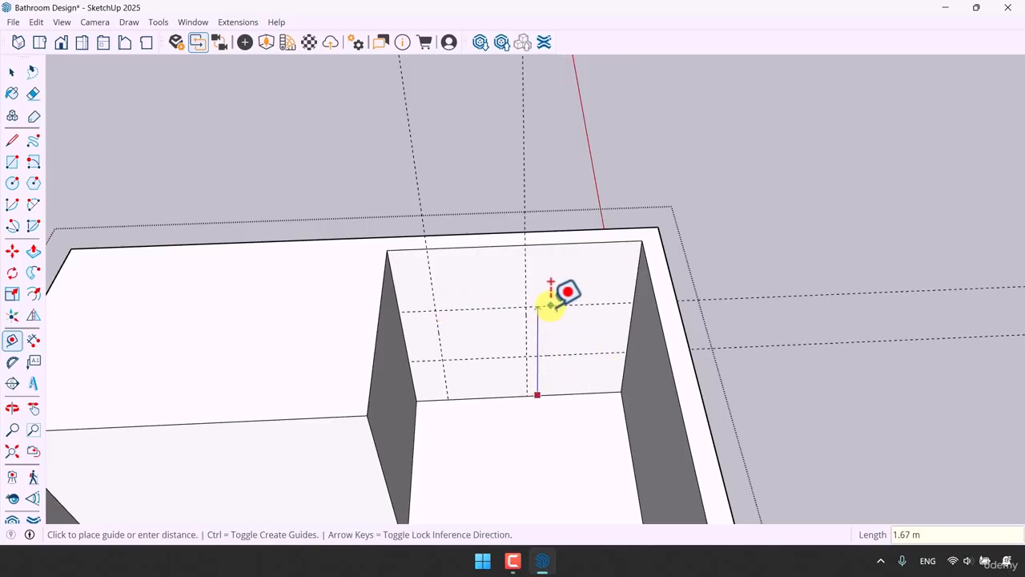
{"action": "type", "text": "2.1"}
{"action": "key", "text": "Return"}
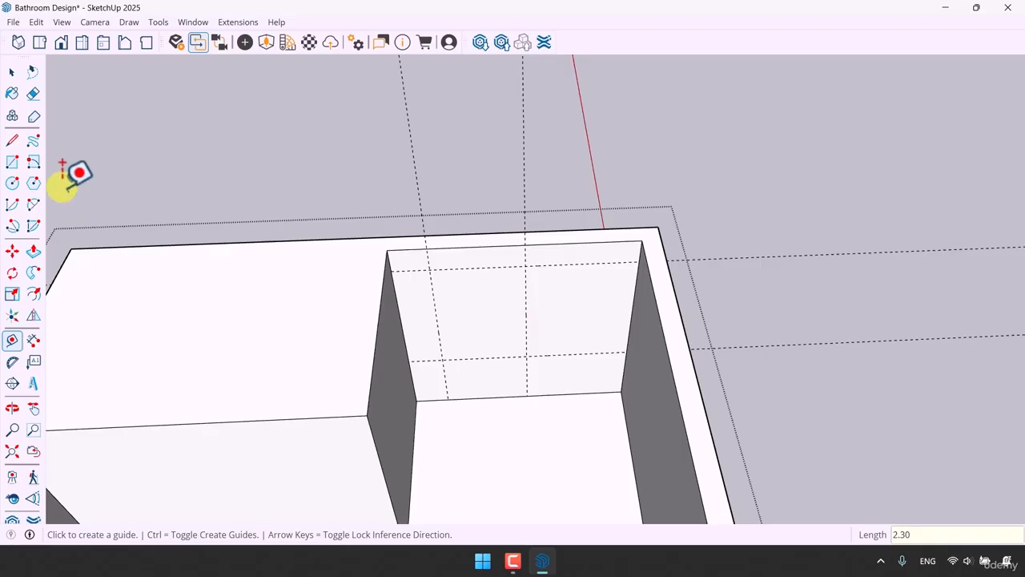
Draw a 1 m by 1.5 m window rectangle between the four guides and push it 0.2 m through the wall
{"action": "key", "text": "r"}
{"action": "left_click", "coordinate": [526, 355]}
{"action": "left_click", "coordinate": [430, 267]}
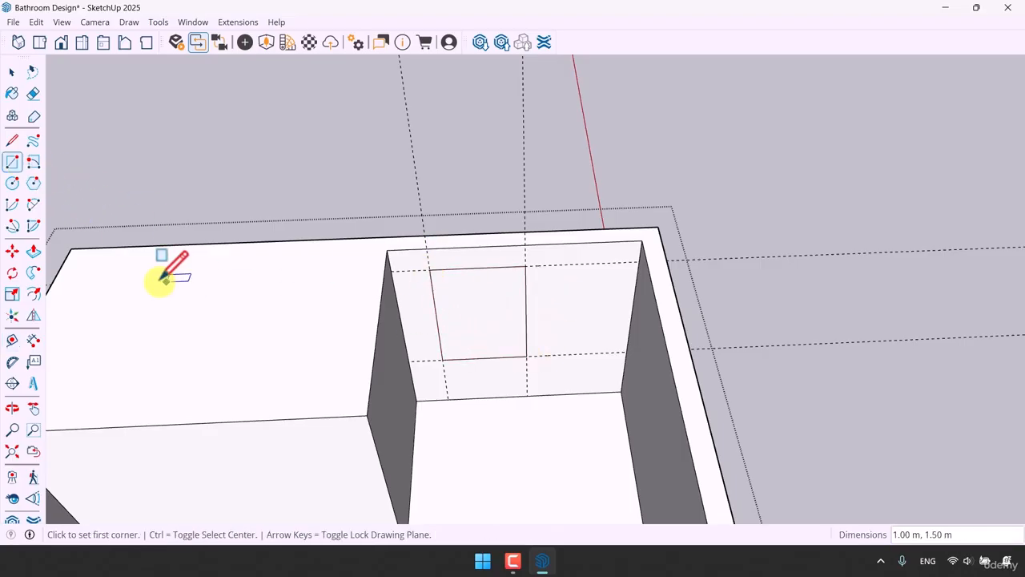
{"action": "left_click", "coordinate": [32, 252]}
{"action": "left_click", "coordinate": [504, 311]}
{"action": "left_click", "coordinate": [514, 298]}
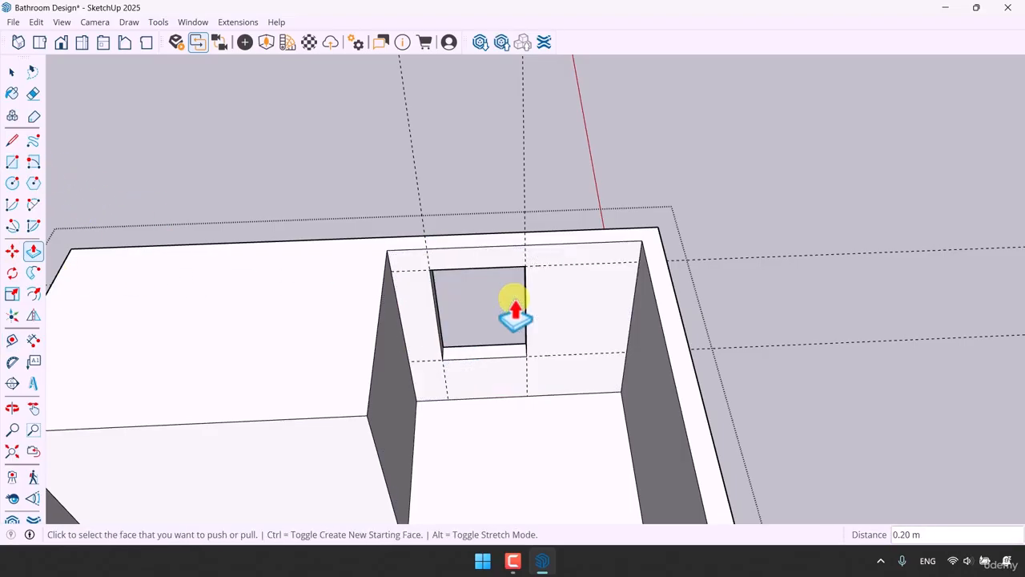
Delete the guides used for the window opening
{"action": "key", "text": "space"}
{"action": "scroll", "coordinate": [515, 312], "scroll_direction": "down", "scroll_amount": 5}
{"action": "left_click_drag", "start_coordinate": [617, 315], "coordinate": [607, 431]}
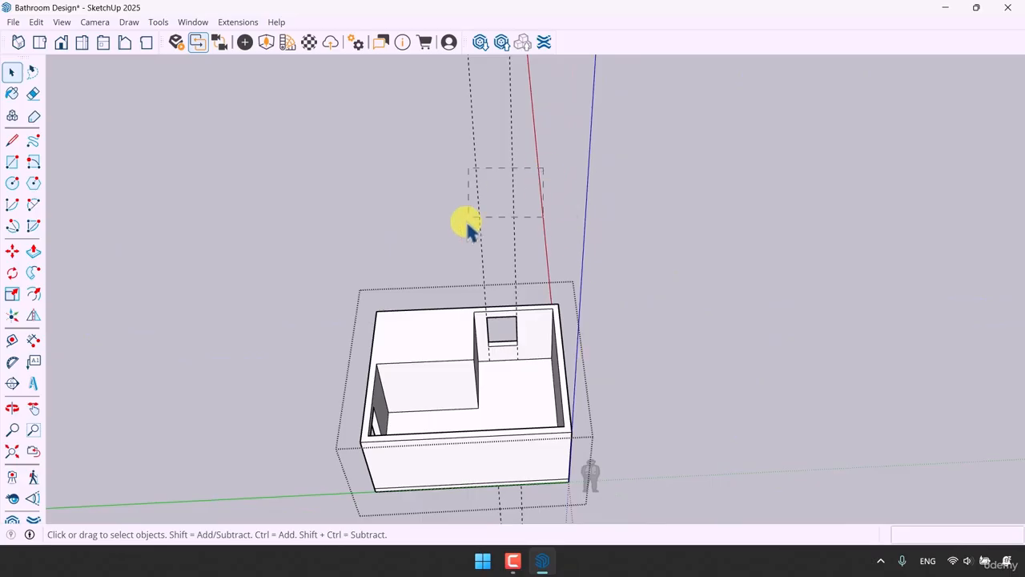
{"action": "key", "text": "Delete"}
Draw a 2 m by 1 m floor rectangle from the window wall's free corner, with its 2 m side along the adjoining long wall
{"action": "middle_click_drag", "start_coordinate": [508, 385], "coordinate": [588, 355]}
{"action": "scroll", "coordinate": [563, 353], "scroll_direction": "up", "scroll_amount": 5}
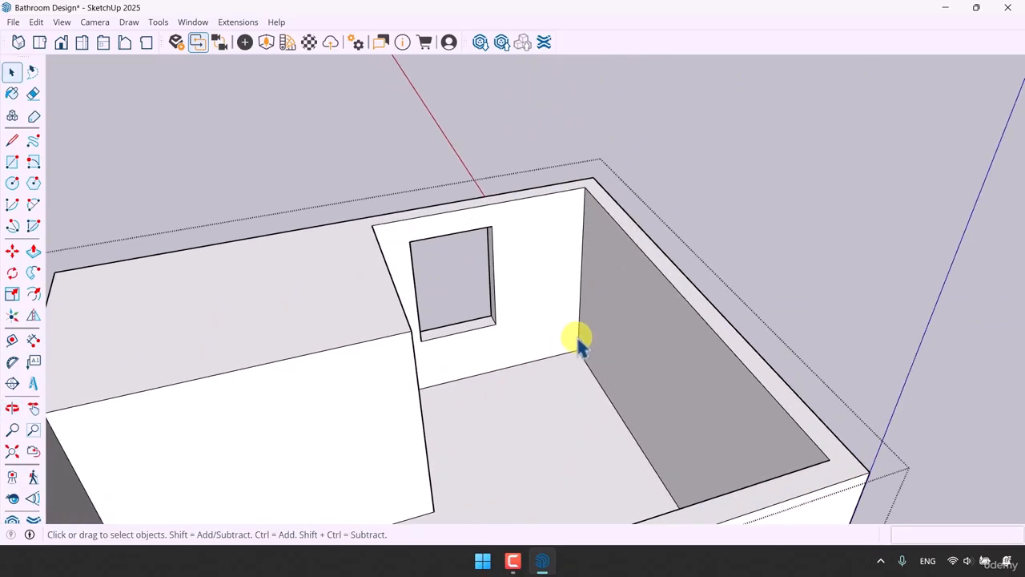
{"action": "left_click", "coordinate": [580, 339]}
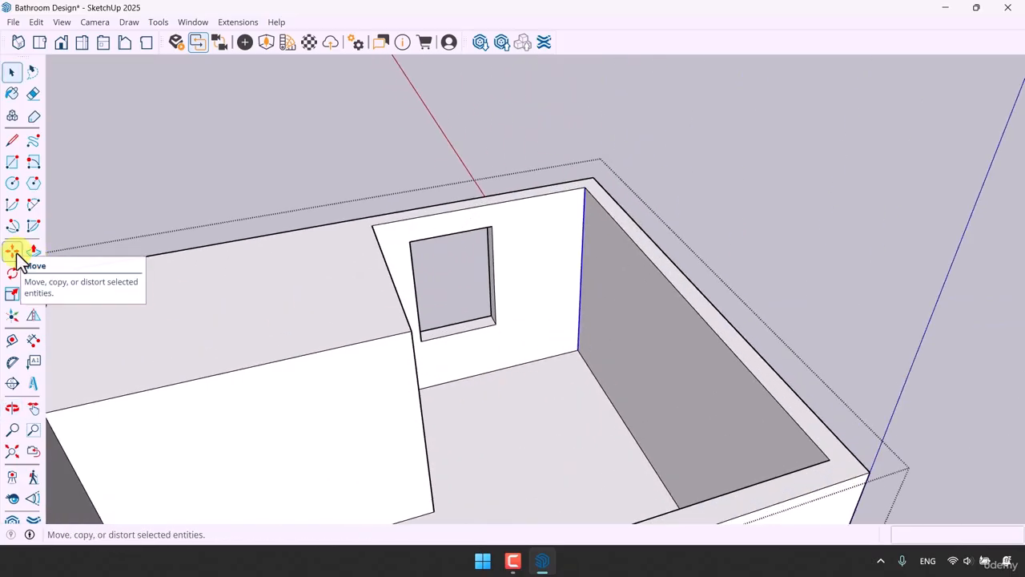
{"action": "left_click", "coordinate": [12, 161]}
{"action": "middle_click_drag", "start_coordinate": [462, 283], "coordinate": [561, 348]}
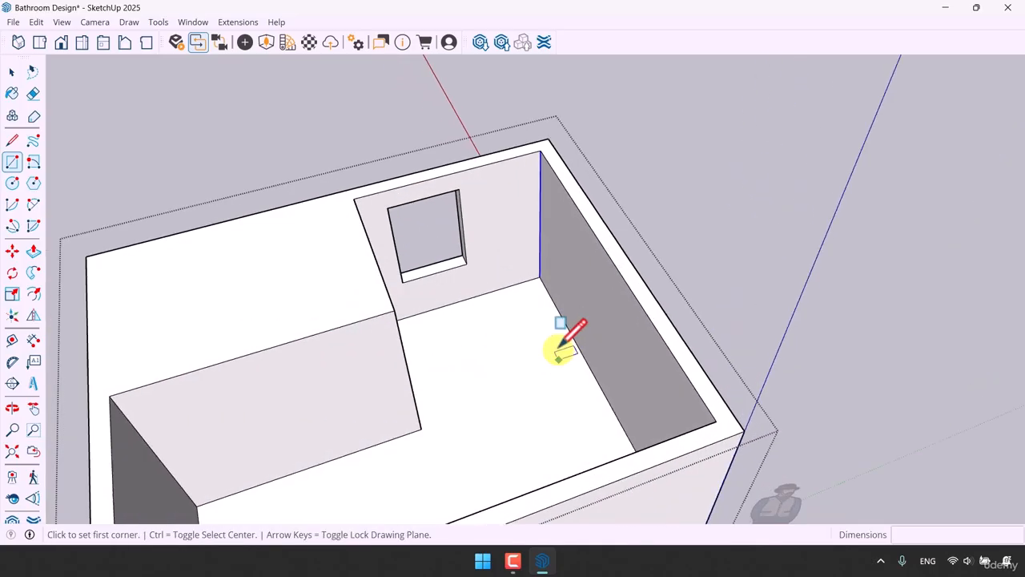
{"action": "scroll", "coordinate": [532, 260], "scroll_direction": "up", "scroll_amount": 3}
{"action": "left_click", "coordinate": [536, 262]}
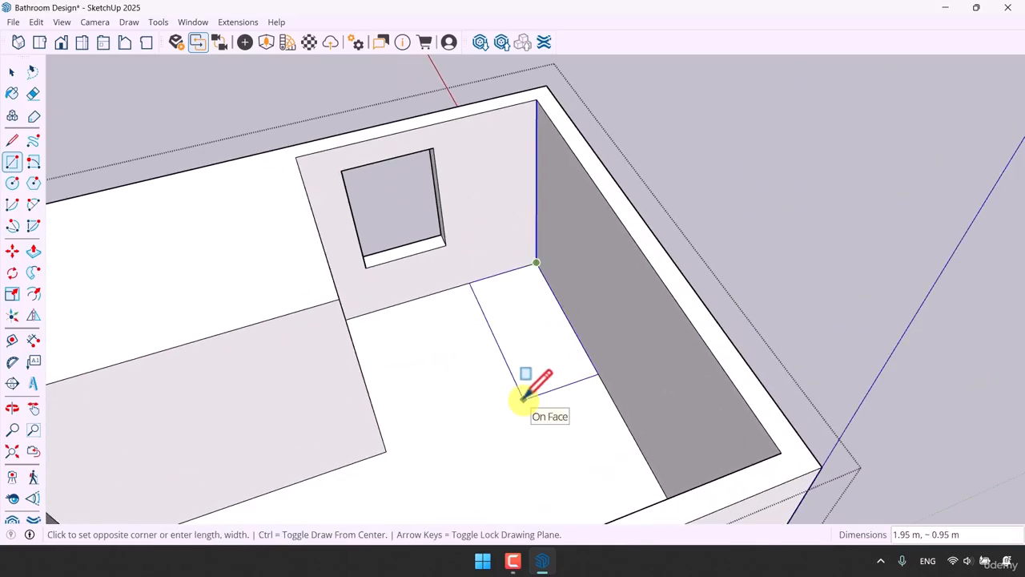
{"action": "type", "text": "2,1"}
{"action": "key", "text": "Return"}
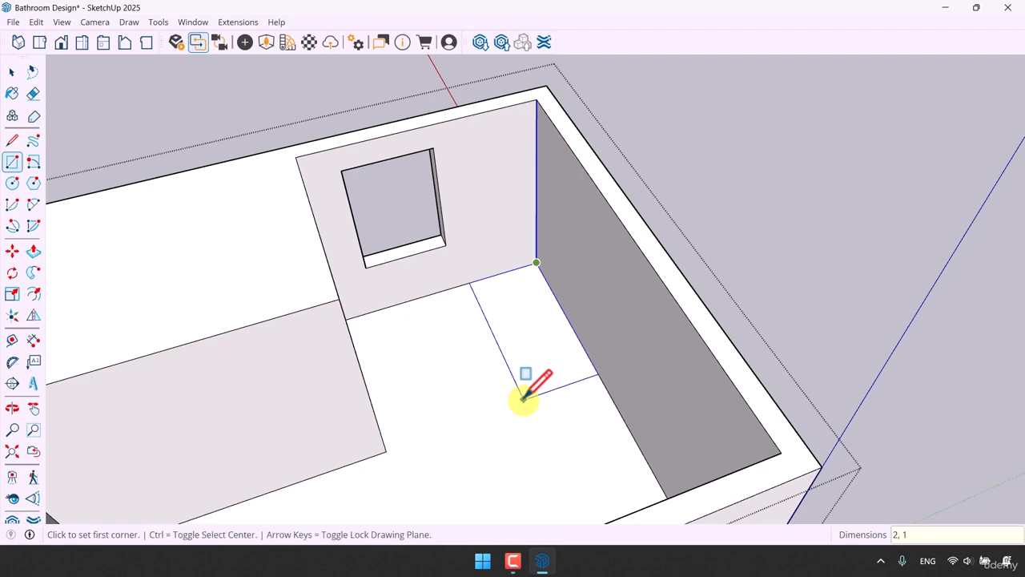
Pull the new floor rectangle up 2.6 m, level with the top of the walls
{"action": "key", "text": "space"}
{"action": "left_click", "coordinate": [468, 349]}
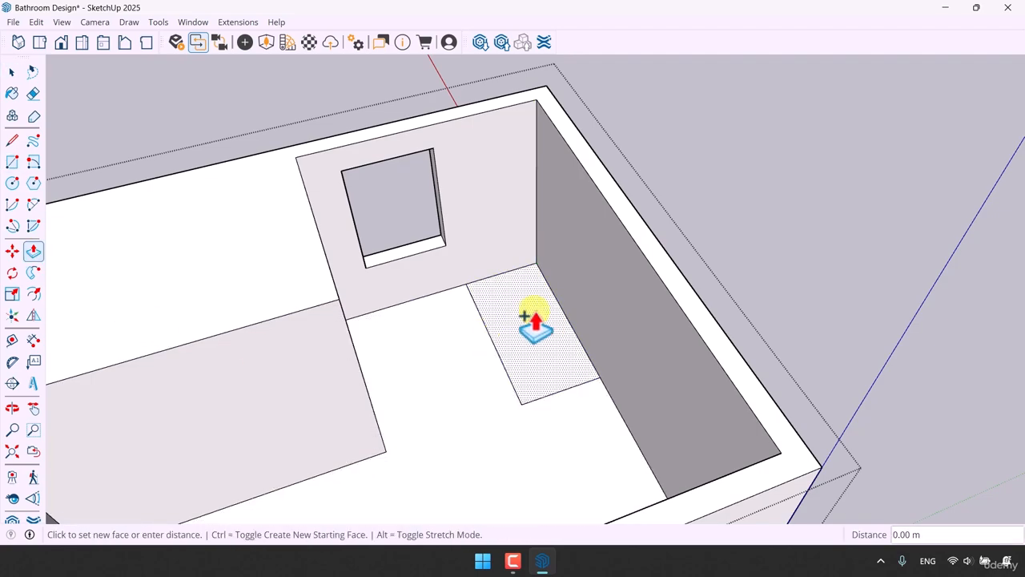
{"action": "left_click", "coordinate": [677, 305]}
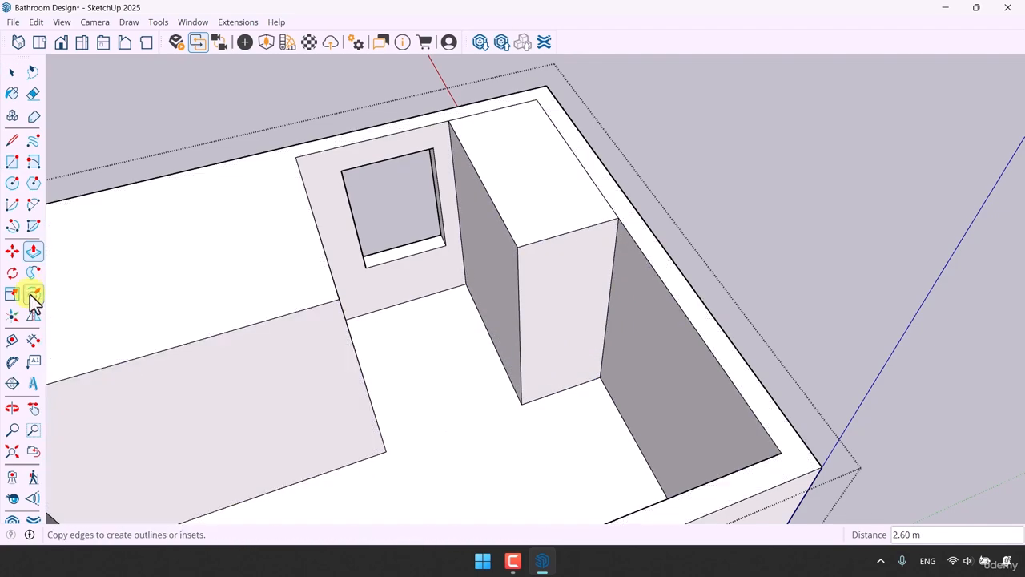
Erase the edges separating the new block's top face from the surrounding wall tops
{"action": "left_click", "coordinate": [33, 93]}
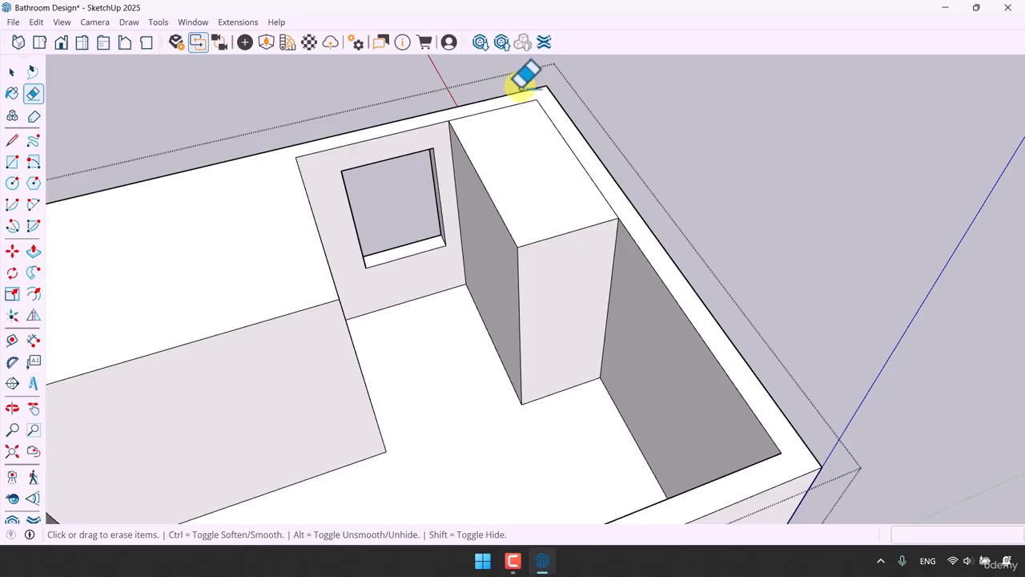
{"action": "scroll", "coordinate": [524, 80], "scroll_direction": "up", "scroll_amount": 3}
{"action": "left_click", "coordinate": [547, 96]}
{"action": "scroll", "coordinate": [553, 105], "scroll_direction": "down", "scroll_amount": 5}
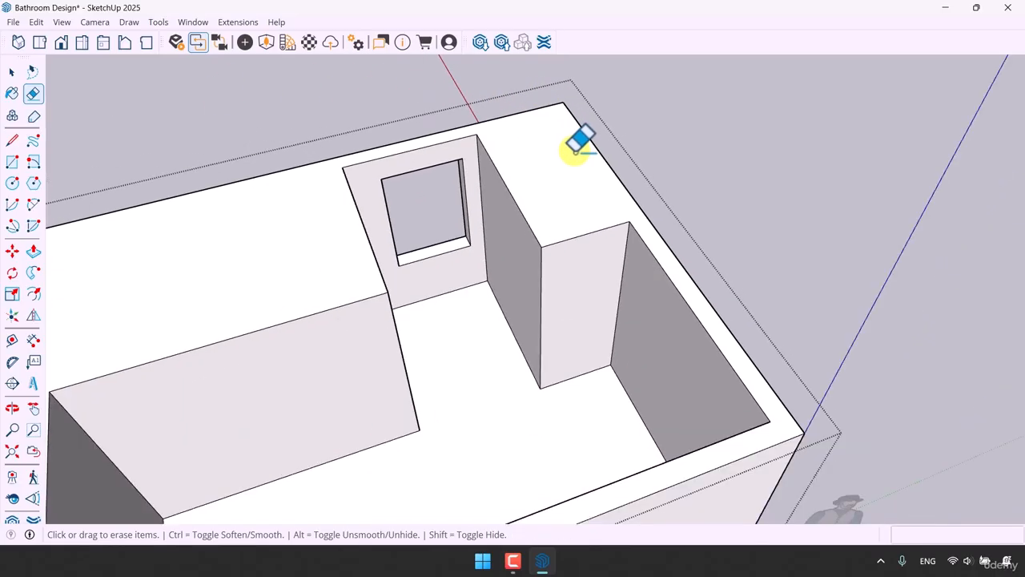
Push/Pull the new block's end face in line with the adjacent face of the large corner block
{"action": "left_click", "coordinate": [33, 251]}
{"action": "left_click", "coordinate": [564, 280]}
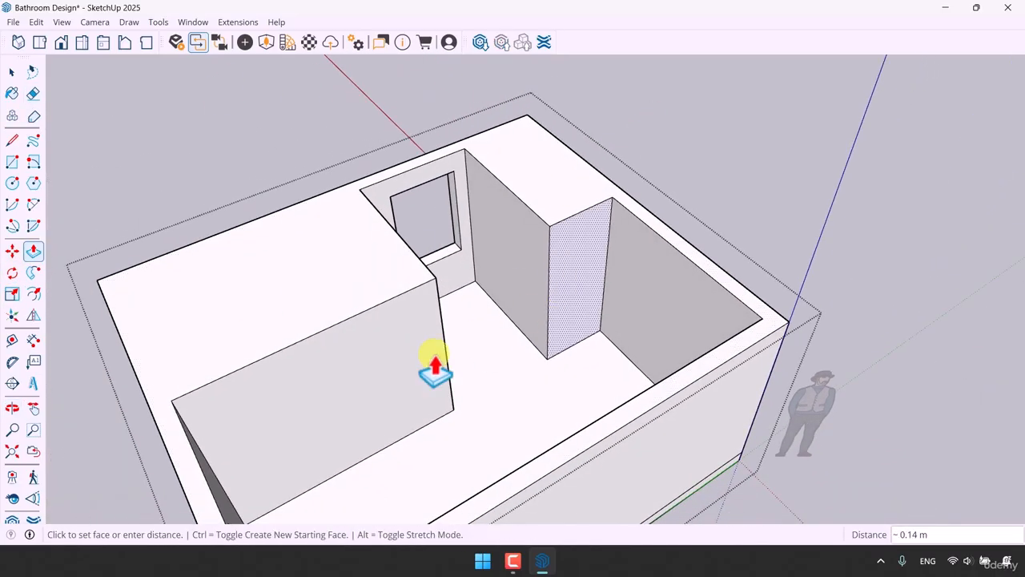
{"action": "left_click", "coordinate": [433, 285]}
{"action": "key", "text": "space"}
Examine the room interior around the new block and window, and from the opposite end near the doorway
{"action": "scroll", "coordinate": [542, 325], "scroll_direction": "down", "scroll_amount": 3}
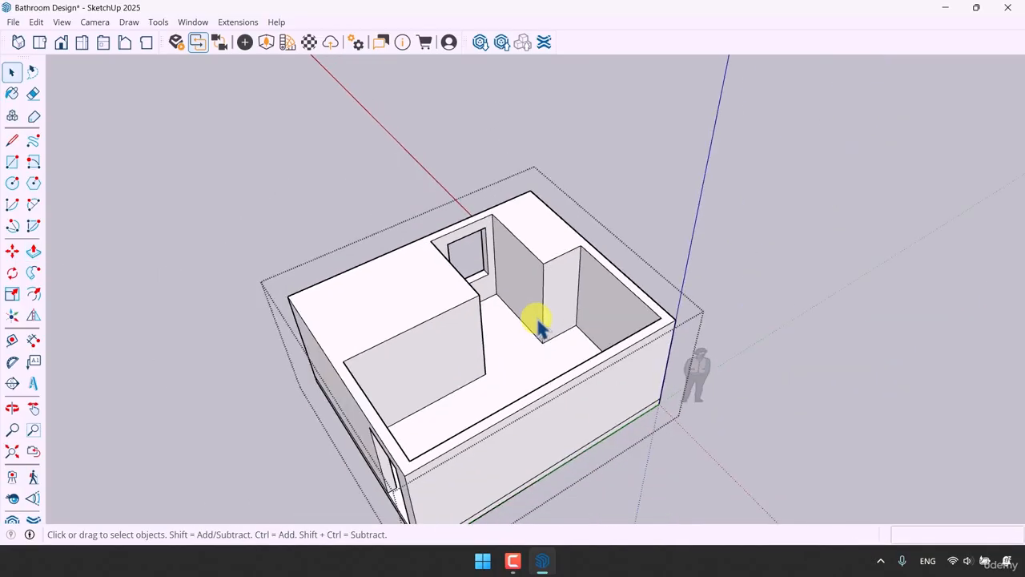
{"action": "middle_click_drag", "start_coordinate": [542, 325], "coordinate": [531, 350]}
{"action": "scroll", "coordinate": [507, 277], "scroll_direction": "up", "scroll_amount": 4}
{"action": "scroll", "coordinate": [506, 277], "scroll_direction": "up", "scroll_amount": 3}
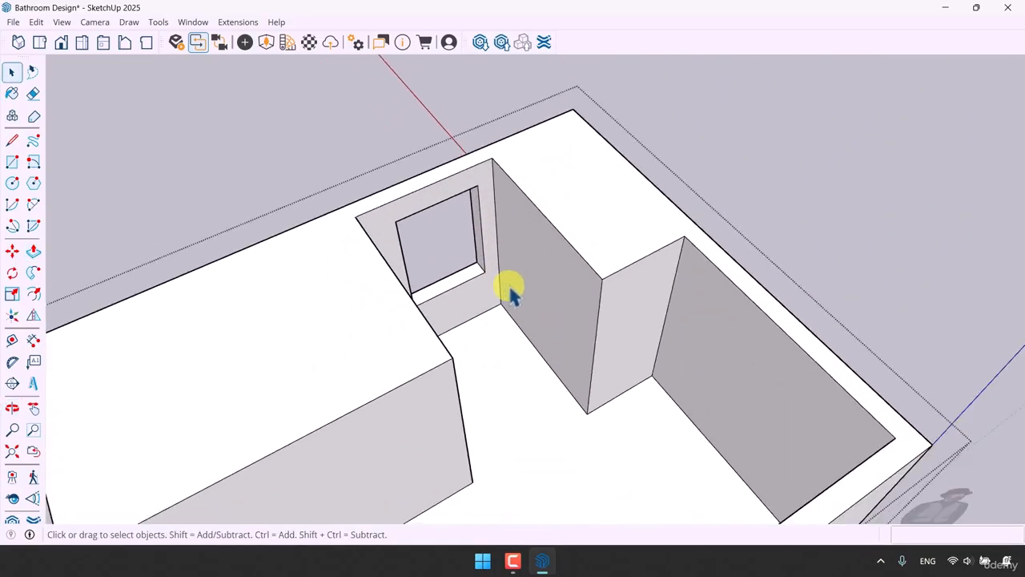
{"action": "scroll", "coordinate": [687, 213], "scroll_direction": "down", "scroll_amount": 4}
{"action": "middle_click_drag", "start_coordinate": [686, 213], "coordinate": [794, 358]}
{"action": "scroll", "coordinate": [679, 310], "scroll_direction": "up", "scroll_amount": 5}
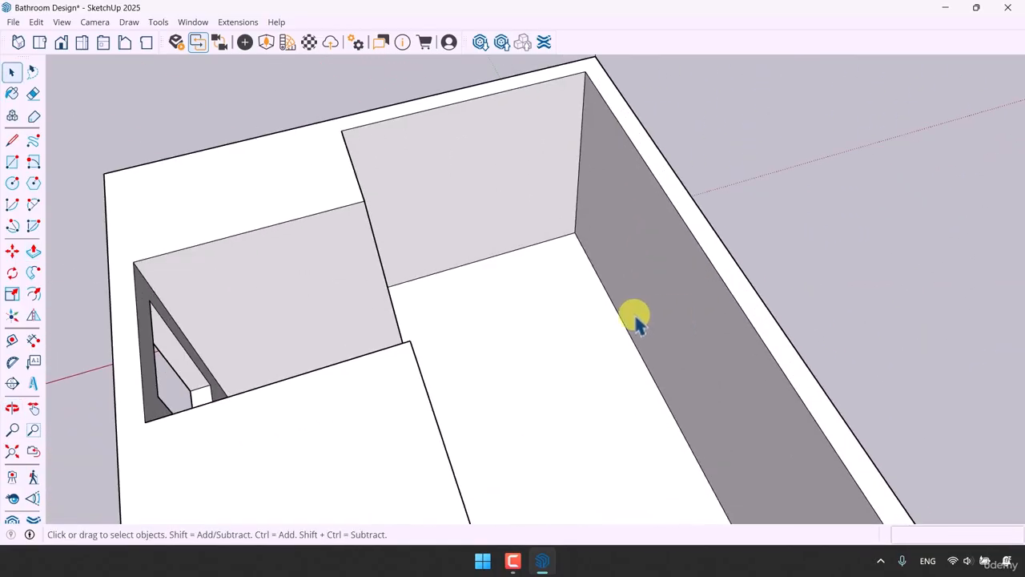
Draw a floor rectangle filling the alcove between the small block's front corner and the opposite wall
{"action": "scroll", "coordinate": [579, 288], "scroll_direction": "down", "scroll_amount": 3}
{"action": "middle_click_drag", "start_coordinate": [579, 288], "coordinate": [521, 328]}
{"action": "scroll", "coordinate": [483, 256], "scroll_direction": "up", "scroll_amount": 4}
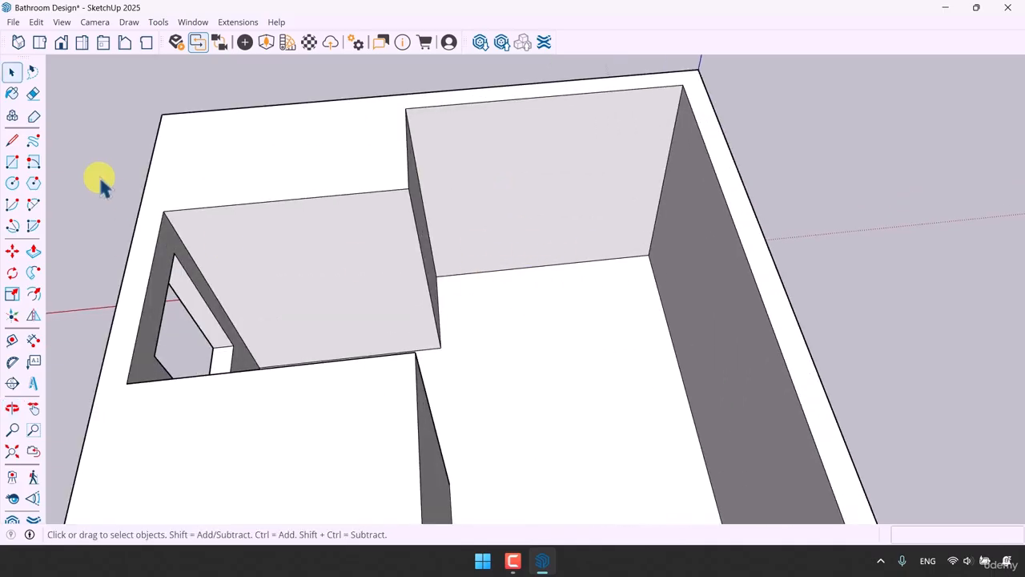
{"action": "left_click", "coordinate": [12, 162]}
{"action": "left_click", "coordinate": [436, 341]}
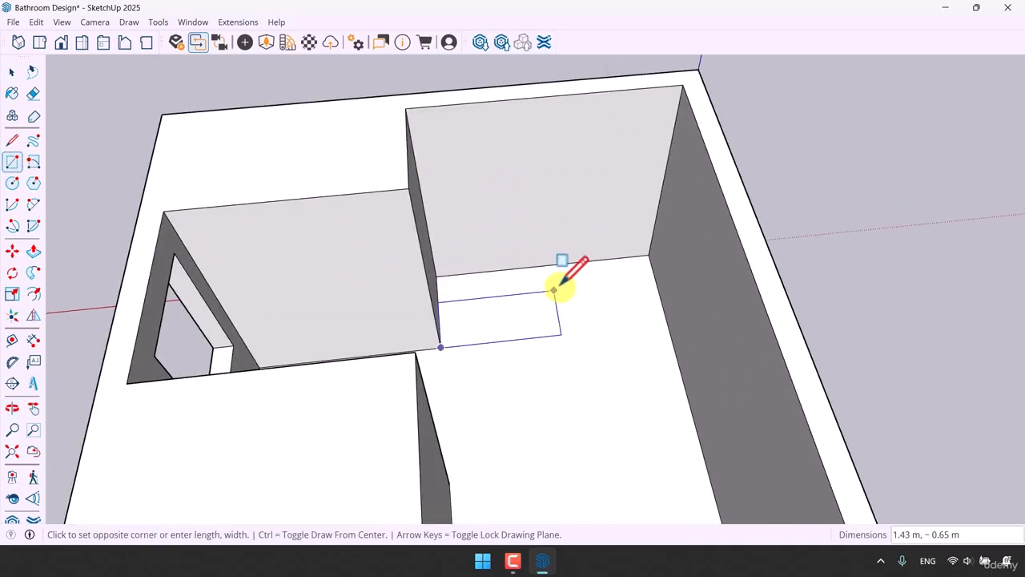
{"action": "left_click", "coordinate": [647, 251]}
Push/Pull the alcove rectangle up 0.06 m to form a shower tray
{"action": "middle_click_drag", "start_coordinate": [647, 251], "coordinate": [534, 334]}
{"action": "scroll", "coordinate": [519, 293], "scroll_direction": "up", "scroll_amount": 4}
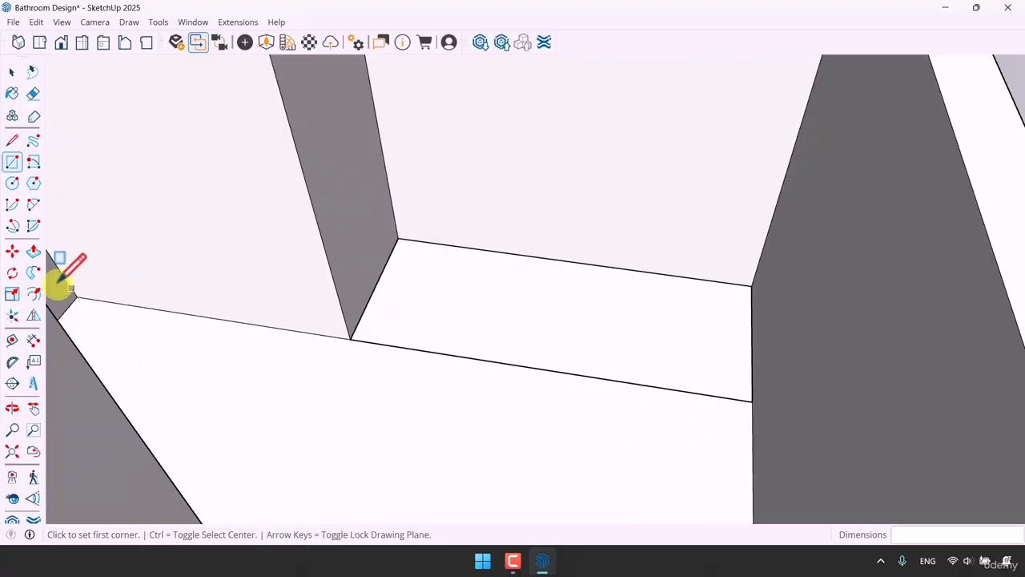
{"action": "left_click", "coordinate": [33, 251]}
{"action": "left_click", "coordinate": [425, 304]}
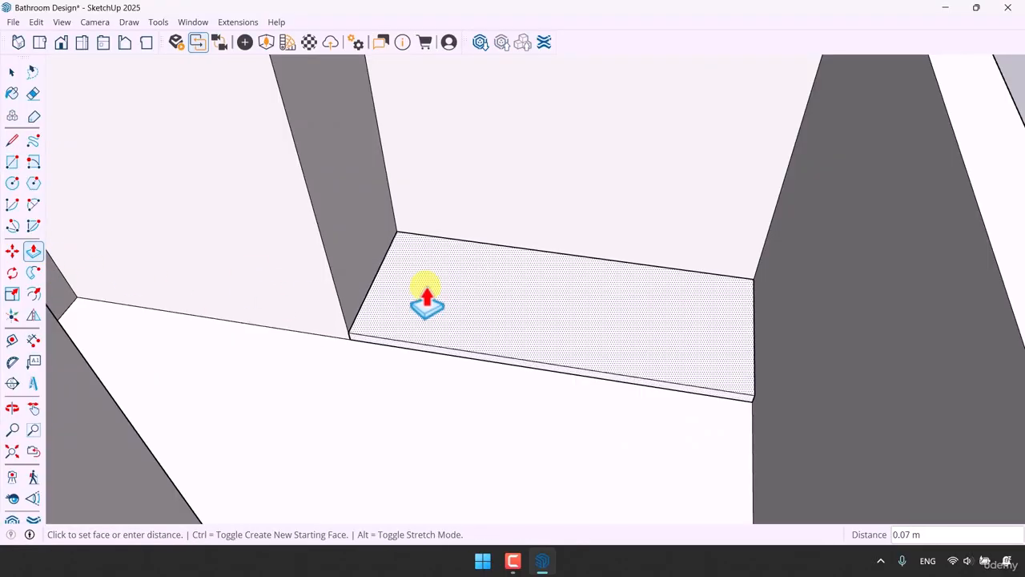
{"action": "left_click", "coordinate": [427, 303]}
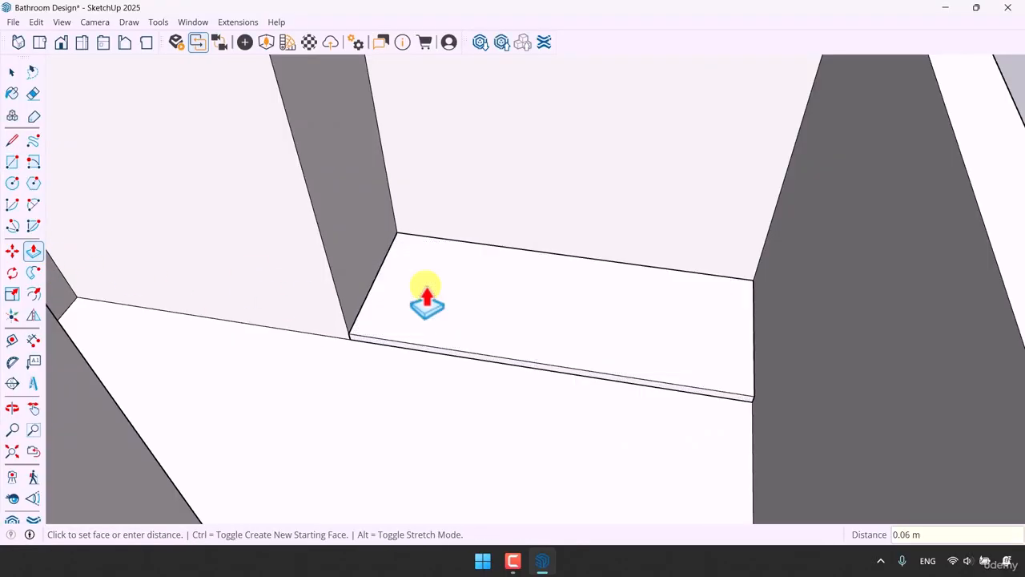
{"action": "key", "text": "space"}
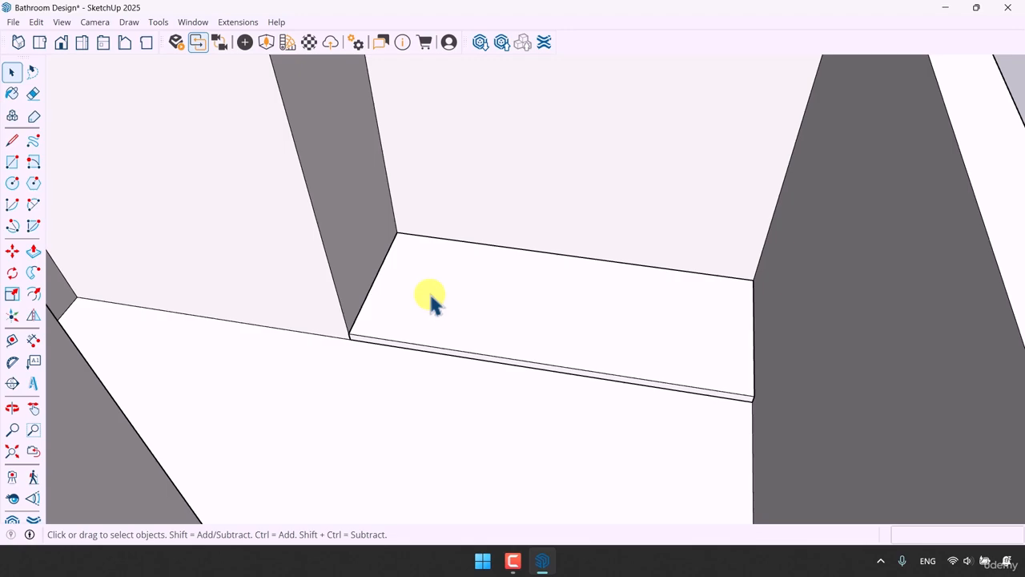
Offset the tray's top face inward twice, with the second inset at 0.02 m, to outline a narrow rim band
{"action": "left_click", "coordinate": [33, 294]}
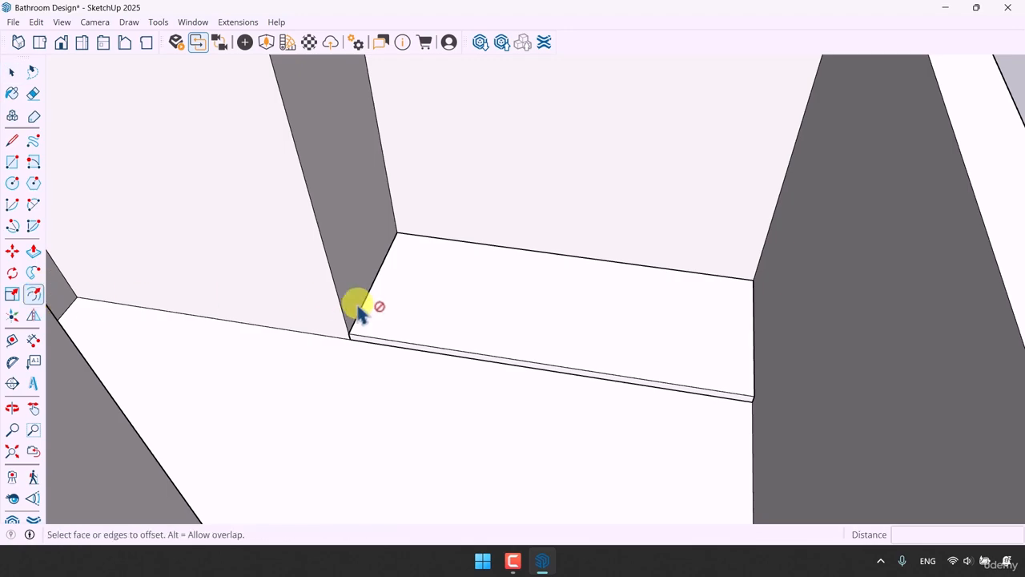
{"action": "scroll", "coordinate": [377, 308], "scroll_direction": "up", "scroll_amount": 2}
{"action": "left_click", "coordinate": [341, 301]}
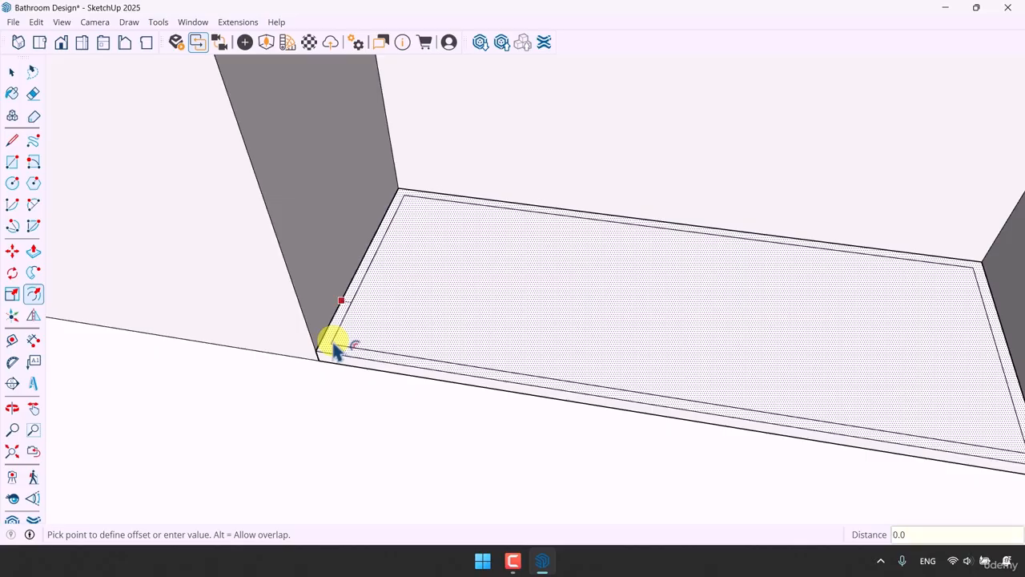
{"action": "left_click", "coordinate": [358, 352]}
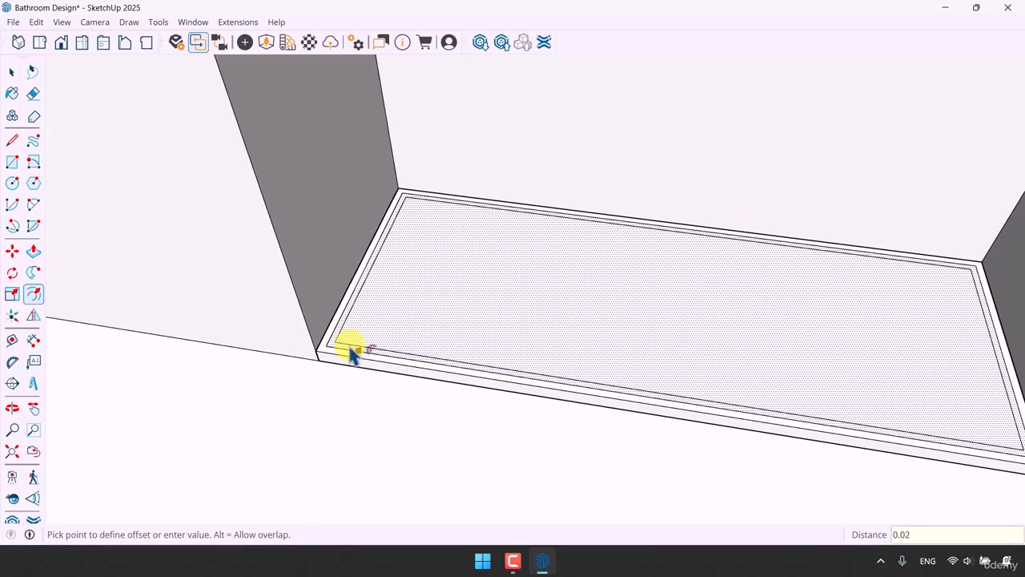
{"action": "key", "text": "Return"}
{"action": "key", "text": "space"}
Push/Pull the narrow band between the two offset outlines on the tray up 0.01 m
{"action": "left_click", "coordinate": [33, 251]}
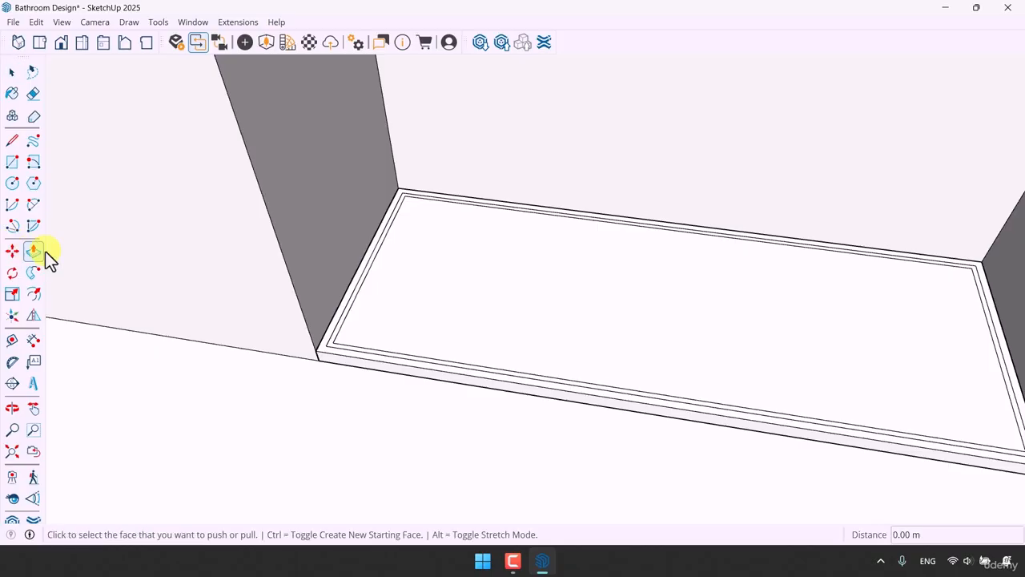
{"action": "scroll", "coordinate": [347, 365], "scroll_direction": "up", "scroll_amount": 1}
{"action": "scroll", "coordinate": [347, 365], "scroll_direction": "up", "scroll_amount": 3}
{"action": "left_click", "coordinate": [318, 320]}
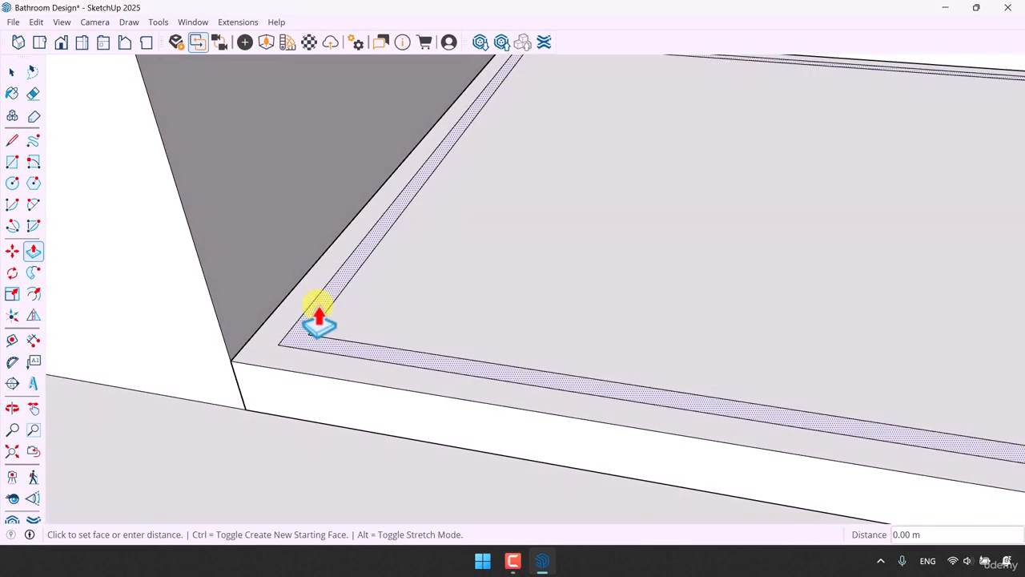
{"action": "type", "text": "0.0"}
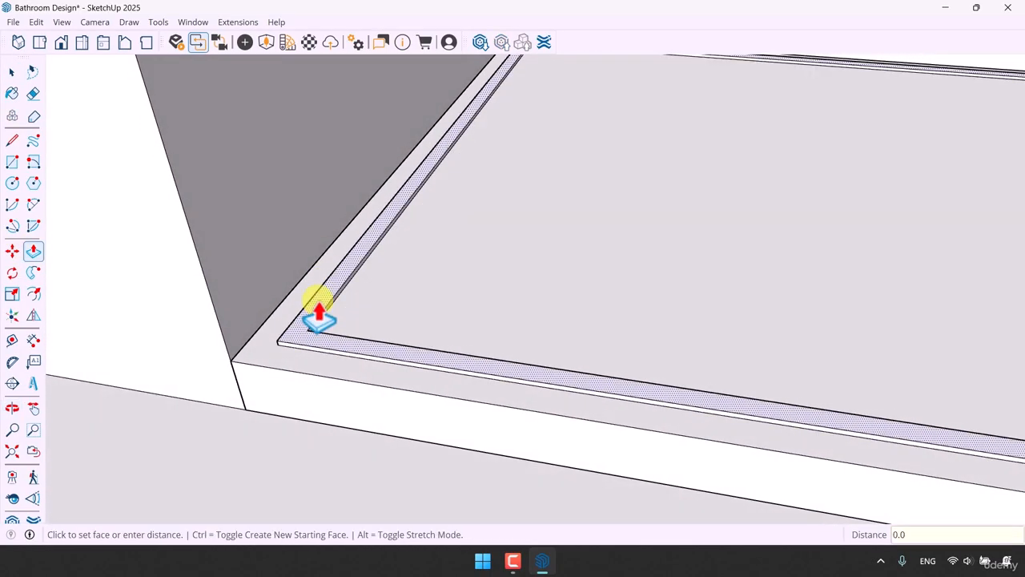
{"action": "type", "text": "1"}
{"action": "key", "text": "Return"}
{"action": "key", "text": "space"}
Select the whole shower tray and make it a group
{"action": "scroll", "coordinate": [421, 407], "scroll_direction": "down", "scroll_amount": 8}
{"action": "middle_click_drag", "start_coordinate": [422, 407], "coordinate": [529, 391]}
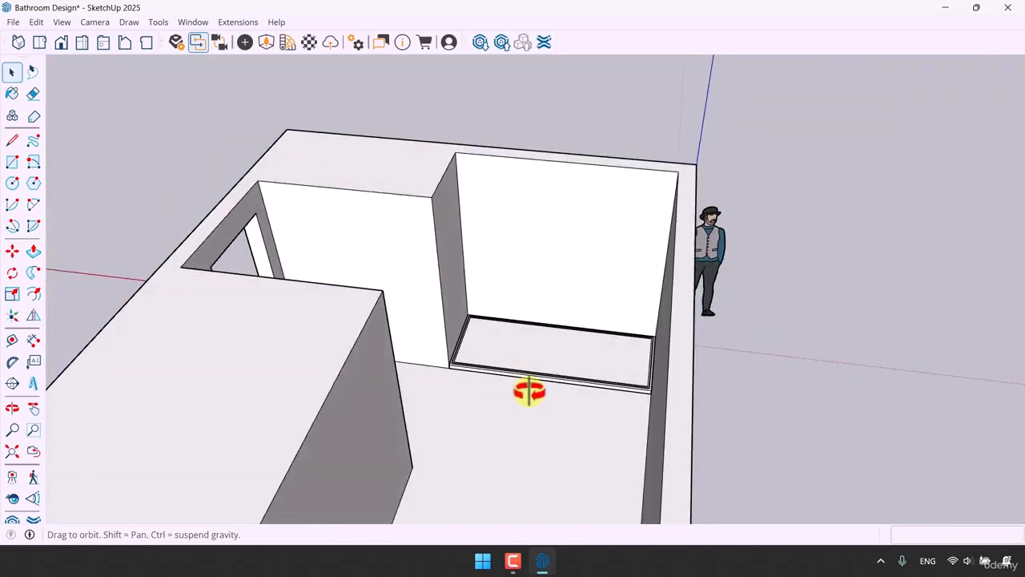
{"action": "double_click", "coordinate": [558, 342]}
{"action": "scroll", "coordinate": [599, 350], "scroll_direction": "up", "scroll_amount": 5}
{"action": "right_click", "coordinate": [506, 329]}
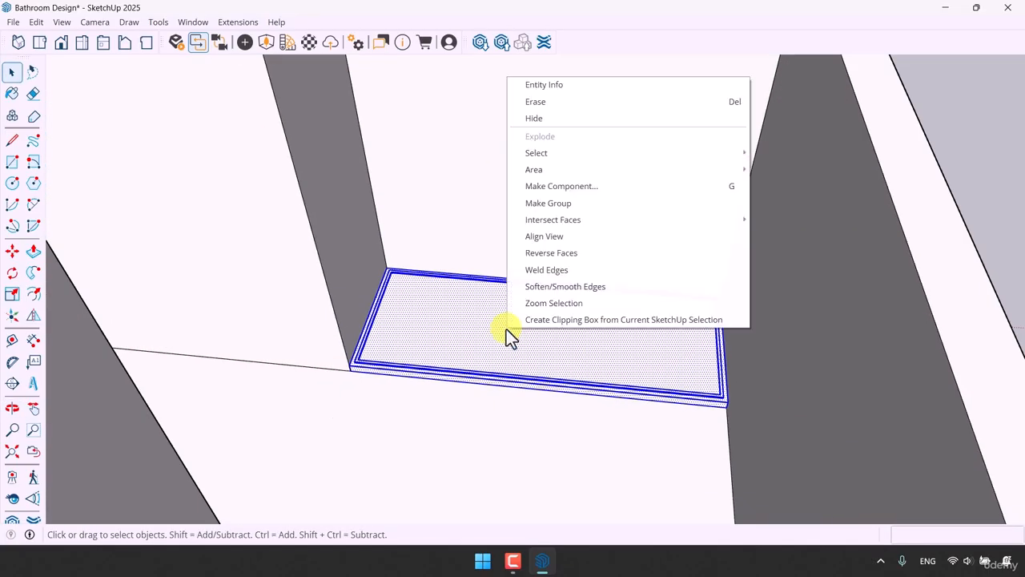
{"action": "left_click", "coordinate": [563, 205]}
Draw a 2.57 by 0.03 m rectangle on the tray's front edge, from its outer corner to the far rim band corner
{"action": "scroll", "coordinate": [470, 408], "scroll_direction": "down", "scroll_amount": 6}
{"action": "scroll", "coordinate": [542, 339], "scroll_direction": "up", "scroll_amount": 8}
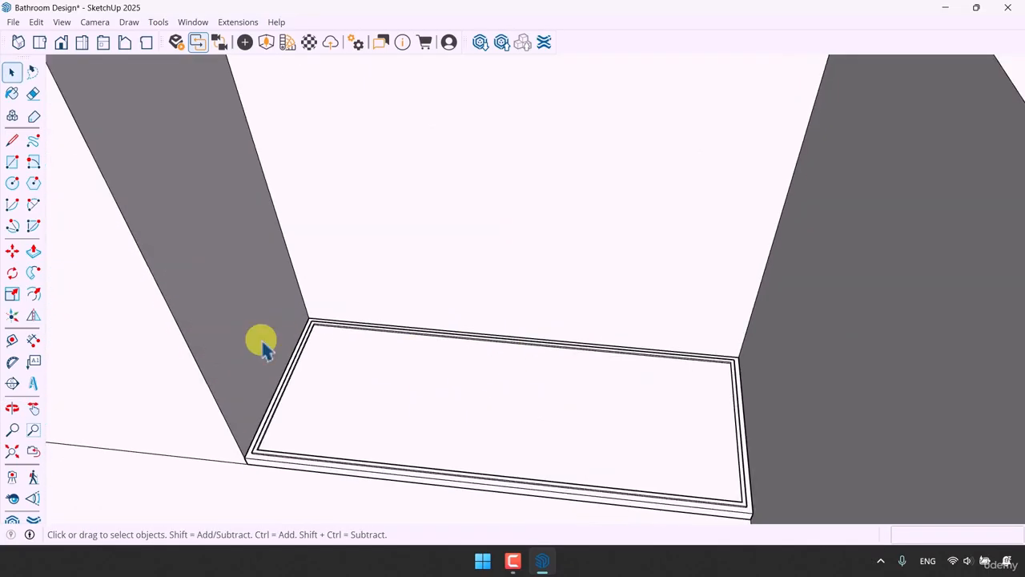
{"action": "left_click", "coordinate": [12, 162]}
{"action": "scroll", "coordinate": [244, 453], "scroll_direction": "up", "scroll_amount": 3}
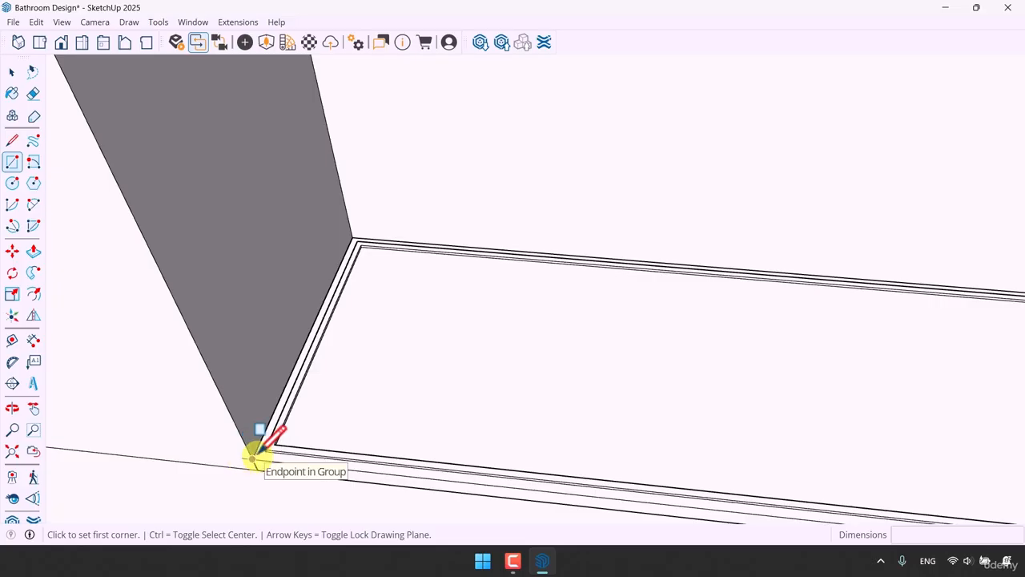
{"action": "left_click", "coordinate": [252, 458]}
{"action": "scroll", "coordinate": [282, 403], "scroll_direction": "down", "scroll_amount": 4}
{"action": "middle_click_drag", "start_coordinate": [289, 403], "coordinate": [378, 428]}
{"action": "scroll", "coordinate": [667, 504], "scroll_direction": "up", "scroll_amount": 5}
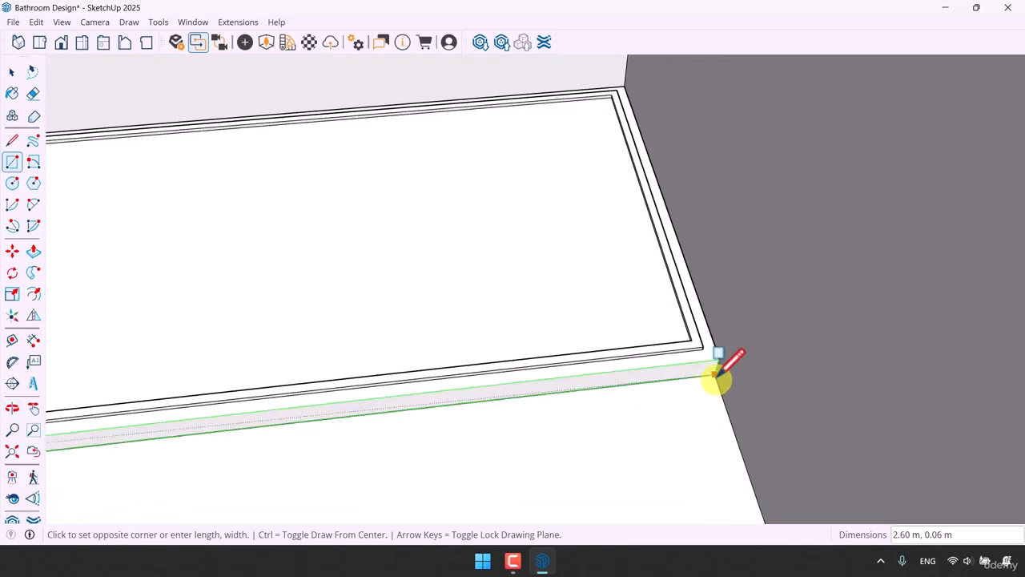
{"action": "scroll", "coordinate": [718, 372], "scroll_direction": "up", "scroll_amount": 2}
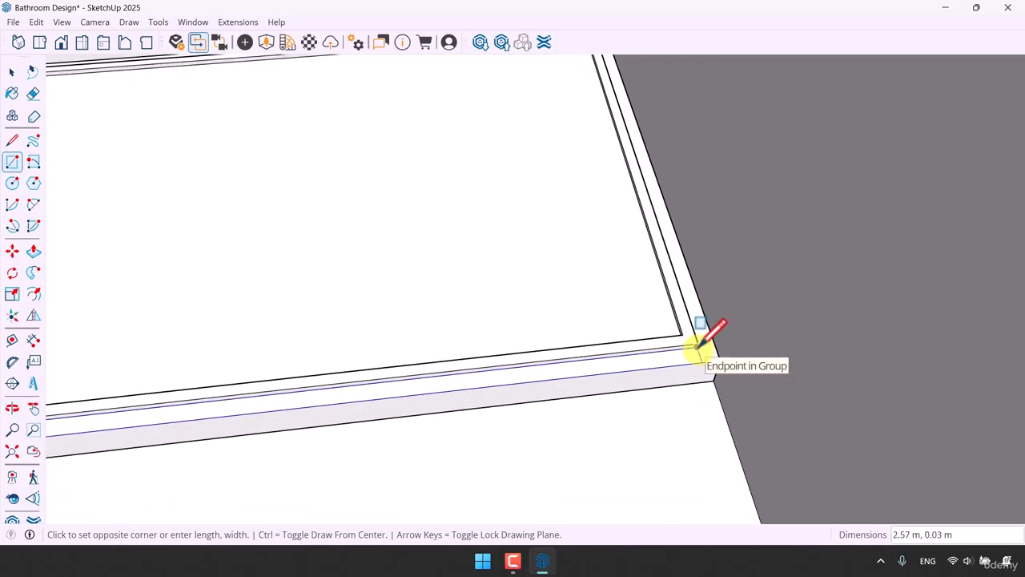
{"action": "left_click", "coordinate": [698, 345]}
{"action": "key", "text": "space"}
Push/Pull the thin strip on the tray's front edge up 2.30 m to form a screen panel
{"action": "left_click", "coordinate": [33, 251]}
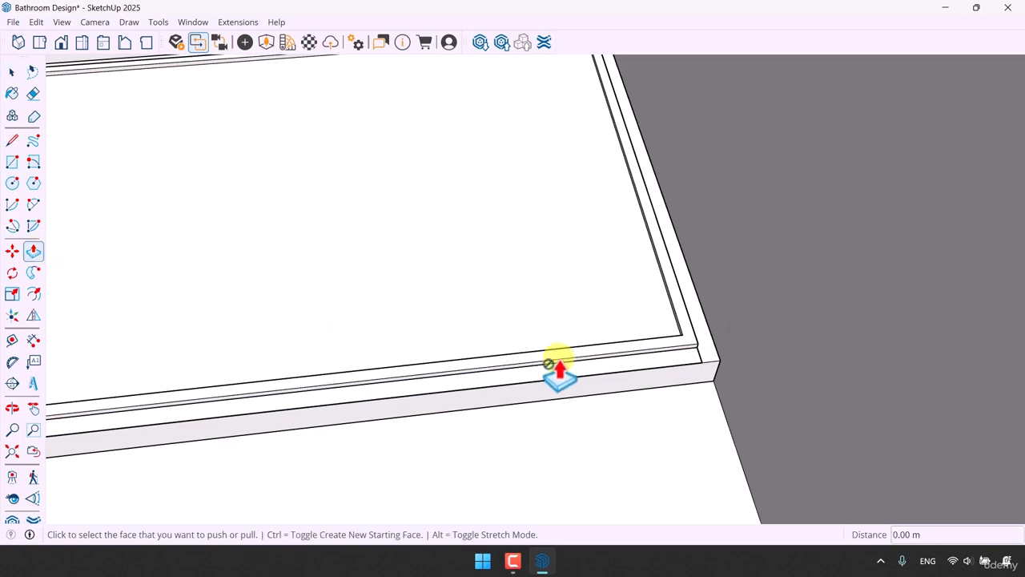
{"action": "left_click", "coordinate": [561, 356]}
{"action": "scroll", "coordinate": [618, 309], "scroll_direction": "down", "scroll_amount": 5}
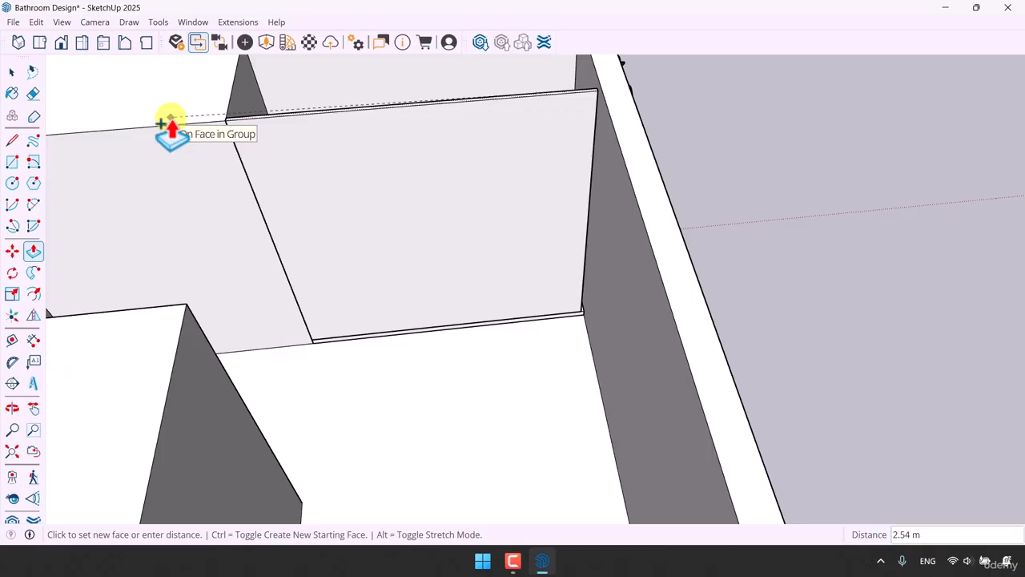
{"action": "type", "text": "2.30"}
{"action": "key", "text": "Return"}
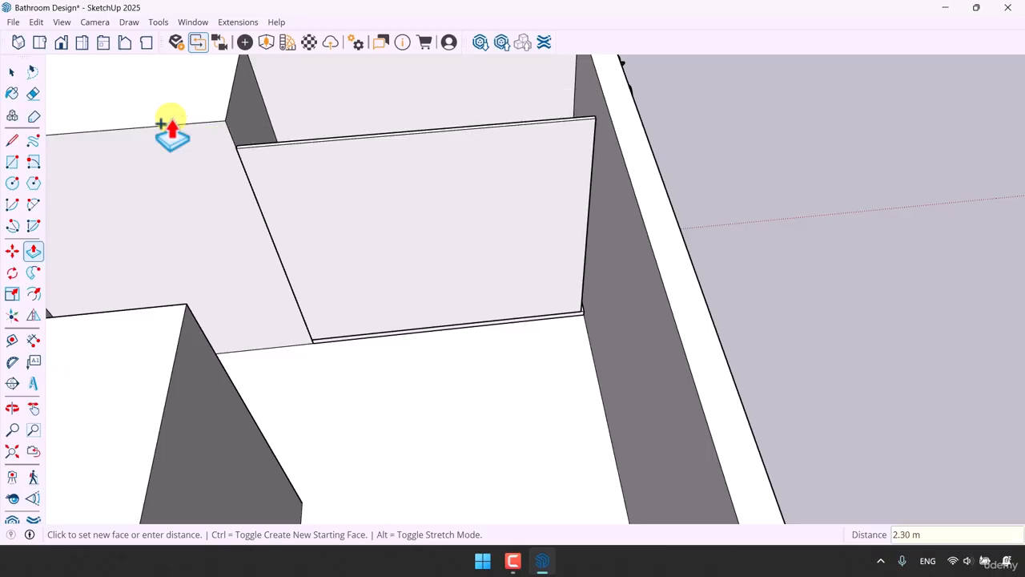
Push/Pull the panel's end face 0.03 m so it meets the side wall
{"action": "middle_click_drag", "start_coordinate": [634, 172], "coordinate": [441, 335]}
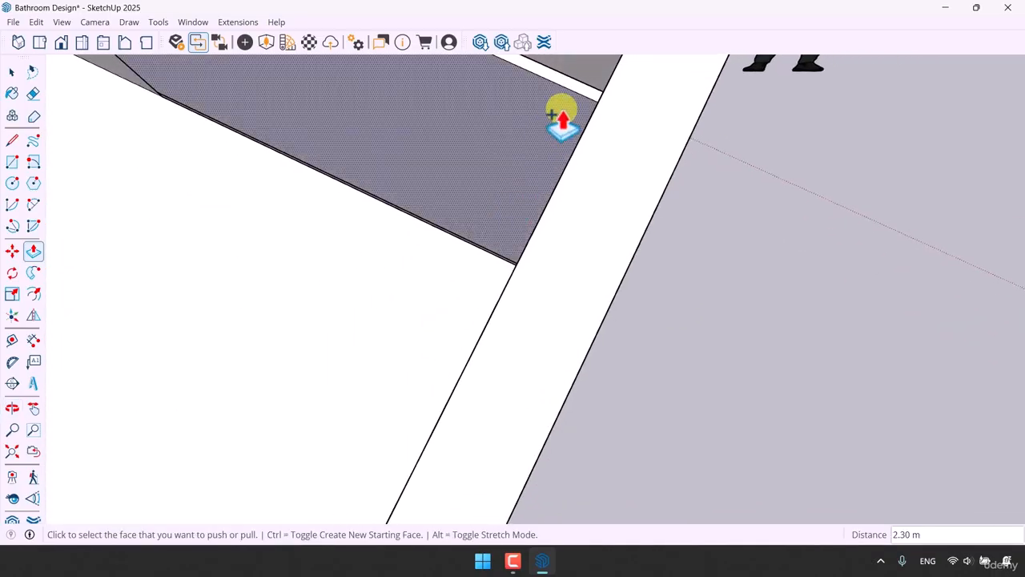
{"action": "scroll", "coordinate": [561, 108], "scroll_direction": "up", "scroll_amount": 4}
{"action": "left_click", "coordinate": [629, 112]}
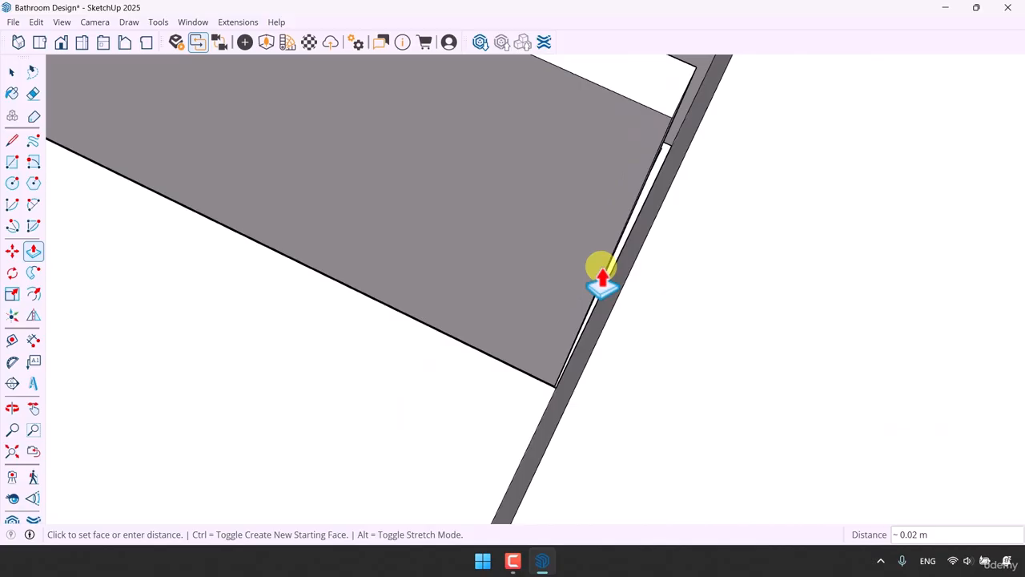
{"action": "left_click", "coordinate": [595, 334]}
{"action": "scroll", "coordinate": [897, 188], "scroll_direction": "down", "scroll_amount": 5}
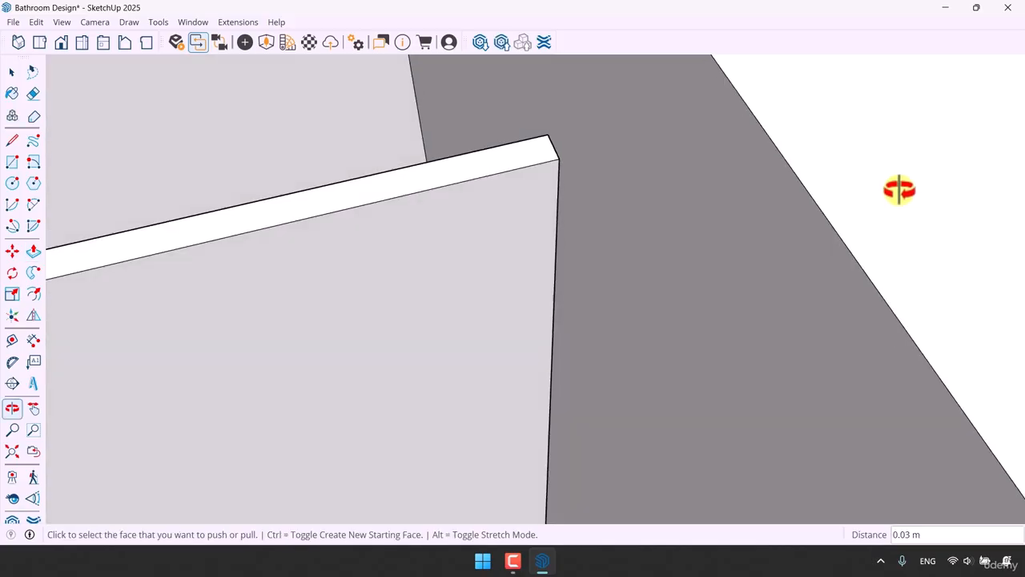
{"action": "scroll", "coordinate": [648, 184], "scroll_direction": "up", "scroll_amount": 1}
{"action": "scroll", "coordinate": [721, 248], "scroll_direction": "down", "scroll_amount": 3}
{"action": "key", "text": "space"}
Push/Pull the panel's wall-side end face back about 1.95 m, leaving a narrow panel beside the block
{"action": "scroll", "coordinate": [561, 238], "scroll_direction": "up", "scroll_amount": 3}
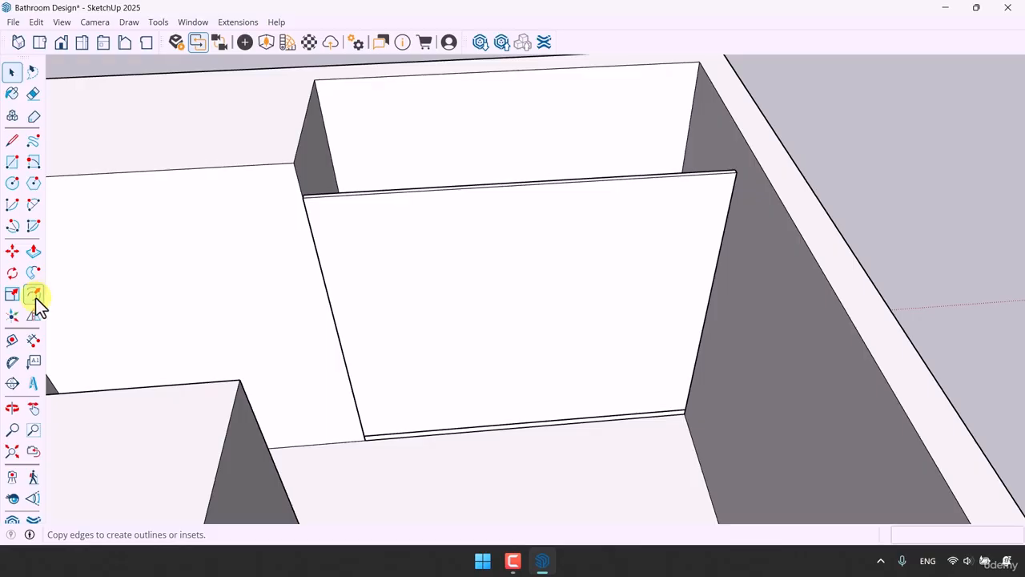
{"action": "middle_click_drag", "start_coordinate": [785, 286], "coordinate": [552, 364]}
{"action": "left_click", "coordinate": [33, 251]}
{"action": "scroll", "coordinate": [631, 360], "scroll_direction": "up", "scroll_amount": 5}
{"action": "scroll", "coordinate": [725, 381], "scroll_direction": "up", "scroll_amount": 2}
{"action": "left_click", "coordinate": [713, 372]}
{"action": "scroll", "coordinate": [552, 365], "scroll_direction": "down", "scroll_amount": 4}
{"action": "scroll", "coordinate": [396, 344], "scroll_direction": "up", "scroll_amount": 5}
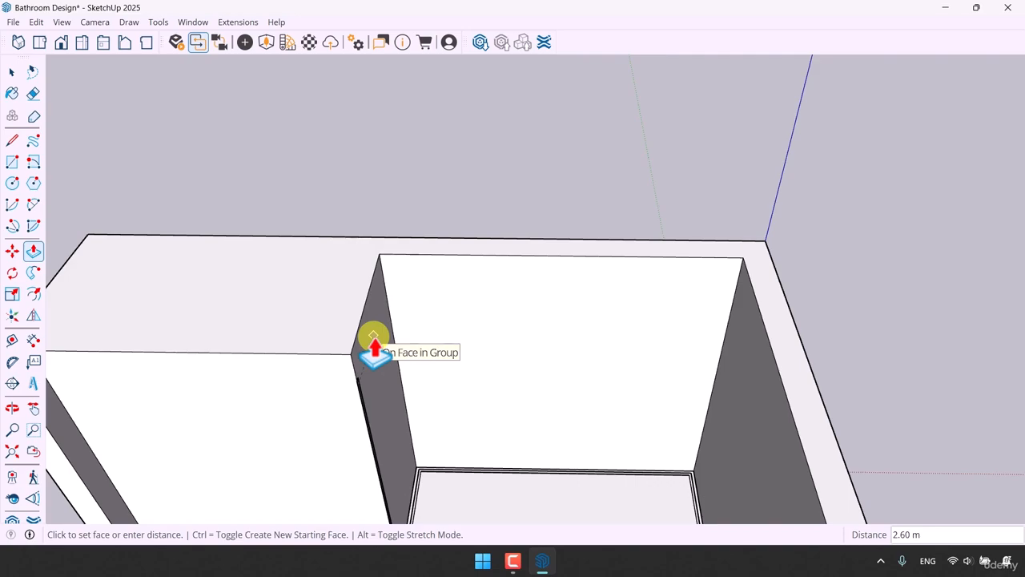
{"action": "scroll", "coordinate": [374, 344], "scroll_direction": "down", "scroll_amount": 4}
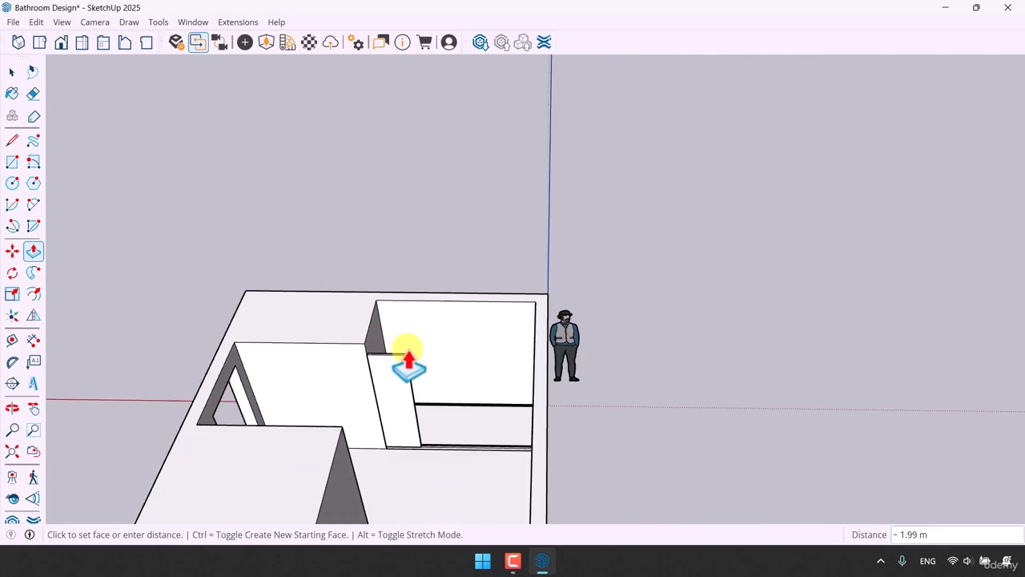
{"action": "scroll", "coordinate": [408, 362], "scroll_direction": "up", "scroll_amount": 3}
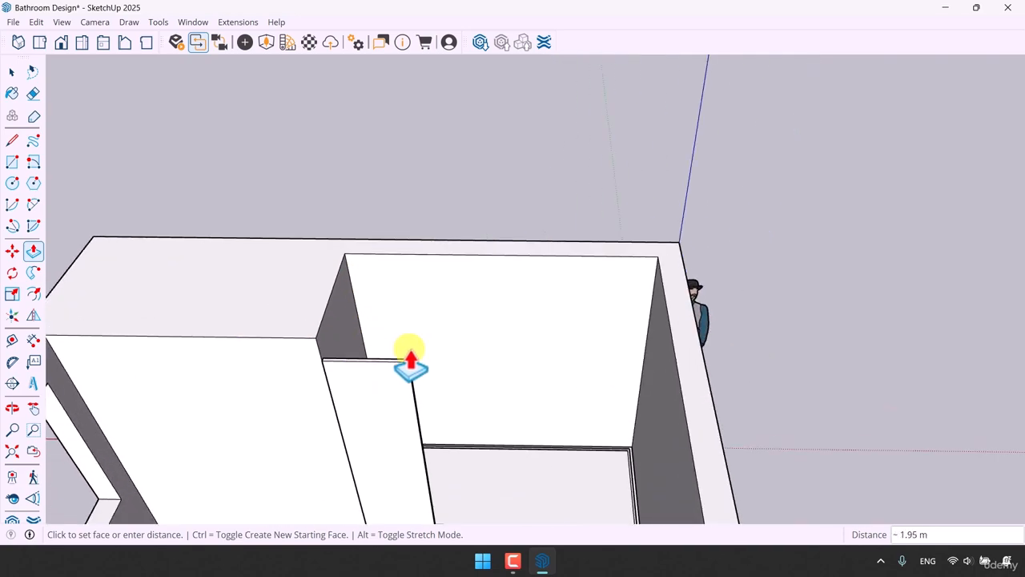
{"action": "left_click", "coordinate": [410, 360]}
{"action": "scroll", "coordinate": [550, 314], "scroll_direction": "down", "scroll_amount": 3}
{"action": "scroll", "coordinate": [473, 393], "scroll_direction": "up", "scroll_amount": 5}
{"action": "key", "text": "space"}
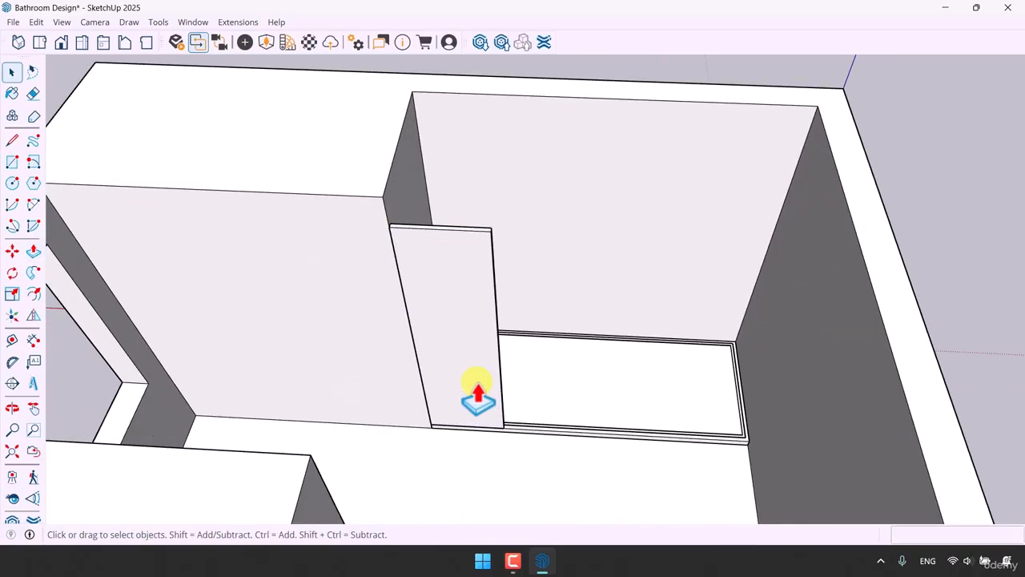
Offset the narrow panel's front face inward 0.02 m
{"action": "left_click", "coordinate": [33, 294]}
{"action": "scroll", "coordinate": [405, 320], "scroll_direction": "up", "scroll_amount": 2}
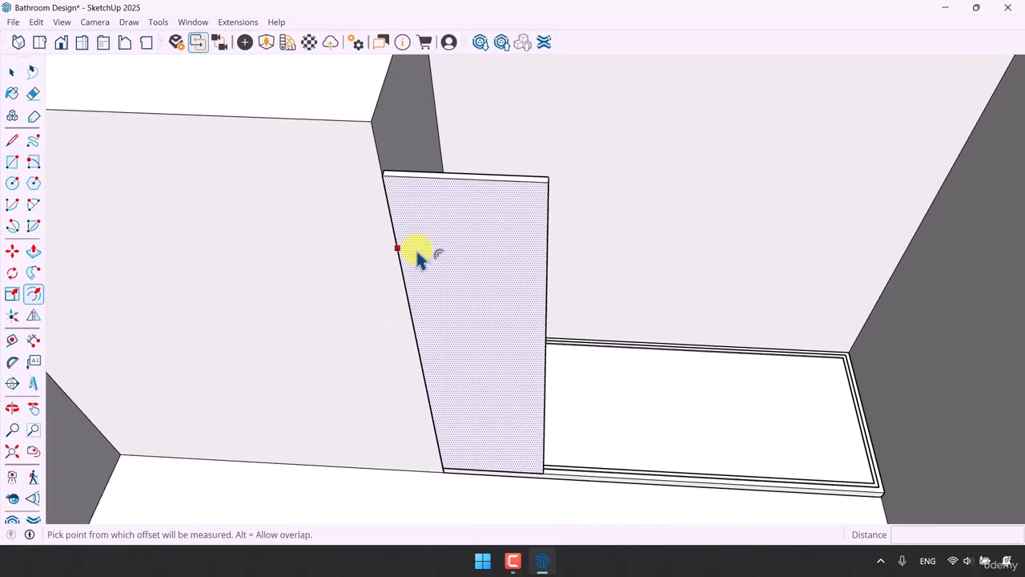
{"action": "left_click", "coordinate": [398, 249]}
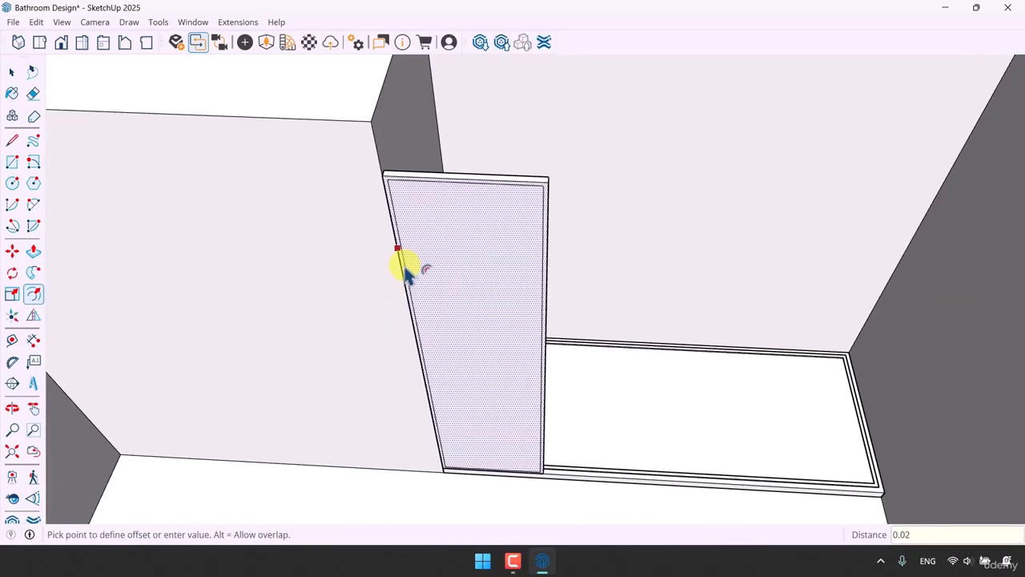
{"action": "left_click", "coordinate": [406, 271]}
{"action": "key", "text": "space"}
Push/Pull the panel's inner face through its thickness to leave an open frame
{"action": "left_click", "coordinate": [33, 251]}
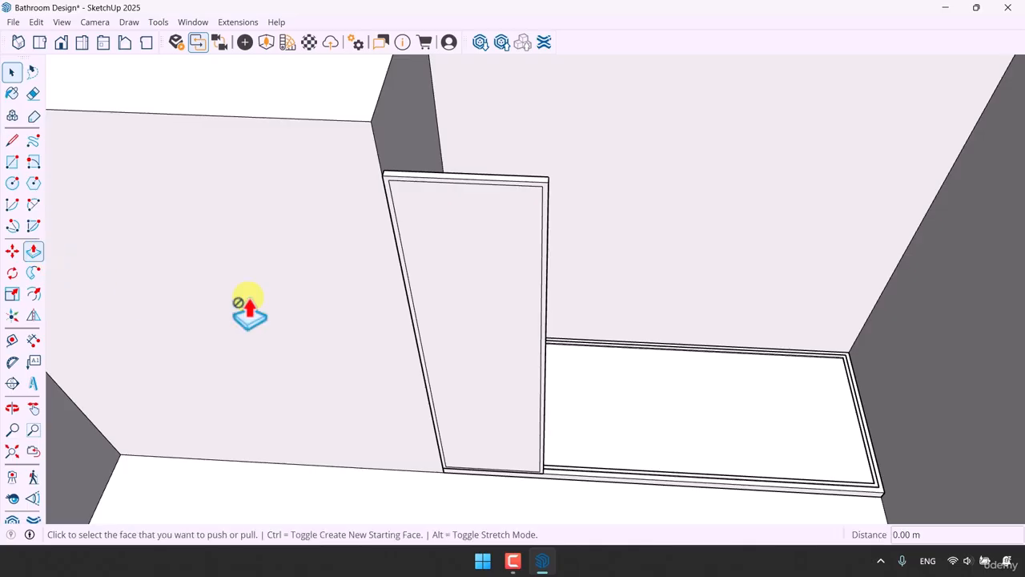
{"action": "left_click", "coordinate": [408, 254]}
{"action": "left_click", "coordinate": [473, 280]}
{"action": "key", "text": "space"}
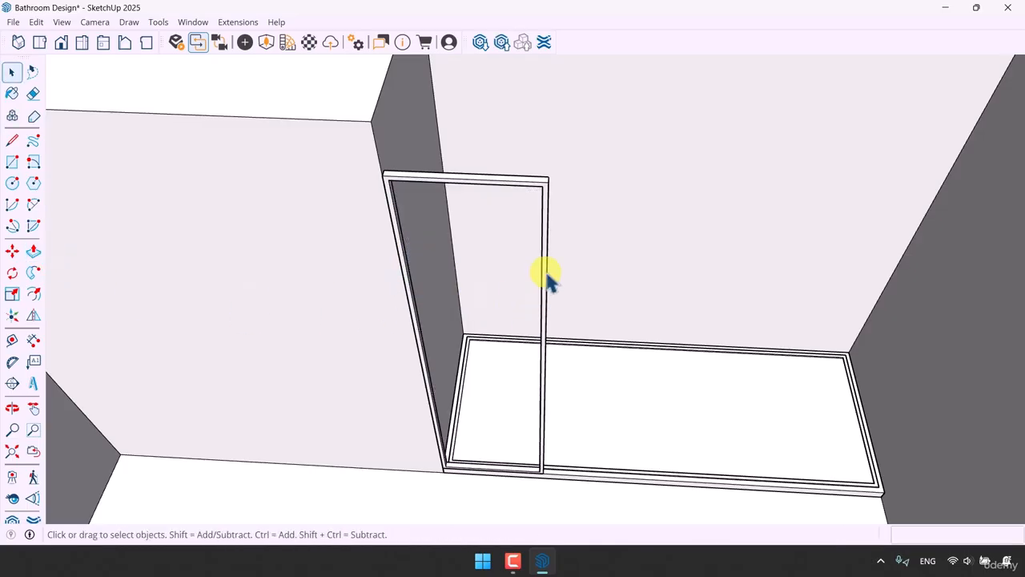
Select the entire open panel frame and make it a group
{"action": "triple_click", "coordinate": [547, 276]}
{"action": "right_click", "coordinate": [545, 278]}
{"action": "left_click", "coordinate": [590, 393]}
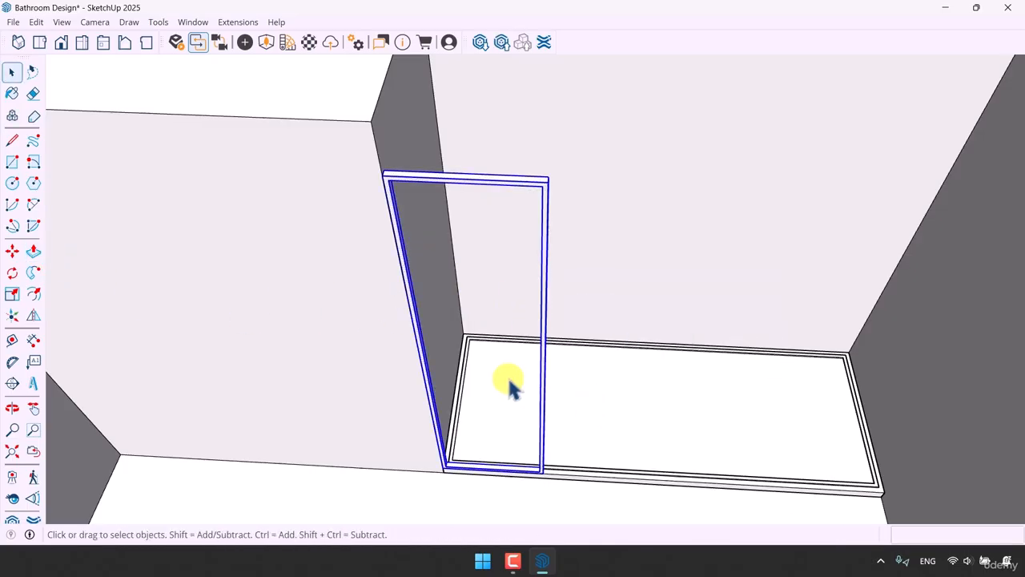
Draw a rectangular pane filling the screen frame's opening from corner to opposite corner and make it a group
{"action": "left_click", "coordinate": [12, 167]}
{"action": "left_click", "coordinate": [388, 178]}
{"action": "scroll", "coordinate": [536, 457], "scroll_direction": "up", "scroll_amount": 3}
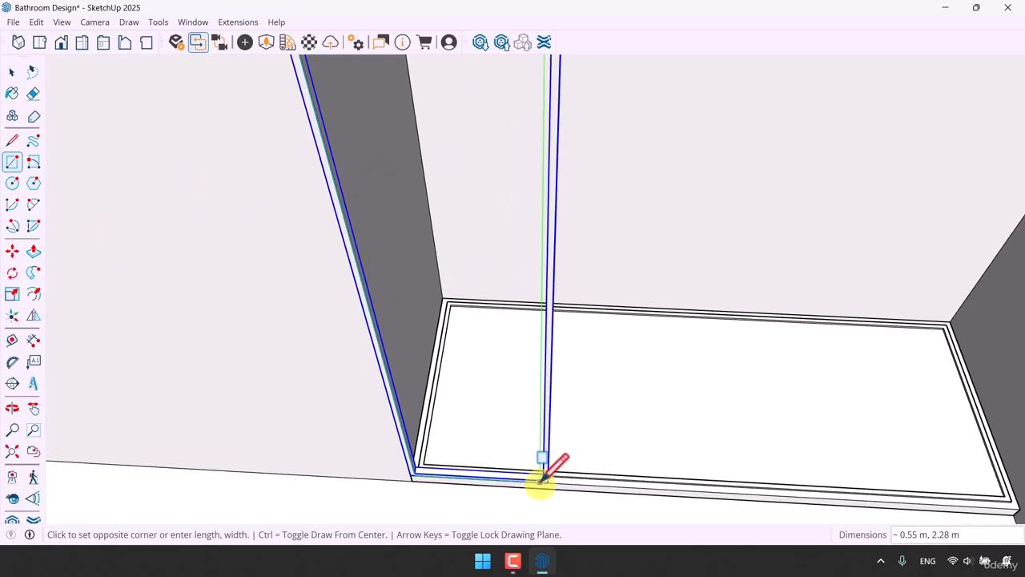
{"action": "left_click", "coordinate": [542, 473]}
{"action": "key", "text": "space"}
{"action": "scroll", "coordinate": [503, 308], "scroll_direction": "down", "scroll_amount": 5}
{"action": "right_click", "coordinate": [517, 298]}
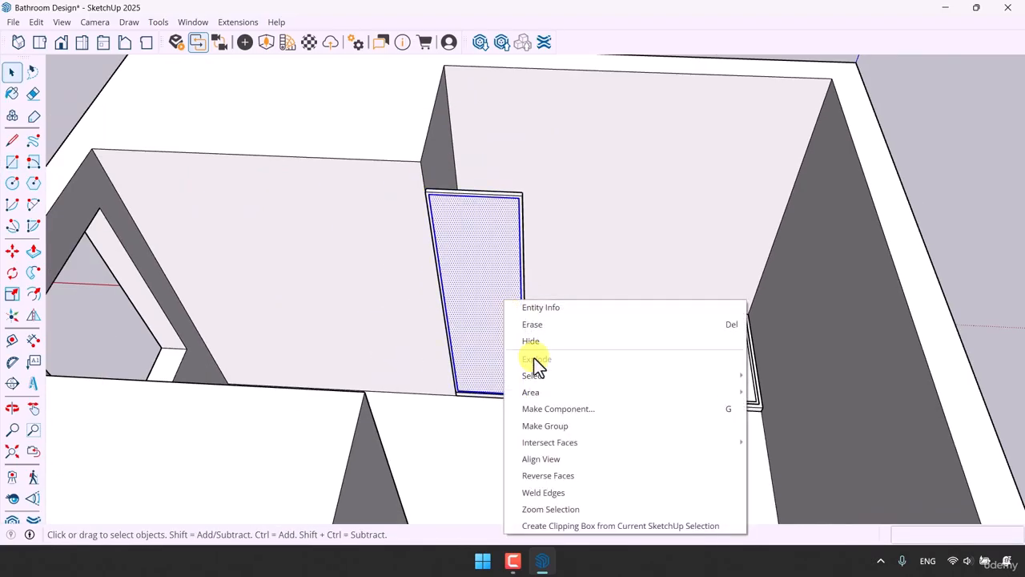
{"action": "left_click", "coordinate": [548, 426]}
Group the frame together with its pane and turn that group into a component with the default settings
{"action": "right_click", "coordinate": [522, 204]}
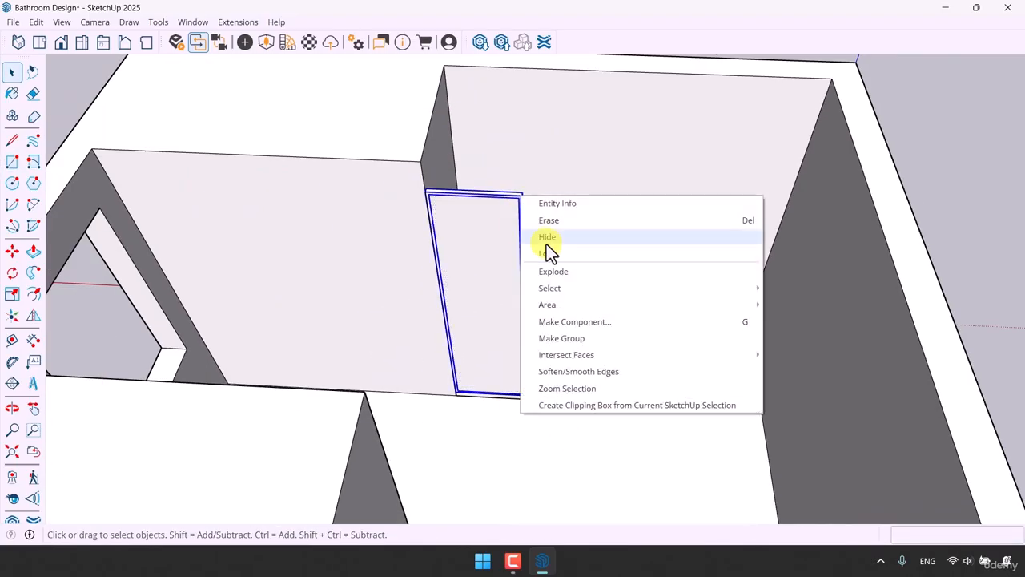
{"action": "left_click", "coordinate": [590, 339]}
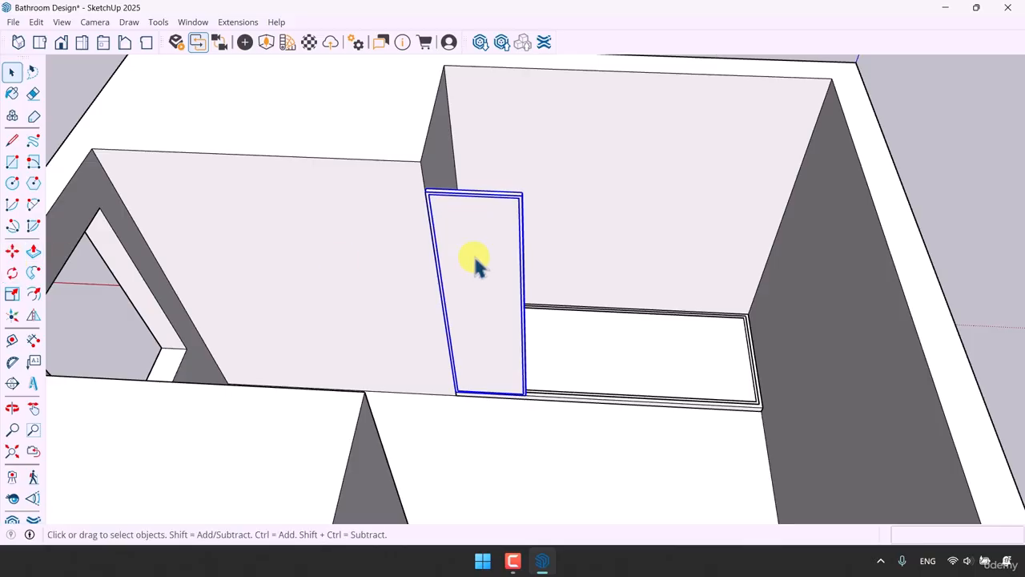
{"action": "right_click", "coordinate": [517, 204]}
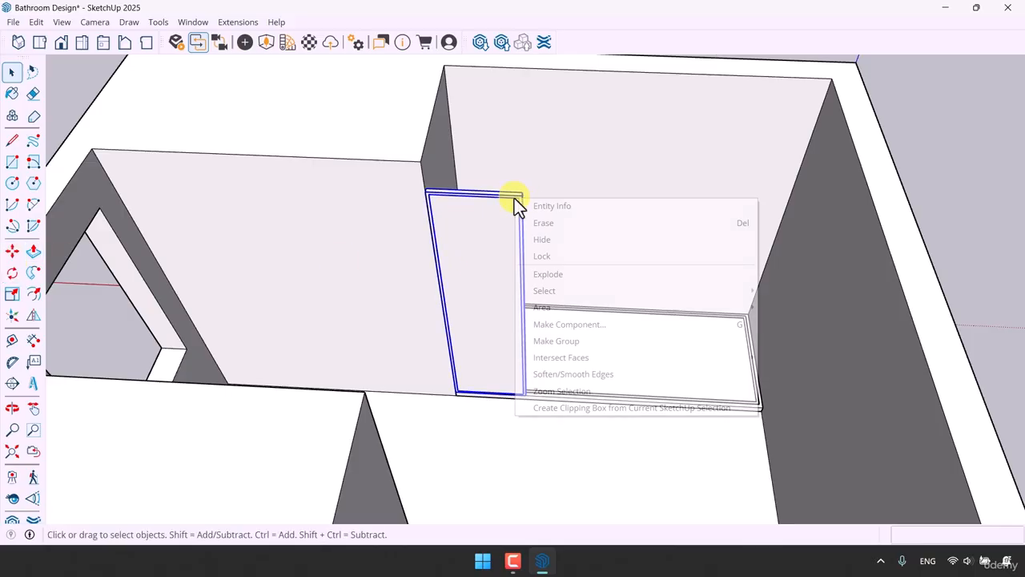
{"action": "left_click", "coordinate": [594, 326]}
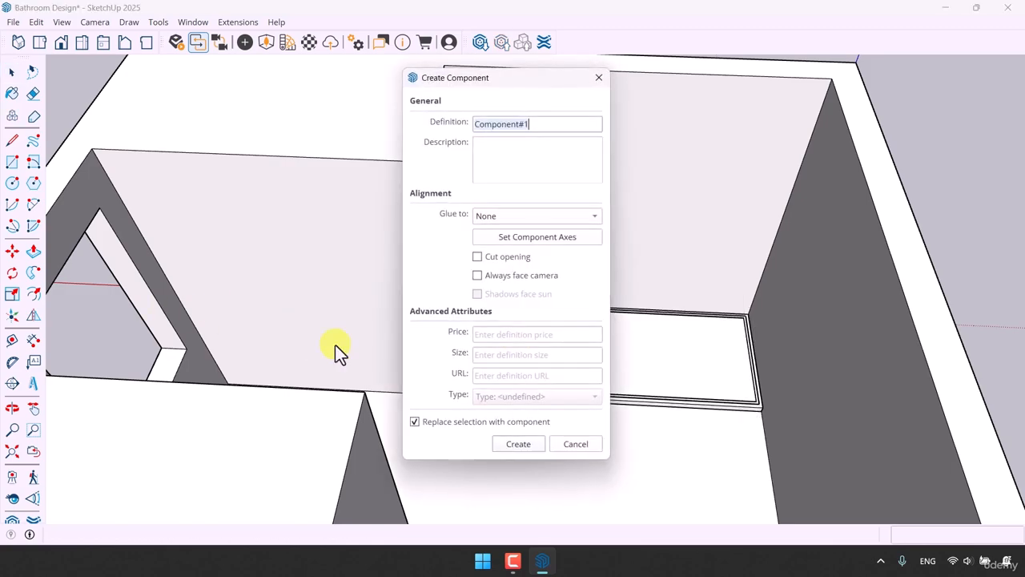
{"action": "left_click", "coordinate": [517, 445]}
Copy the panel component 0.60 m along the tray's front edge and array it as 3x copies side by side
{"action": "left_click", "coordinate": [12, 250]}
{"action": "key", "text": "ctrl"}
{"action": "scroll", "coordinate": [448, 397], "scroll_direction": "up", "scroll_amount": 5}
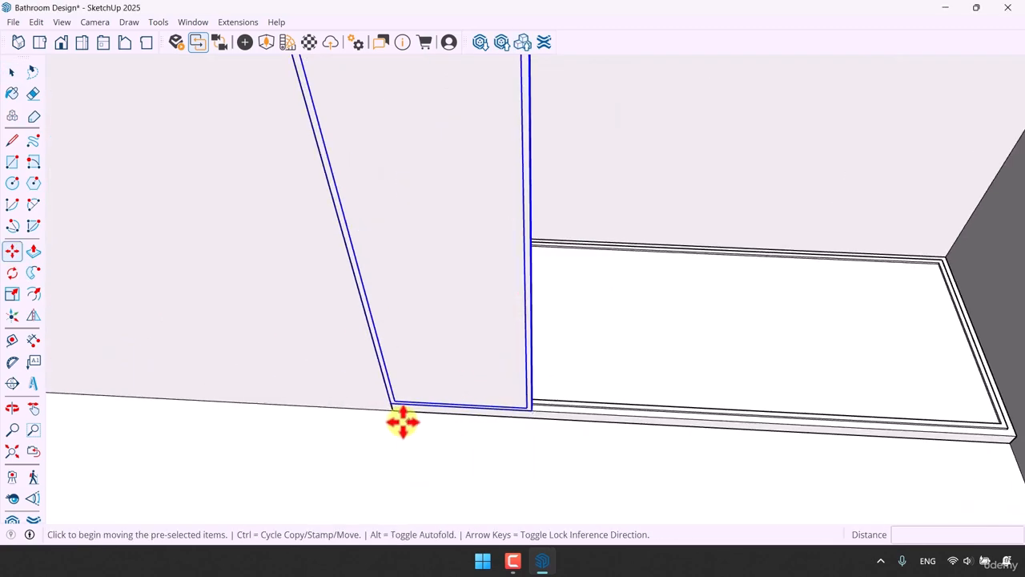
{"action": "left_click", "coordinate": [391, 404]}
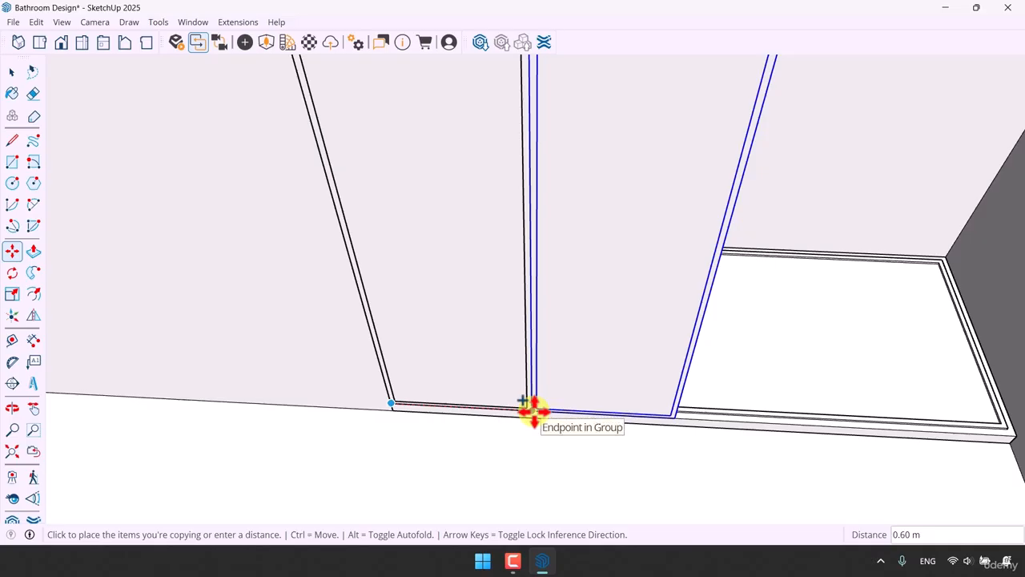
{"action": "left_click", "coordinate": [534, 411]}
{"action": "type", "text": "2x"}
{"action": "key", "text": "Return"}
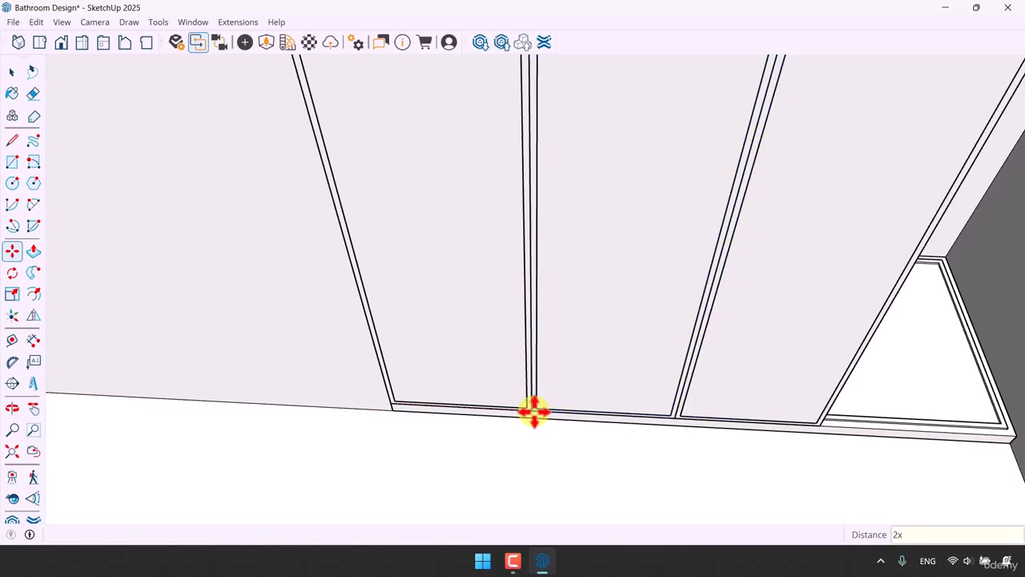
{"action": "type", "text": "3x"}
{"action": "key", "text": "Return"}
{"action": "scroll", "coordinate": [471, 342], "scroll_direction": "down", "scroll_amount": 6}
{"action": "key", "text": "space"}
Select all four screen panels and scale them along the red axis until they reach the side wall
{"action": "middle_click_drag", "start_coordinate": [473, 343], "coordinate": [581, 316]}
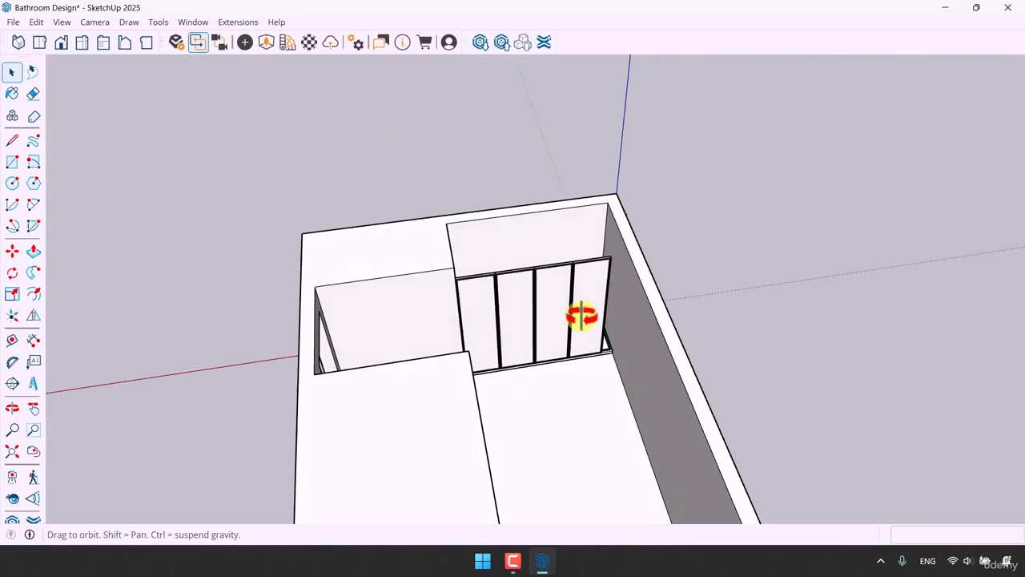
{"action": "scroll", "coordinate": [593, 304], "scroll_direction": "up", "scroll_amount": 4}
{"action": "left_click", "coordinate": [517, 263], "text": "ctrl"}
{"action": "left_click", "coordinate": [422, 279], "text": "ctrl"}
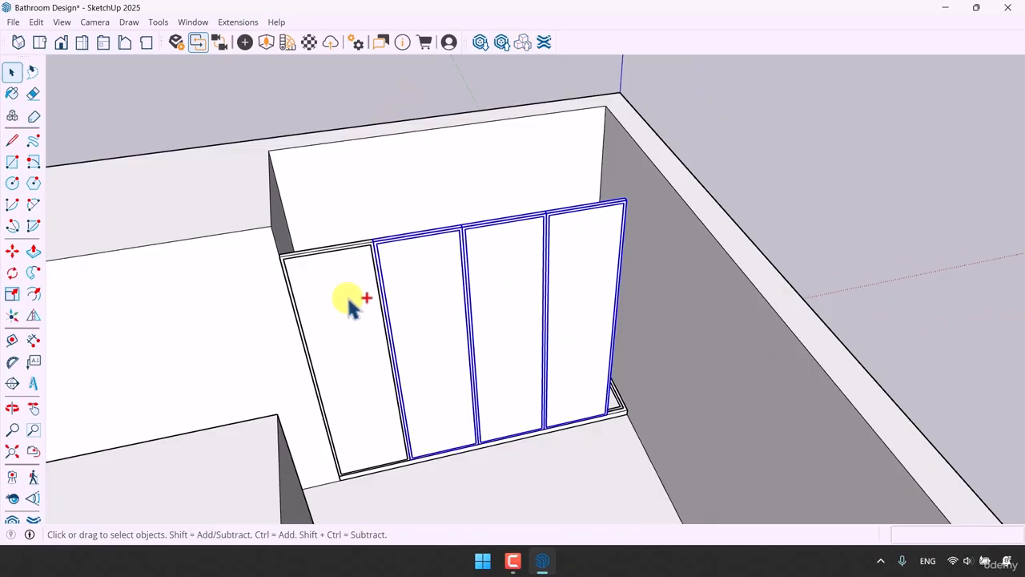
{"action": "left_click", "coordinate": [353, 302], "text": "ctrl"}
{"action": "left_click", "coordinate": [12, 294]}
{"action": "middle_click_drag", "start_coordinate": [637, 300], "coordinate": [551, 417]}
{"action": "scroll", "coordinate": [648, 339], "scroll_direction": "up", "scroll_amount": 5}
{"action": "scroll", "coordinate": [551, 364], "scroll_direction": "up", "scroll_amount": 4}
{"action": "left_click", "coordinate": [456, 384]}
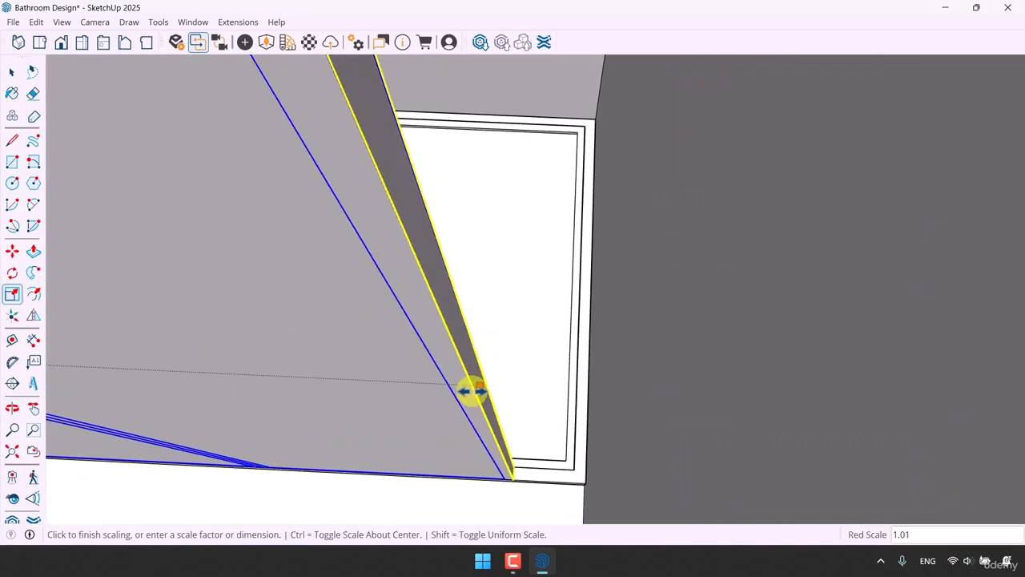
{"action": "scroll", "coordinate": [480, 395], "scroll_direction": "down", "scroll_amount": 2}
{"action": "left_click", "coordinate": [593, 450]}
{"action": "scroll", "coordinate": [700, 393], "scroll_direction": "down", "scroll_amount": 6}
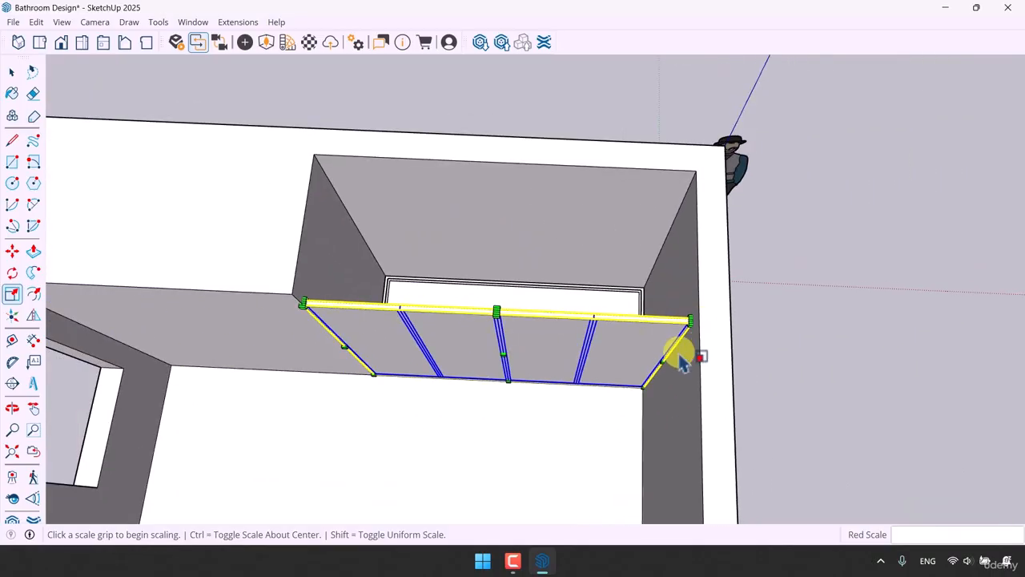
{"action": "middle_click_drag", "start_coordinate": [680, 350], "coordinate": [760, 168]}
{"action": "key", "text": "space"}
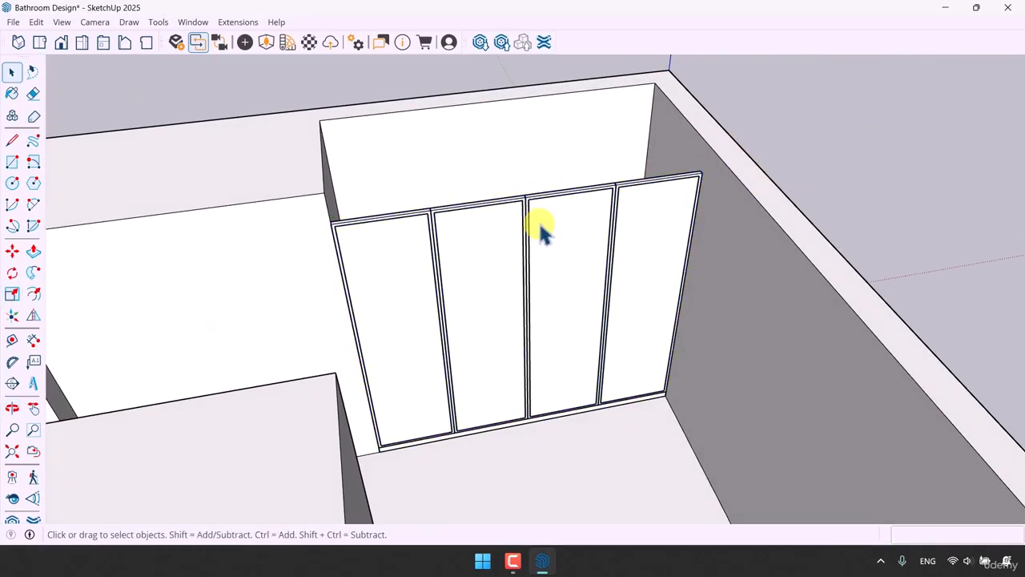
Open the second panel for editing and paint its pane with the Glass_Basic_01 material
{"action": "scroll", "coordinate": [566, 362], "scroll_direction": "up", "scroll_amount": 6}
{"action": "scroll", "coordinate": [567, 371], "scroll_direction": "down", "scroll_amount": 6}
{"action": "middle_click_drag", "start_coordinate": [567, 371], "coordinate": [510, 250]}
{"action": "double_click", "coordinate": [507, 246]}
{"action": "scroll", "coordinate": [478, 258], "scroll_direction": "up", "scroll_amount": 3}
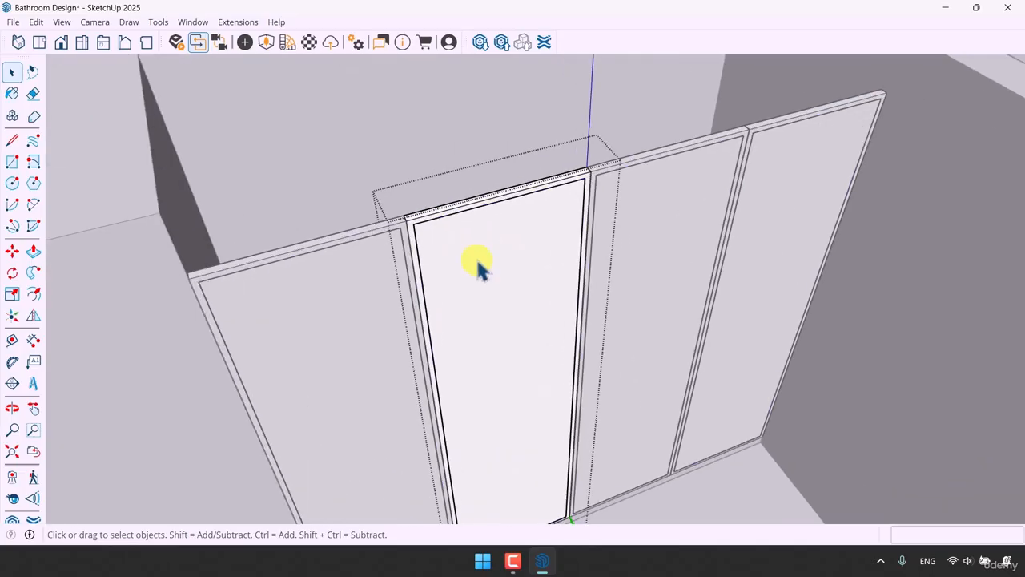
{"action": "triple_click", "coordinate": [478, 262]}
{"action": "left_click", "coordinate": [12, 93]}
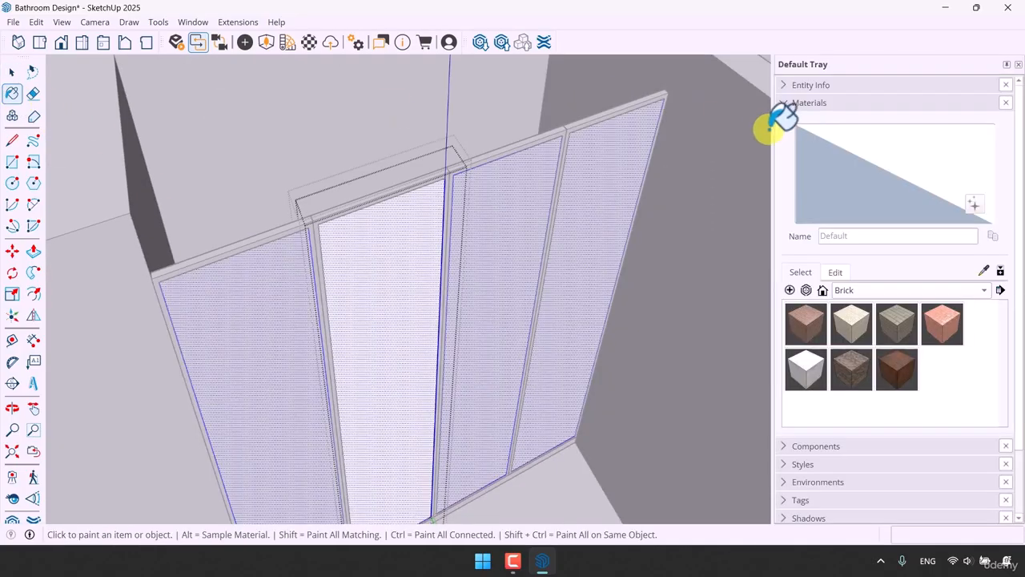
{"action": "left_click", "coordinate": [879, 290]}
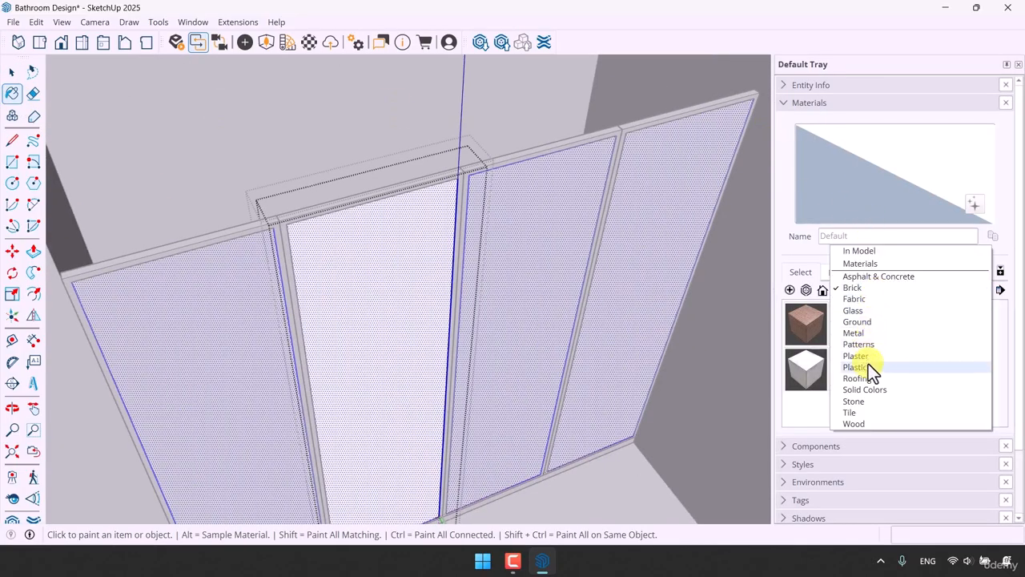
{"action": "left_click", "coordinate": [866, 310]}
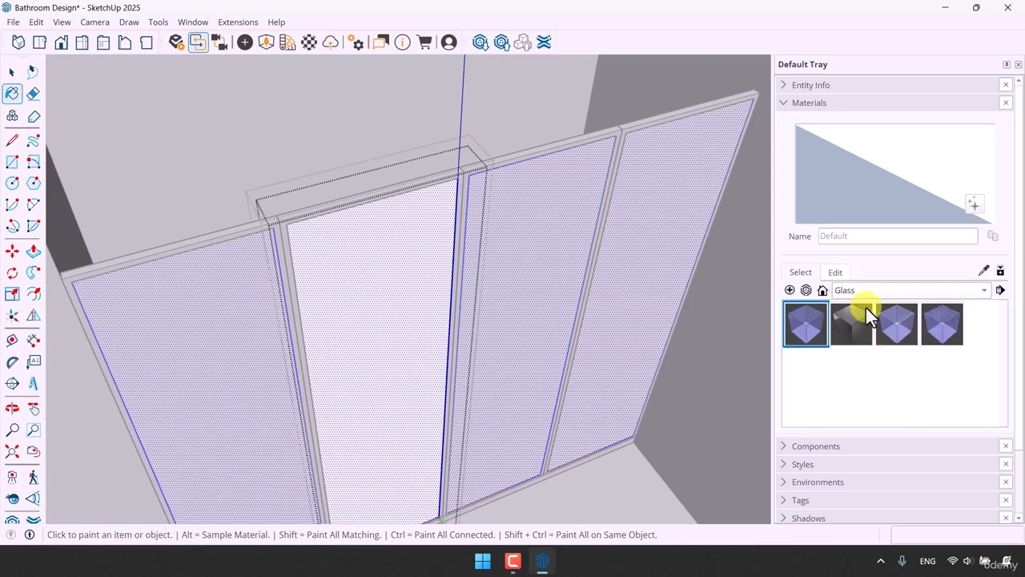
{"action": "left_click", "coordinate": [807, 324]}
{"action": "left_click", "coordinate": [397, 309]}
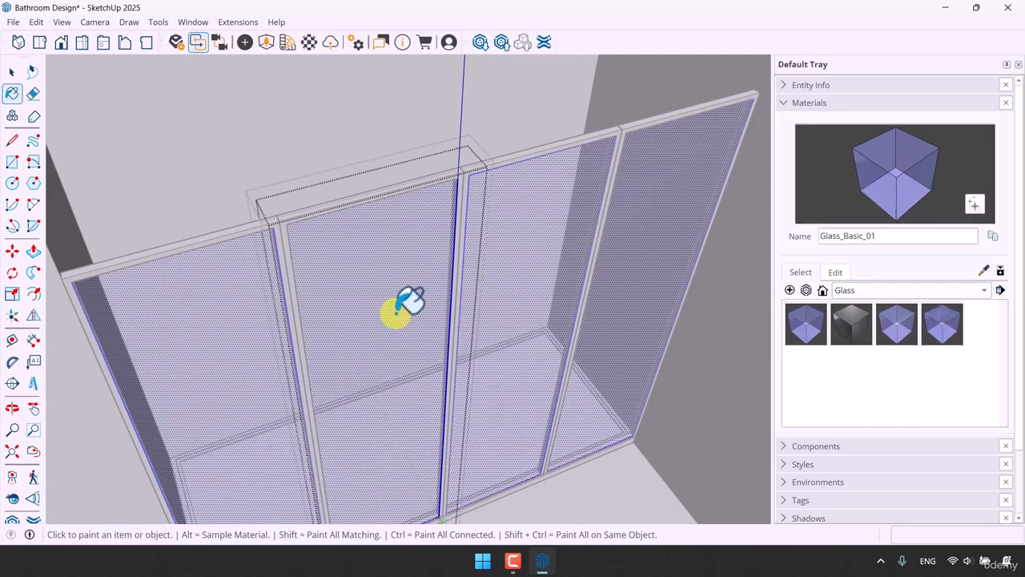
Change the glass material's colour to RGB 60, 60, 60
{"action": "left_click", "coordinate": [835, 272]}
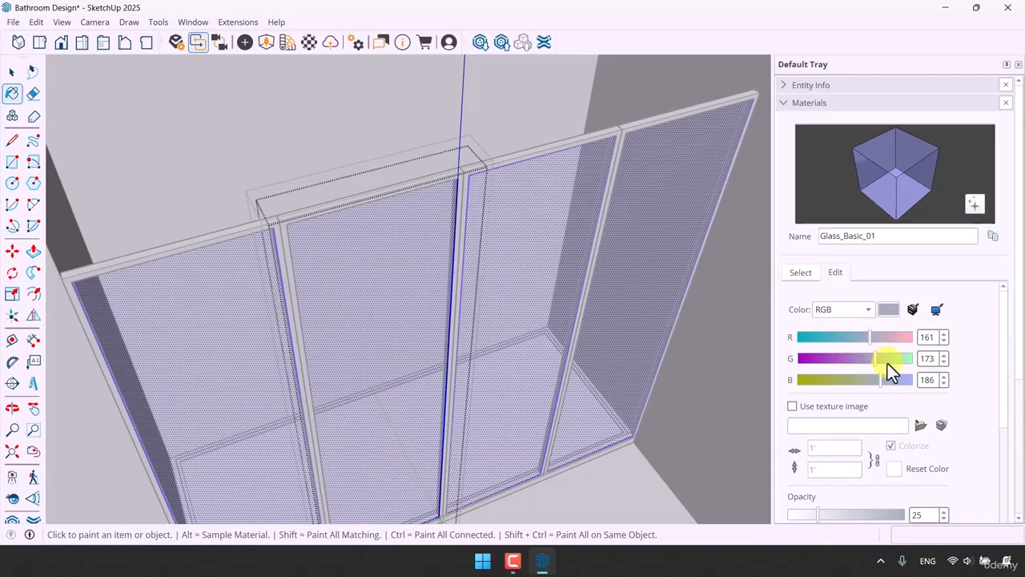
{"action": "left_click", "coordinate": [852, 360]}
{"action": "left_click", "coordinate": [843, 382]}
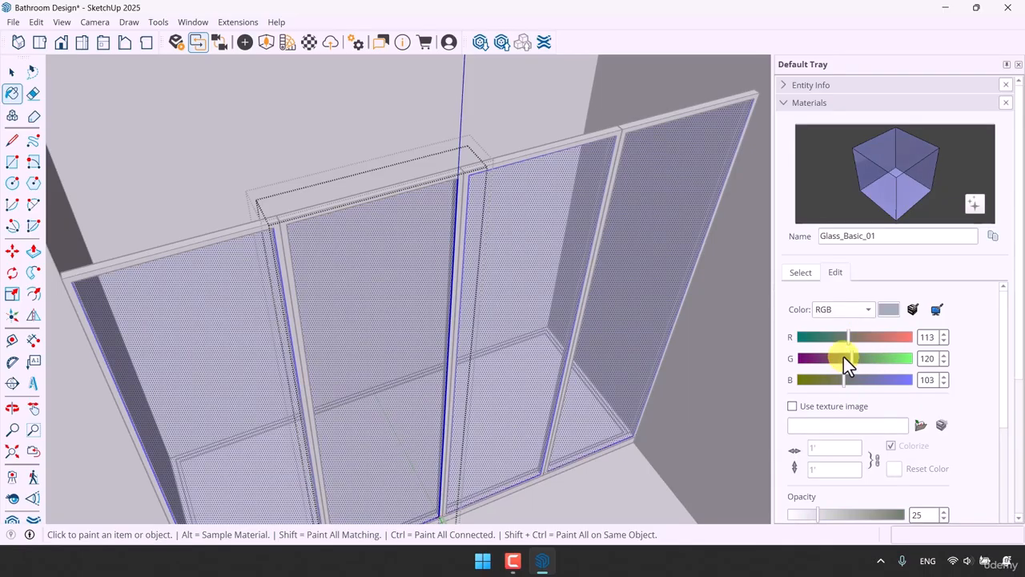
{"action": "left_click", "coordinate": [843, 357]}
{"action": "left_click", "coordinate": [835, 337]}
{"action": "left_click", "coordinate": [829, 377]}
{"action": "left_click", "coordinate": [827, 358]}
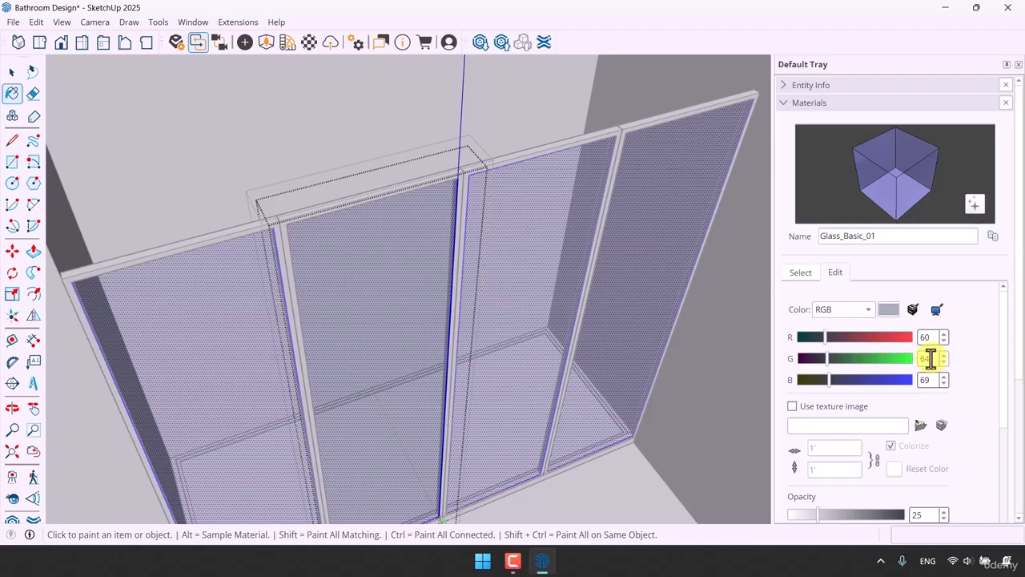
{"action": "type", "text": "60"}
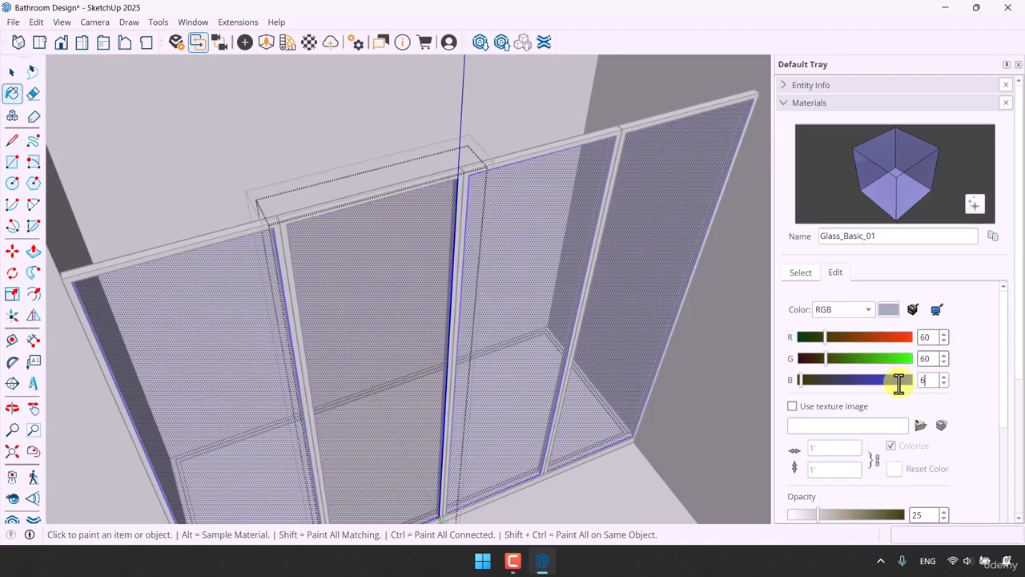
{"action": "left_click", "coordinate": [807, 274]}
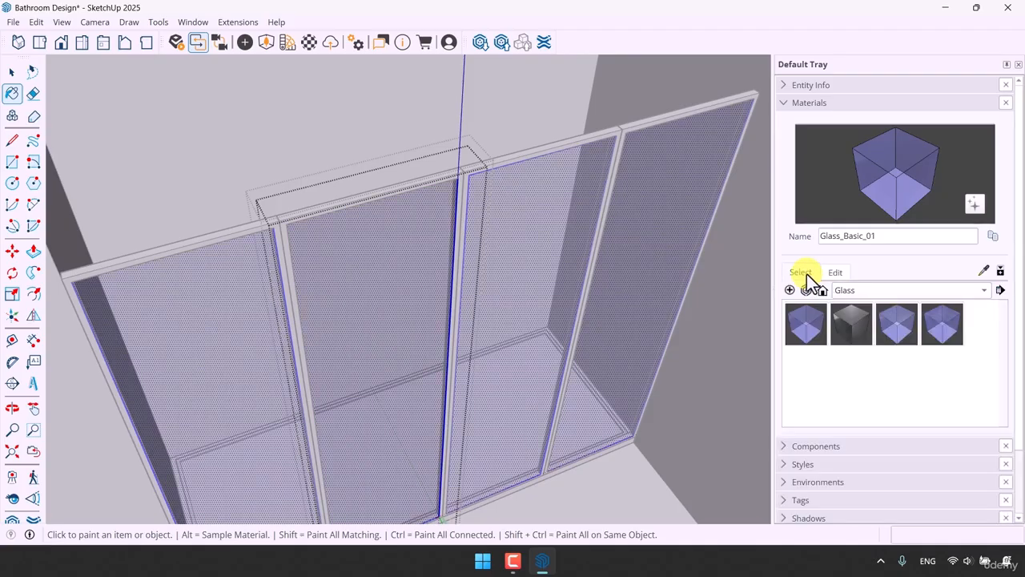
Set the glass material's opacity to 70
{"action": "left_click", "coordinate": [840, 269]}
{"action": "scroll", "coordinate": [945, 384], "scroll_direction": "down", "scroll_amount": 3}
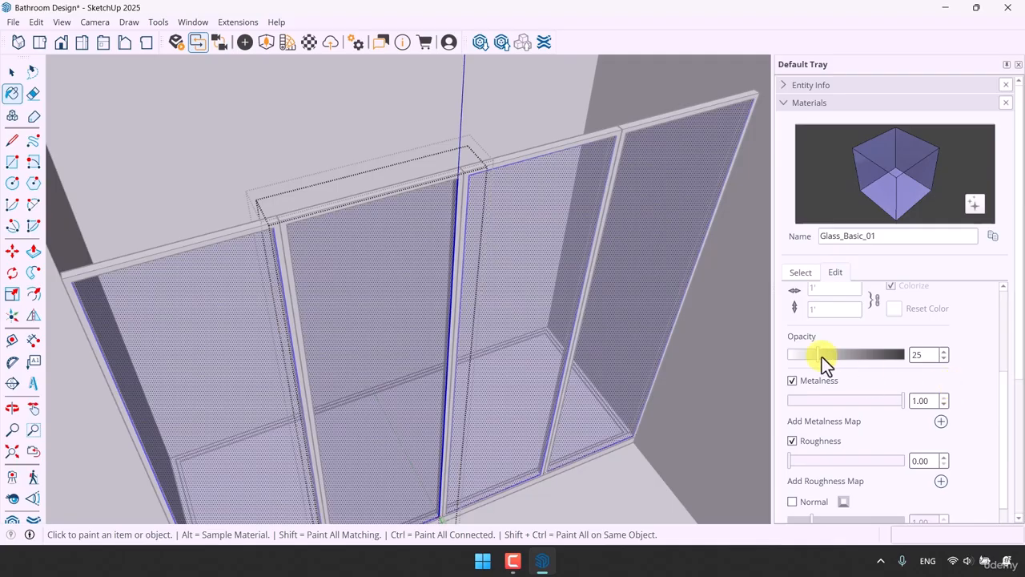
{"action": "left_click_drag", "start_coordinate": [836, 356], "coordinate": [873, 354]}
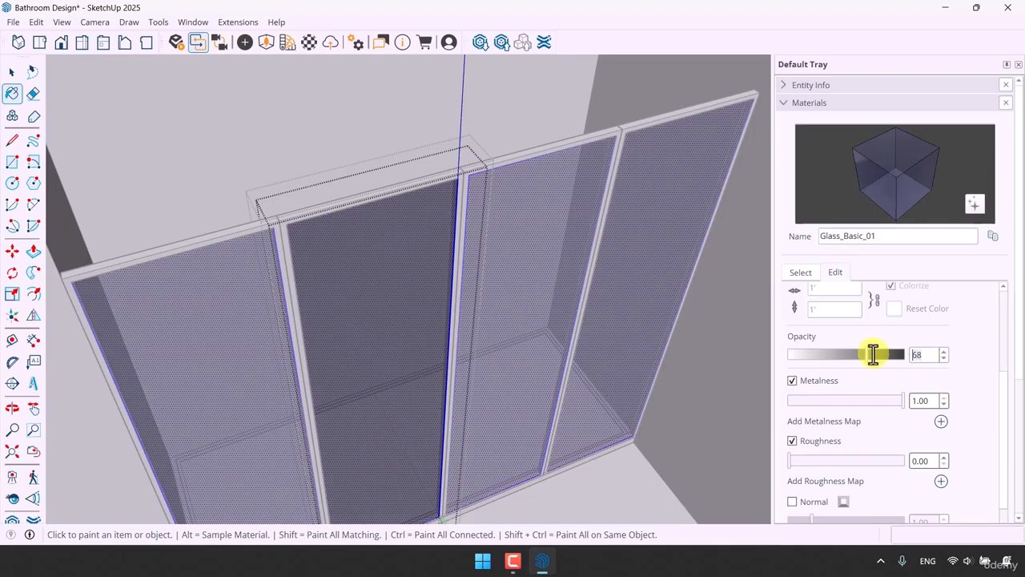
{"action": "type", "text": "70"}
{"action": "scroll", "coordinate": [981, 411], "scroll_direction": "up", "scroll_amount": 4}
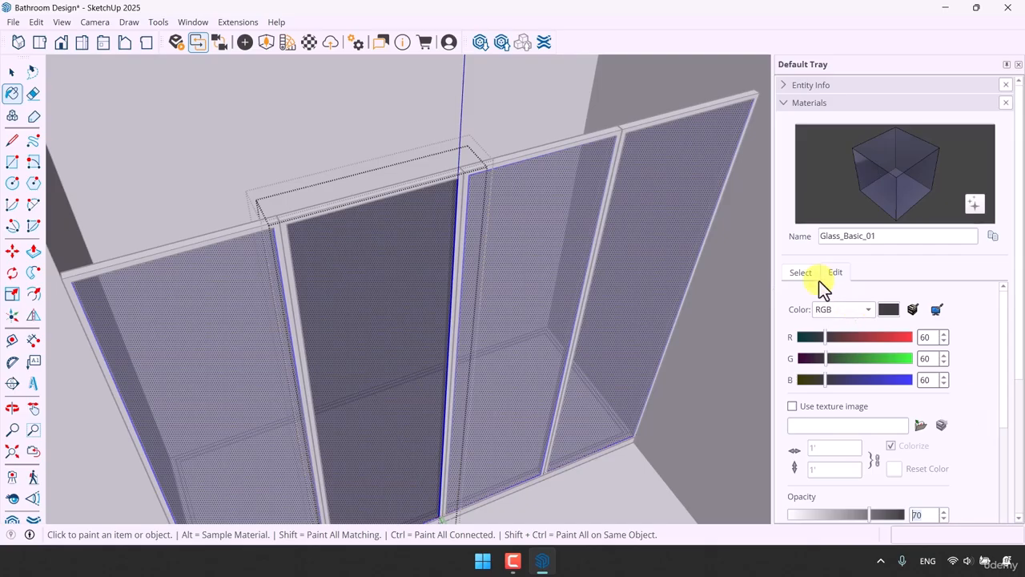
{"action": "scroll", "coordinate": [457, 309], "scroll_direction": "down", "scroll_amount": 3}
{"action": "scroll", "coordinate": [625, 223], "scroll_direction": "down", "scroll_amount": 3}
{"action": "key", "text": "space"}
{"action": "scroll", "coordinate": [520, 293], "scroll_direction": "up", "scroll_amount": 3}
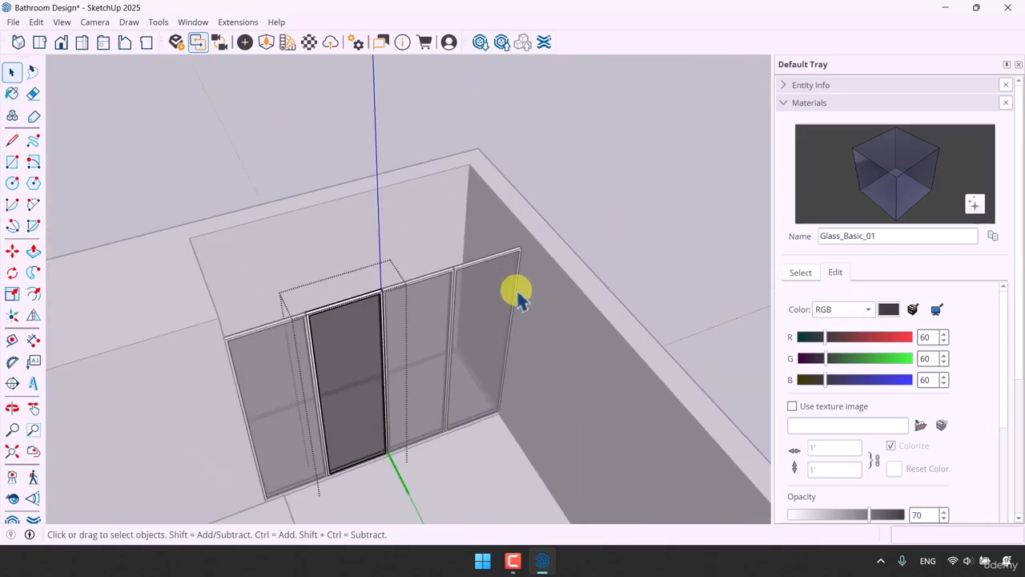
{"action": "scroll", "coordinate": [377, 327], "scroll_direction": "up", "scroll_amount": 3}
{"action": "scroll", "coordinate": [377, 260], "scroll_direction": "up", "scroll_amount": 2}
Select the open shower panel's frame and paint it with the M07_Charcoal_Gleam solid colour
{"action": "triple_click", "coordinate": [370, 249]}
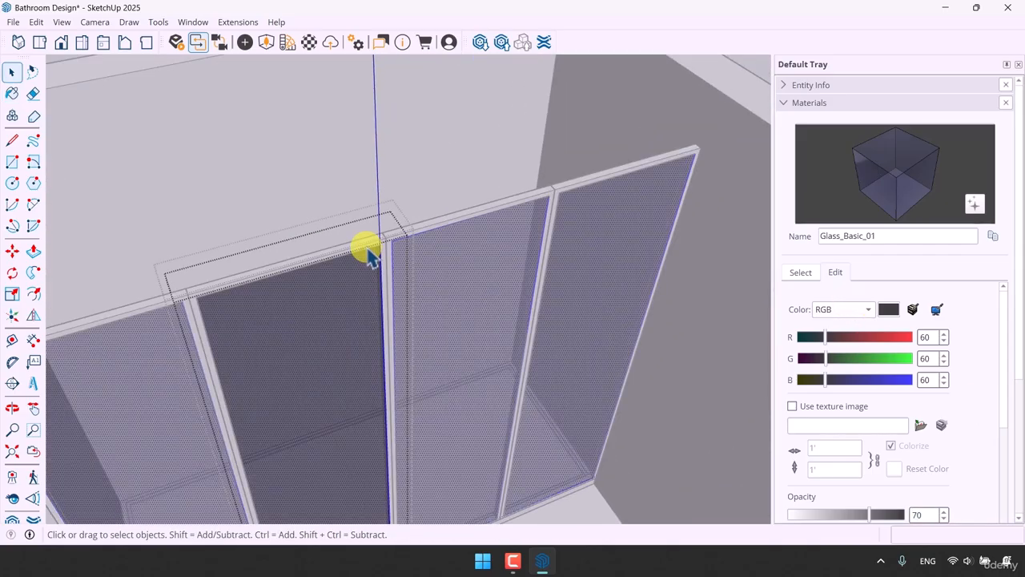
{"action": "left_click", "coordinate": [800, 276]}
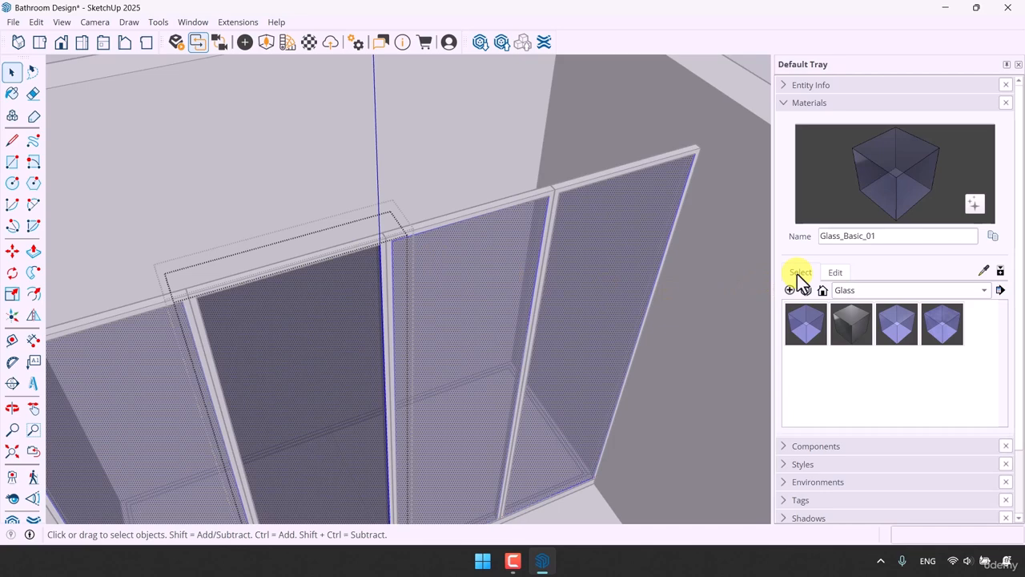
{"action": "triple_click", "coordinate": [364, 243]}
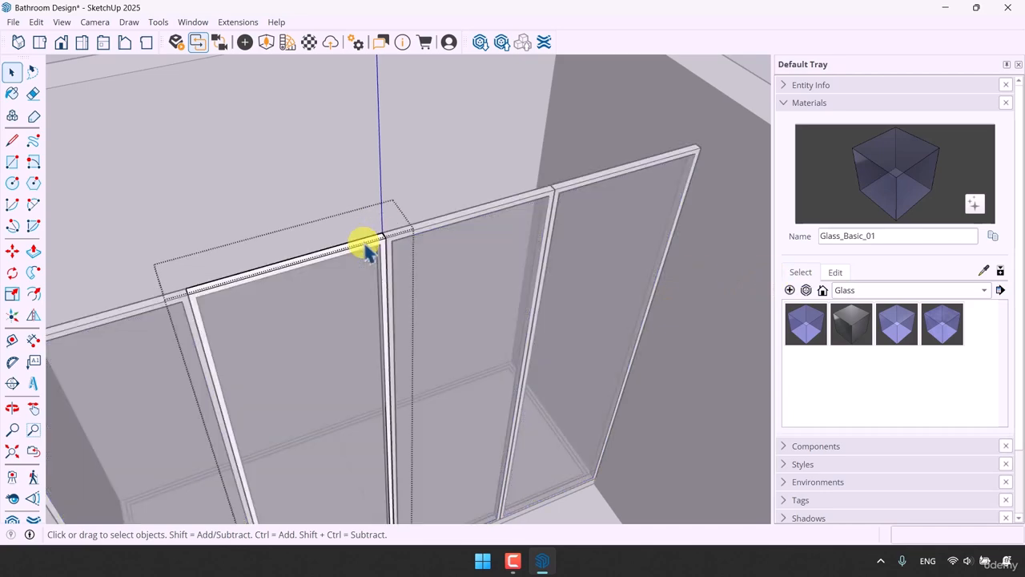
{"action": "left_click", "coordinate": [870, 290]}
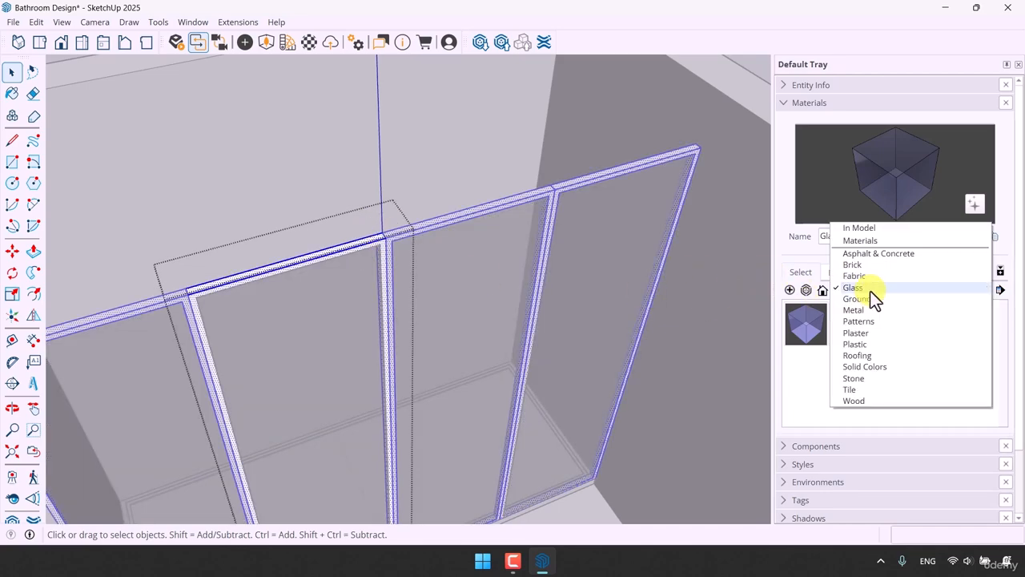
{"action": "left_click", "coordinate": [873, 367]}
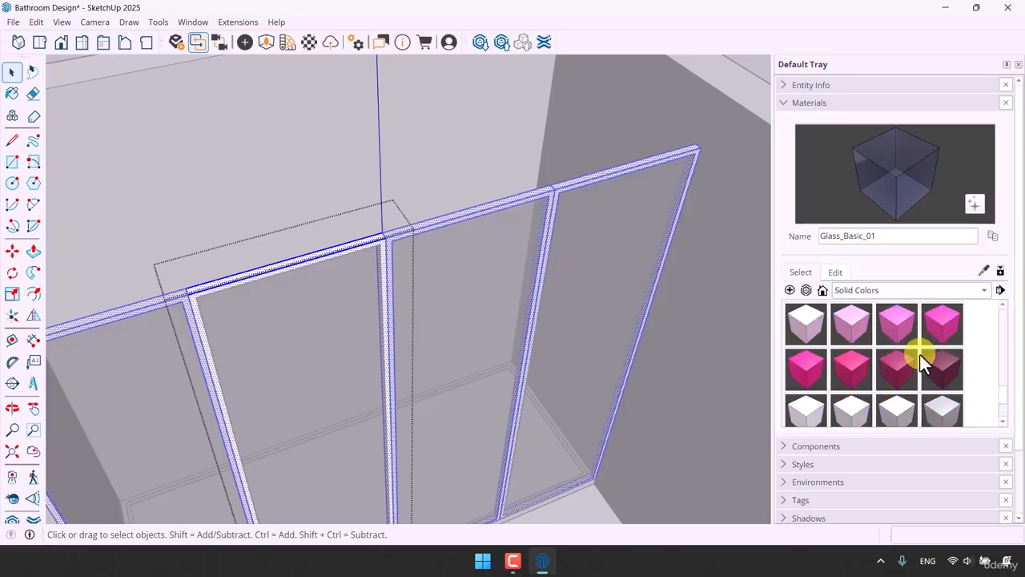
{"action": "left_click", "coordinate": [941, 330]}
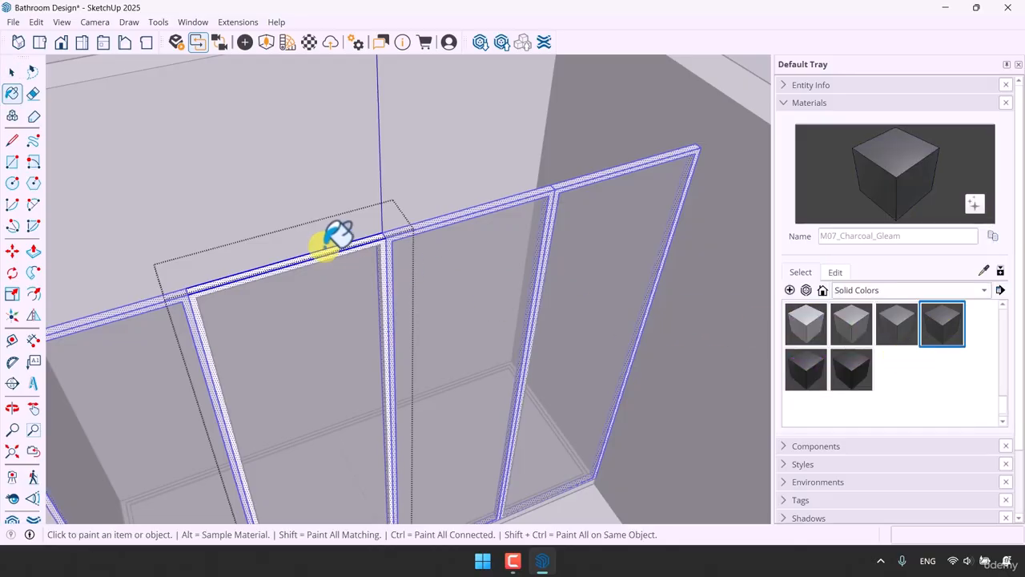
{"action": "scroll", "coordinate": [320, 256], "scroll_direction": "up", "scroll_amount": 4}
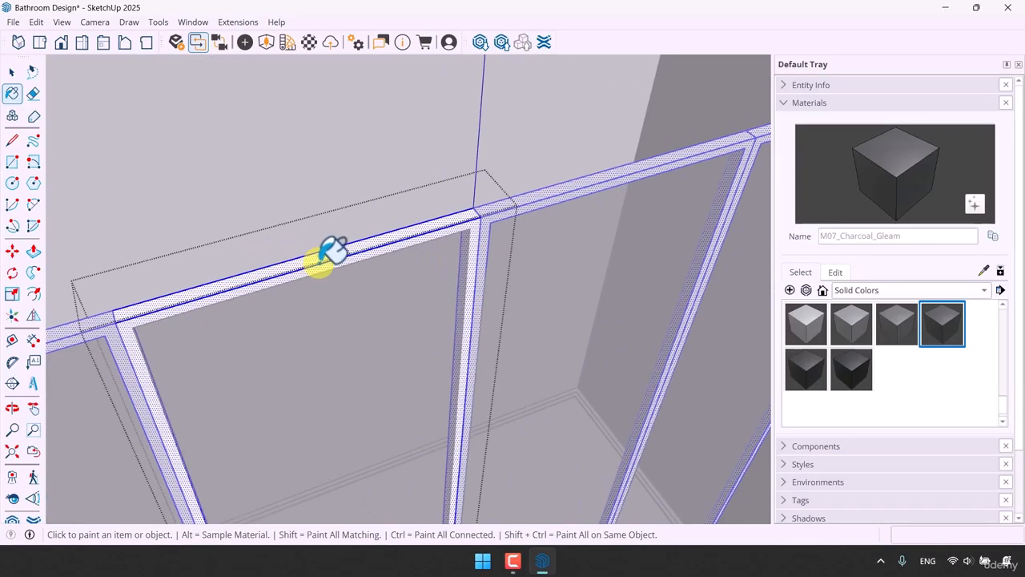
{"action": "left_click", "coordinate": [323, 248]}
{"action": "key", "text": "space"}
{"action": "scroll", "coordinate": [366, 286], "scroll_direction": "down", "scroll_amount": 10}
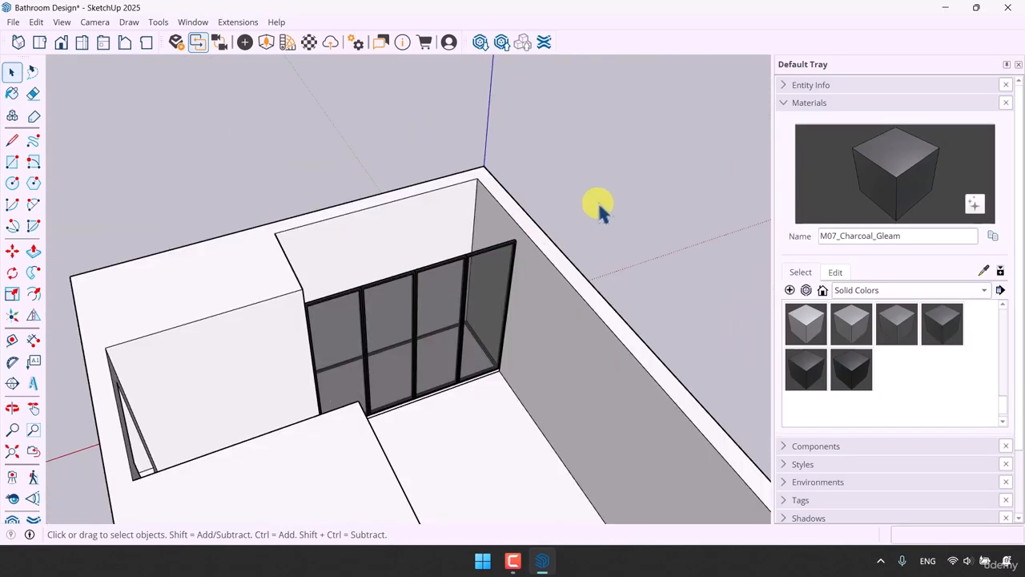
Open the walls for editing and place a horizontal guide across the shower's back wall, offset upward from its base edge
{"action": "middle_click_drag", "start_coordinate": [601, 210], "coordinate": [400, 321]}
{"action": "scroll", "coordinate": [231, 234], "scroll_direction": "up", "scroll_amount": 5}
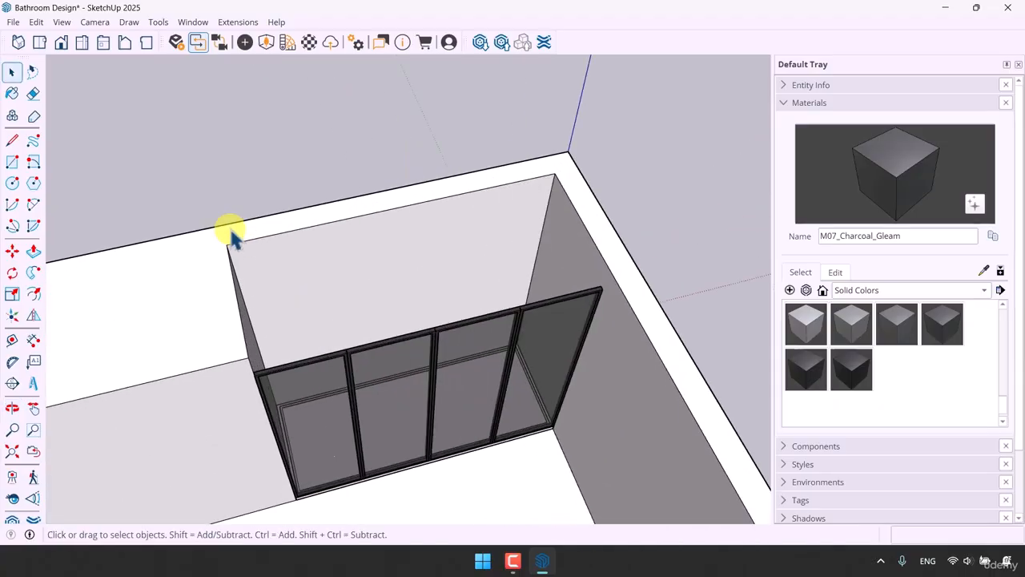
{"action": "middle_click_drag", "start_coordinate": [329, 282], "coordinate": [304, 259]}
{"action": "scroll", "coordinate": [539, 322], "scroll_direction": "up", "scroll_amount": 3}
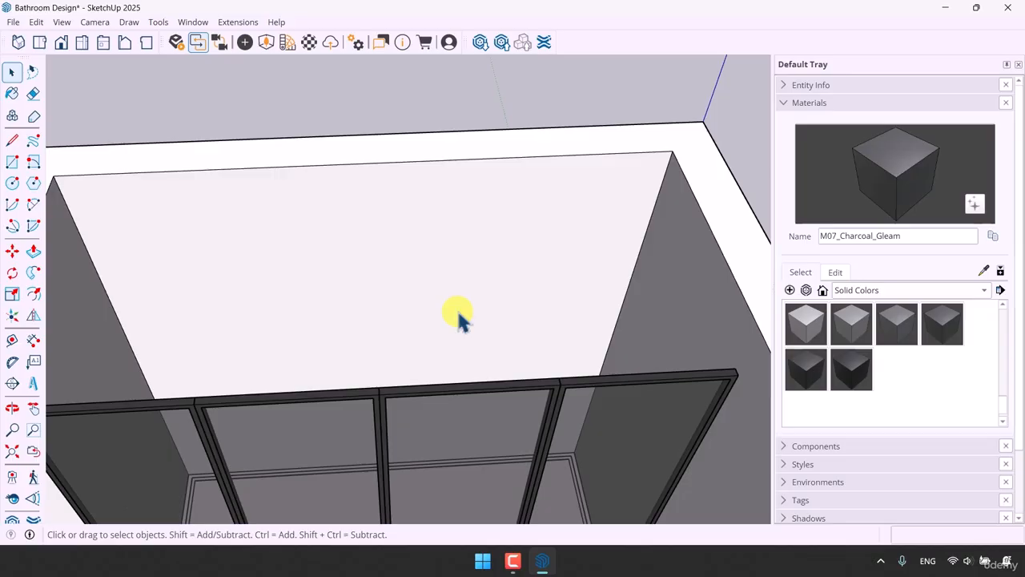
{"action": "middle_click_drag", "start_coordinate": [459, 318], "coordinate": [513, 360]}
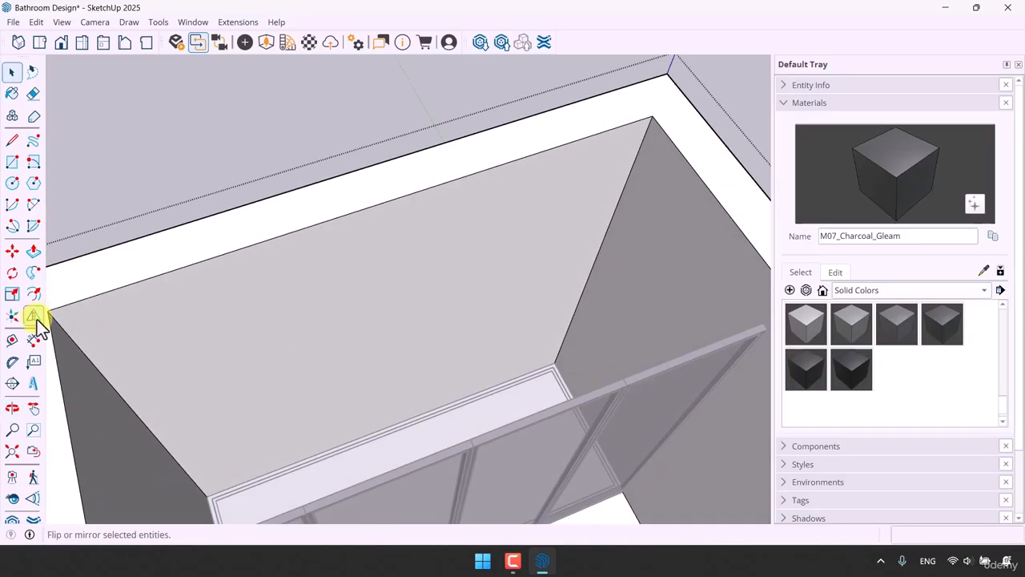
{"action": "left_click", "coordinate": [16, 342]}
{"action": "scroll", "coordinate": [572, 369], "scroll_direction": "up", "scroll_amount": 5}
{"action": "left_click", "coordinate": [485, 347]}
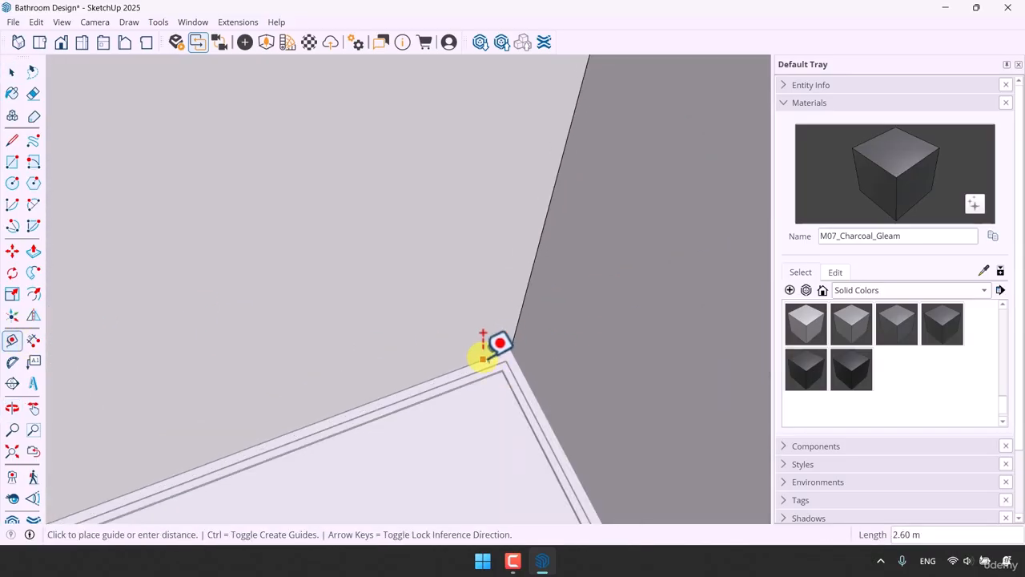
{"action": "scroll", "coordinate": [484, 346], "scroll_direction": "down", "scroll_amount": 4}
{"action": "scroll", "coordinate": [482, 301], "scroll_direction": "down", "scroll_amount": 1}
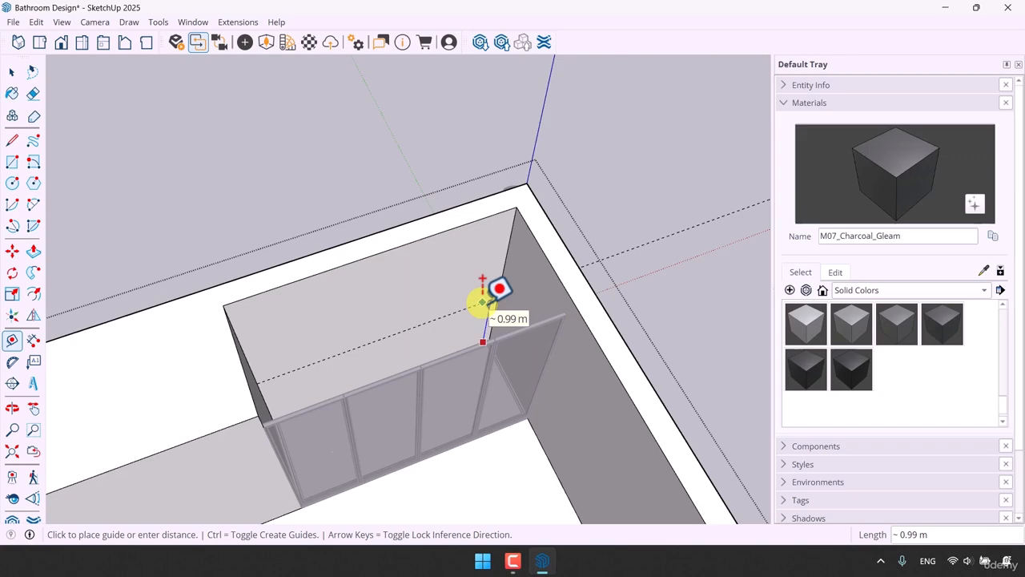
{"action": "type", "text": "1."}
{"action": "key", "text": "Return"}
Place a second horizontal guide on the shower's back wall, 0.6 m above the first
{"action": "scroll", "coordinate": [469, 297], "scroll_direction": "up", "scroll_amount": 3}
{"action": "left_click", "coordinate": [471, 296]}
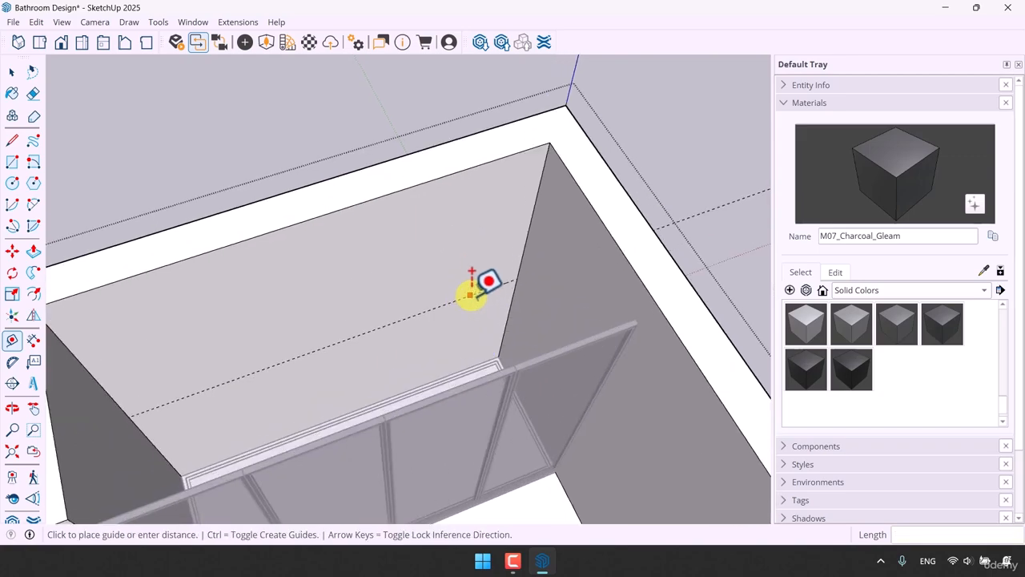
{"action": "type", "text": "0.6"}
{"action": "key", "text": "Return"}
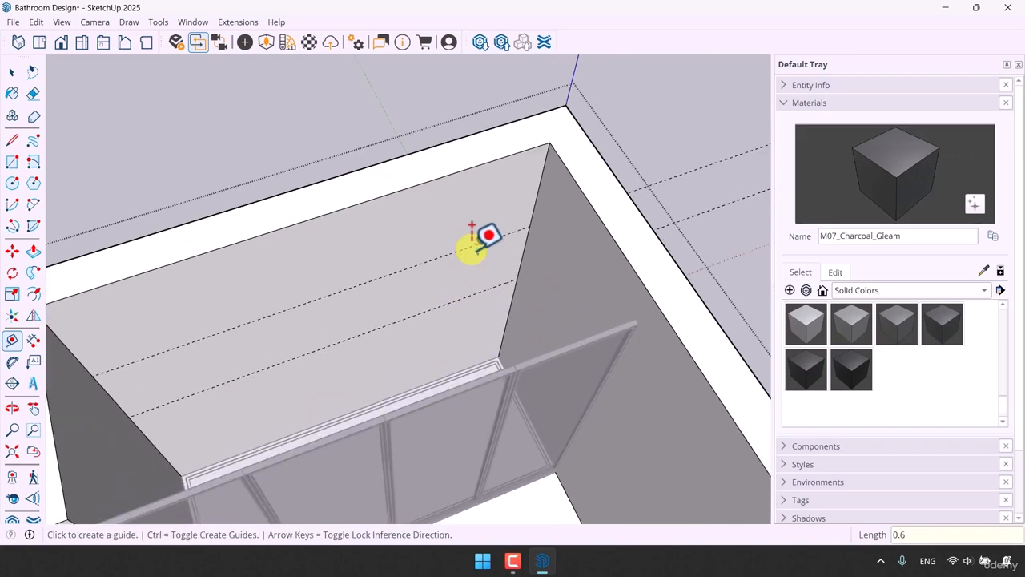
Place vertical guides on the shower's back wall, one 0.2 m from the side-wall corner and another 0.8 m further along
{"action": "left_click", "coordinate": [527, 234]}
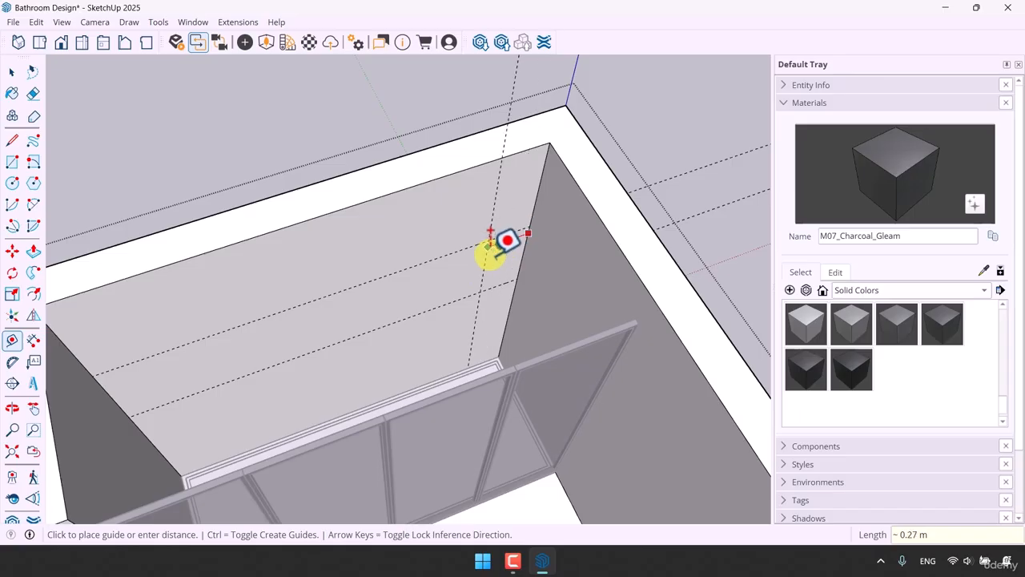
{"action": "type", "text": "0.2"}
{"action": "key", "text": "Return"}
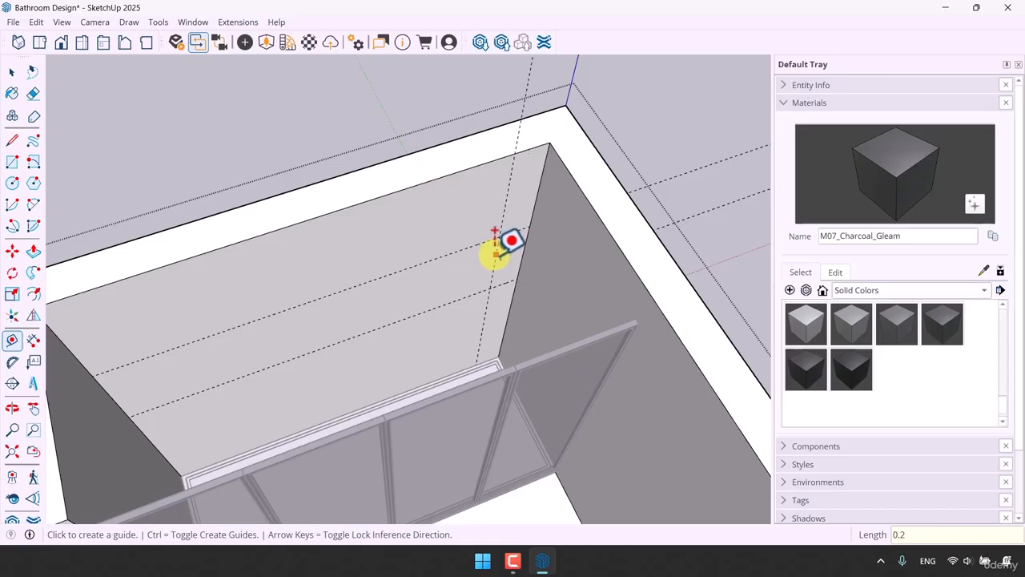
{"action": "left_click", "coordinate": [496, 256]}
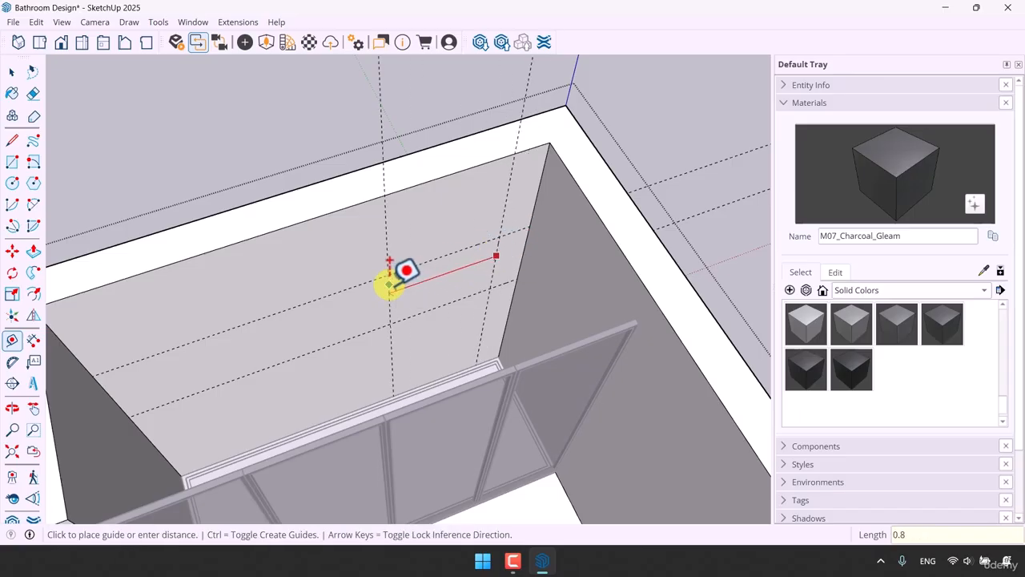
{"action": "left_click", "coordinate": [389, 283]}
Draw a 0.80 by 0.60 m rectangle between the guides and push it 0.16 m into the wall as a niche
{"action": "left_click", "coordinate": [12, 161]}
{"action": "scroll", "coordinate": [389, 263], "scroll_direction": "up", "scroll_amount": 2}
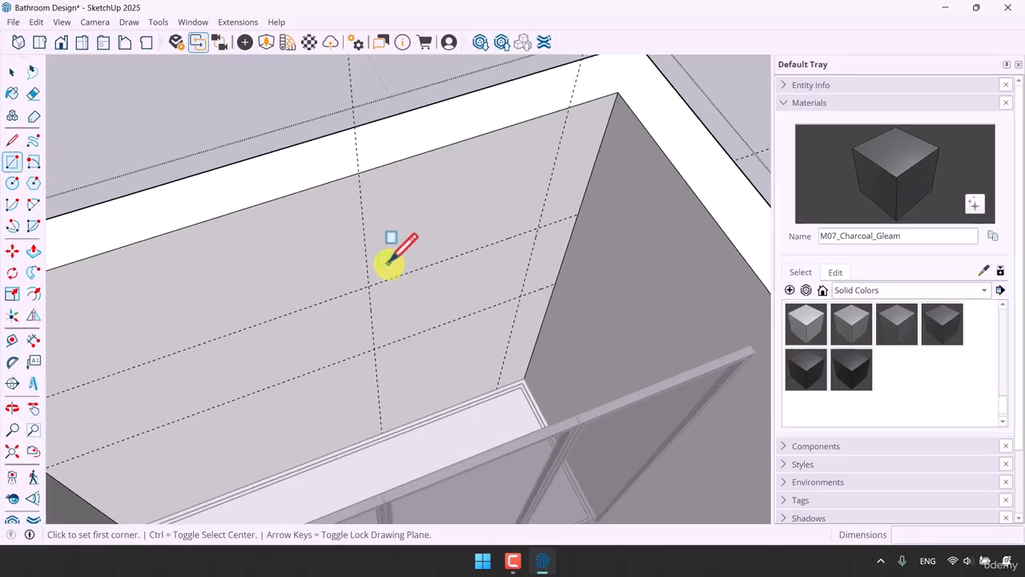
{"action": "left_click", "coordinate": [370, 284]}
{"action": "left_click", "coordinate": [521, 297]}
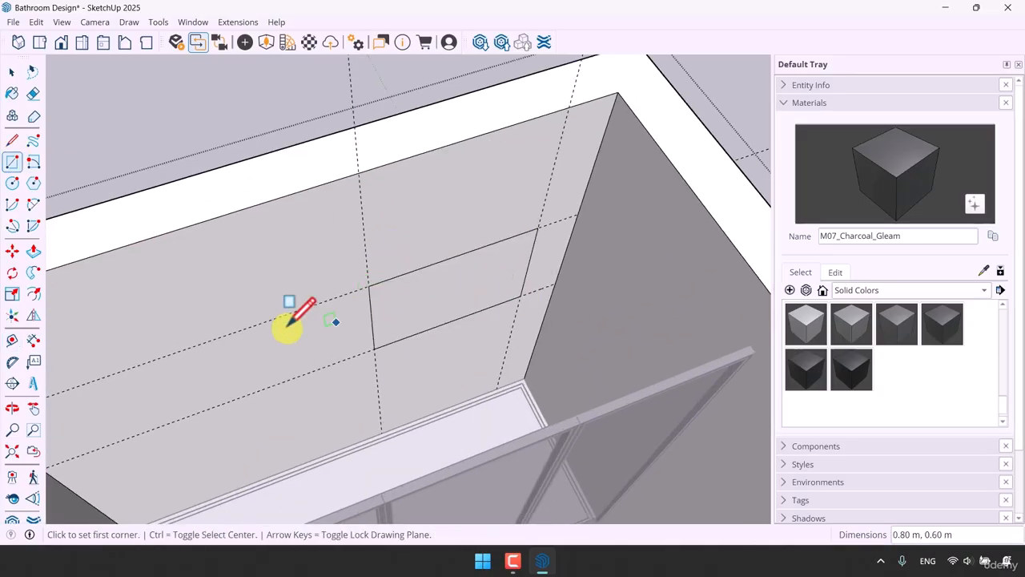
{"action": "left_click", "coordinate": [33, 251]}
{"action": "left_click", "coordinate": [490, 274]}
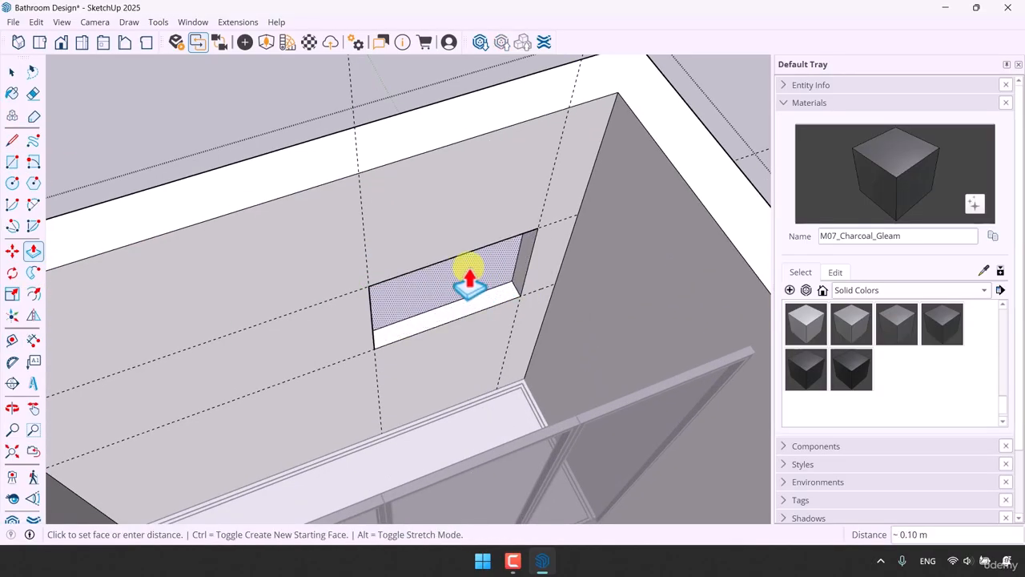
{"action": "left_click", "coordinate": [468, 280]}
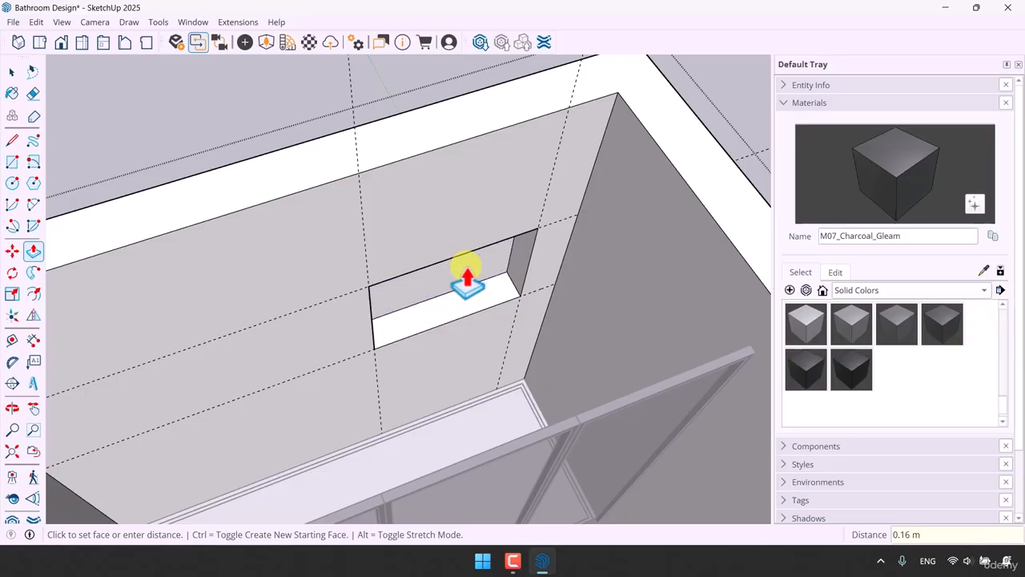
{"action": "key", "text": "space"}
Delete the horizontal and vertical guides used for the shower niche
{"action": "scroll", "coordinate": [471, 295], "scroll_direction": "down", "scroll_amount": 5}
{"action": "left_click_drag", "start_coordinate": [626, 255], "coordinate": [625, 254]}
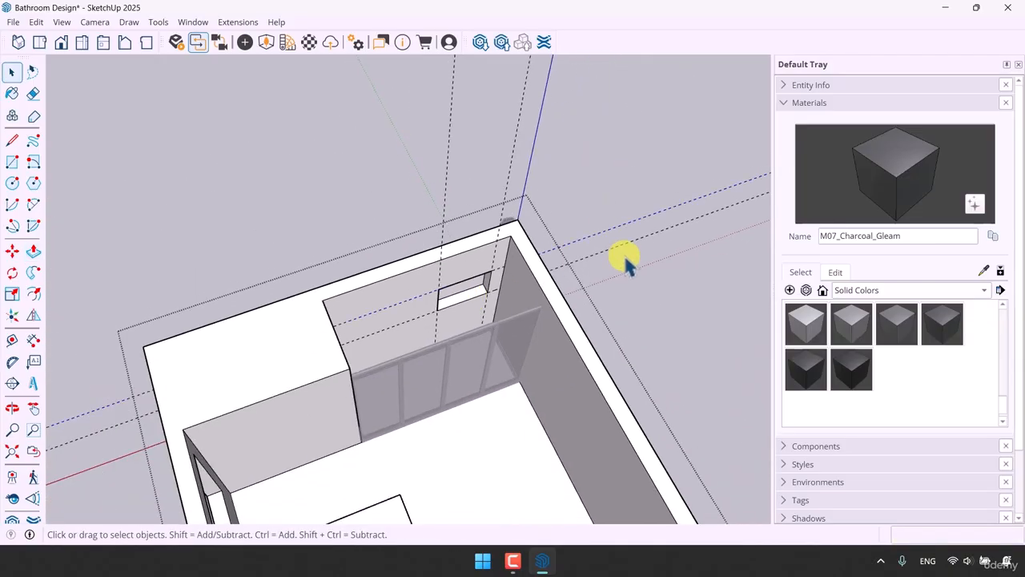
{"action": "left_click_drag", "start_coordinate": [667, 185], "coordinate": [641, 253]}
{"action": "key", "text": "Delete"}
{"action": "left_click_drag", "start_coordinate": [527, 93], "coordinate": [407, 161]}
{"action": "key", "text": "Delete"}
Place a vertical guide on the long side wall, aligned with the upper end corner of the shower screen
{"action": "middle_click_drag", "start_coordinate": [519, 223], "coordinate": [478, 263]}
{"action": "scroll", "coordinate": [478, 263], "scroll_direction": "up", "scroll_amount": 5}
{"action": "middle_click_drag", "start_coordinate": [393, 297], "coordinate": [389, 379]}
{"action": "scroll", "coordinate": [336, 404], "scroll_direction": "up", "scroll_amount": 4}
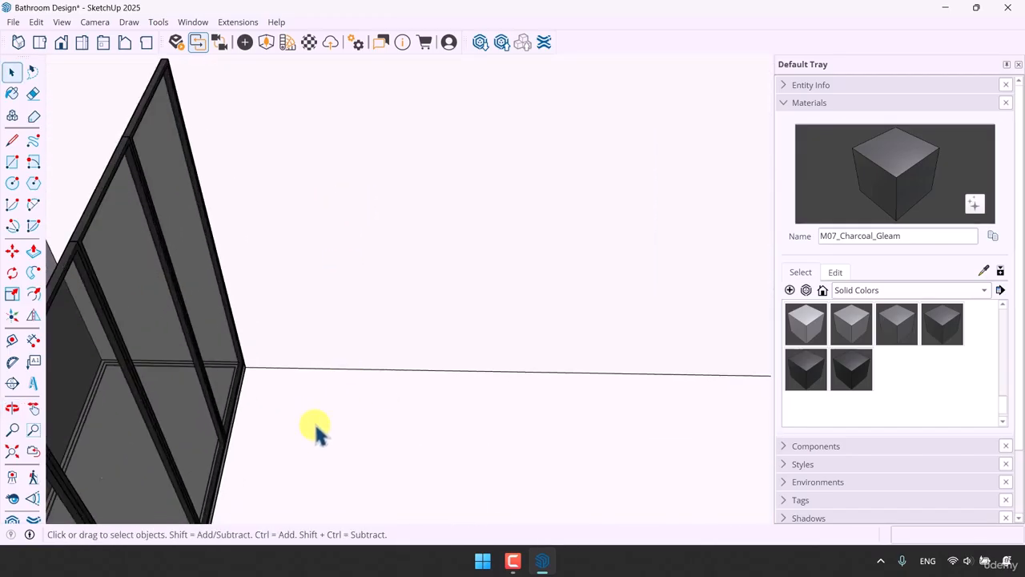
{"action": "scroll", "coordinate": [413, 310], "scroll_direction": "down", "scroll_amount": 6}
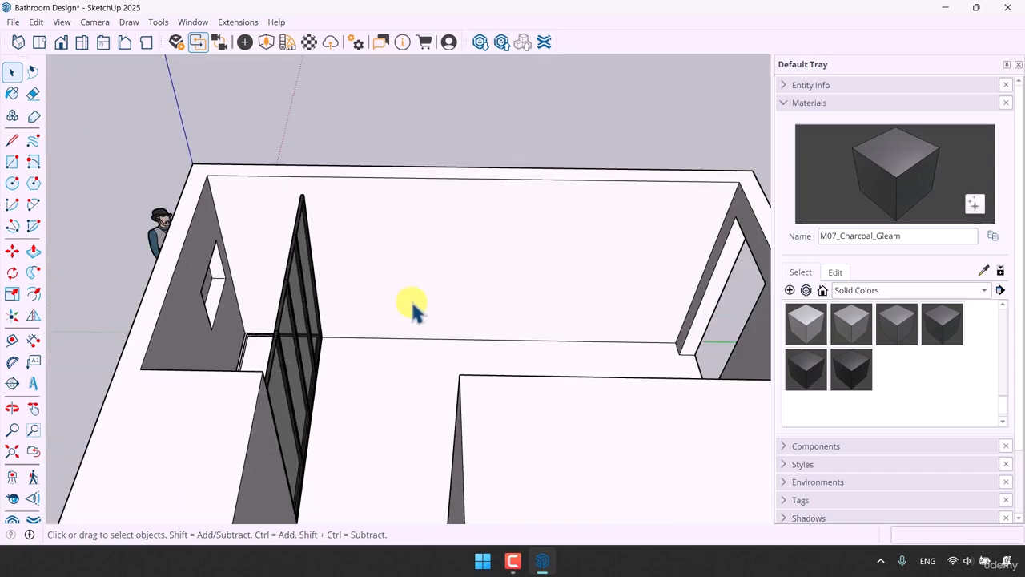
{"action": "scroll", "coordinate": [411, 312], "scroll_direction": "up", "scroll_amount": 3}
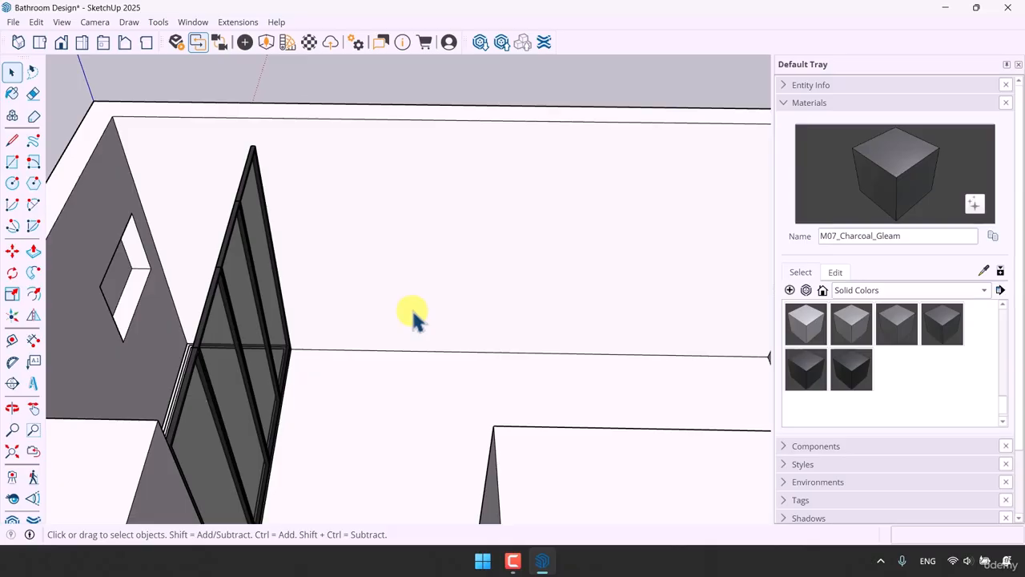
{"action": "left_click", "coordinate": [12, 340]}
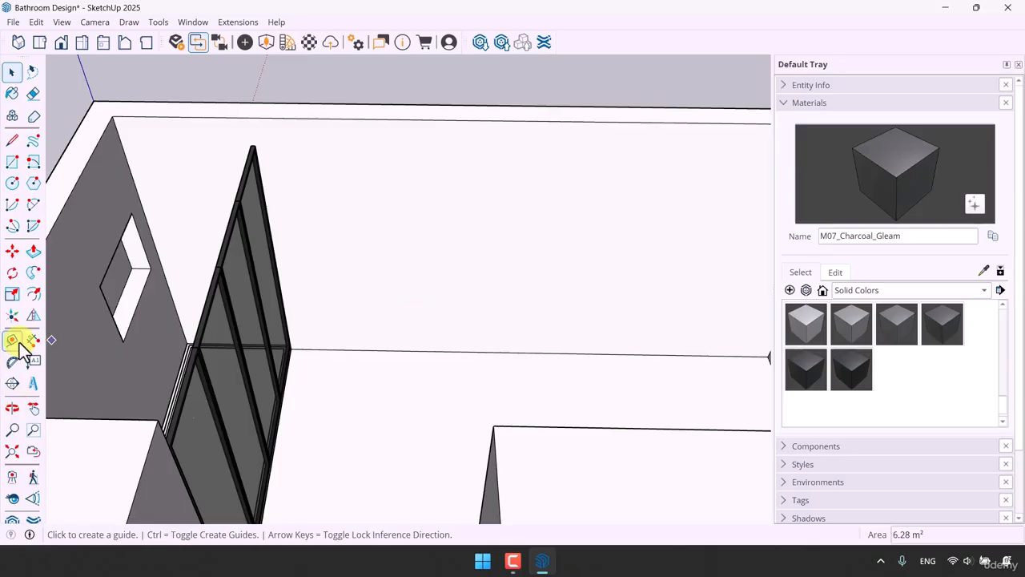
{"action": "left_click", "coordinate": [123, 149]}
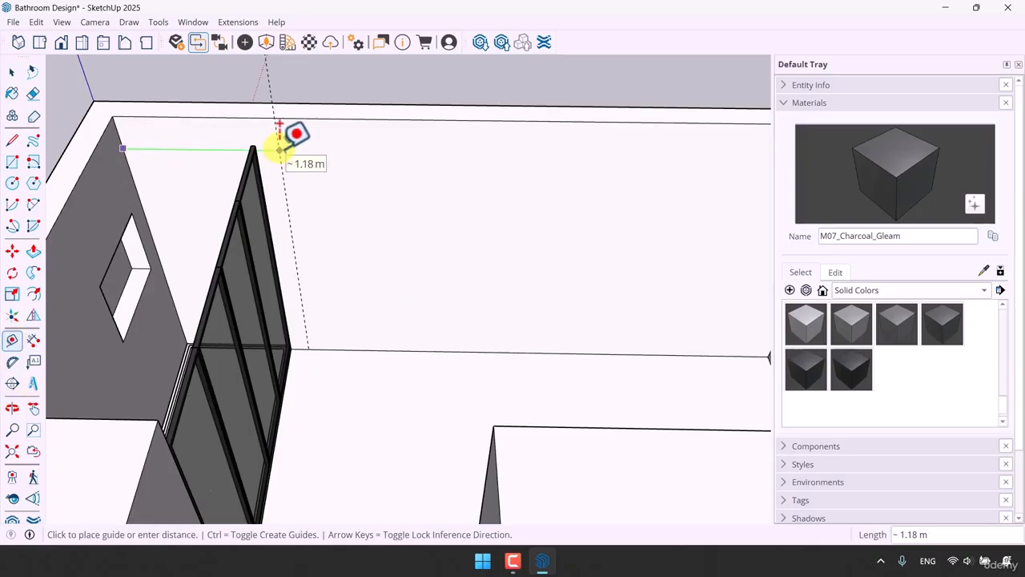
{"action": "scroll", "coordinate": [279, 148], "scroll_direction": "up", "scroll_amount": 5}
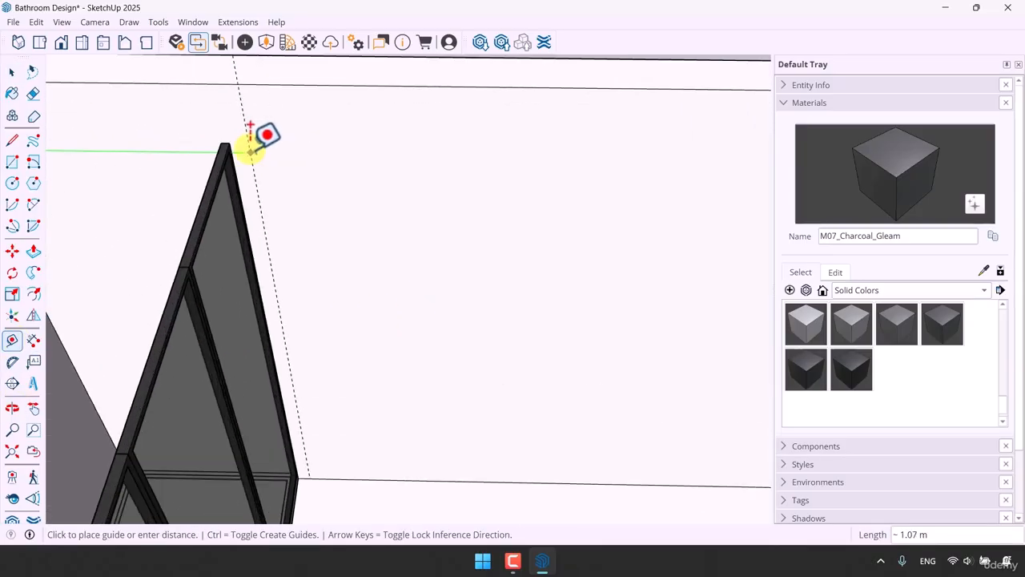
{"action": "left_click", "coordinate": [211, 143]}
Place another vertical guide on the long side wall, 0.2 m from the shower-screen guide towards the room
{"action": "scroll", "coordinate": [384, 206], "scroll_direction": "down", "scroll_amount": 5}
{"action": "left_click", "coordinate": [314, 173]}
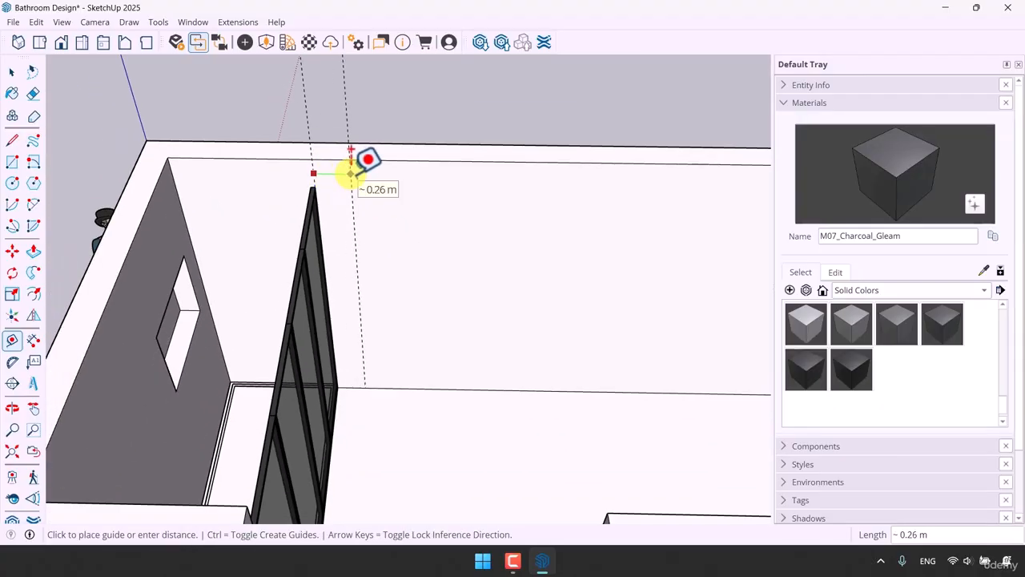
{"action": "left_click", "coordinate": [351, 173]}
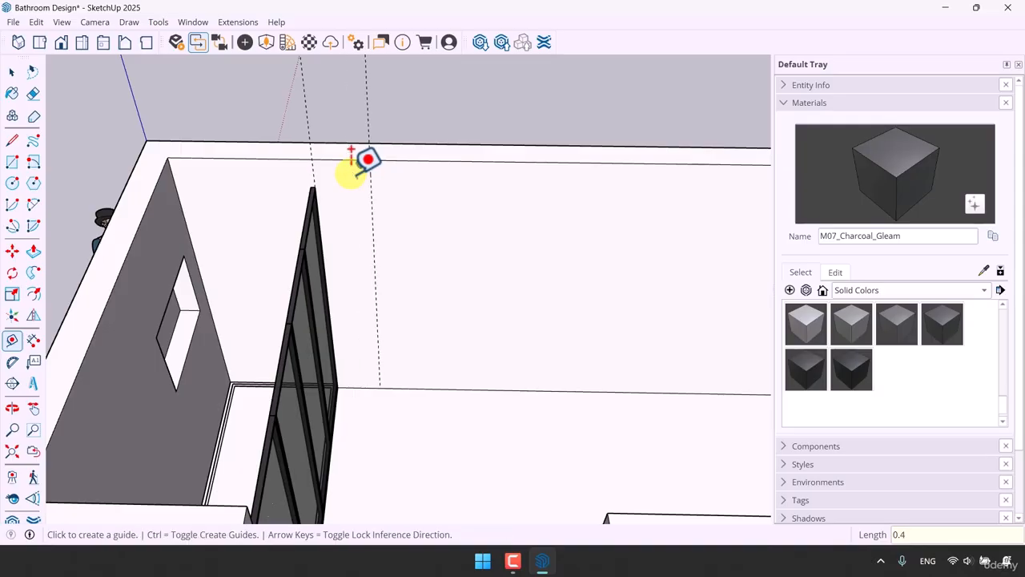
{"action": "scroll", "coordinate": [432, 173], "scroll_direction": "down", "scroll_amount": 4}
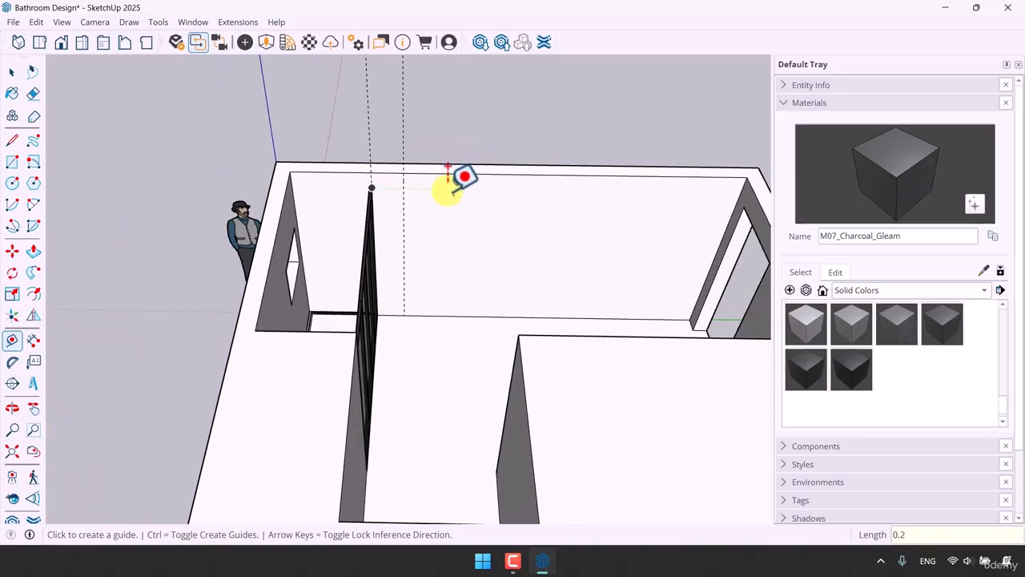
Place a third vertical guide on the long side wall, 0.9 m beyond the second one
{"action": "scroll", "coordinate": [437, 233], "scroll_direction": "up", "scroll_amount": 4}
{"action": "left_click", "coordinate": [356, 222]}
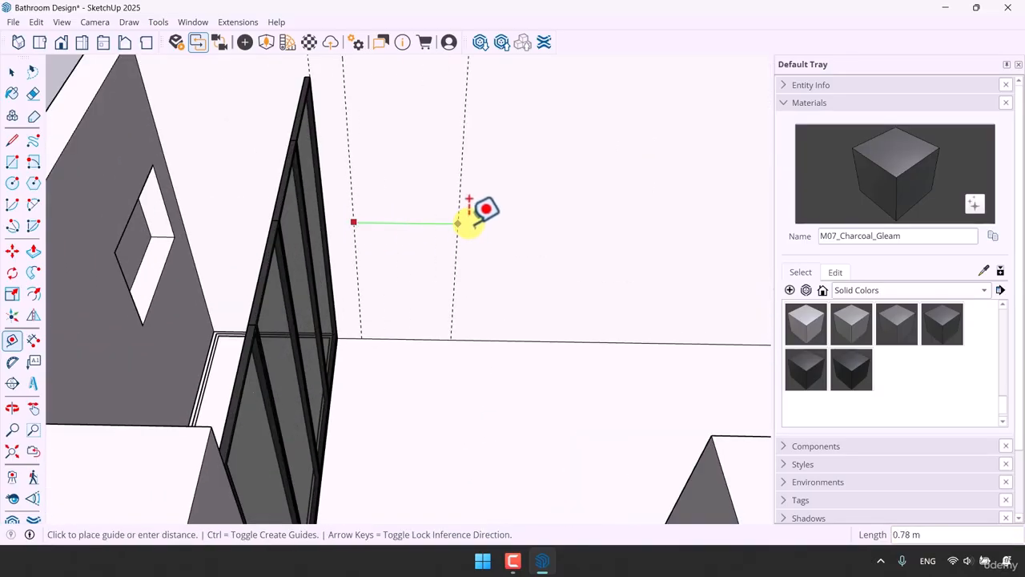
{"action": "scroll", "coordinate": [469, 223], "scroll_direction": "down", "scroll_amount": 2}
{"action": "type", "text": "0."}
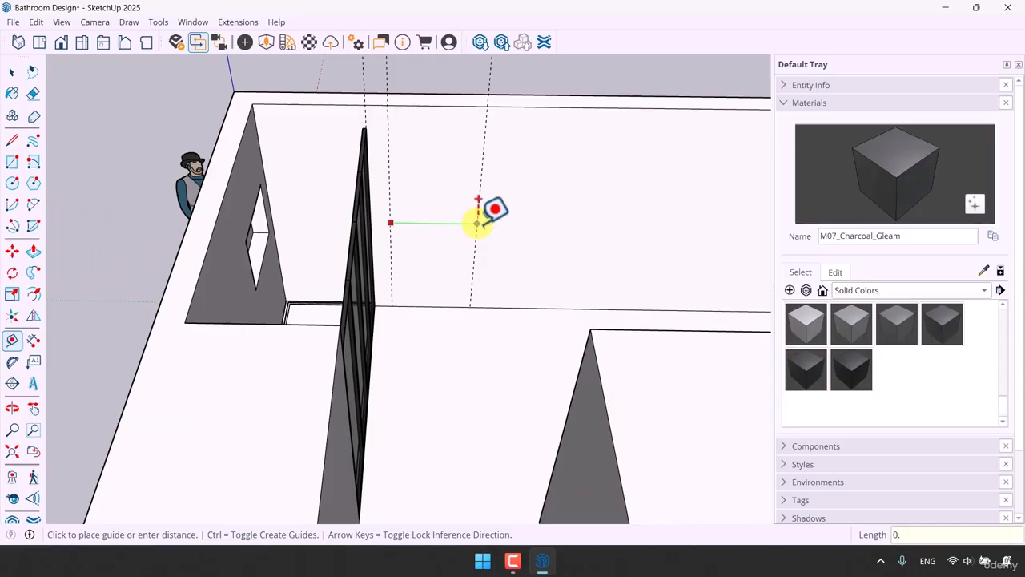
{"action": "type", "text": "9"}
{"action": "key", "text": "Return"}
{"action": "scroll", "coordinate": [473, 216], "scroll_direction": "up", "scroll_amount": 3}
{"action": "key", "text": "space"}
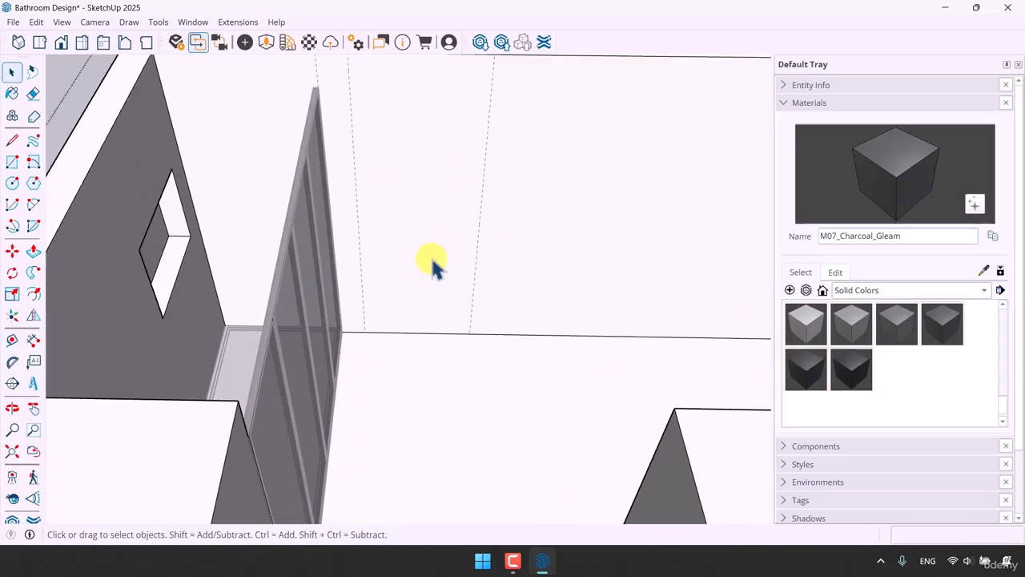
Draw a full-height rectangle on the long side wall between the second and third vertical guides
{"action": "left_click", "coordinate": [33, 161]}
{"action": "scroll", "coordinate": [413, 160], "scroll_direction": "down", "scroll_amount": 3}
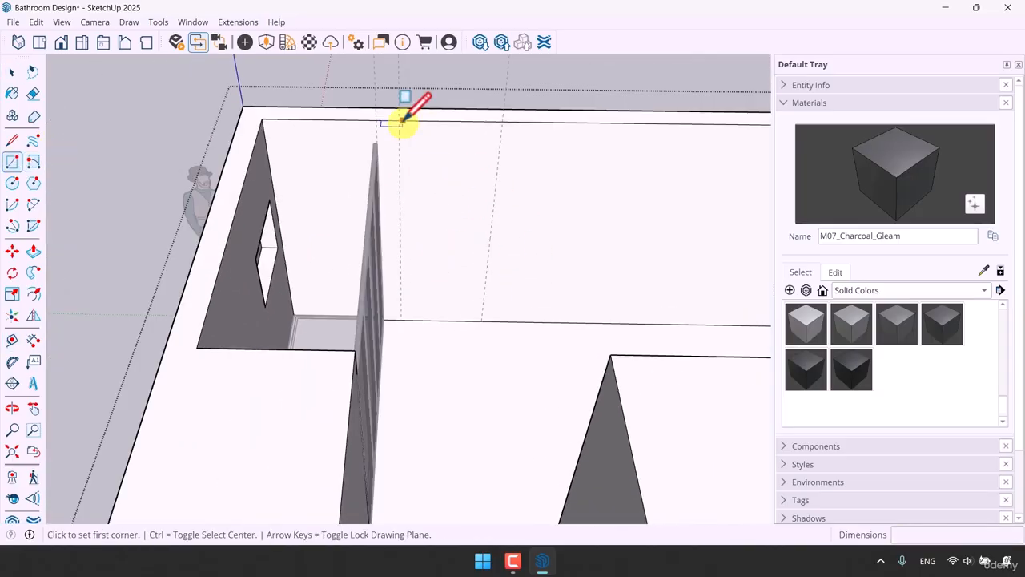
{"action": "scroll", "coordinate": [410, 240], "scroll_direction": "up", "scroll_amount": 2}
{"action": "scroll", "coordinate": [400, 361], "scroll_direction": "up", "scroll_amount": 3}
{"action": "left_click", "coordinate": [399, 365]}
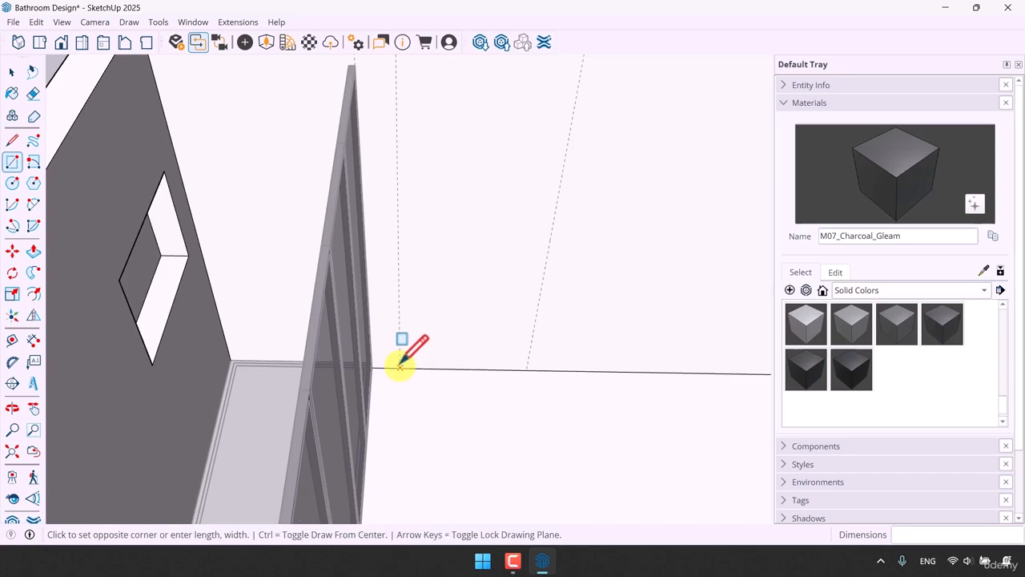
{"action": "scroll", "coordinate": [399, 365], "scroll_direction": "down", "scroll_amount": 4}
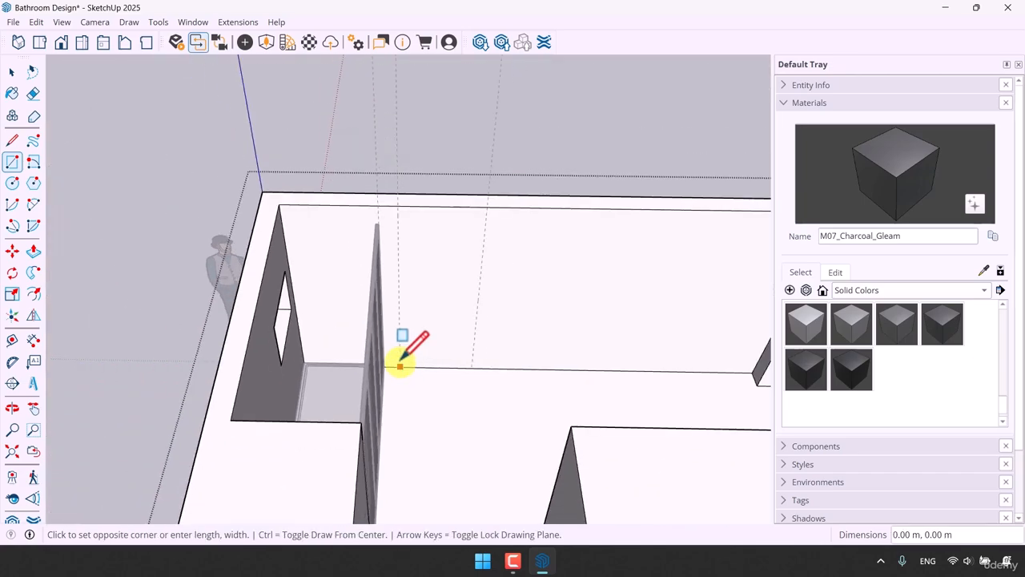
{"action": "left_click", "coordinate": [487, 210]}
{"action": "middle_click_drag", "start_coordinate": [523, 276], "coordinate": [480, 321]}
Push the rectangle between the guides about 0.16 m into the side wall to form a recess
{"action": "left_click", "coordinate": [32, 251]}
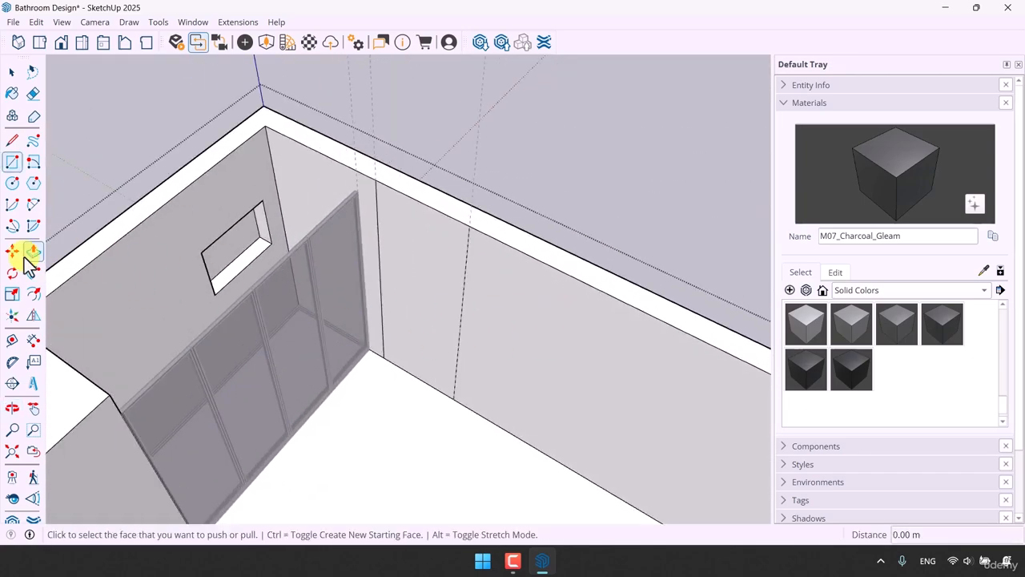
{"action": "scroll", "coordinate": [419, 309], "scroll_direction": "up", "scroll_amount": 2}
{"action": "scroll", "coordinate": [419, 309], "scroll_direction": "up", "scroll_amount": 1}
{"action": "left_click", "coordinate": [419, 308]}
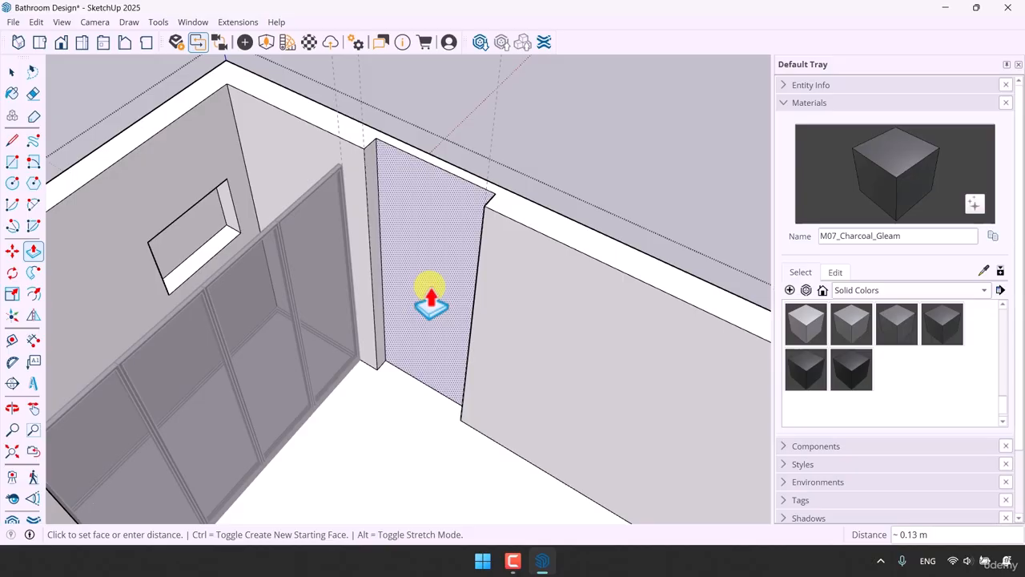
{"action": "key", "text": "Return"}
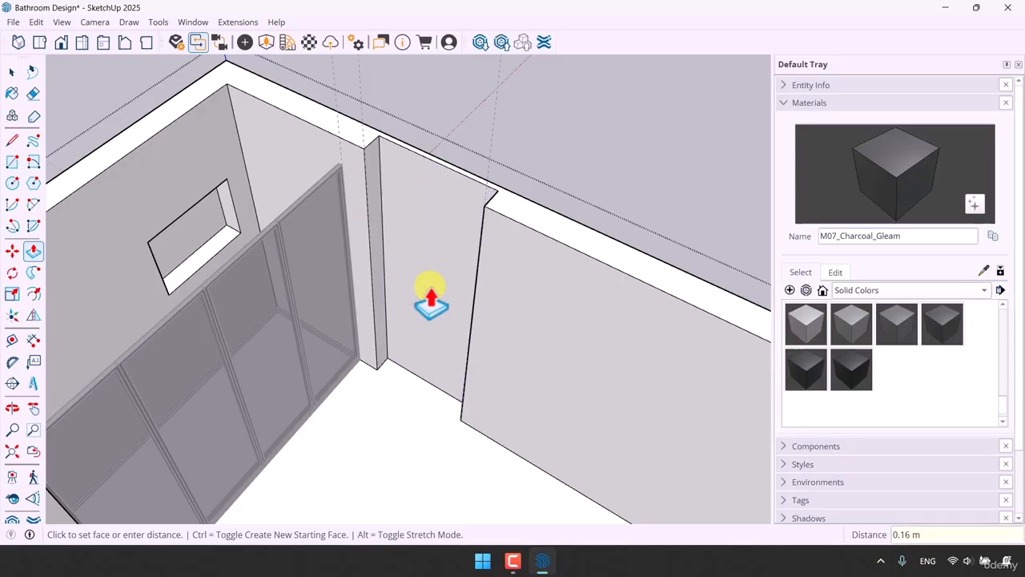
{"action": "key", "text": "space"}
Delete the three vertical guides used to lay out the wall recess
{"action": "scroll", "coordinate": [393, 298], "scroll_direction": "down", "scroll_amount": 5}
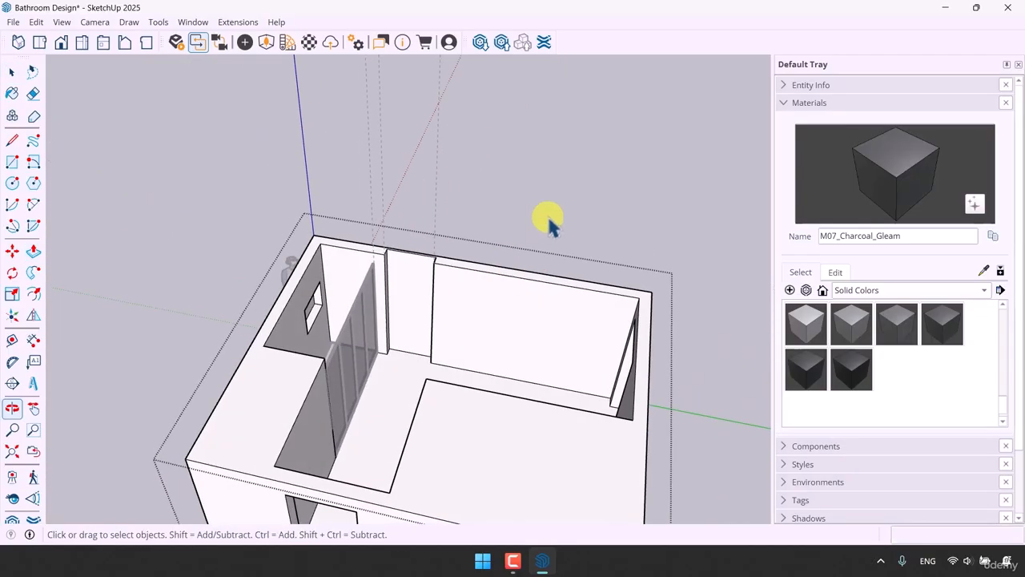
{"action": "middle_click_drag", "start_coordinate": [549, 222], "coordinate": [499, 217]}
{"action": "left_click_drag", "start_coordinate": [495, 118], "coordinate": [296, 180]}
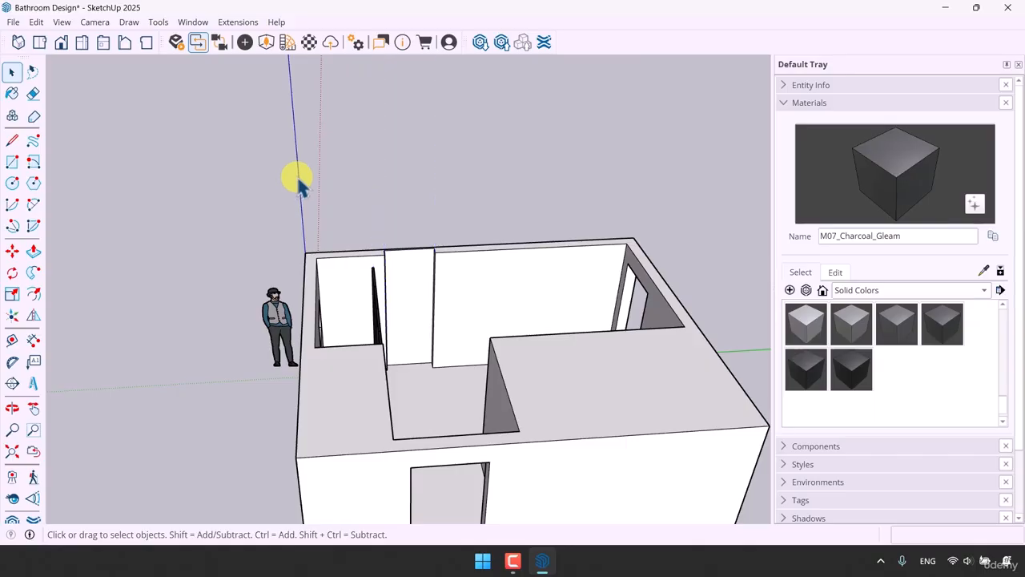
Copy the two front vertical edges of the wall recess 0.03 m inward along its side faces
{"action": "scroll", "coordinate": [412, 305], "scroll_direction": "up", "scroll_amount": 5}
{"action": "mouse_move", "coordinate": [412, 305]}
{"action": "middle_mouse_down"}
{"action": "mouse_move", "coordinate": [380, 359]}
{"action": "mouse_move", "coordinate": [440, 338]}
{"action": "mouse_move", "coordinate": [440, 366]}
{"action": "mouse_move", "coordinate": [353, 359]}
{"action": "mouse_move", "coordinate": [288, 419]}
{"action": "middle_mouse_up"}
{"action": "scroll", "coordinate": [300, 328], "scroll_direction": "up", "scroll_amount": 3}
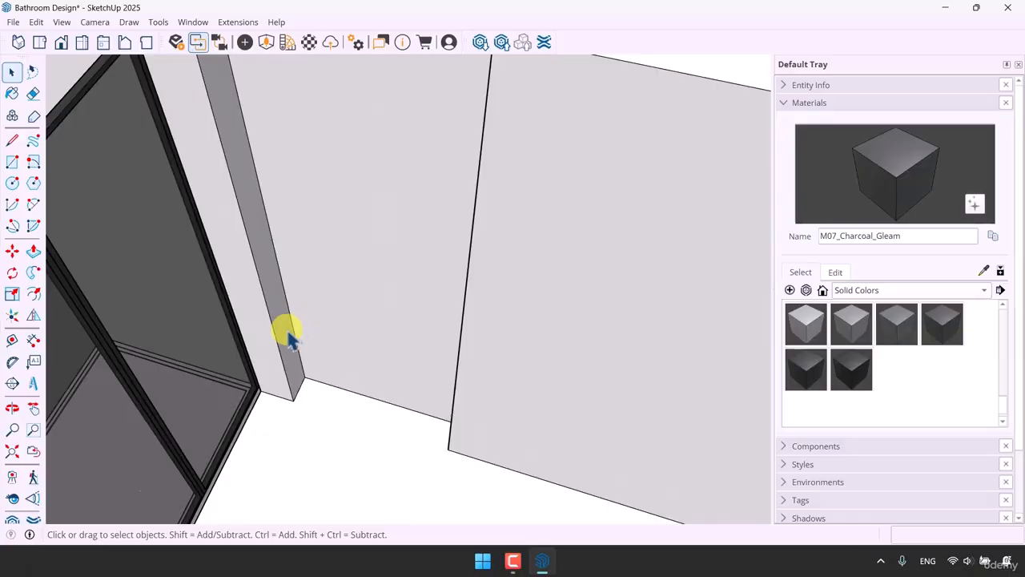
{"action": "left_click", "coordinate": [276, 338]}
{"action": "middle_click_drag", "start_coordinate": [298, 353], "coordinate": [664, 393]}
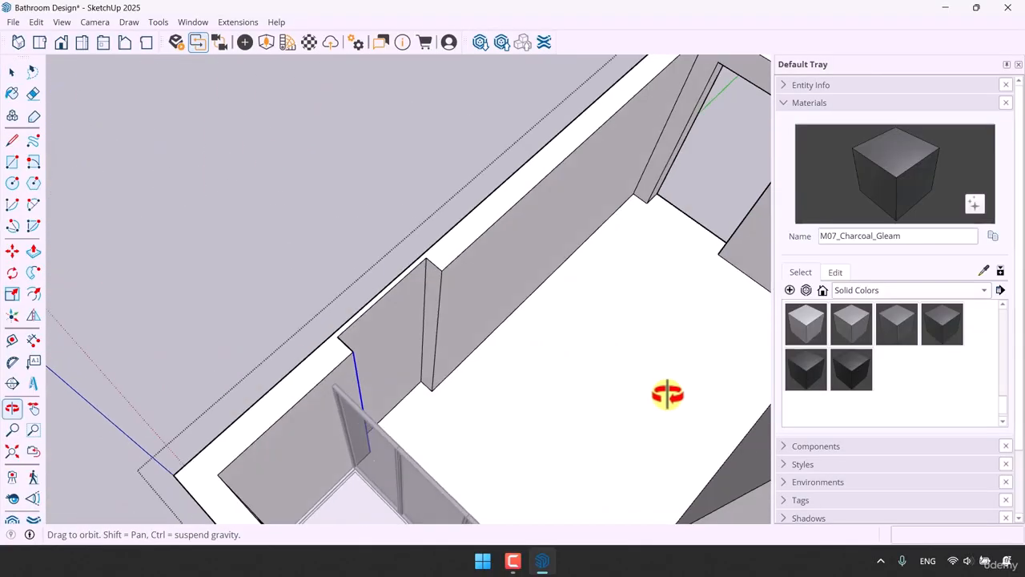
{"action": "scroll", "coordinate": [451, 281], "scroll_direction": "up", "scroll_amount": 5}
{"action": "left_click", "coordinate": [435, 265], "text": "ctrl"}
{"action": "left_click", "coordinate": [18, 275]}
{"action": "left_click", "coordinate": [12, 250]}
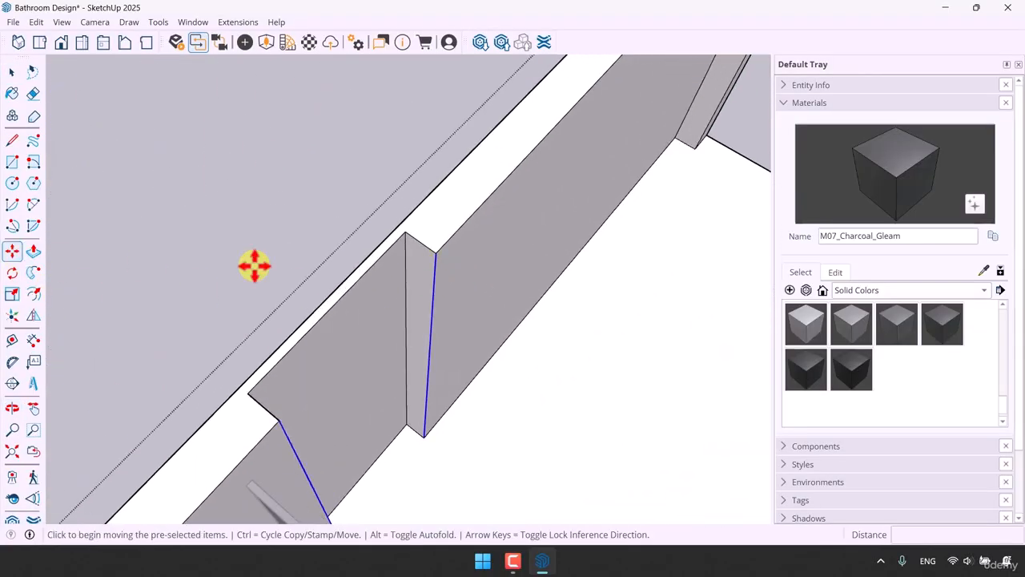
{"action": "scroll", "coordinate": [451, 247], "scroll_direction": "up", "scroll_amount": 3}
{"action": "key", "text": "ctrl"}
{"action": "left_click", "coordinate": [479, 246]}
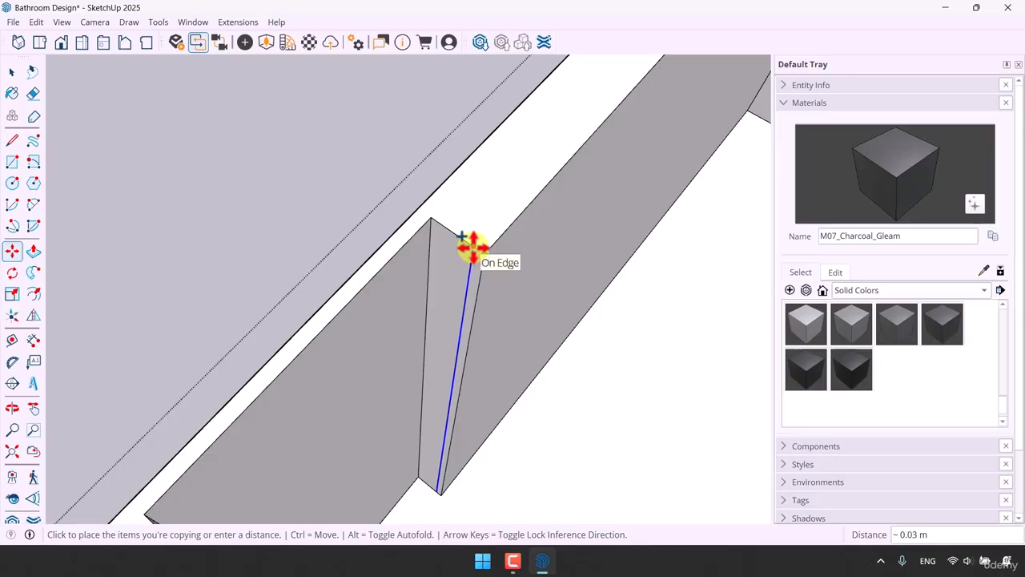
{"action": "left_click", "coordinate": [473, 249]}
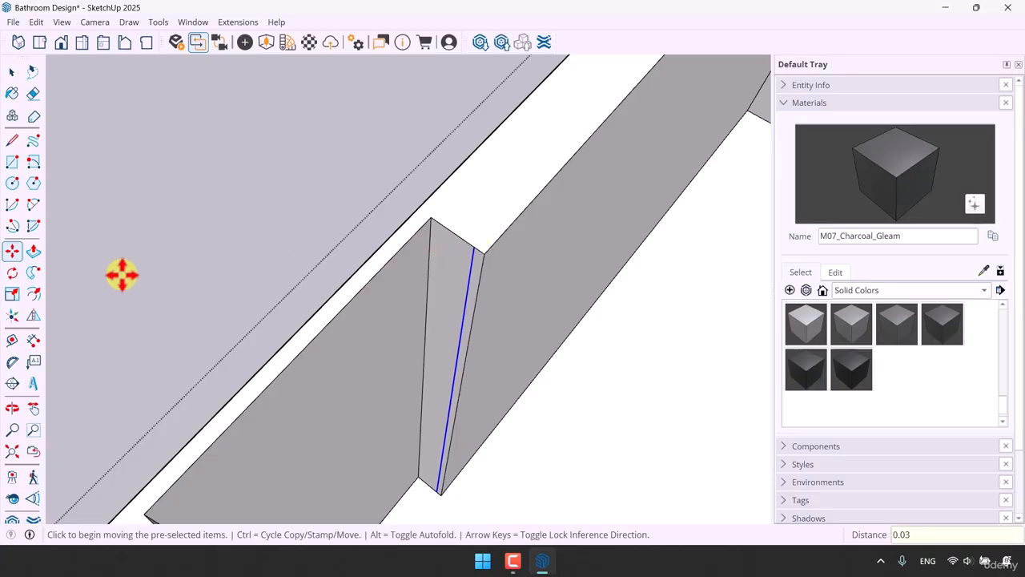
Push the narrow front strips on both side faces of the recess back 0.04 m
{"action": "left_click", "coordinate": [34, 250]}
{"action": "left_click", "coordinate": [474, 267]}
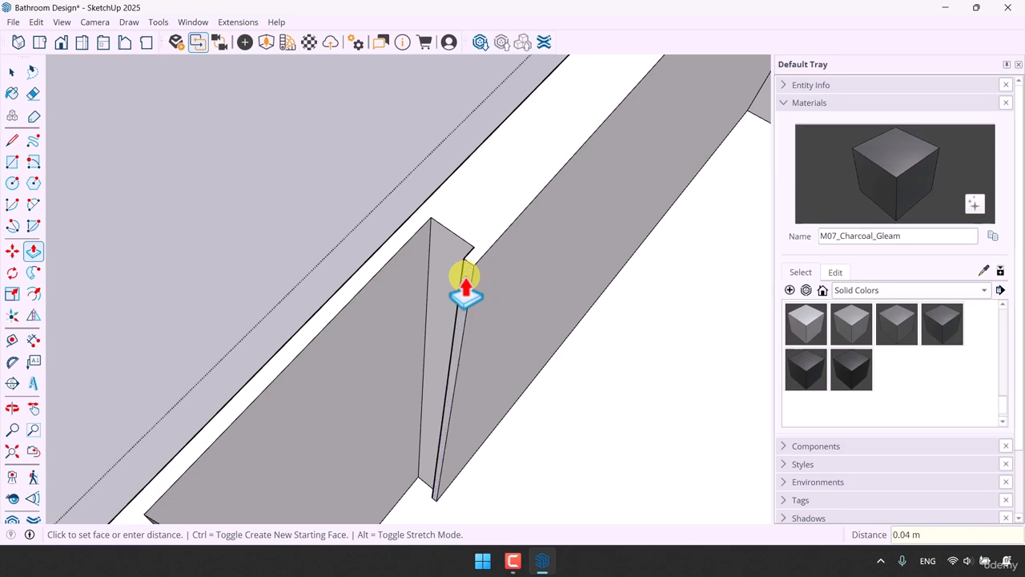
{"action": "left_click", "coordinate": [465, 275]}
{"action": "scroll", "coordinate": [617, 371], "scroll_direction": "down", "scroll_amount": 5}
{"action": "middle_click_drag", "start_coordinate": [617, 371], "coordinate": [309, 480]}
{"action": "scroll", "coordinate": [309, 483], "scroll_direction": "up", "scroll_amount": 3}
{"action": "scroll", "coordinate": [309, 497], "scroll_direction": "up", "scroll_amount": 1}
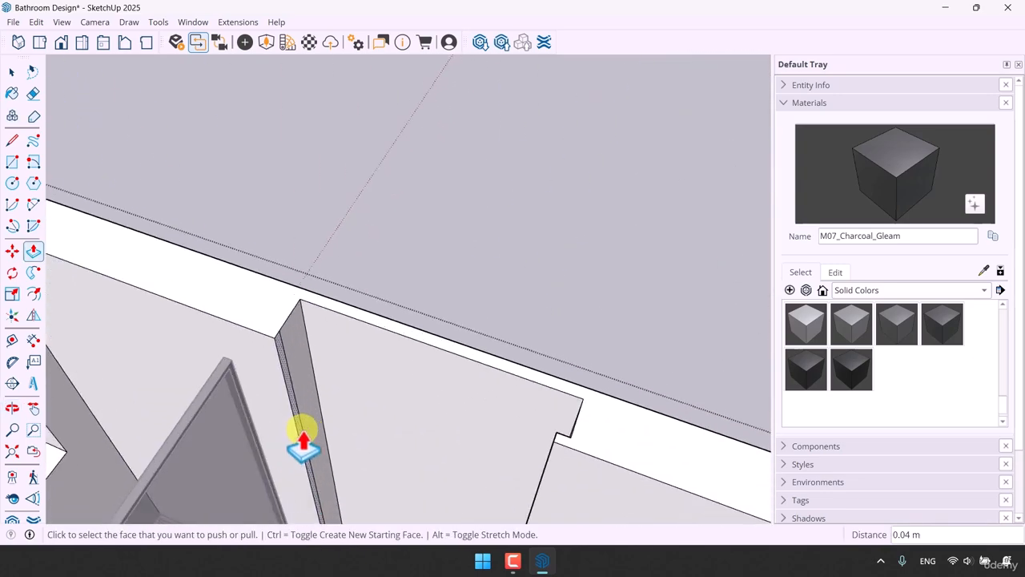
{"action": "key", "text": "space"}
Place a vertical guide on the long side wall, 0.7 m from the recess edge towards the door
{"action": "scroll", "coordinate": [360, 308], "scroll_direction": "down", "scroll_amount": 4}
{"action": "middle_click_drag", "start_coordinate": [366, 298], "coordinate": [388, 276]}
{"action": "scroll", "coordinate": [400, 377], "scroll_direction": "up", "scroll_amount": 4}
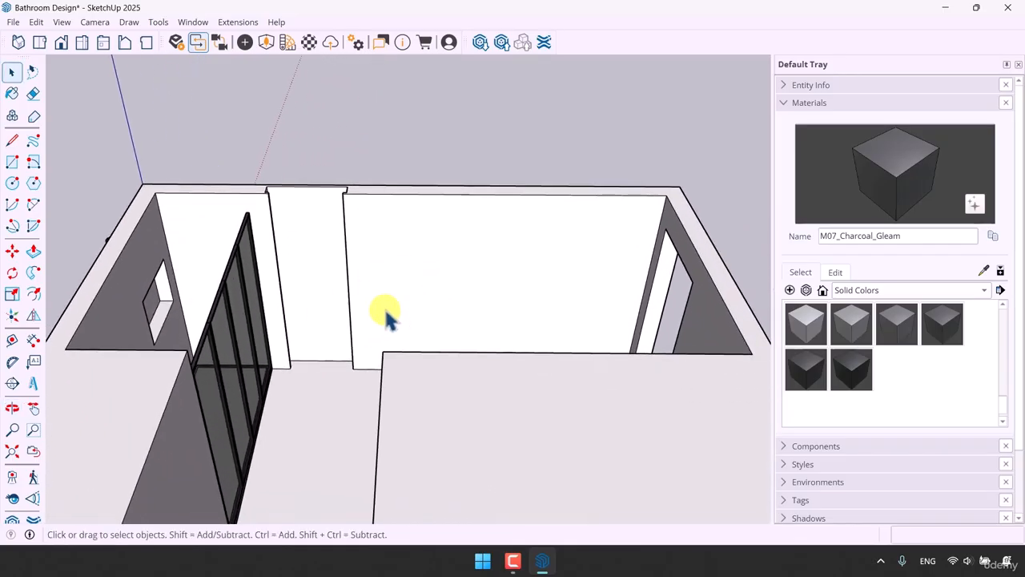
{"action": "middle_click_drag", "start_coordinate": [439, 308], "coordinate": [451, 355]}
{"action": "scroll", "coordinate": [457, 367], "scroll_direction": "up", "scroll_amount": 3}
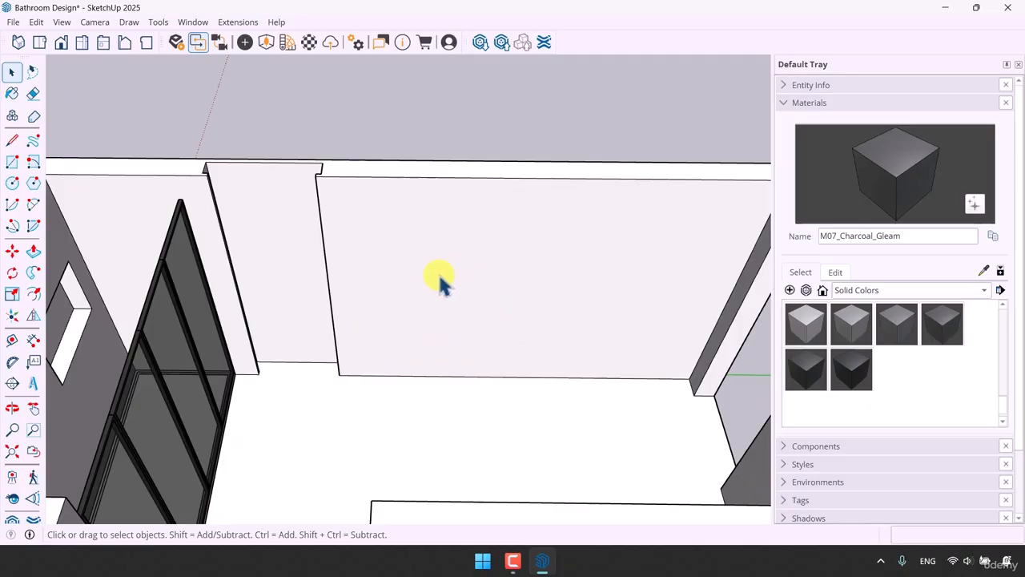
{"action": "scroll", "coordinate": [398, 349], "scroll_direction": "up", "scroll_amount": 1}
{"action": "scroll", "coordinate": [397, 349], "scroll_direction": "up", "scroll_amount": 1}
{"action": "left_click", "coordinate": [12, 339]}
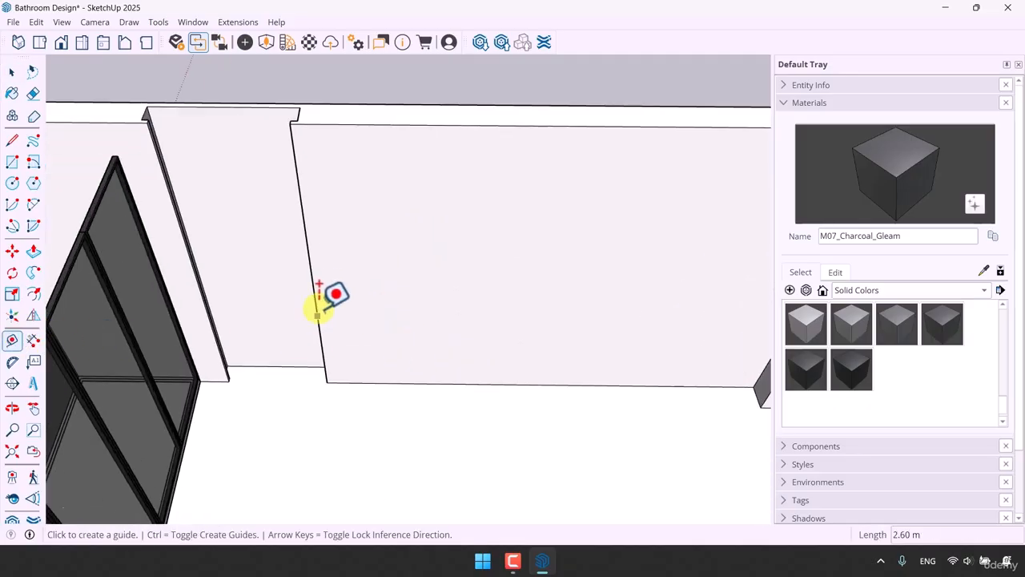
{"action": "left_click", "coordinate": [314, 291]}
{"action": "type", "text": "0.4"}
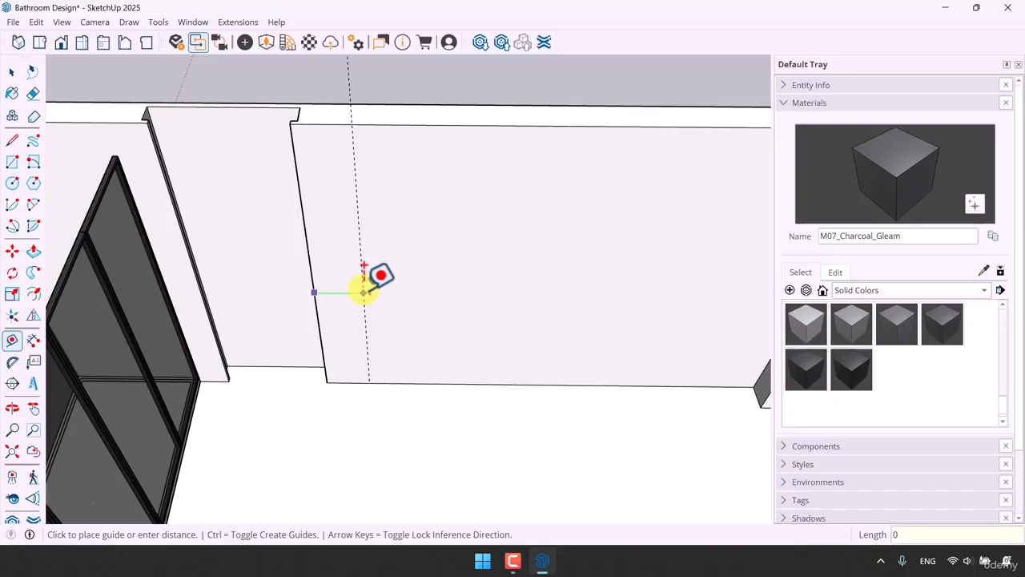
{"action": "key", "text": "Return"}
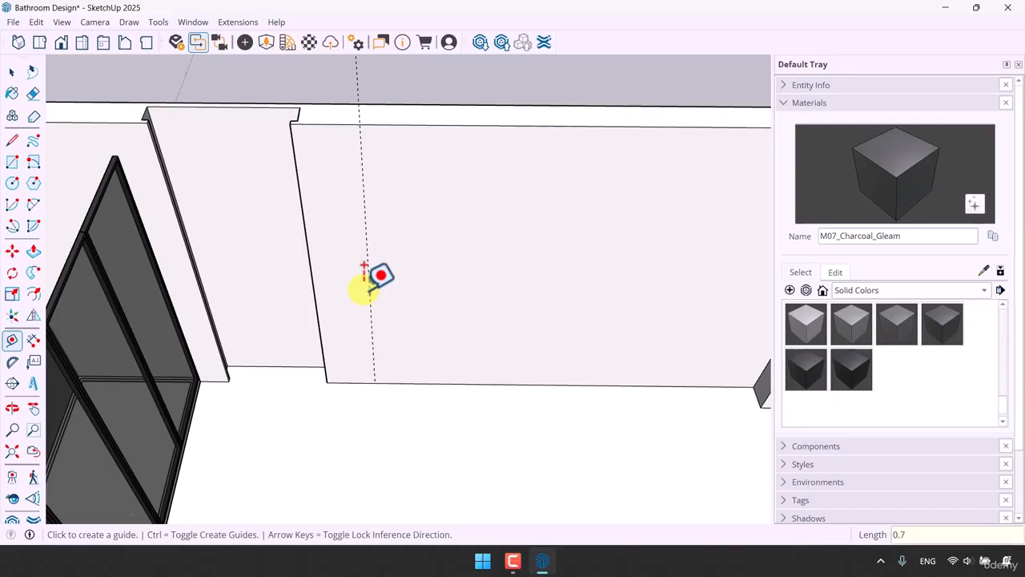
Place another vertical guide on the side wall, 1 m beyond the previous one
{"action": "left_click", "coordinate": [412, 269]}
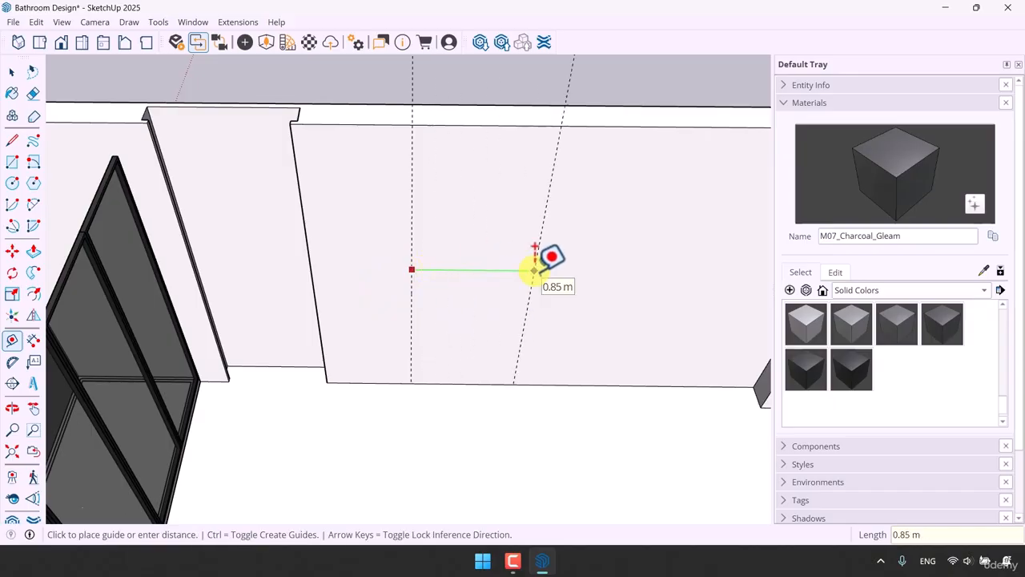
{"action": "type", "text": "1"}
{"action": "key", "text": "Return"}
Place a horizontal guide on the side wall, 0.4 m above its floor edge
{"action": "scroll", "coordinate": [528, 345], "scroll_direction": "down", "scroll_amount": 2}
{"action": "middle_click_drag", "start_coordinate": [532, 346], "coordinate": [460, 344]}
{"action": "scroll", "coordinate": [460, 345], "scroll_direction": "up", "scroll_amount": 3}
{"action": "left_click", "coordinate": [519, 356]}
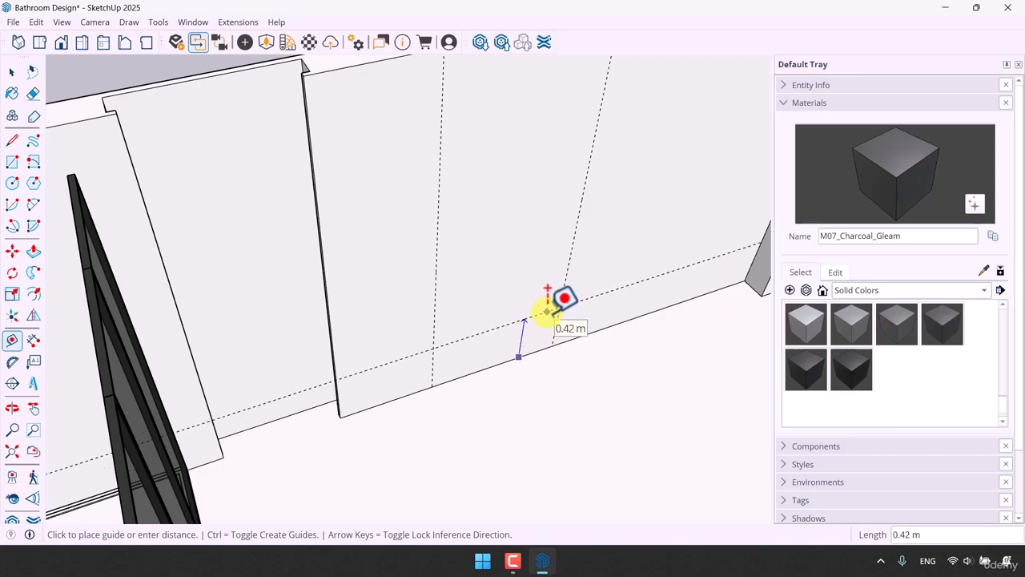
{"action": "type", "text": "0.4"}
{"action": "key", "text": "Return"}
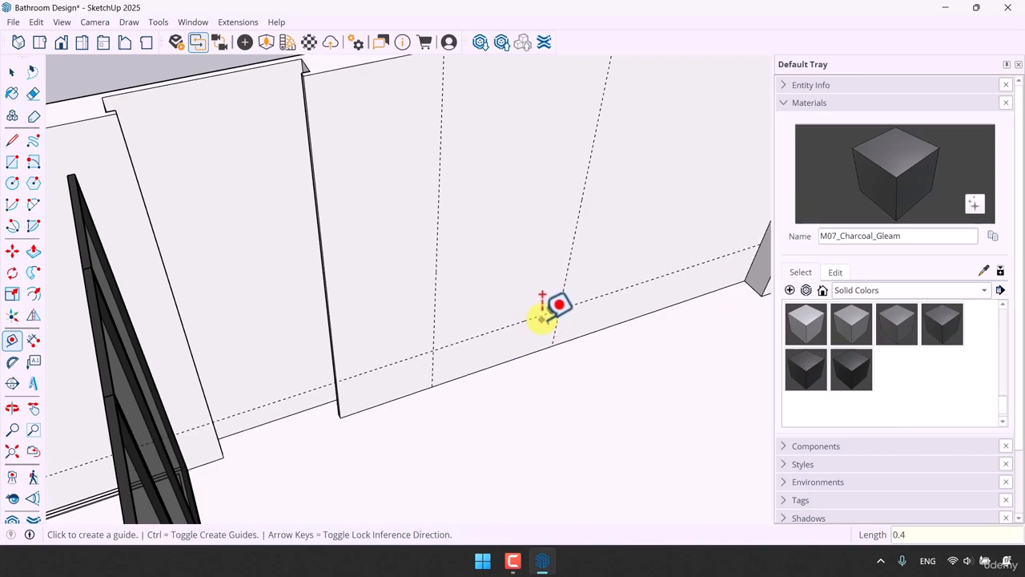
Place a second horizontal guide on the side wall, 1 m above its floor edge
{"action": "left_click", "coordinate": [545, 314]}
{"action": "scroll", "coordinate": [543, 304], "scroll_direction": "down", "scroll_amount": 2}
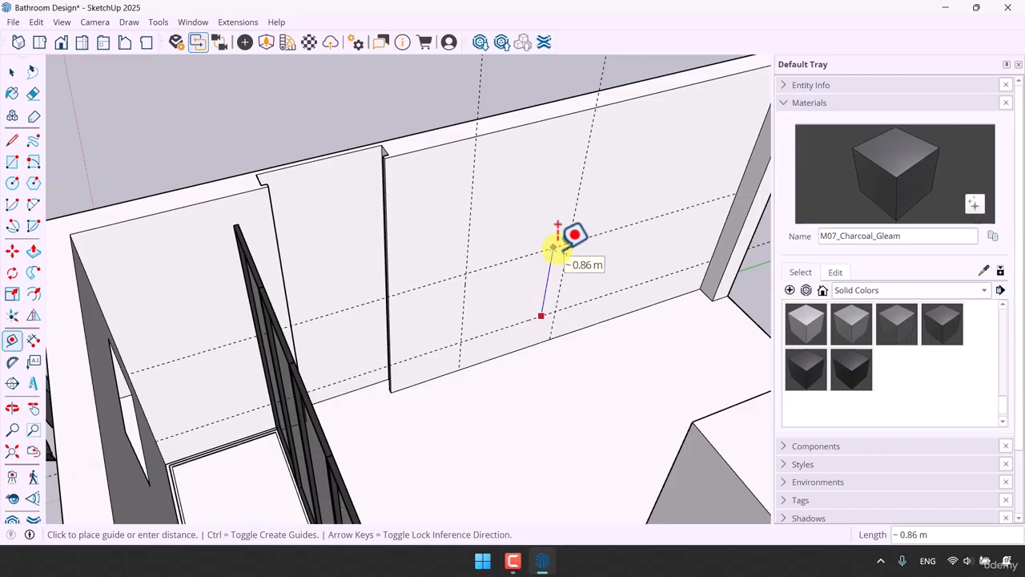
{"action": "left_click", "coordinate": [12, 340]}
{"action": "left_click", "coordinate": [535, 344]}
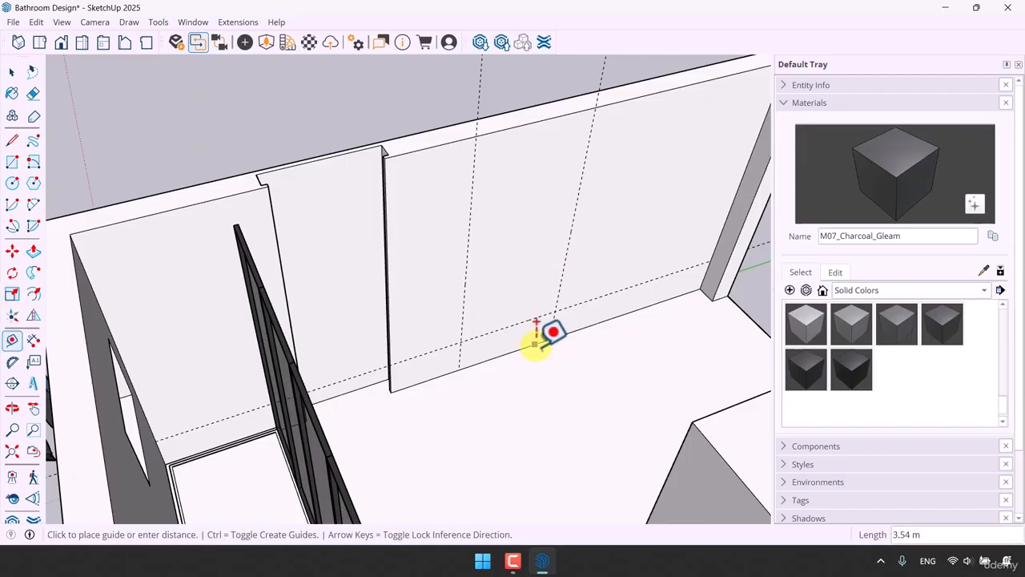
{"action": "left_click", "coordinate": [553, 290]}
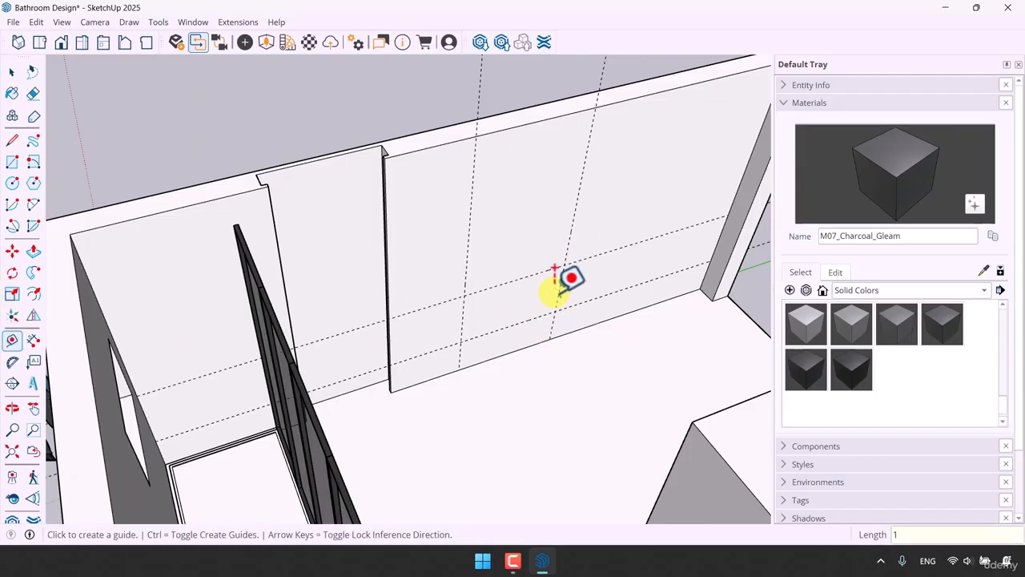
Draw a rectangle on the side wall in the area enclosed by the two vertical and two horizontal guides
{"action": "left_click", "coordinate": [12, 162]}
{"action": "scroll", "coordinate": [540, 296], "scroll_direction": "up", "scroll_amount": 3}
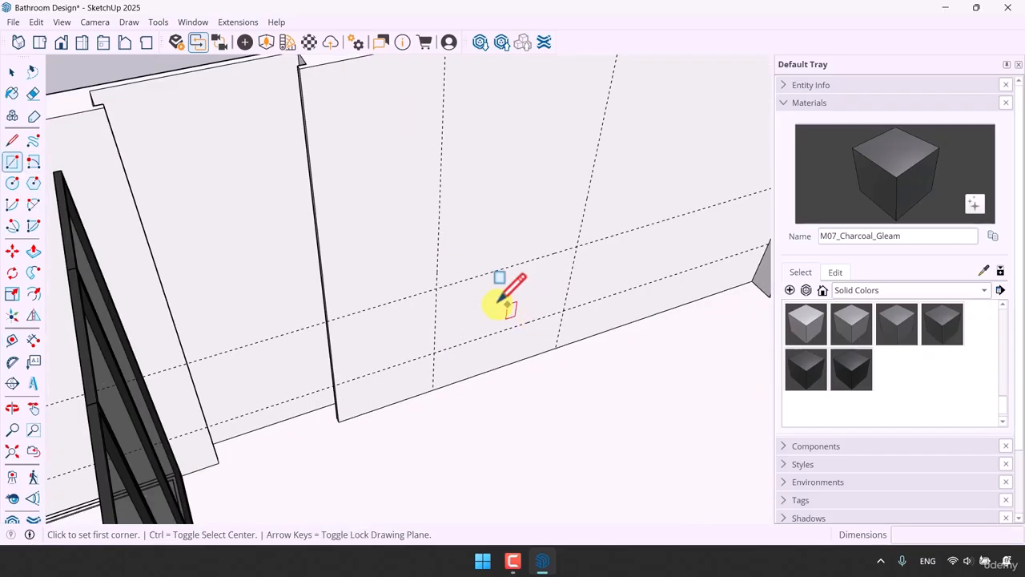
{"action": "left_click", "coordinate": [435, 285]}
{"action": "left_click", "coordinate": [563, 303]}
{"action": "key", "text": "space"}
Delete the horizontal and vertical guides around the rectangle on the side wall
{"action": "scroll", "coordinate": [423, 327], "scroll_direction": "down", "scroll_amount": 5}
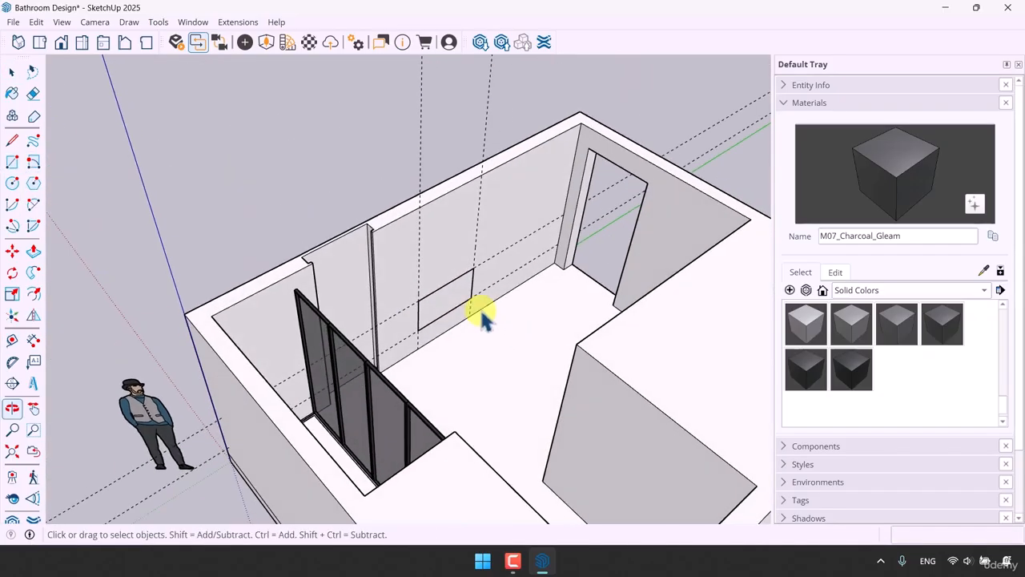
{"action": "scroll", "coordinate": [483, 319], "scroll_direction": "down", "scroll_amount": 4}
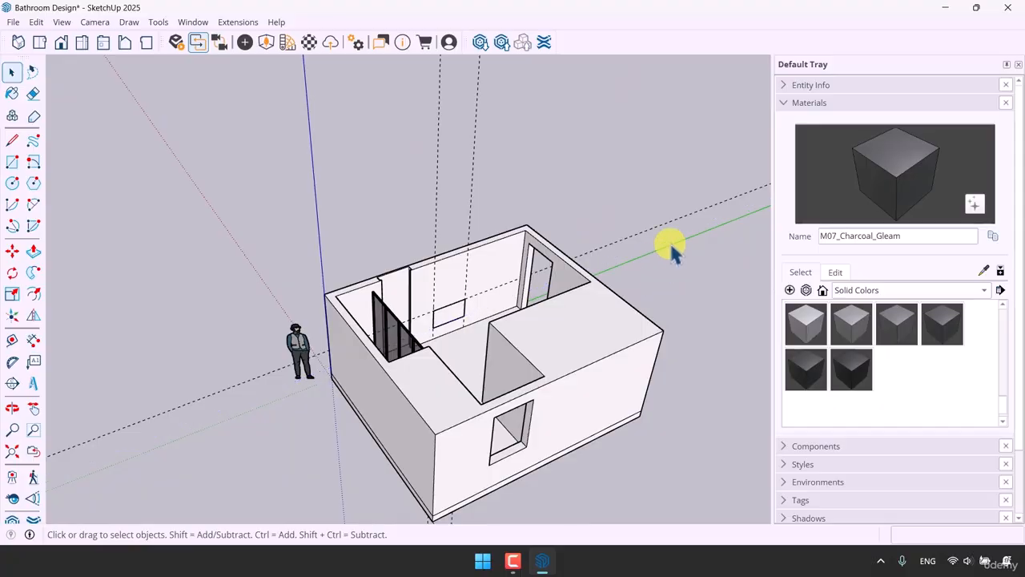
{"action": "left_click_drag", "start_coordinate": [675, 213], "coordinate": [650, 245]}
{"action": "key", "text": "Delete"}
{"action": "left_click_drag", "start_coordinate": [506, 144], "coordinate": [381, 188]}
{"action": "key", "text": "Delete"}
{"action": "scroll", "coordinate": [452, 321], "scroll_direction": "up", "scroll_amount": 6}
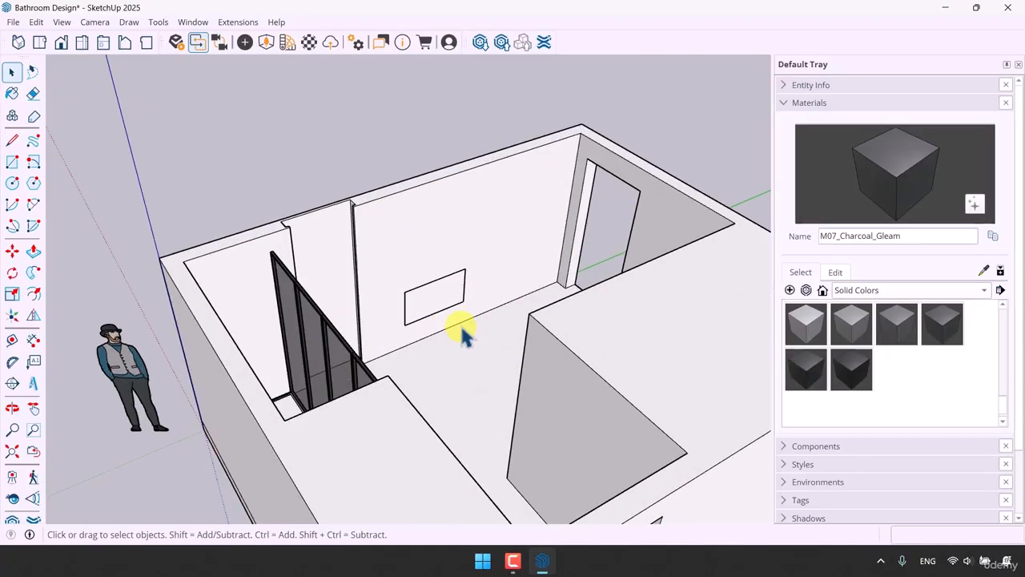
Extrude the side-wall rectangle 0.6 m into the room as a new block, keeping its starting face
{"action": "left_click", "coordinate": [33, 252]}
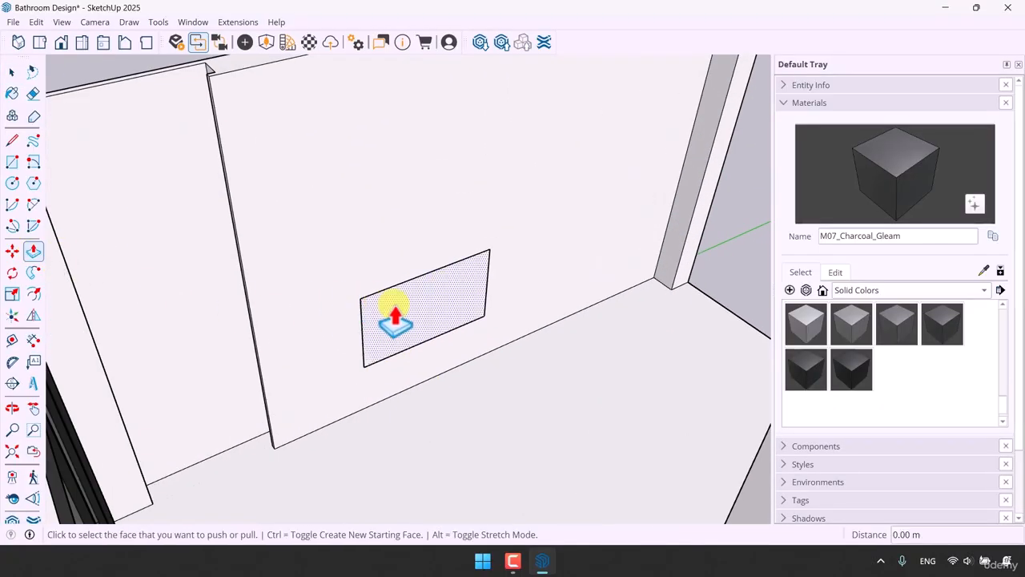
{"action": "left_click", "coordinate": [392, 314]}
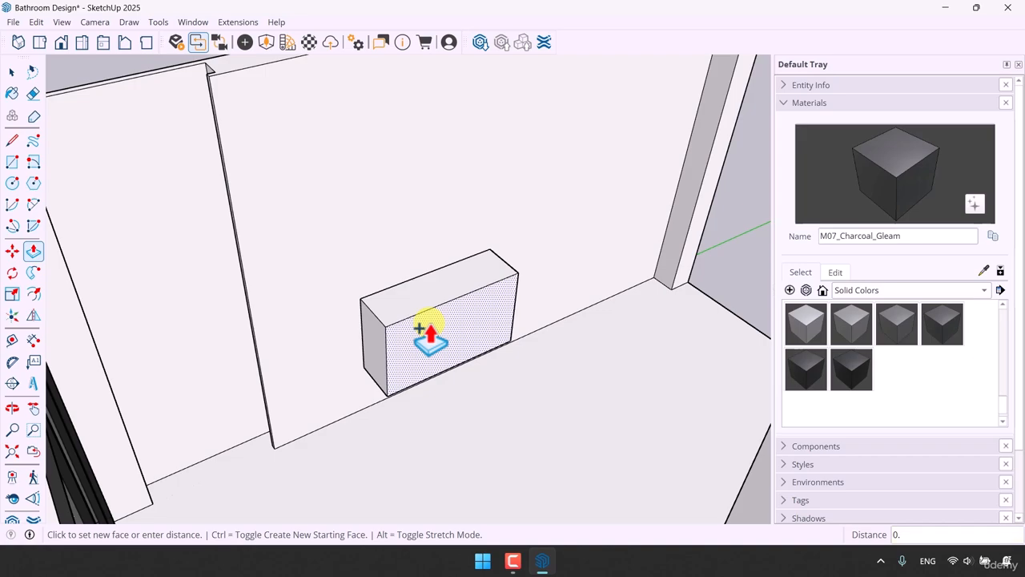
{"action": "key", "text": "Return"}
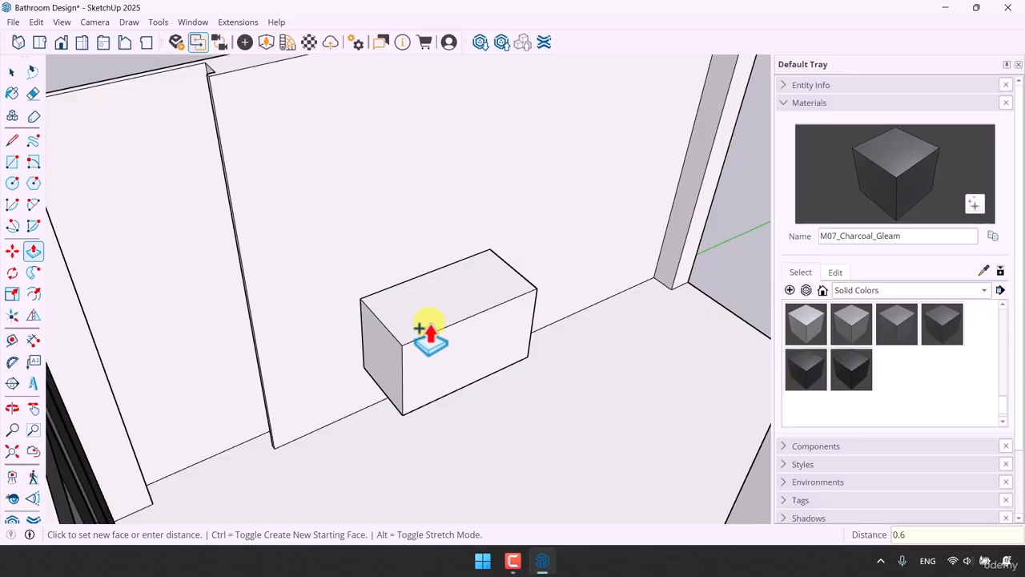
{"action": "key", "text": "space"}
{"action": "scroll", "coordinate": [425, 366], "scroll_direction": "up", "scroll_amount": 3}
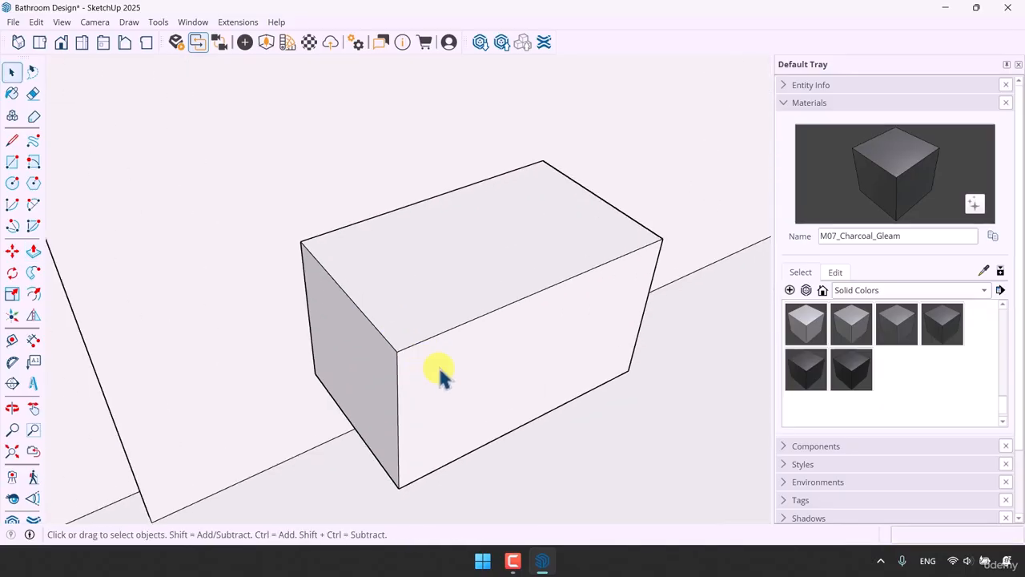
{"action": "mouse_move", "coordinate": [439, 376]}
{"action": "middle_mouse_down"}
{"action": "mouse_move", "coordinate": [435, 280]}
{"action": "mouse_move", "coordinate": [380, 337]}
{"action": "mouse_move", "coordinate": [432, 339]}
{"action": "mouse_move", "coordinate": [439, 362]}
{"action": "middle_mouse_up"}
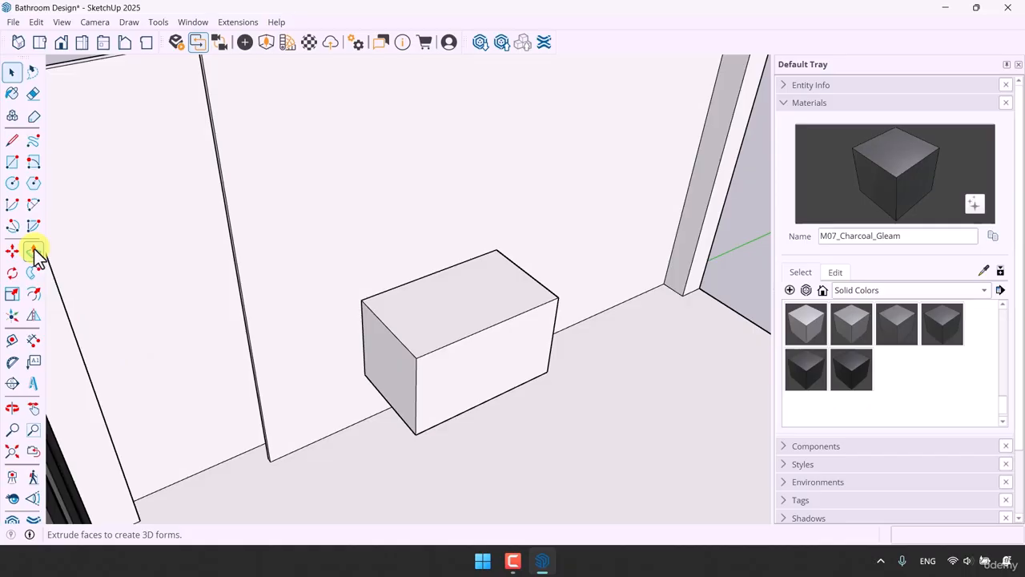
Copy the block's top front edge down 0.30 m to divide the front face into two halves
{"action": "scroll", "coordinate": [450, 393], "scroll_direction": "up", "scroll_amount": 2}
{"action": "left_click", "coordinate": [450, 333]}
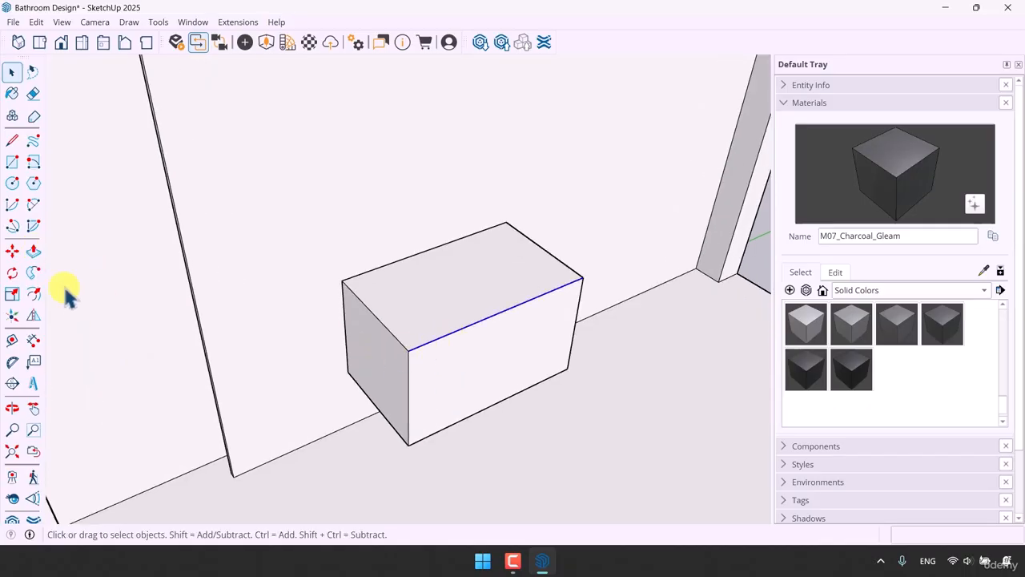
{"action": "middle_click_drag", "start_coordinate": [501, 337], "coordinate": [572, 293]}
{"action": "key", "text": "m"}
{"action": "key", "text": "ctrl"}
{"action": "left_click", "coordinate": [583, 257]}
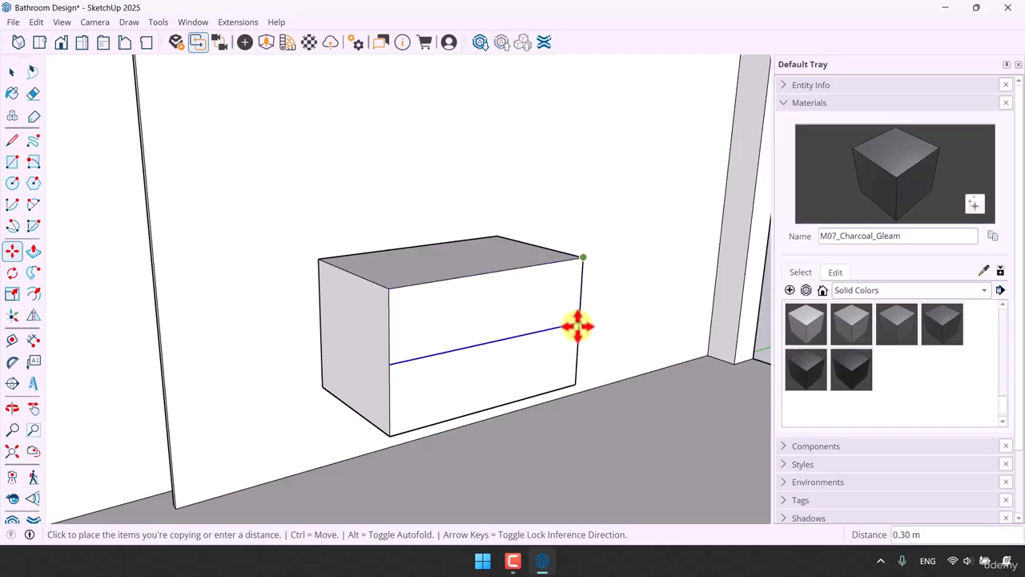
{"action": "left_click", "coordinate": [577, 326]}
{"action": "key", "text": "space"}
Offset the outline of the block's top face inward by 0.08 m
{"action": "middle_click_drag", "start_coordinate": [491, 366], "coordinate": [439, 342]}
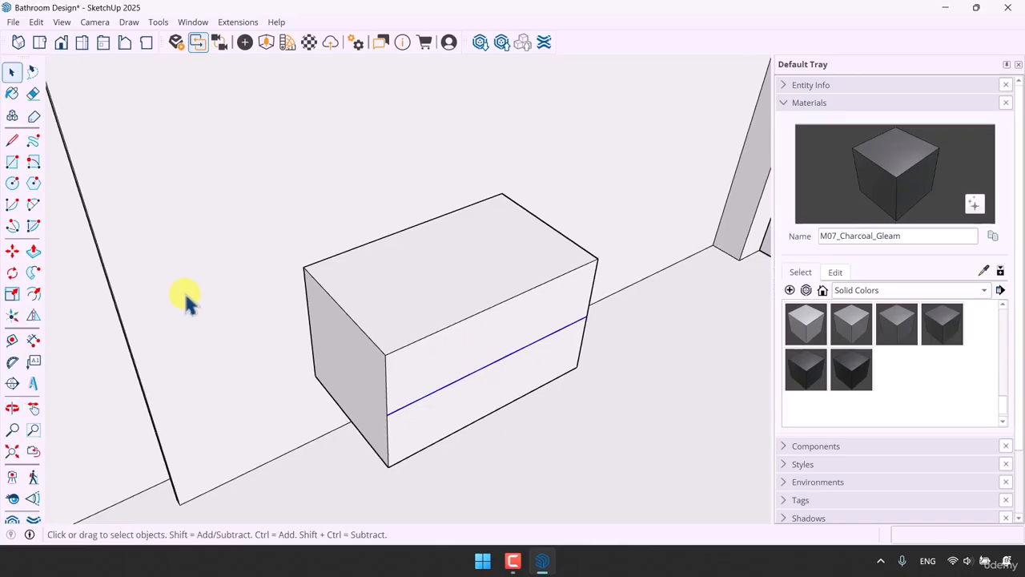
{"action": "left_click", "coordinate": [34, 293]}
{"action": "left_click", "coordinate": [391, 302]}
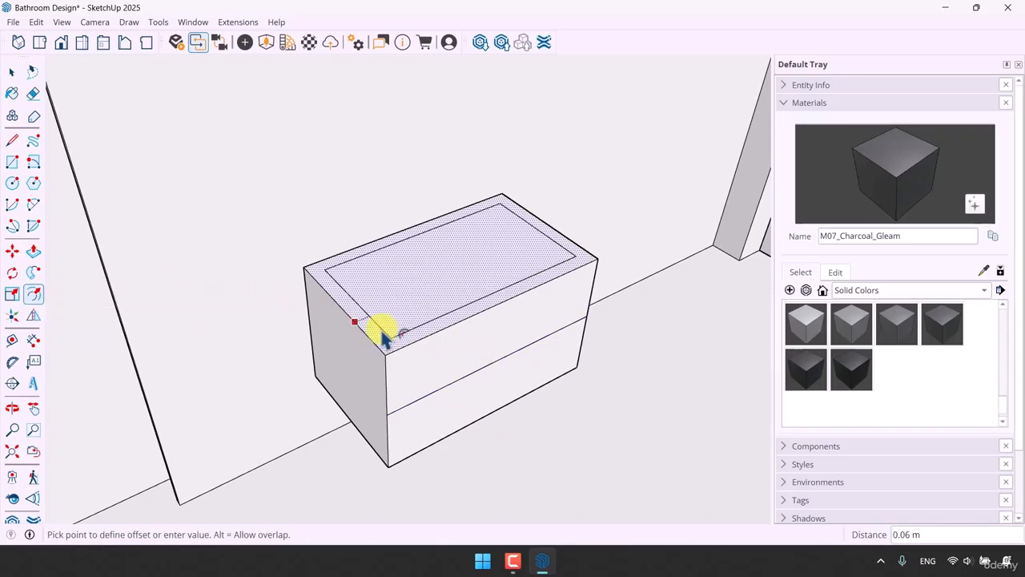
{"action": "left_click", "coordinate": [383, 337]}
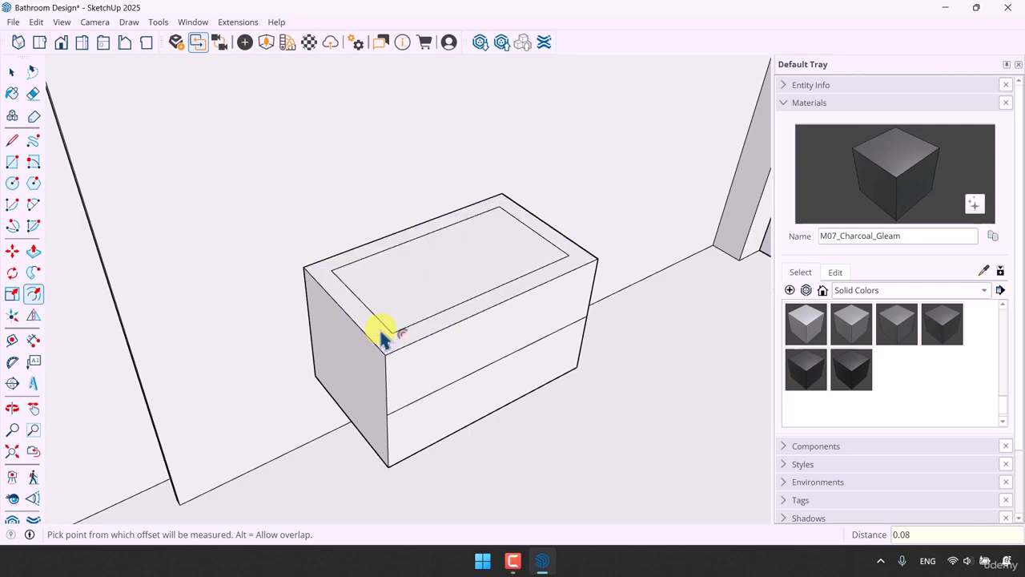
{"action": "key", "text": "space"}
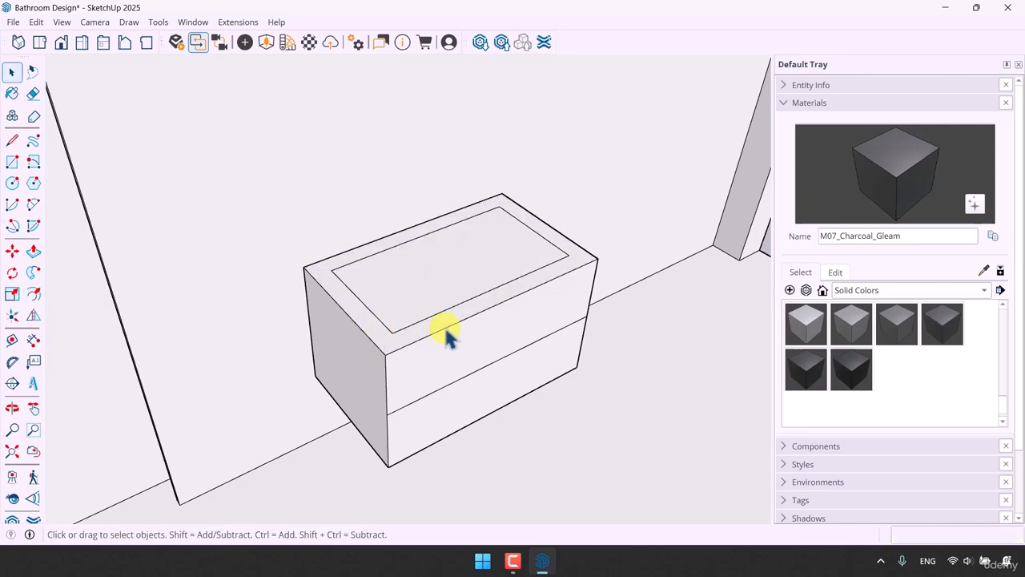
Push the inner rectangle on the block's top face down to form the basin recess
{"action": "left_click", "coordinate": [34, 251]}
{"action": "left_click", "coordinate": [457, 256]}
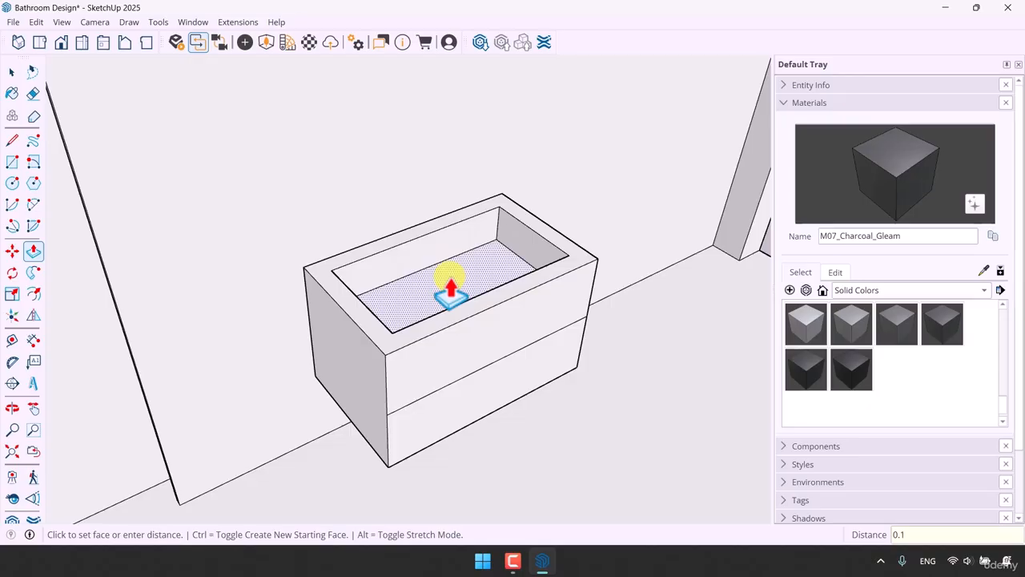
{"action": "left_click", "coordinate": [450, 286]}
{"action": "key", "text": "space"}
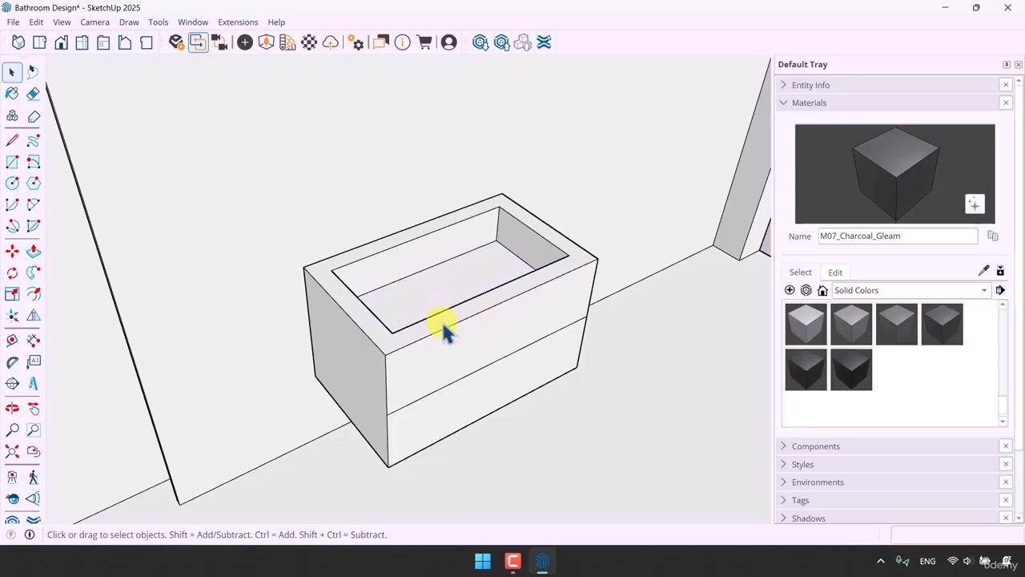
Group all the geometry of the vanity block and clear the selection
{"action": "triple_click", "coordinate": [441, 319]}
{"action": "right_click", "coordinate": [443, 323]}
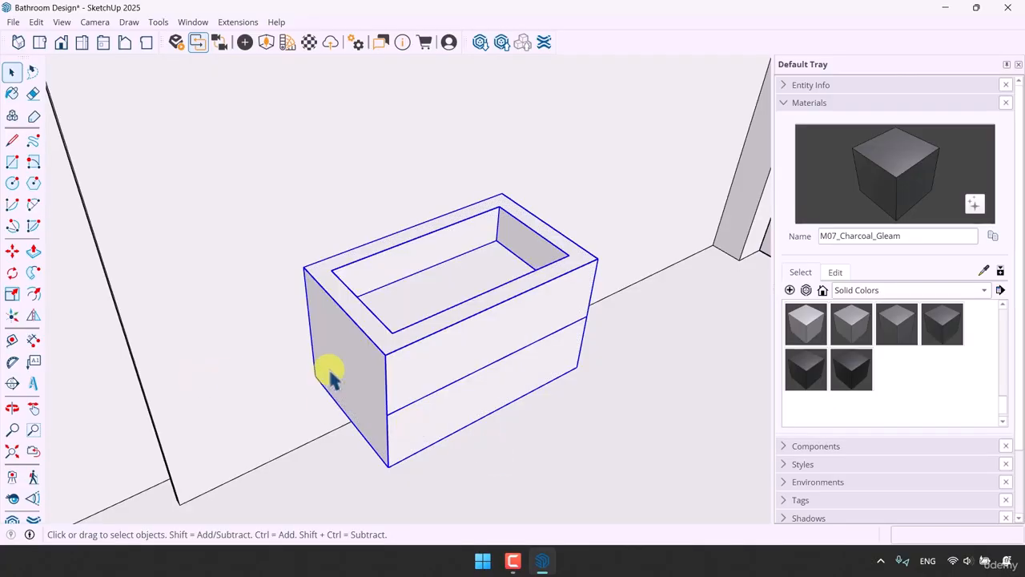
{"action": "key", "text": "ctrl+t"}
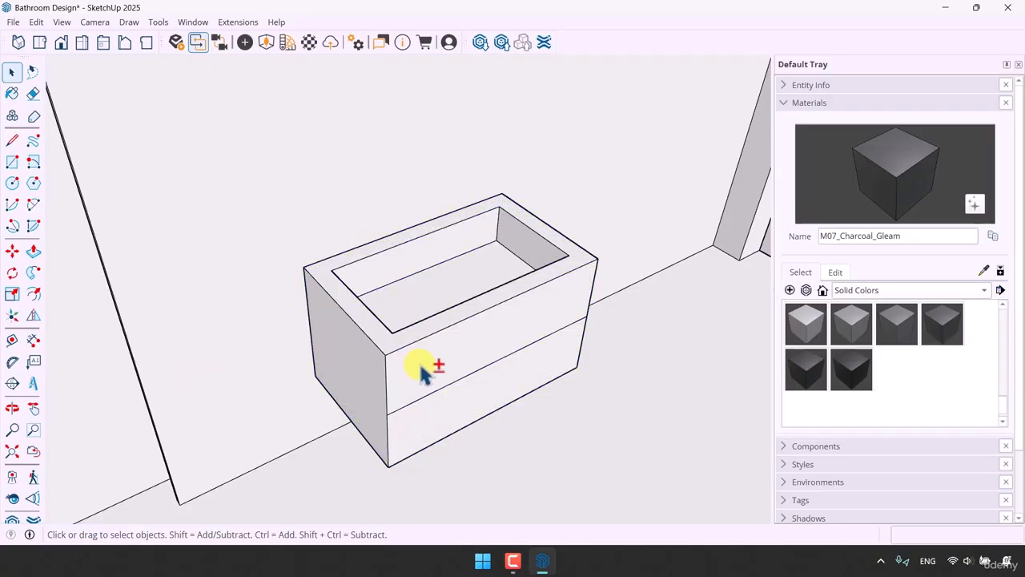
Draw a 1.00 m by 0.60 m rectangle over the vanity's top, between its opposite outer corners
{"action": "left_click", "coordinate": [12, 163]}
{"action": "left_click", "coordinate": [304, 266]}
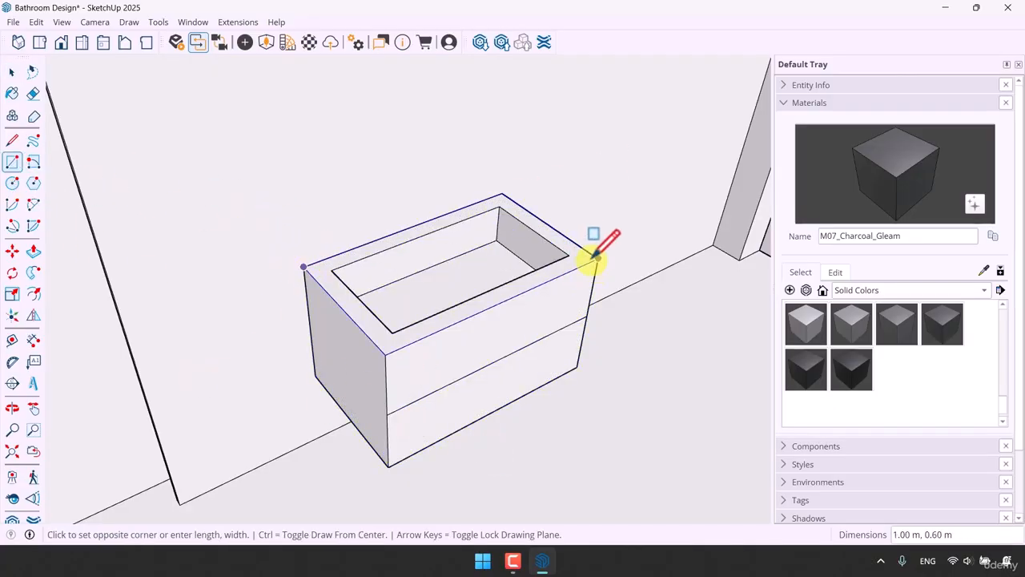
{"action": "left_click", "coordinate": [594, 257]}
{"action": "key", "text": "space"}
Draw a rectangle along the basin opening's edges and delete its face to reopen the basin
{"action": "middle_click_drag", "start_coordinate": [551, 265], "coordinate": [383, 278]}
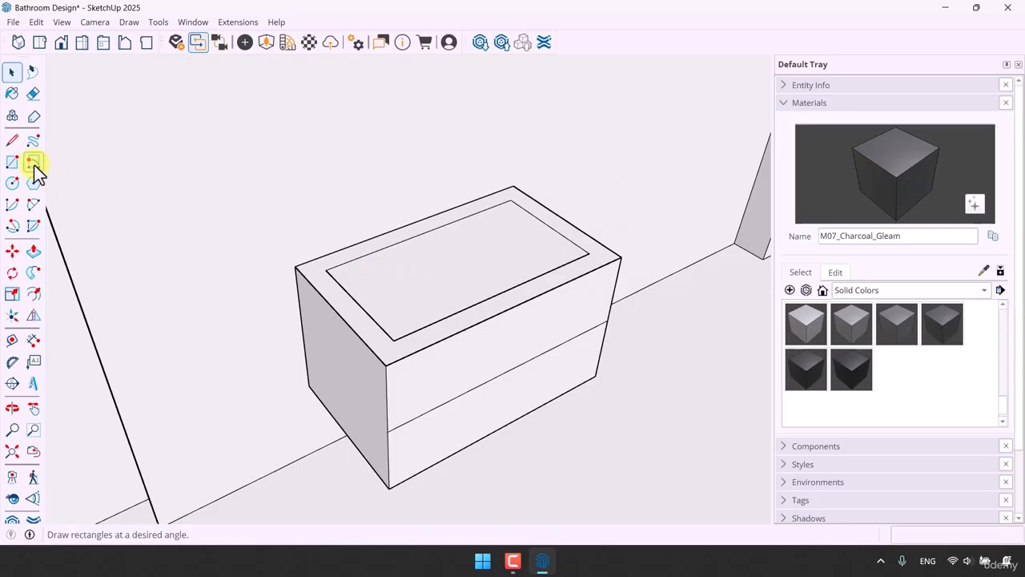
{"action": "left_click", "coordinate": [12, 163]}
{"action": "left_click", "coordinate": [326, 269]}
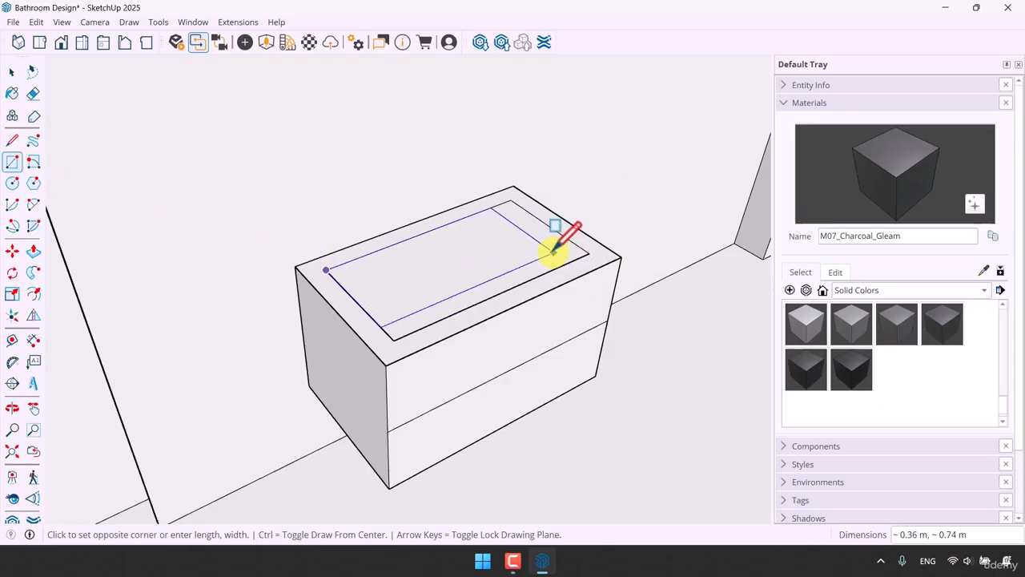
{"action": "left_click", "coordinate": [593, 252]}
{"action": "key", "text": "space"}
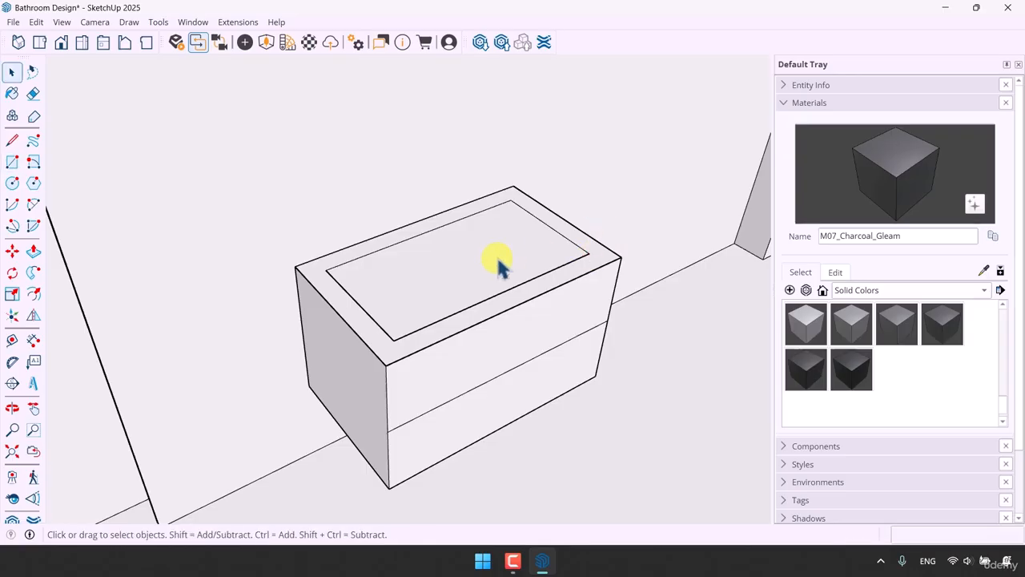
{"action": "left_click", "coordinate": [496, 255]}
{"action": "key", "text": "Delete"}
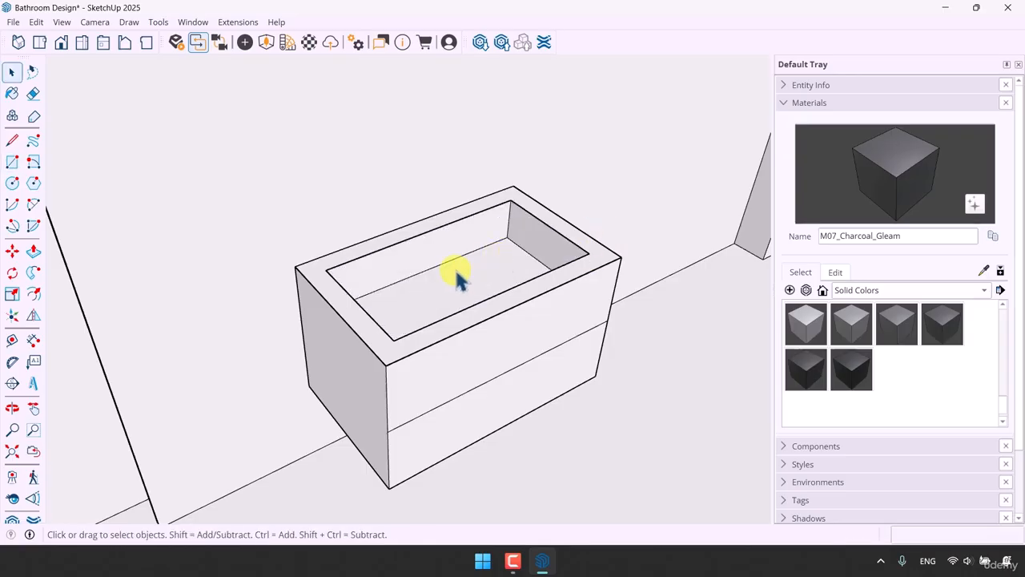
Extrude the ring-shaped face around the basin 0.03 m upward as the countertop
{"action": "left_click", "coordinate": [33, 250]}
{"action": "middle_click_drag", "start_coordinate": [389, 339], "coordinate": [366, 313]}
{"action": "left_click", "coordinate": [365, 314]}
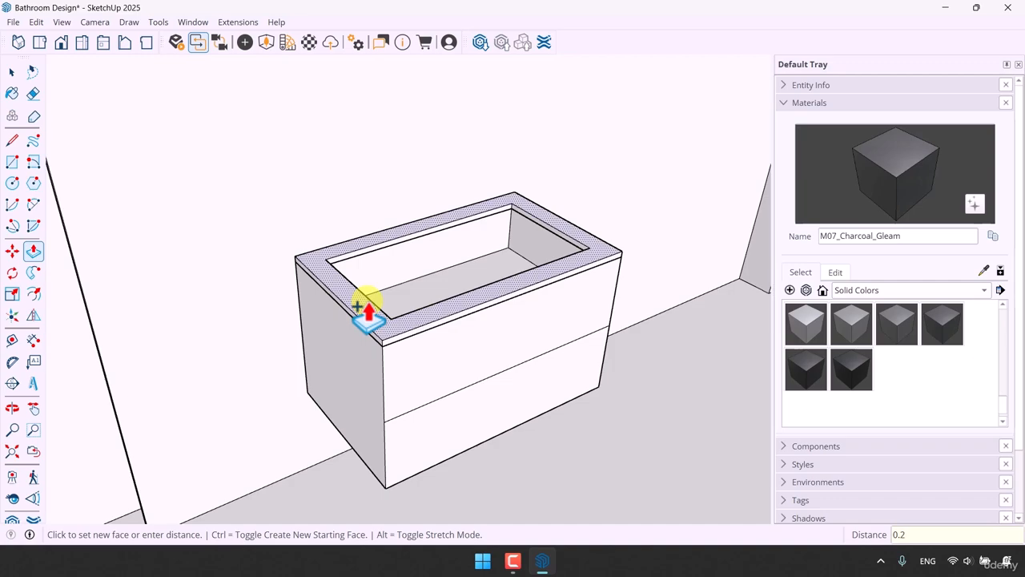
{"action": "key", "text": "Return"}
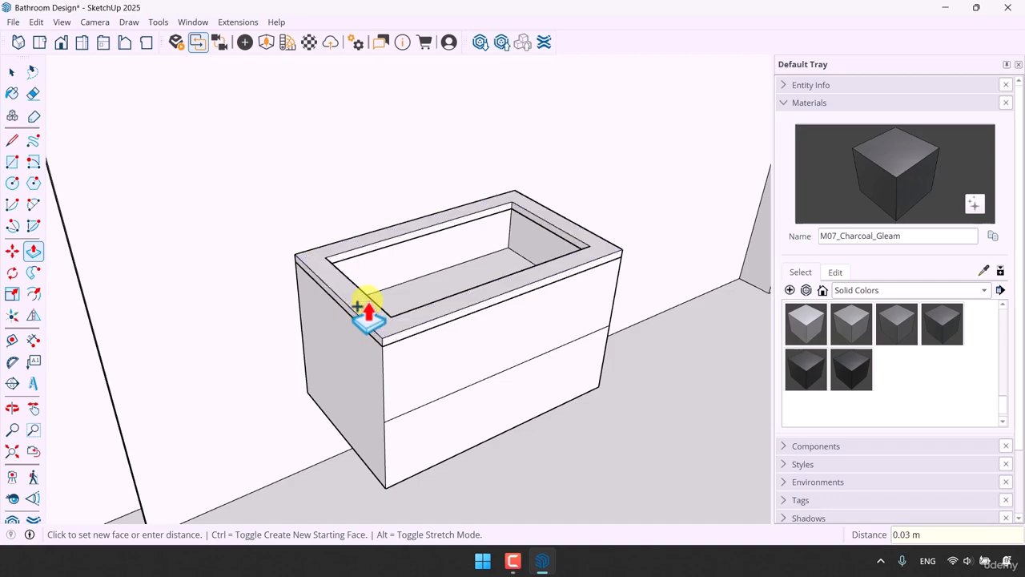
Extend the countertop's outer edge faces outward so that it overhangs the front and both ends of the vanity body
{"action": "scroll", "coordinate": [366, 314], "scroll_direction": "up", "scroll_amount": 3}
{"action": "left_click", "coordinate": [333, 328]}
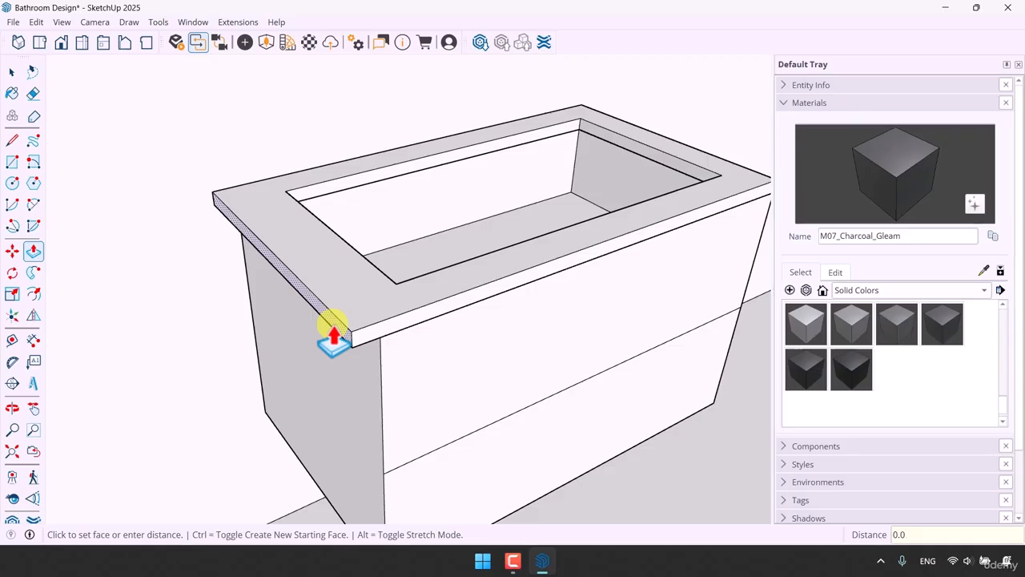
{"action": "key", "text": "Return"}
{"action": "scroll", "coordinate": [333, 325], "scroll_direction": "down", "scroll_amount": 4}
{"action": "middle_click_drag", "start_coordinate": [264, 392], "coordinate": [481, 282]}
{"action": "scroll", "coordinate": [491, 377], "scroll_direction": "up", "scroll_amount": 2}
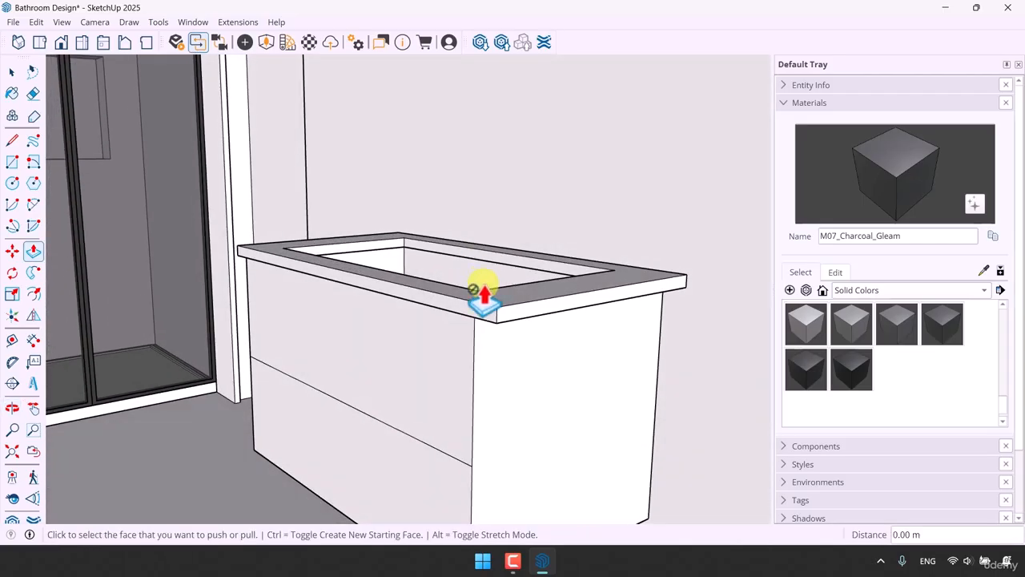
{"action": "key", "text": "space"}
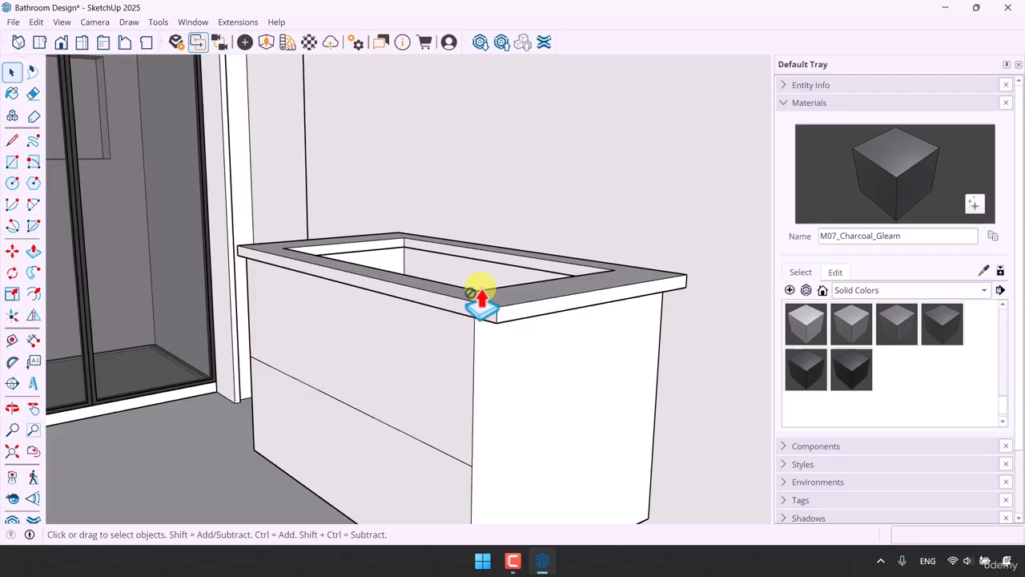
Group the whole countertop geometry separately from the vanity body
{"action": "middle_click_drag", "start_coordinate": [481, 296], "coordinate": [574, 395]}
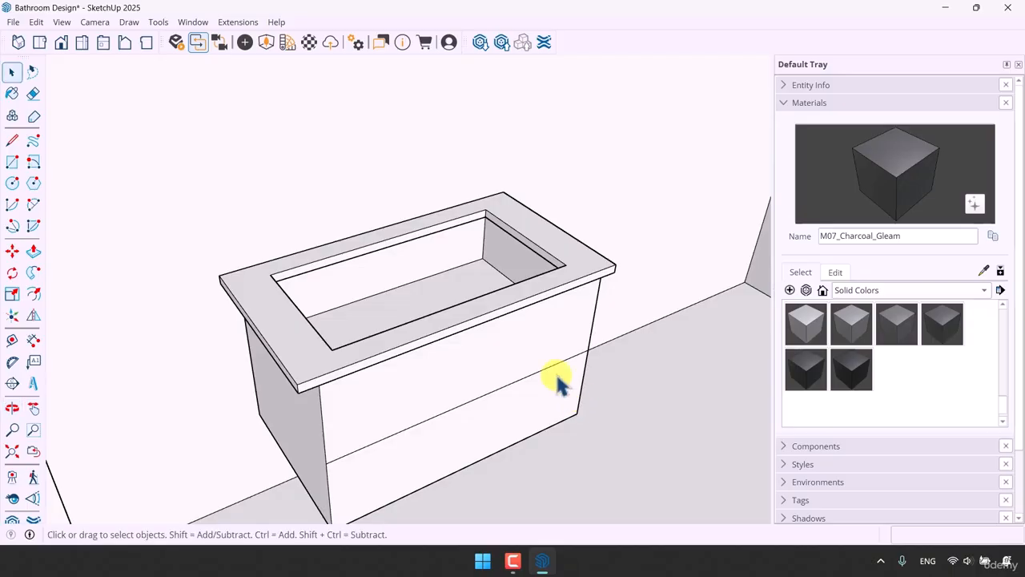
{"action": "right_click", "coordinate": [364, 350]}
{"action": "left_click", "coordinate": [439, 224]}
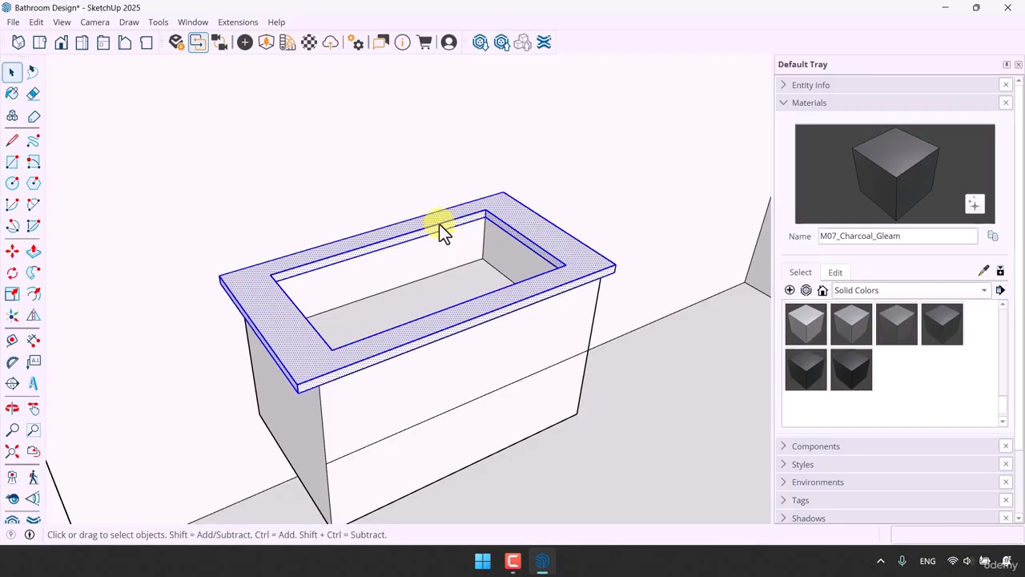
{"action": "middle_click_drag", "start_coordinate": [439, 224], "coordinate": [460, 272]}
{"action": "key", "text": "Escape"}
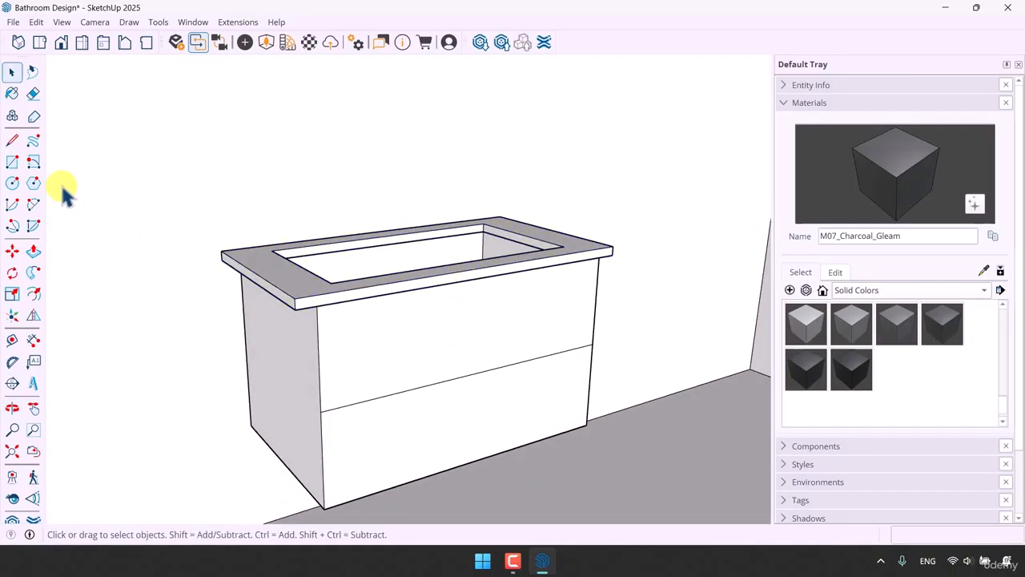
Draw a rectangle over the upper half of the vanity's front face as a drawer front
{"action": "left_click", "coordinate": [13, 166]}
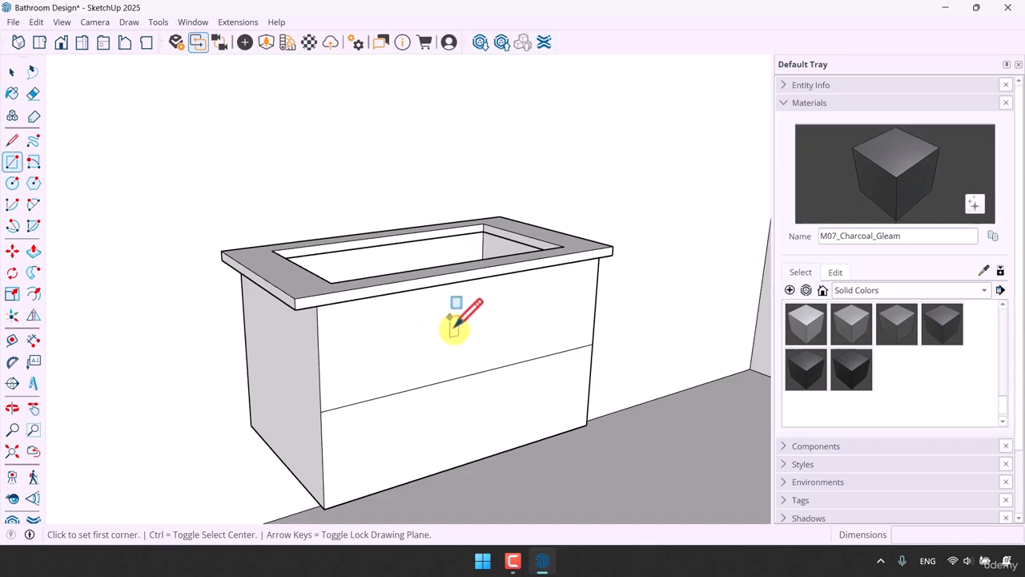
{"action": "left_click", "coordinate": [321, 411]}
{"action": "left_click", "coordinate": [597, 260]}
{"action": "key", "text": "space"}
Turn the upper drawer-front rectangle into a component that replaces the selection, keeping the default definition settings
{"action": "left_click", "coordinate": [550, 304]}
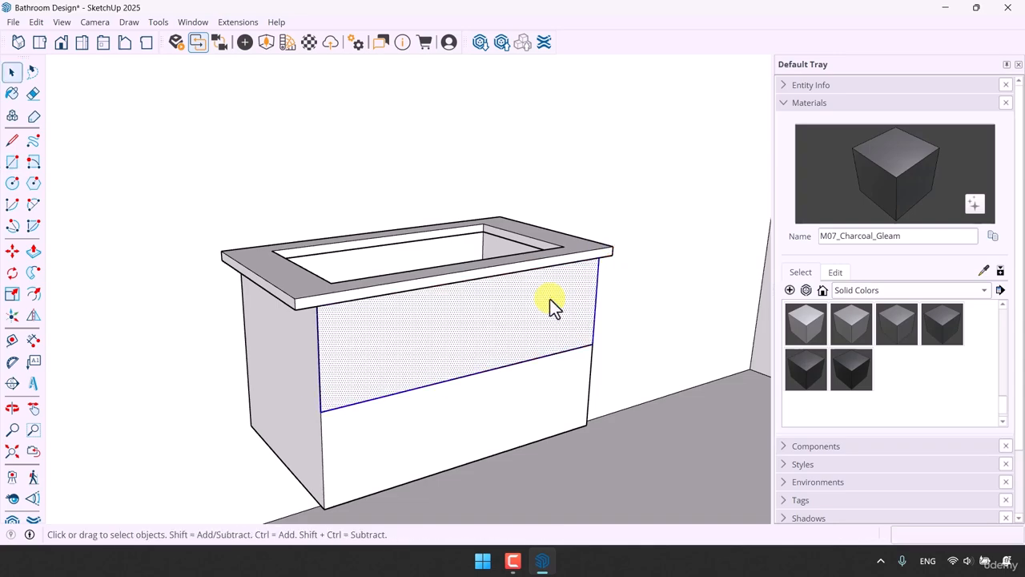
{"action": "right_click", "coordinate": [551, 299]}
{"action": "key", "text": "Escape"}
{"action": "left_click", "coordinate": [602, 417]}
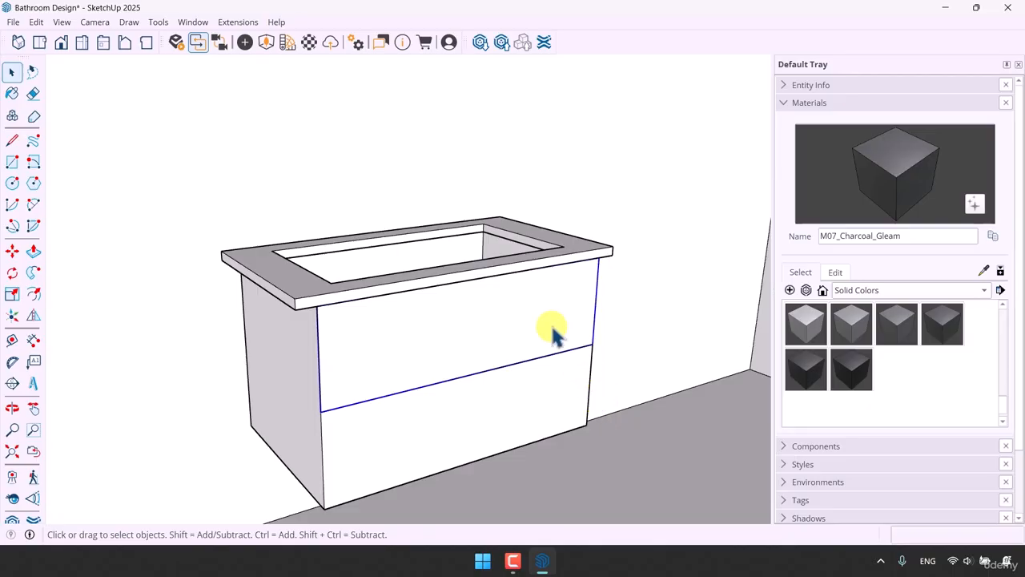
{"action": "left_click", "coordinate": [545, 323]}
{"action": "right_click", "coordinate": [545, 322]}
{"action": "left_click", "coordinate": [582, 426]}
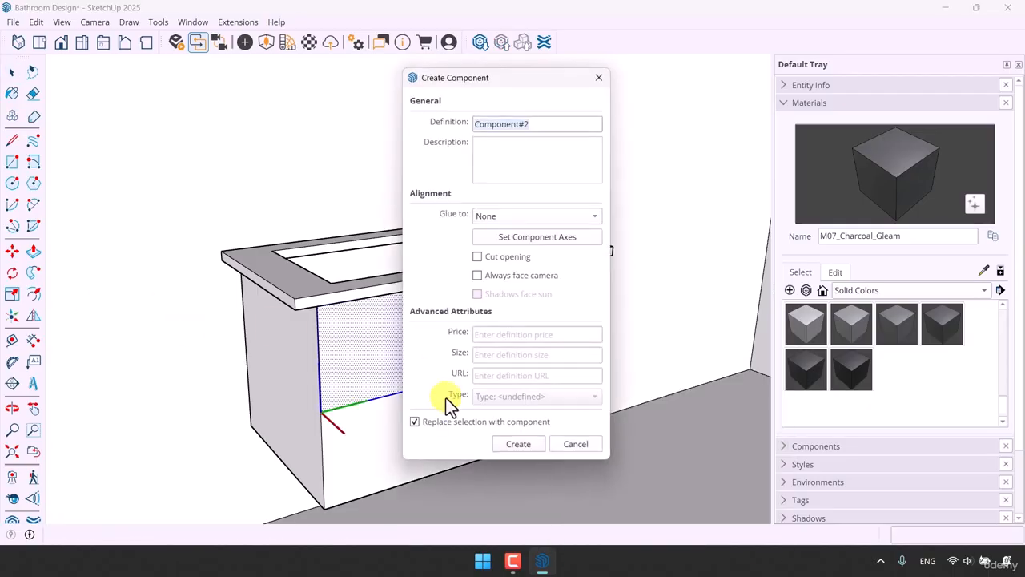
{"action": "left_click", "coordinate": [516, 444]}
Copy the drawer-front component straight down onto the lower half of the vanity's front
{"action": "left_click", "coordinate": [12, 251]}
{"action": "key", "text": "ctrl"}
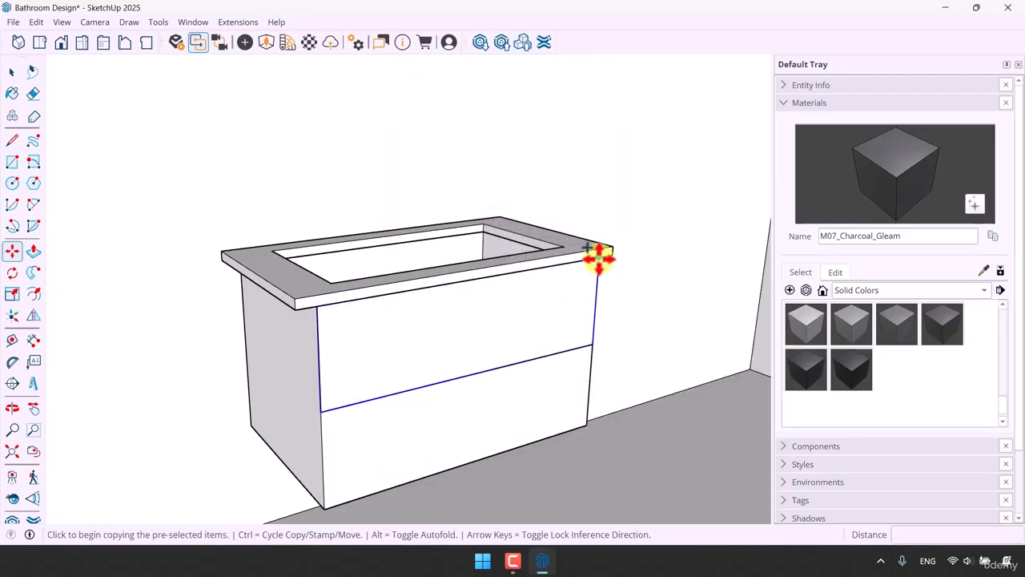
{"action": "left_click", "coordinate": [598, 258]}
{"action": "left_click", "coordinate": [594, 350]}
{"action": "key", "text": "space"}
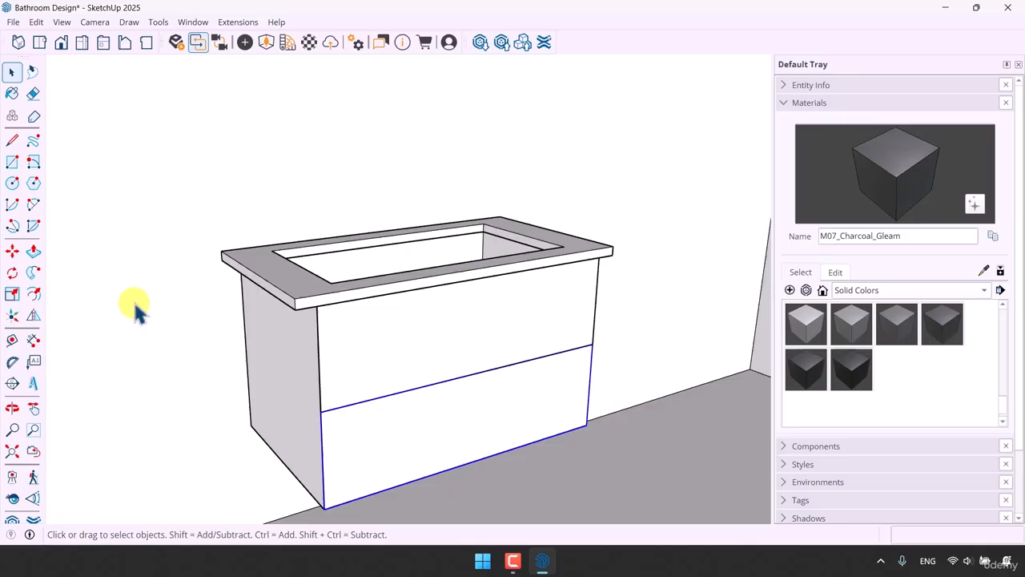
Open the lower drawer-front component for editing and extrude its face 0.01 m outward
{"action": "key", "text": "x"}
{"action": "left_click", "coordinate": [32, 251]}
{"action": "scroll", "coordinate": [565, 348], "scroll_direction": "up", "scroll_amount": 10}
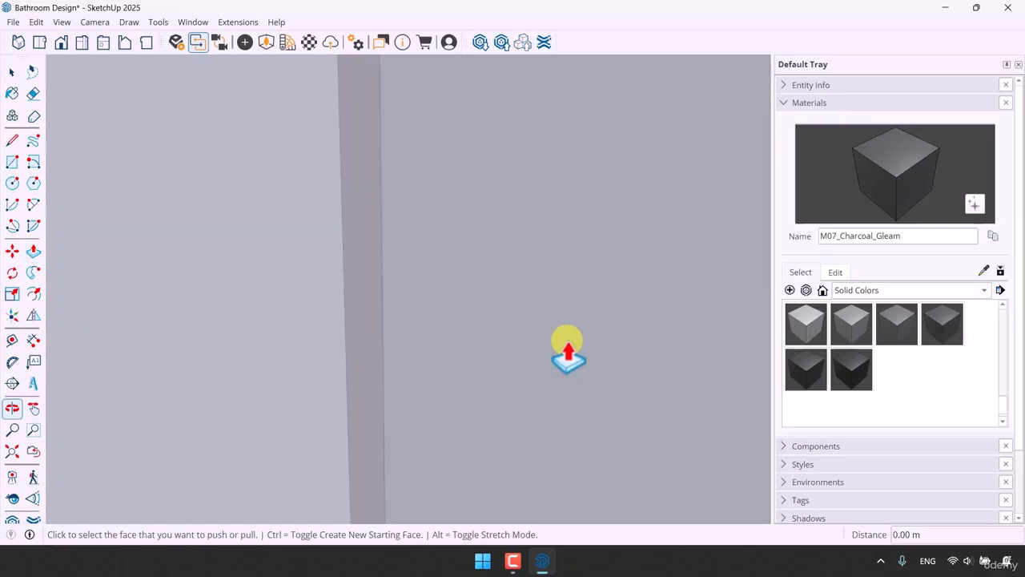
{"action": "scroll", "coordinate": [533, 352], "scroll_direction": "down", "scroll_amount": 10}
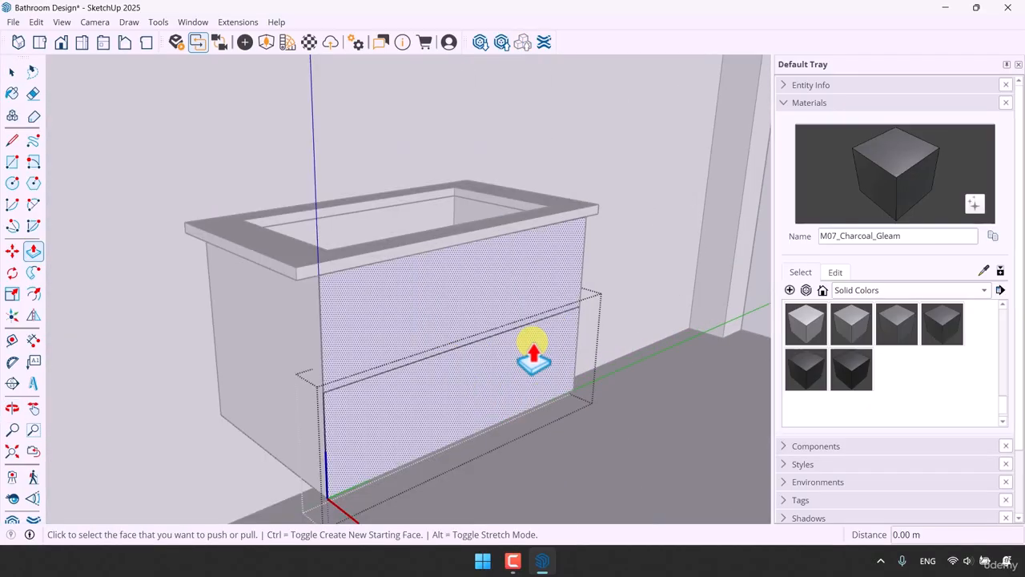
{"action": "left_click", "coordinate": [535, 354]}
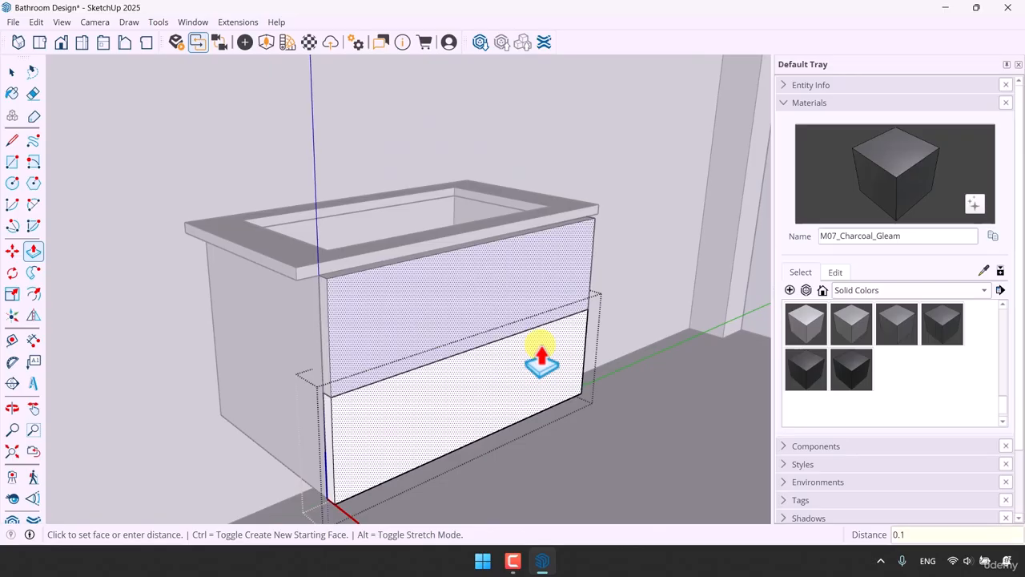
{"action": "type", "text": "0.1"}
{"action": "key", "text": "Return"}
{"action": "type", "text": "0.0"}
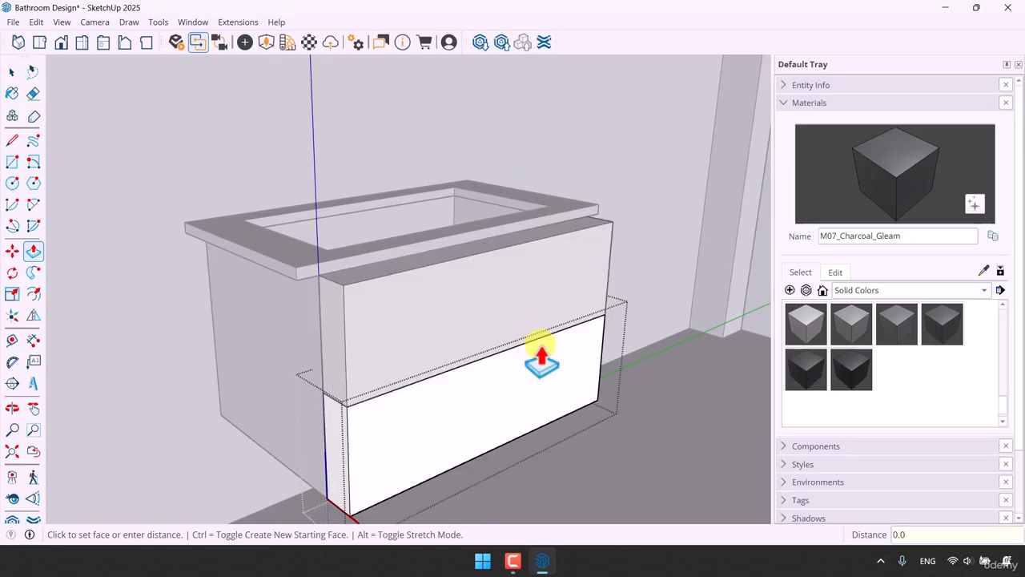
{"action": "type", "text": "1"}
{"action": "key", "text": "Return"}
Push the top face of the lower drawer-front component down 0.01 m to leave a gap between the drawers
{"action": "scroll", "coordinate": [398, 436], "scroll_direction": "up", "scroll_amount": 2}
{"action": "middle_click_drag", "start_coordinate": [396, 437], "coordinate": [464, 440]}
{"action": "key", "text": "space"}
{"action": "left_click", "coordinate": [32, 251]}
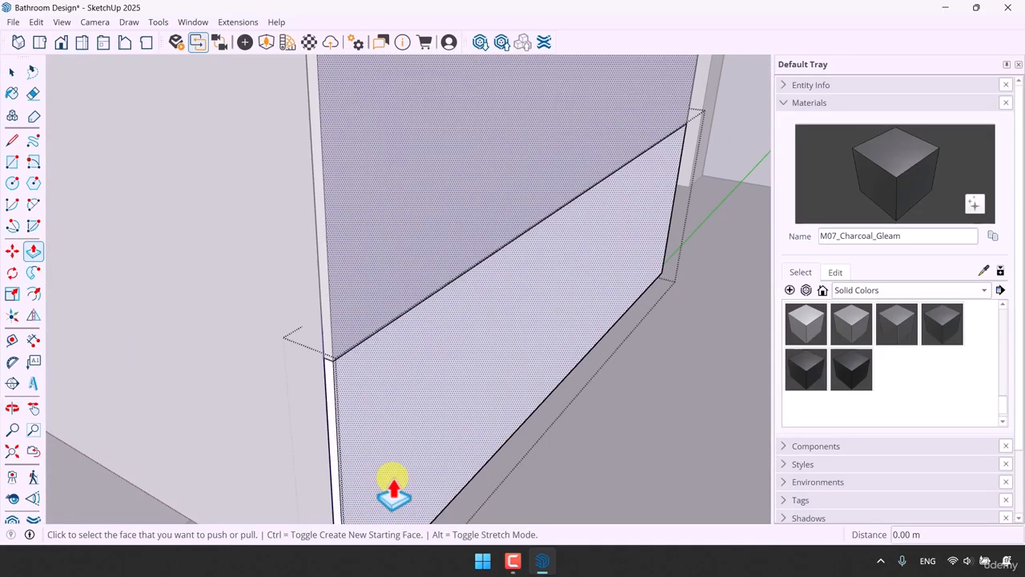
{"action": "left_click", "coordinate": [338, 365]}
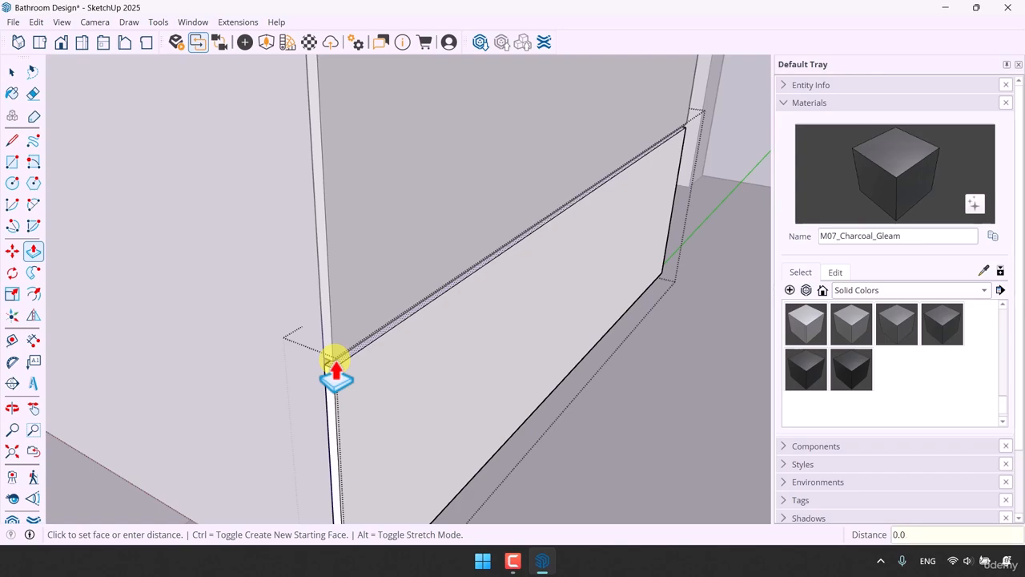
{"action": "left_click", "coordinate": [335, 362]}
{"action": "middle_click_drag", "start_coordinate": [355, 370], "coordinate": [187, 385]}
{"action": "scroll", "coordinate": [370, 347], "scroll_direction": "down", "scroll_amount": 5}
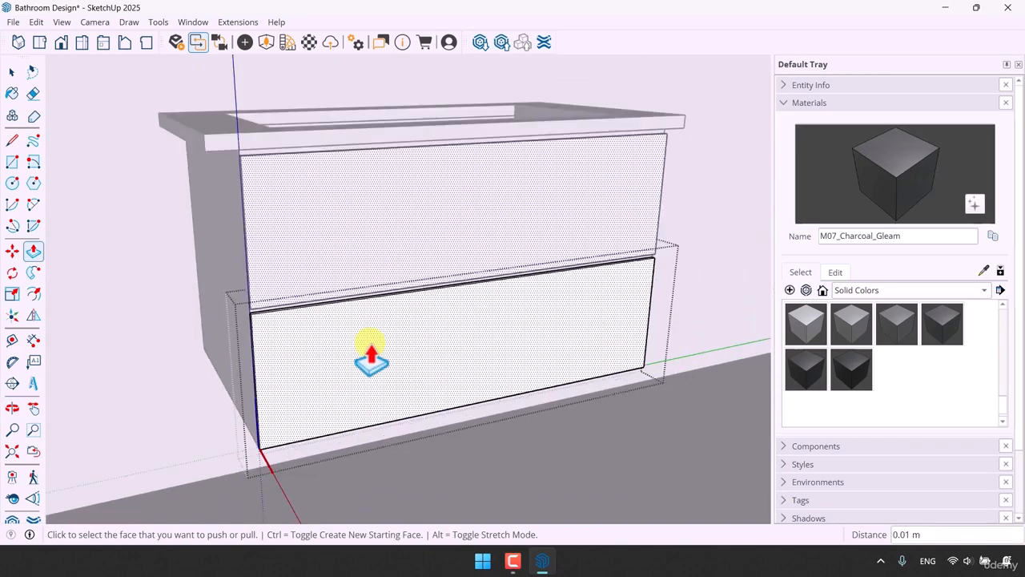
Copy the upper front edge of the lower drawer front 0.02 m straight down across its face
{"action": "key", "text": "space"}
{"action": "middle_click_drag", "start_coordinate": [371, 348], "coordinate": [393, 322]}
{"action": "scroll", "coordinate": [304, 310], "scroll_direction": "up", "scroll_amount": 4}
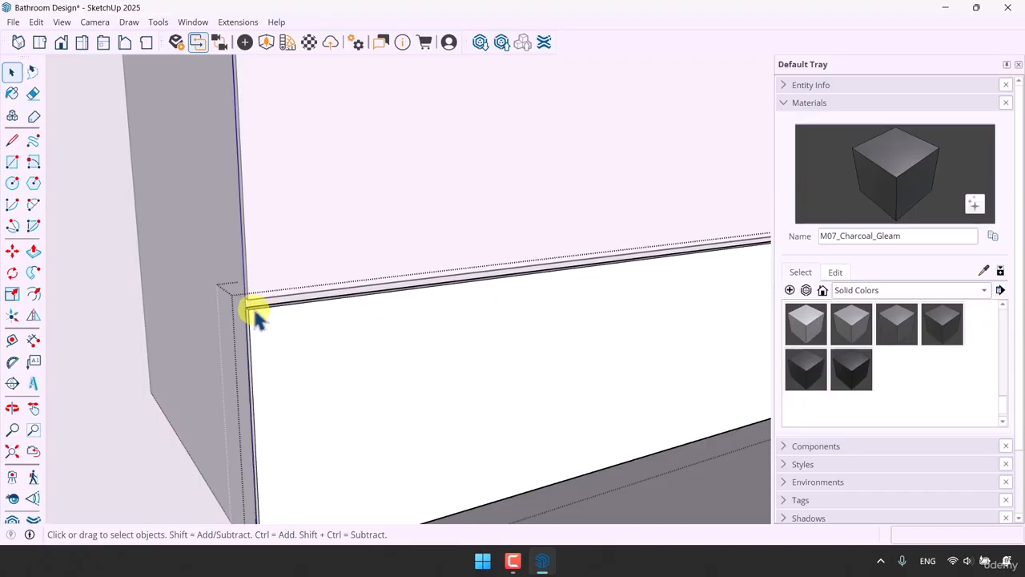
{"action": "left_click", "coordinate": [12, 250]}
{"action": "scroll", "coordinate": [402, 288], "scroll_direction": "down", "scroll_amount": 3}
{"action": "scroll", "coordinate": [432, 260], "scroll_direction": "up", "scroll_amount": 3}
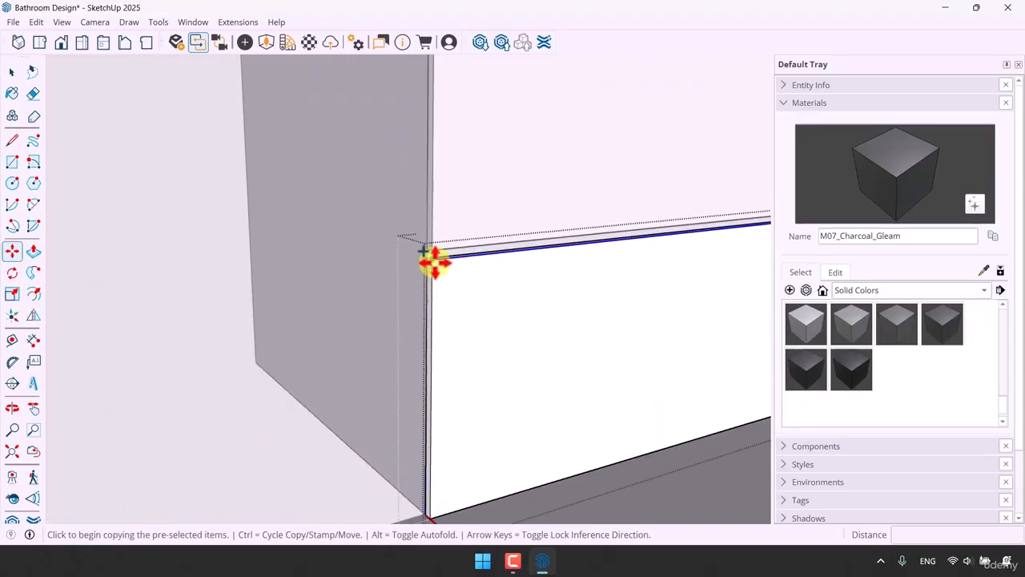
{"action": "left_click", "coordinate": [433, 261]}
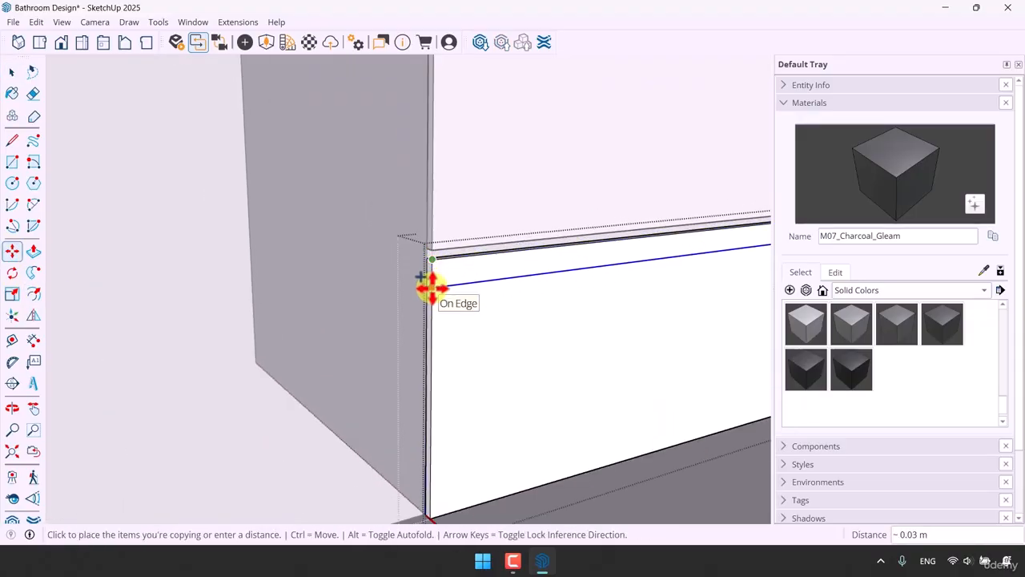
{"action": "type", "text": "0.02"}
{"action": "key", "text": "Return"}
Copy the new horizontal edge another 0.02 m down to outline a handle strip on the drawer front
{"action": "key", "text": "ctrl"}
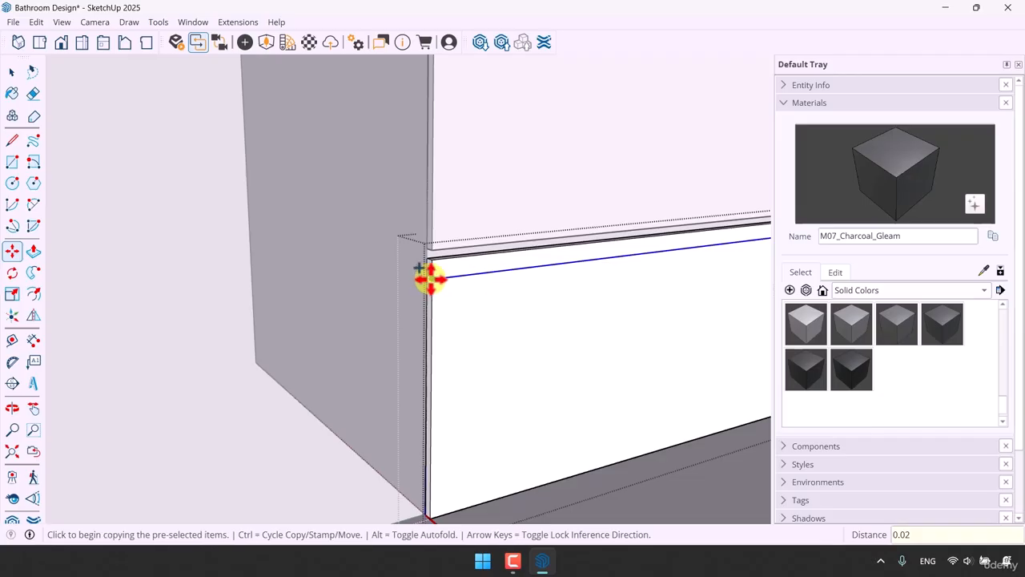
{"action": "left_click", "coordinate": [430, 276]}
{"action": "type", "text": "0."}
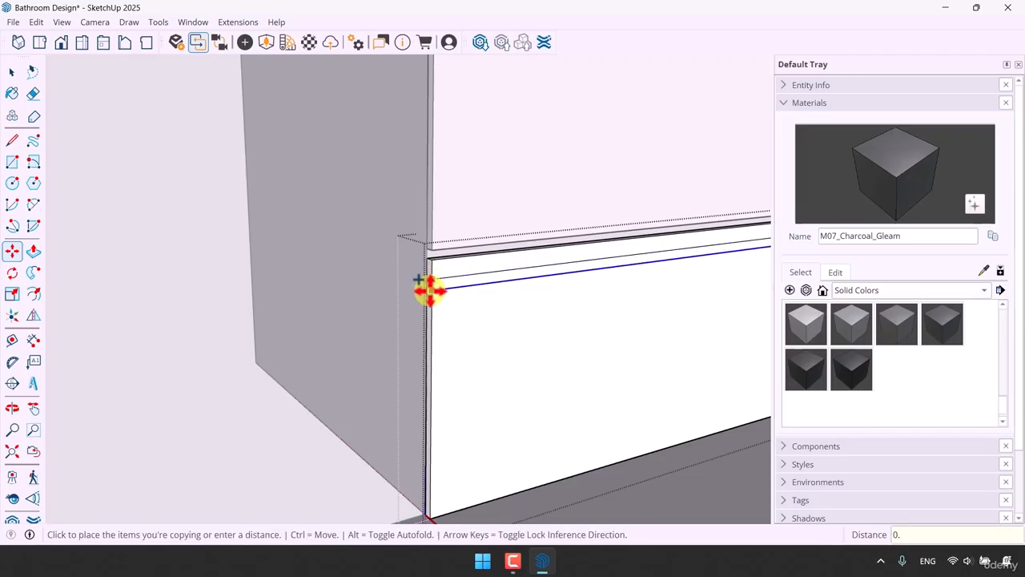
{"action": "type", "text": "2"}
{"action": "key", "text": "Return"}
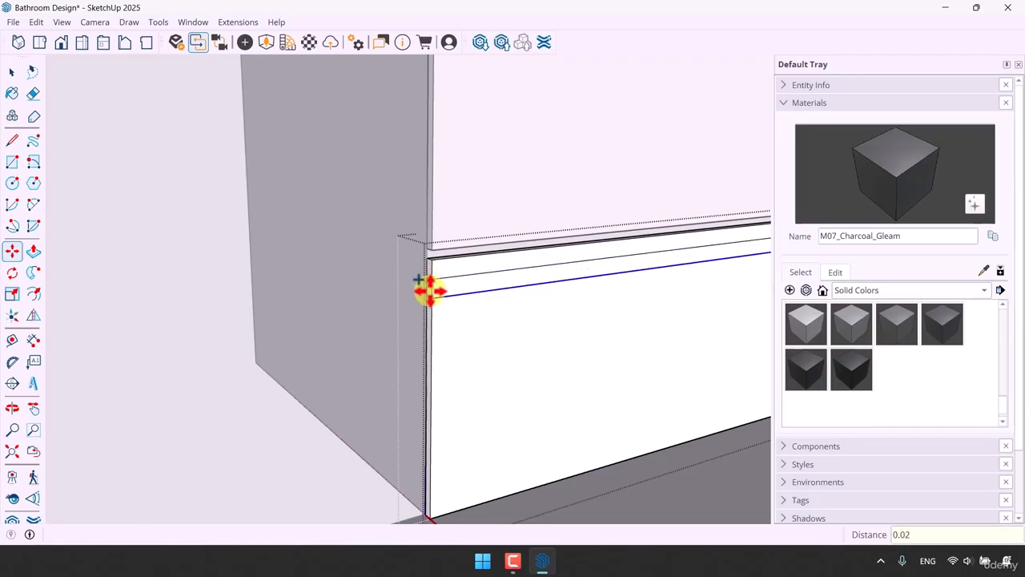
Recess the strip between the two copied edges as a handle groove and leave the drawer-front component
{"action": "left_click", "coordinate": [33, 251]}
{"action": "scroll", "coordinate": [447, 293], "scroll_direction": "up", "scroll_amount": 1}
{"action": "scroll", "coordinate": [447, 292], "scroll_direction": "up", "scroll_amount": 1}
{"action": "left_click", "coordinate": [448, 294]}
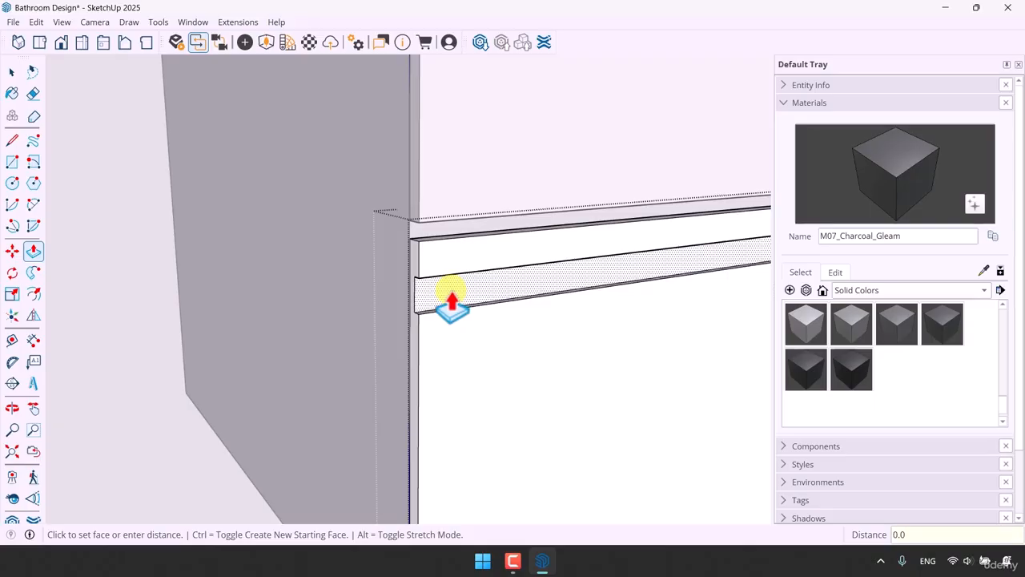
{"action": "key", "text": "Return"}
{"action": "key", "text": "space"}
{"action": "middle_click_drag", "start_coordinate": [451, 293], "coordinate": [405, 507]}
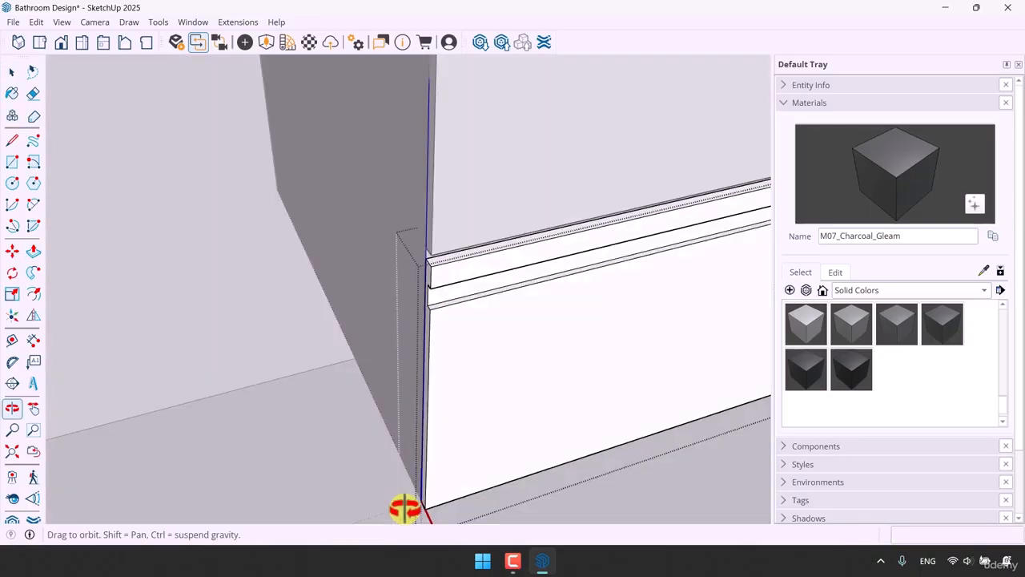
{"action": "scroll", "coordinate": [384, 407], "scroll_direction": "down", "scroll_amount": 8}
{"action": "key", "text": "Escape"}
Place vertical guides on the wall behind the vanity, aligned with the left and right ends of the countertop
{"action": "scroll", "coordinate": [394, 399], "scroll_direction": "down", "scroll_amount": 3}
{"action": "middle_click_drag", "start_coordinate": [394, 399], "coordinate": [447, 366]}
{"action": "scroll", "coordinate": [447, 366], "scroll_direction": "up", "scroll_amount": 4}
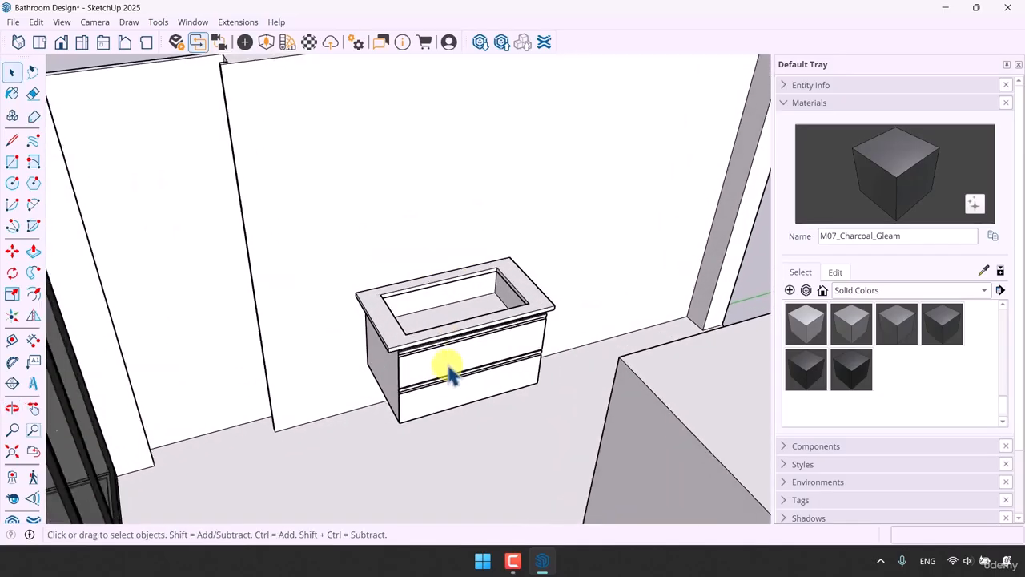
{"action": "middle_click_drag", "start_coordinate": [451, 435], "coordinate": [435, 507]}
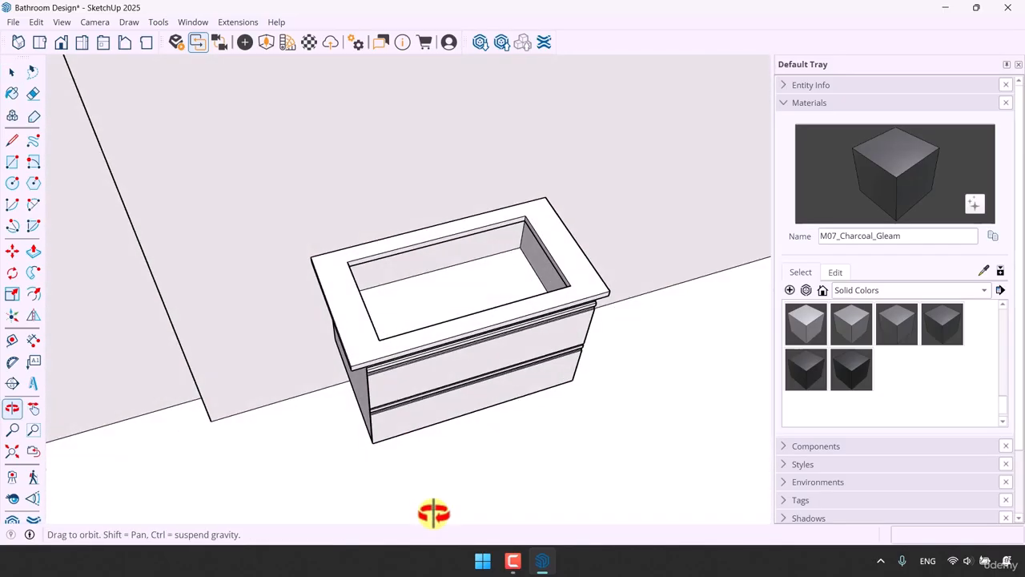
{"action": "scroll", "coordinate": [443, 376], "scroll_direction": "down", "scroll_amount": 4}
{"action": "middle_click_drag", "start_coordinate": [443, 376], "coordinate": [434, 286]}
{"action": "scroll", "coordinate": [435, 286], "scroll_direction": "up", "scroll_amount": 3}
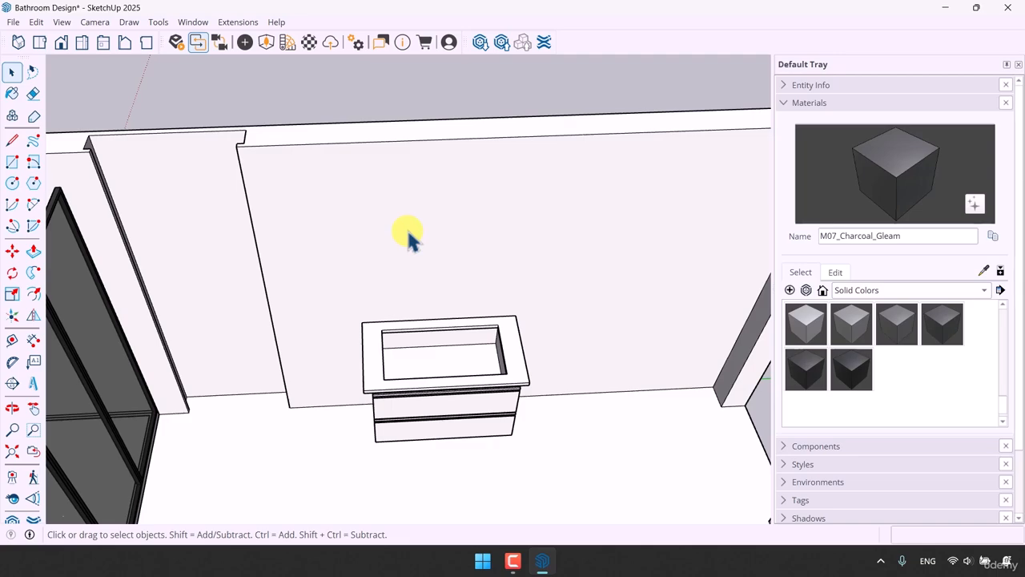
{"action": "scroll", "coordinate": [409, 236], "scroll_direction": "up", "scroll_amount": 4}
{"action": "left_click", "coordinate": [12, 340]}
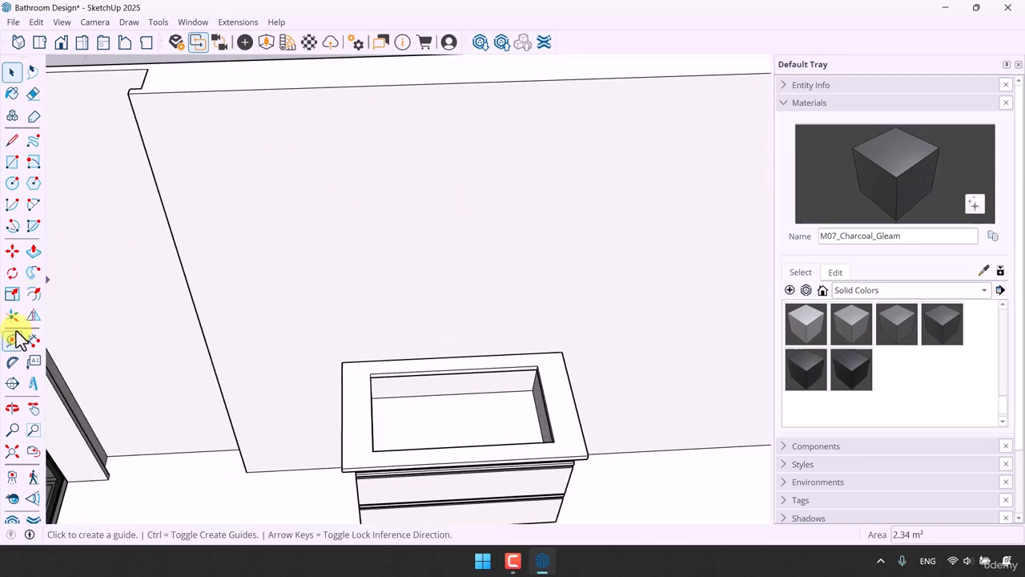
{"action": "left_click", "coordinate": [154, 150]}
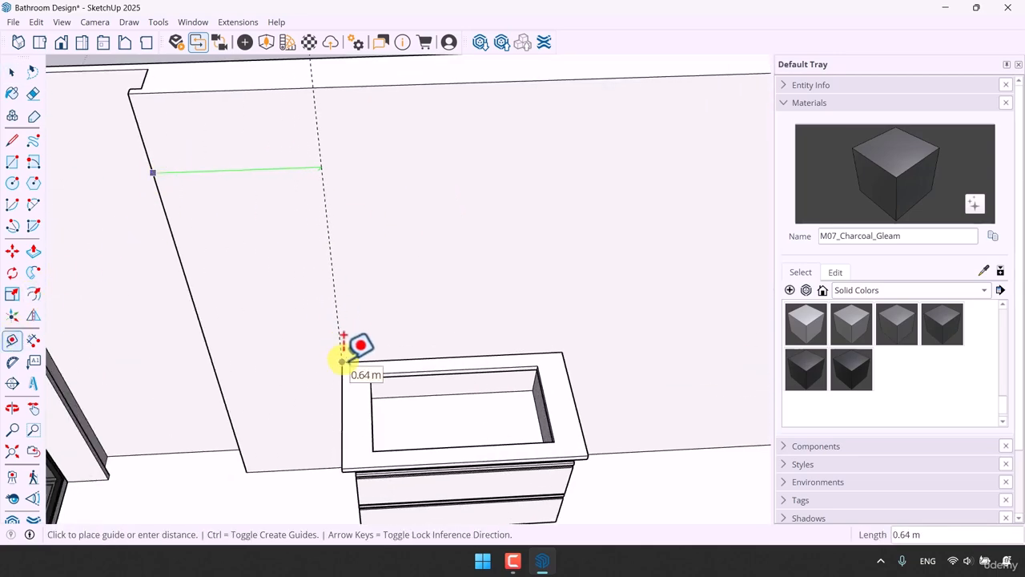
{"action": "left_click", "coordinate": [343, 337]}
{"action": "left_click", "coordinate": [333, 269]}
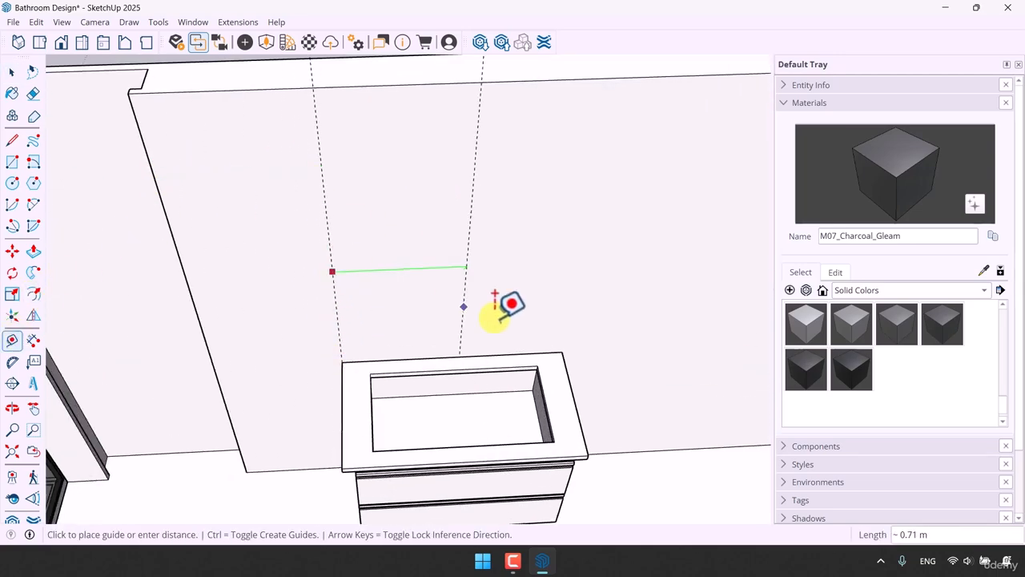
{"action": "left_click", "coordinate": [560, 343]}
Place a horizontal guide on the wall 0.14 m above the countertop's back edge
{"action": "middle_click_drag", "start_coordinate": [472, 374], "coordinate": [545, 338]}
{"action": "left_click", "coordinate": [541, 334]}
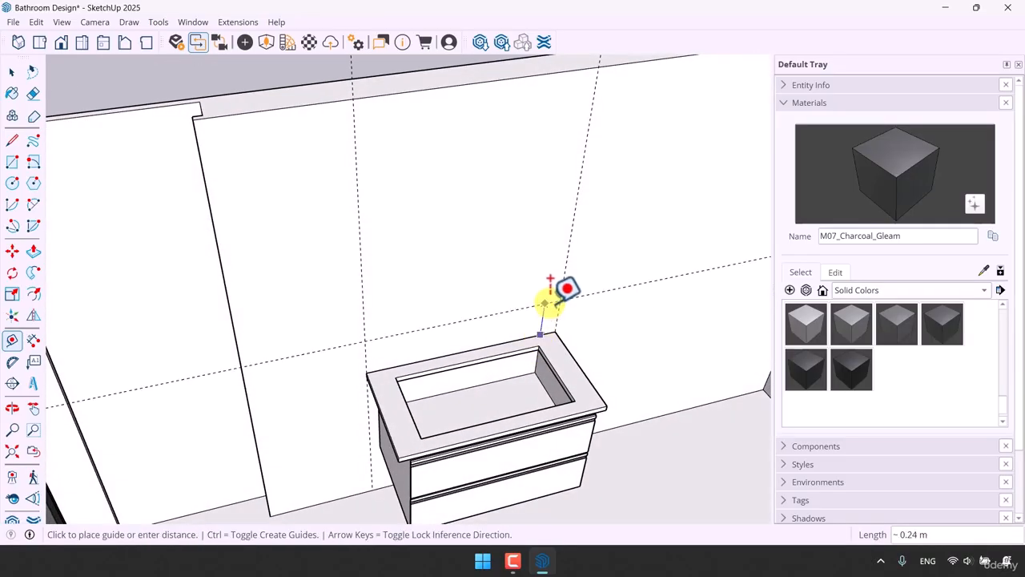
{"action": "type", "text": "0.14"}
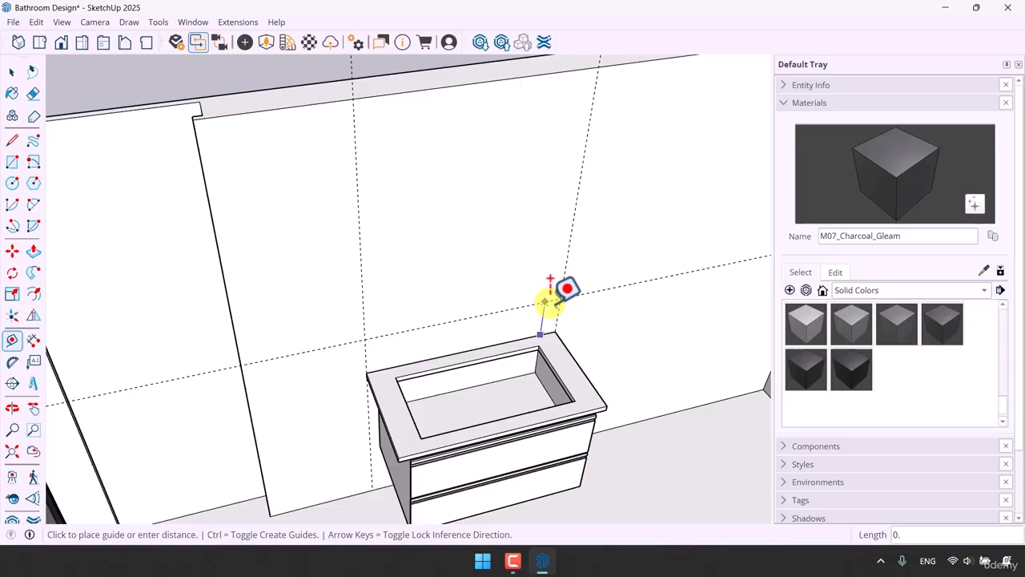
{"action": "type", "text": "14"}
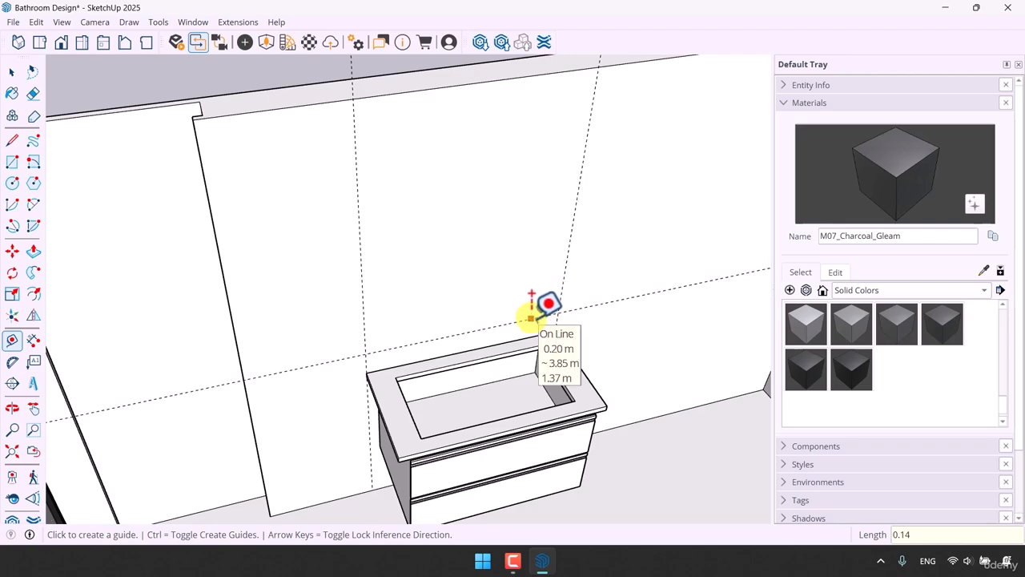
Place a second horizontal guide on the wall about 1 m above the lower horizontal guide
{"action": "left_click", "coordinate": [531, 318]}
{"action": "scroll", "coordinate": [533, 240], "scroll_direction": "down", "scroll_amount": 3}
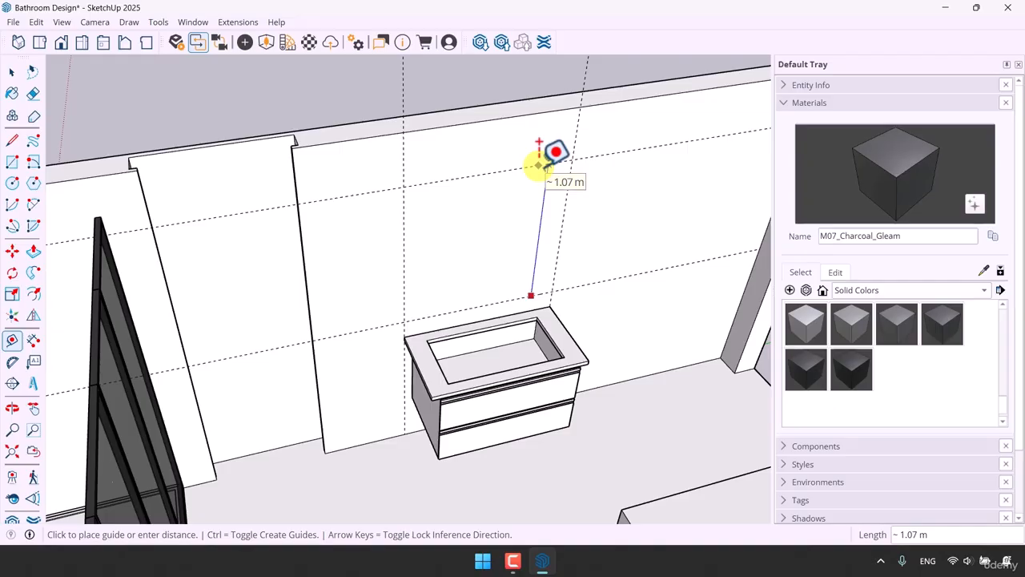
{"action": "type", "text": "1.5"}
{"action": "key", "text": "Return"}
Place a vertical guide 0.2 m inward from the guide at the countertop's left end
{"action": "middle_click_drag", "start_coordinate": [550, 160], "coordinate": [489, 288]}
{"action": "scroll", "coordinate": [428, 259], "scroll_direction": "up", "scroll_amount": 1}
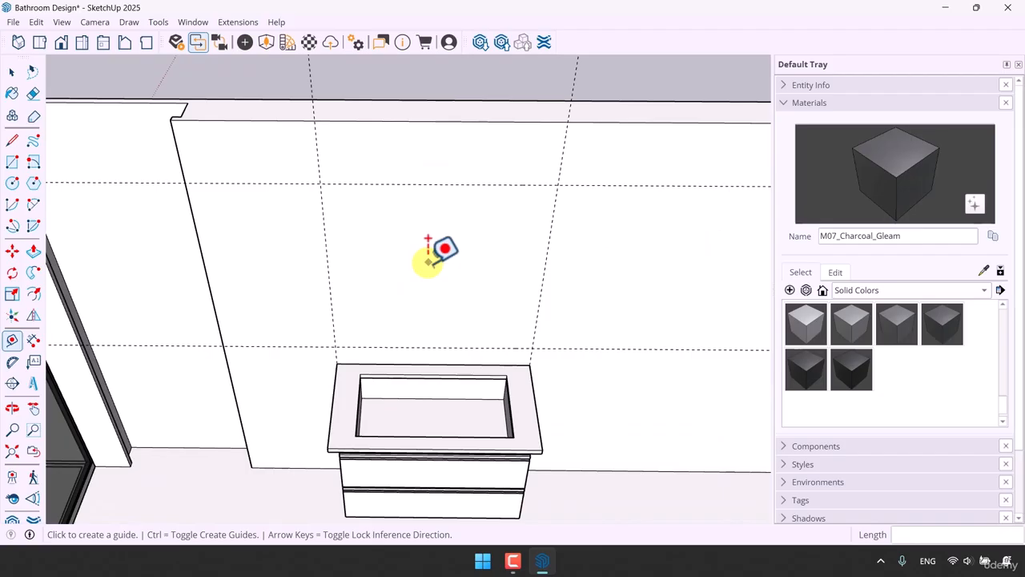
{"action": "left_click", "coordinate": [323, 221]}
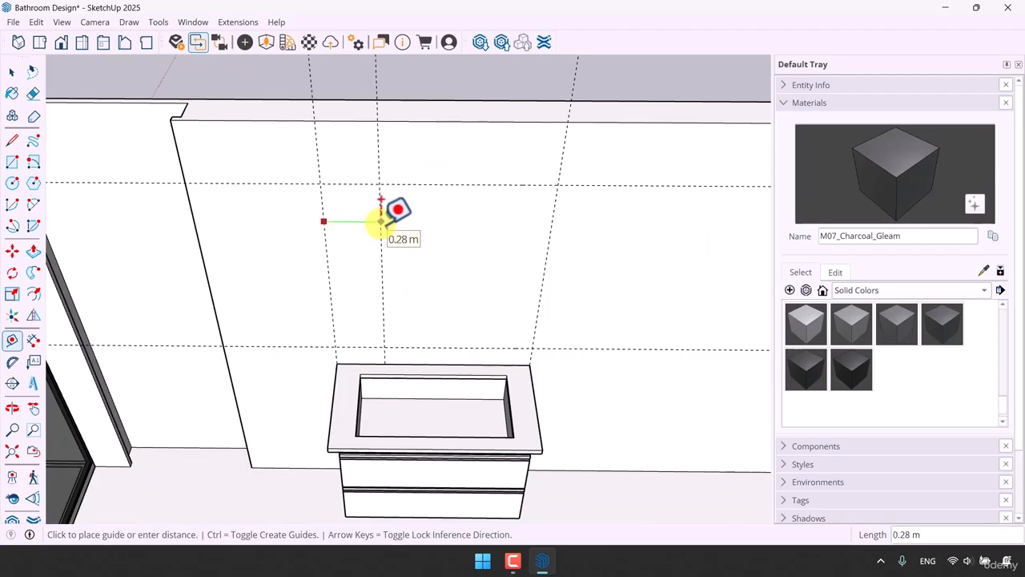
{"action": "type", "text": "0.2"}
{"action": "key", "text": "Return"}
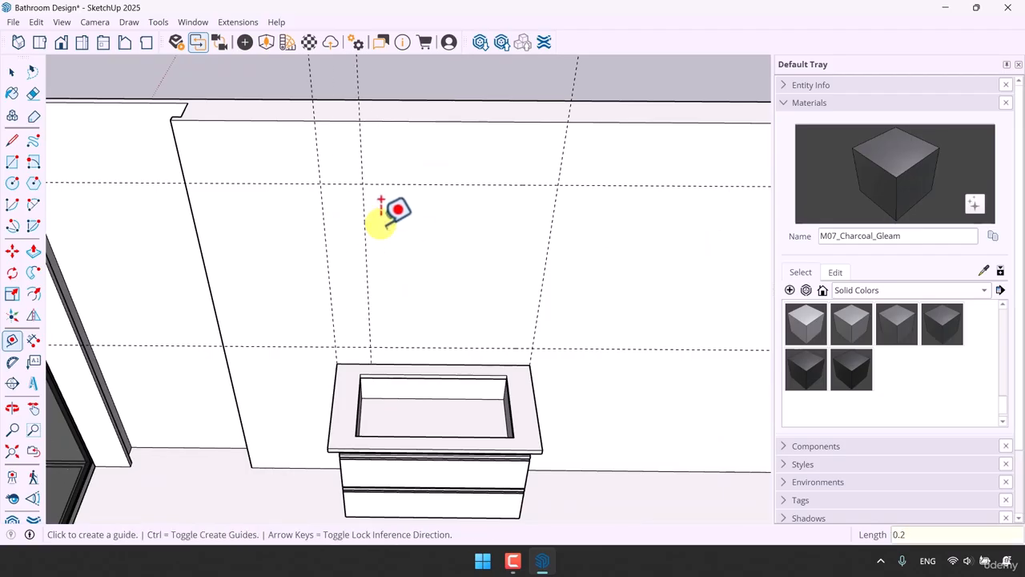
Place vertical guides 0.3 m inward from the right end guide and 0.1 m inward from the left inner guide
{"action": "left_click", "coordinate": [546, 260]}
{"action": "type", "text": "0."}
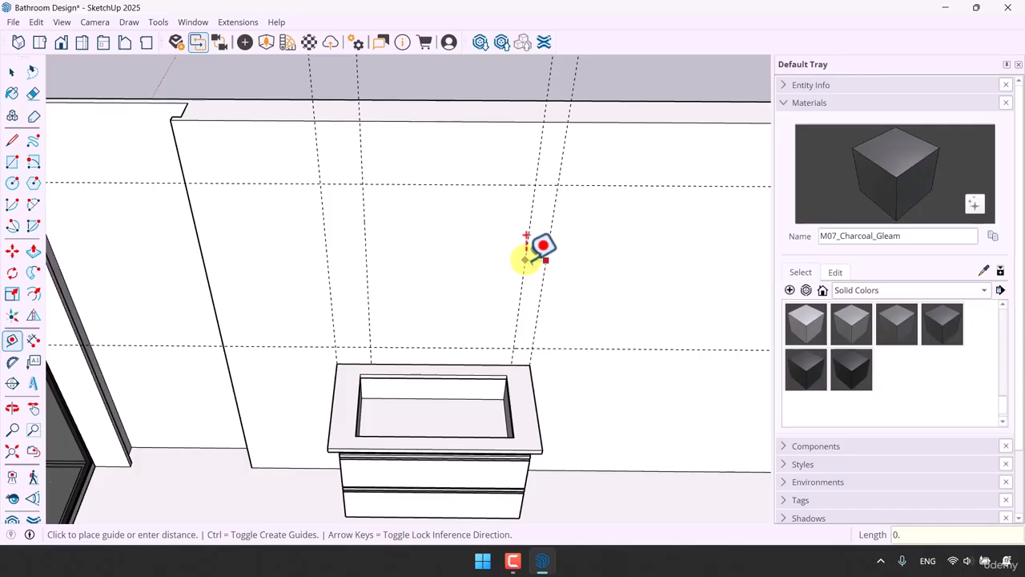
{"action": "type", "text": "2"}
{"action": "key", "text": "Return"}
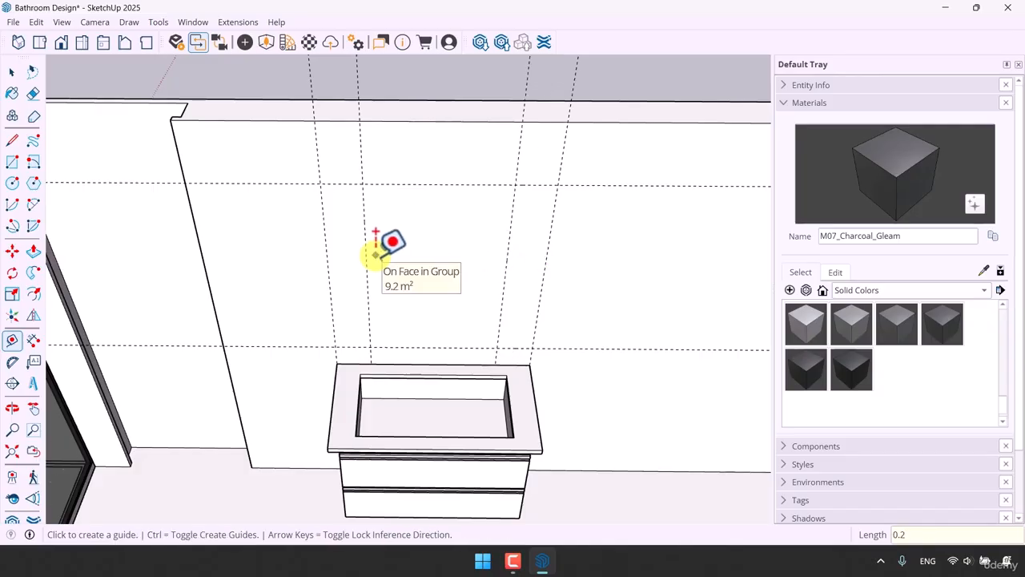
{"action": "type", "text": "0.3"}
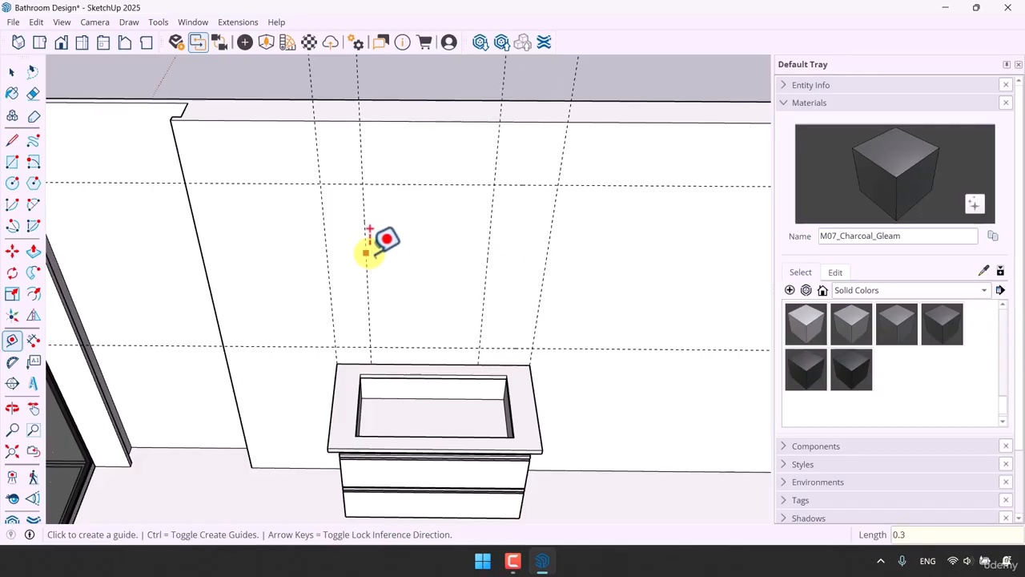
{"action": "left_click", "coordinate": [366, 252]}
{"action": "key", "text": "Escape"}
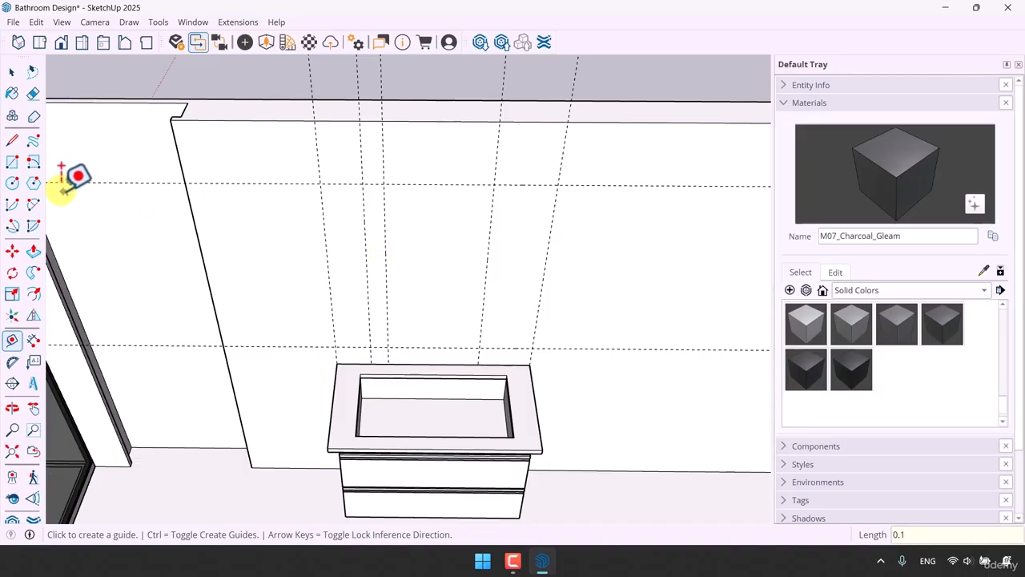
Draw a rectangle on the wall above the vanity between the innermost vertical guides and the two horizontal guides
{"action": "left_click", "coordinate": [12, 162]}
{"action": "left_click", "coordinate": [384, 186]}
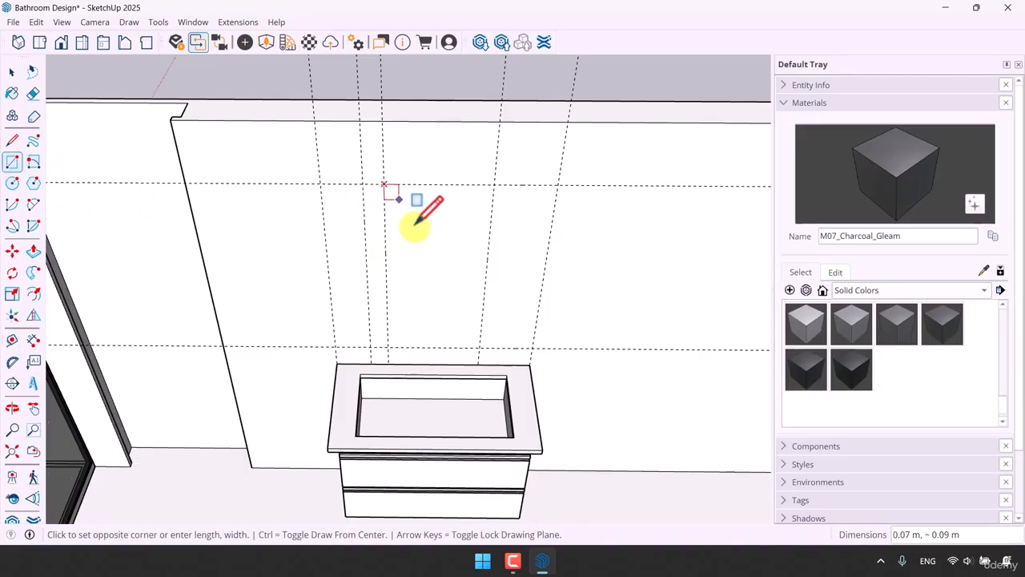
{"action": "left_click", "coordinate": [481, 348]}
{"action": "middle_click_drag", "start_coordinate": [385, 309], "coordinate": [499, 309]}
{"action": "key", "text": "space"}
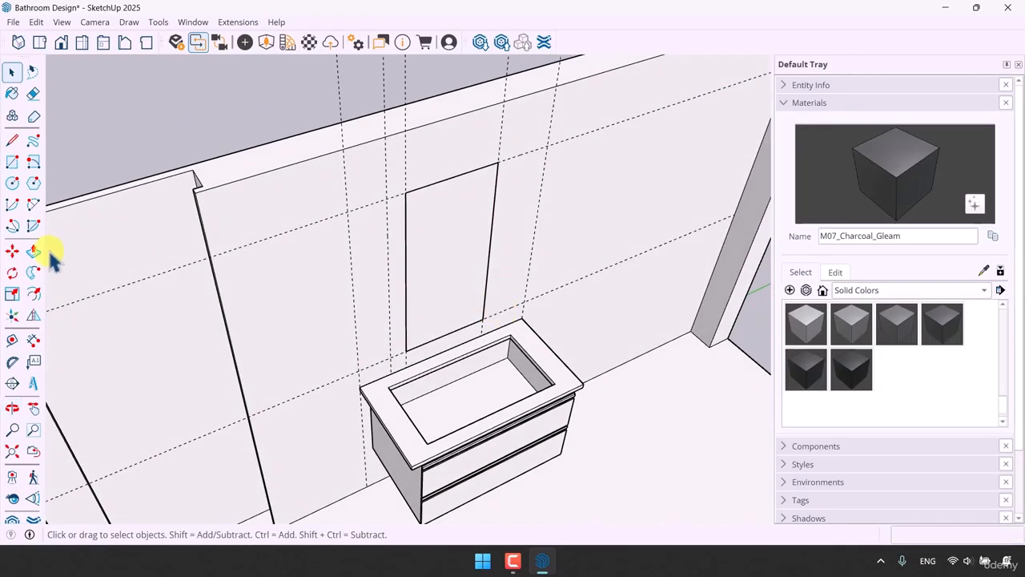
Extrude the wall rectangle above the vanity 0.02 m outward into a thin panel
{"action": "left_click", "coordinate": [33, 251]}
{"action": "scroll", "coordinate": [424, 206], "scroll_direction": "up", "scroll_amount": 3}
{"action": "left_click", "coordinate": [432, 193]}
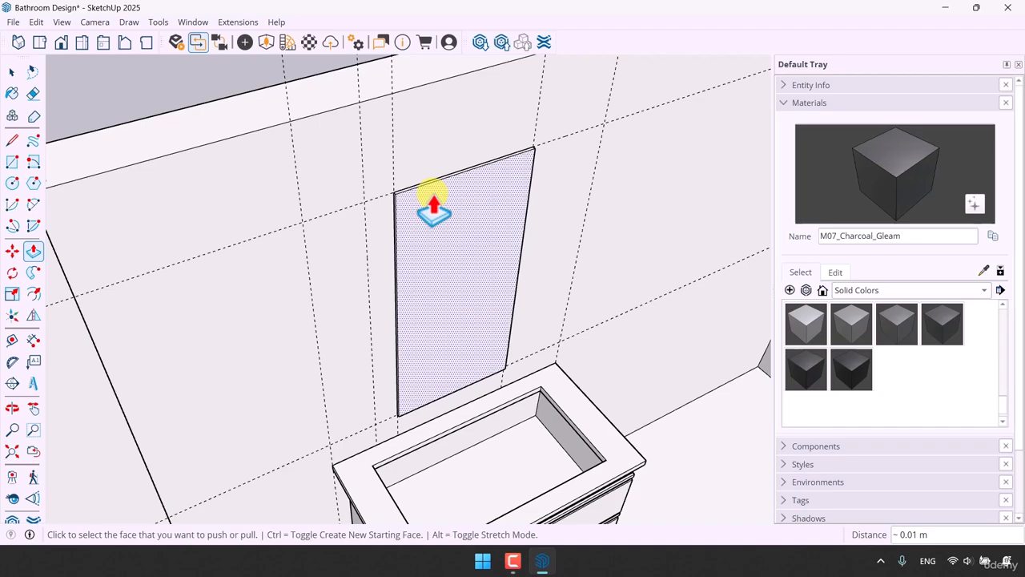
{"action": "left_click", "coordinate": [434, 215]}
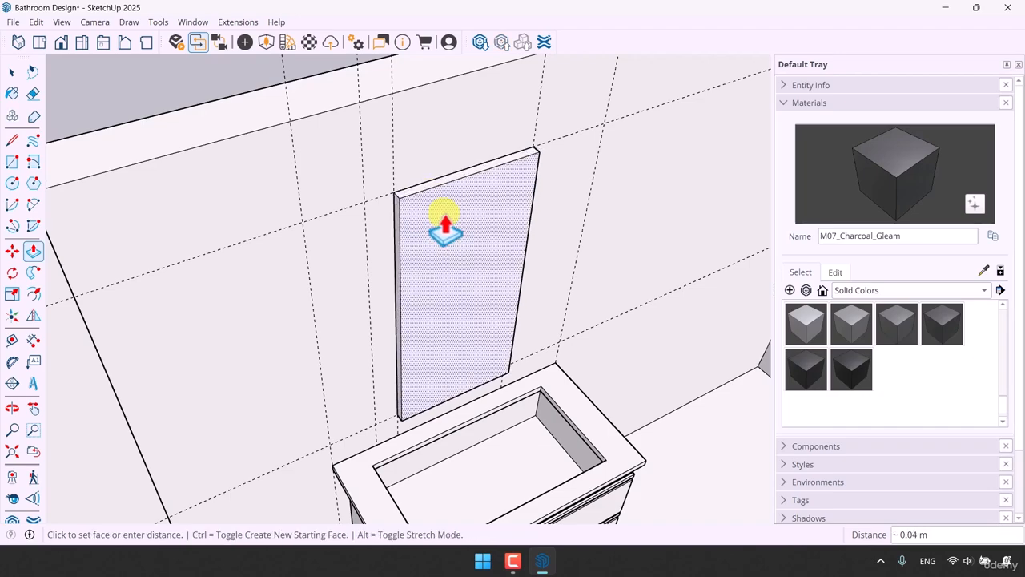
{"action": "type", "text": "0.01"}
{"action": "key", "text": "Return"}
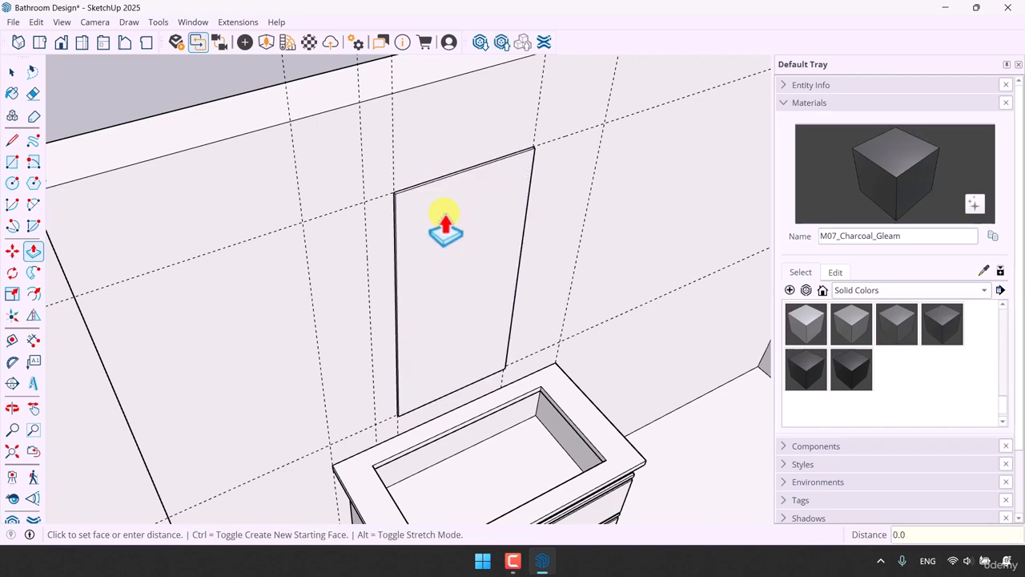
{"action": "type", "text": "2"}
{"action": "key", "text": "Return"}
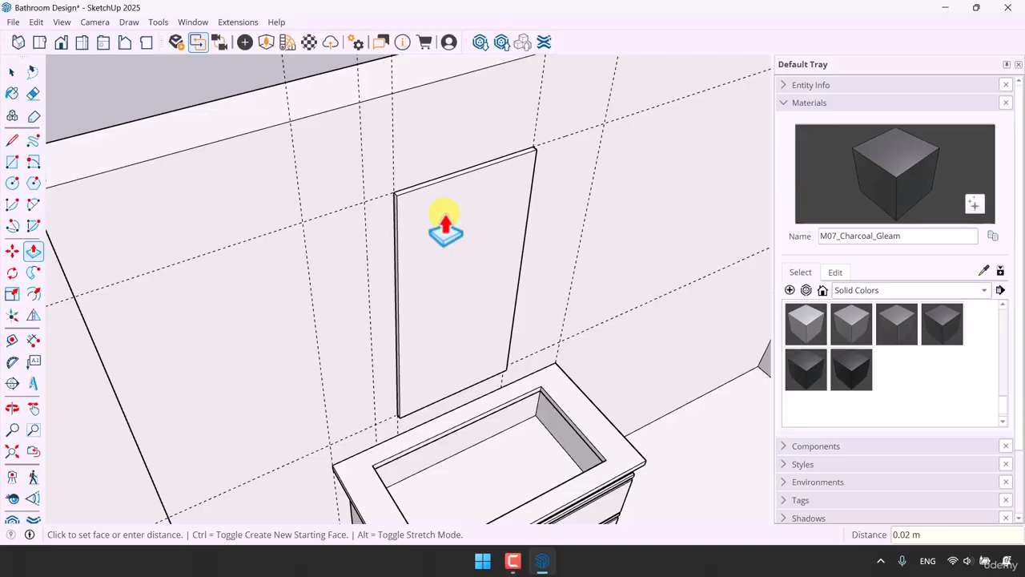
{"action": "key", "text": "space"}
Offset the wall panel's front face outline 0.01 m inward to form a thin frame border
{"action": "left_click", "coordinate": [32, 294]}
{"action": "scroll", "coordinate": [457, 244], "scroll_direction": "up", "scroll_amount": 2}
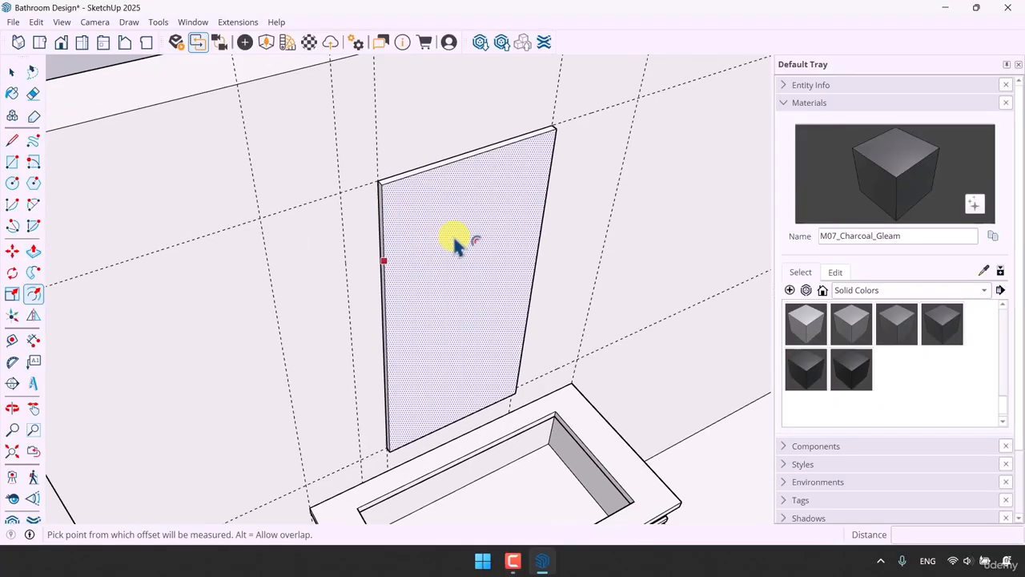
{"action": "scroll", "coordinate": [455, 240], "scroll_direction": "up", "scroll_amount": 1}
{"action": "left_click", "coordinate": [400, 219]}
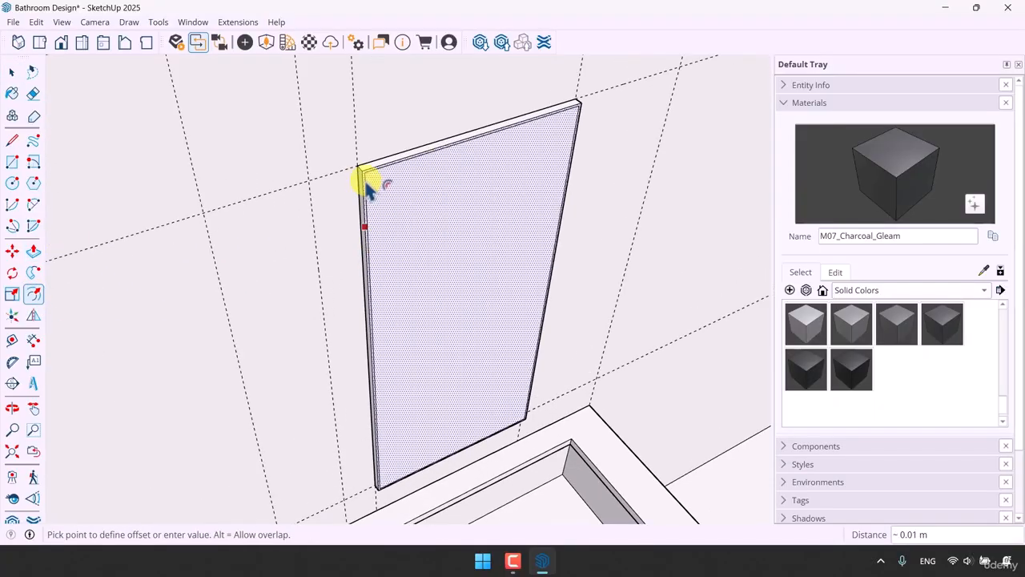
{"action": "left_click", "coordinate": [368, 187]}
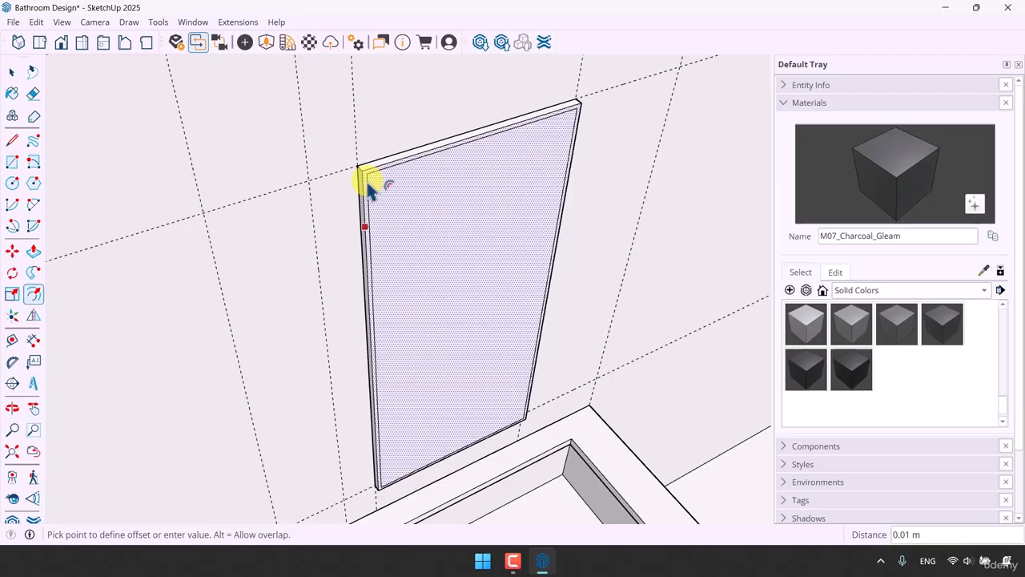
{"action": "key", "text": "space"}
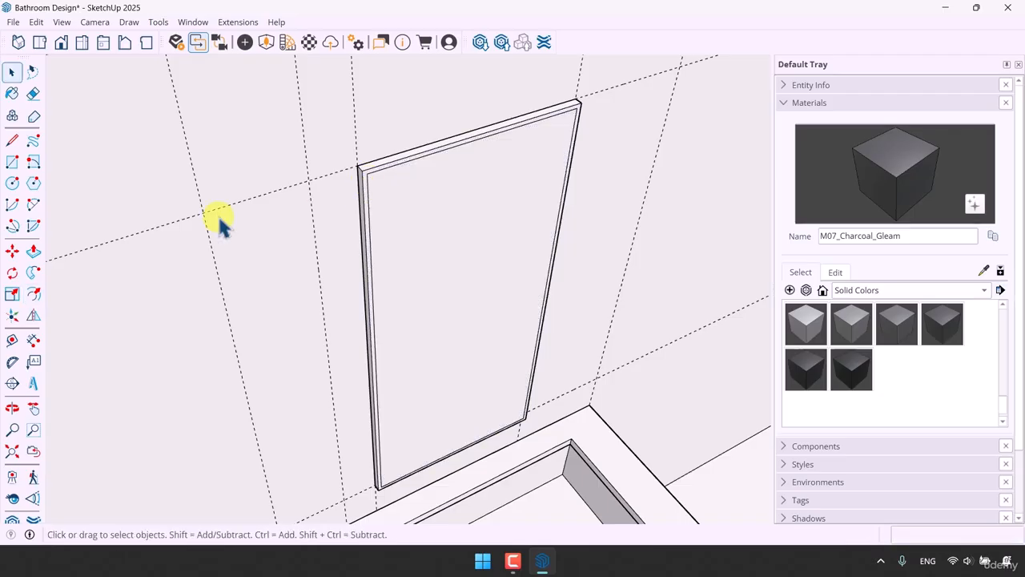
Push the panel's inner face about 0.01 m inward to recess it behind the frame
{"action": "left_click", "coordinate": [33, 251]}
{"action": "scroll", "coordinate": [444, 223], "scroll_direction": "up", "scroll_amount": 2}
{"action": "left_click", "coordinate": [479, 218]}
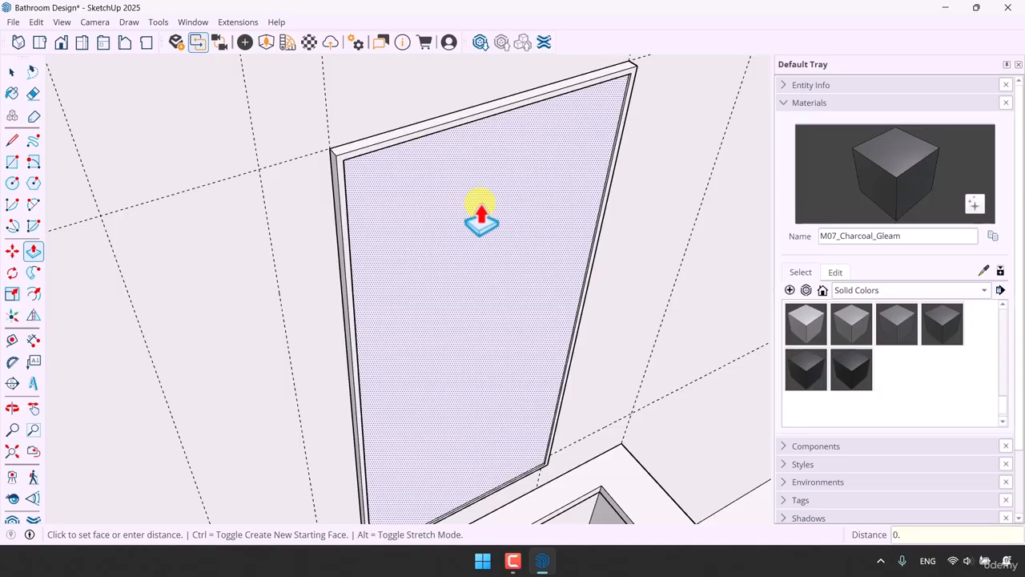
{"action": "key", "text": "Return"}
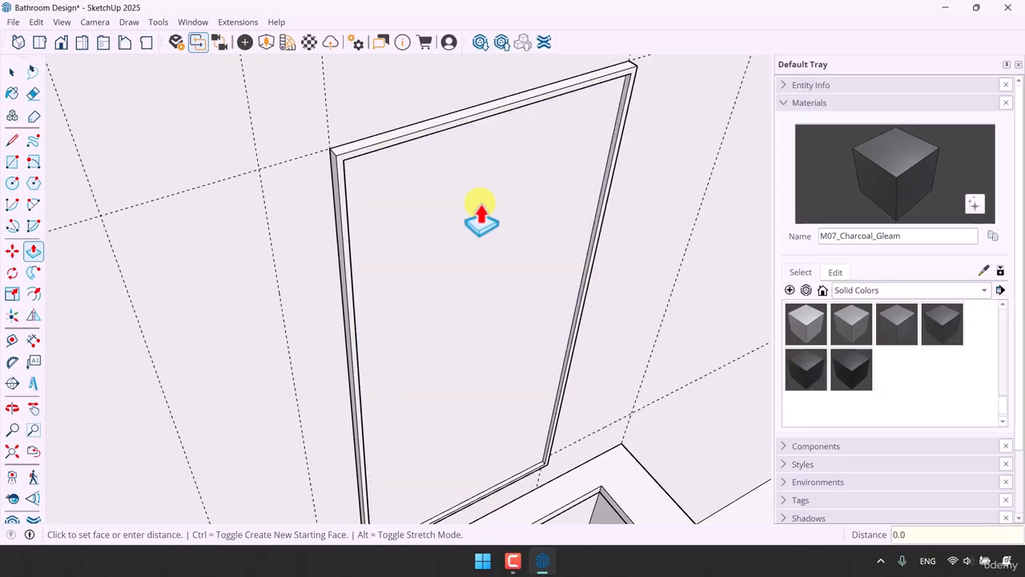
{"action": "key", "text": "Return"}
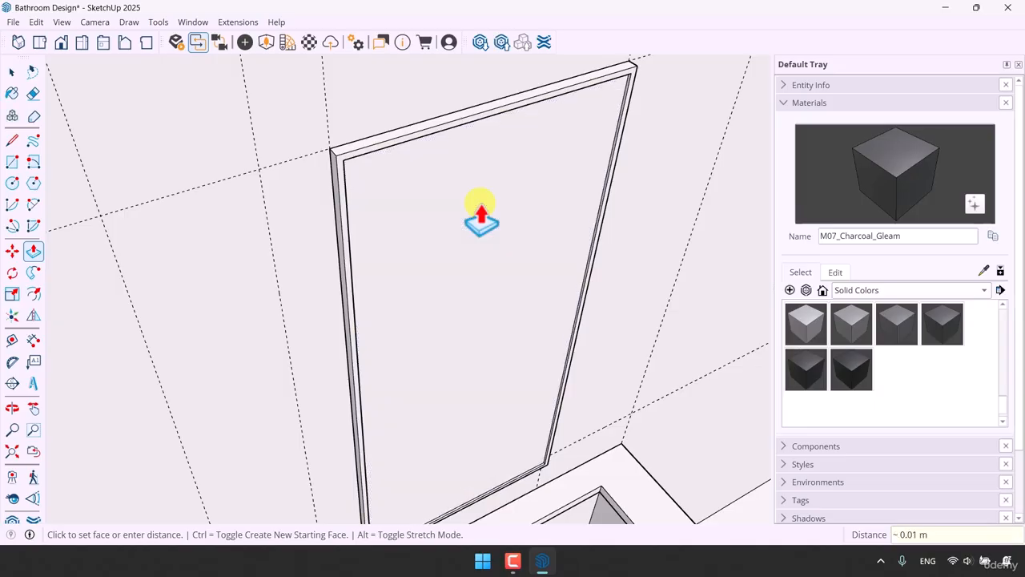
{"action": "key", "text": "space"}
Delete the vertical and horizontal guides around the vanity and wall panel
{"action": "scroll", "coordinate": [430, 240], "scroll_direction": "down", "scroll_amount": 10}
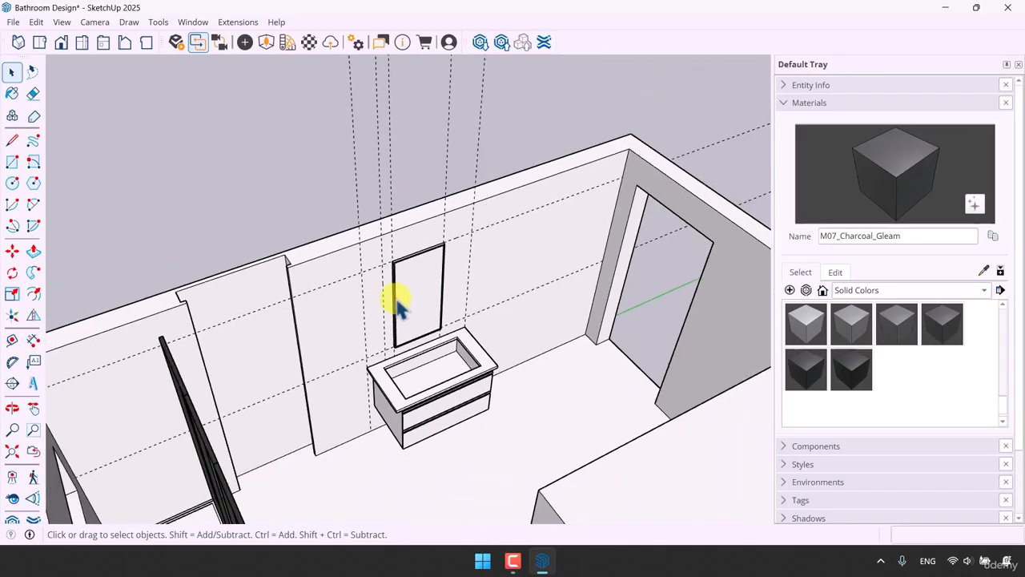
{"action": "left_click_drag", "start_coordinate": [435, 92], "coordinate": [291, 165]}
{"action": "key", "text": "Delete"}
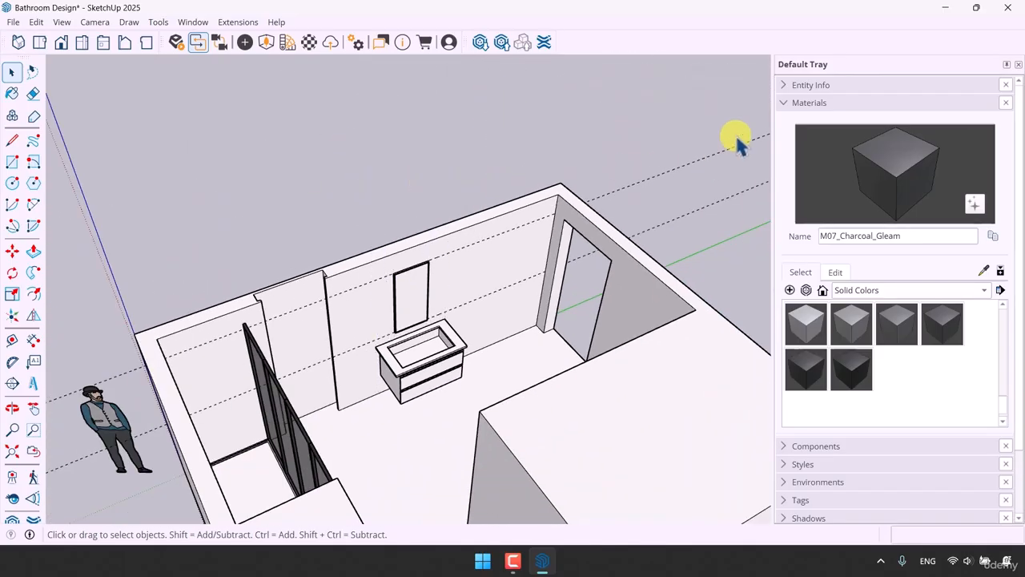
{"action": "left_click_drag", "start_coordinate": [735, 132], "coordinate": [676, 240]}
{"action": "key", "text": "Delete"}
Paint the recessed face of the wall panel with the Glass_Mirror_01 material from the Glass collection
{"action": "scroll", "coordinate": [451, 293], "scroll_direction": "up", "scroll_amount": 10}
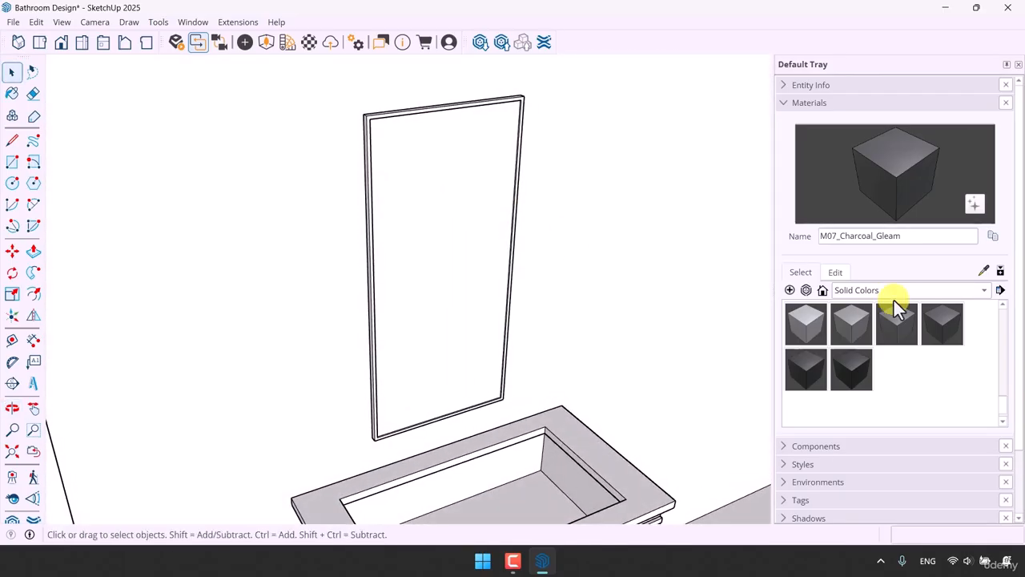
{"action": "left_click", "coordinate": [891, 290]}
{"action": "left_click", "coordinate": [891, 212]}
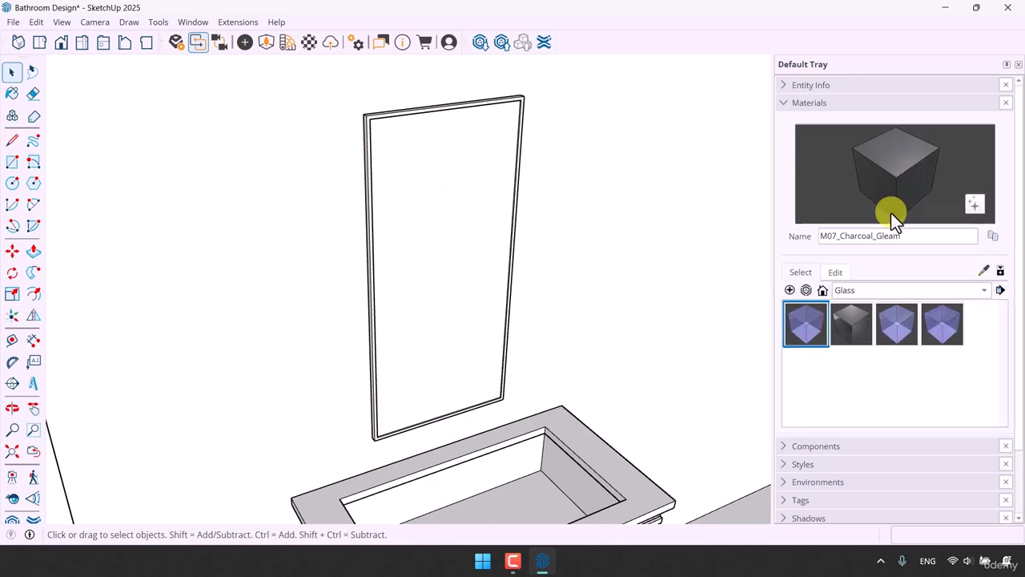
{"action": "left_click", "coordinate": [857, 322]}
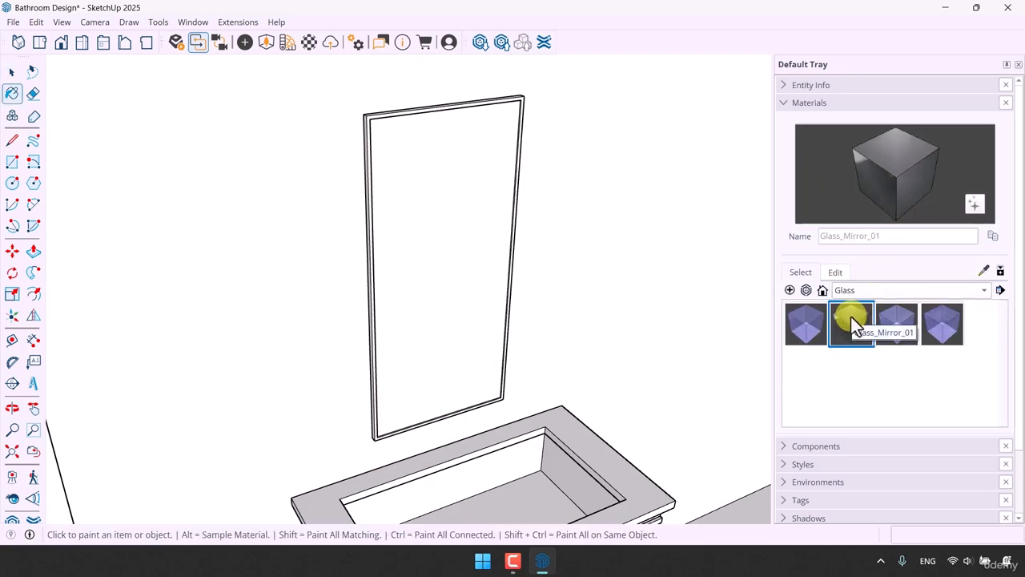
{"action": "left_click", "coordinate": [438, 273]}
{"action": "left_click", "coordinate": [849, 322]}
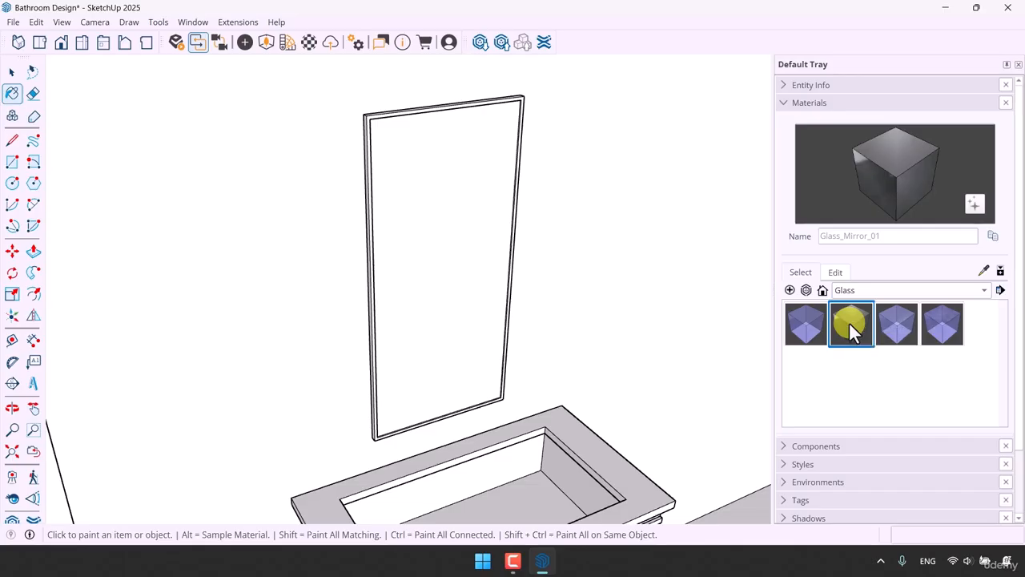
{"action": "left_click", "coordinate": [438, 273]}
Set the Glass_Mirror_01 material's colour to RGB 200, 200, 200
{"action": "scroll", "coordinate": [438, 272], "scroll_direction": "down", "scroll_amount": 5}
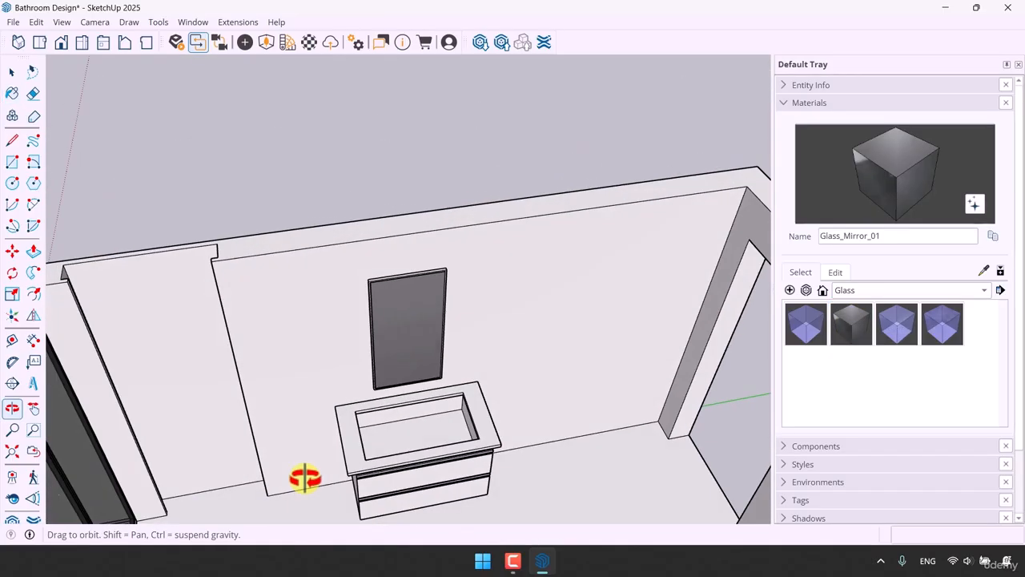
{"action": "middle_click_drag", "start_coordinate": [297, 476], "coordinate": [473, 366]}
{"action": "left_click", "coordinate": [850, 276]}
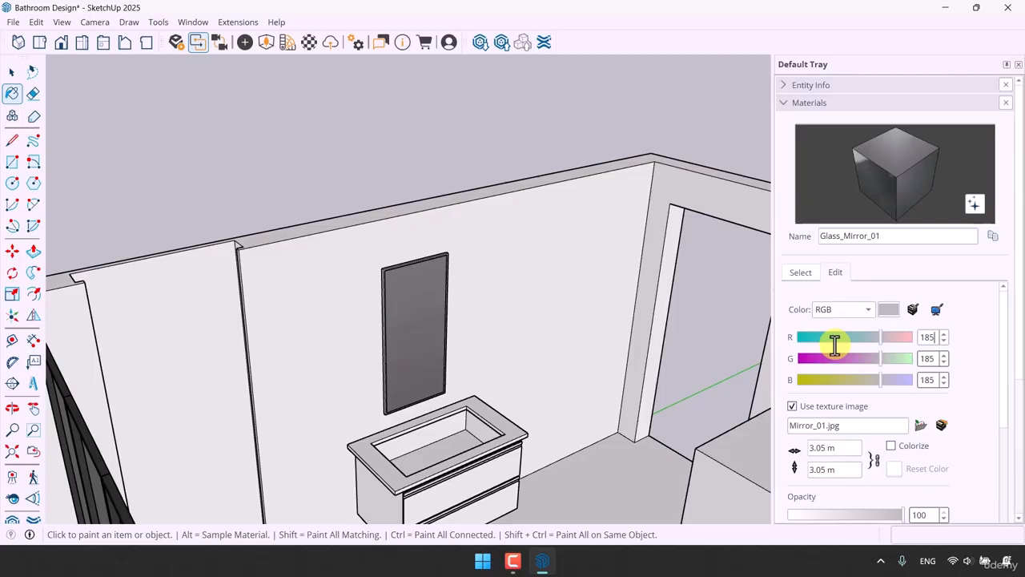
{"action": "left_click_drag", "start_coordinate": [835, 344], "coordinate": [887, 337]}
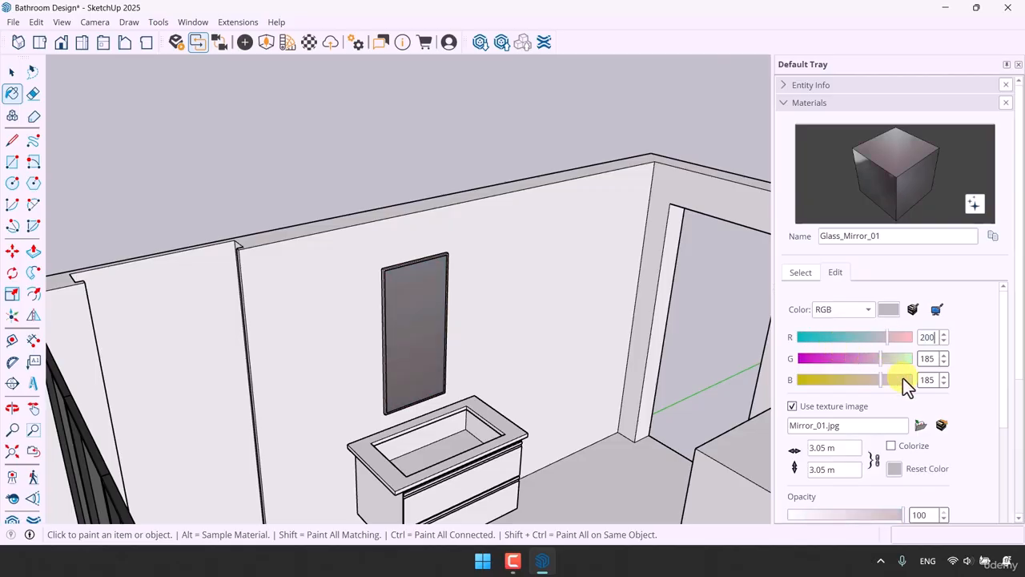
{"action": "double_click", "coordinate": [930, 358]}
{"action": "type", "text": "200"}
{"action": "key", "text": "Tab"}
{"action": "type", "text": "4"}
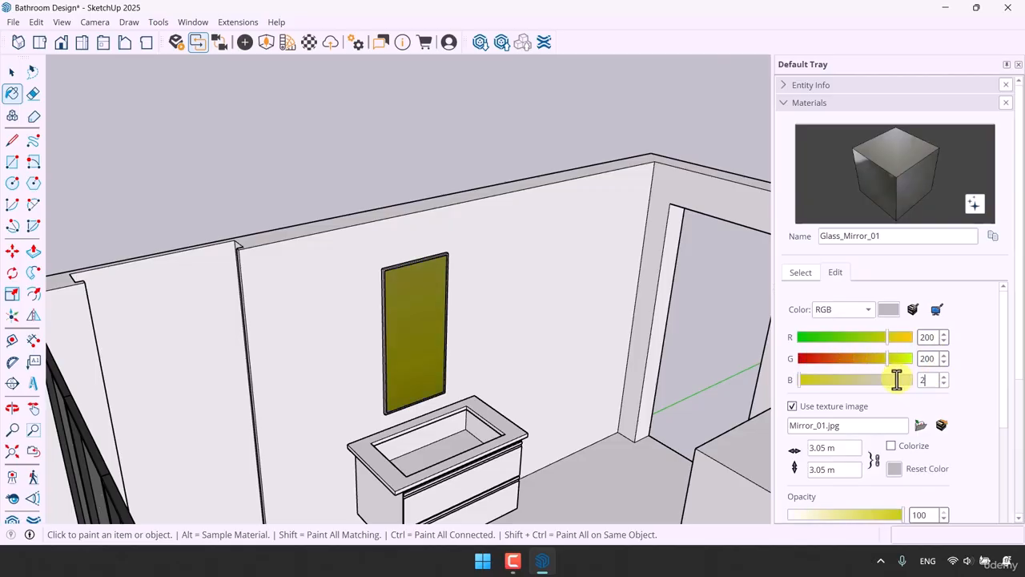
{"action": "key", "text": "BackSpace"}
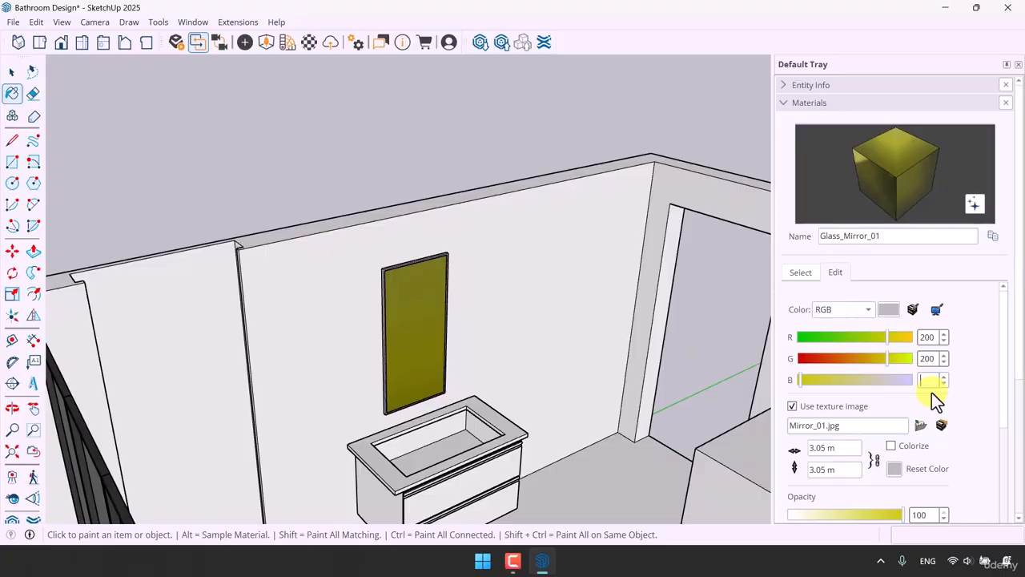
{"action": "type", "text": "200"}
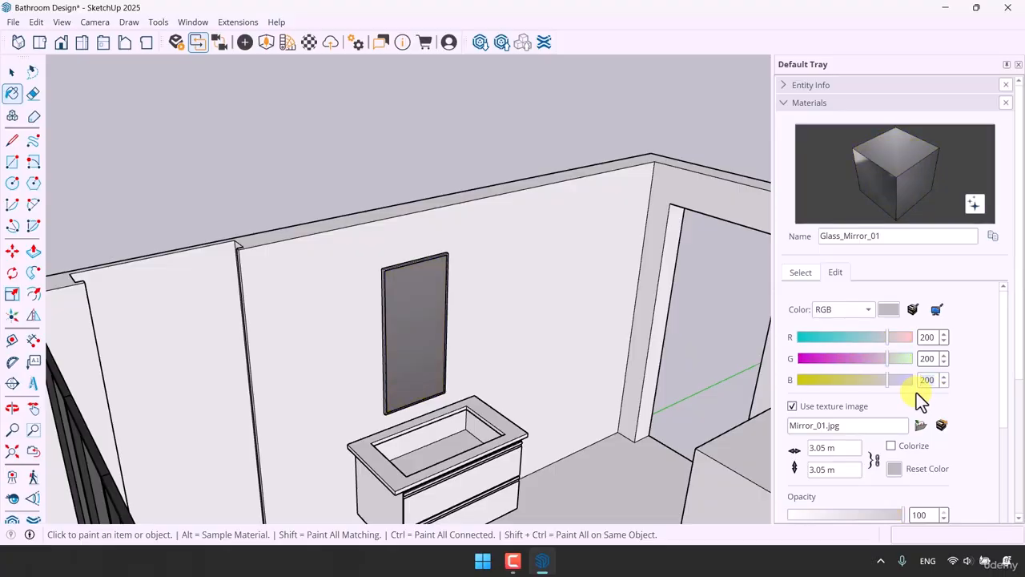
Set the mirror material's texture size to 4.00 m by 4.00 m
{"action": "left_click", "coordinate": [837, 447]}
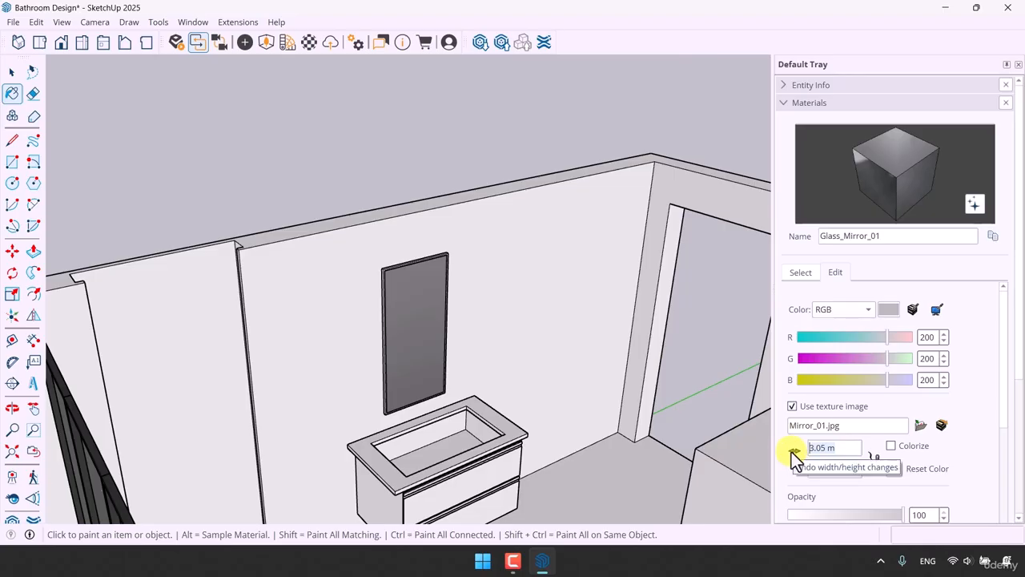
{"action": "left_click", "coordinate": [792, 452]}
{"action": "middle_click_drag", "start_coordinate": [744, 424], "coordinate": [535, 406]}
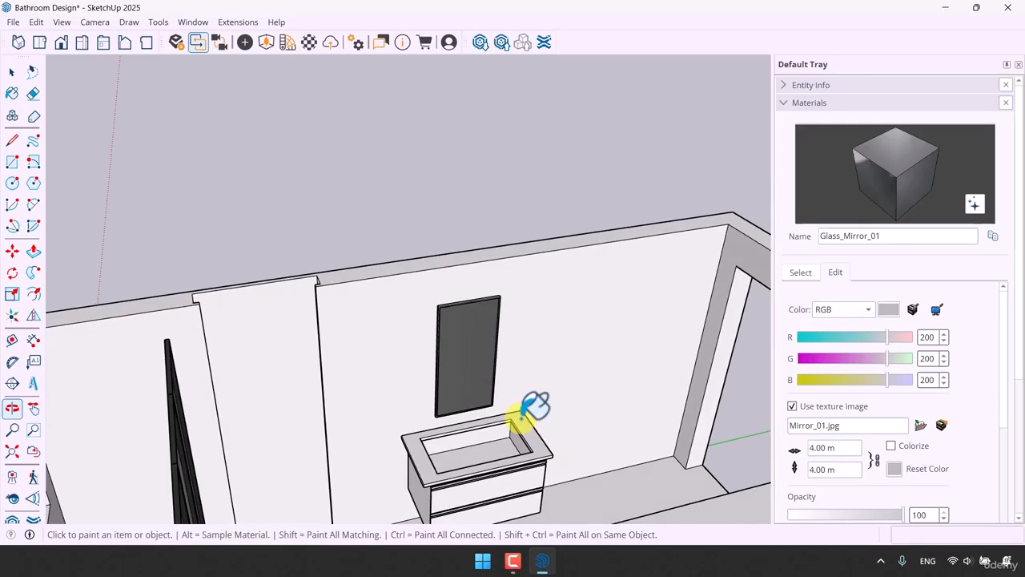
Select all of the mirror panel's geometry and make it a group
{"action": "key", "text": "space"}
{"action": "scroll", "coordinate": [476, 304], "scroll_direction": "down", "scroll_amount": 3}
{"action": "scroll", "coordinate": [472, 355], "scroll_direction": "up", "scroll_amount": 5}
{"action": "left_click", "coordinate": [472, 359]}
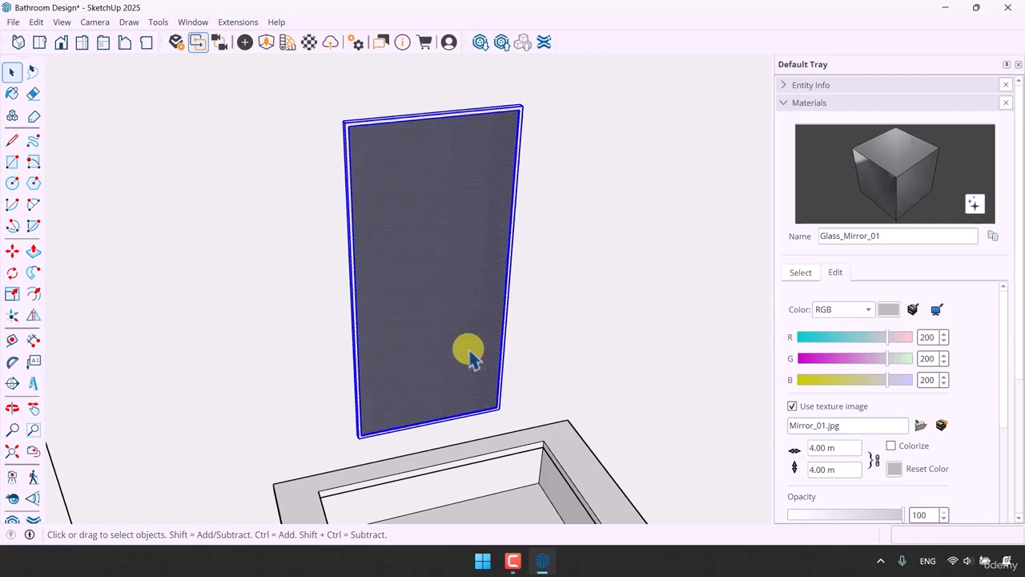
{"action": "right_click", "coordinate": [470, 351]}
{"action": "left_click", "coordinate": [528, 225]}
{"action": "scroll", "coordinate": [389, 393], "scroll_direction": "down", "scroll_amount": 5}
{"action": "left_click", "coordinate": [471, 218]}
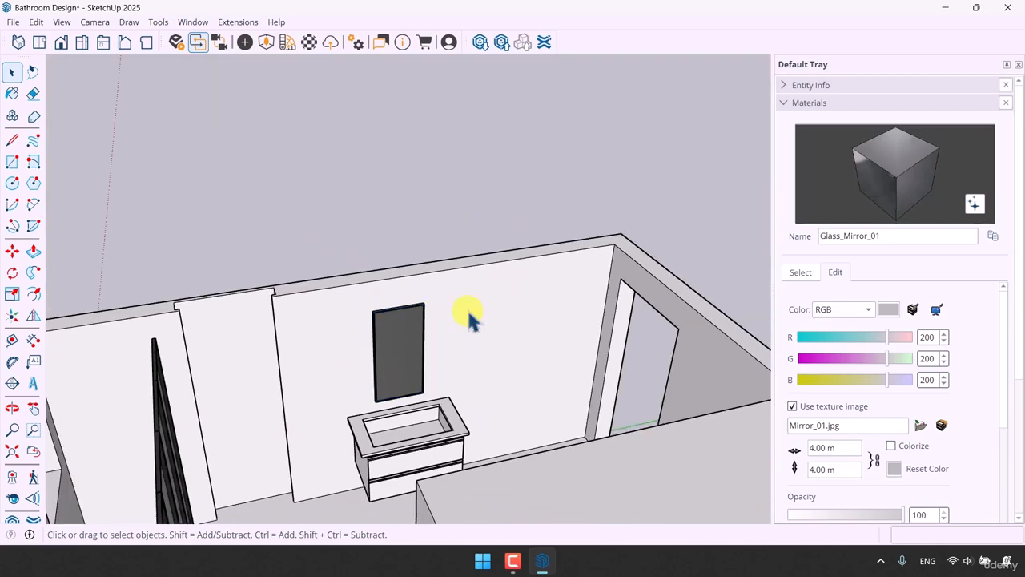
Open the wall group for editing and copy the vertical wall edge beside the shower-side recess 0.56 m toward the mirror
{"action": "middle_click_drag", "start_coordinate": [471, 316], "coordinate": [331, 424]}
{"action": "scroll", "coordinate": [361, 394], "scroll_direction": "up", "scroll_amount": 3}
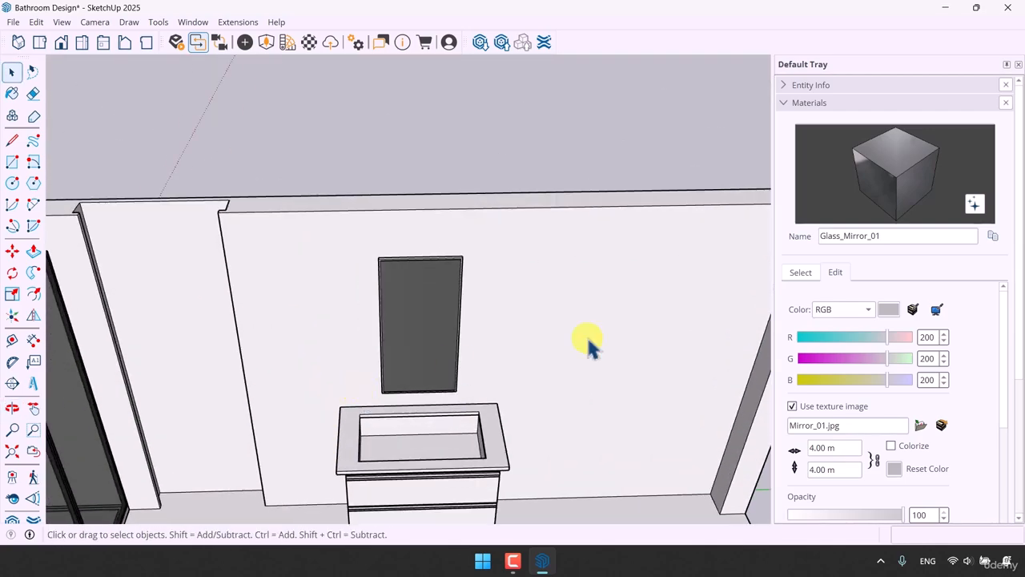
{"action": "scroll", "coordinate": [589, 343], "scroll_direction": "down", "scroll_amount": 5}
{"action": "middle_click_drag", "start_coordinate": [588, 343], "coordinate": [611, 328]}
{"action": "scroll", "coordinate": [448, 328], "scroll_direction": "up", "scroll_amount": 4}
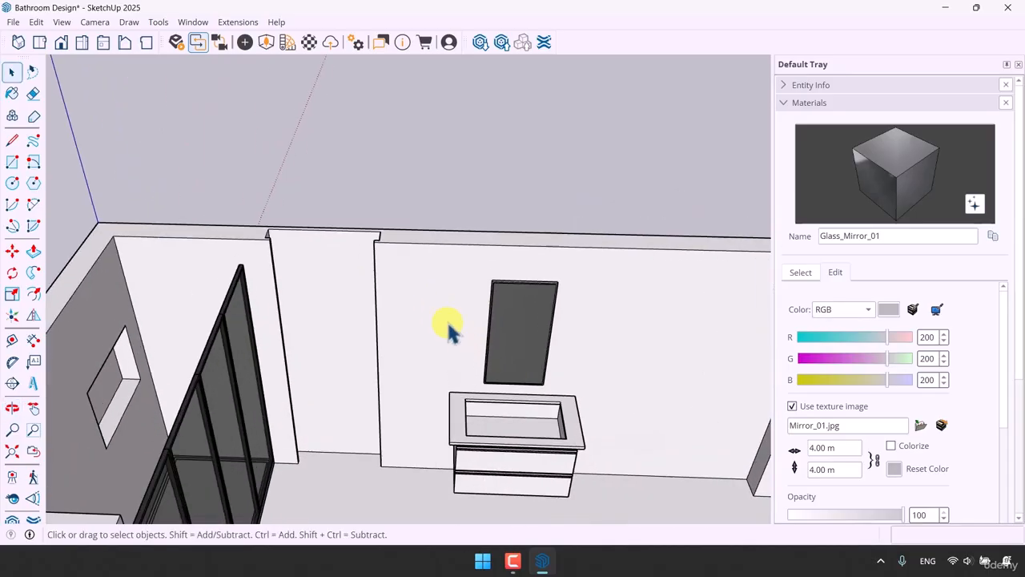
{"action": "scroll", "coordinate": [448, 329], "scroll_direction": "up", "scroll_amount": 2}
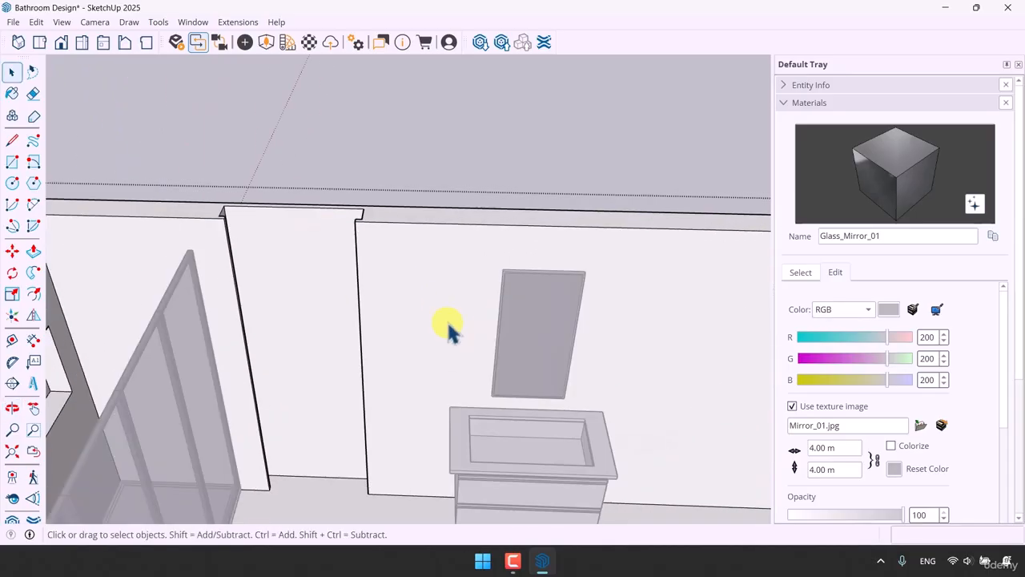
{"action": "left_click", "coordinate": [12, 251]}
{"action": "scroll", "coordinate": [331, 217], "scroll_direction": "up", "scroll_amount": 2}
{"action": "key", "text": "ctrl"}
{"action": "left_click", "coordinate": [365, 223]}
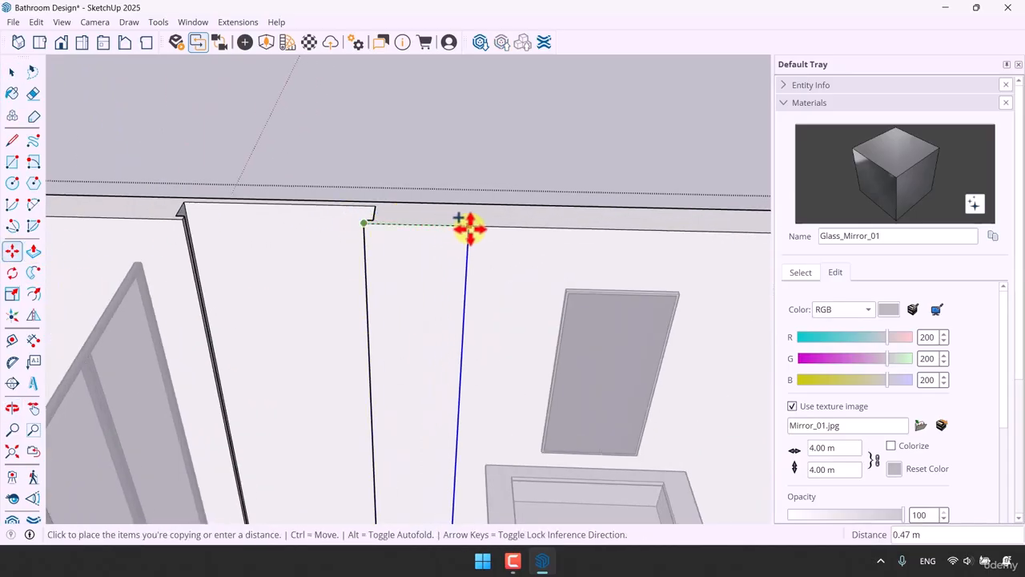
{"action": "type", "text": "0."}
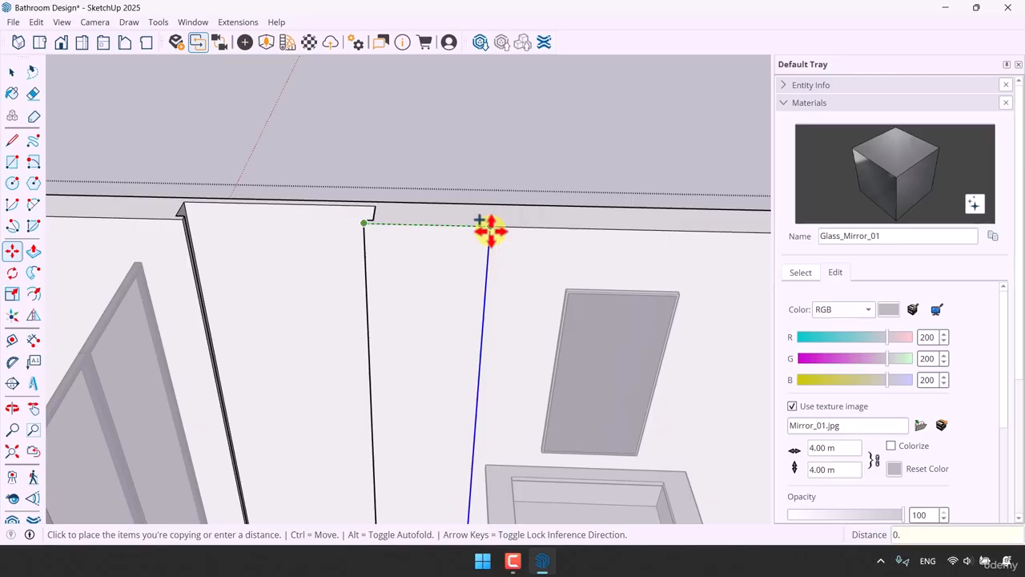
{"action": "type", "text": "56"}
{"action": "key", "text": "Return"}
Copy the new vertical wall line 0.02 m back toward the recess to outline a narrow strip
{"action": "left_click", "coordinate": [483, 226]}
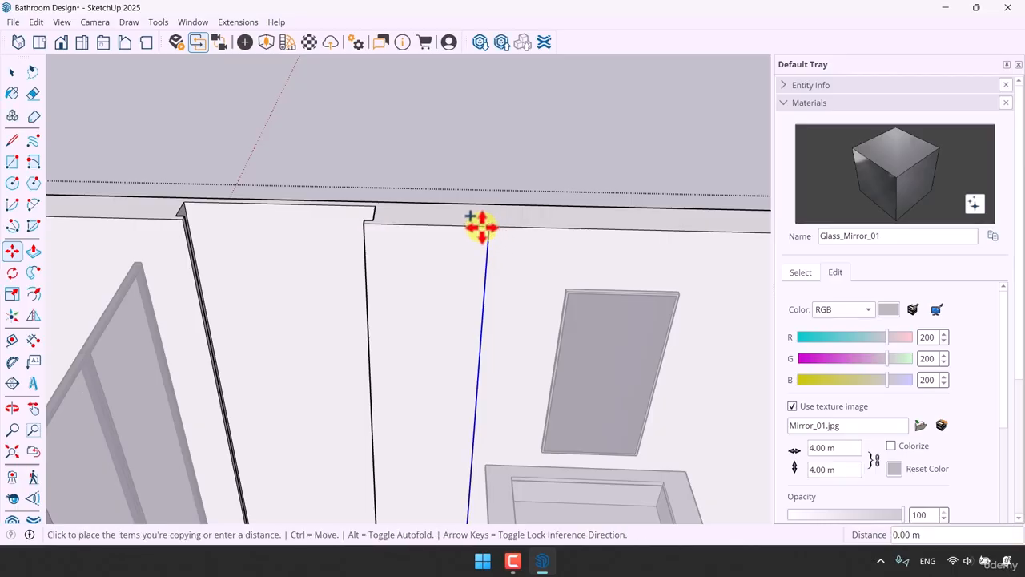
{"action": "type", "text": "0."}
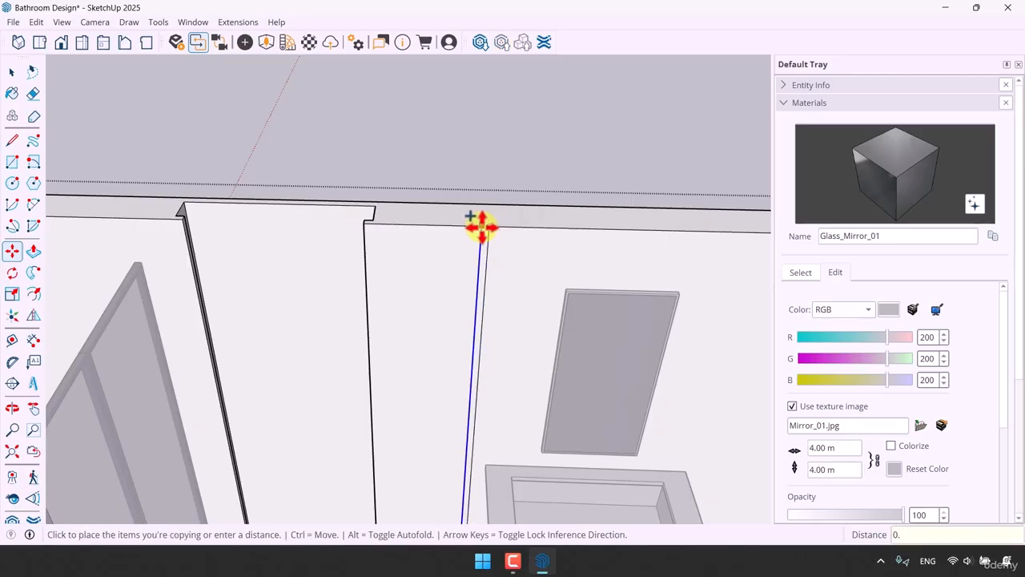
{"action": "type", "text": "02"}
{"action": "key", "text": "Return"}
{"action": "key", "text": "space"}
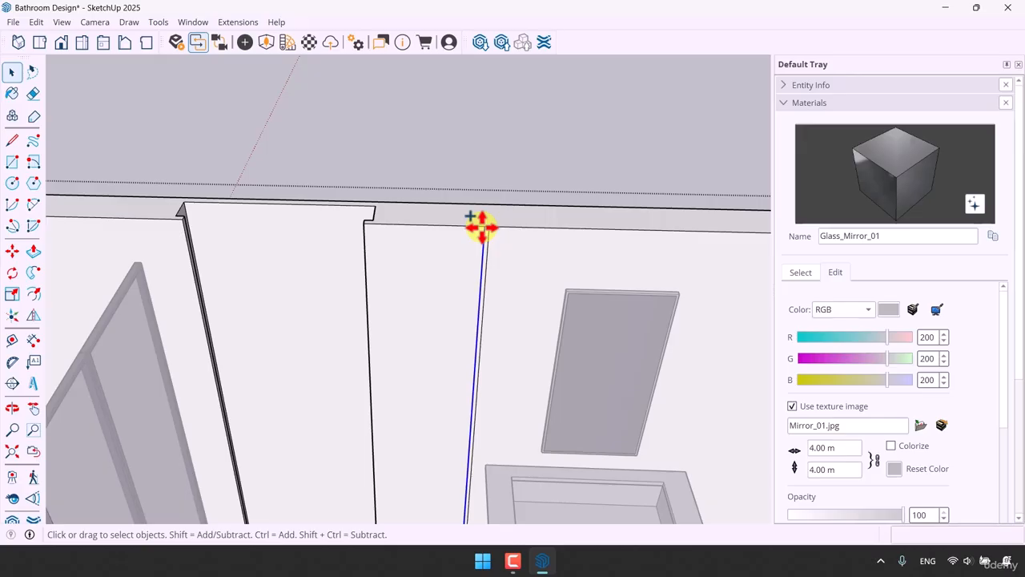
Push the narrow vertical strip beside the mirror into the wall to form a recessed groove
{"action": "left_click", "coordinate": [33, 251]}
{"action": "middle_click_drag", "start_coordinate": [179, 268], "coordinate": [470, 280]}
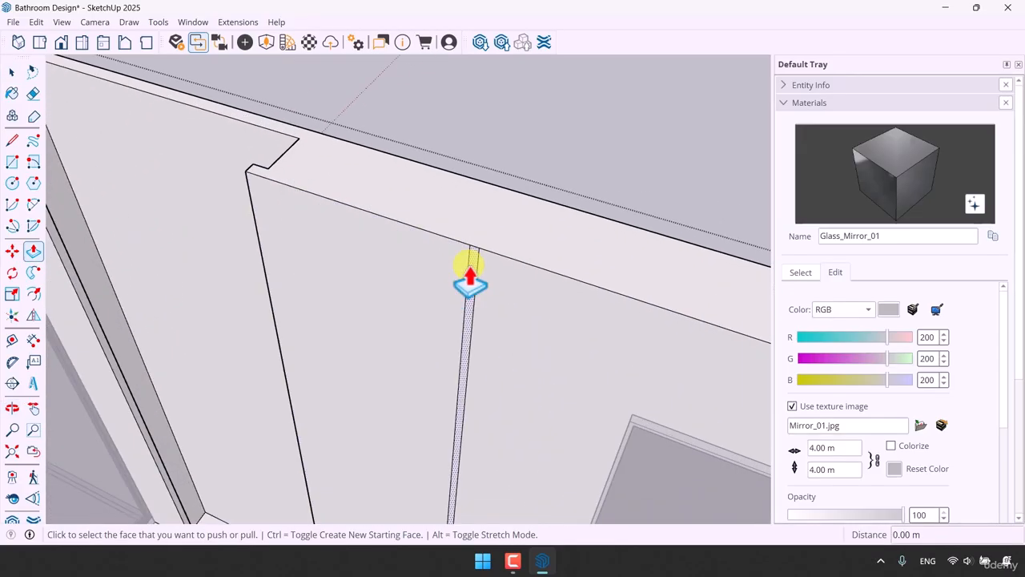
{"action": "left_click", "coordinate": [470, 282]}
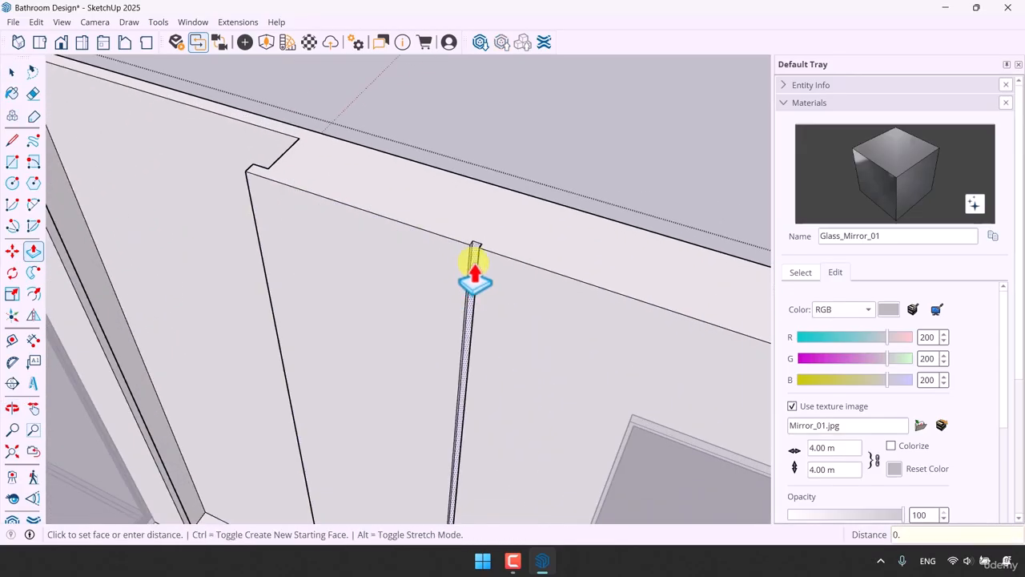
{"action": "left_click", "coordinate": [471, 263]}
{"action": "key", "text": "space"}
{"action": "scroll", "coordinate": [473, 259], "scroll_direction": "down", "scroll_amount": 6}
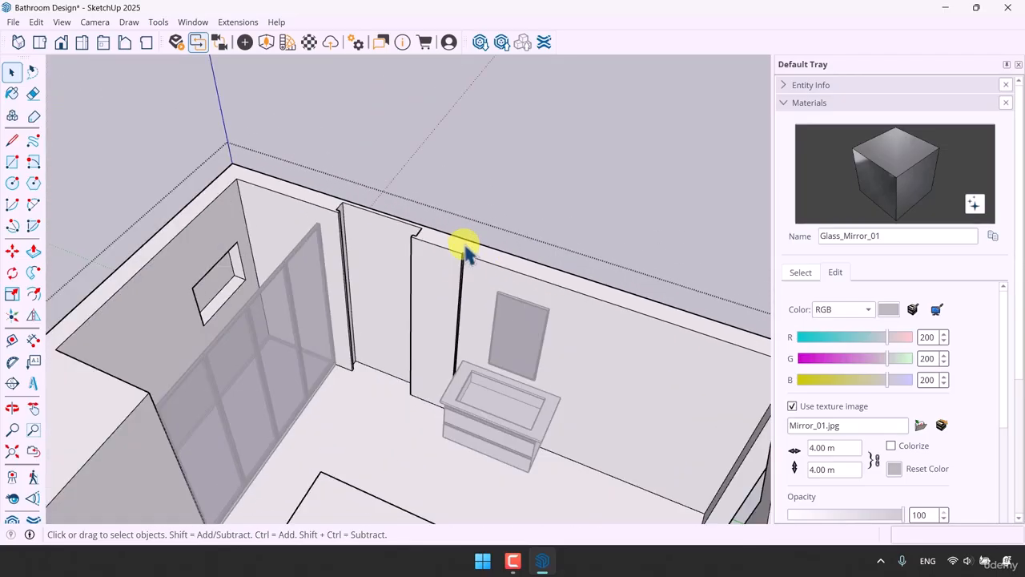
Draw a three-sided line along the window alcove's floor edges, from partway along one side wall, across the back, to the opposite wall
{"action": "middle_click_drag", "start_coordinate": [458, 240], "coordinate": [625, 222]}
{"action": "scroll", "coordinate": [542, 248], "scroll_direction": "down", "scroll_amount": 4}
{"action": "mouse_move", "coordinate": [542, 248]}
{"action": "middle_mouse_down"}
{"action": "mouse_move", "coordinate": [726, 316]}
{"action": "mouse_move", "coordinate": [519, 128]}
{"action": "mouse_move", "coordinate": [705, 309]}
{"action": "middle_mouse_up"}
{"action": "scroll", "coordinate": [455, 227], "scroll_direction": "up", "scroll_amount": 6}
{"action": "mouse_move", "coordinate": [454, 227]}
{"action": "middle_mouse_down"}
{"action": "mouse_move", "coordinate": [545, 302]}
{"action": "mouse_move", "coordinate": [625, 268]}
{"action": "middle_mouse_up"}
{"action": "scroll", "coordinate": [626, 266], "scroll_direction": "up", "scroll_amount": 3}
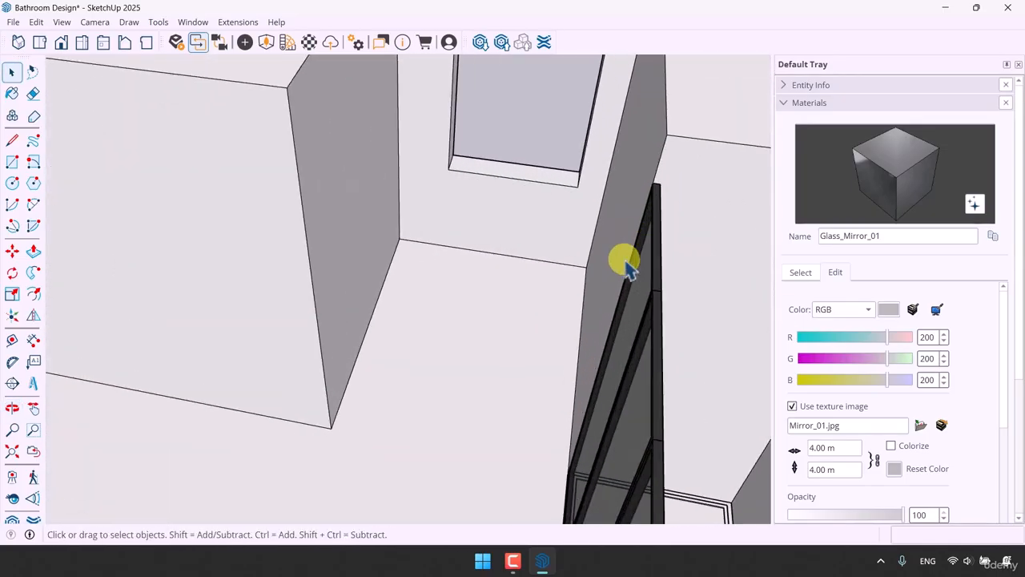
{"action": "middle_click_drag", "start_coordinate": [352, 372], "coordinate": [394, 383]}
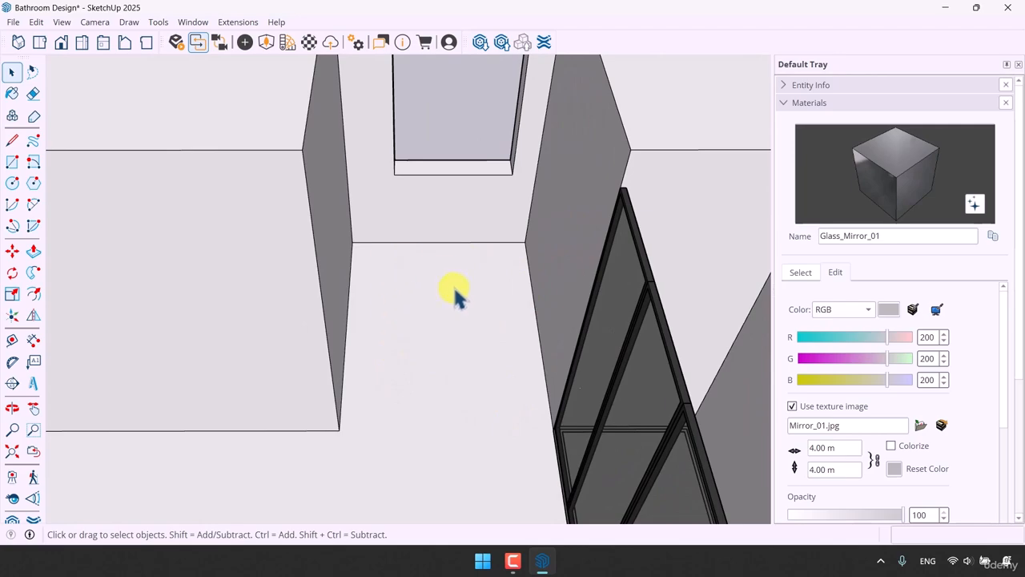
{"action": "left_click", "coordinate": [11, 141]}
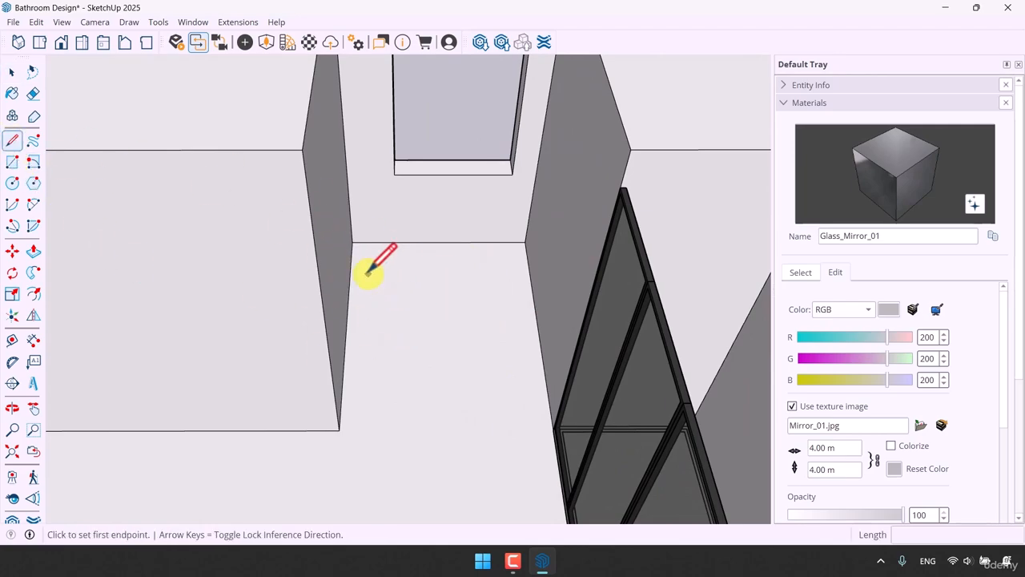
{"action": "scroll", "coordinate": [369, 303], "scroll_direction": "up", "scroll_amount": 2}
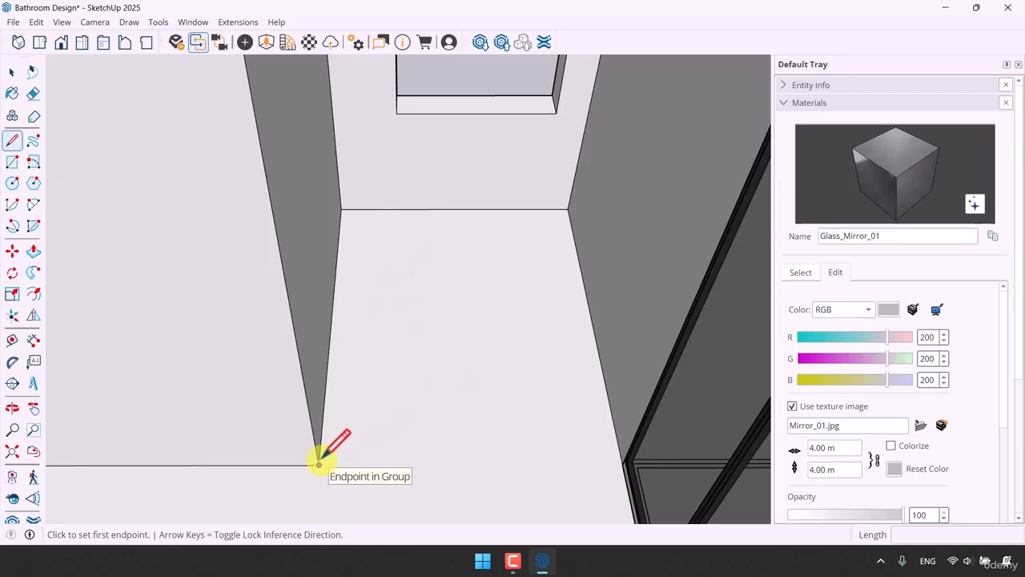
{"action": "left_click", "coordinate": [331, 312]}
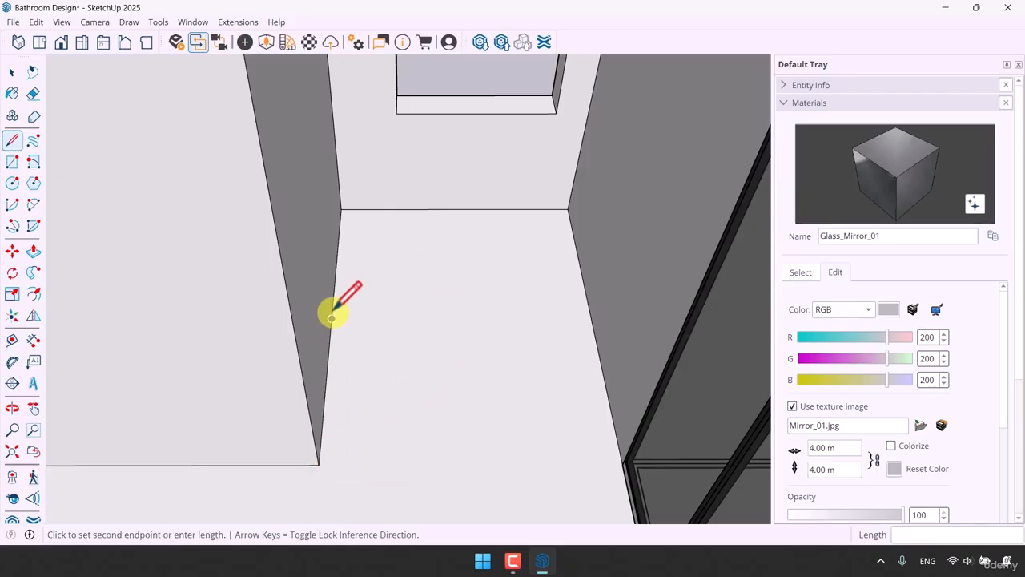
{"action": "left_click", "coordinate": [568, 209]}
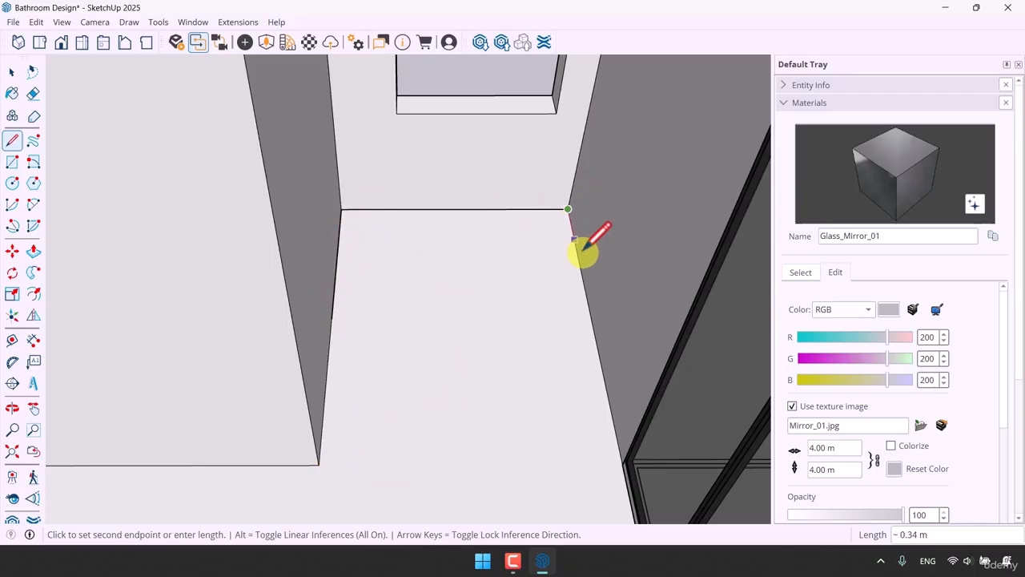
{"action": "key", "text": "space"}
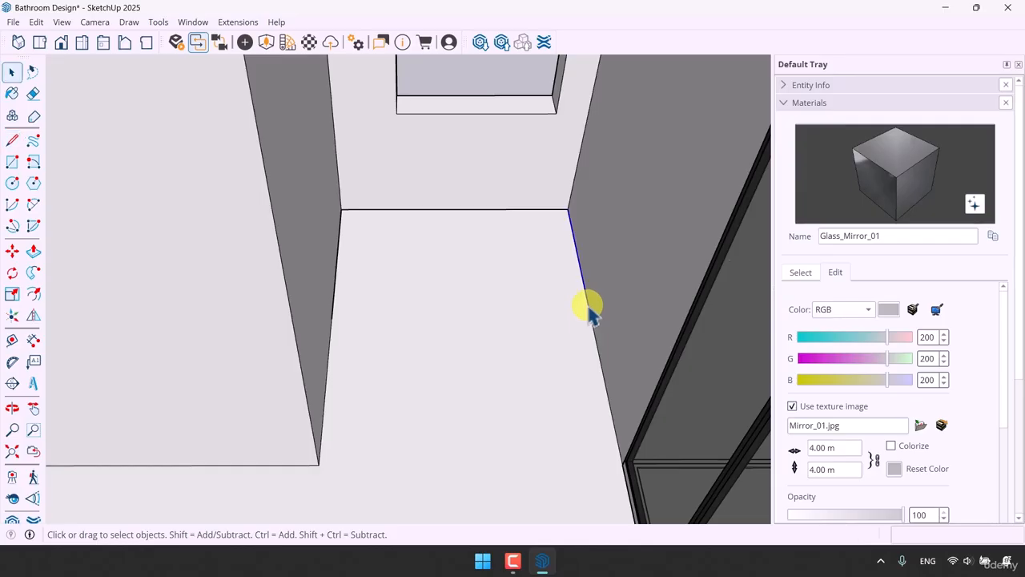
Offset the three alcove floor lines inward by 0.44 m
{"action": "left_click", "coordinate": [36, 295]}
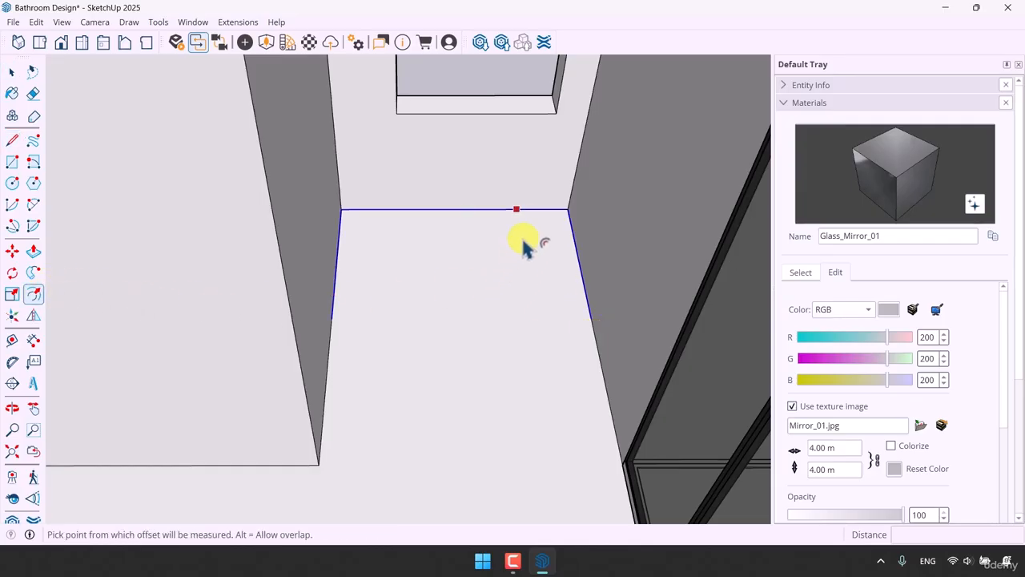
{"action": "left_click", "coordinate": [529, 210]}
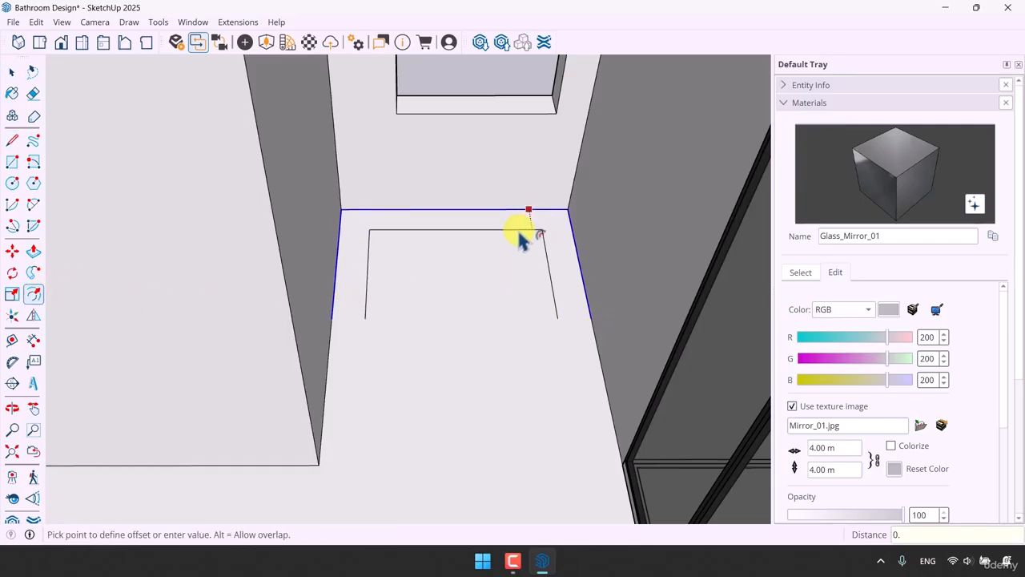
{"action": "left_click", "coordinate": [519, 237]}
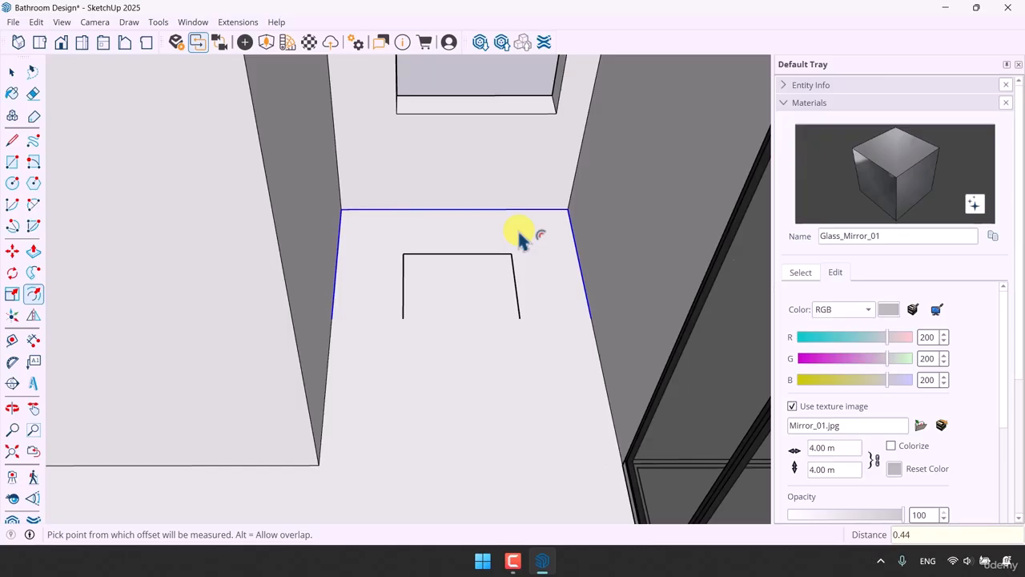
Draw short lines joining both open ends of the offset outline to the side walls, closing the U-shaped bench footprint
{"action": "left_click", "coordinate": [12, 141]}
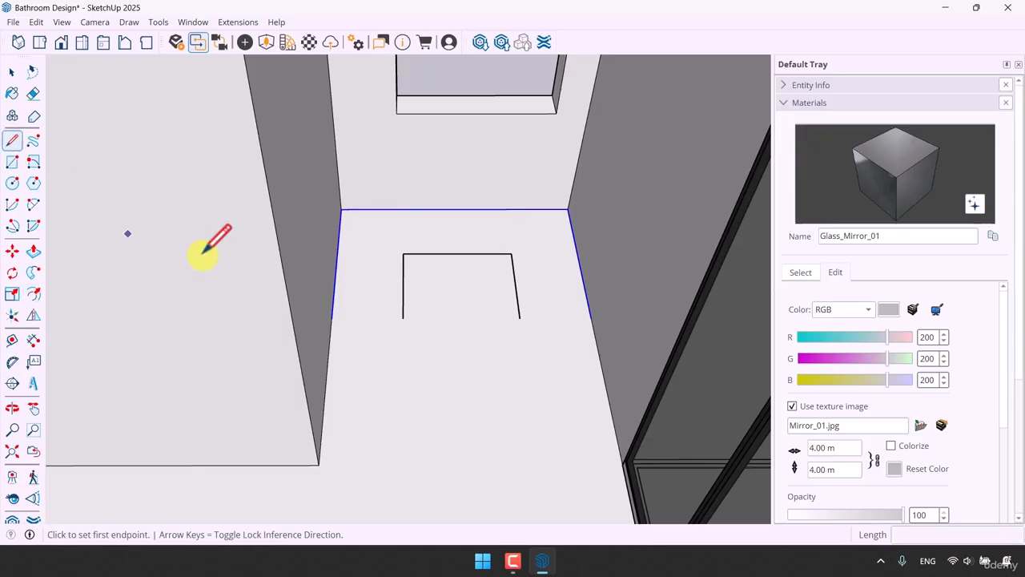
{"action": "left_click", "coordinate": [403, 317]}
{"action": "left_click", "coordinate": [332, 318]}
{"action": "key", "text": "space"}
{"action": "left_click", "coordinate": [12, 141]}
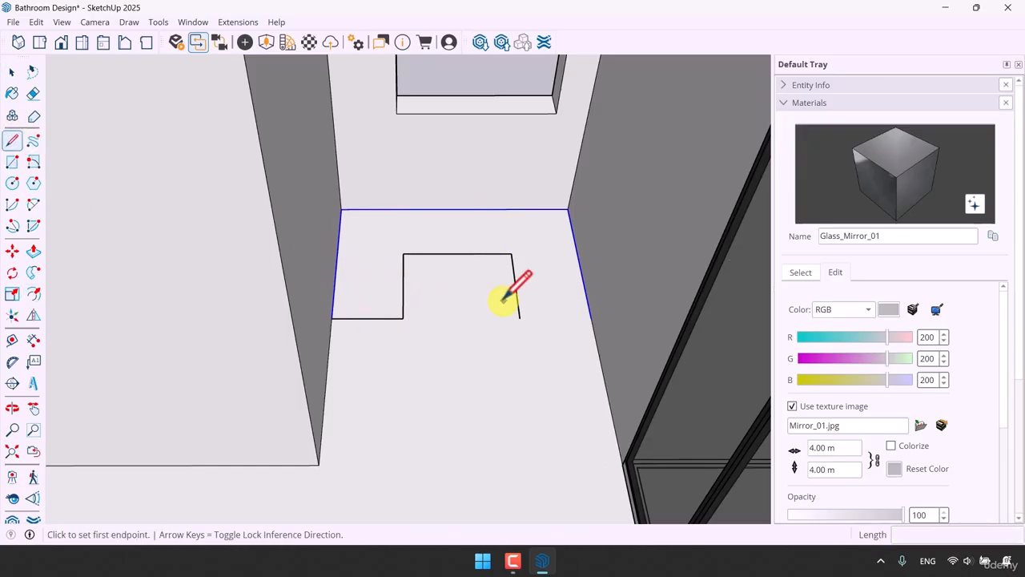
{"action": "left_click", "coordinate": [519, 318]}
{"action": "left_click", "coordinate": [589, 318]}
{"action": "key", "text": "space"}
Extrude the U-shaped floor face upward 0.42 m with Push/Pull to form the alcove bench
{"action": "mouse_move", "coordinate": [589, 318]}
{"action": "middle_mouse_down"}
{"action": "mouse_move", "coordinate": [488, 336]}
{"action": "mouse_move", "coordinate": [124, 292]}
{"action": "middle_mouse_up"}
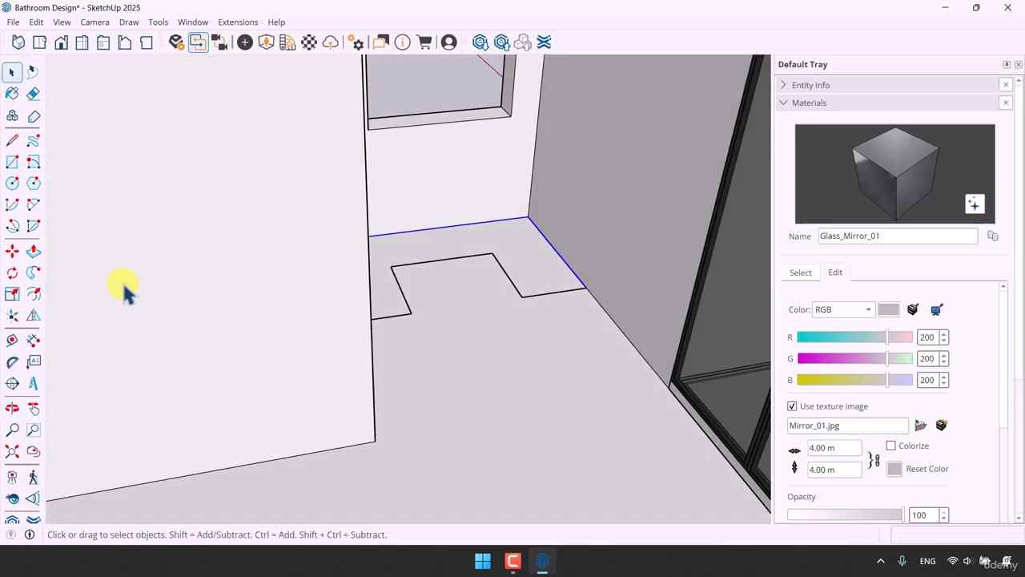
{"action": "left_click", "coordinate": [33, 250]}
{"action": "left_click", "coordinate": [519, 272]}
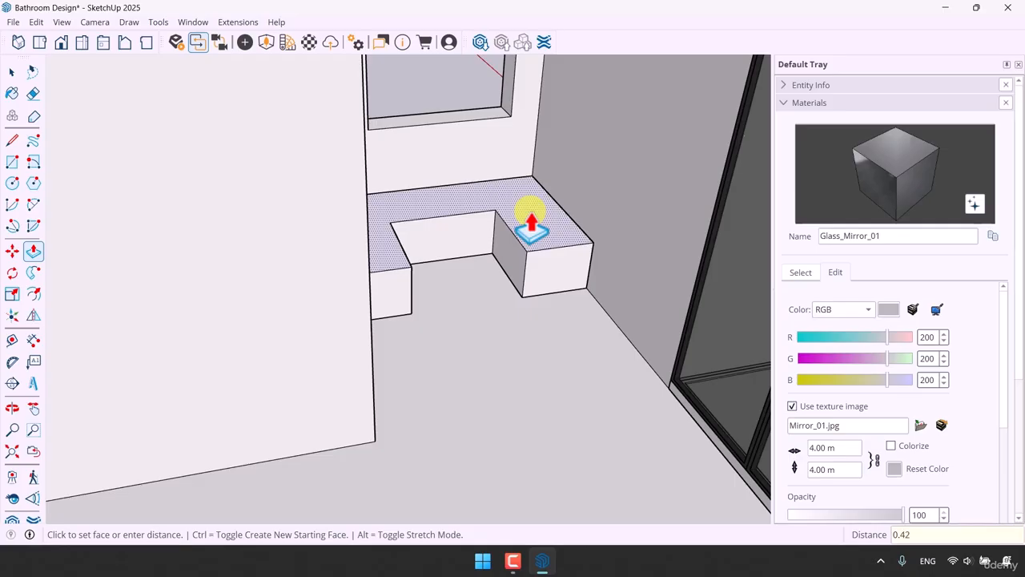
{"action": "key", "text": "Return"}
Select all the connected geometry of the U-shaped bench and make it a group
{"action": "middle_click_drag", "start_coordinate": [531, 224], "coordinate": [407, 396]}
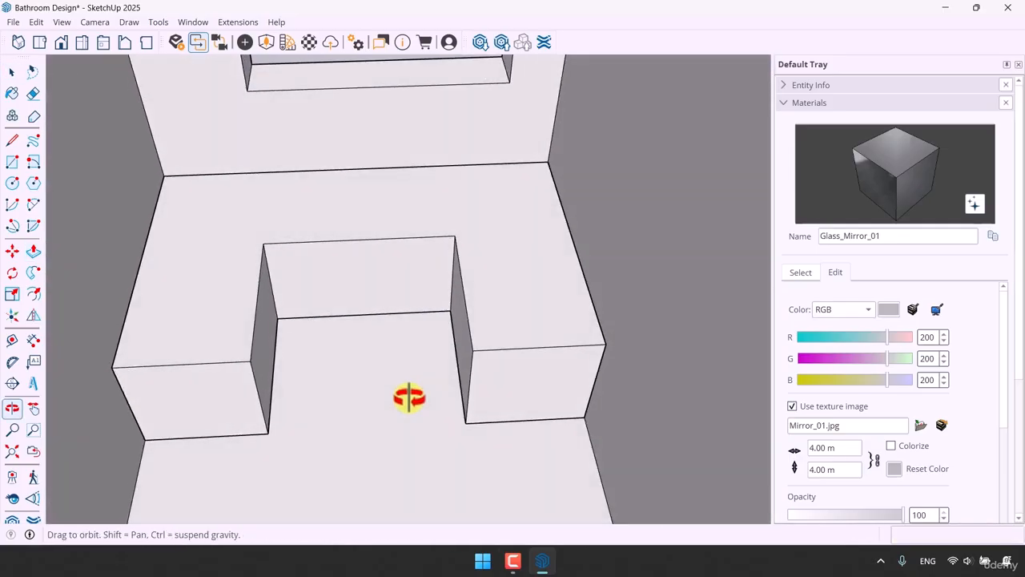
{"action": "middle_click_drag", "start_coordinate": [296, 294], "coordinate": [457, 280]}
{"action": "triple_click", "coordinate": [461, 283]}
{"action": "right_click", "coordinate": [463, 286]}
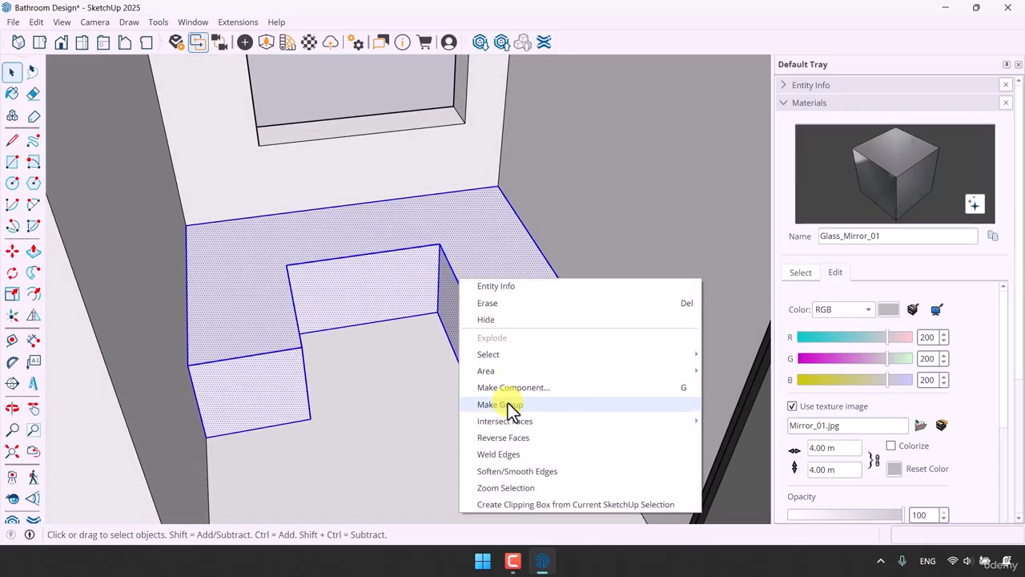
{"action": "left_click", "coordinate": [508, 403]}
Examine the bench beneath the alcove window and its place in the overall bathroom layout
{"action": "middle_click_drag", "start_coordinate": [481, 405], "coordinate": [403, 411]}
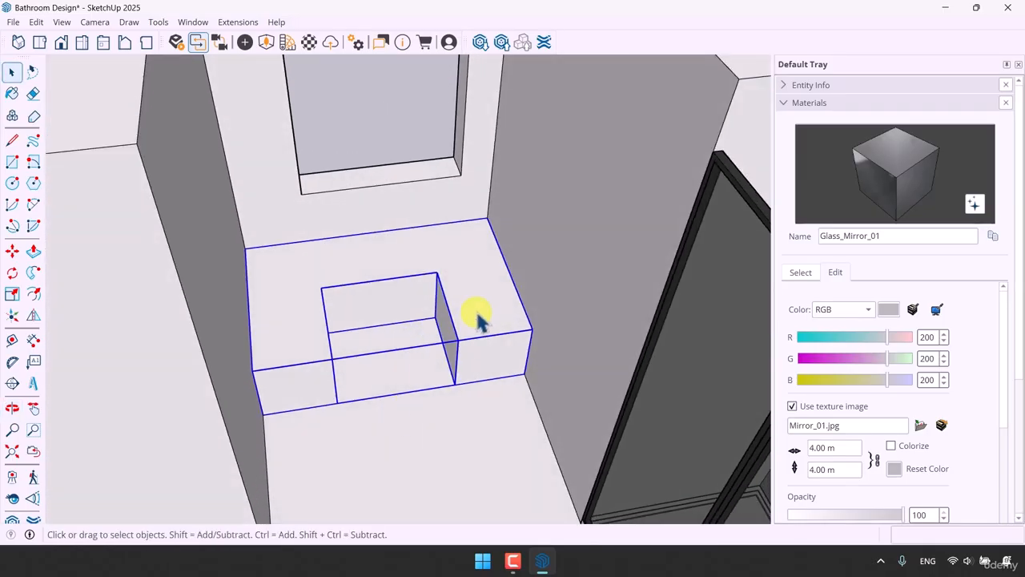
{"action": "middle_click_drag", "start_coordinate": [453, 325], "coordinate": [400, 323]}
{"action": "scroll", "coordinate": [446, 324], "scroll_direction": "up", "scroll_amount": 2}
{"action": "scroll", "coordinate": [446, 324], "scroll_direction": "down", "scroll_amount": 2}
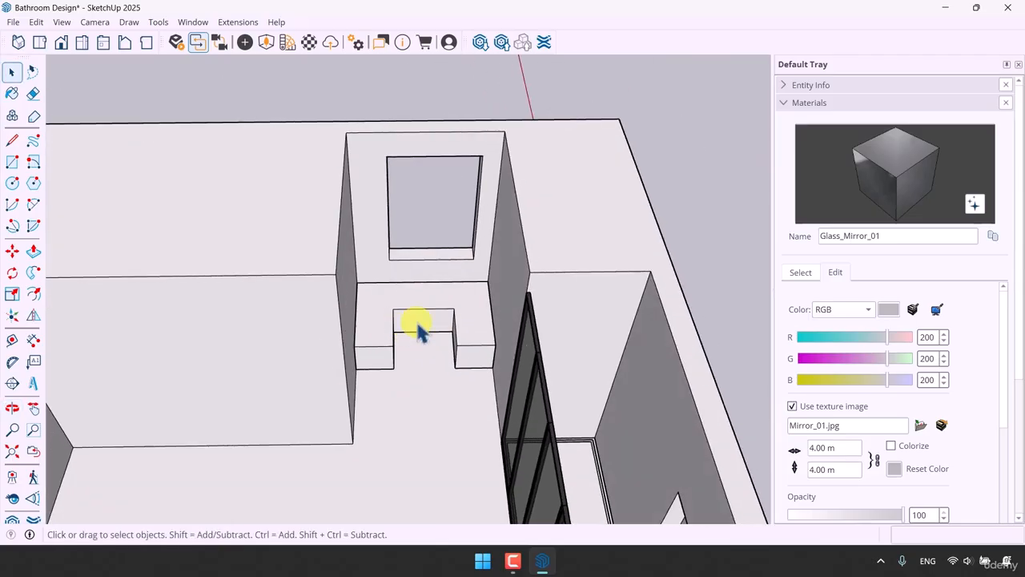
{"action": "scroll", "coordinate": [435, 171], "scroll_direction": "up", "scroll_amount": 2}
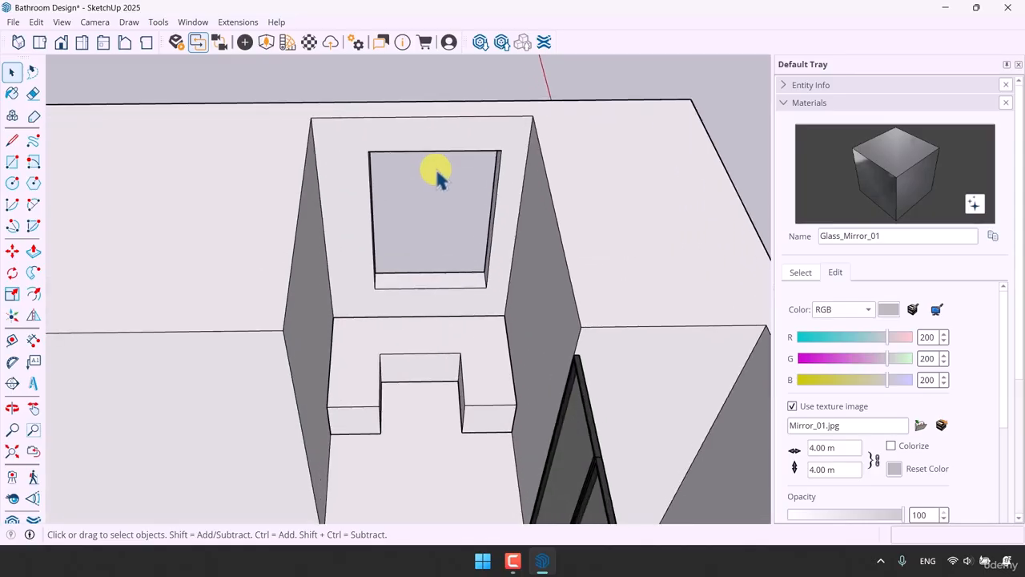
{"action": "scroll", "coordinate": [524, 234], "scroll_direction": "down", "scroll_amount": 4}
{"action": "middle_click_drag", "start_coordinate": [525, 237], "coordinate": [444, 210]}
{"action": "middle_click_drag", "start_coordinate": [445, 210], "coordinate": [419, 229]}
{"action": "scroll", "coordinate": [470, 331], "scroll_direction": "up", "scroll_amount": 2}
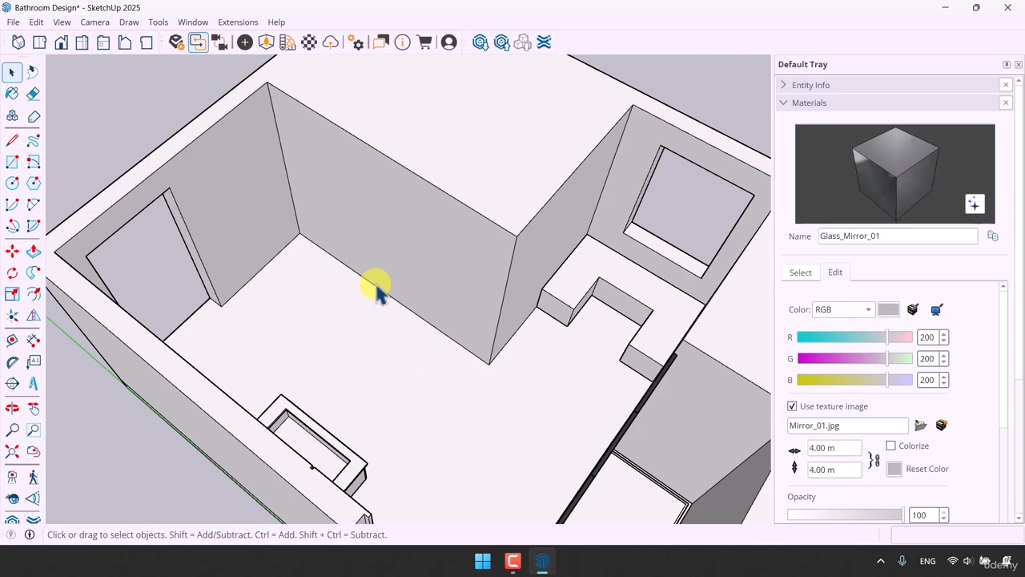
{"action": "scroll", "coordinate": [491, 361], "scroll_direction": "down", "scroll_amount": 3}
{"action": "middle_click_drag", "start_coordinate": [491, 360], "coordinate": [465, 328]}
{"action": "scroll", "coordinate": [481, 388], "scroll_direction": "up", "scroll_amount": 3}
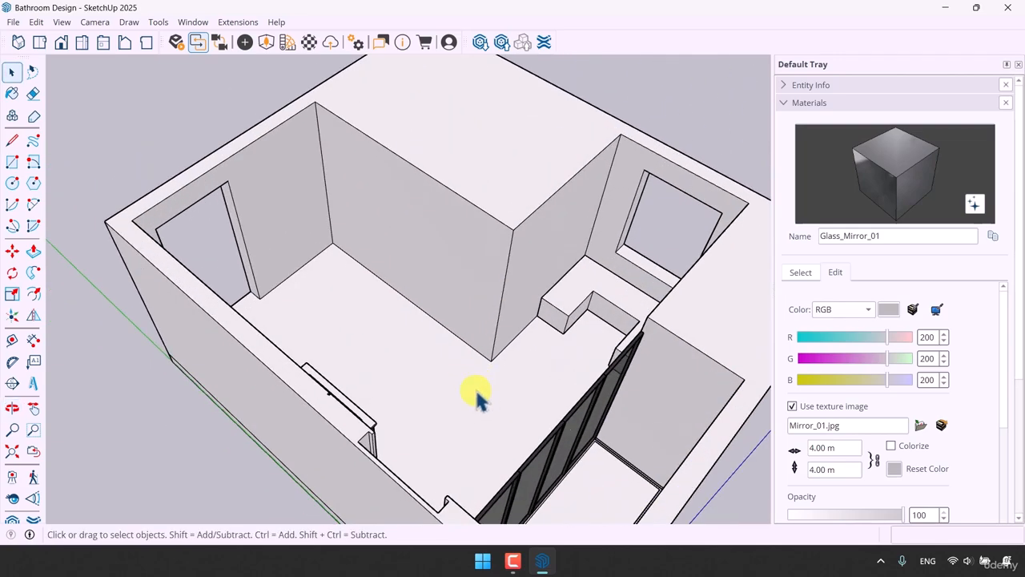
{"action": "middle_click_drag", "start_coordinate": [476, 393], "coordinate": [439, 392]}
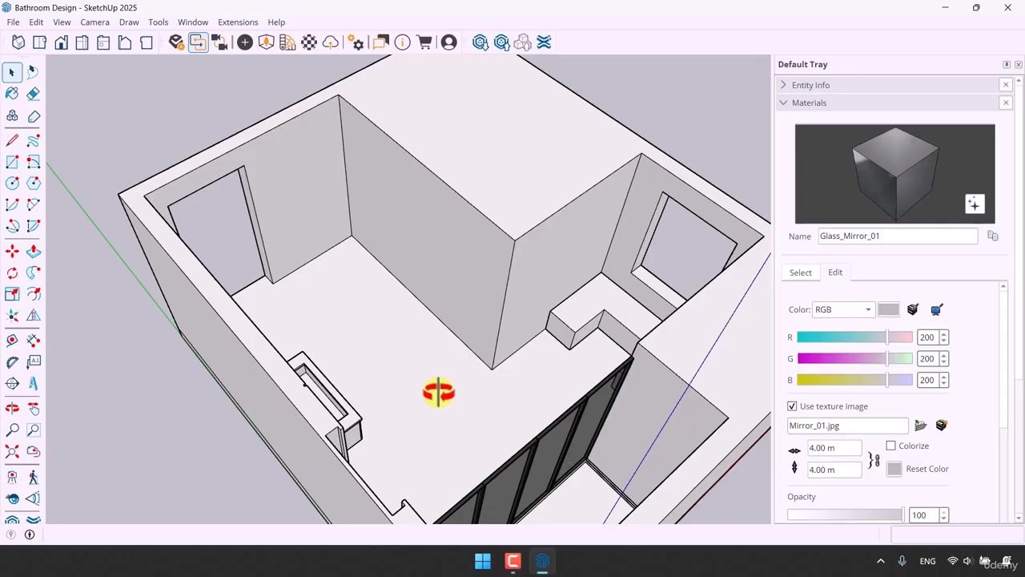
{"action": "scroll", "coordinate": [441, 362], "scroll_direction": "down", "scroll_amount": 3}
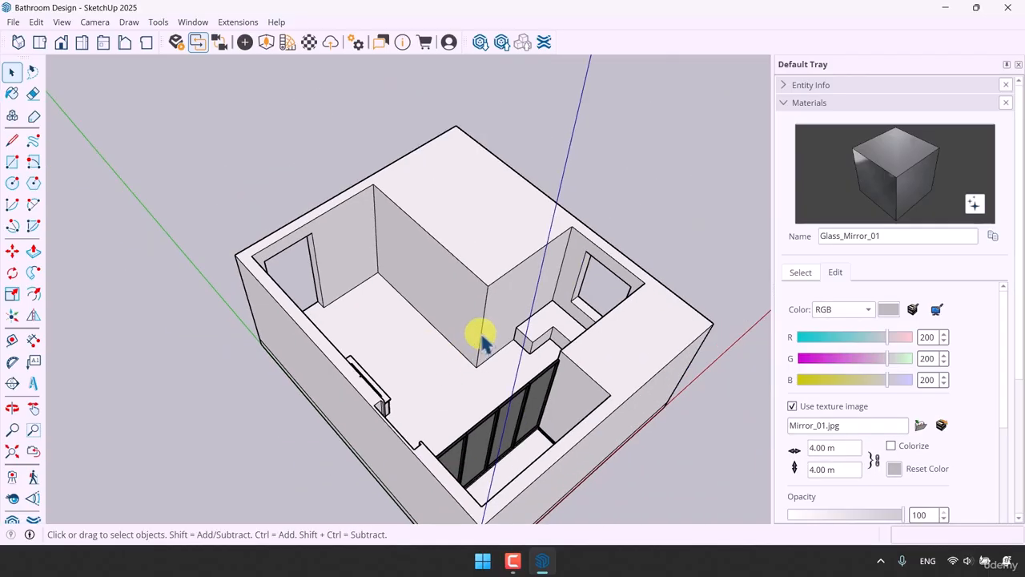
Inspect the wall groove, mirror and vanity up close, and review the whole bathroom from several angles
{"action": "scroll", "coordinate": [588, 388], "scroll_direction": "down", "scroll_amount": 3}
{"action": "middle_click_drag", "start_coordinate": [588, 388], "coordinate": [165, 367]}
{"action": "scroll", "coordinate": [331, 277], "scroll_direction": "up", "scroll_amount": 8}
{"action": "middle_click_drag", "start_coordinate": [334, 277], "coordinate": [298, 253]}
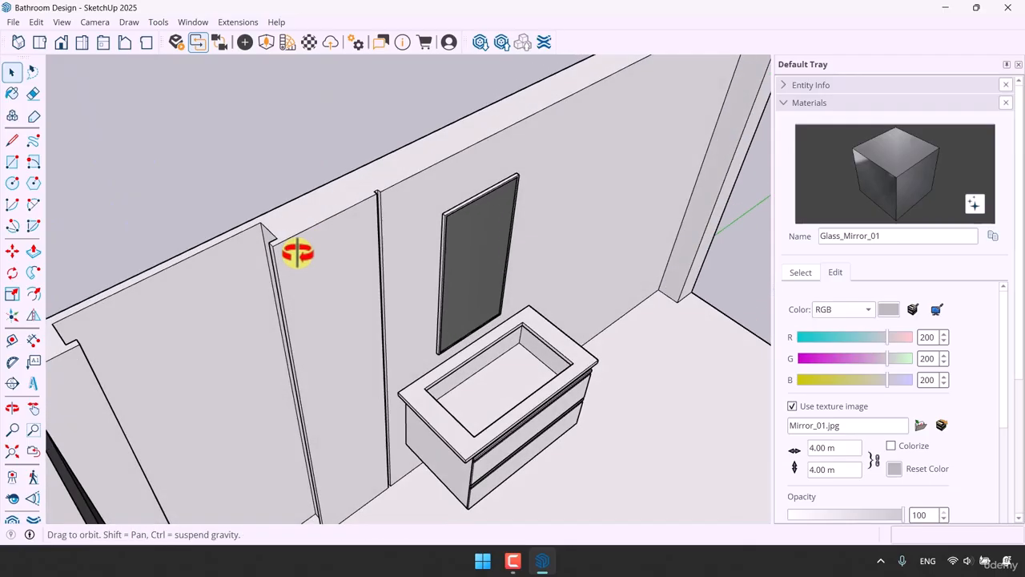
{"action": "scroll", "coordinate": [352, 184], "scroll_direction": "up", "scroll_amount": 6}
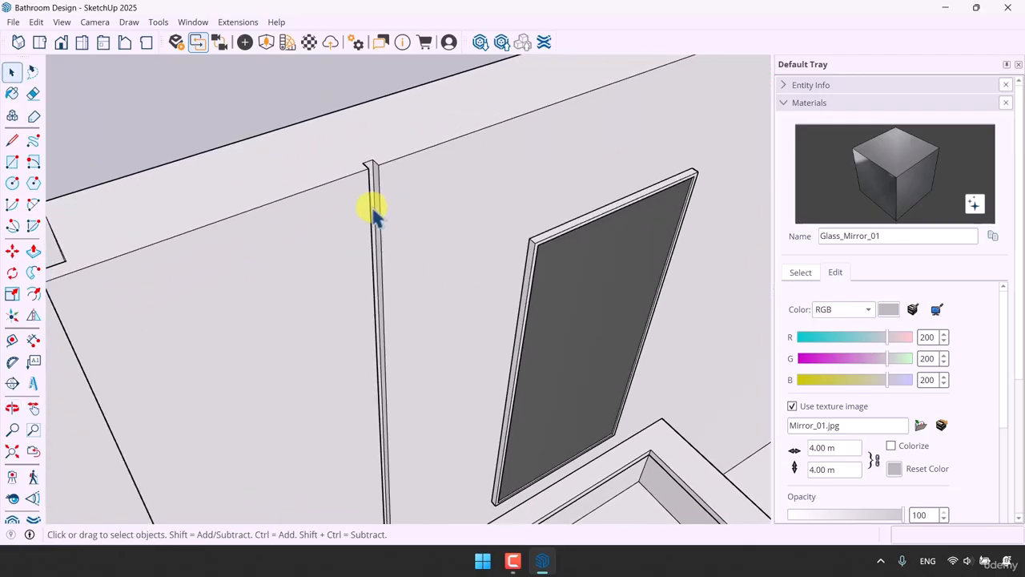
{"action": "scroll", "coordinate": [384, 288], "scroll_direction": "down", "scroll_amount": 3}
{"action": "scroll", "coordinate": [479, 324], "scroll_direction": "up", "scroll_amount": 3}
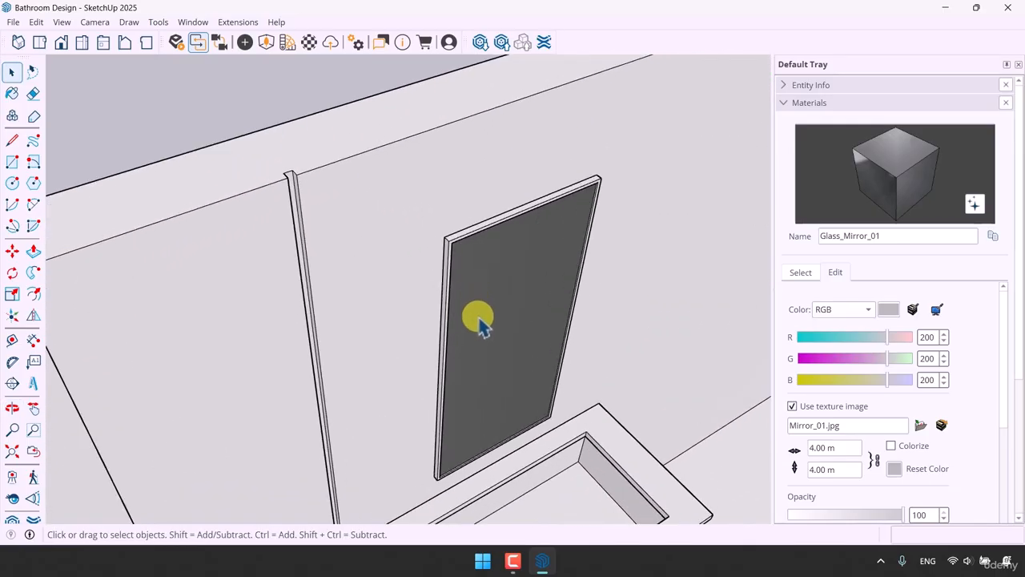
{"action": "scroll", "coordinate": [479, 324], "scroll_direction": "down", "scroll_amount": 5}
{"action": "middle_click_drag", "start_coordinate": [373, 267], "coordinate": [445, 320]}
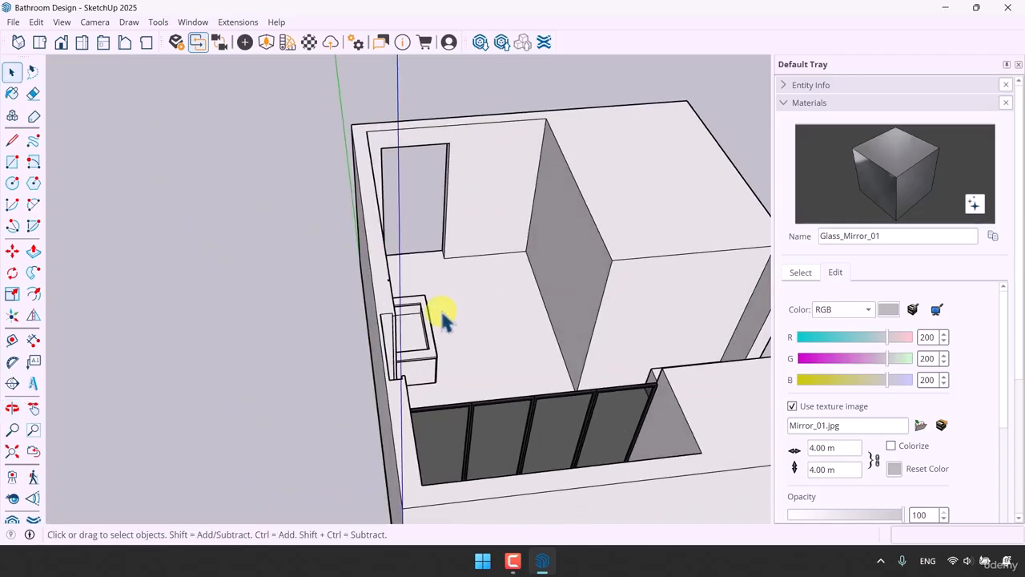
{"action": "middle_click_drag", "start_coordinate": [328, 314], "coordinate": [460, 318]}
{"action": "scroll", "coordinate": [291, 325], "scroll_direction": "down", "scroll_amount": 3}
{"action": "middle_click_drag", "start_coordinate": [291, 321], "coordinate": [356, 238]}
{"action": "scroll", "coordinate": [364, 252], "scroll_direction": "up", "scroll_amount": 3}
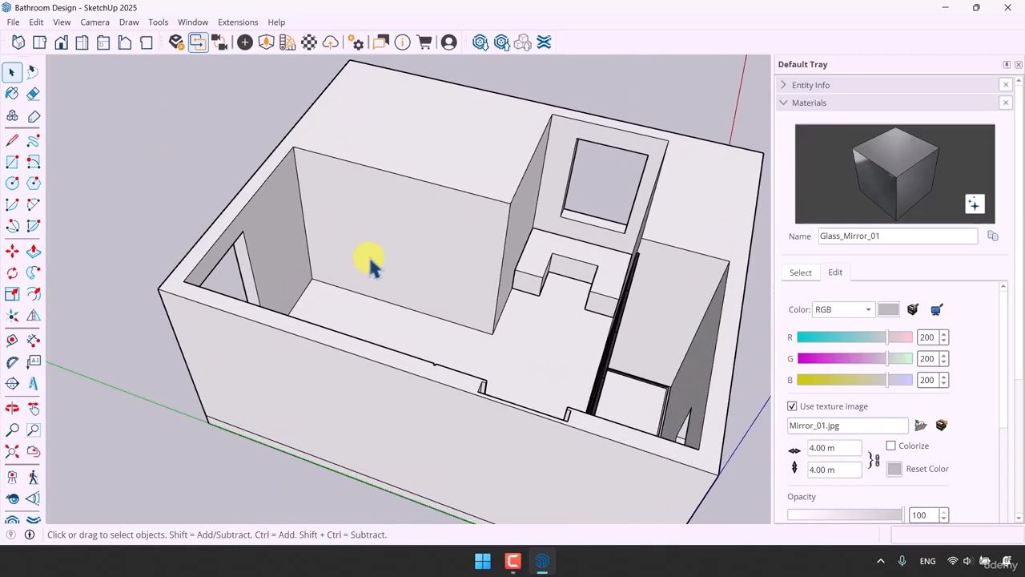
Open 3D Warehouse and browse the featured kitchen and appliance Live Components
{"action": "left_click", "coordinate": [481, 42]}
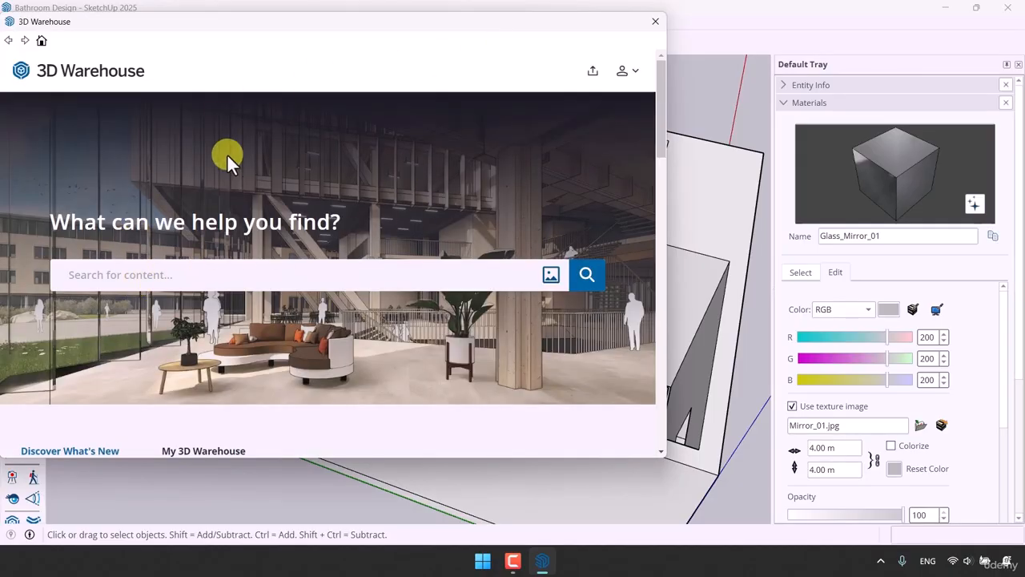
{"action": "scroll", "coordinate": [191, 295], "scroll_direction": "down", "scroll_amount": 5}
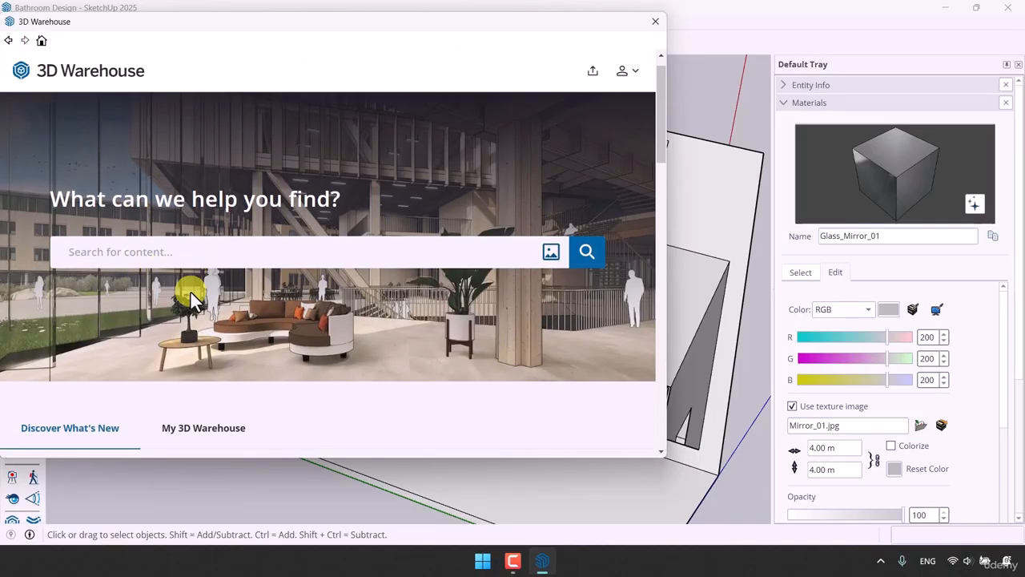
{"action": "scroll", "coordinate": [190, 294], "scroll_direction": "down", "scroll_amount": 4}
{"action": "scroll", "coordinate": [192, 296], "scroll_direction": "up", "scroll_amount": 9}
{"action": "scroll", "coordinate": [194, 297], "scroll_direction": "down", "scroll_amount": 9}
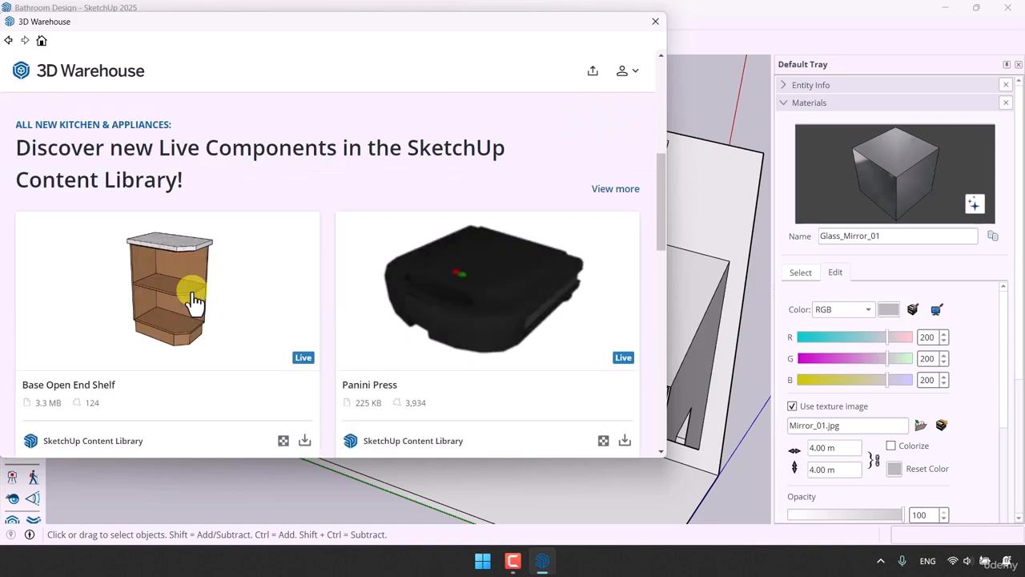
{"action": "scroll", "coordinate": [222, 165], "scroll_direction": "down", "scroll_amount": 6}
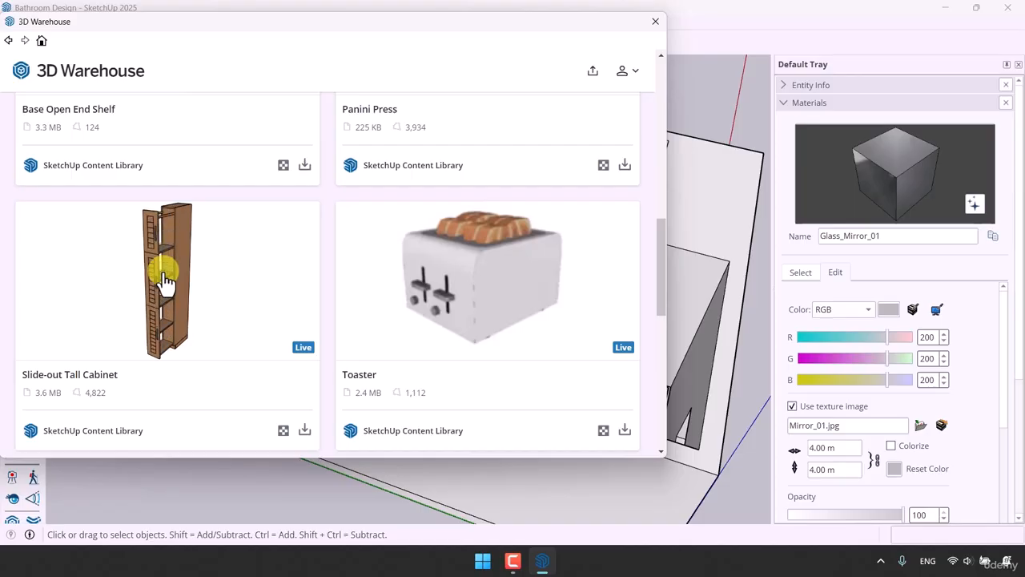
Download the Slide-out Tall Cabinet Live Component into the model and place it on the bathroom floor near the vanity
{"action": "left_click", "coordinate": [164, 280]}
{"action": "scroll", "coordinate": [425, 287], "scroll_direction": "down", "scroll_amount": 5}
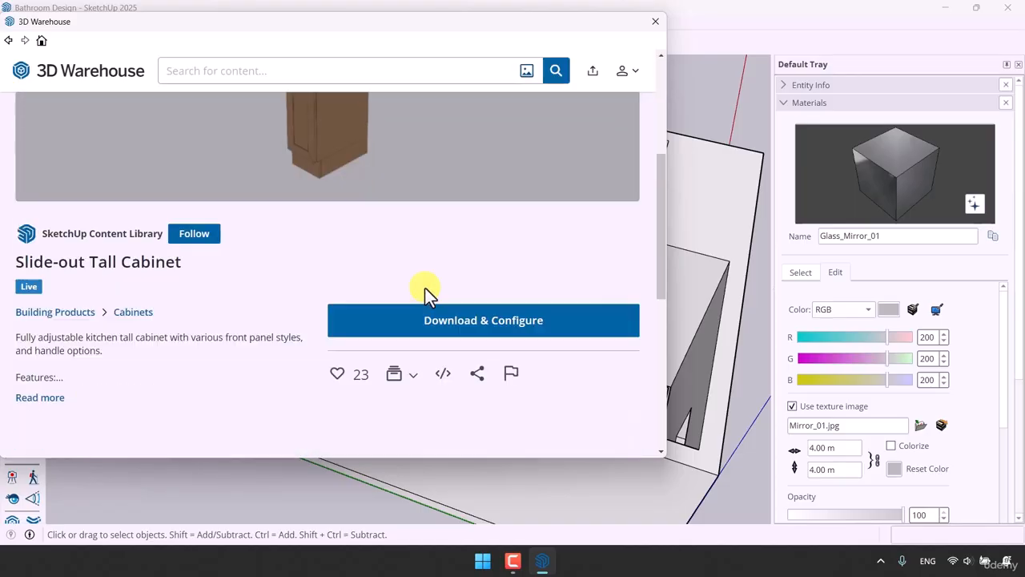
{"action": "left_click", "coordinate": [445, 311]}
{"action": "left_click", "coordinate": [301, 260]}
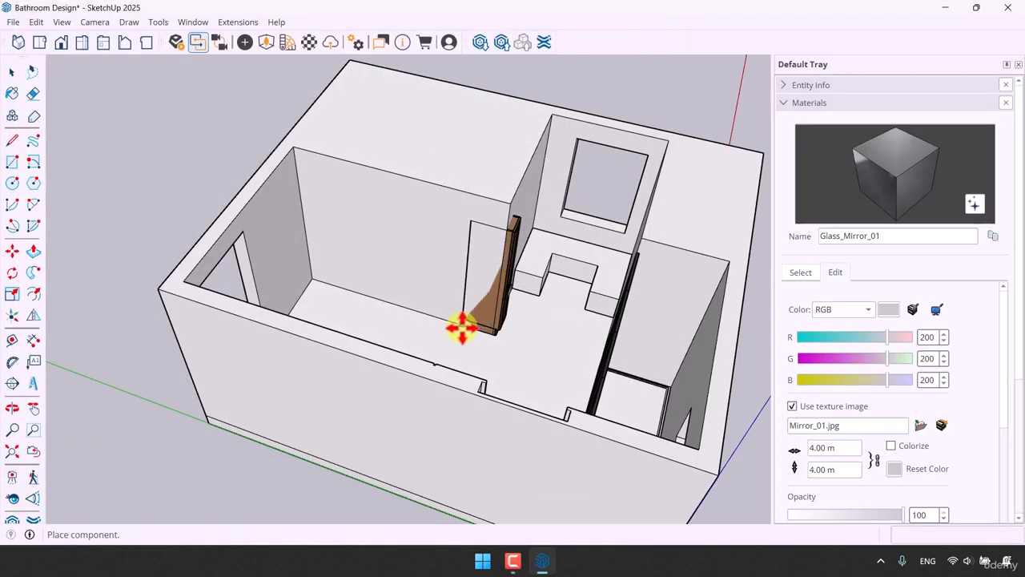
{"action": "middle_click_drag", "start_coordinate": [462, 329], "coordinate": [233, 339]}
{"action": "scroll", "coordinate": [385, 312], "scroll_direction": "up", "scroll_amount": 4}
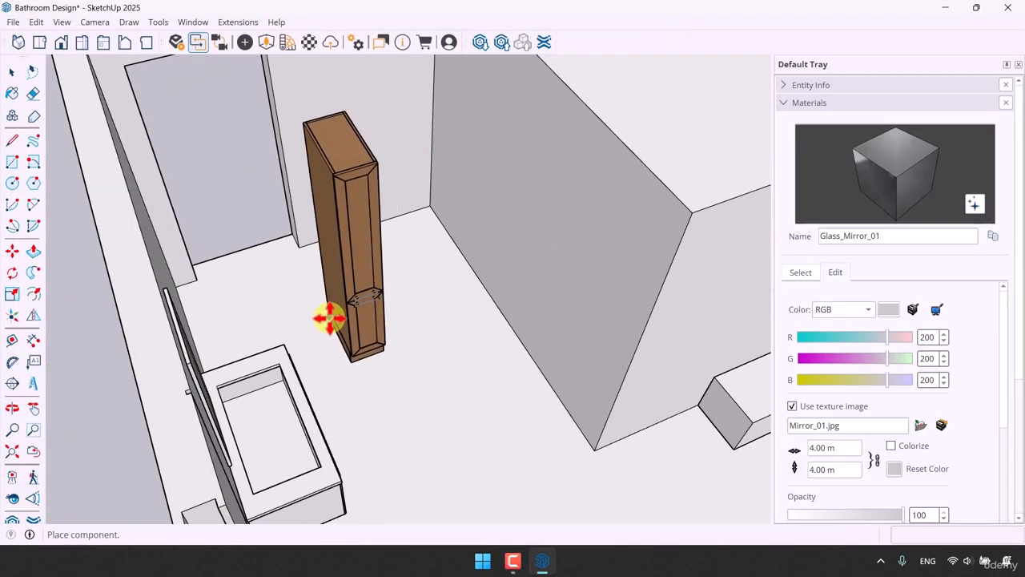
{"action": "left_click", "coordinate": [326, 329]}
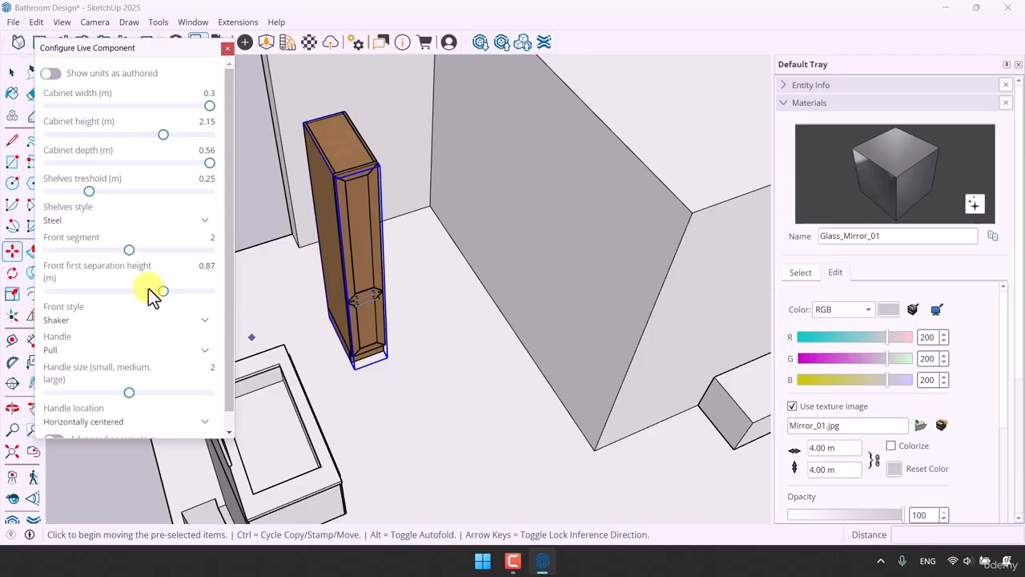
Set the tall cabinet's width to 1 m and its height to 2.3 m
{"action": "left_click", "coordinate": [203, 94]}
{"action": "type", "text": "1"}
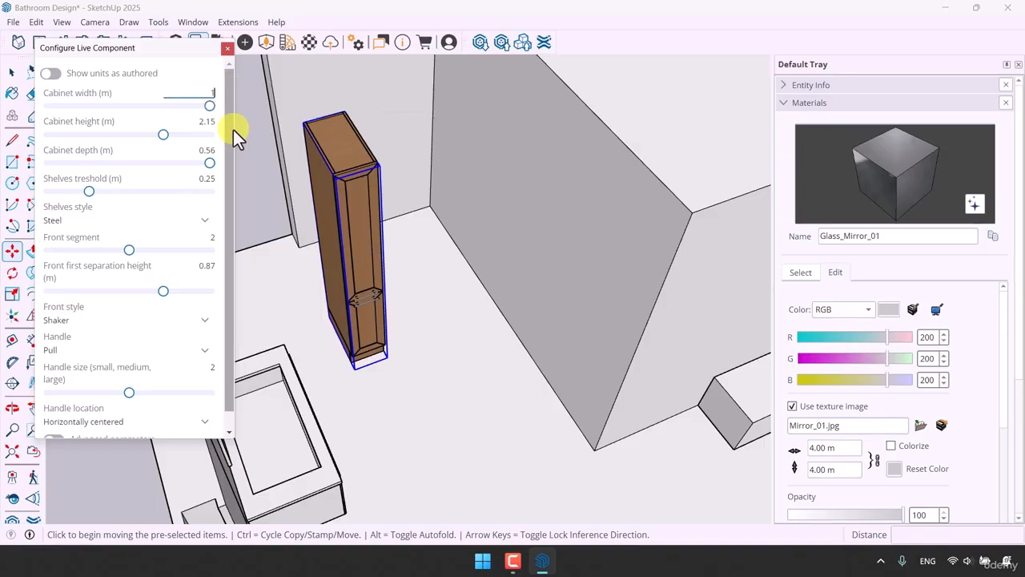
{"action": "key", "text": "Return"}
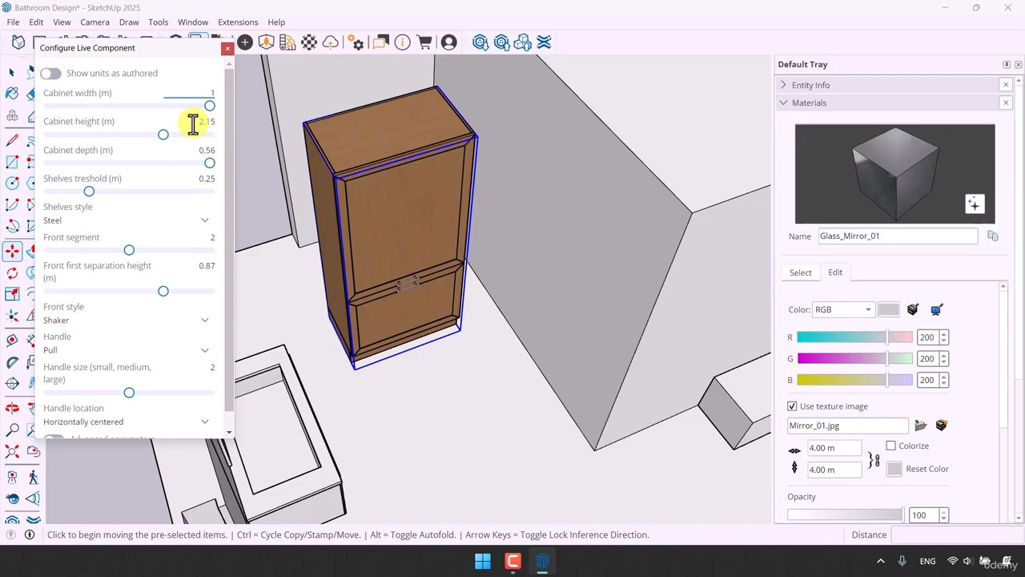
{"action": "left_click", "coordinate": [195, 121]}
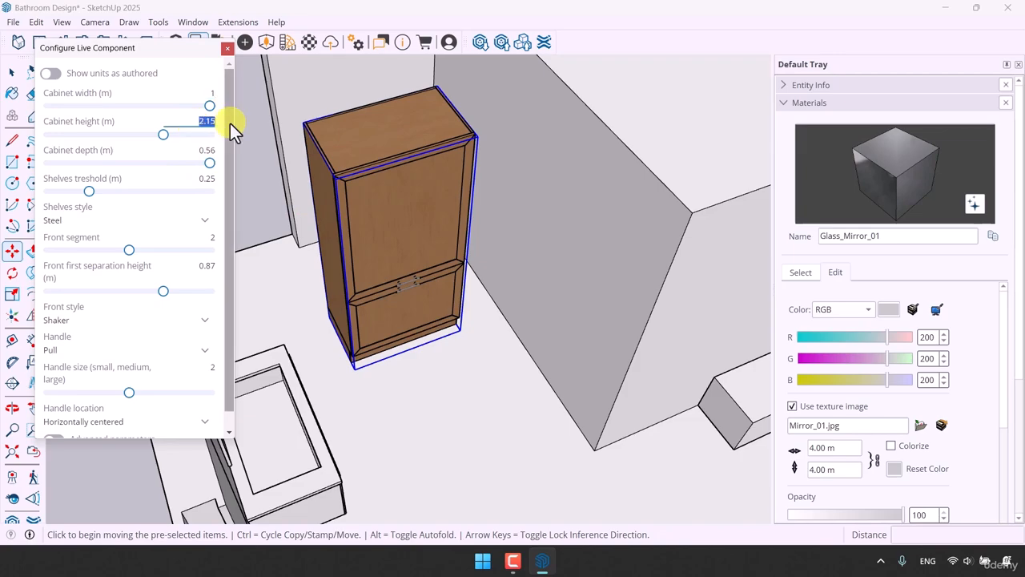
{"action": "type", "text": "2.3"}
{"action": "key", "text": "Return"}
{"action": "middle_click_drag", "start_coordinate": [389, 240], "coordinate": [390, 218]}
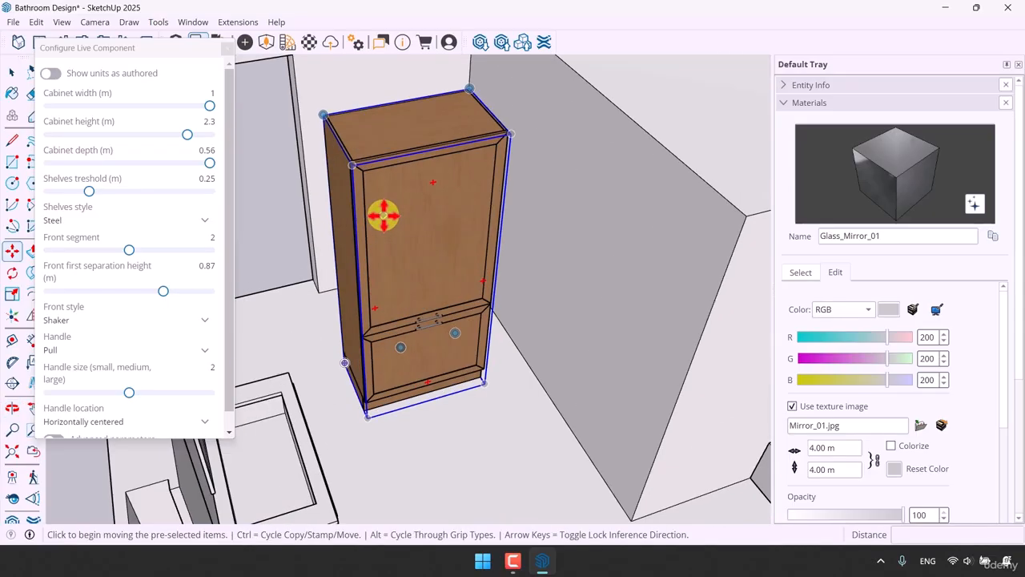
Set the cabinet depth to 0.6 m and the shelves threshold to 0.4 m
{"action": "left_click", "coordinate": [207, 152]}
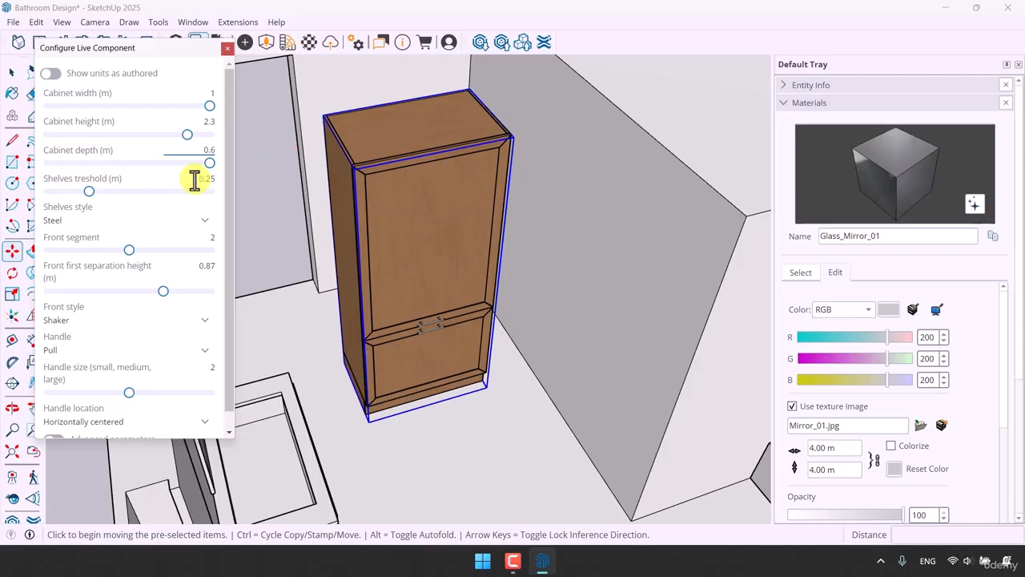
{"action": "left_click_drag", "start_coordinate": [199, 180], "coordinate": [236, 179]}
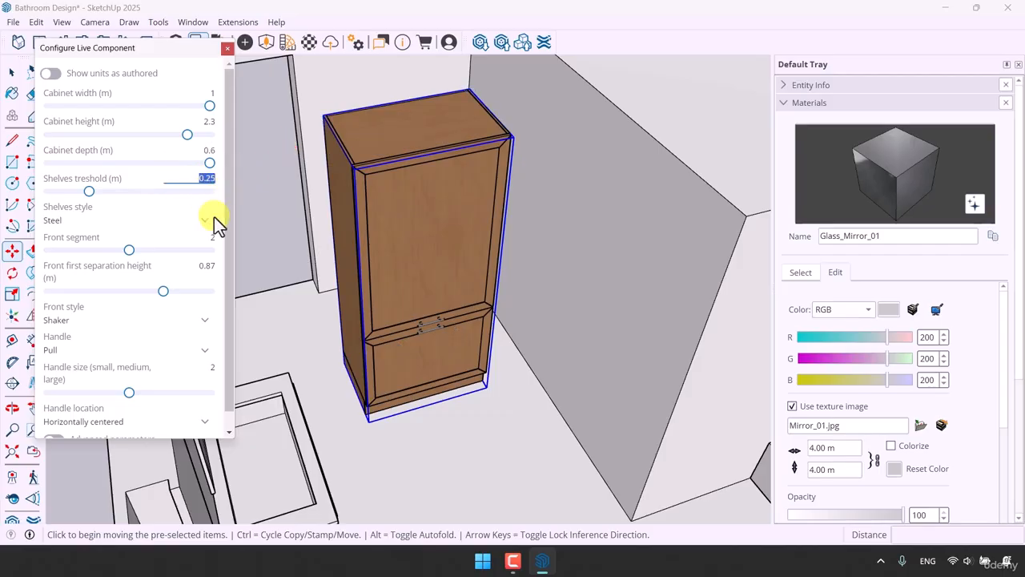
{"action": "type", "text": "0.4"}
{"action": "key", "text": "Return"}
{"action": "scroll", "coordinate": [414, 350], "scroll_direction": "up", "scroll_amount": 5}
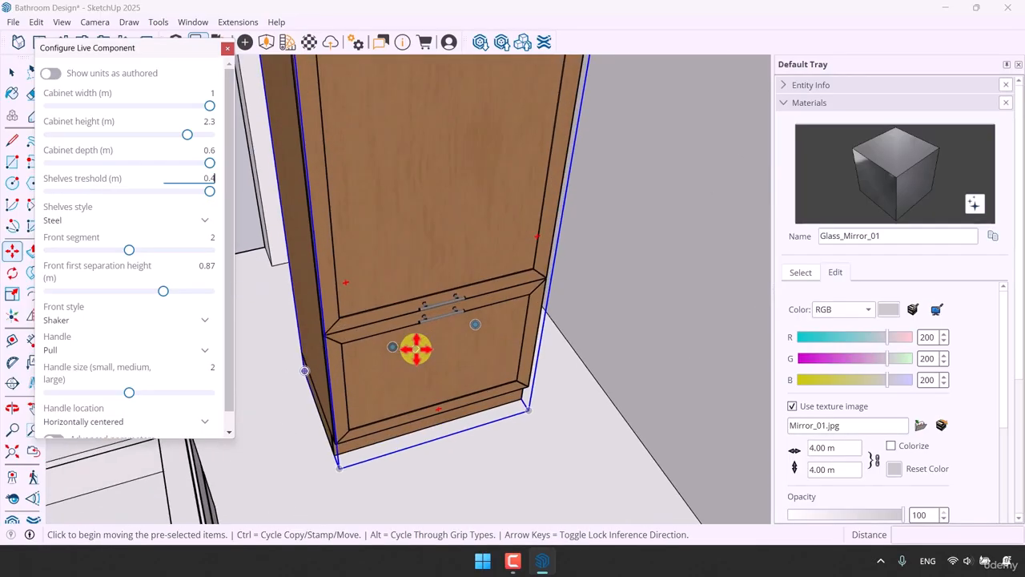
{"action": "middle_click_drag", "start_coordinate": [414, 350], "coordinate": [392, 176]}
{"action": "middle_click_drag", "start_coordinate": [446, 275], "coordinate": [440, 366]}
{"action": "scroll", "coordinate": [435, 371], "scroll_direction": "down", "scroll_amount": 3}
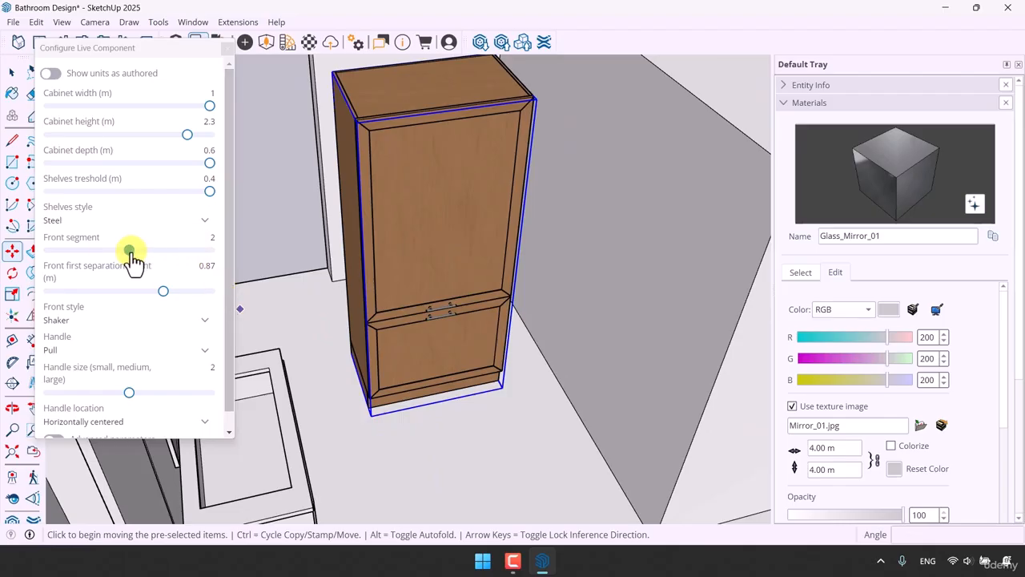
Try three front segments on the tall cabinet and return the count to two
{"action": "left_click_drag", "start_coordinate": [132, 258], "coordinate": [254, 259]}
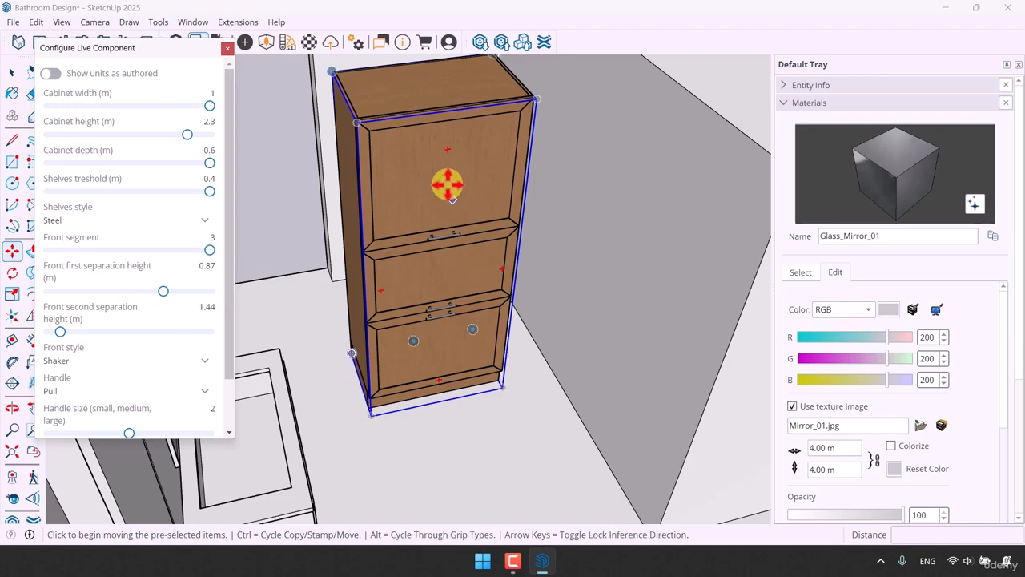
{"action": "left_click_drag", "start_coordinate": [211, 250], "coordinate": [128, 256]}
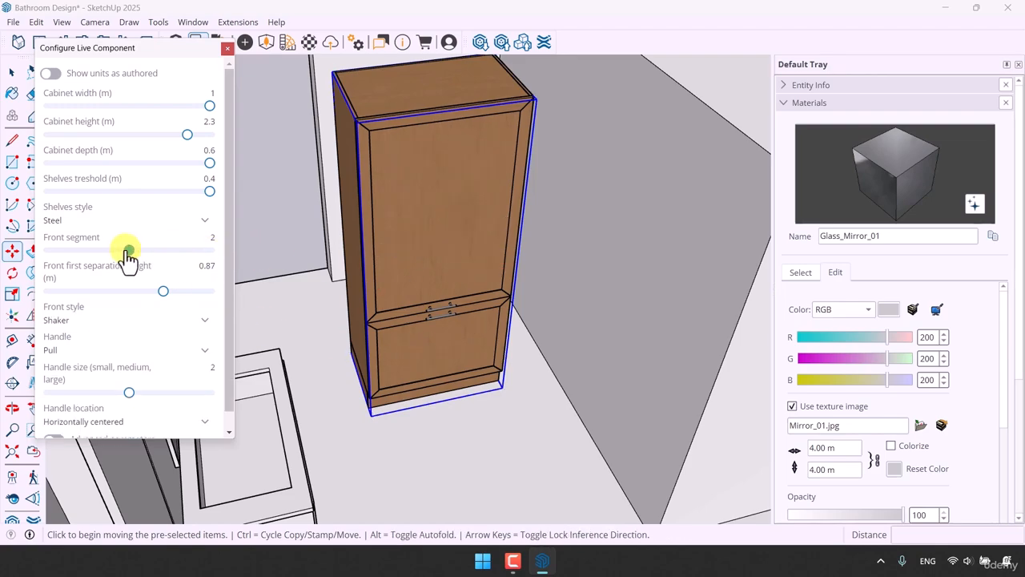
{"action": "left_click_drag", "start_coordinate": [3, 250], "coordinate": [101, 258]}
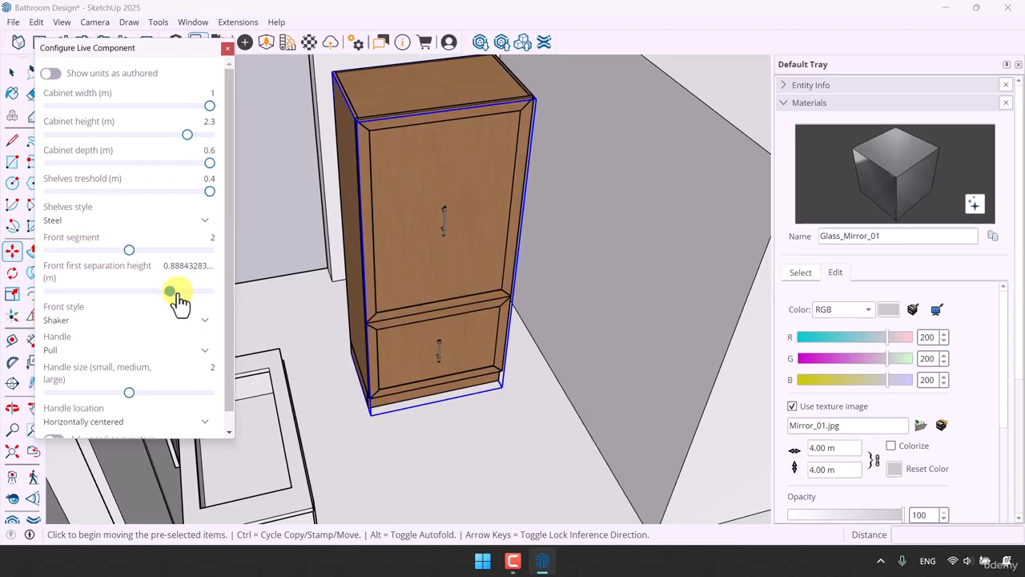
Set the cabinet's front first separation height to 0.5 m and its front style to Beaded, trying Raised first
{"action": "left_click_drag", "start_coordinate": [172, 292], "coordinate": [183, 291]}
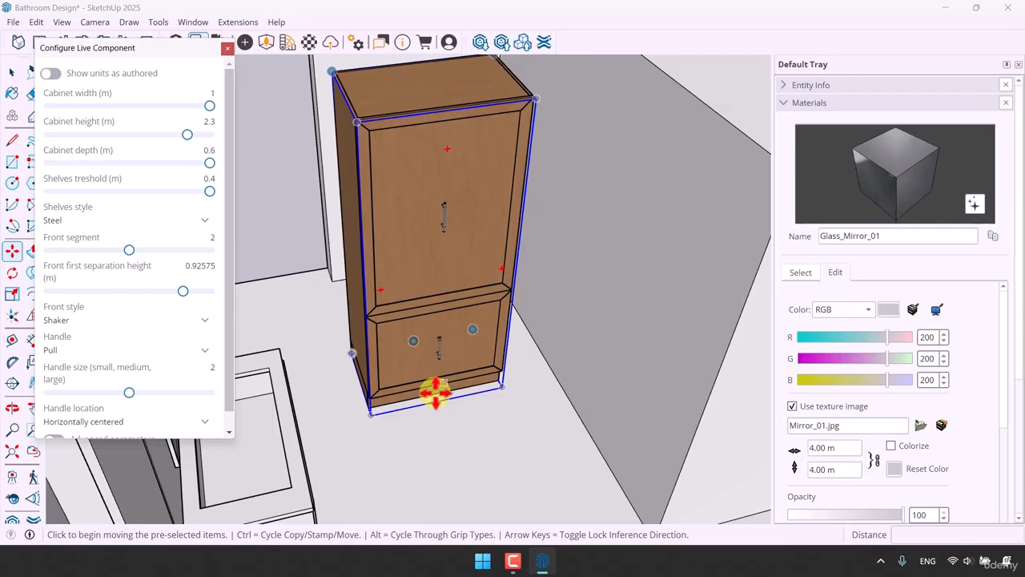
{"action": "left_click", "coordinate": [184, 266]}
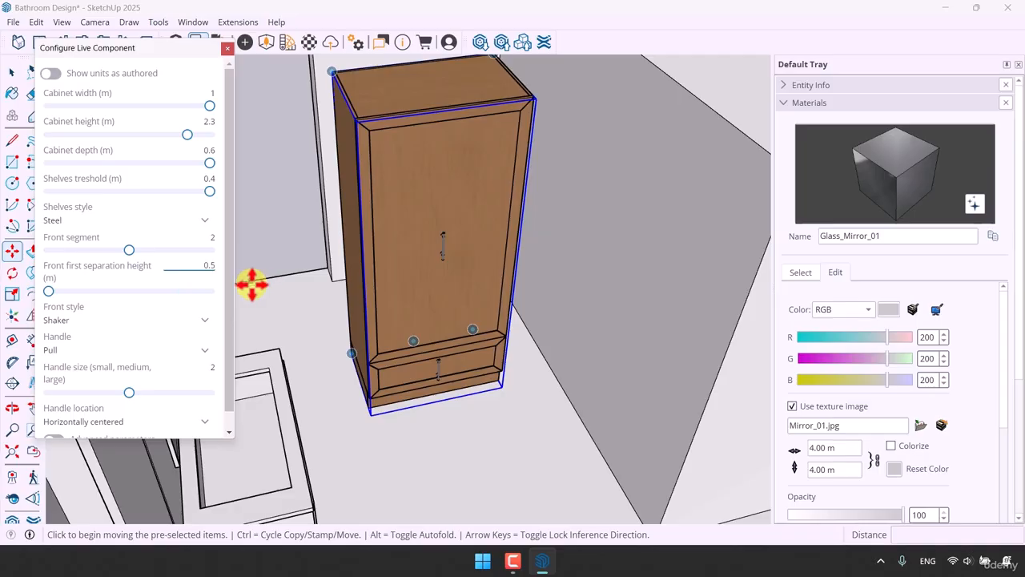
{"action": "left_click", "coordinate": [68, 324]}
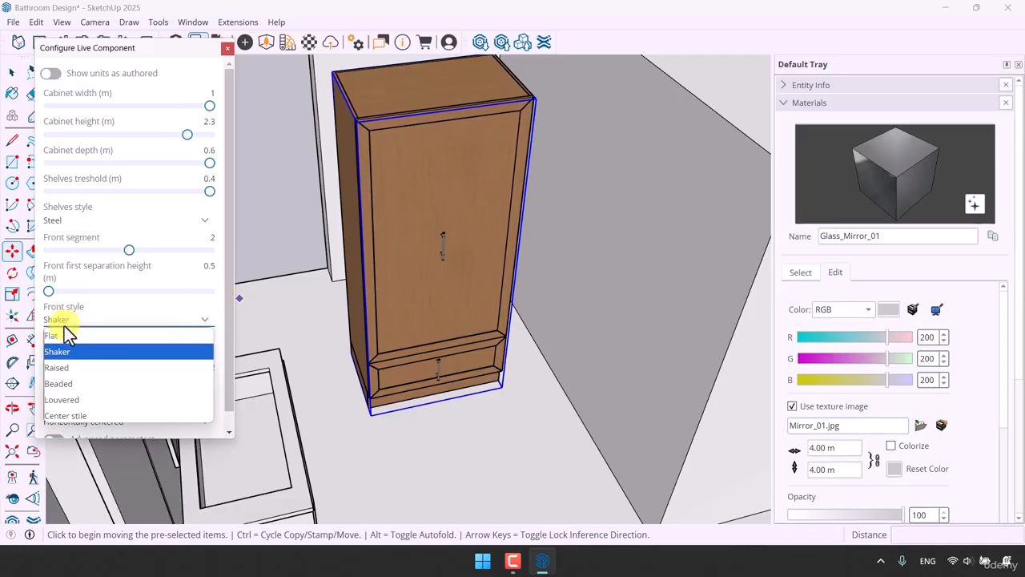
{"action": "left_click", "coordinate": [61, 369]}
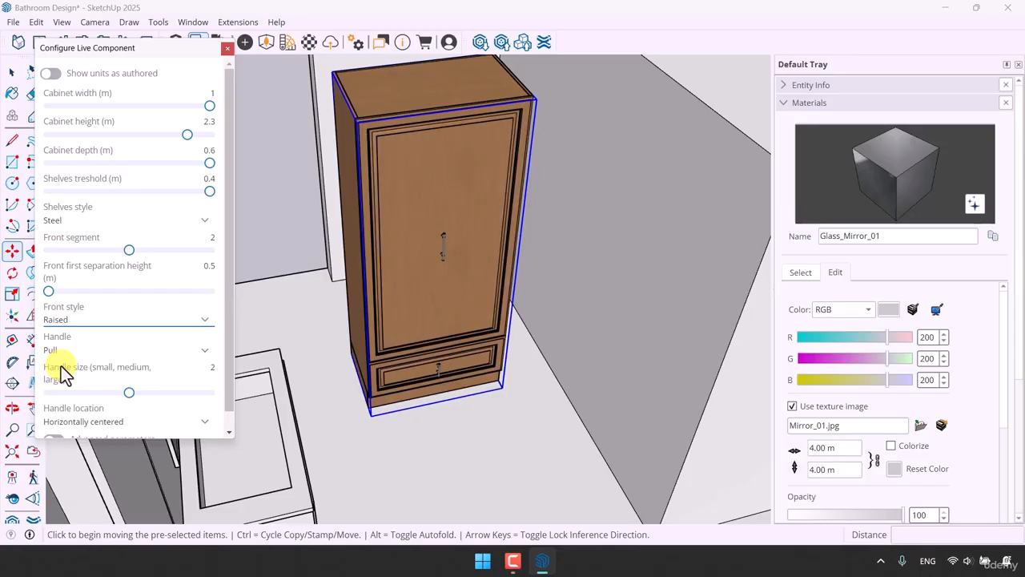
{"action": "left_click", "coordinate": [67, 321]}
{"action": "left_click", "coordinate": [68, 382]}
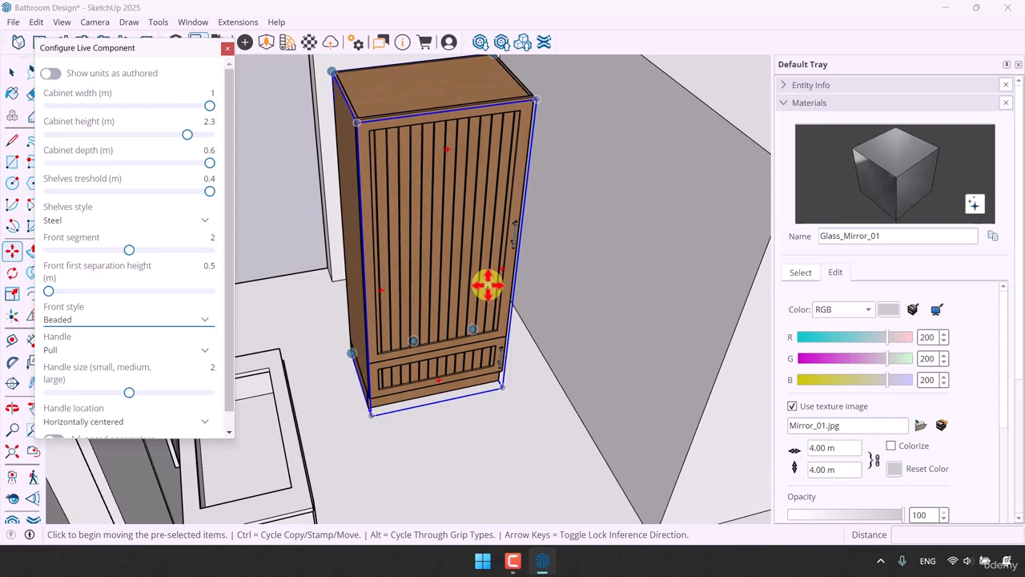
Compare the Flat pull and D pull handles on the cabinet and set the handle to Flat profile
{"action": "left_click", "coordinate": [104, 349]}
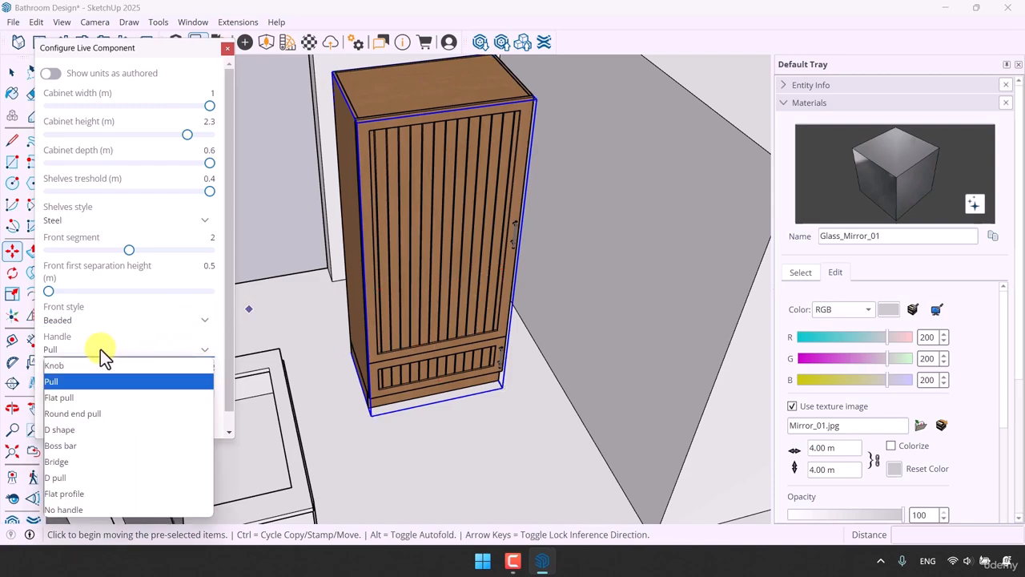
{"action": "left_click", "coordinate": [89, 398]}
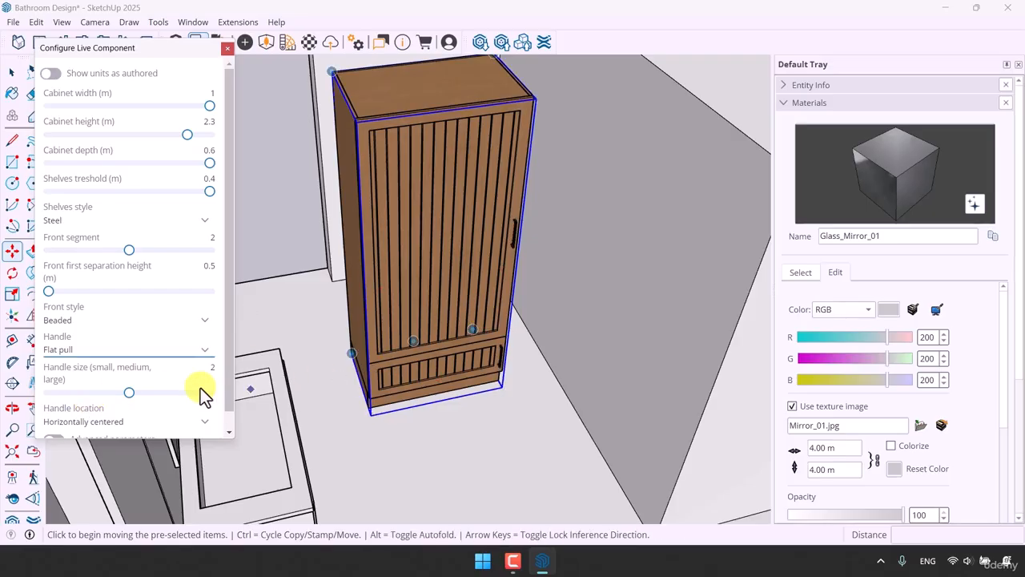
{"action": "left_click", "coordinate": [128, 352]}
{"action": "left_click", "coordinate": [101, 474]}
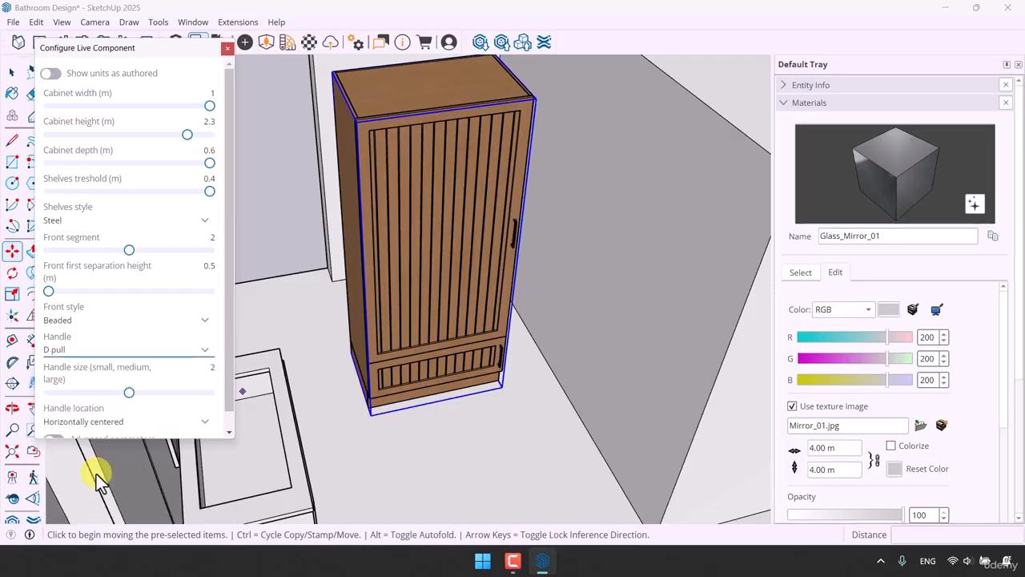
{"action": "scroll", "coordinate": [512, 280], "scroll_direction": "up", "scroll_amount": 5}
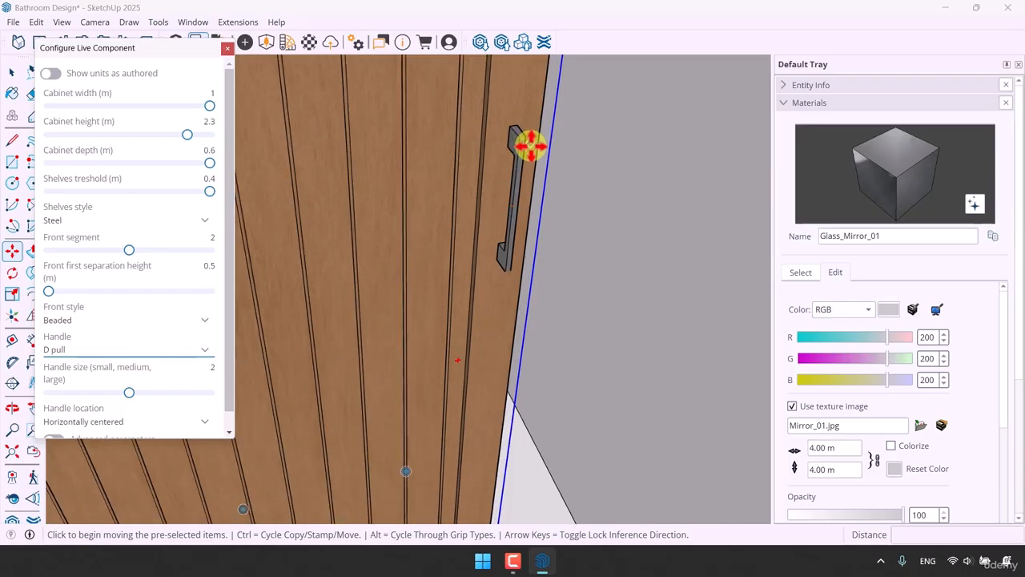
{"action": "left_click", "coordinate": [141, 350]}
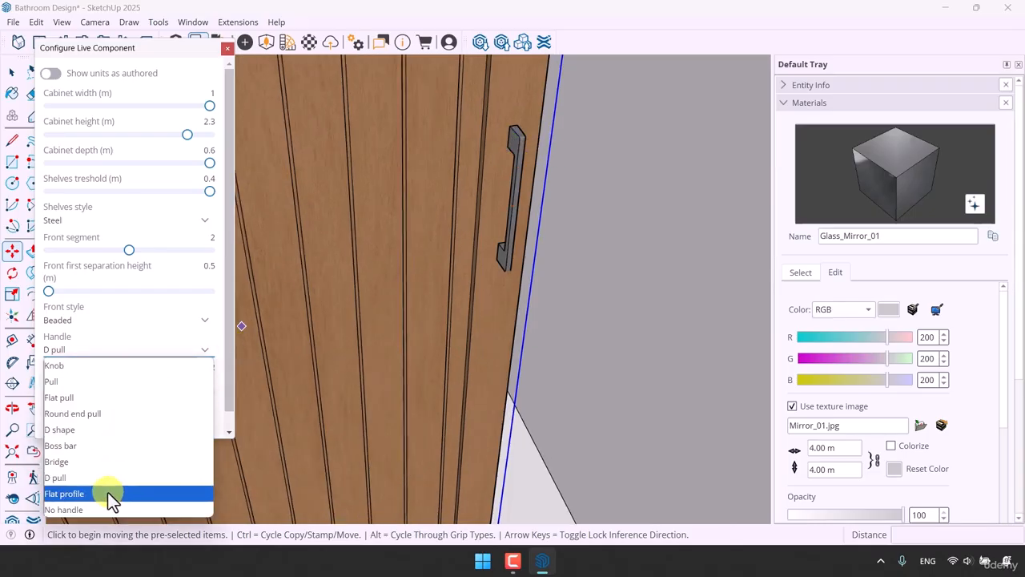
{"action": "left_click", "coordinate": [107, 492]}
{"action": "scroll", "coordinate": [508, 309], "scroll_direction": "down", "scroll_amount": 5}
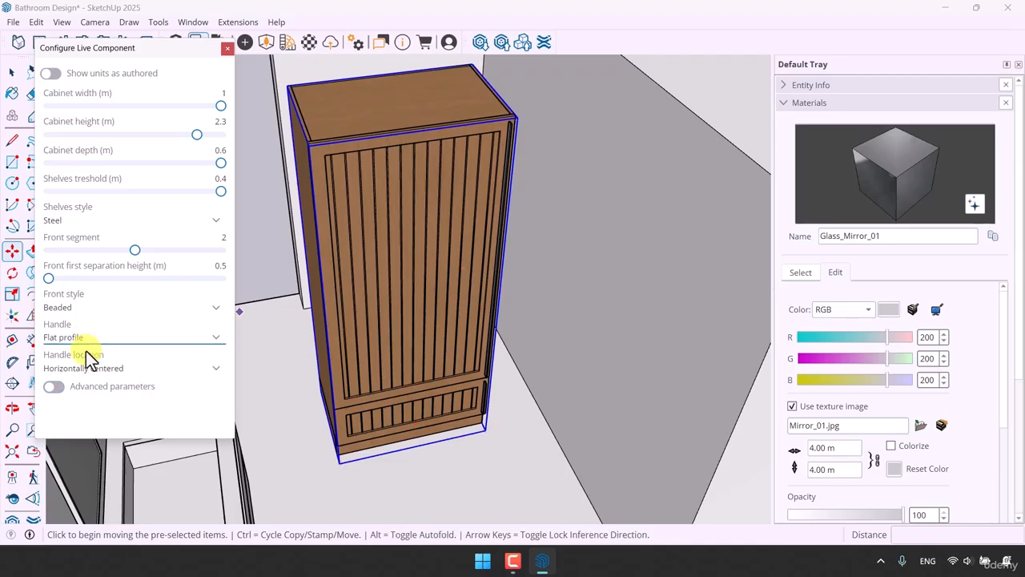
Compare both handle locations, set the cabinet's to Vertically centered, and turn on the advanced parameters
{"action": "left_click", "coordinate": [85, 368]}
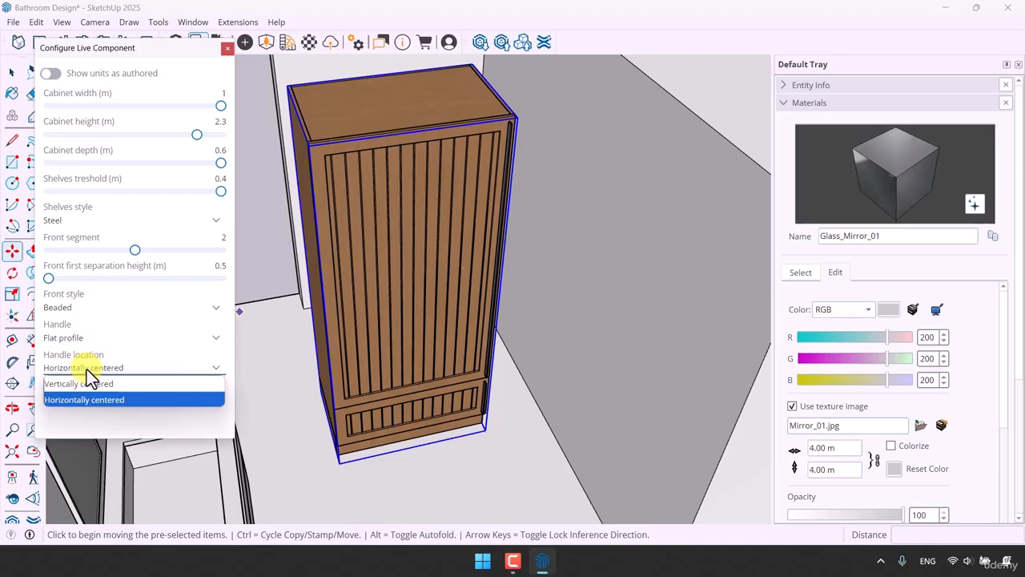
{"action": "left_click", "coordinate": [86, 382]}
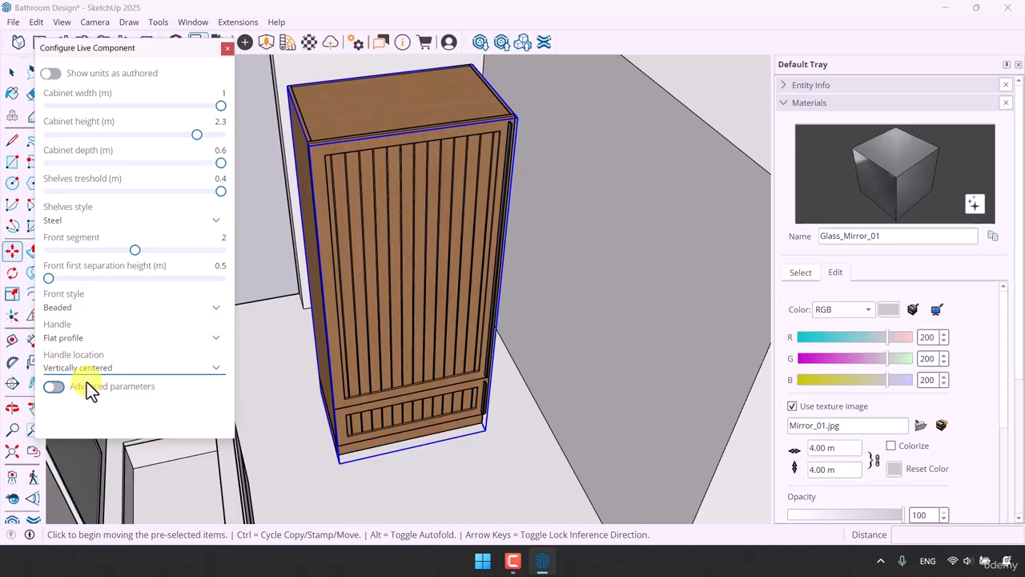
{"action": "left_click", "coordinate": [110, 367]}
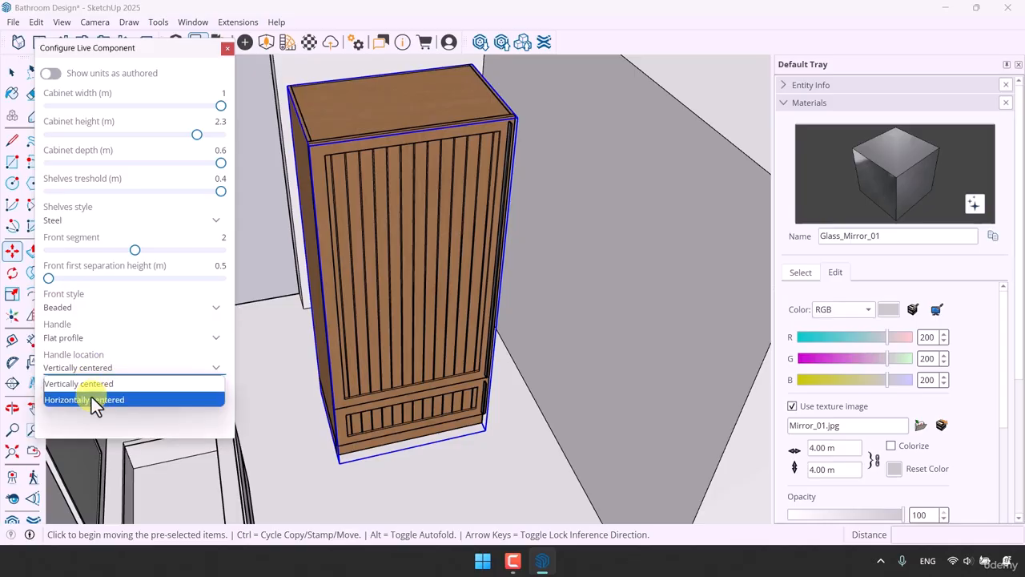
{"action": "left_click", "coordinate": [91, 400]}
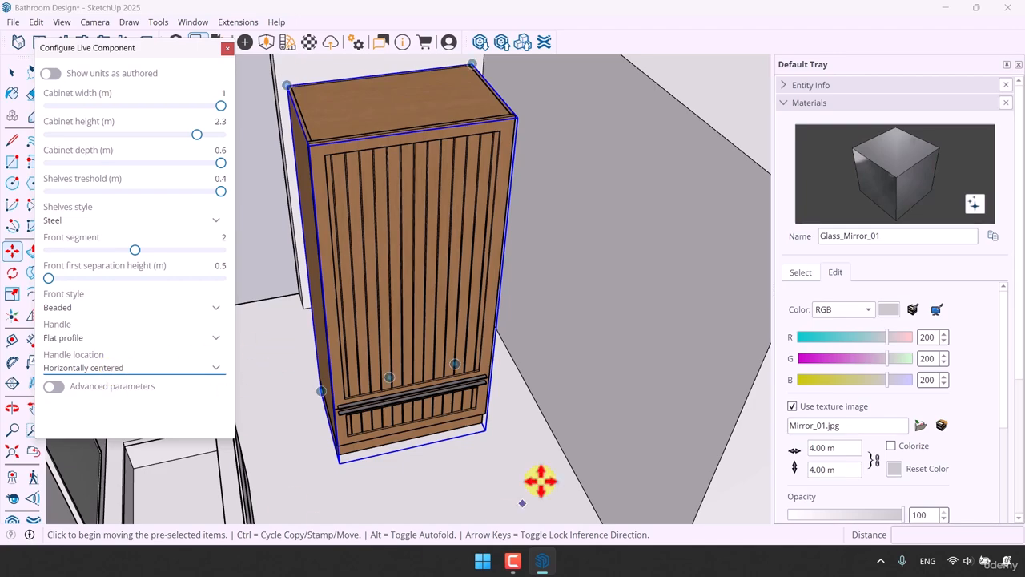
{"action": "scroll", "coordinate": [321, 360], "scroll_direction": "down", "scroll_amount": 4}
{"action": "middle_click_drag", "start_coordinate": [355, 366], "coordinate": [428, 350]}
{"action": "scroll", "coordinate": [372, 381], "scroll_direction": "up", "scroll_amount": 4}
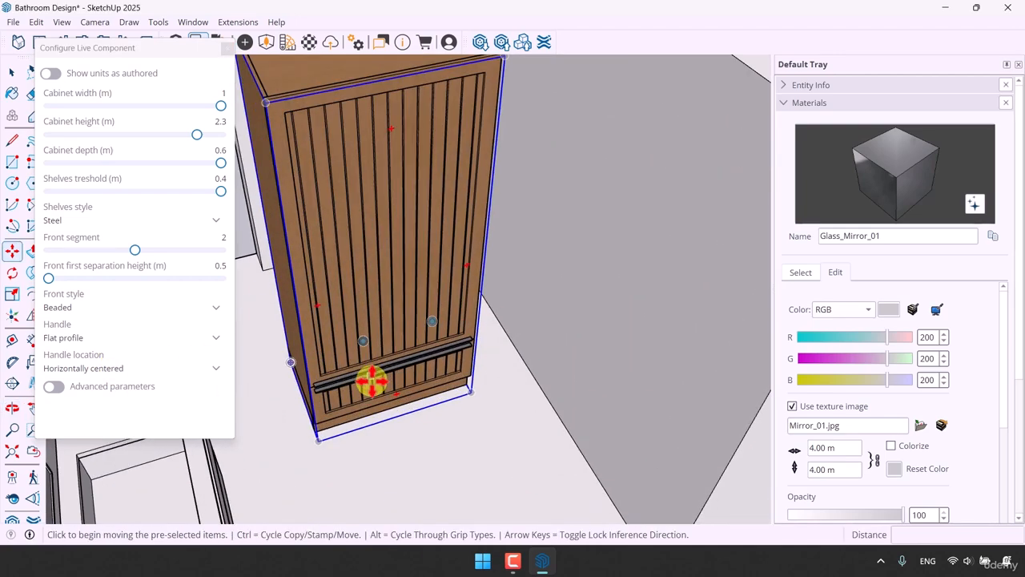
{"action": "left_click", "coordinate": [99, 373]}
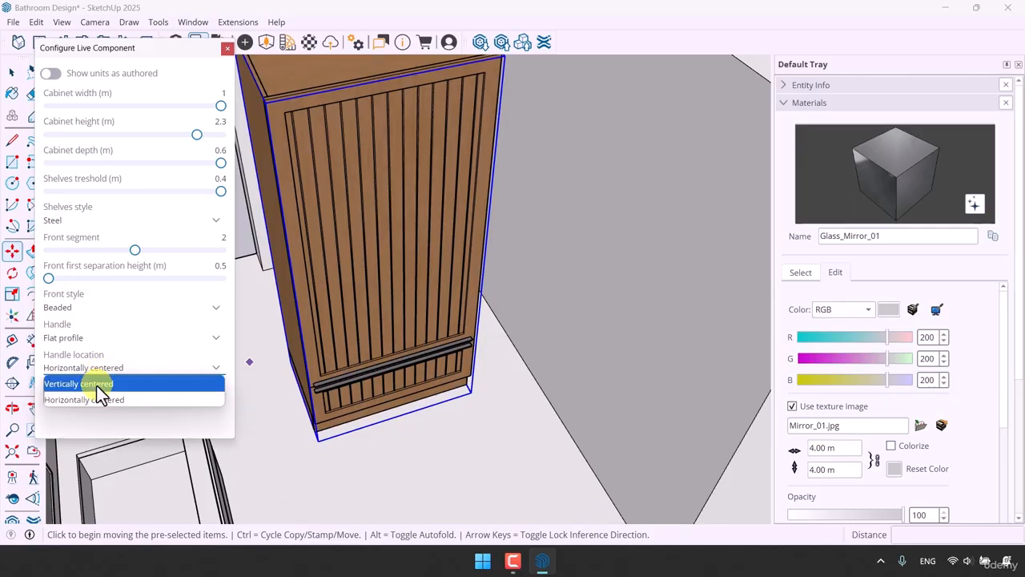
{"action": "left_click", "coordinate": [97, 383]}
{"action": "scroll", "coordinate": [375, 430], "scroll_direction": "down", "scroll_amount": 4}
{"action": "middle_click_drag", "start_coordinate": [408, 389], "coordinate": [412, 385]}
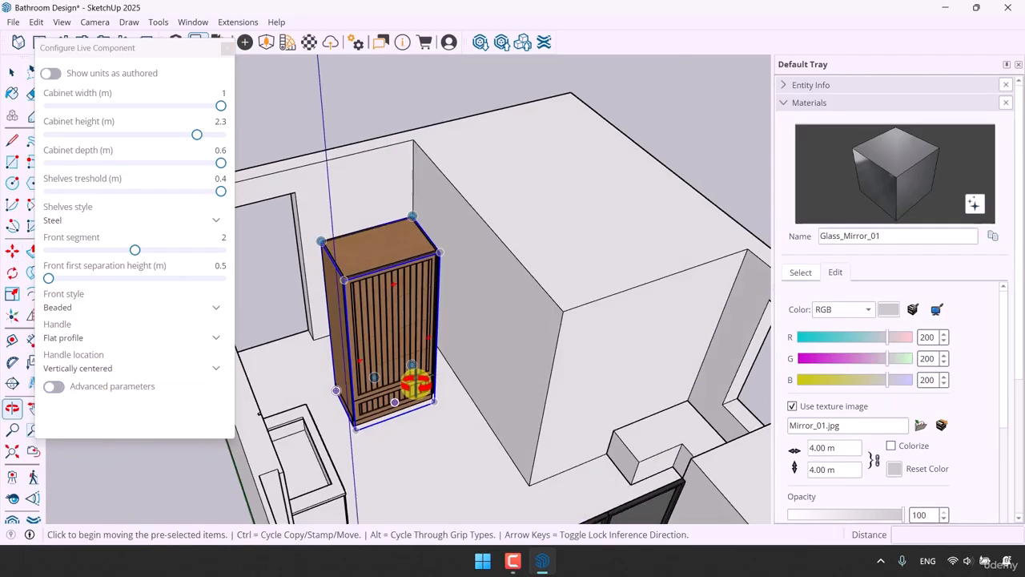
{"action": "scroll", "coordinate": [320, 366], "scroll_direction": "up", "scroll_amount": 4}
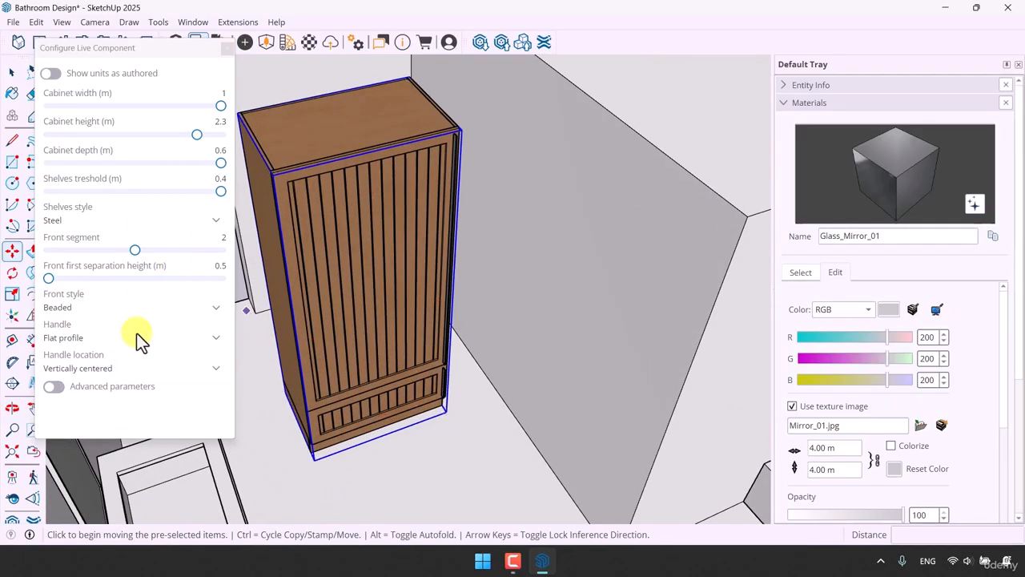
{"action": "left_click", "coordinate": [56, 389]}
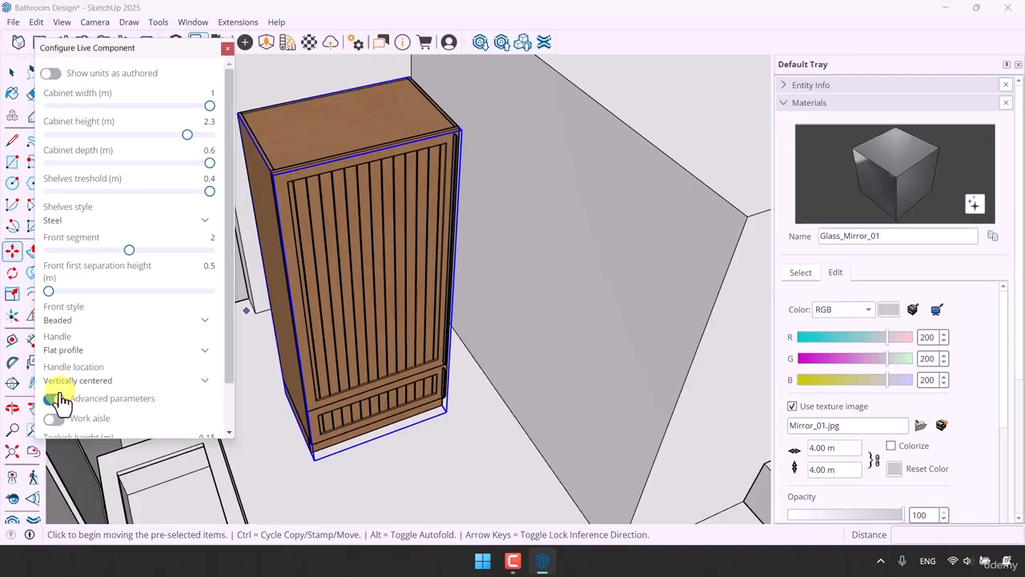
Turn off the cabinet's advanced parameters and close its component configuration
{"action": "scroll", "coordinate": [161, 410], "scroll_direction": "down", "scroll_amount": 1}
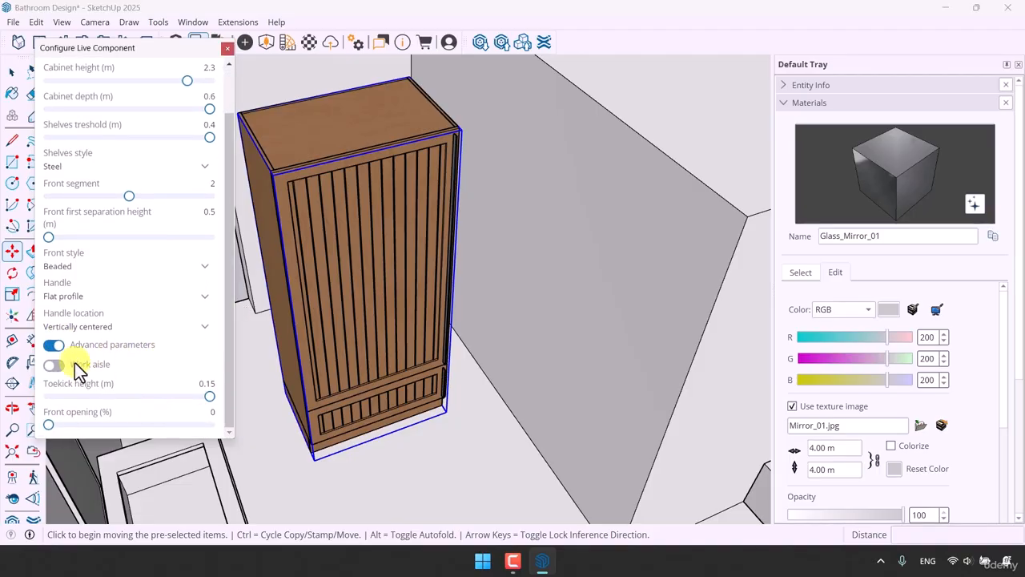
{"action": "left_click", "coordinate": [56, 346]}
{"action": "left_click", "coordinate": [227, 50]}
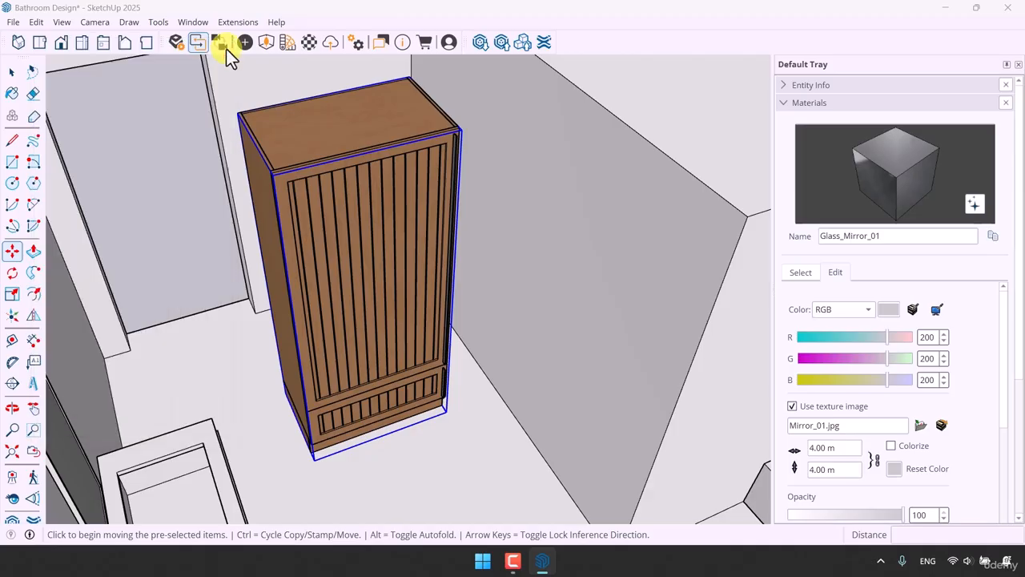
Rotate the tall cabinet 90 degrees on the floor plane
{"action": "scroll", "coordinate": [412, 270], "scroll_direction": "down", "scroll_amount": 5}
{"action": "middle_click_drag", "start_coordinate": [412, 270], "coordinate": [87, 315]}
{"action": "key", "text": "q"}
{"action": "scroll", "coordinate": [435, 332], "scroll_direction": "up", "scroll_amount": 5}
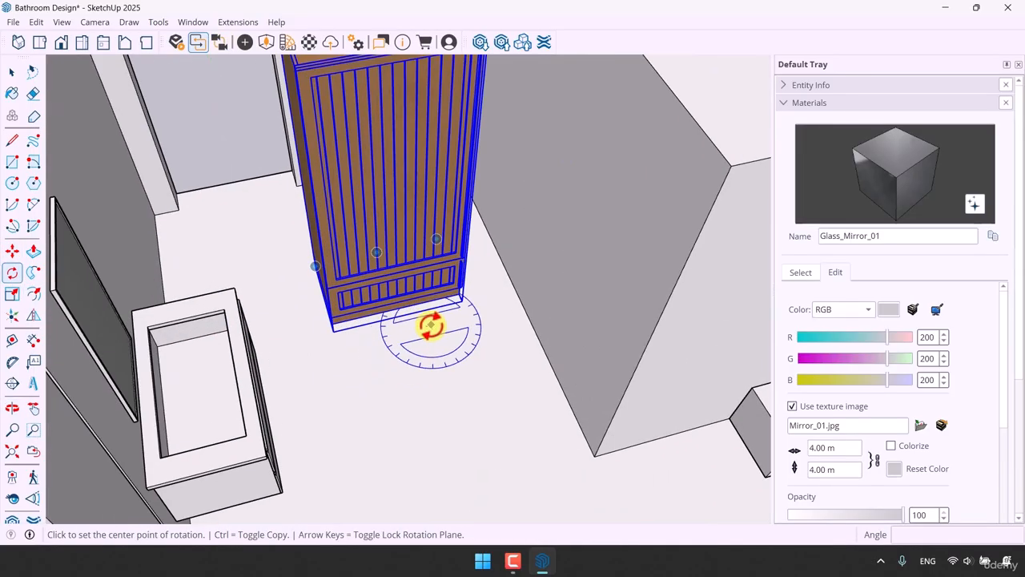
{"action": "left_click", "coordinate": [431, 325]}
{"action": "left_click", "coordinate": [378, 336]}
{"action": "type", "text": "90"}
{"action": "key", "text": "Return"}
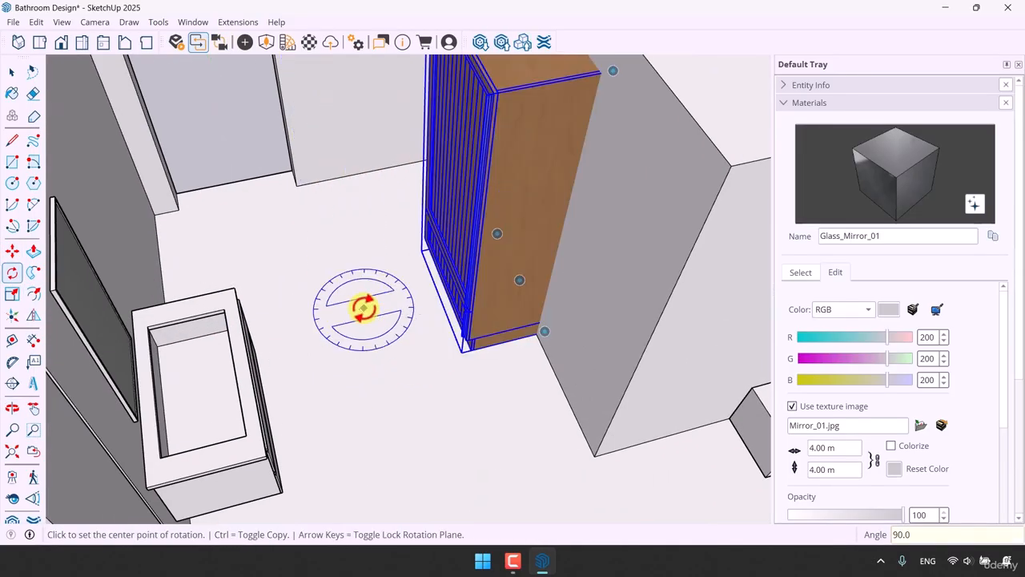
{"action": "left_click", "coordinate": [12, 251]}
{"action": "middle_click_drag", "start_coordinate": [376, 341], "coordinate": [480, 266]}
{"action": "left_click", "coordinate": [497, 261]}
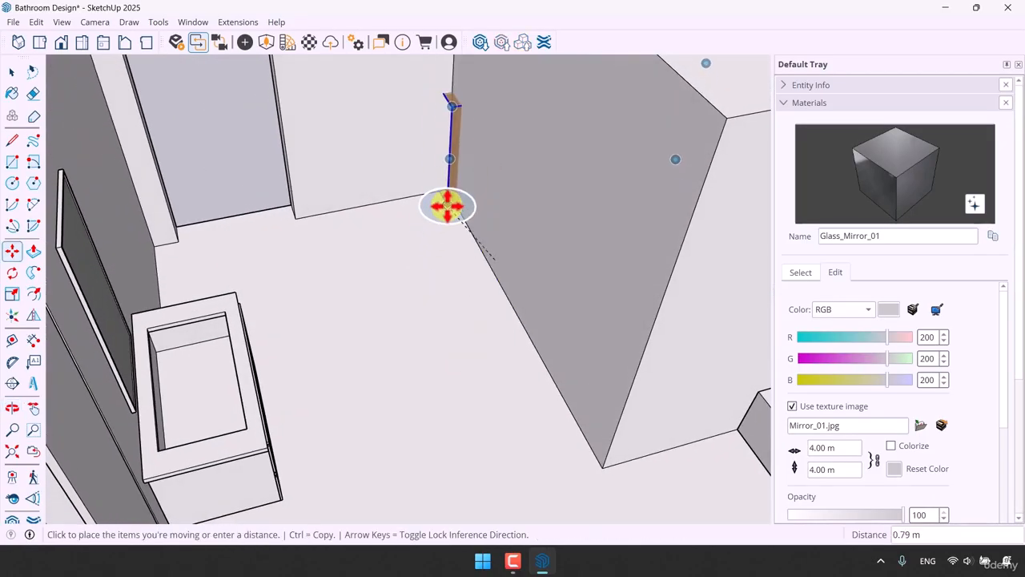
{"action": "key", "text": "space"}
{"action": "middle_click_drag", "start_coordinate": [374, 304], "coordinate": [144, 318]}
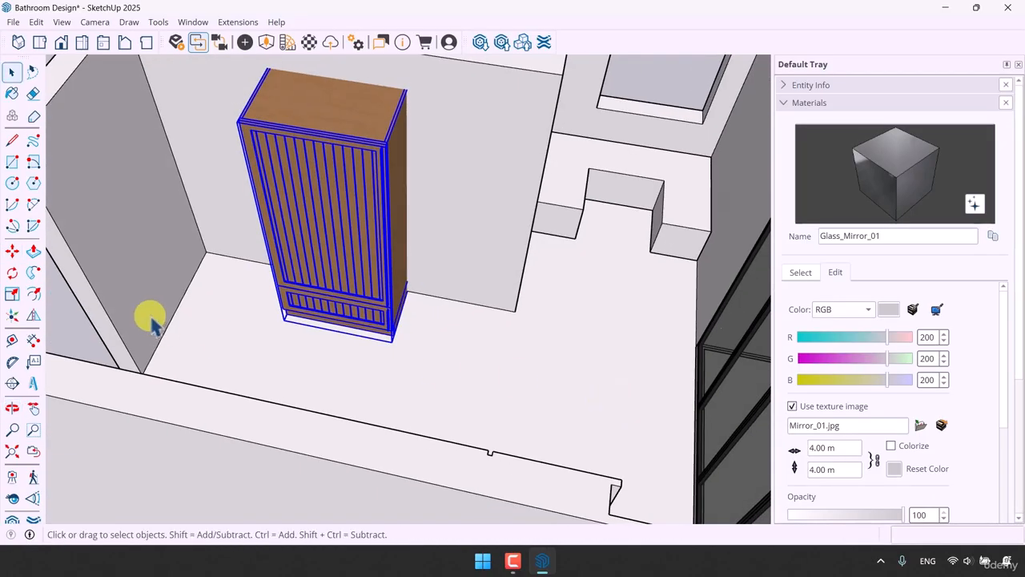
{"action": "left_click", "coordinate": [12, 251]}
{"action": "key", "text": "space"}
{"action": "scroll", "coordinate": [312, 312], "scroll_direction": "up", "scroll_amount": 2}
{"action": "left_click", "coordinate": [316, 298]}
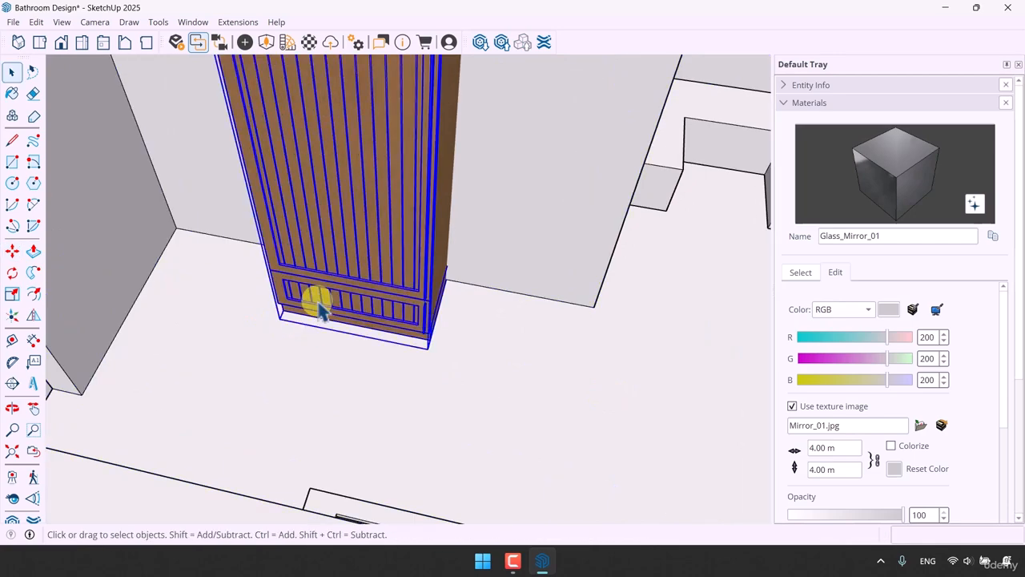
Move the tall cabinet by its lower front corner to the base of the side wall in the room corner
{"action": "left_click", "coordinate": [12, 251]}
{"action": "middle_click_drag", "start_coordinate": [276, 325], "coordinate": [273, 403]}
{"action": "scroll", "coordinate": [291, 366], "scroll_direction": "down", "scroll_amount": 2}
{"action": "middle_click_drag", "start_coordinate": [383, 339], "coordinate": [480, 377]}
{"action": "scroll", "coordinate": [484, 336], "scroll_direction": "up", "scroll_amount": 3}
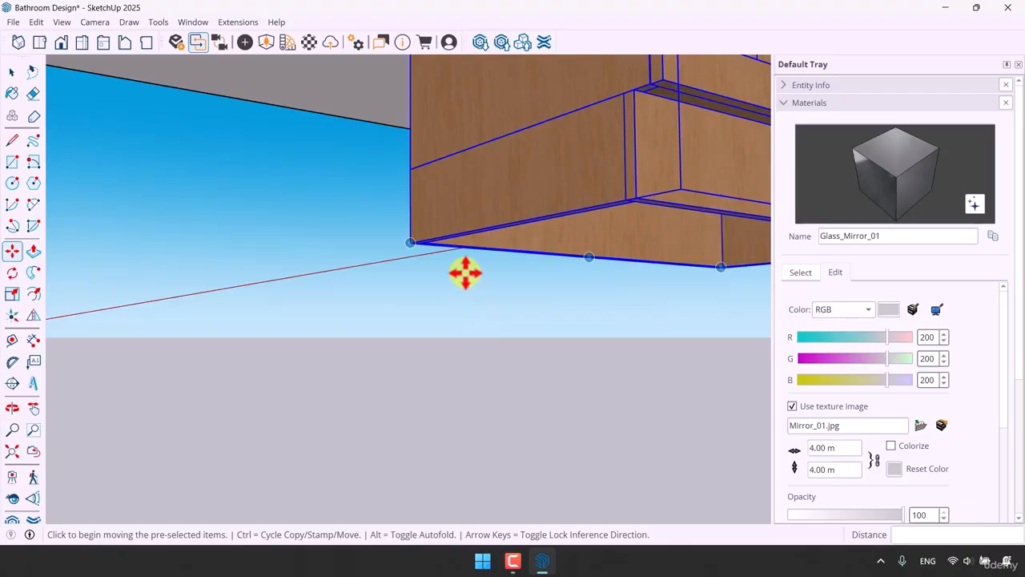
{"action": "scroll", "coordinate": [411, 237], "scroll_direction": "up", "scroll_amount": 5}
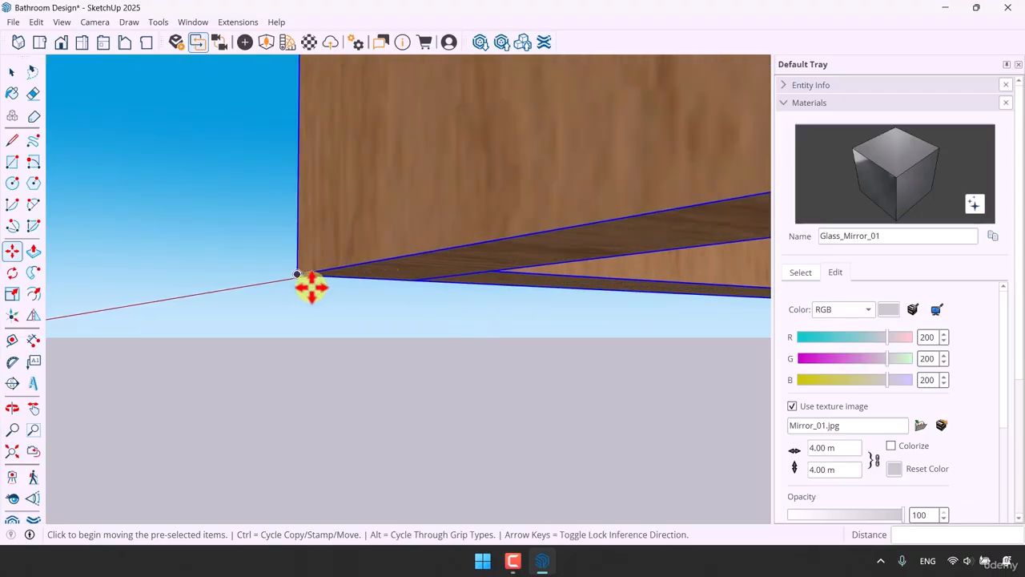
{"action": "scroll", "coordinate": [344, 401], "scroll_direction": "down", "scroll_amount": 5}
{"action": "middle_click_drag", "start_coordinate": [371, 393], "coordinate": [495, 334]}
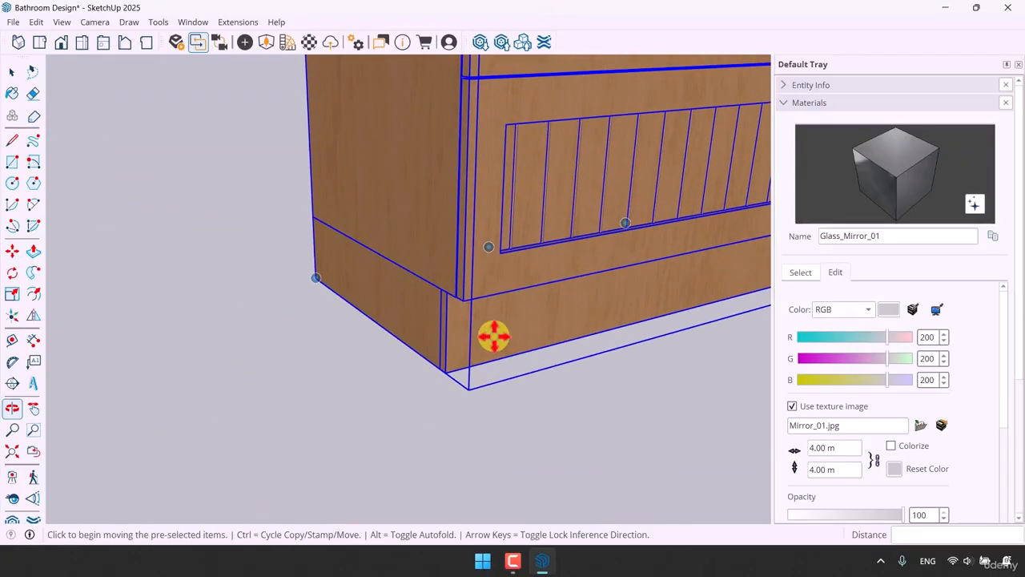
{"action": "left_click", "coordinate": [464, 387]}
{"action": "middle_click_drag", "start_coordinate": [465, 387], "coordinate": [376, 448]}
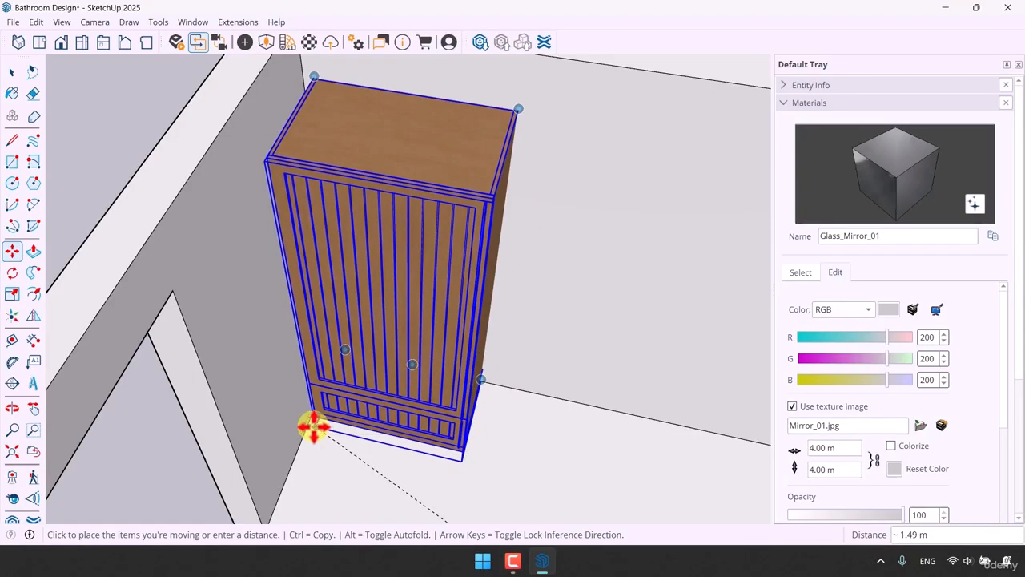
{"action": "left_click", "coordinate": [313, 424]}
Shift the cabinet about 0.02 m so its back sits flush against the rear wall
{"action": "scroll", "coordinate": [384, 412], "scroll_direction": "down", "scroll_amount": 4}
{"action": "middle_click_drag", "start_coordinate": [385, 411], "coordinate": [300, 414]}
{"action": "scroll", "coordinate": [391, 316], "scroll_direction": "up", "scroll_amount": 5}
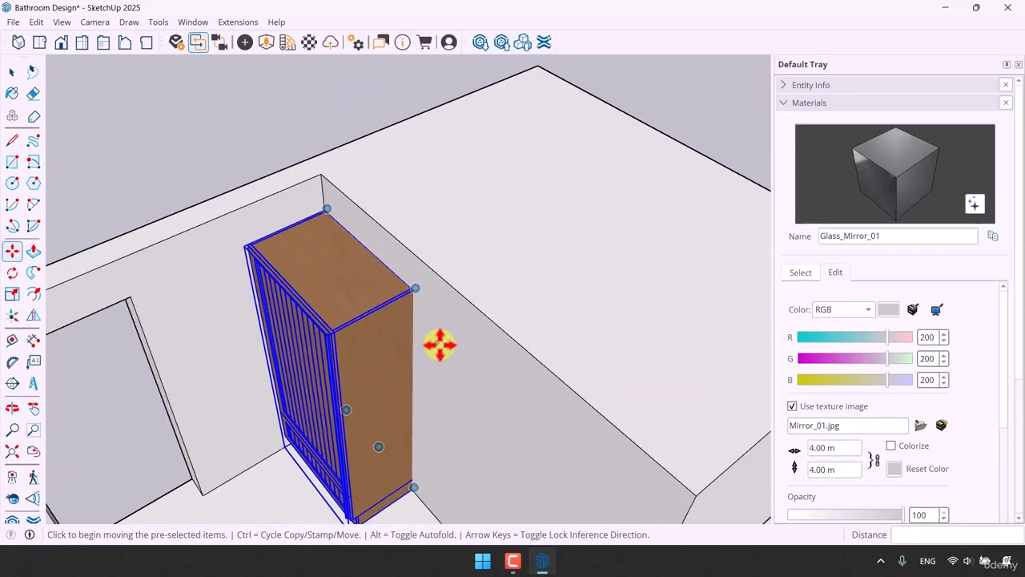
{"action": "scroll", "coordinate": [424, 492], "scroll_direction": "up", "scroll_amount": 3}
{"action": "scroll", "coordinate": [451, 371], "scroll_direction": "up", "scroll_amount": 2}
{"action": "left_click", "coordinate": [451, 370]}
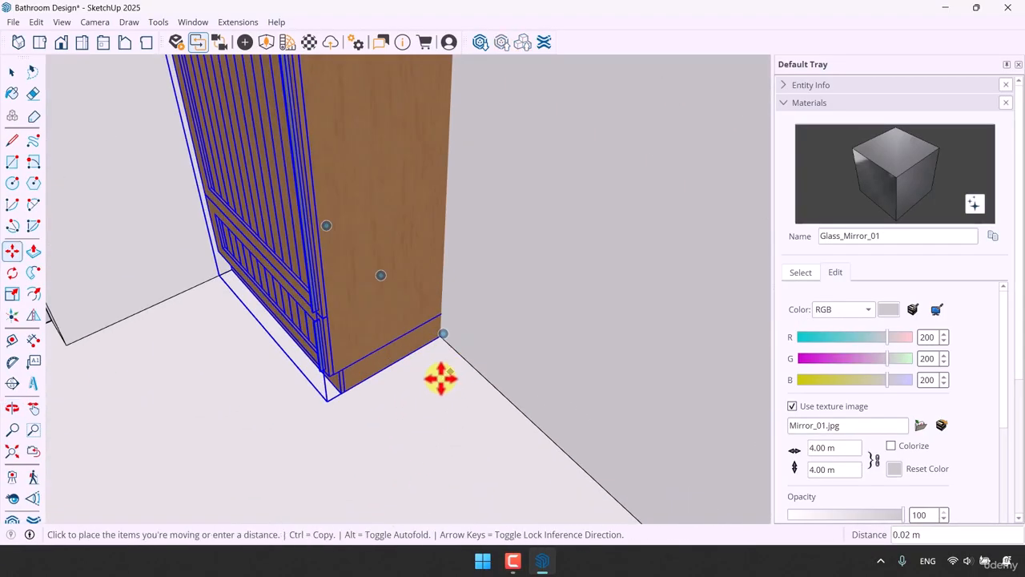
{"action": "left_click", "coordinate": [437, 374]}
Copy the cabinet 1 m along the rear wall to stand directly beside the original
{"action": "scroll", "coordinate": [415, 361], "scroll_direction": "down", "scroll_amount": 6}
{"action": "middle_click_drag", "start_coordinate": [414, 361], "coordinate": [377, 338]}
{"action": "scroll", "coordinate": [391, 385], "scroll_direction": "up", "scroll_amount": 5}
{"action": "key", "text": "ctrl"}
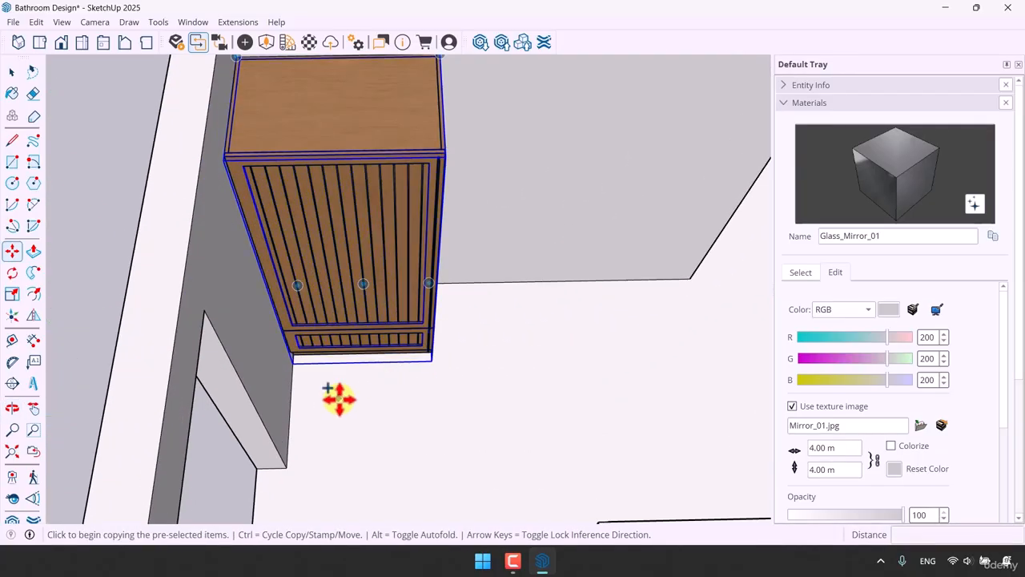
{"action": "left_click", "coordinate": [338, 397]}
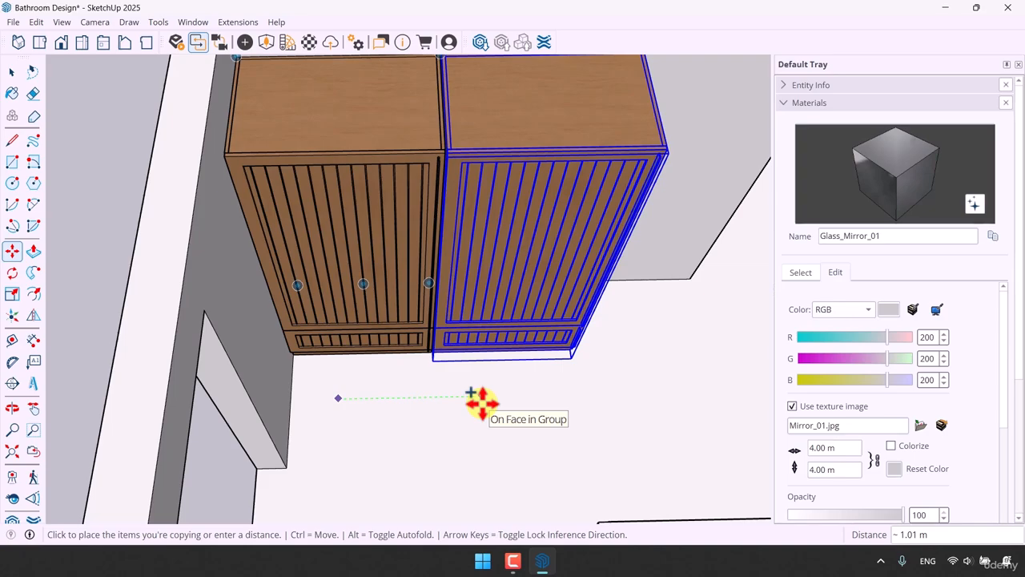
{"action": "type", "text": "1"}
{"action": "key", "text": "Return"}
Flip the copied cabinet about its red plane to mirror the first one, and deselect it
{"action": "scroll", "coordinate": [424, 377], "scroll_direction": "down", "scroll_amount": 5}
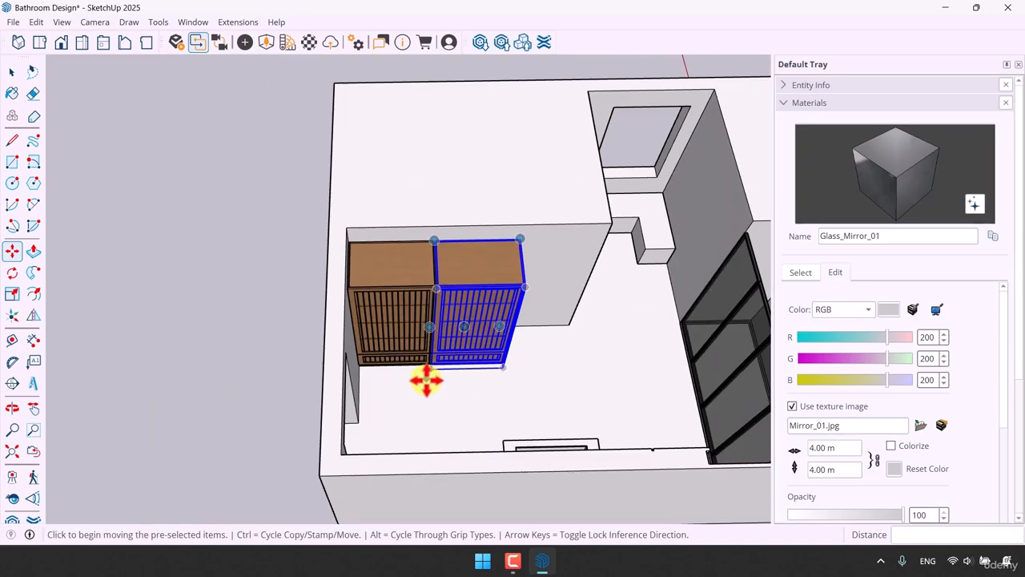
{"action": "left_click", "coordinate": [33, 320]}
{"action": "middle_click_drag", "start_coordinate": [485, 373], "coordinate": [416, 269]}
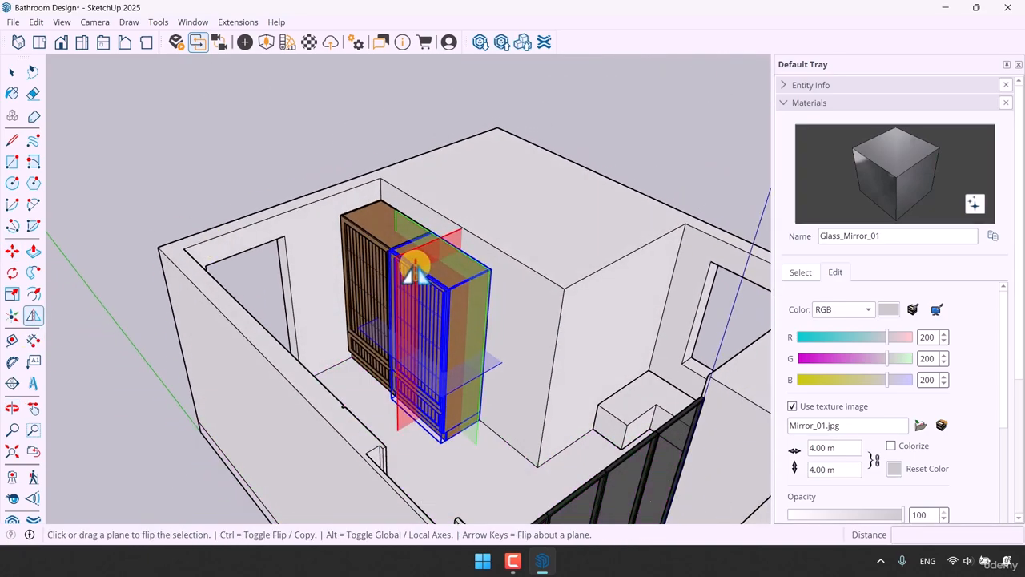
{"action": "left_click", "coordinate": [416, 268]}
{"action": "middle_click_drag", "start_coordinate": [332, 281], "coordinate": [420, 340]}
{"action": "key", "text": "space"}
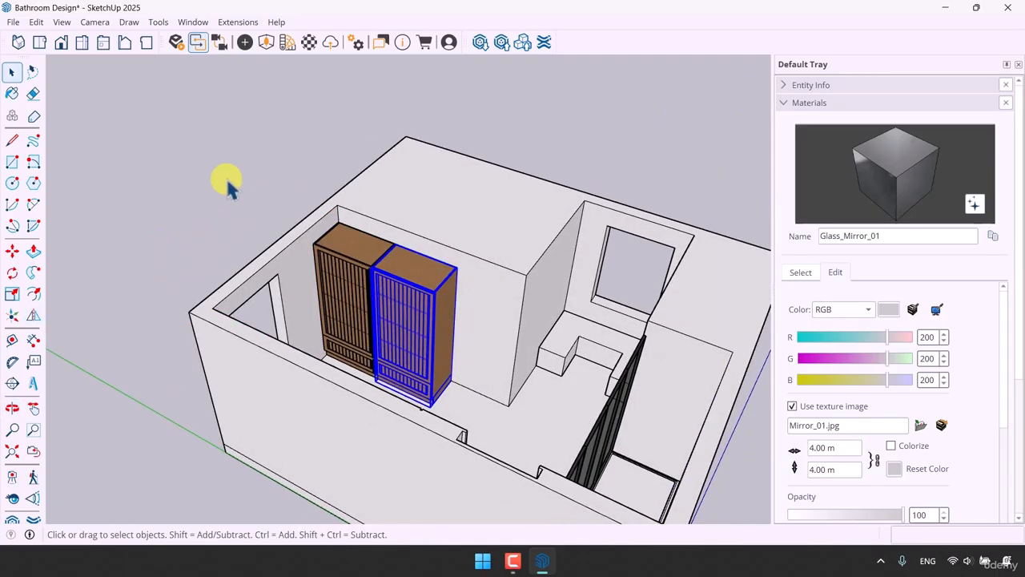
{"action": "left_click", "coordinate": [228, 184]}
{"action": "middle_click_drag", "start_coordinate": [276, 240], "coordinate": [493, 366]}
{"action": "scroll", "coordinate": [432, 344], "scroll_direction": "up", "scroll_amount": 5}
{"action": "scroll", "coordinate": [433, 346], "scroll_direction": "down", "scroll_amount": 1}
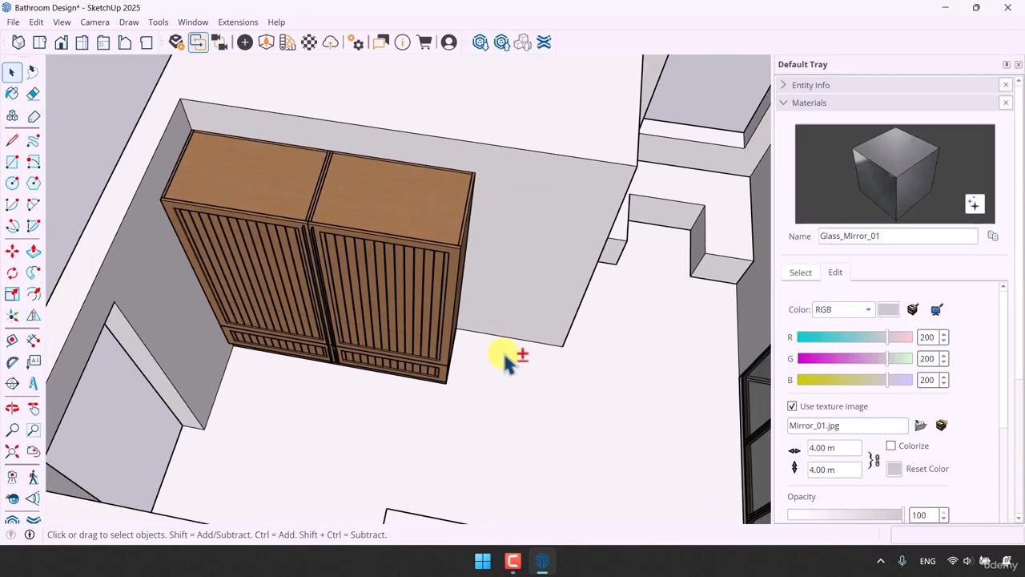
Select both cabinets and move them 1.00 m along the rear wall to its outer corner
{"action": "scroll", "coordinate": [506, 362], "scroll_direction": "down", "scroll_amount": 6}
{"action": "left_click", "coordinate": [252, 264]}
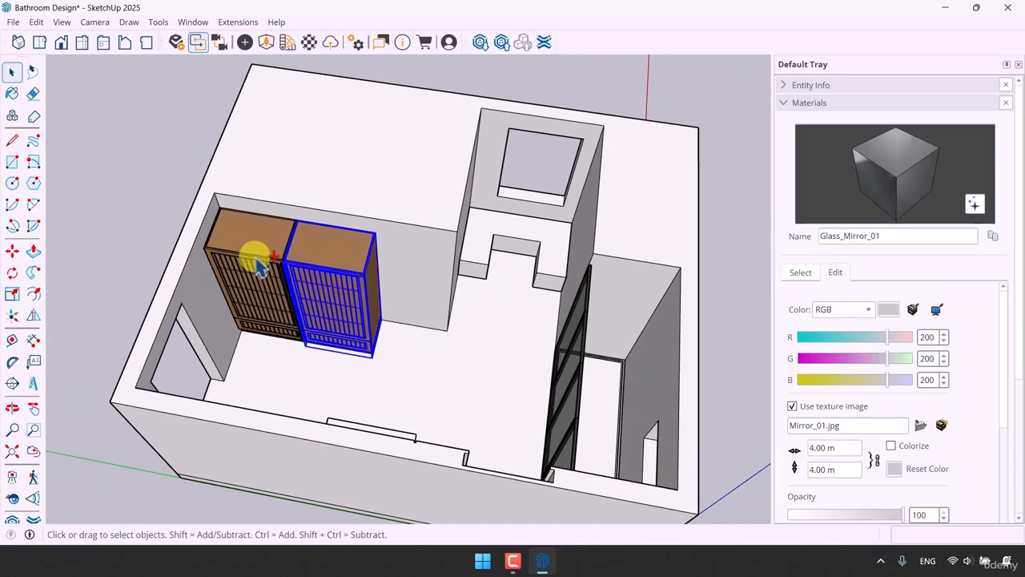
{"action": "left_click", "coordinate": [12, 251]}
{"action": "scroll", "coordinate": [487, 385], "scroll_direction": "up", "scroll_amount": 8}
{"action": "left_click", "coordinate": [209, 341]}
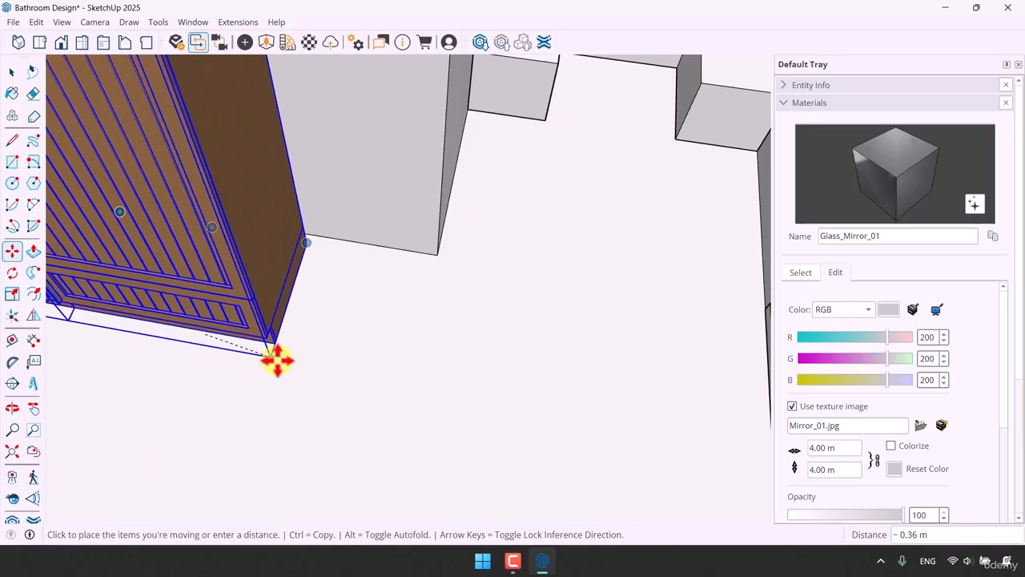
{"action": "left_click", "coordinate": [432, 370]}
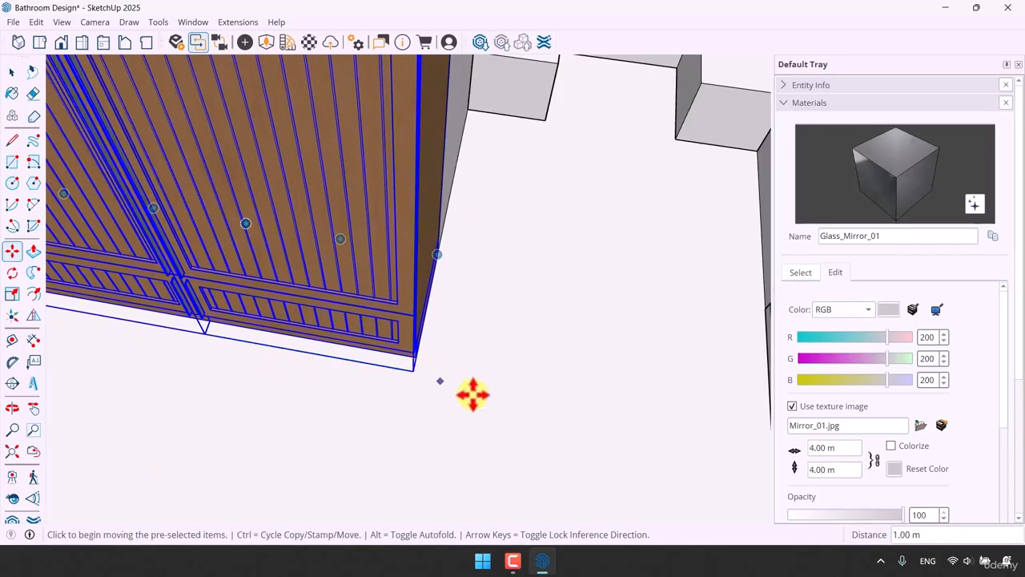
{"action": "key", "text": "space"}
Open 3D Warehouse and search the models for "Window"
{"action": "scroll", "coordinate": [522, 389], "scroll_direction": "down", "scroll_amount": 10}
{"action": "middle_click_drag", "start_coordinate": [568, 156], "coordinate": [355, 213]}
{"action": "scroll", "coordinate": [469, 347], "scroll_direction": "up", "scroll_amount": 5}
{"action": "middle_click_drag", "start_coordinate": [470, 348], "coordinate": [653, 309]}
{"action": "scroll", "coordinate": [357, 210], "scroll_direction": "up", "scroll_amount": 3}
{"action": "scroll", "coordinate": [357, 211], "scroll_direction": "down", "scroll_amount": 1}
{"action": "middle_click_drag", "start_coordinate": [387, 238], "coordinate": [439, 371], "text": "shift"}
{"action": "left_click", "coordinate": [481, 44]}
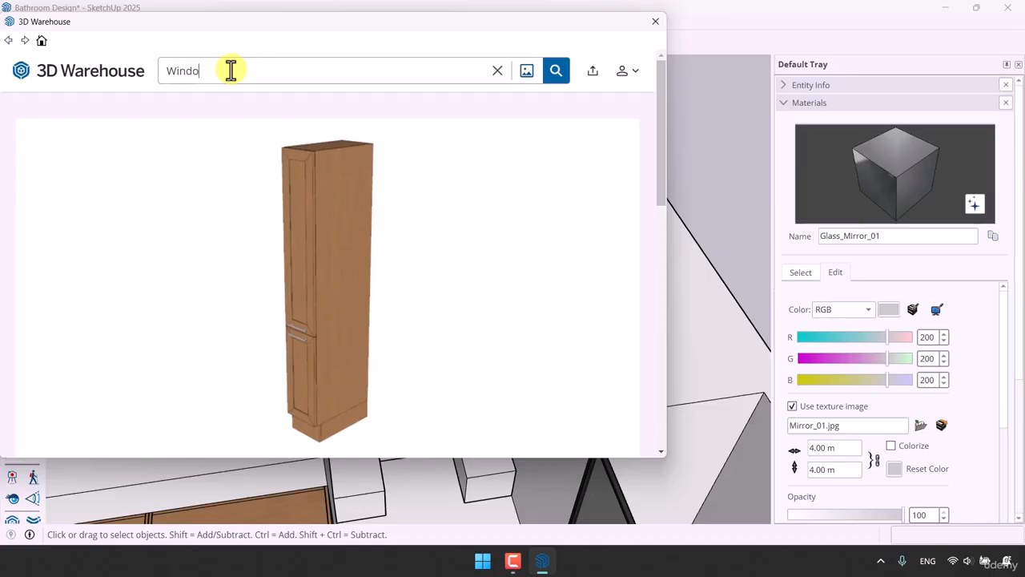
{"action": "key", "text": "Return"}
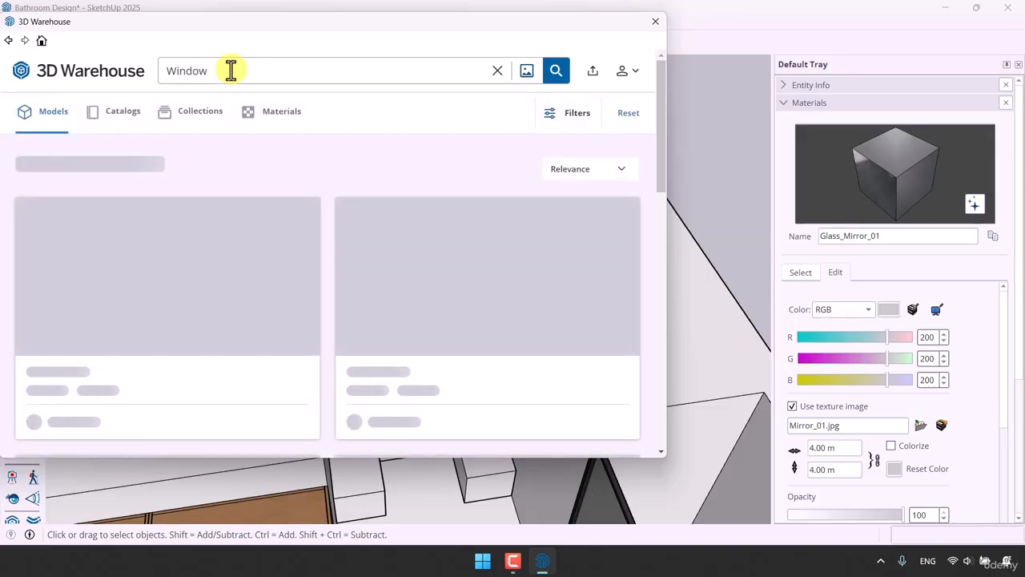
Load the Sliding Window live component directly into the model and place it on the sill of the alcove's window opening
{"action": "scroll", "coordinate": [431, 174], "scroll_direction": "down", "scroll_amount": 1}
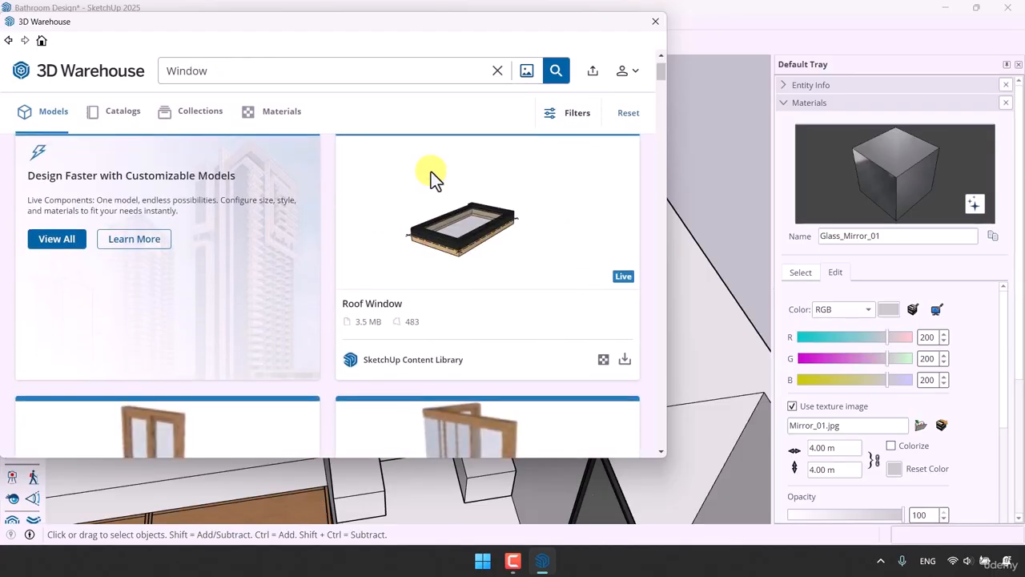
{"action": "scroll", "coordinate": [464, 232], "scroll_direction": "down", "scroll_amount": 3}
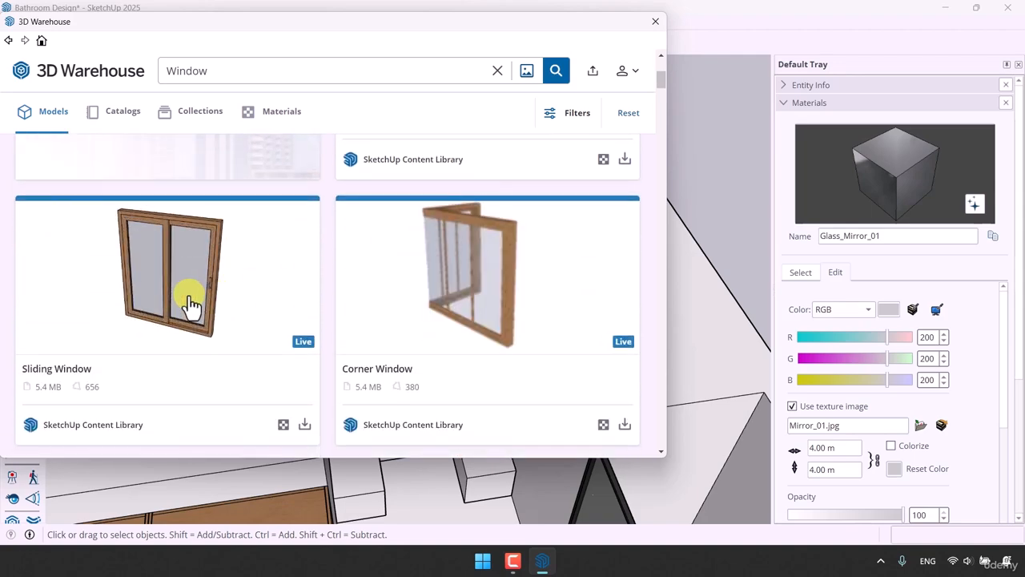
{"action": "left_click", "coordinate": [189, 300]}
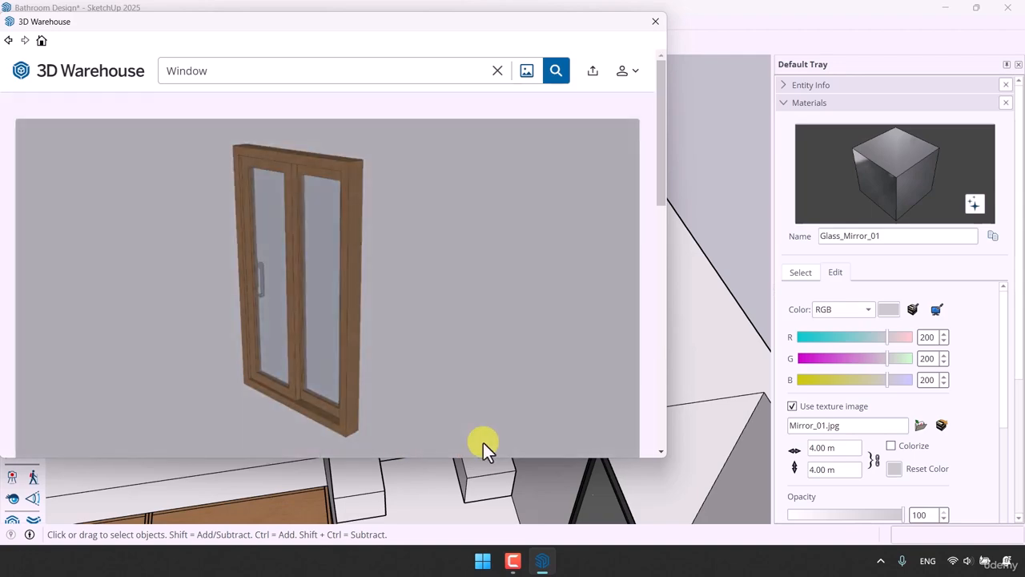
{"action": "scroll", "coordinate": [483, 443], "scroll_direction": "down", "scroll_amount": 4}
{"action": "left_click", "coordinate": [490, 329]}
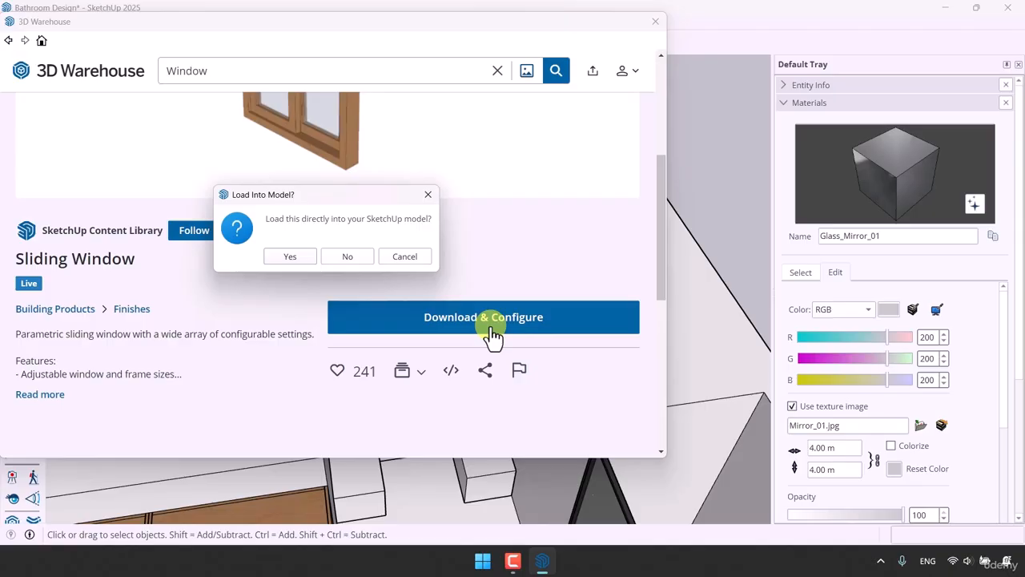
{"action": "left_click", "coordinate": [290, 256]}
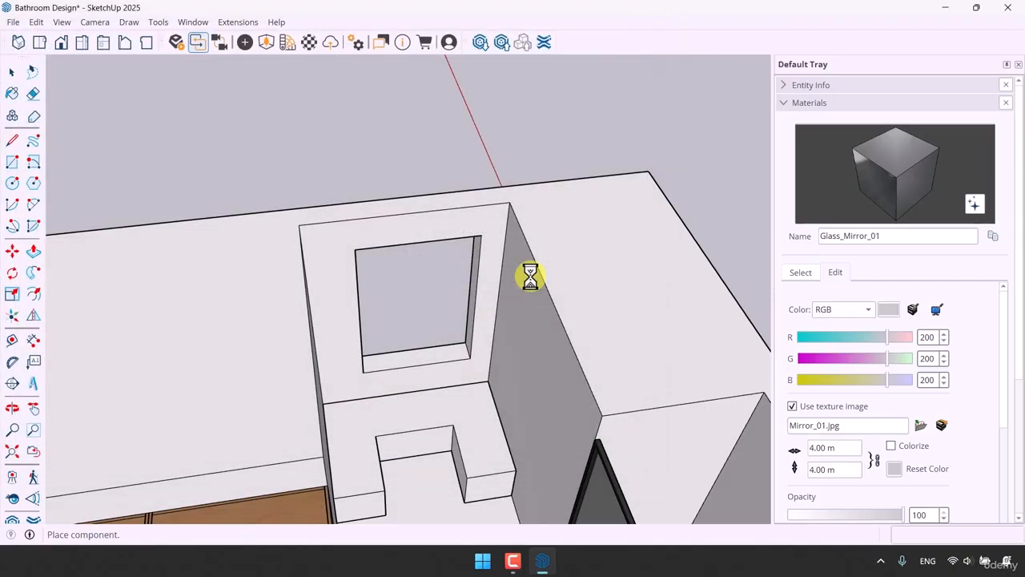
{"action": "left_click", "coordinate": [423, 357]}
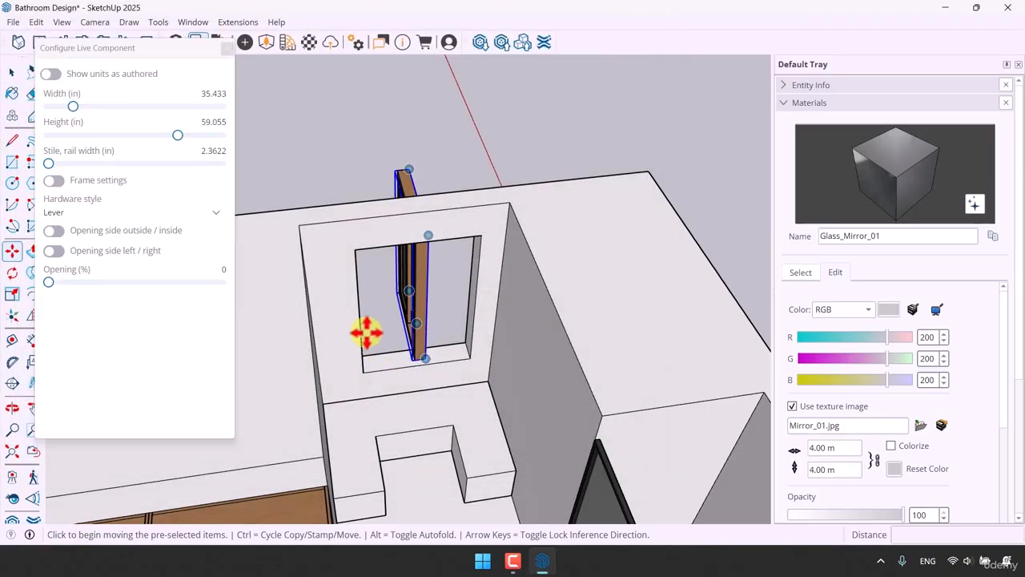
Measure the width of the window opening along its outer top edge with the Line tool, without drawing the line
{"action": "middle_click_drag", "start_coordinate": [366, 332], "coordinate": [253, 323]}
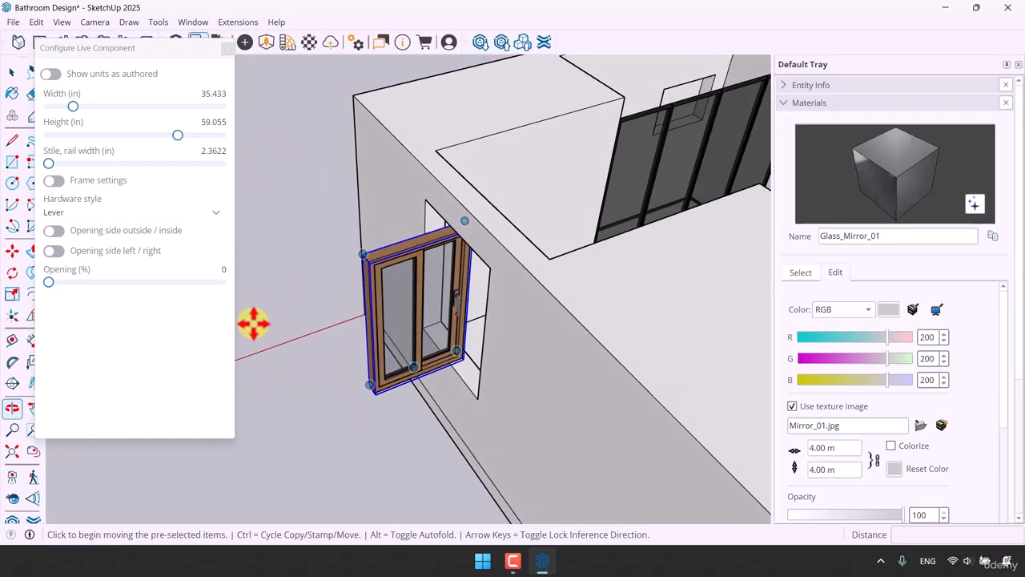
{"action": "left_click", "coordinate": [12, 140]}
{"action": "left_click", "coordinate": [425, 198]}
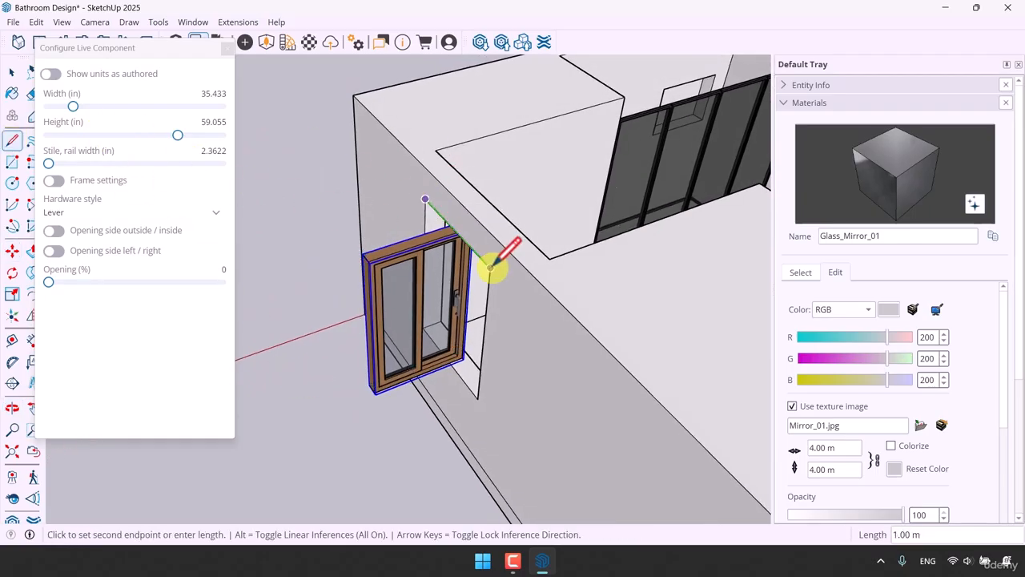
{"action": "key", "text": "space"}
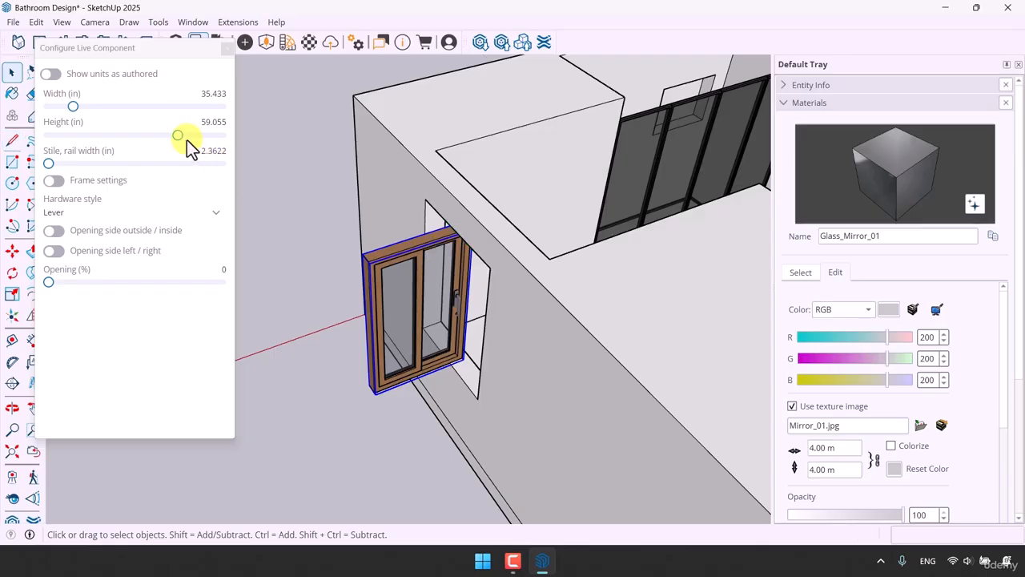
Set the sliding window's width to 1 in
{"action": "left_click", "coordinate": [210, 94]}
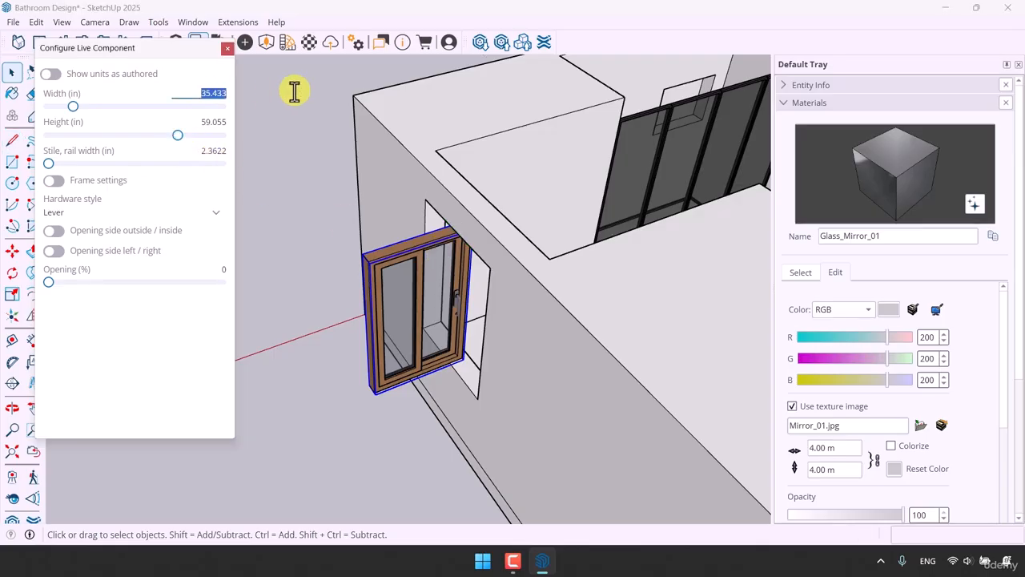
{"action": "type", "text": "1"}
{"action": "key", "text": "Return"}
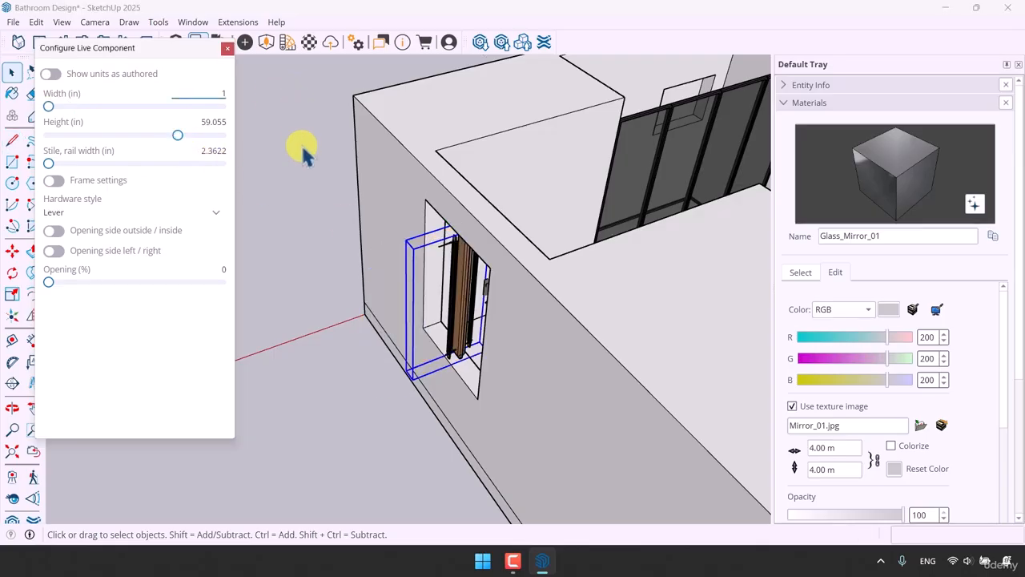
Try widths of 100, 0.5 and 50 in for the sliding window
{"action": "left_click", "coordinate": [222, 95]}
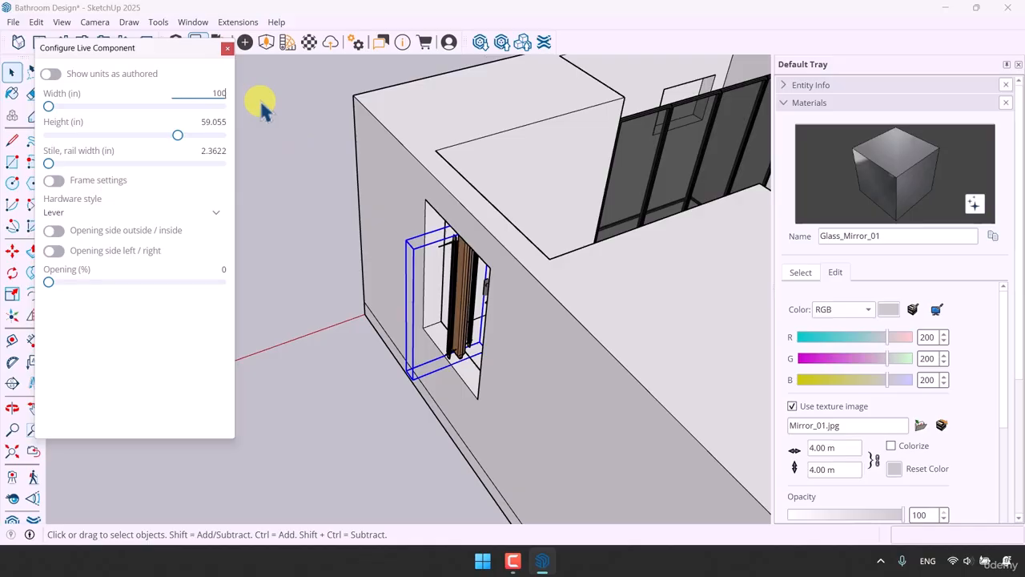
{"action": "key", "text": "Return"}
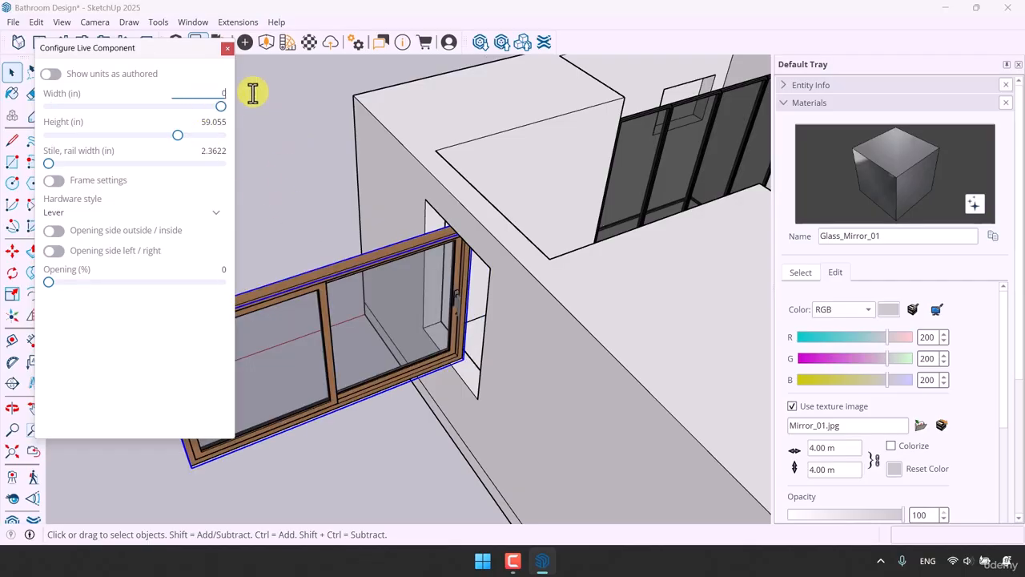
{"action": "key", "text": "Return"}
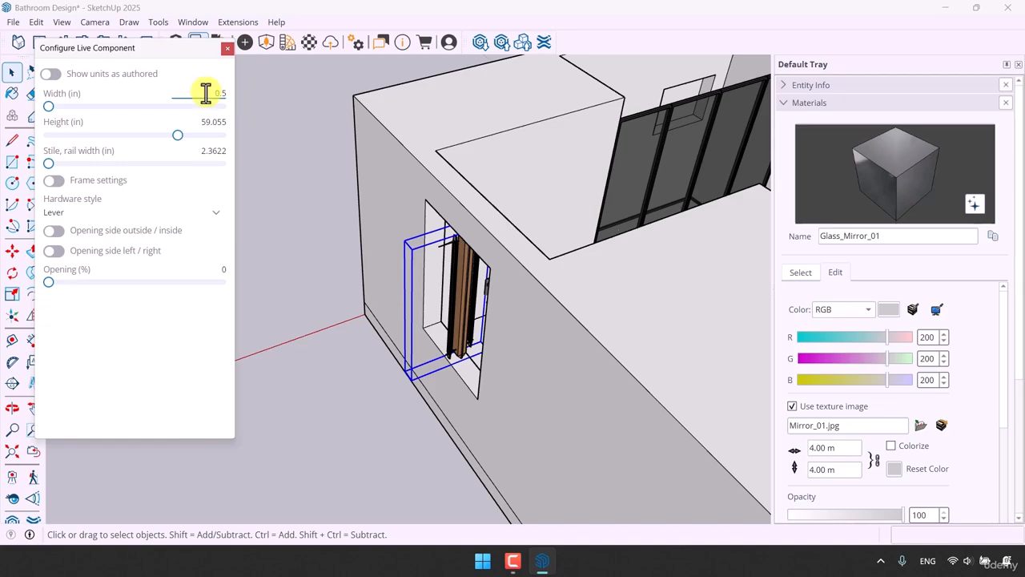
{"action": "type", "text": "50"}
{"action": "key", "text": "Return"}
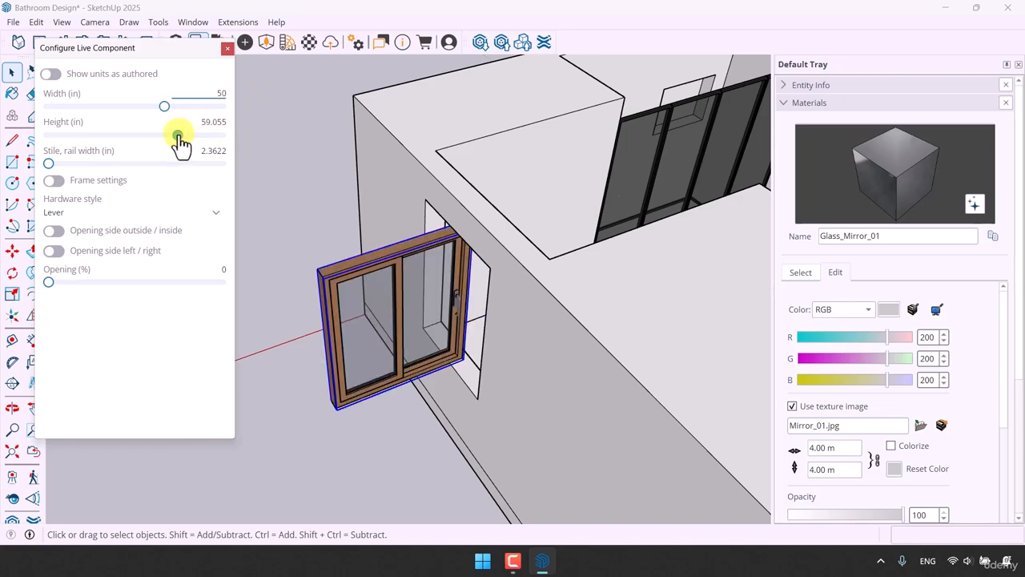
Measure the height of the window opening along its outer vertical edge with the Line tool, without drawing the line
{"action": "left_click", "coordinate": [12, 140]}
{"action": "left_click", "coordinate": [478, 398]}
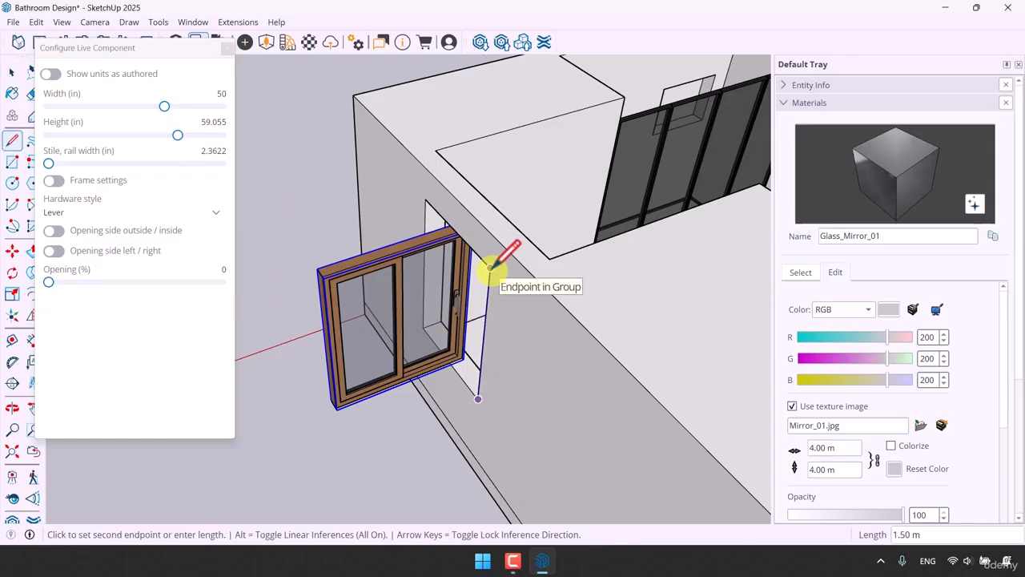
{"action": "key", "text": "space"}
Show the live component's units as authored in millimetres and set the sliding window's width to 1000 mm
{"action": "left_click", "coordinate": [199, 120]}
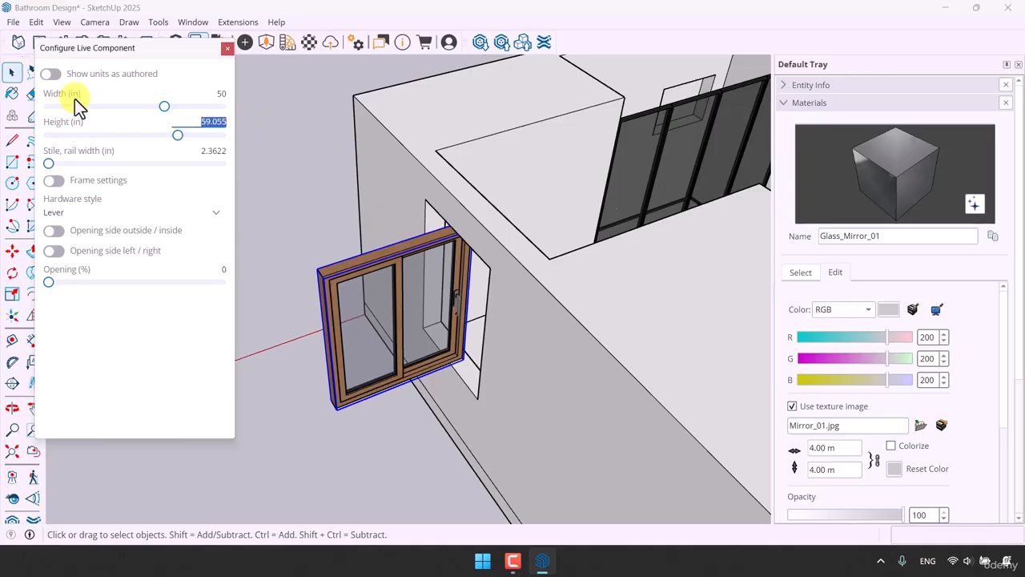
{"action": "left_click", "coordinate": [50, 75]}
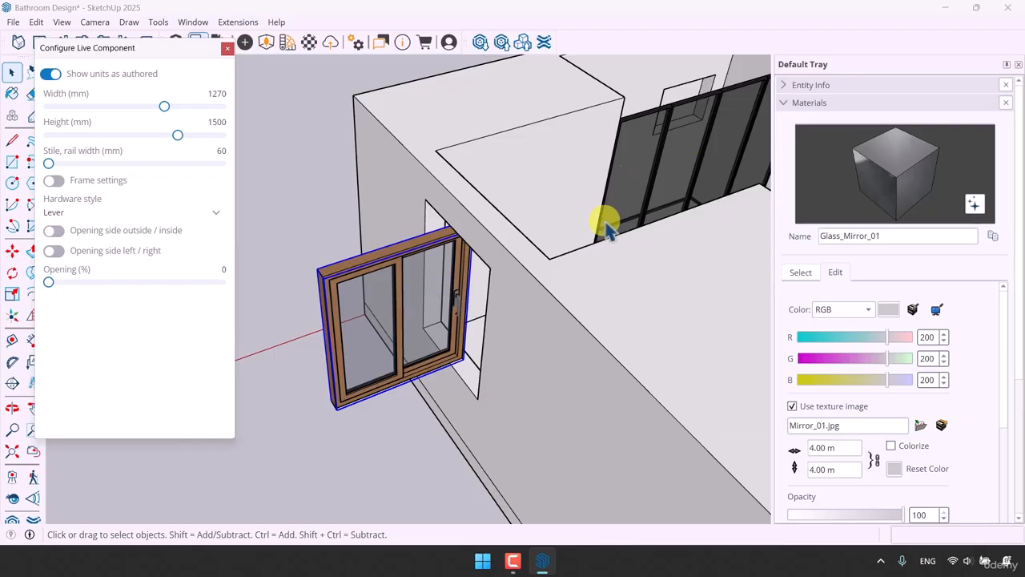
{"action": "left_click", "coordinate": [200, 95]}
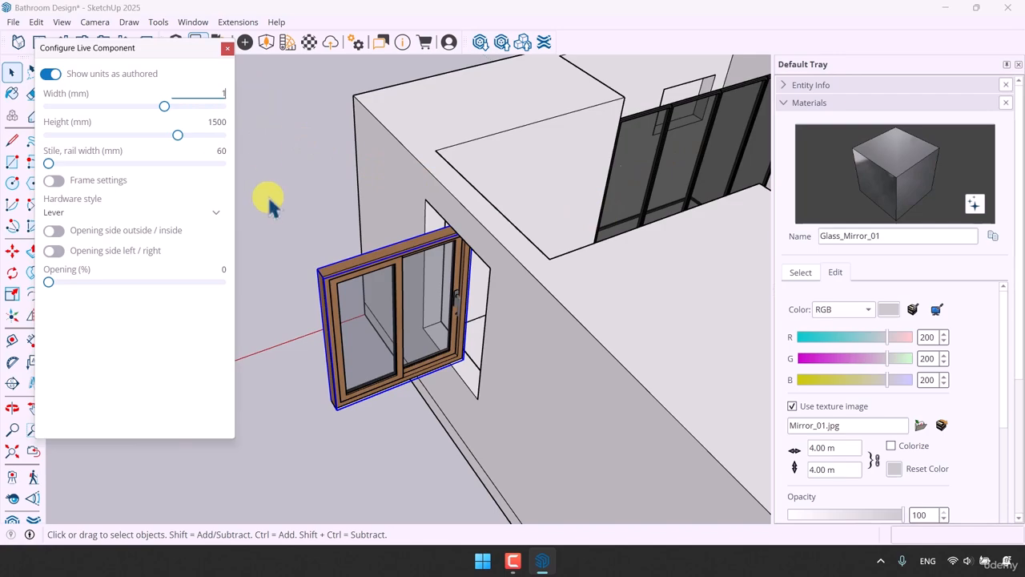
{"action": "type", "text": "1000"}
{"action": "key", "text": "Return"}
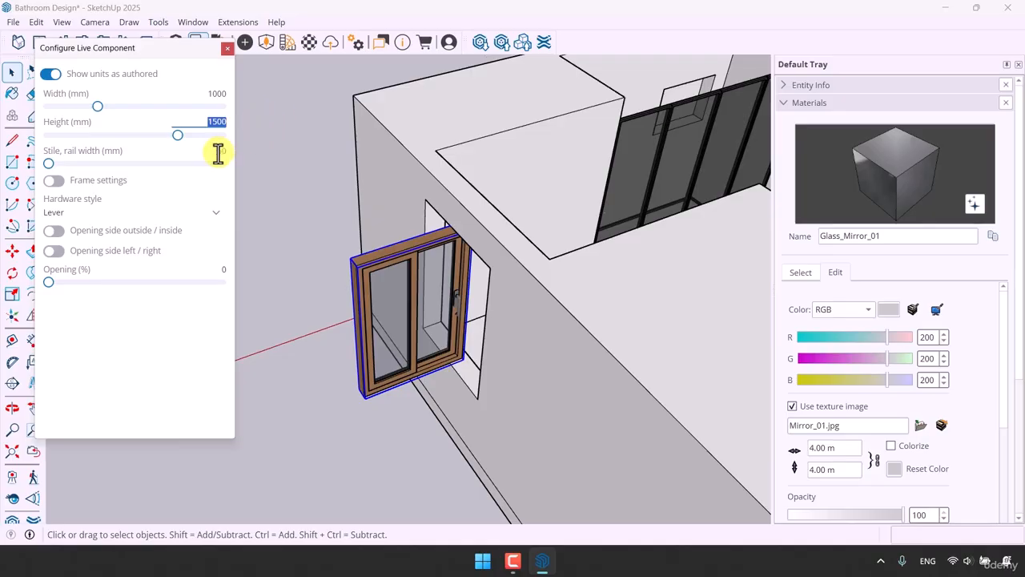
Set the sliding window's stile and rail width to 40 mm
{"action": "scroll", "coordinate": [412, 340], "scroll_direction": "up", "scroll_amount": 3}
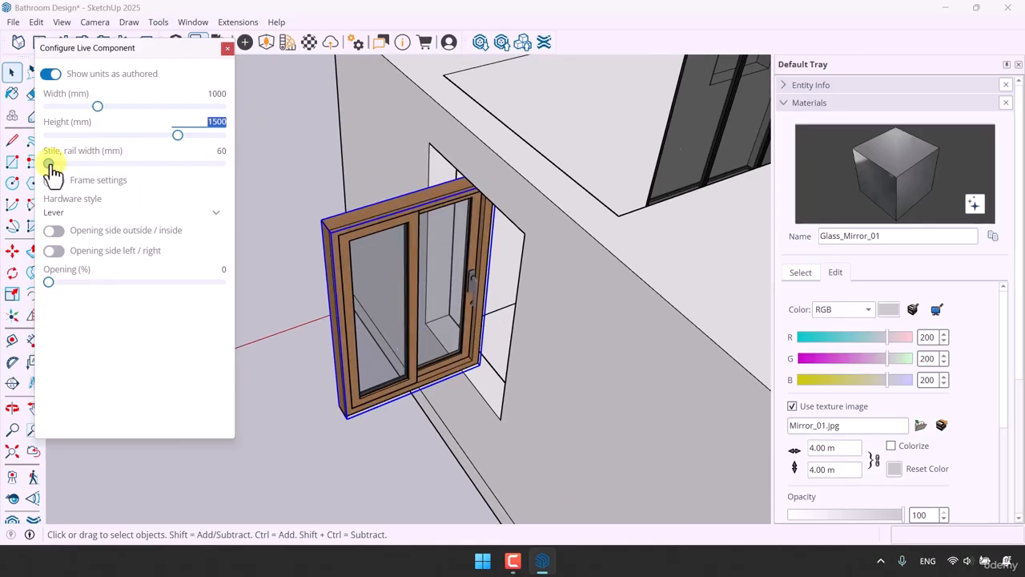
{"action": "left_click_drag", "start_coordinate": [49, 164], "coordinate": [160, 165]}
{"action": "scroll", "coordinate": [448, 376], "scroll_direction": "up", "scroll_amount": 4}
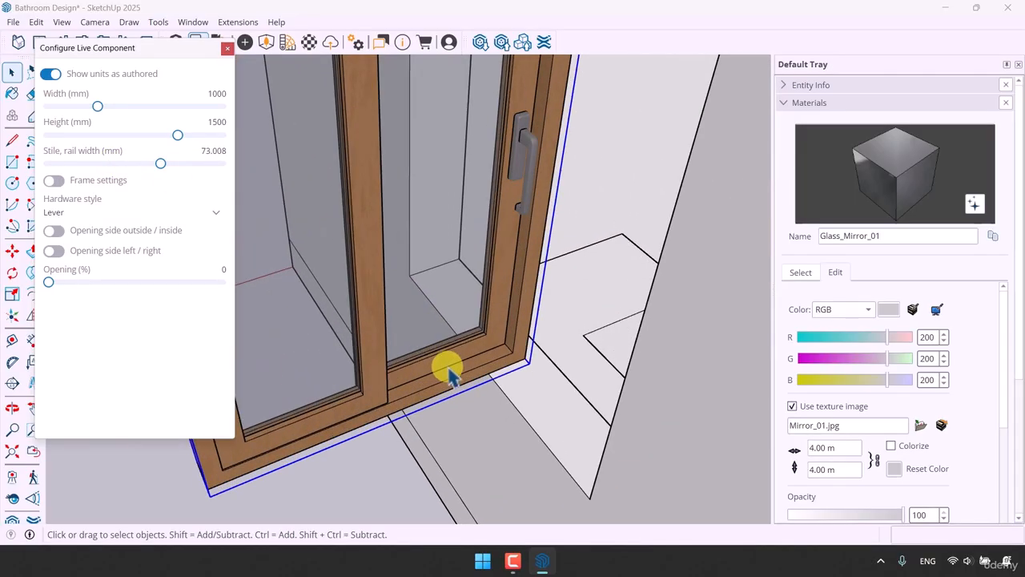
{"action": "scroll", "coordinate": [453, 360], "scroll_direction": "up", "scroll_amount": 2}
{"action": "mouse_move", "coordinate": [458, 348]}
{"action": "middle_mouse_down"}
{"action": "mouse_move", "coordinate": [723, 326]}
{"action": "mouse_move", "coordinate": [710, 339]}
{"action": "mouse_move", "coordinate": [597, 323]}
{"action": "mouse_move", "coordinate": [508, 345]}
{"action": "mouse_move", "coordinate": [449, 337]}
{"action": "middle_mouse_up"}
{"action": "left_click", "coordinate": [207, 151]}
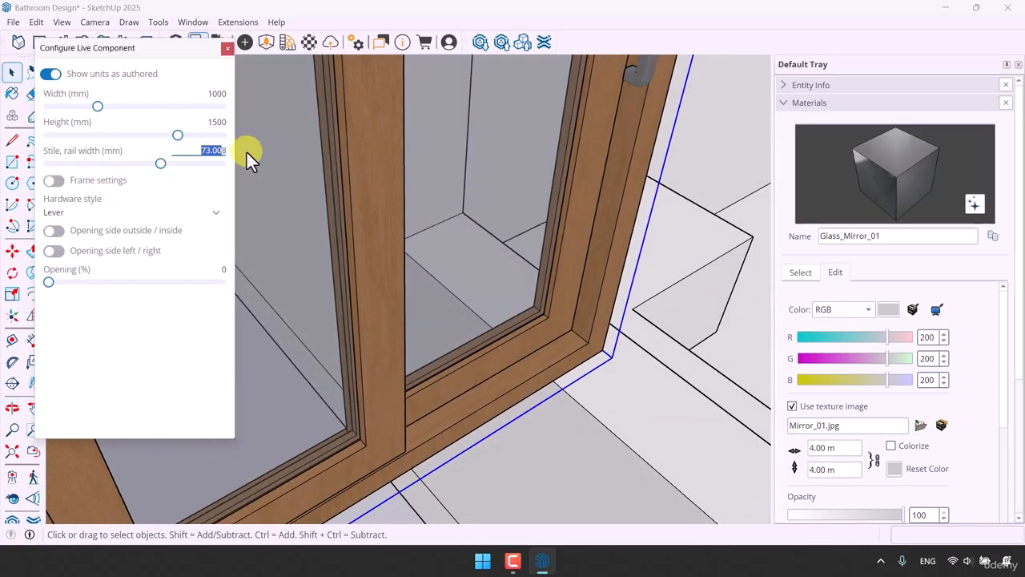
{"action": "type", "text": "40"}
{"action": "key", "text": "Return"}
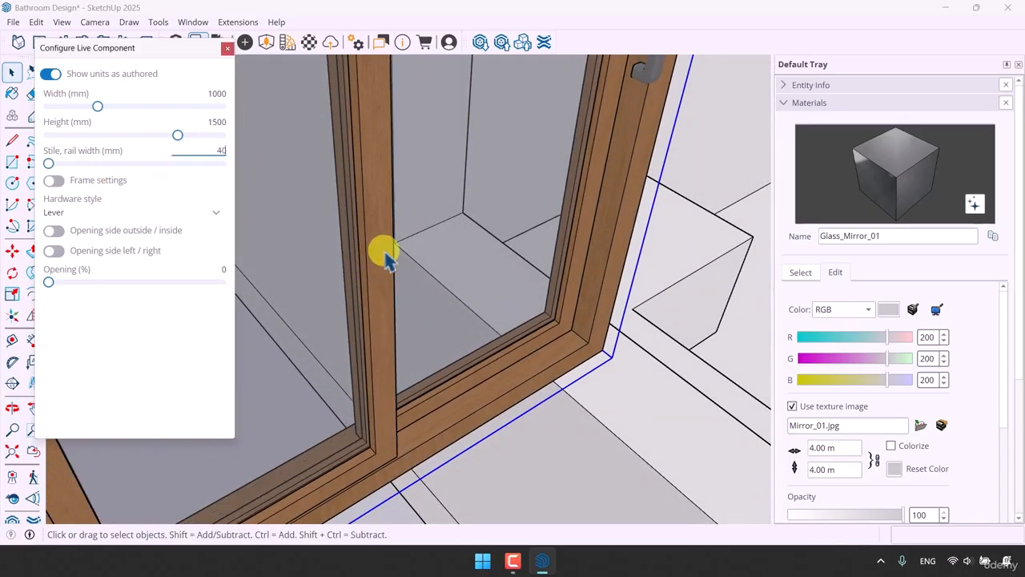
Switch the frame settings on and off and try the Handle and None hardware styles before returning to Lever
{"action": "left_click", "coordinate": [54, 183]}
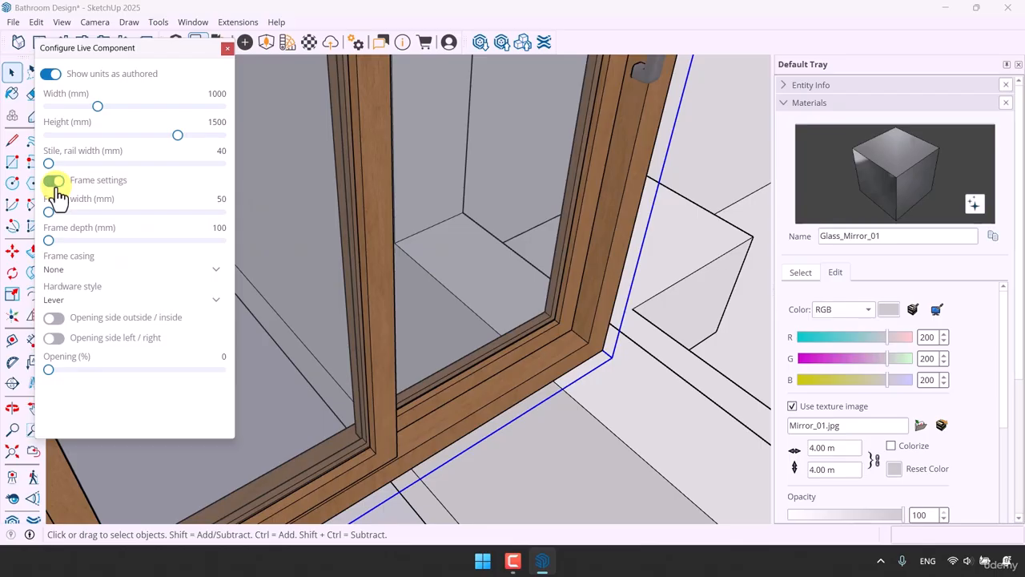
{"action": "left_click", "coordinate": [56, 191]}
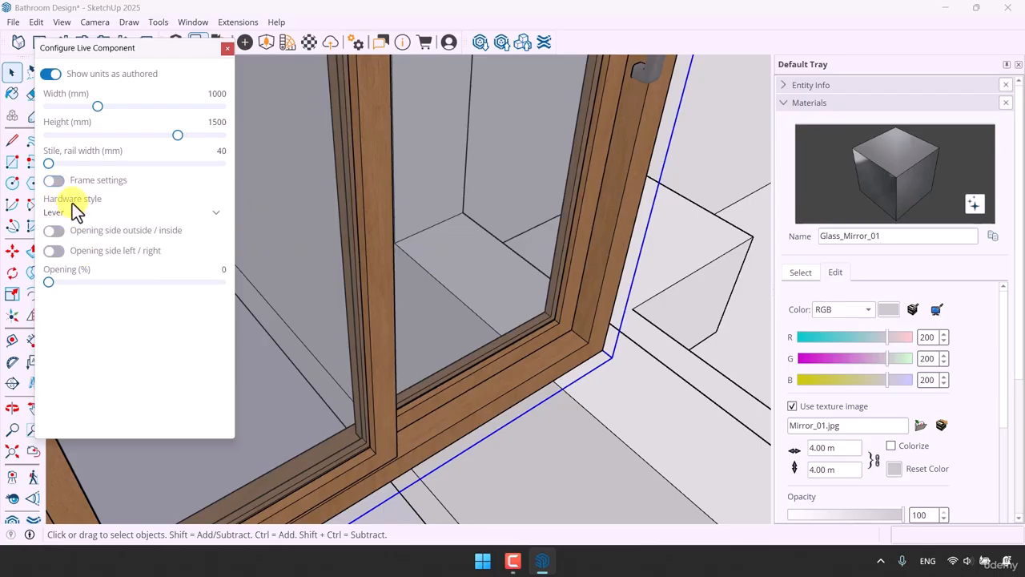
{"action": "left_click", "coordinate": [58, 213]}
{"action": "scroll", "coordinate": [445, 383], "scroll_direction": "down", "scroll_amount": 1}
{"action": "scroll", "coordinate": [445, 383], "scroll_direction": "down", "scroll_amount": 2}
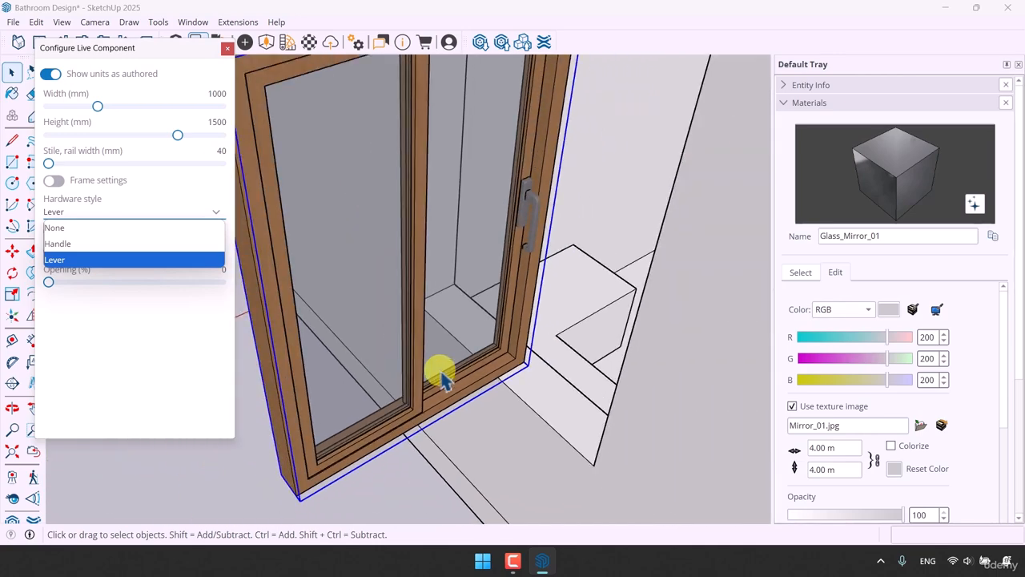
{"action": "left_click", "coordinate": [71, 248]}
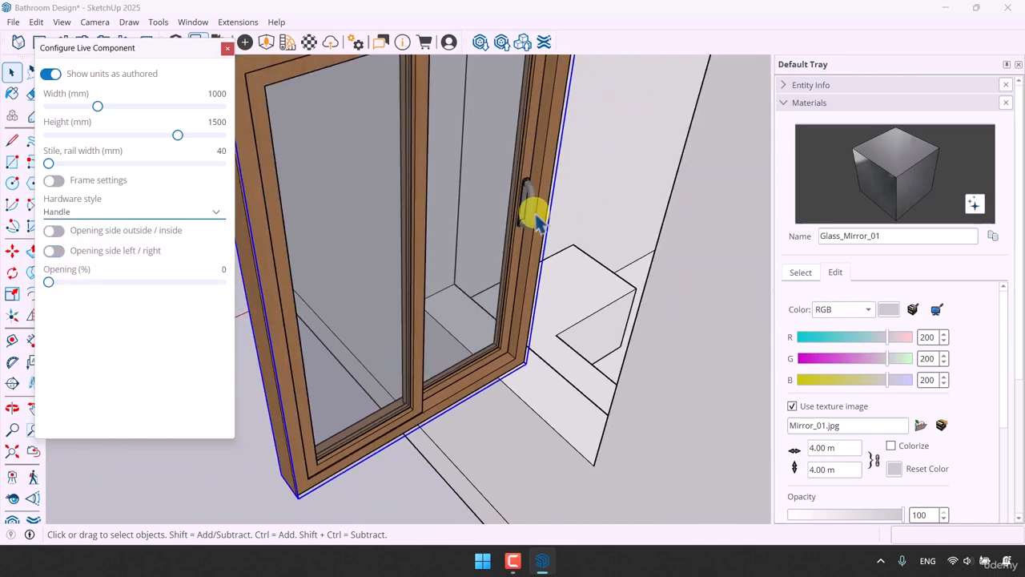
{"action": "left_click", "coordinate": [77, 212]}
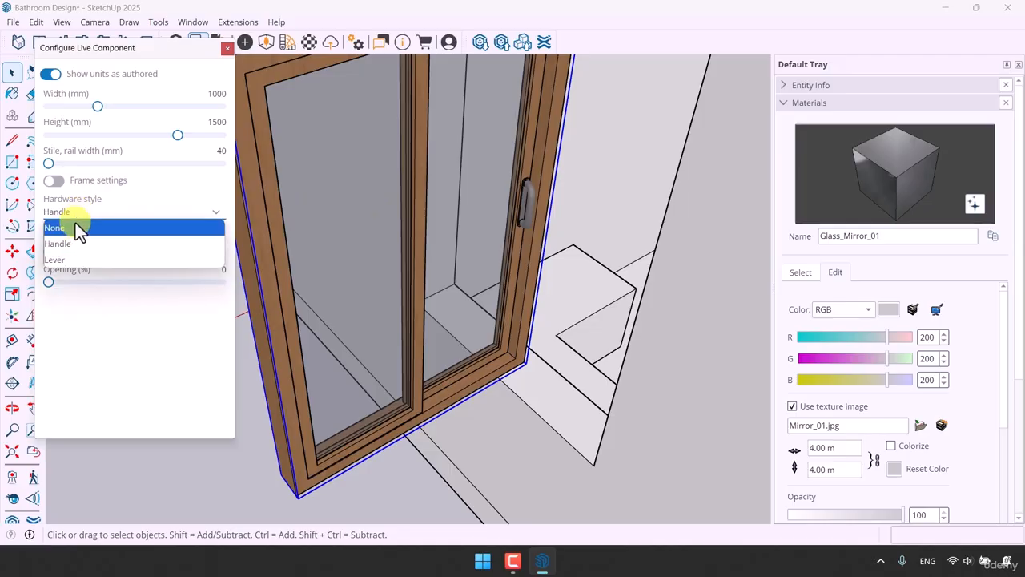
{"action": "left_click", "coordinate": [73, 225]}
{"action": "left_click", "coordinate": [72, 214]}
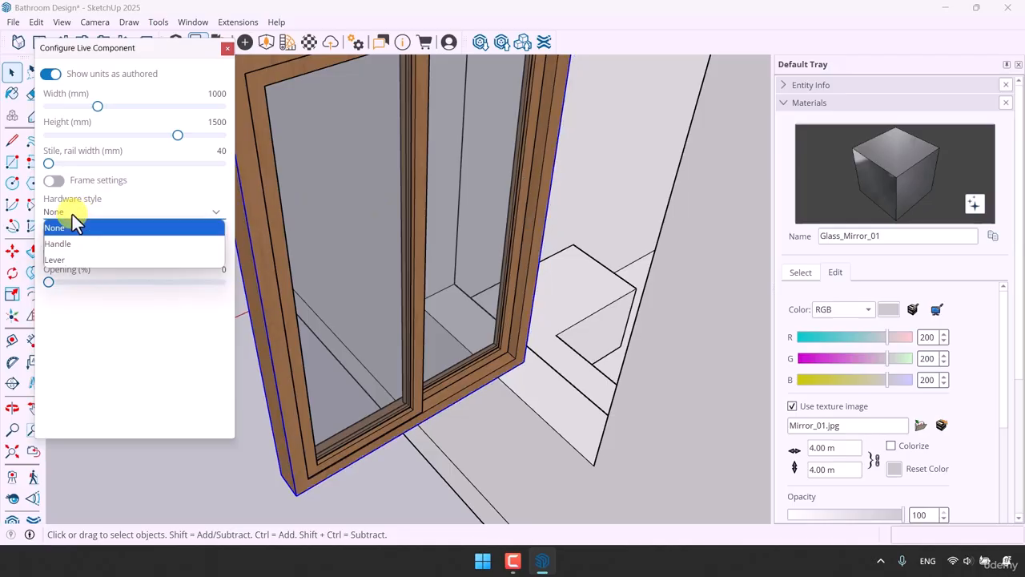
{"action": "left_click", "coordinate": [73, 256]}
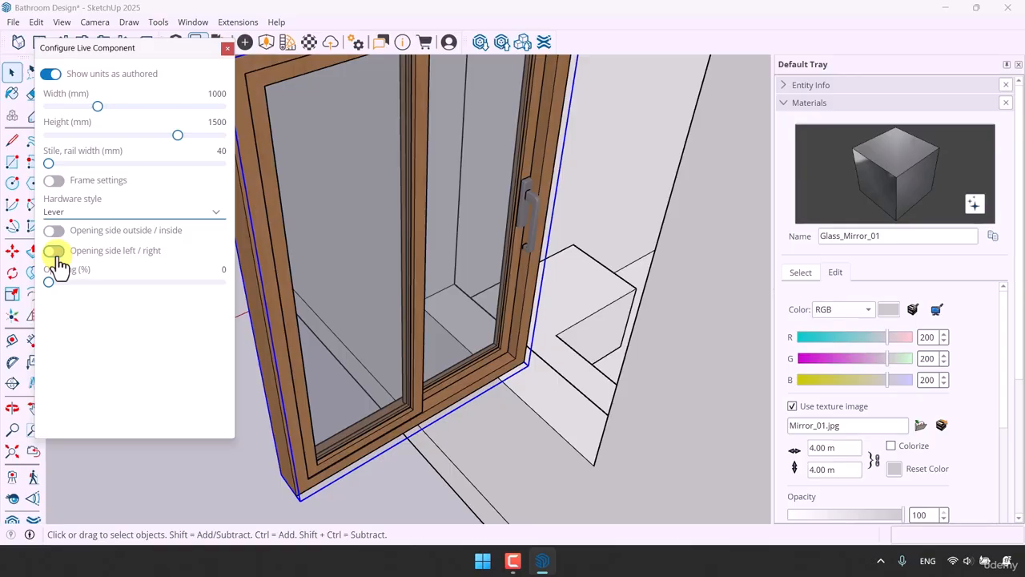
Try the left/right and outside/inside opening-side options on the window, switching each one back off
{"action": "left_click", "coordinate": [55, 251]}
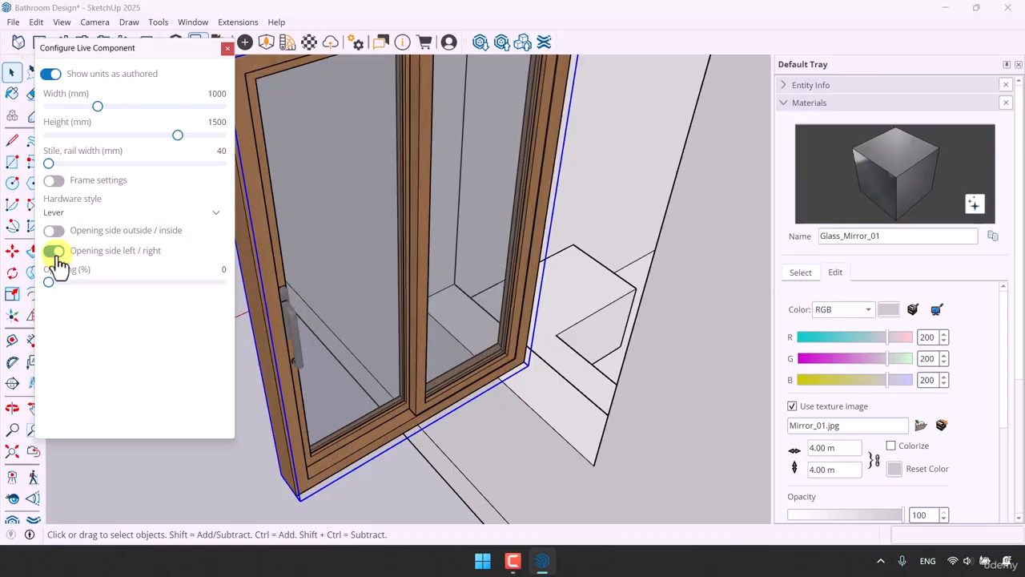
{"action": "left_click", "coordinate": [56, 252]}
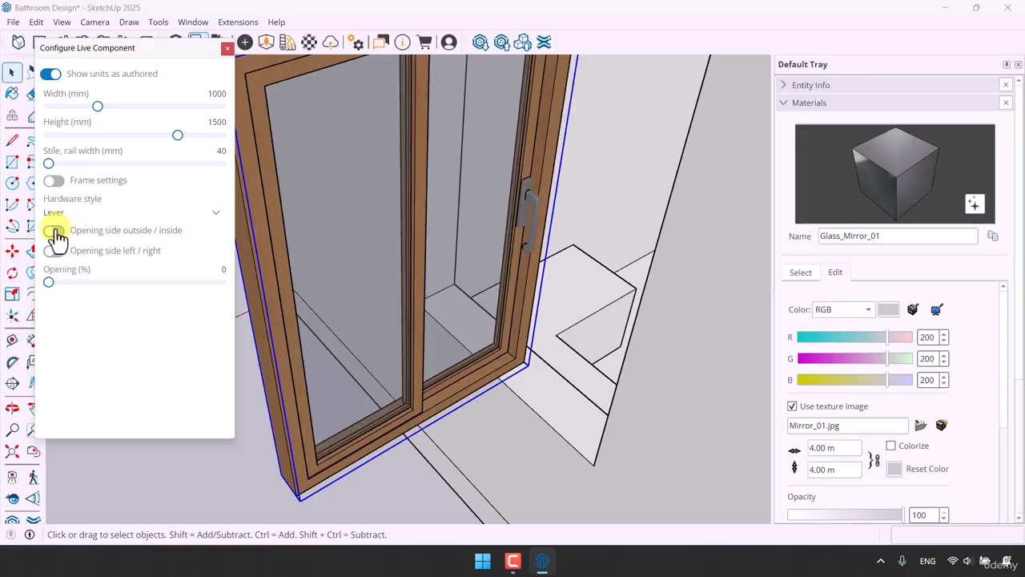
{"action": "left_click", "coordinate": [55, 231]}
{"action": "left_click", "coordinate": [56, 233]}
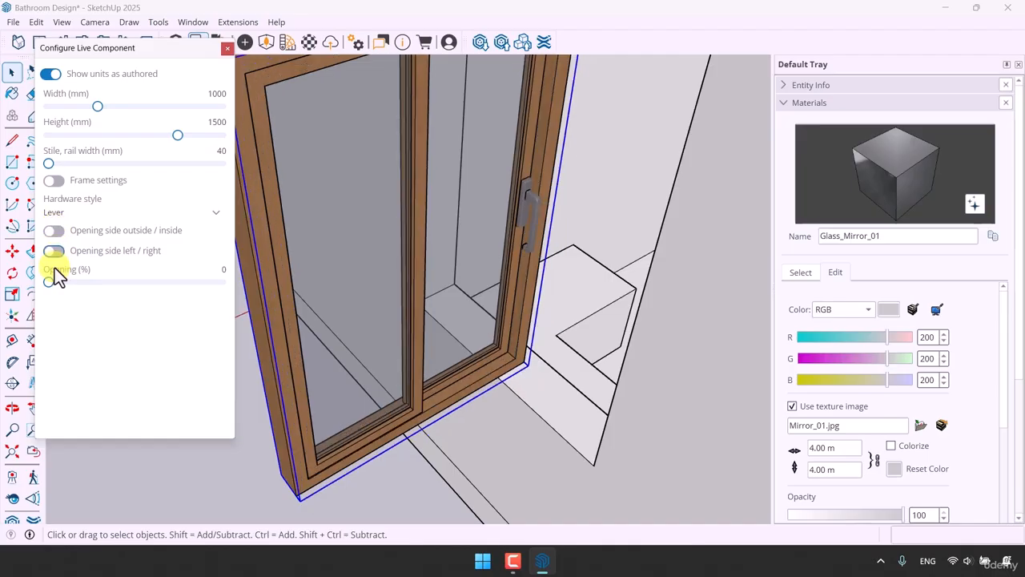
Set the window's opening to 20% and its hardware style to None, and close the component configuration
{"action": "left_click_drag", "start_coordinate": [50, 290], "coordinate": [117, 291]}
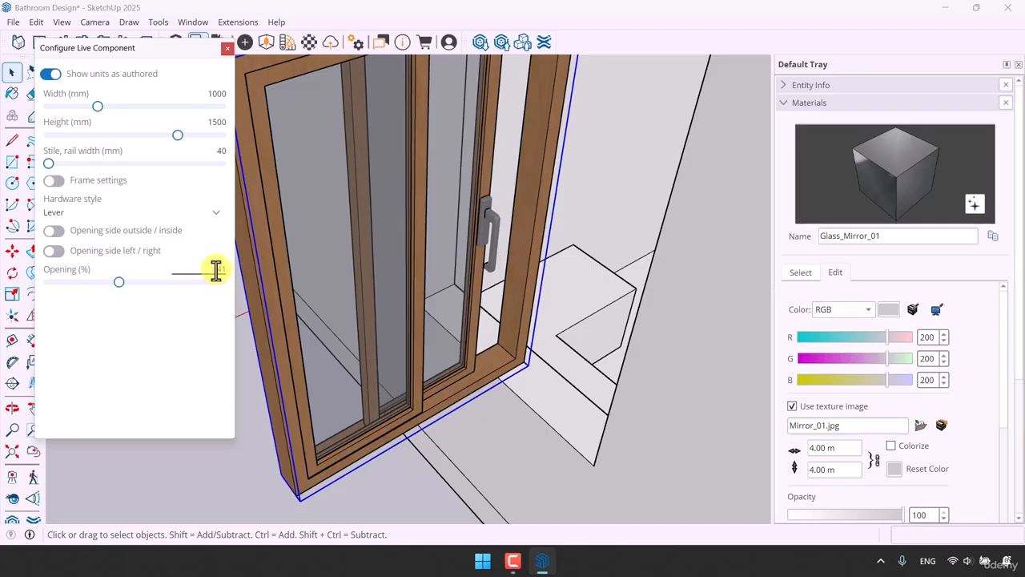
{"action": "type", "text": "20"}
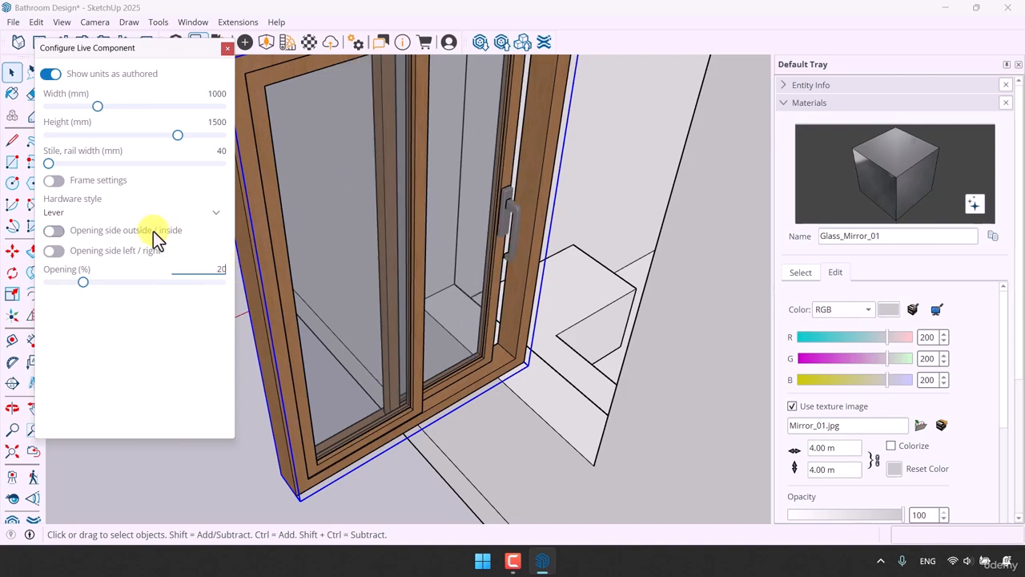
{"action": "left_click", "coordinate": [91, 214]}
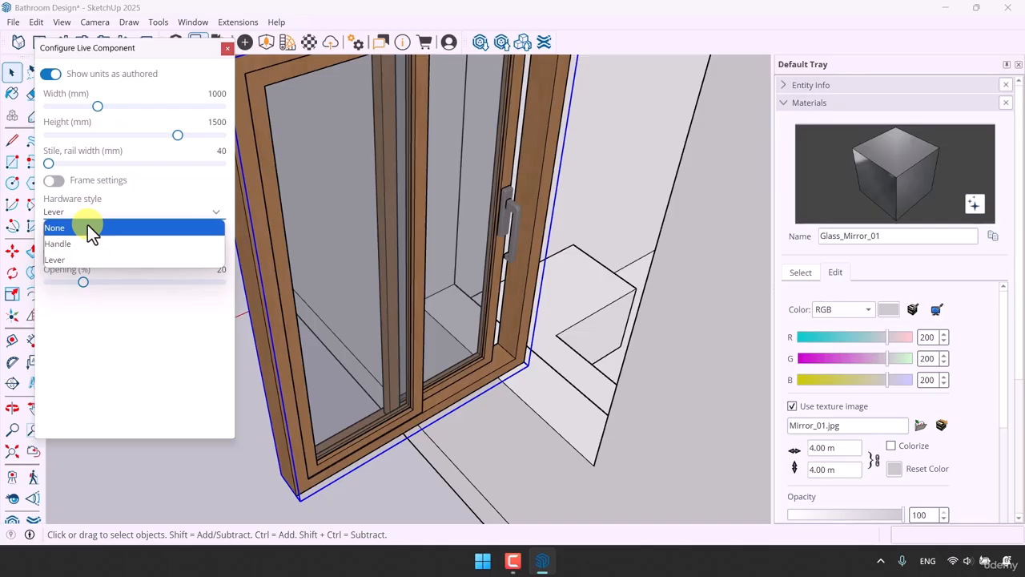
{"action": "left_click", "coordinate": [88, 226]}
{"action": "key", "text": "o"}
{"action": "mouse_move", "coordinate": [419, 323]}
{"action": "left_mouse_down"}
{"action": "mouse_move", "coordinate": [306, 294]}
{"action": "mouse_move", "coordinate": [432, 315]}
{"action": "left_mouse_up"}
{"action": "key", "text": "space"}
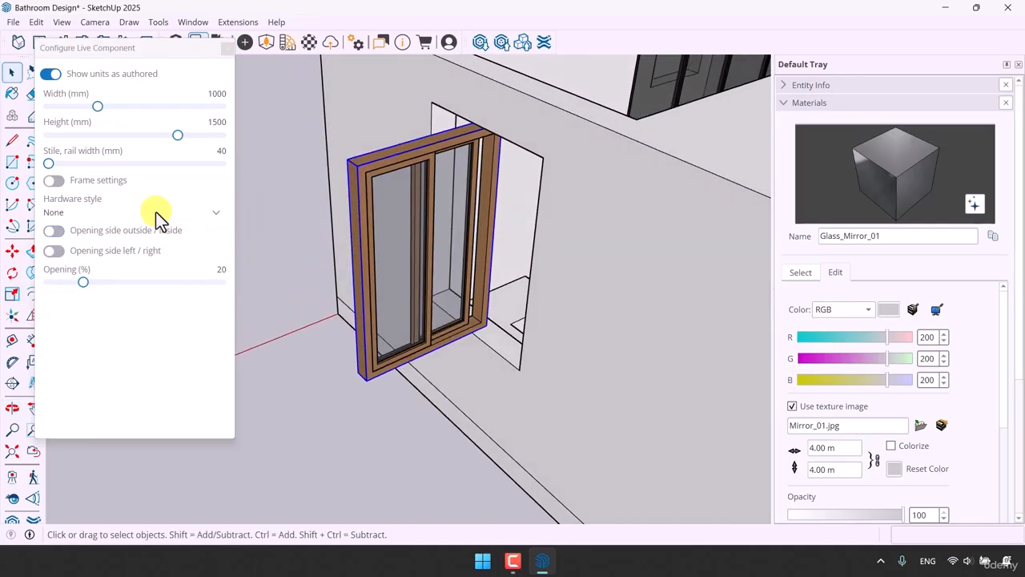
{"action": "left_click", "coordinate": [225, 50]}
Rotate the sliding window about its lower corner so that it lies parallel to the wall with the opening
{"action": "left_click", "coordinate": [12, 273]}
{"action": "scroll", "coordinate": [539, 360], "scroll_direction": "up", "scroll_amount": 5}
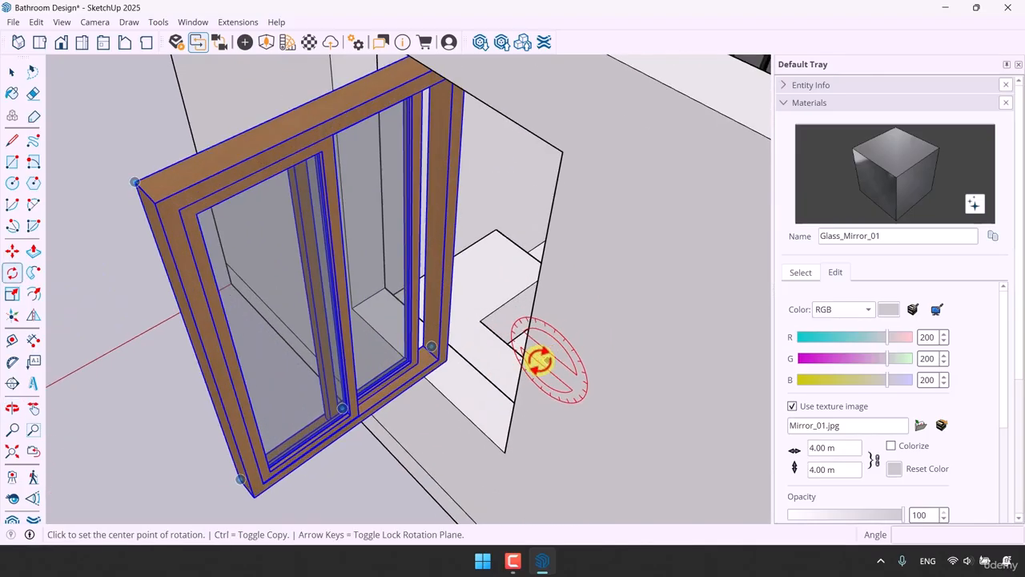
{"action": "scroll", "coordinate": [465, 398], "scroll_direction": "up", "scroll_amount": 3}
{"action": "left_click", "coordinate": [457, 395]}
{"action": "scroll", "coordinate": [457, 396], "scroll_direction": "up", "scroll_amount": 3}
{"action": "left_click", "coordinate": [461, 393]}
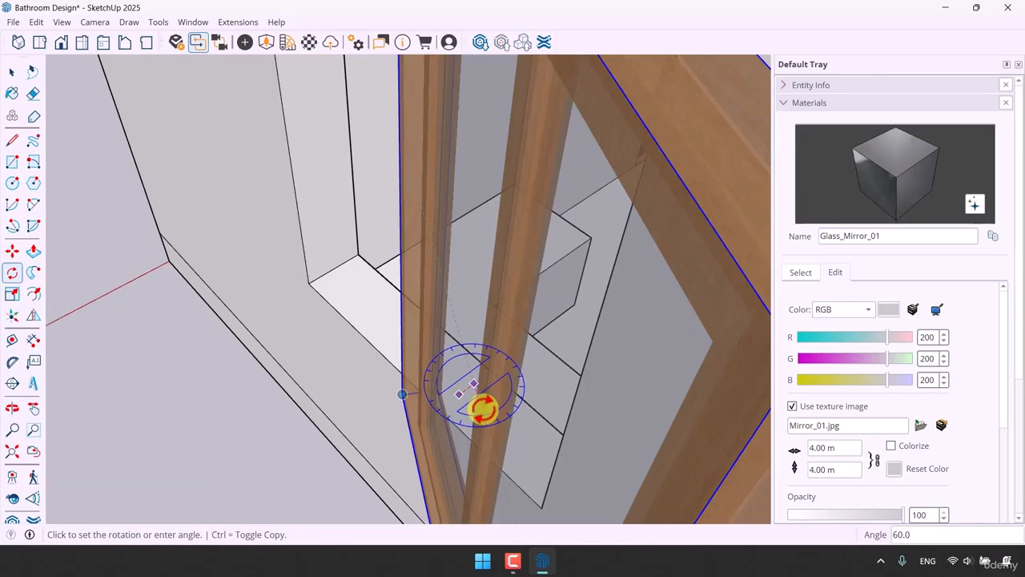
{"action": "left_click", "coordinate": [481, 410]}
Move the window by its lower outer corner onto the matching lower corner of the wall opening
{"action": "left_click", "coordinate": [12, 250]}
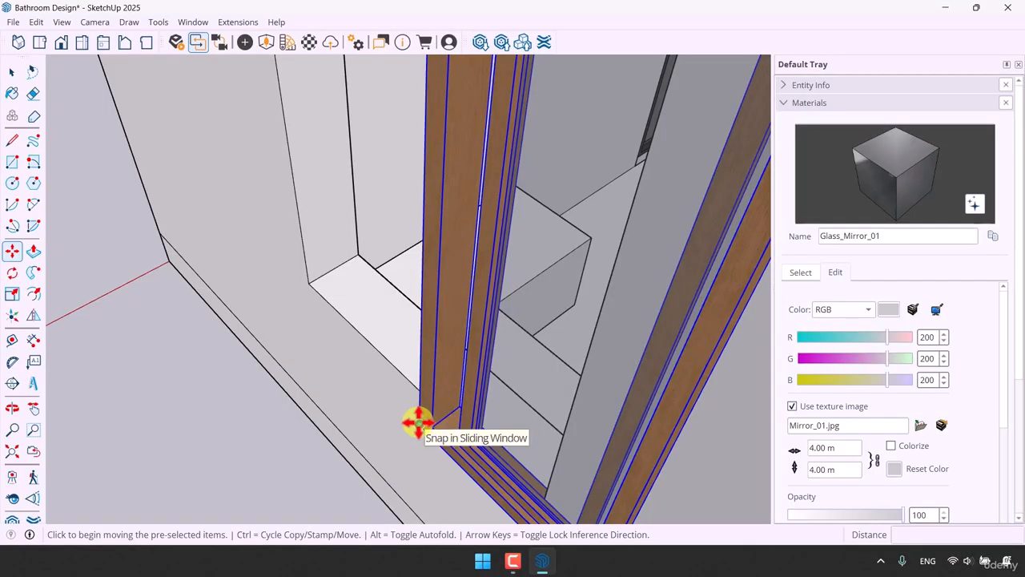
{"action": "left_click", "coordinate": [416, 425]}
{"action": "left_click", "coordinate": [310, 280]}
{"action": "scroll", "coordinate": [420, 394], "scroll_direction": "down", "scroll_amount": 6}
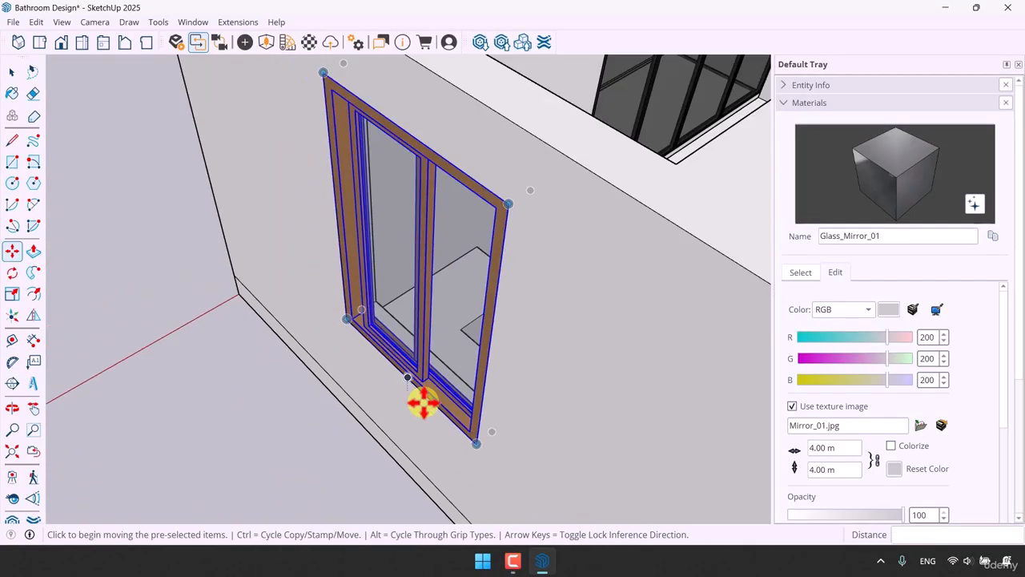
{"action": "middle_click_drag", "start_coordinate": [424, 401], "coordinate": [414, 206]}
{"action": "key", "text": "space"}
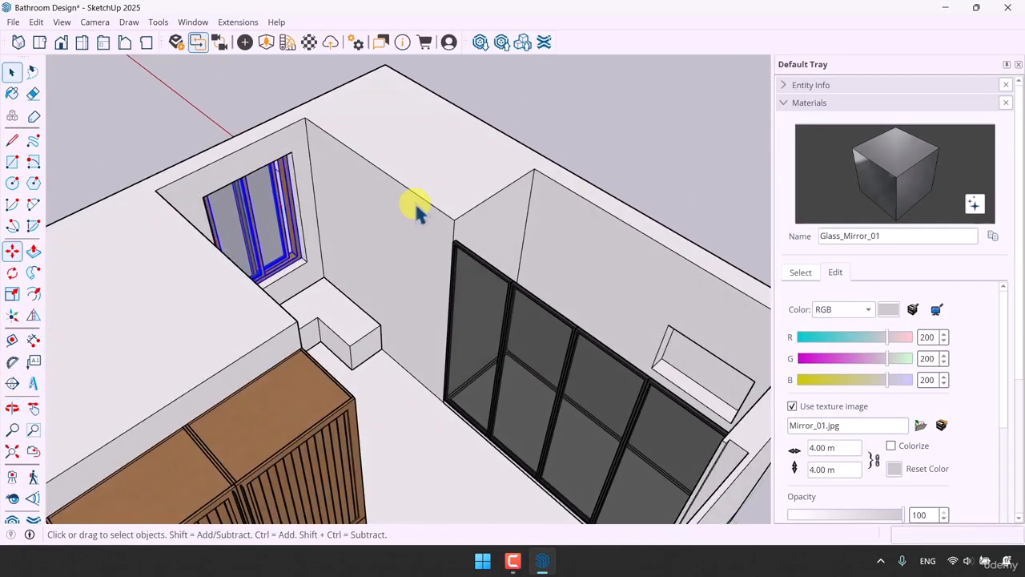
{"action": "scroll", "coordinate": [493, 262], "scroll_direction": "down", "scroll_amount": 2}
{"action": "scroll", "coordinate": [385, 280], "scroll_direction": "up", "scroll_amount": 9}
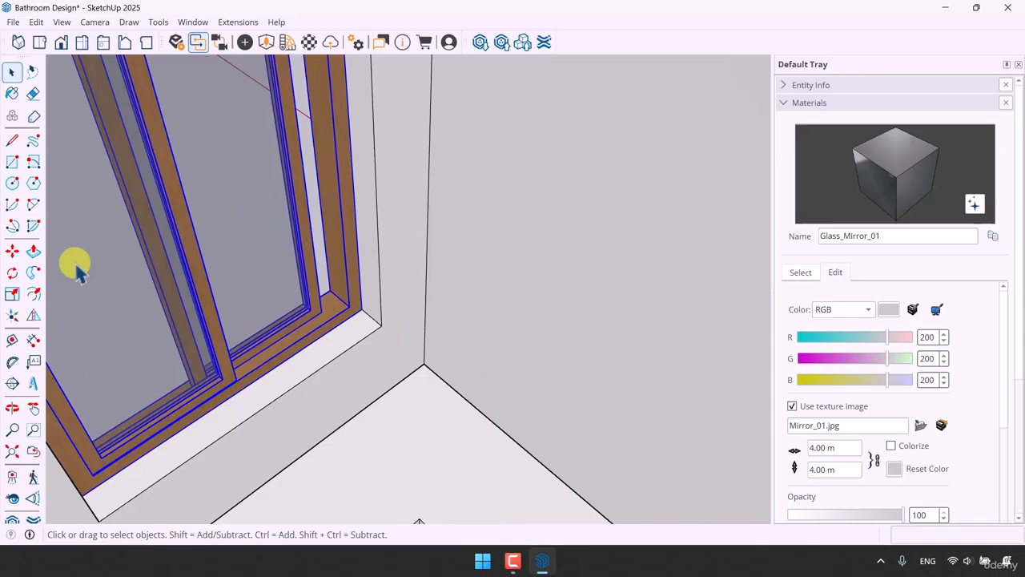
Move the window 0.10 m inward so its frame sits flush with the alcove's inner wall face, and deselect it
{"action": "left_click", "coordinate": [13, 251]}
{"action": "scroll", "coordinate": [437, 414], "scroll_direction": "up", "scroll_amount": 3}
{"action": "left_click", "coordinate": [310, 215]}
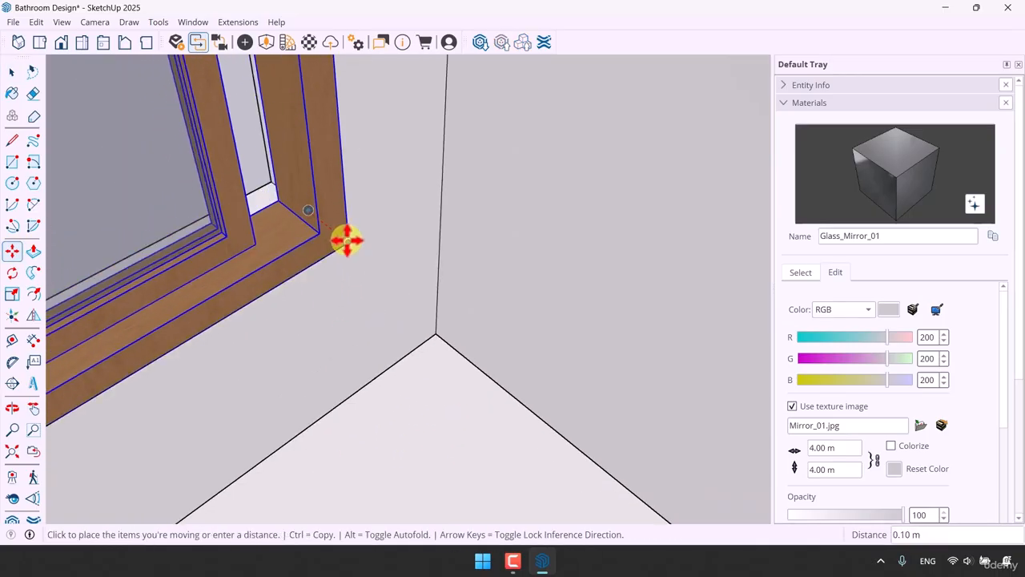
{"action": "key", "text": "Escape"}
{"action": "key", "text": "space"}
{"action": "scroll", "coordinate": [343, 339], "scroll_direction": "down", "scroll_amount": 5}
{"action": "middle_click_drag", "start_coordinate": [343, 339], "coordinate": [346, 136]}
{"action": "left_click", "coordinate": [346, 128]}
Flip the sliding window front to back about its green-axis plane within the wall opening, and deselect it
{"action": "middle_click_drag", "start_coordinate": [389, 256], "coordinate": [434, 330]}
{"action": "scroll", "coordinate": [299, 305], "scroll_direction": "up", "scroll_amount": 3}
{"action": "left_click", "coordinate": [33, 294]}
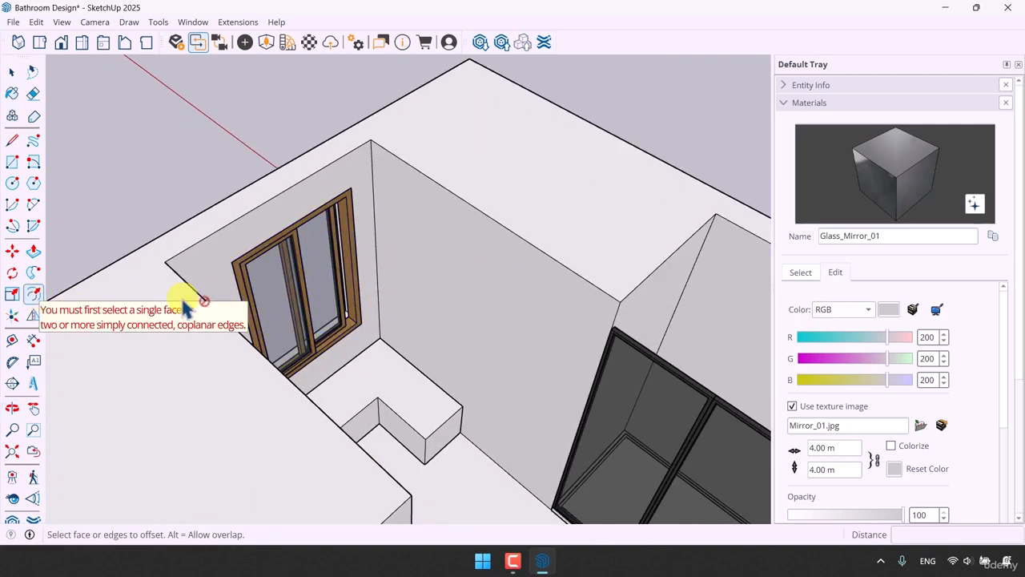
{"action": "key", "text": "space"}
{"action": "left_click", "coordinate": [311, 273]}
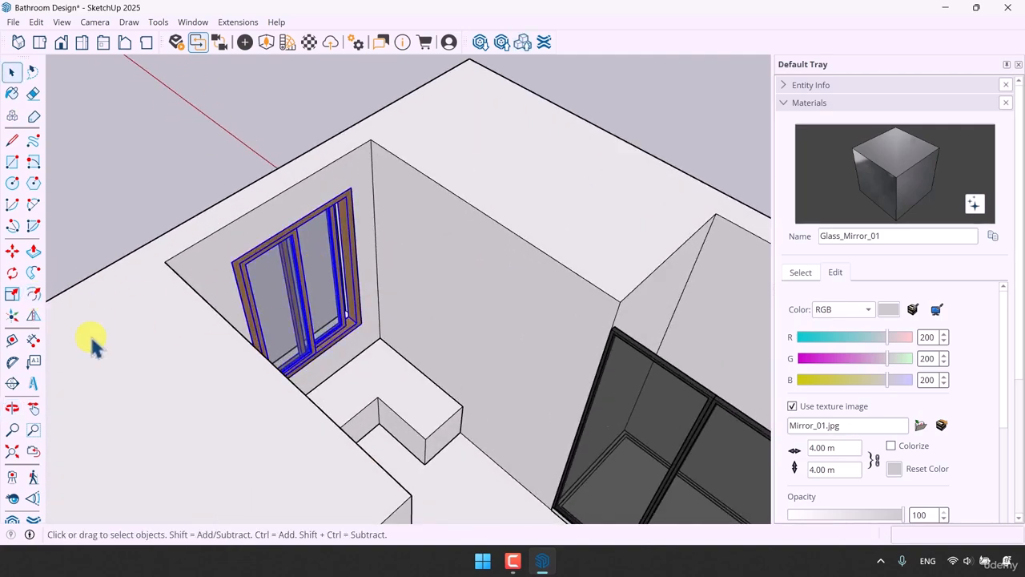
{"action": "left_click", "coordinate": [33, 314]}
{"action": "left_click", "coordinate": [326, 244]}
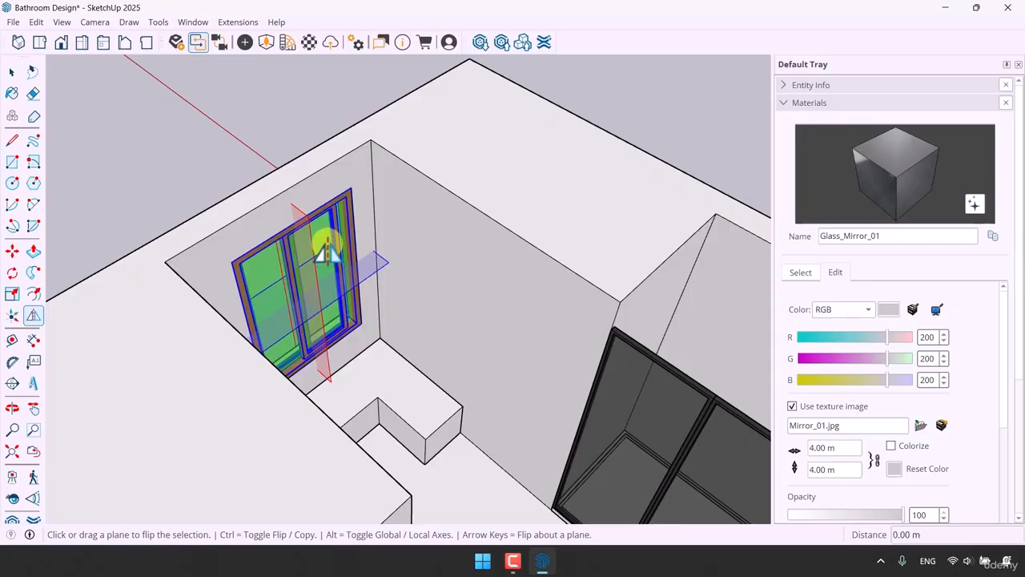
{"action": "key", "text": "space"}
{"action": "left_click", "coordinate": [170, 176]}
{"action": "middle_click_drag", "start_coordinate": [330, 294], "coordinate": [229, 240]}
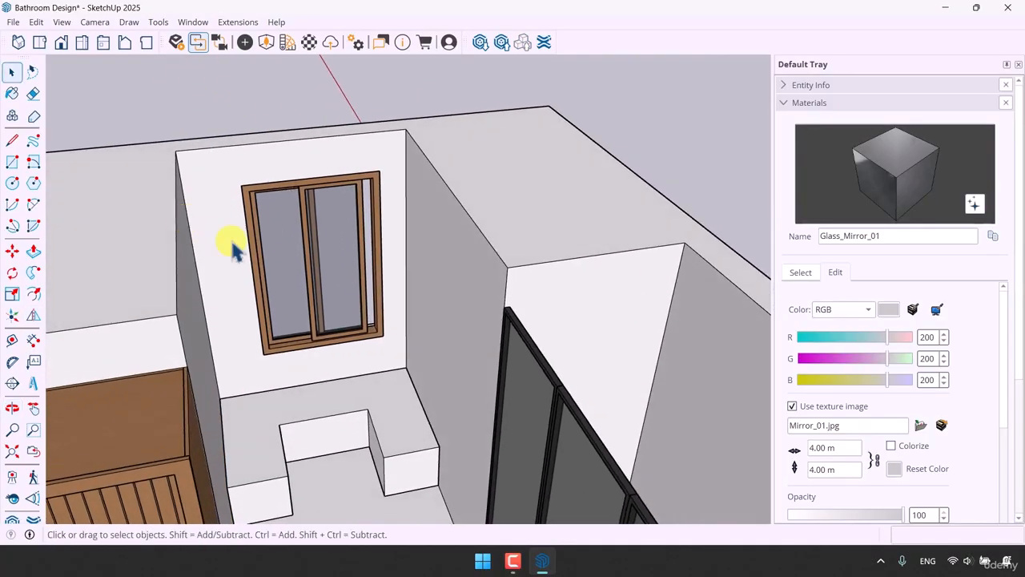
Close the Default Tray to enlarge the modelling view, and save the model
{"action": "scroll", "coordinate": [400, 315], "scroll_direction": "down", "scroll_amount": 6}
{"action": "middle_click_drag", "start_coordinate": [398, 346], "coordinate": [630, 315]}
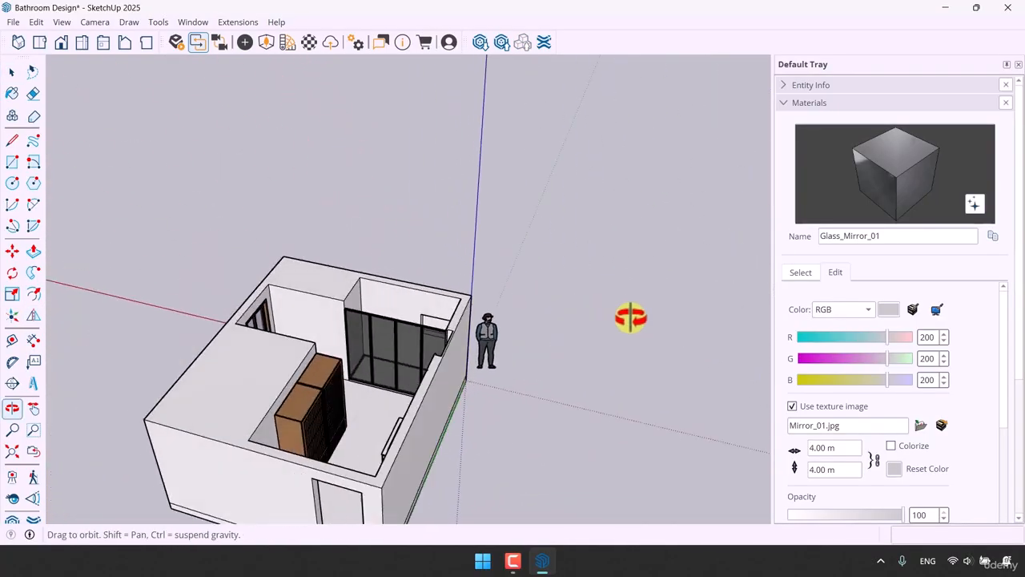
{"action": "scroll", "coordinate": [390, 377], "scroll_direction": "up", "scroll_amount": 5}
{"action": "middle_click_drag", "start_coordinate": [390, 377], "coordinate": [702, 360]}
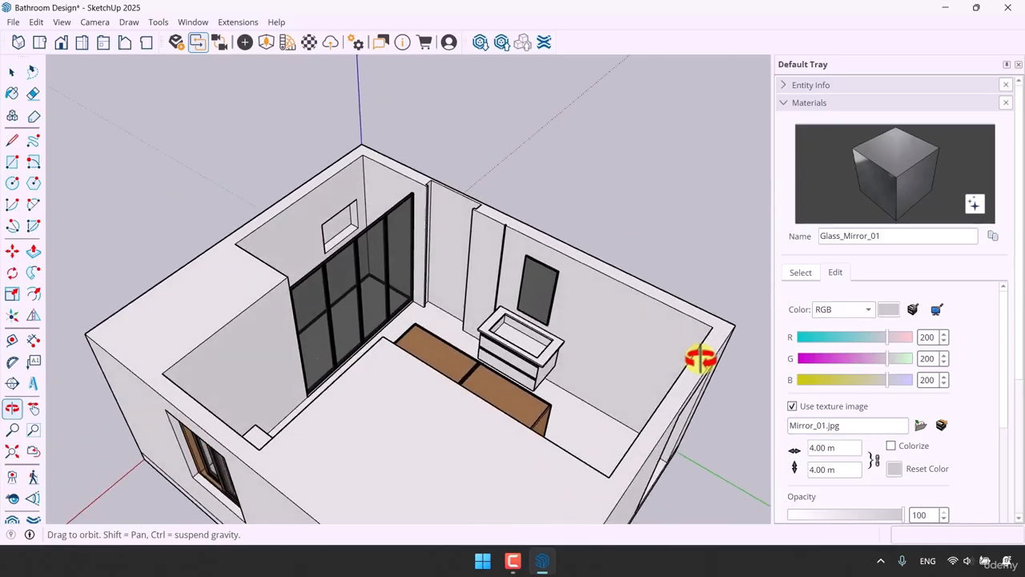
{"action": "scroll", "coordinate": [591, 355], "scroll_direction": "up", "scroll_amount": 3}
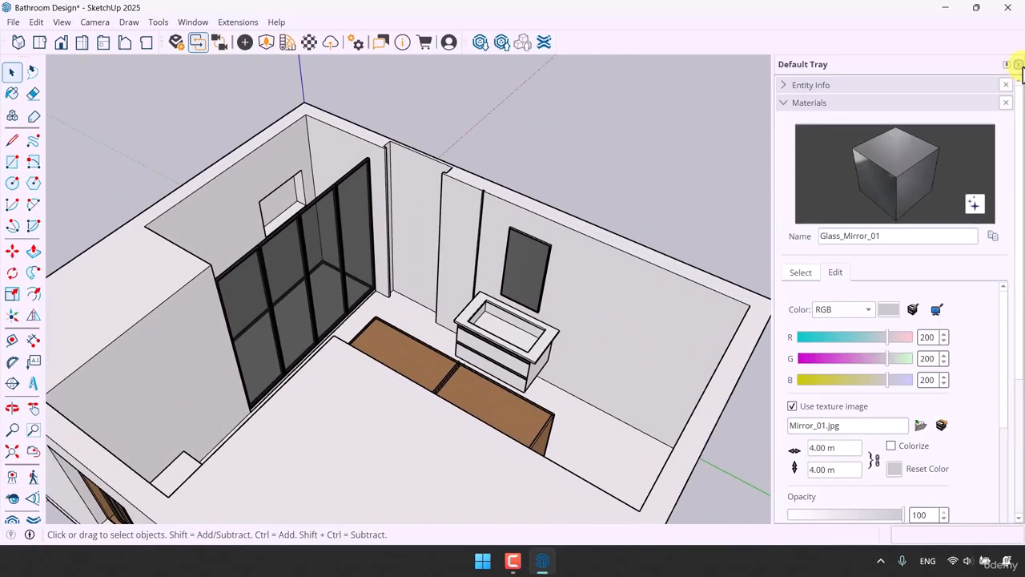
{"action": "left_click", "coordinate": [1018, 65]}
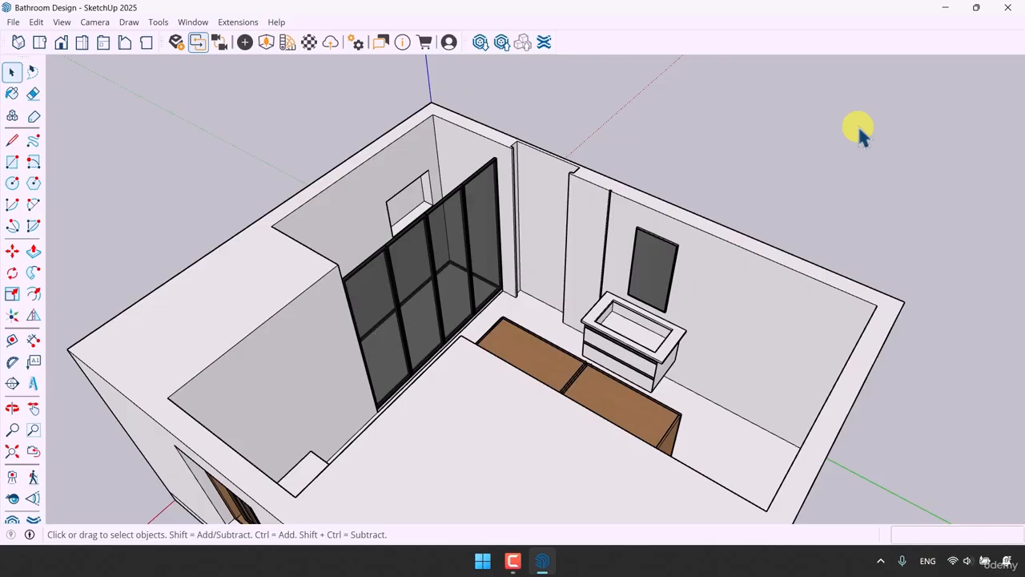
Open the Enscape Asset Library and filter the Accessories category by the Bathroom tag
{"action": "middle_click_drag", "start_coordinate": [385, 125], "coordinate": [473, 153]}
{"action": "scroll", "coordinate": [373, 96], "scroll_direction": "up", "scroll_amount": 3}
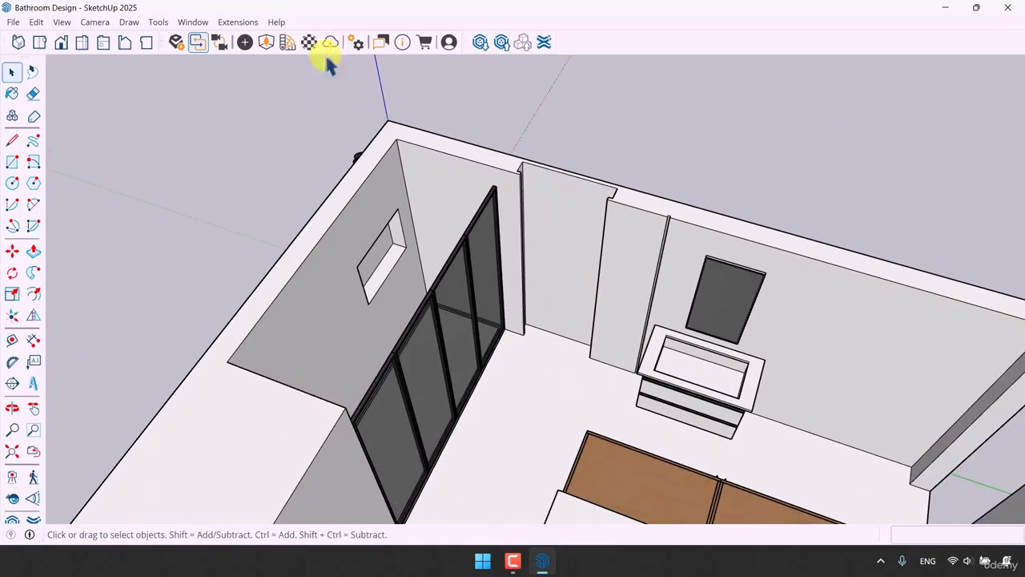
{"action": "left_click", "coordinate": [269, 40]}
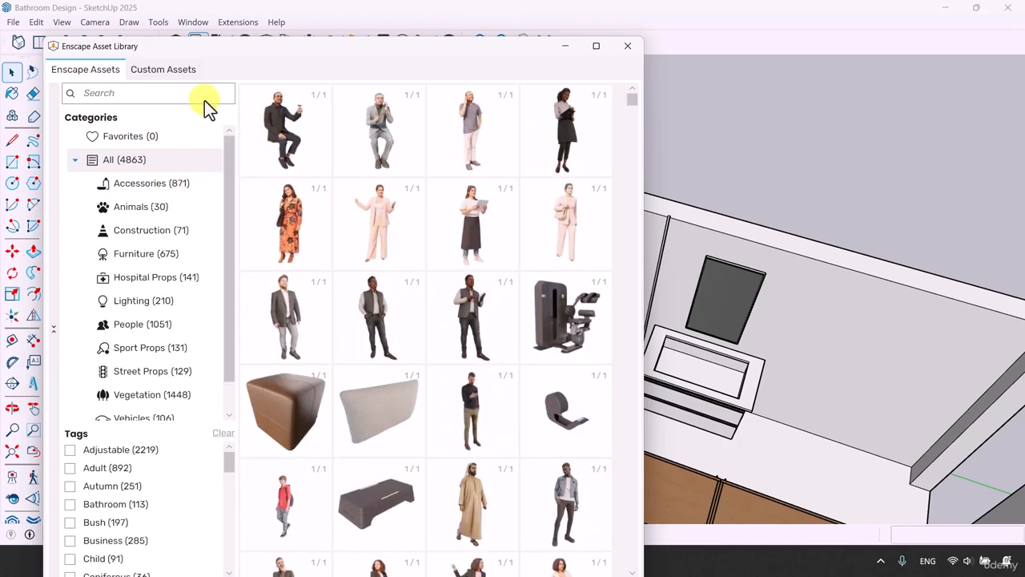
{"action": "left_click_drag", "start_coordinate": [283, 48], "coordinate": [253, 33]}
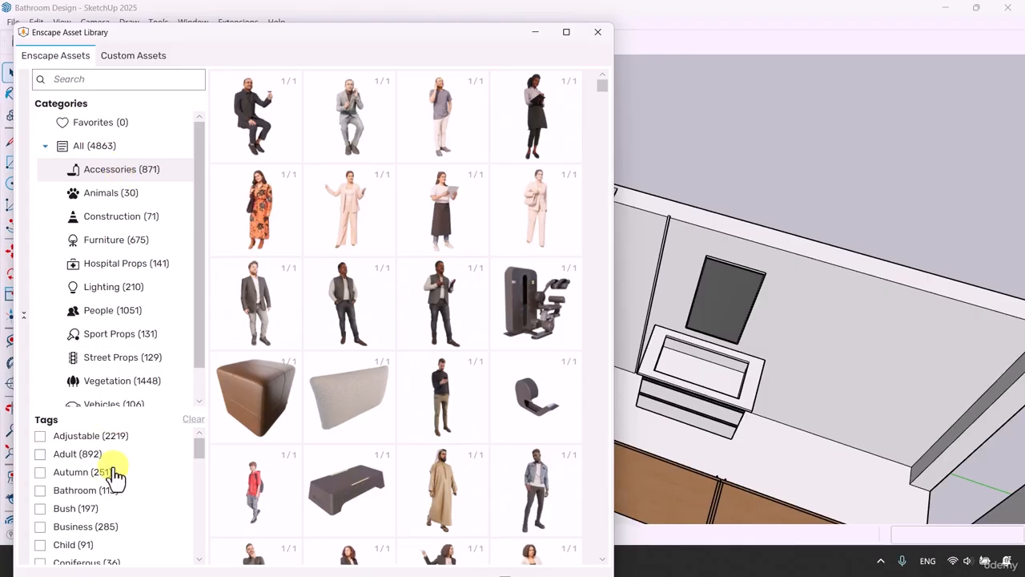
{"action": "left_click", "coordinate": [124, 170]}
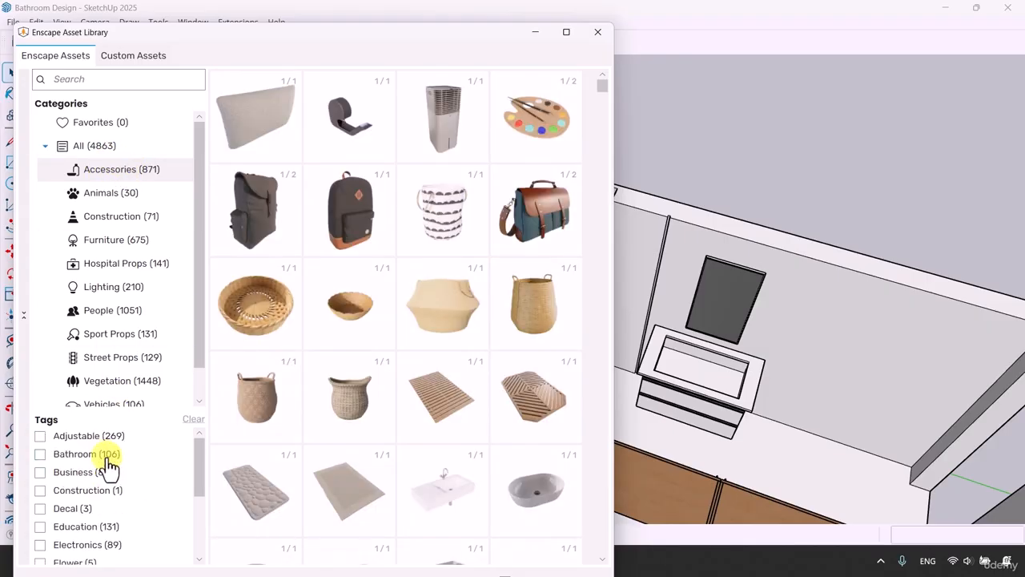
{"action": "left_click", "coordinate": [40, 454]}
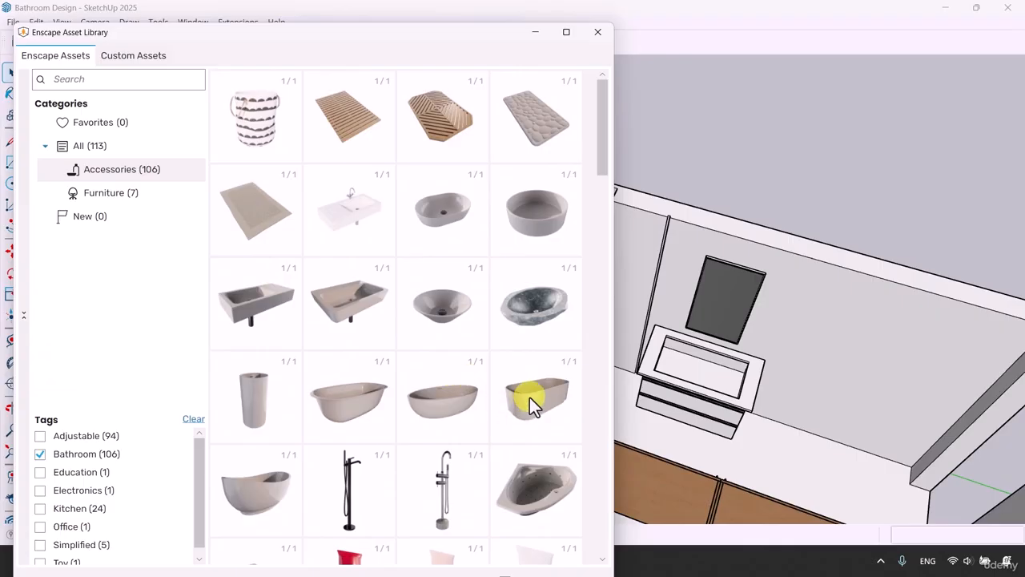
Place the Bathtub 004 asset on the floor between the glass partition and the washbasin, and minimize the asset library
{"action": "left_click", "coordinate": [267, 487]}
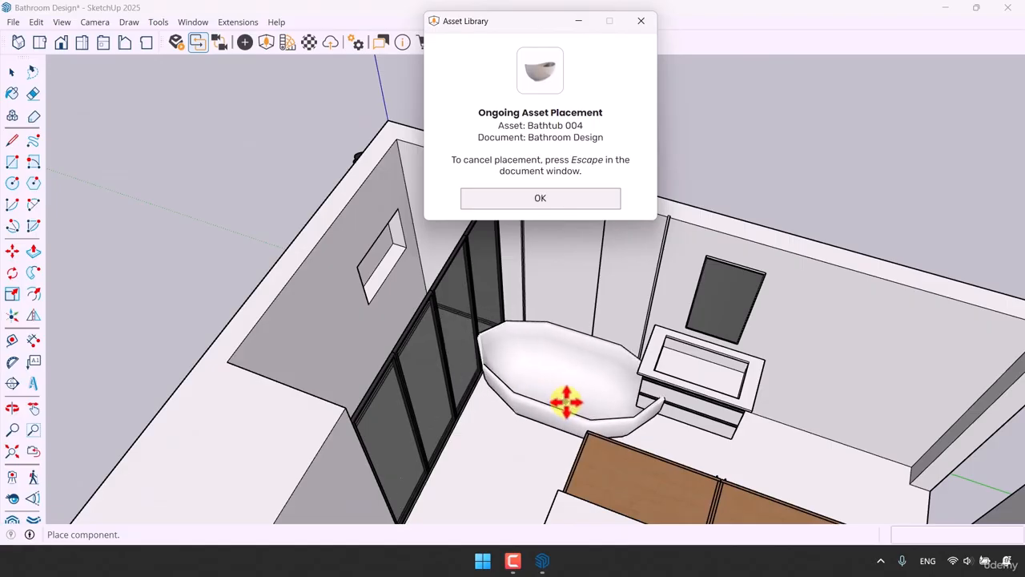
{"action": "left_click", "coordinate": [565, 400]}
{"action": "left_click", "coordinate": [525, 202]}
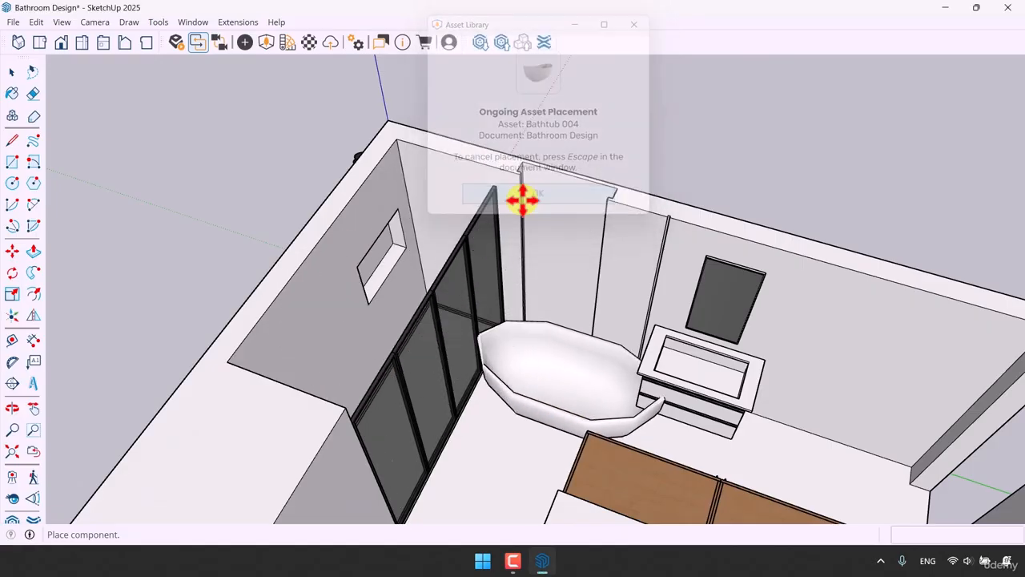
{"action": "left_click", "coordinate": [15, 77]}
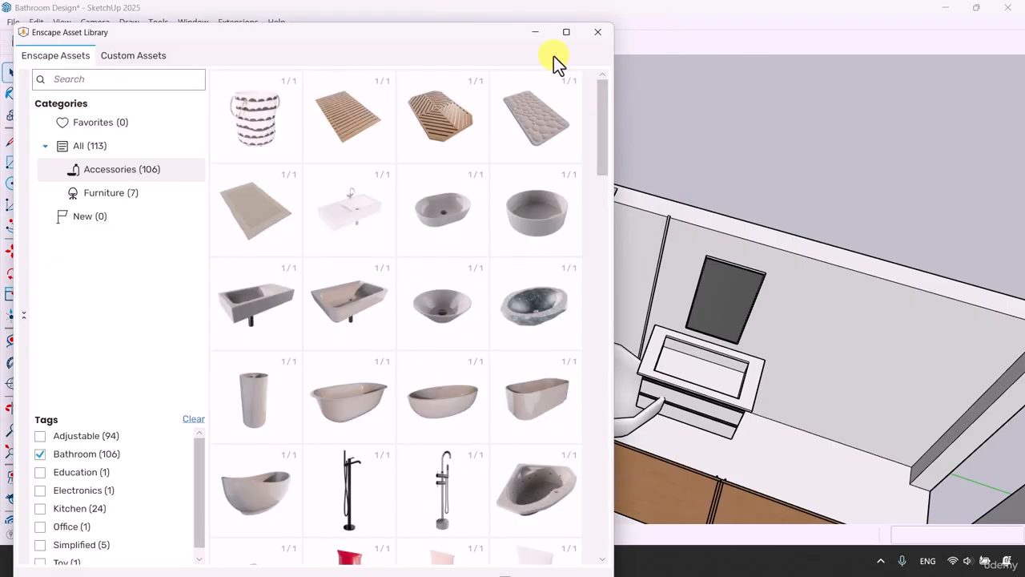
{"action": "left_click", "coordinate": [535, 32]}
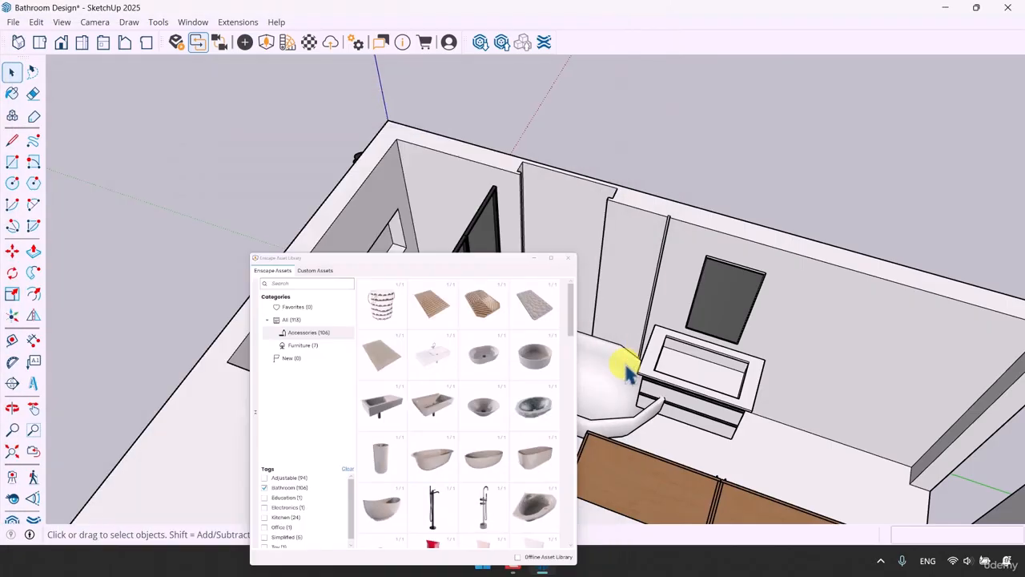
Scale the bathtub uniformly by a factor of 0.78
{"action": "left_click", "coordinate": [600, 408]}
{"action": "middle_click_drag", "start_coordinate": [600, 408], "coordinate": [236, 383]}
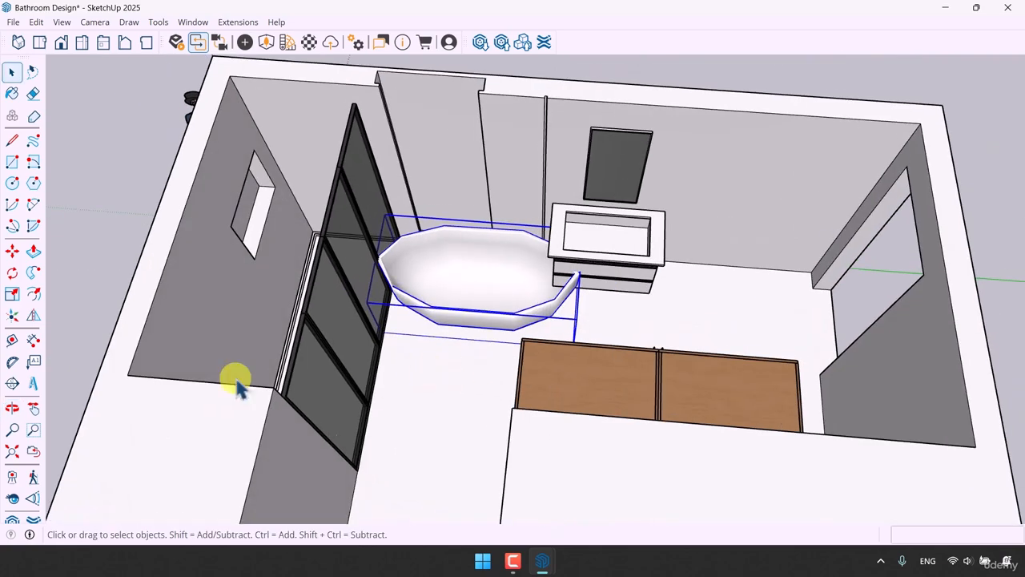
{"action": "left_click", "coordinate": [12, 294]}
{"action": "left_click", "coordinate": [575, 320]}
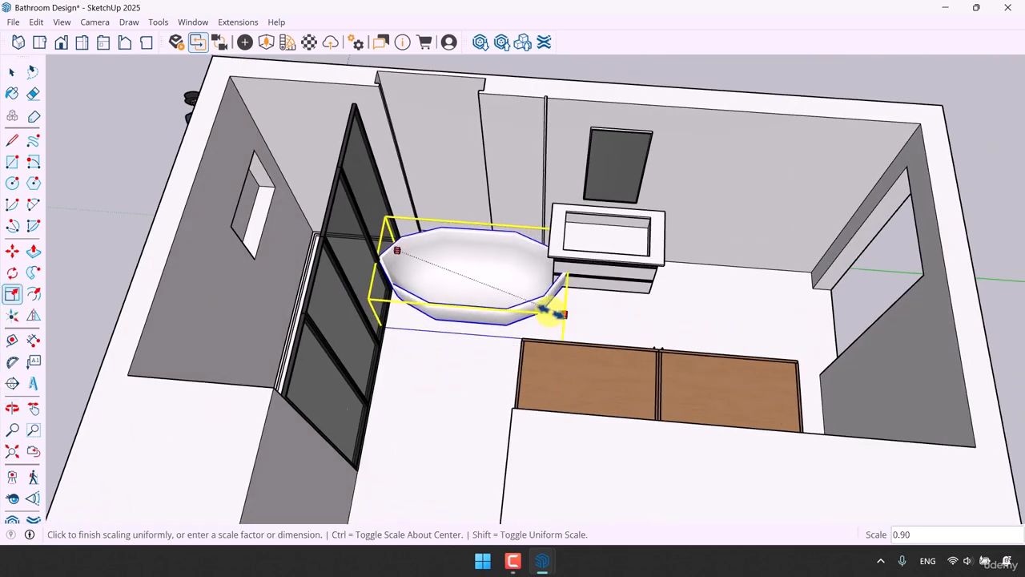
{"action": "type", "text": "0.78"}
{"action": "key", "text": "Return"}
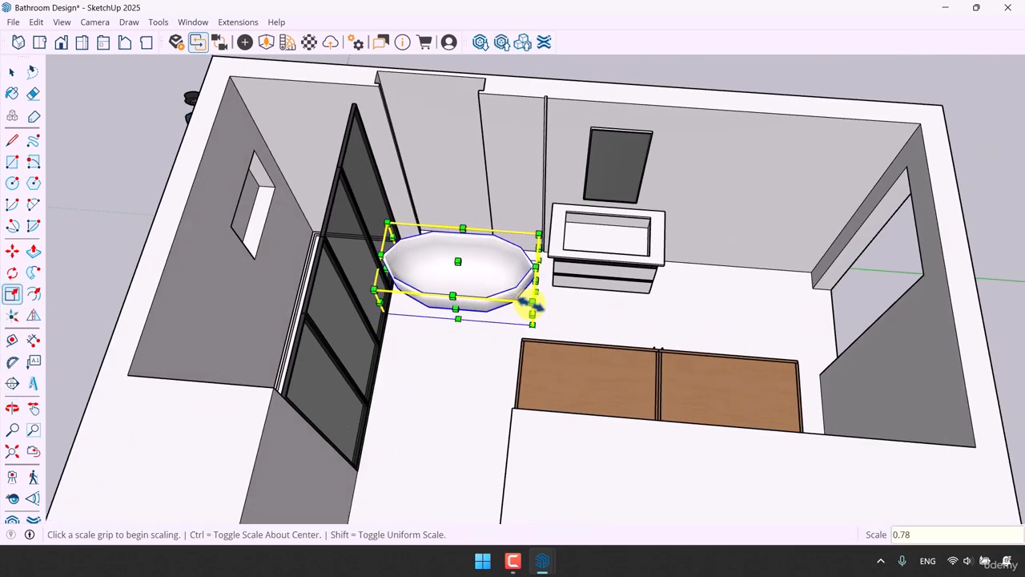
Rotate the bathtub 90 degrees on the floor so its length runs along the glass partition
{"action": "left_click", "coordinate": [12, 273]}
{"action": "scroll", "coordinate": [435, 320], "scroll_direction": "up", "scroll_amount": 5}
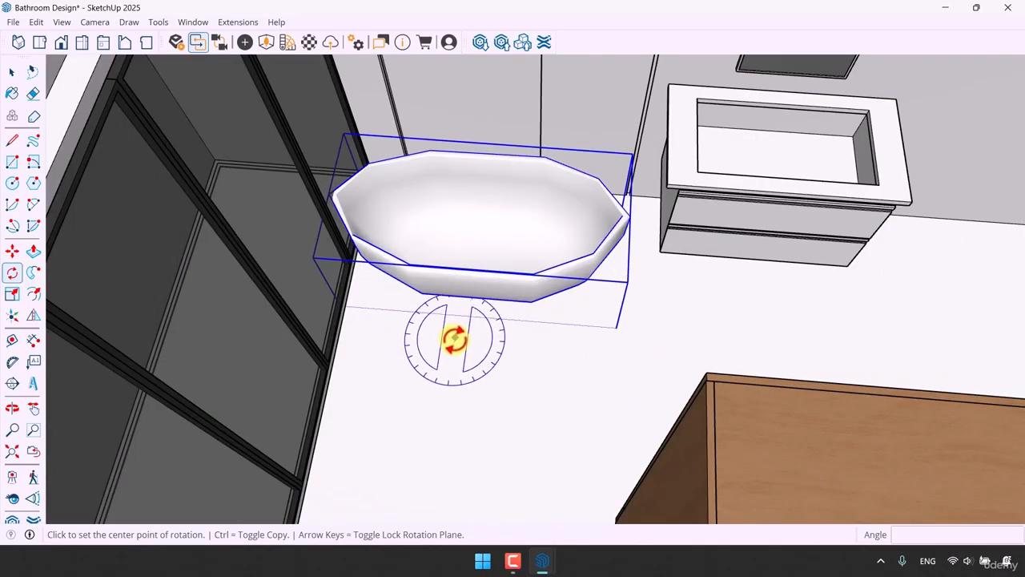
{"action": "left_click", "coordinate": [454, 342]}
{"action": "left_click", "coordinate": [502, 345]}
{"action": "type", "text": "90"}
{"action": "key", "text": "Return"}
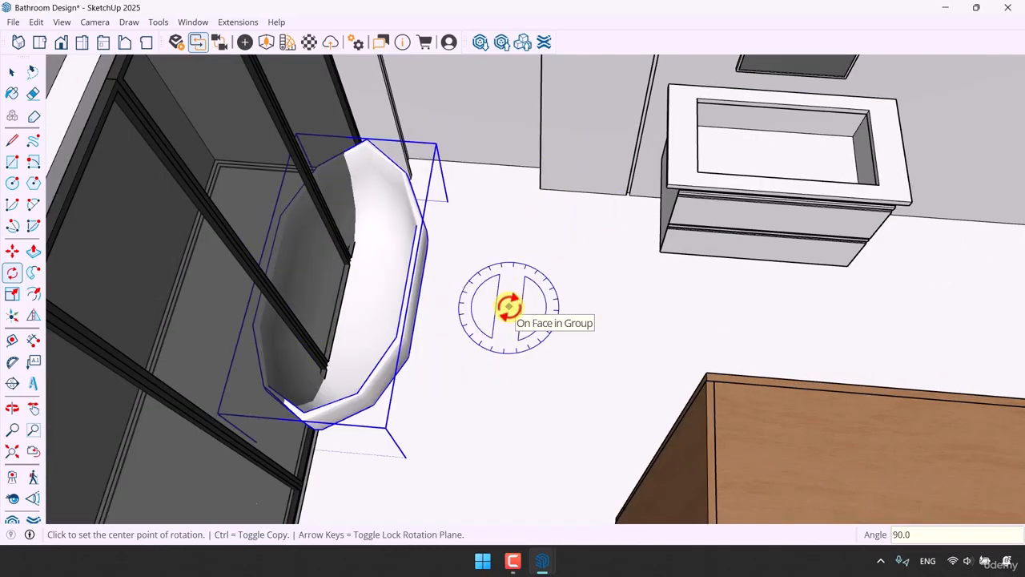
Move the bathtub by its lower outer corner to the inner corner of the recess behind the glass partition
{"action": "left_click", "coordinate": [12, 251]}
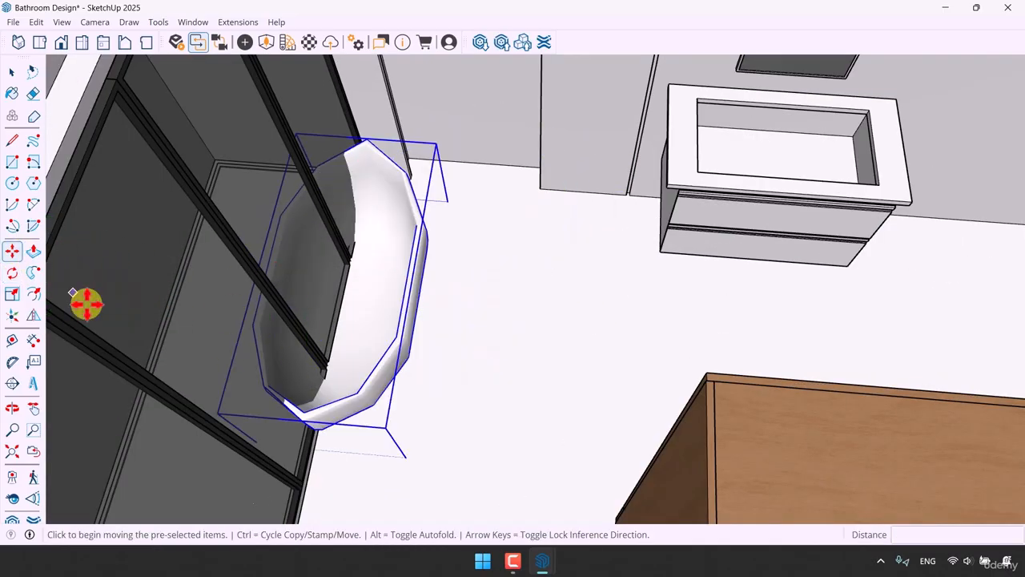
{"action": "left_click", "coordinate": [263, 446]}
{"action": "middle_click_drag", "start_coordinate": [264, 446], "coordinate": [348, 257]}
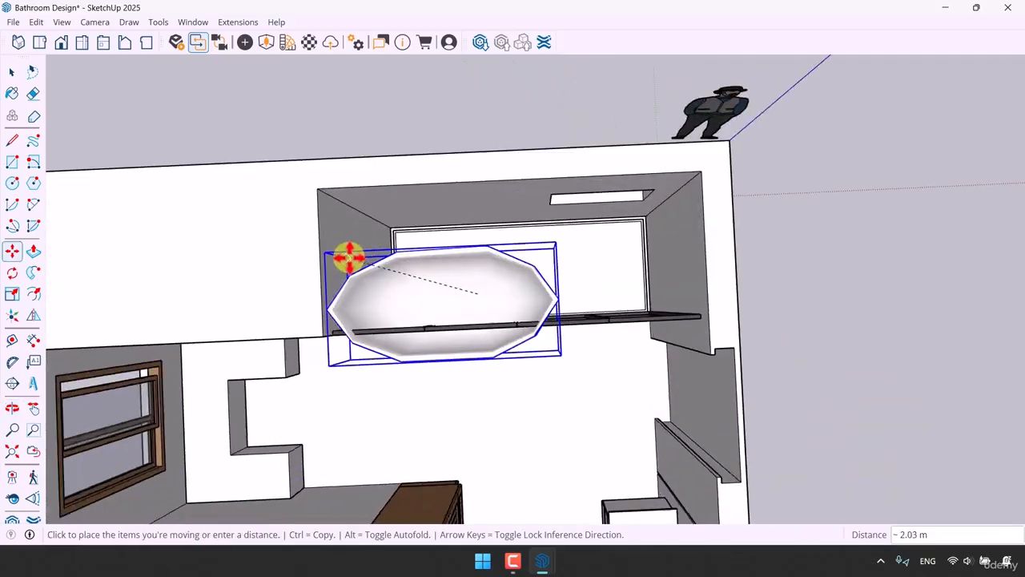
{"action": "scroll", "coordinate": [425, 231], "scroll_direction": "up", "scroll_amount": 10}
{"action": "left_click", "coordinate": [391, 231]}
{"action": "scroll", "coordinate": [457, 305], "scroll_direction": "down", "scroll_amount": 5}
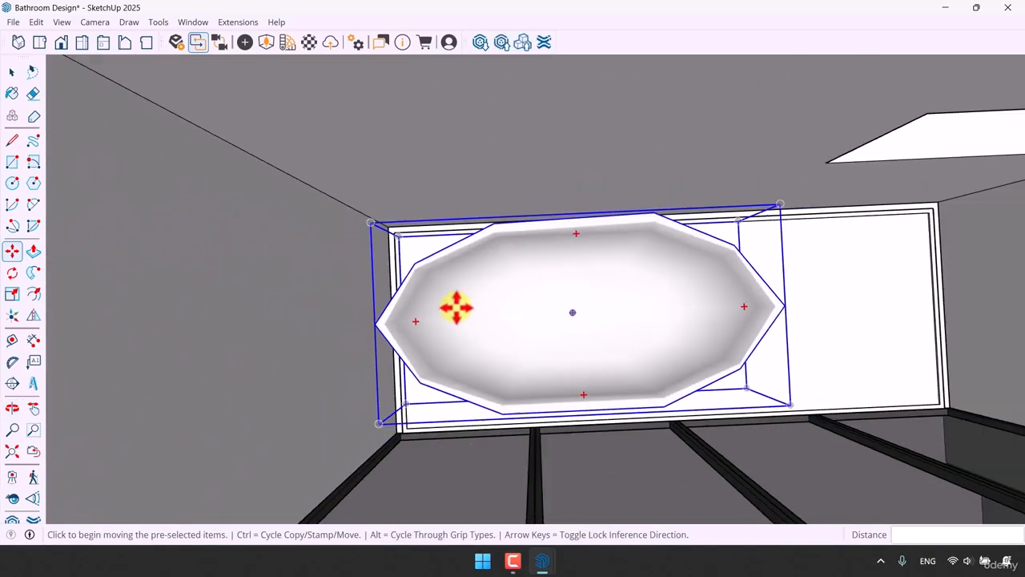
Move the bathtub 0.01 m by its lower corner to seat it on the recessed shower floor
{"action": "middle_click_drag", "start_coordinate": [457, 305], "coordinate": [497, 230]}
{"action": "scroll", "coordinate": [646, 410], "scroll_direction": "up", "scroll_amount": 5}
{"action": "scroll", "coordinate": [646, 410], "scroll_direction": "up", "scroll_amount": 3}
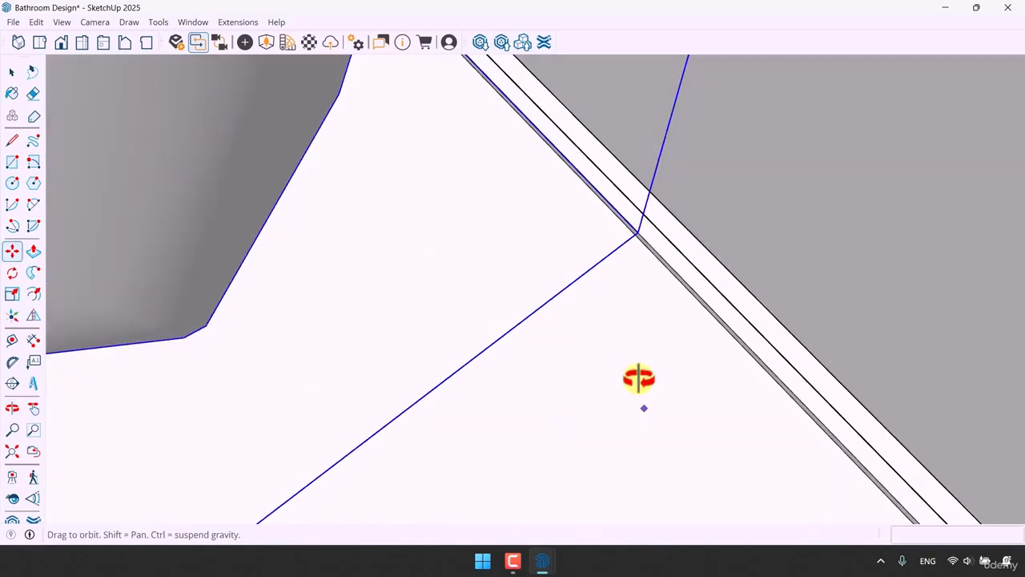
{"action": "middle_click_drag", "start_coordinate": [636, 377], "coordinate": [636, 280]}
{"action": "scroll", "coordinate": [632, 264], "scroll_direction": "up", "scroll_amount": 3}
{"action": "left_click", "coordinate": [630, 262]}
{"action": "left_click", "coordinate": [630, 263]}
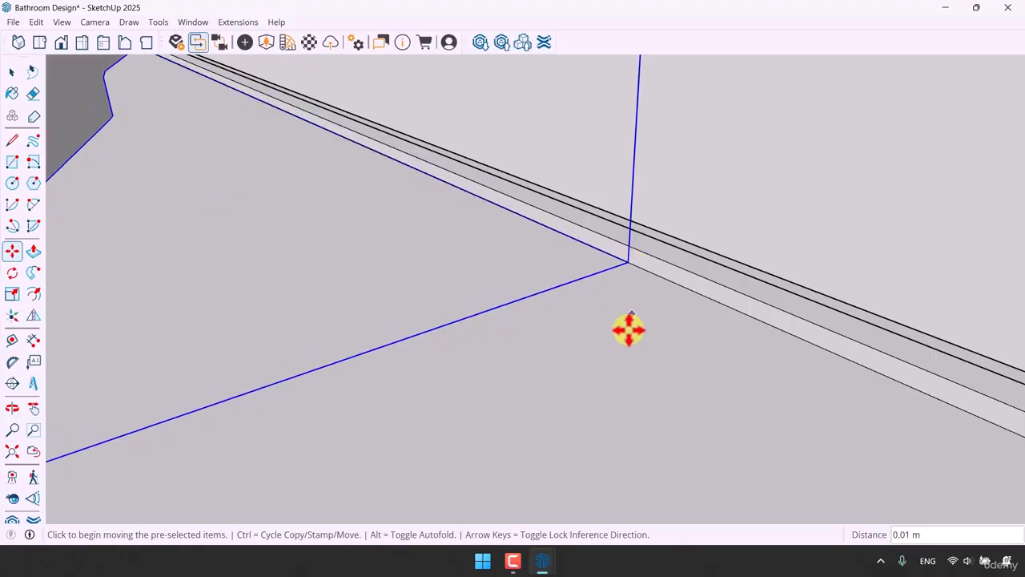
Examine the bathtub's placement behind the glass partition from several angles
{"action": "middle_click_drag", "start_coordinate": [630, 329], "coordinate": [616, 357]}
{"action": "scroll", "coordinate": [593, 377], "scroll_direction": "down", "scroll_amount": 6}
{"action": "scroll", "coordinate": [614, 296], "scroll_direction": "down", "scroll_amount": 5}
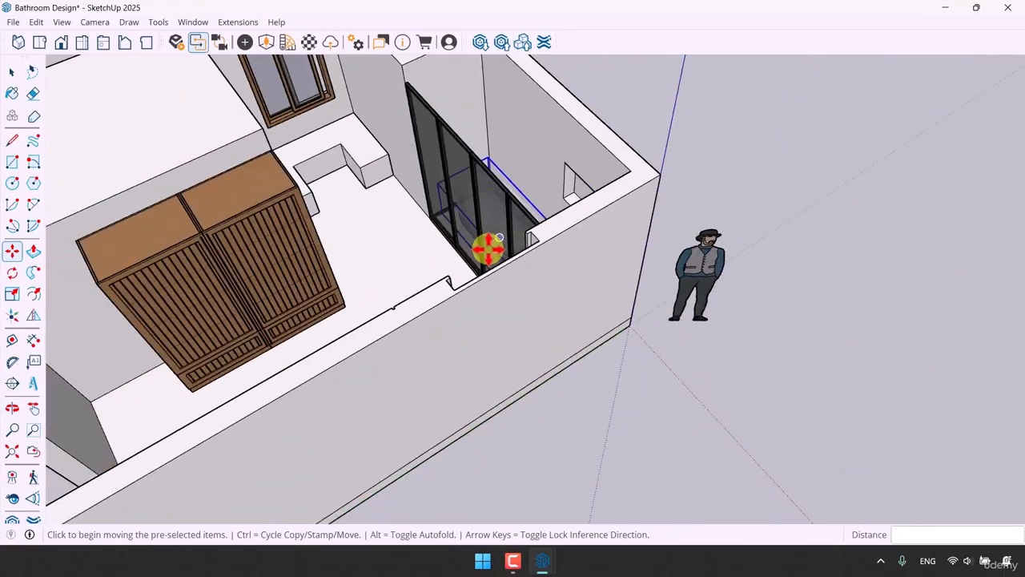
{"action": "middle_click_drag", "start_coordinate": [488, 246], "coordinate": [437, 320]}
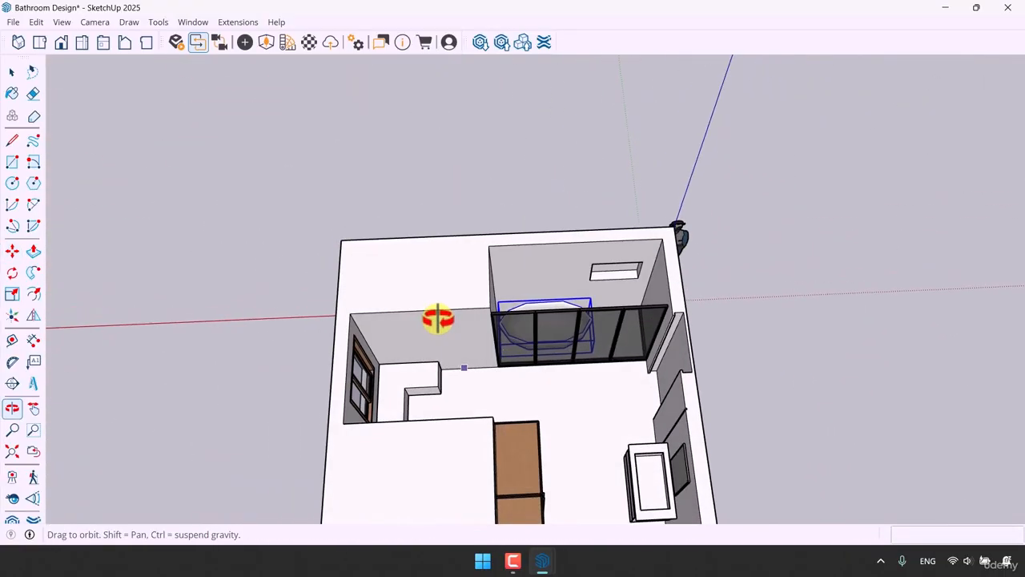
{"action": "scroll", "coordinate": [646, 363], "scroll_direction": "up", "scroll_amount": 4}
{"action": "key", "text": "space"}
{"action": "middle_click_drag", "start_coordinate": [470, 379], "coordinate": [557, 343]}
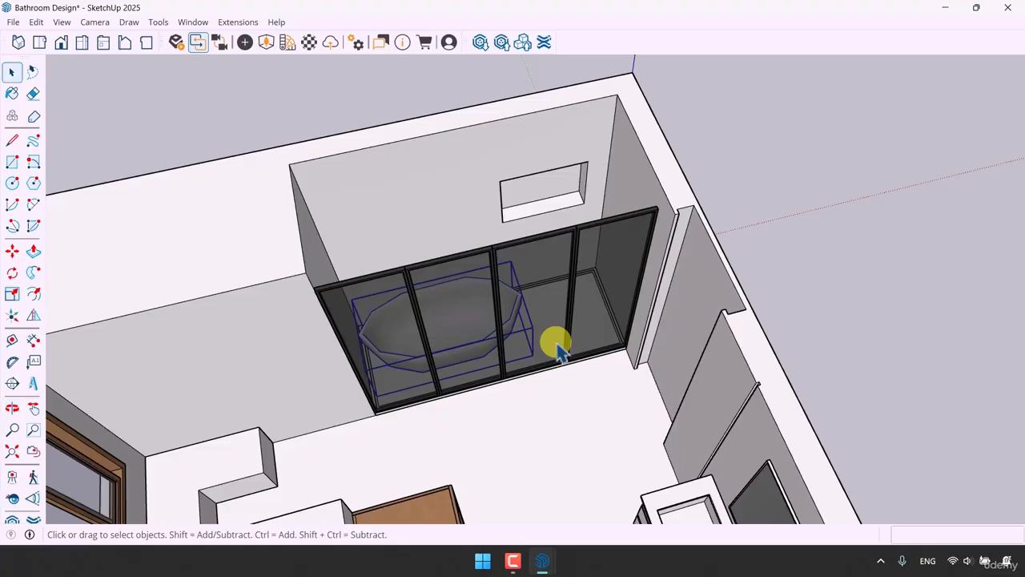
{"action": "scroll", "coordinate": [561, 349], "scroll_direction": "down", "scroll_amount": 5}
{"action": "middle_click_drag", "start_coordinate": [485, 355], "coordinate": [602, 348]}
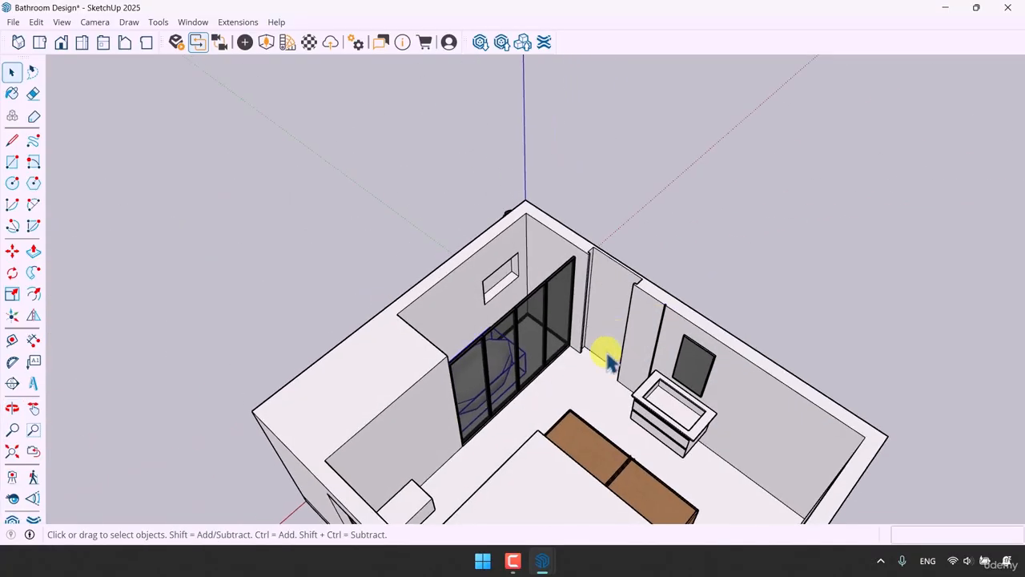
Place the Enscape asset Bathtub 006: Faucet on the recessed shower floor near the inner corner beyond the bathtub
{"action": "mouse_move", "coordinate": [542, 561]}
{"action": "left_click", "coordinate": [596, 479]}
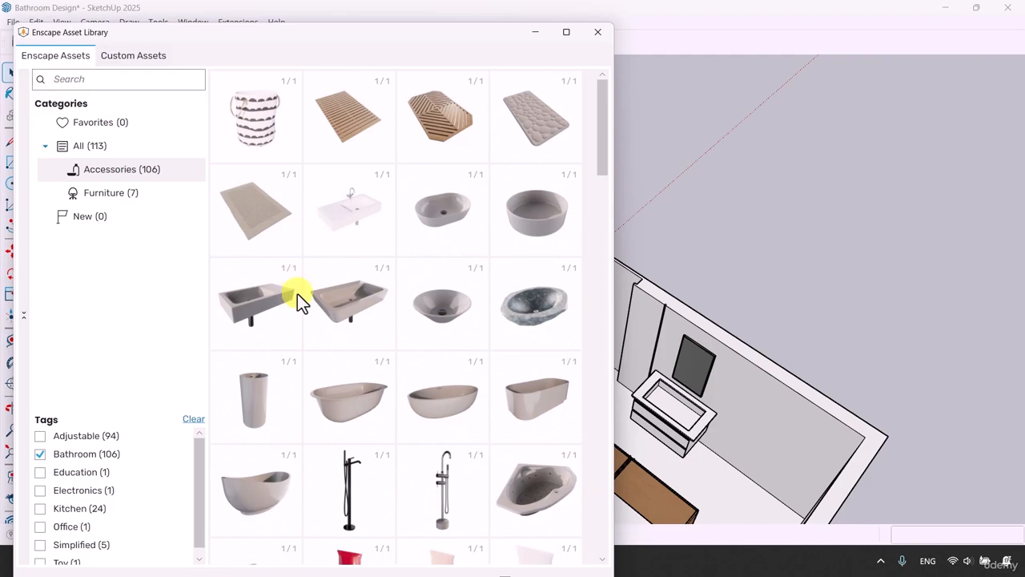
{"action": "scroll", "coordinate": [302, 279], "scroll_direction": "down", "scroll_amount": 2}
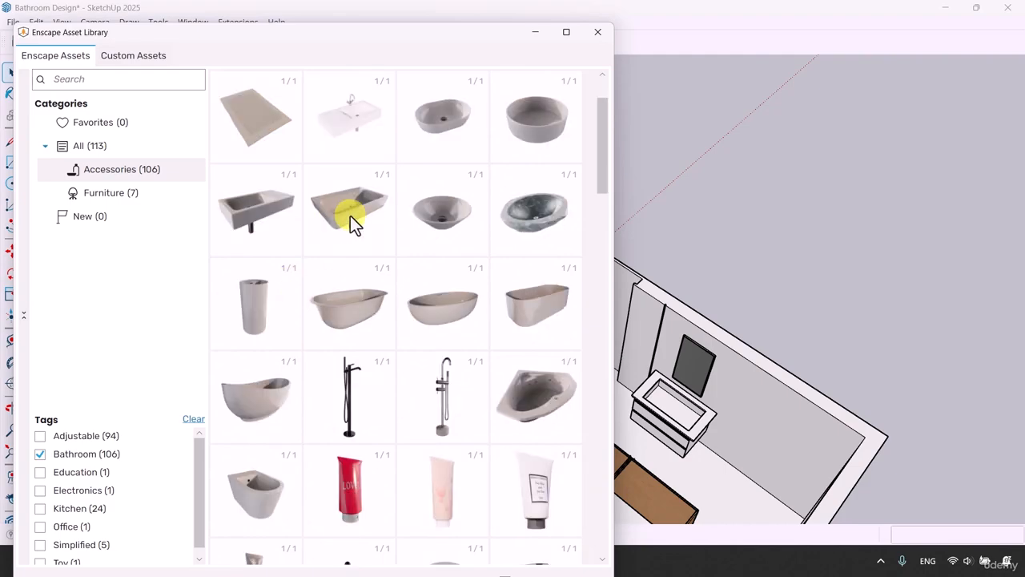
{"action": "scroll", "coordinate": [350, 216], "scroll_direction": "down", "scroll_amount": 2}
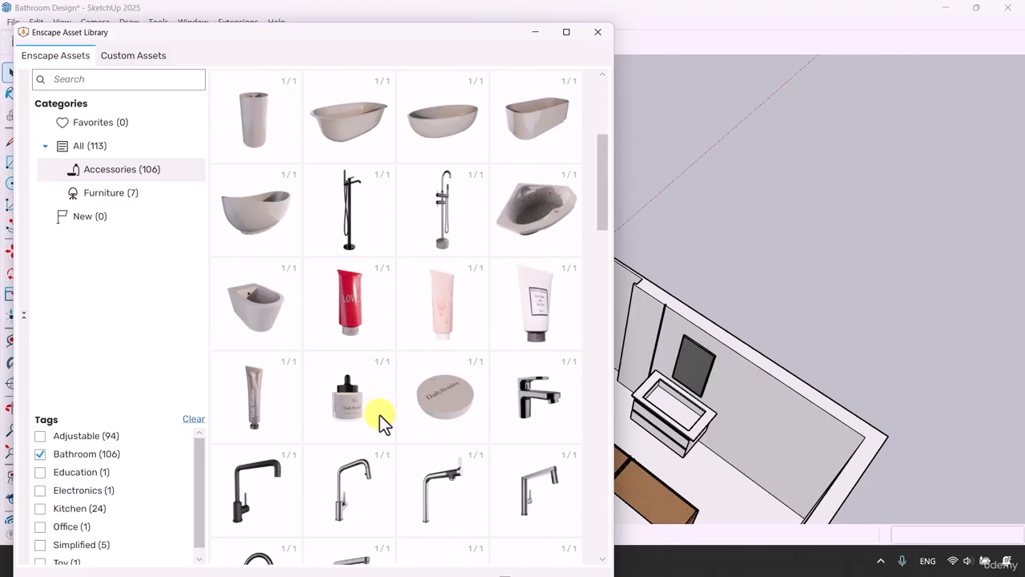
{"action": "left_click", "coordinate": [452, 207]}
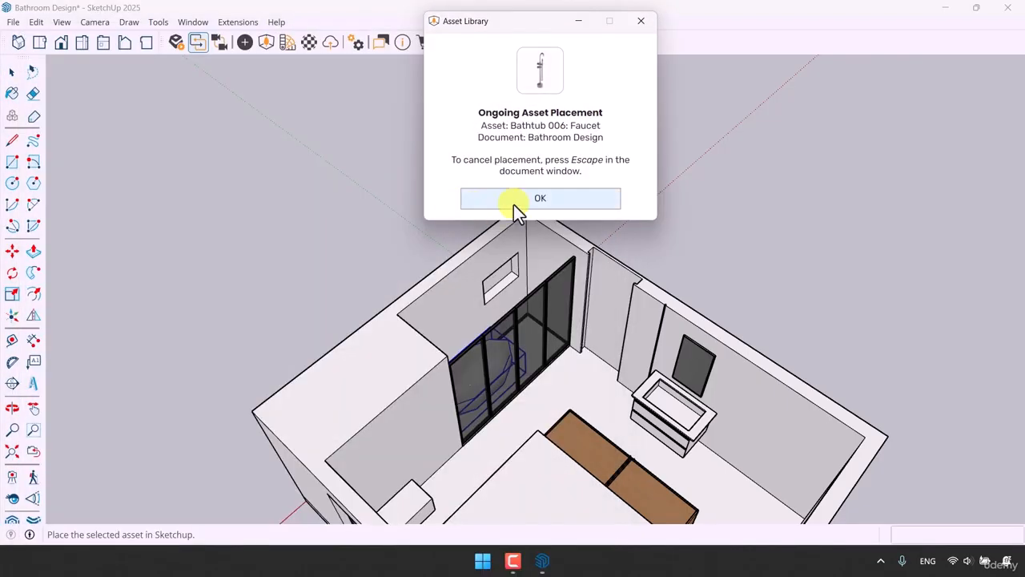
{"action": "left_click", "coordinate": [515, 204]}
{"action": "scroll", "coordinate": [513, 284], "scroll_direction": "up", "scroll_amount": 4}
{"action": "middle_click_drag", "start_coordinate": [513, 284], "coordinate": [640, 339]}
{"action": "scroll", "coordinate": [526, 332], "scroll_direction": "up", "scroll_amount": 5}
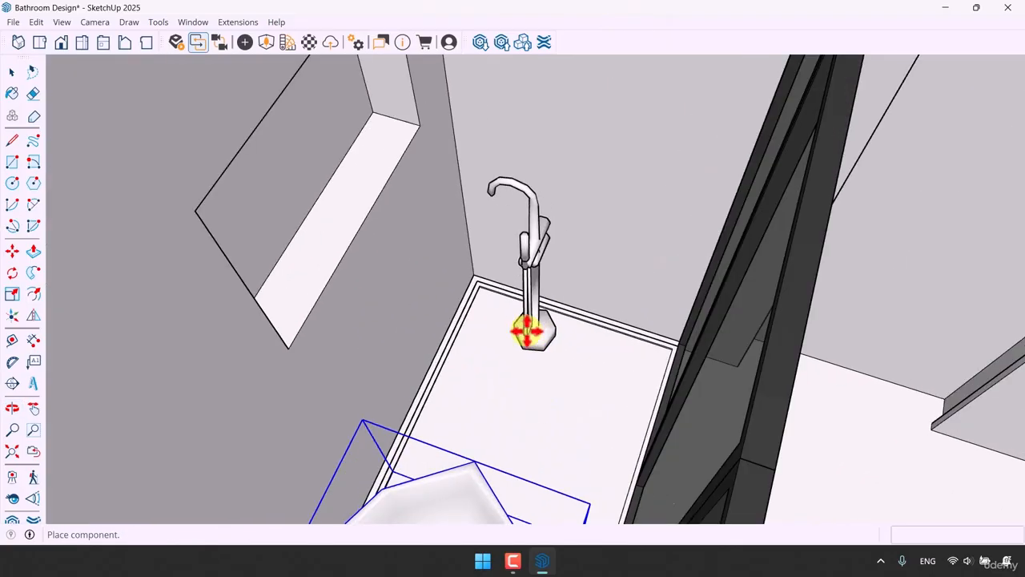
{"action": "left_click", "coordinate": [515, 328]}
{"action": "scroll", "coordinate": [604, 332], "scroll_direction": "down", "scroll_amount": 2}
{"action": "scroll", "coordinate": [604, 332], "scroll_direction": "down", "scroll_amount": 3}
{"action": "left_click", "coordinate": [12, 72]}
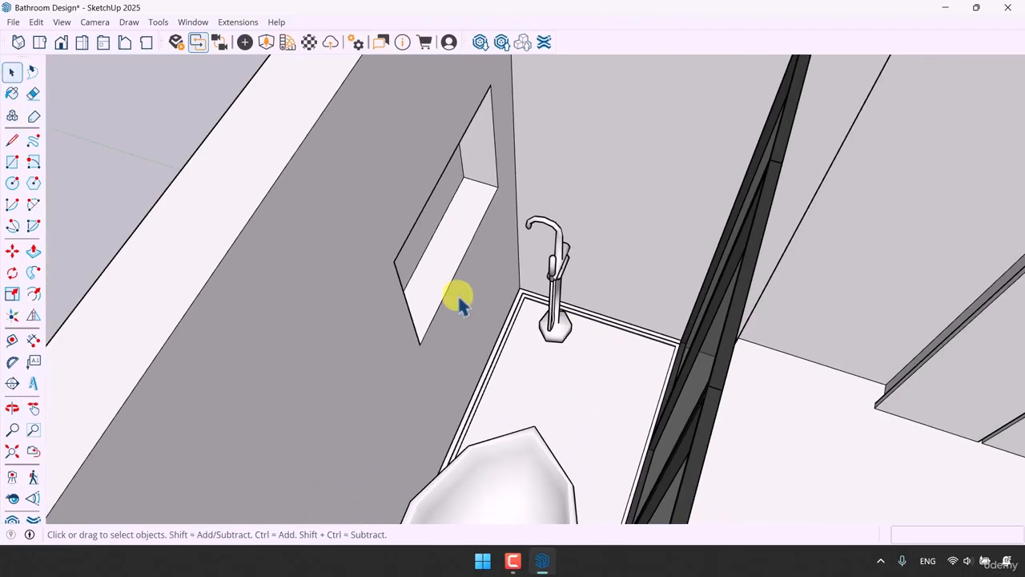
Flip the bathtub faucet so its spout points in the opposite direction
{"action": "scroll", "coordinate": [557, 328], "scroll_direction": "up", "scroll_amount": 4}
{"action": "left_click", "coordinate": [561, 332]}
{"action": "left_click", "coordinate": [33, 315]}
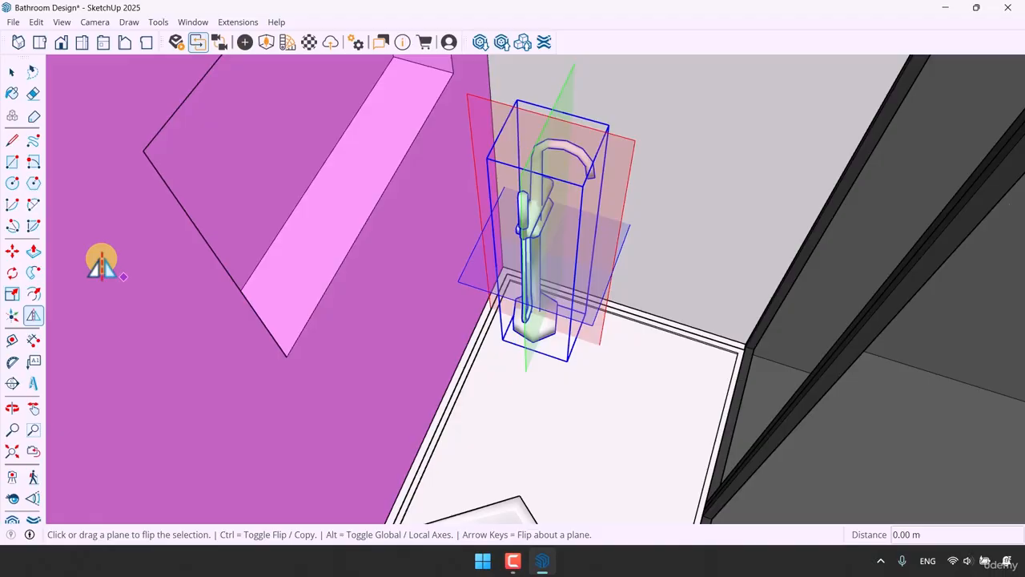
Move the faucet along the shower floor to the near end of the bathtub, close to the wall with the niche
{"action": "left_click", "coordinate": [12, 251]}
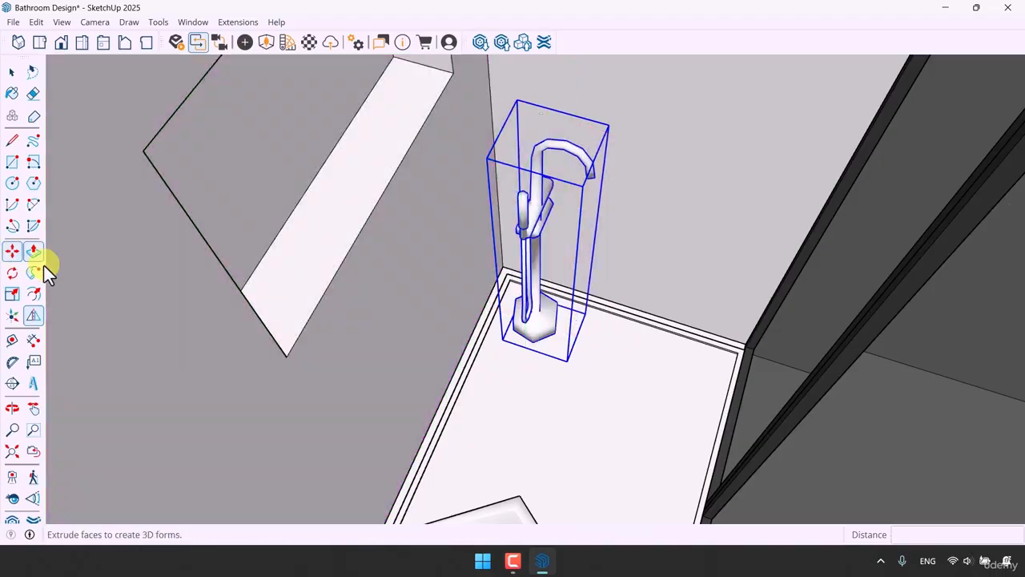
{"action": "middle_click_drag", "start_coordinate": [448, 337], "coordinate": [503, 382]}
{"action": "scroll", "coordinate": [561, 373], "scroll_direction": "up", "scroll_amount": 3}
{"action": "left_click", "coordinate": [589, 369]}
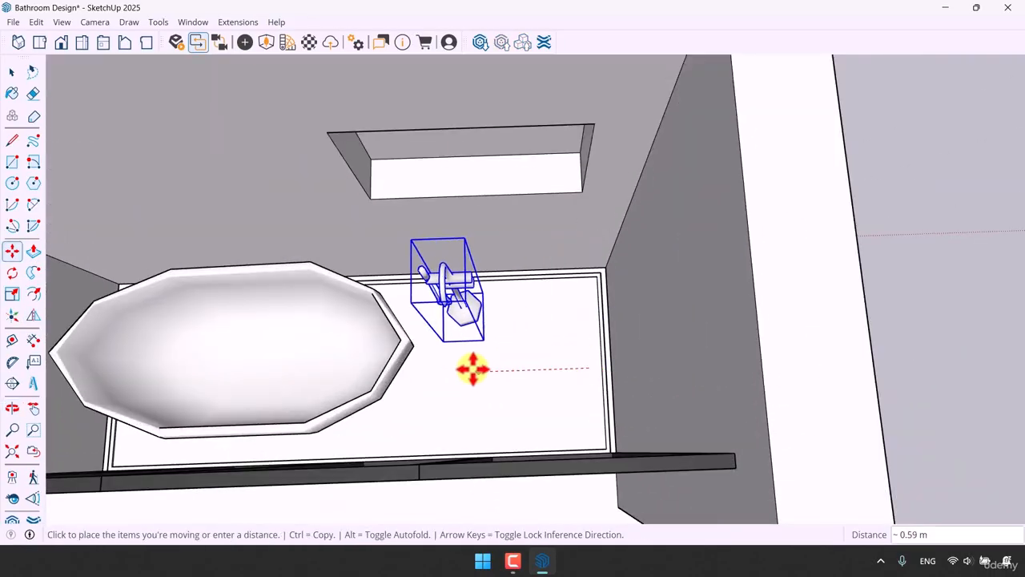
{"action": "left_click", "coordinate": [449, 366]}
{"action": "left_click", "coordinate": [499, 370]}
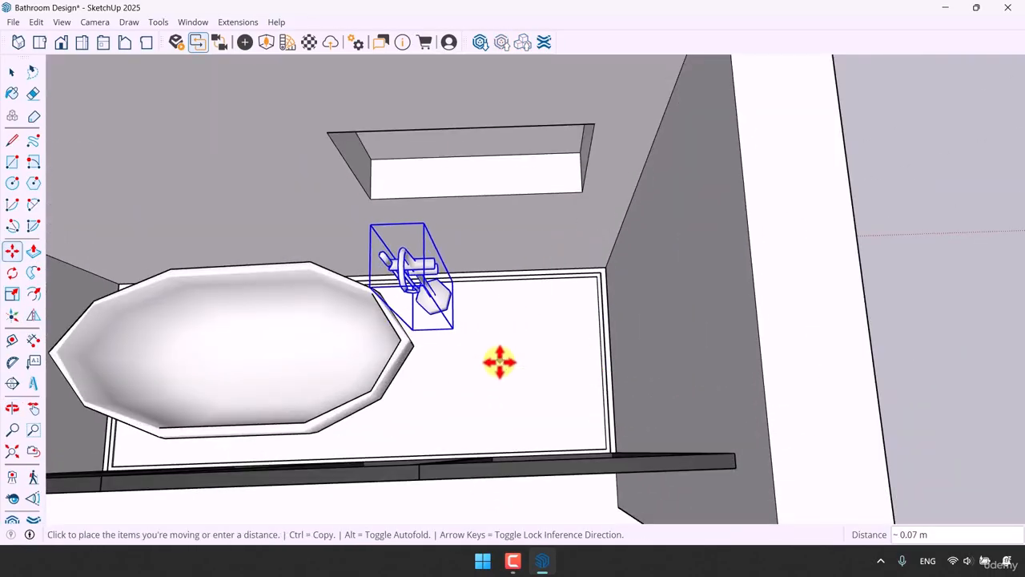
{"action": "left_click", "coordinate": [499, 362]}
{"action": "left_click", "coordinate": [530, 353]}
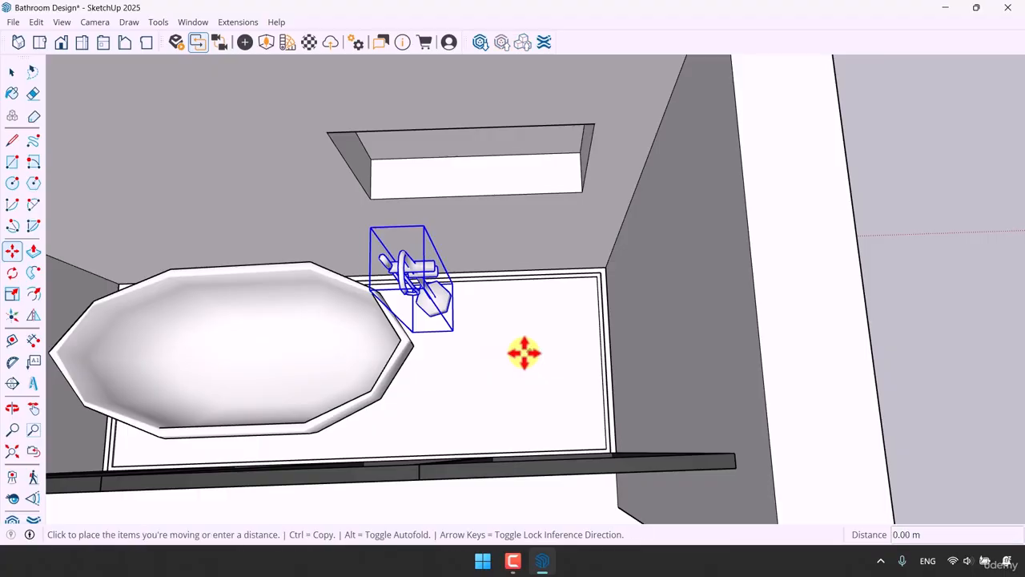
{"action": "left_click", "coordinate": [506, 350]}
{"action": "key", "text": "space"}
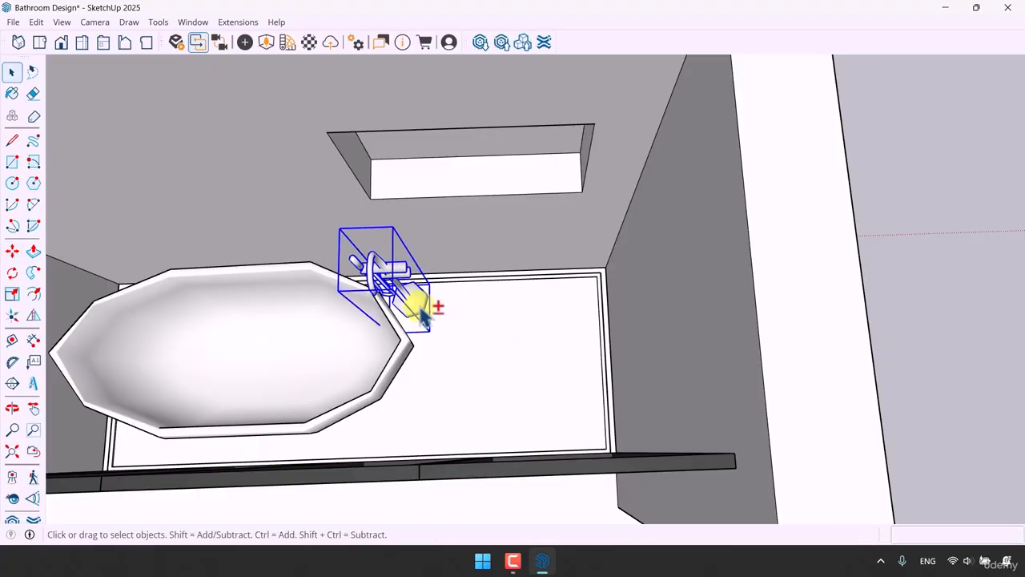
Place the Enscape asset Faucet 008 on the vanity countertop beside the short end of the basin, near the wall
{"action": "scroll", "coordinate": [426, 313], "scroll_direction": "down", "scroll_amount": 3}
{"action": "middle_click_drag", "start_coordinate": [425, 313], "coordinate": [807, 229]}
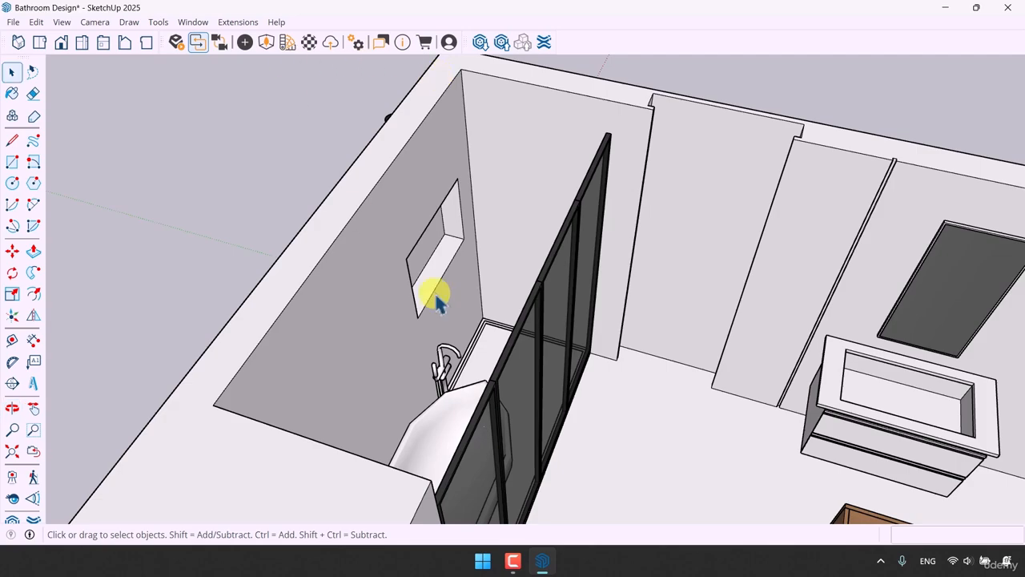
{"action": "left_click", "coordinate": [515, 563]}
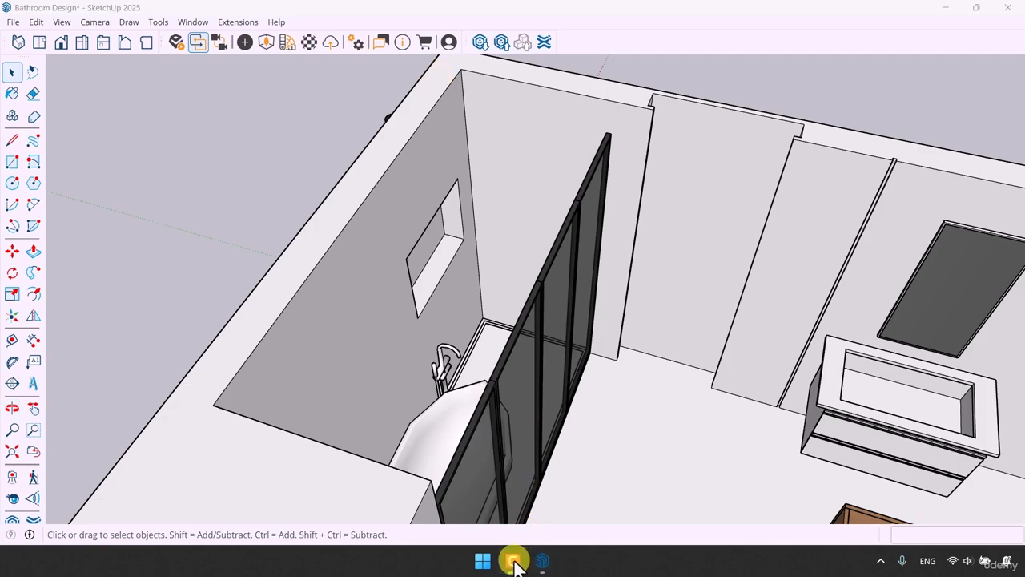
{"action": "left_click", "coordinate": [268, 42]}
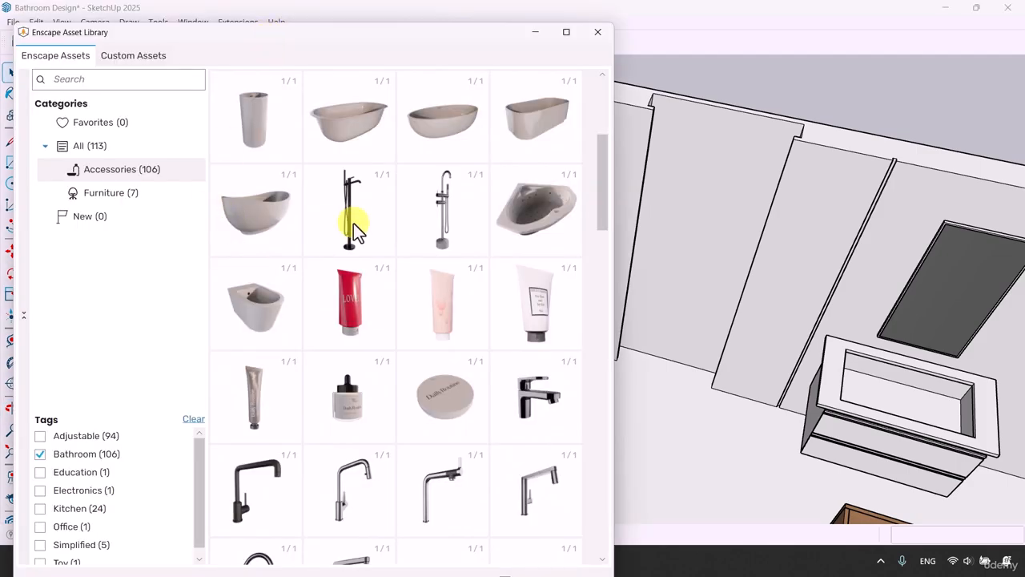
{"action": "scroll", "coordinate": [378, 261], "scroll_direction": "down", "scroll_amount": 3}
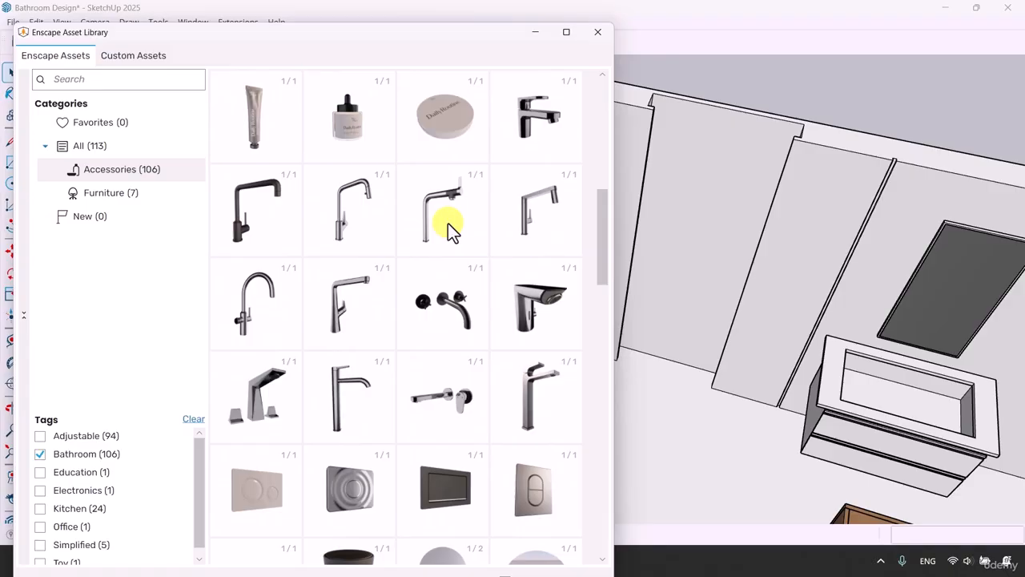
{"action": "mouse_move", "coordinate": [363, 302]}
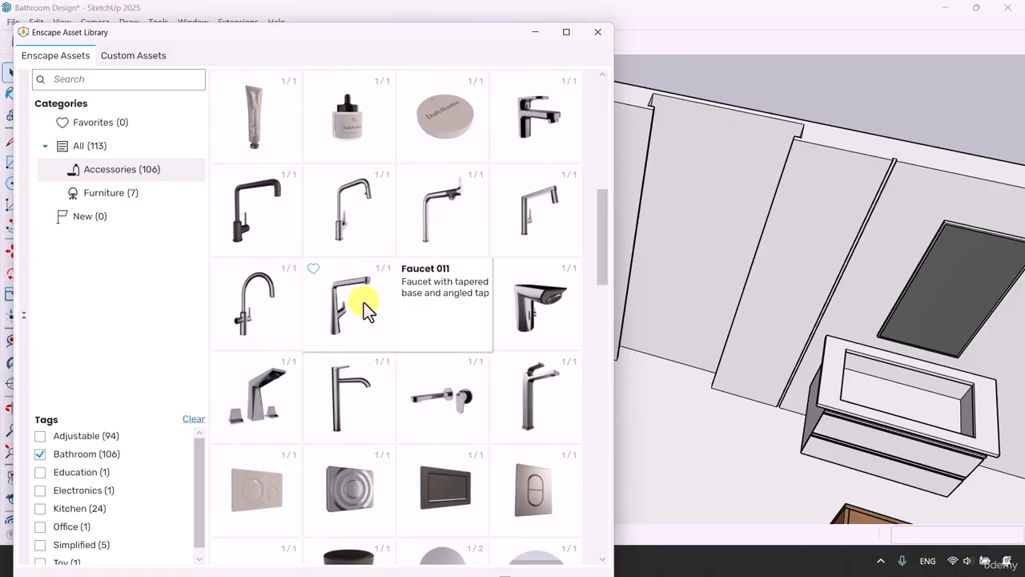
{"action": "left_click", "coordinate": [443, 217]}
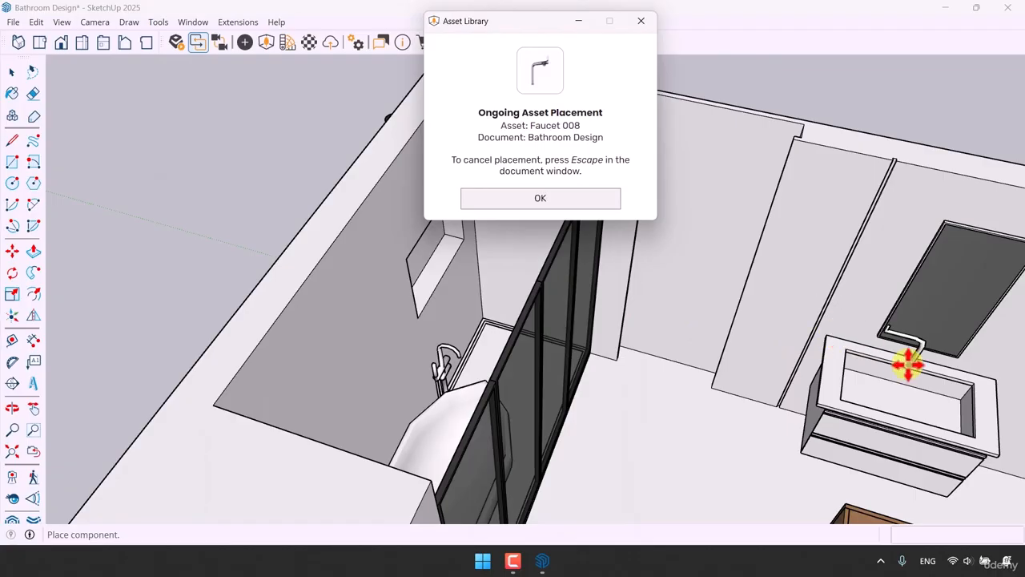
{"action": "middle_click_drag", "start_coordinate": [907, 364], "coordinate": [632, 360]}
{"action": "scroll", "coordinate": [682, 343], "scroll_direction": "up", "scroll_amount": 3}
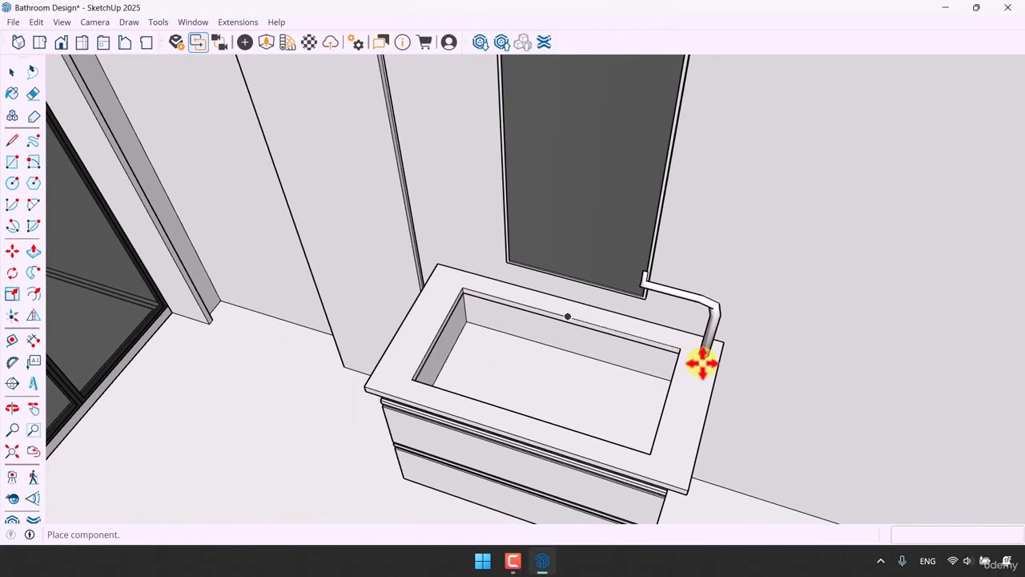
{"action": "left_click", "coordinate": [702, 362]}
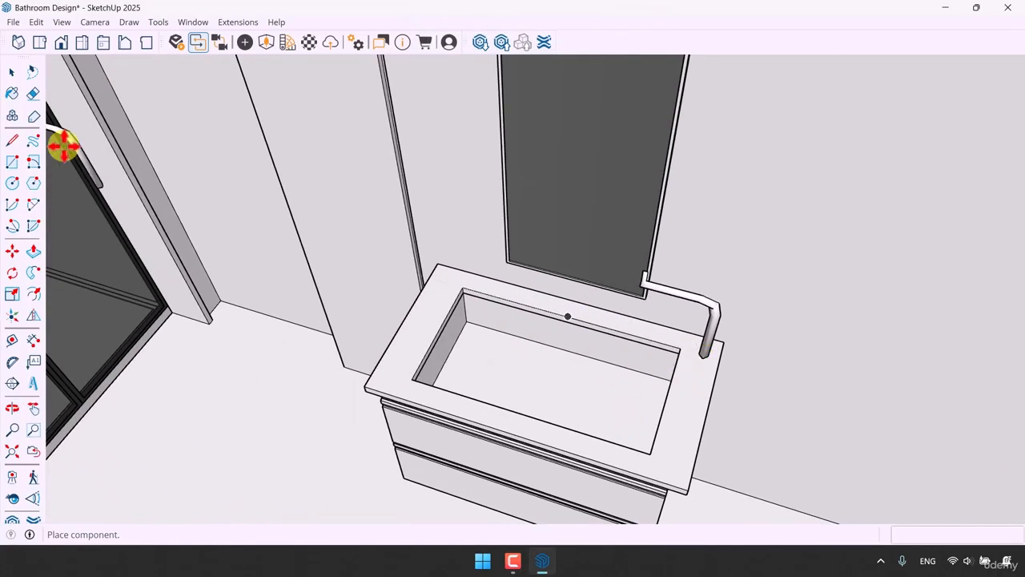
{"action": "left_click", "coordinate": [11, 71]}
Rotate the vanity faucet 90 degrees on the countertop so its spout points away from the mirror wall
{"action": "left_click", "coordinate": [645, 282]}
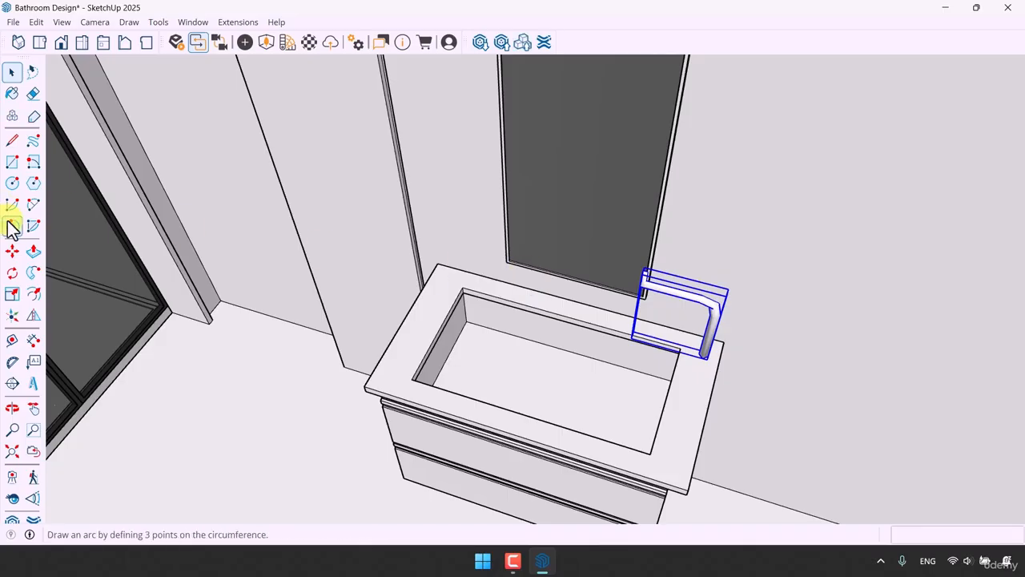
{"action": "left_click", "coordinate": [12, 251]}
{"action": "left_click", "coordinate": [12, 272]}
{"action": "scroll", "coordinate": [697, 352], "scroll_direction": "up", "scroll_amount": 5}
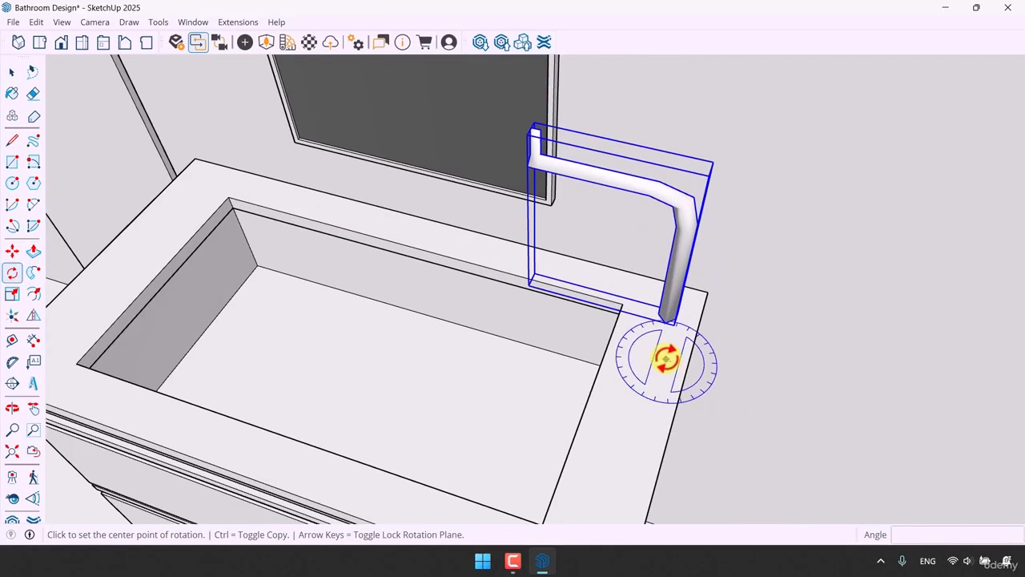
{"action": "left_click", "coordinate": [671, 341]}
{"action": "left_click", "coordinate": [644, 357]}
{"action": "left_click", "coordinate": [643, 369]}
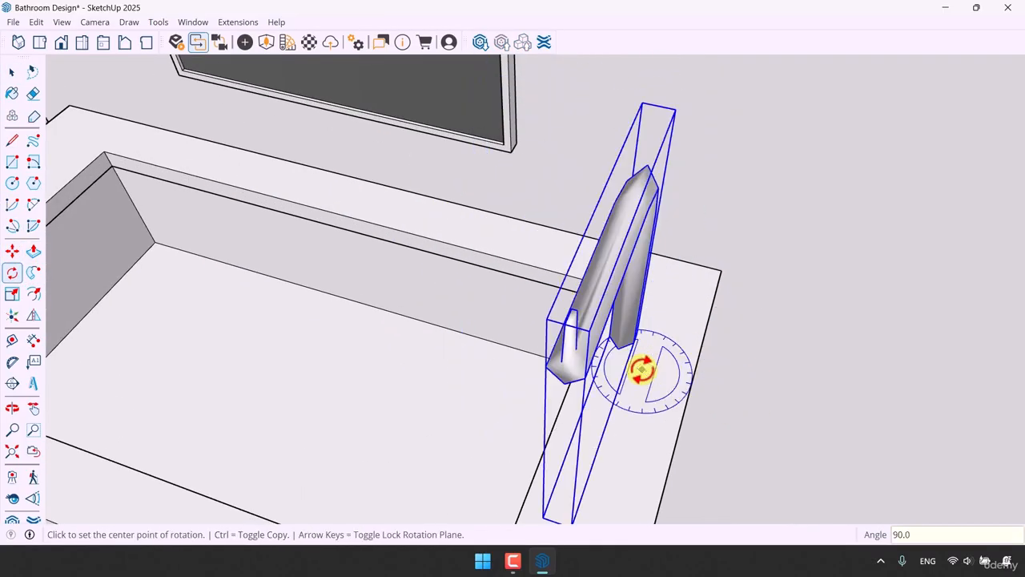
Move the vanity faucet by its base corner about 0.53 m to the middle of the countertop's rear strip below the mirror
{"action": "left_click", "coordinate": [13, 252]}
{"action": "middle_click_drag", "start_coordinate": [547, 334], "coordinate": [597, 394]}
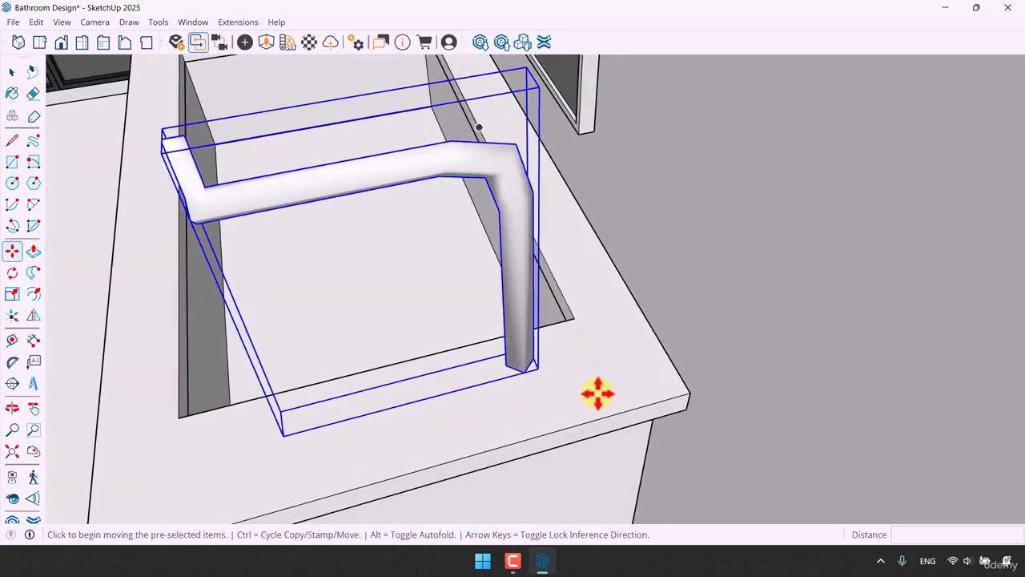
{"action": "left_click", "coordinate": [534, 373]}
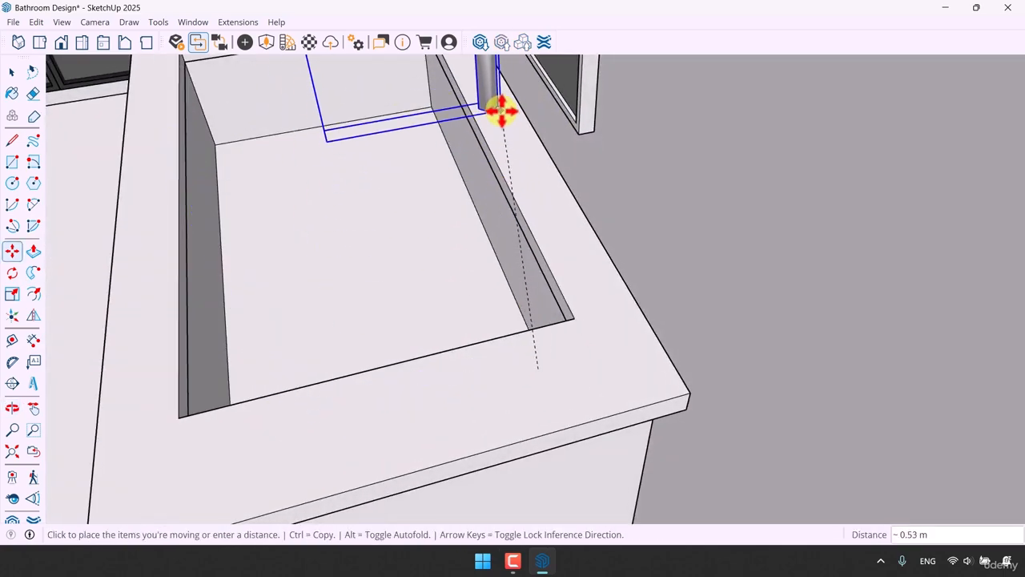
{"action": "left_click", "coordinate": [501, 107]}
{"action": "middle_click_drag", "start_coordinate": [494, 231], "coordinate": [666, 381]}
{"action": "key", "text": "space"}
{"action": "scroll", "coordinate": [569, 310], "scroll_direction": "up", "scroll_amount": 4}
{"action": "key", "text": "ctrl+t"}
{"action": "scroll", "coordinate": [571, 312], "scroll_direction": "down", "scroll_amount": 5}
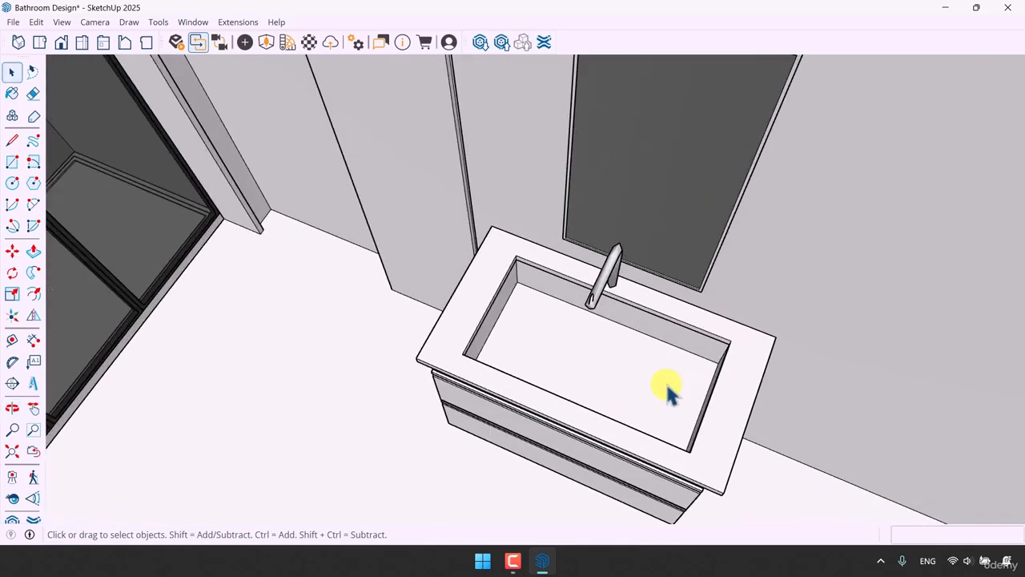
Place the Enscape asset Sink 003 over the end of the vanity nearest the wall panels and minimize the asset library
{"action": "left_click", "coordinate": [228, 44]}
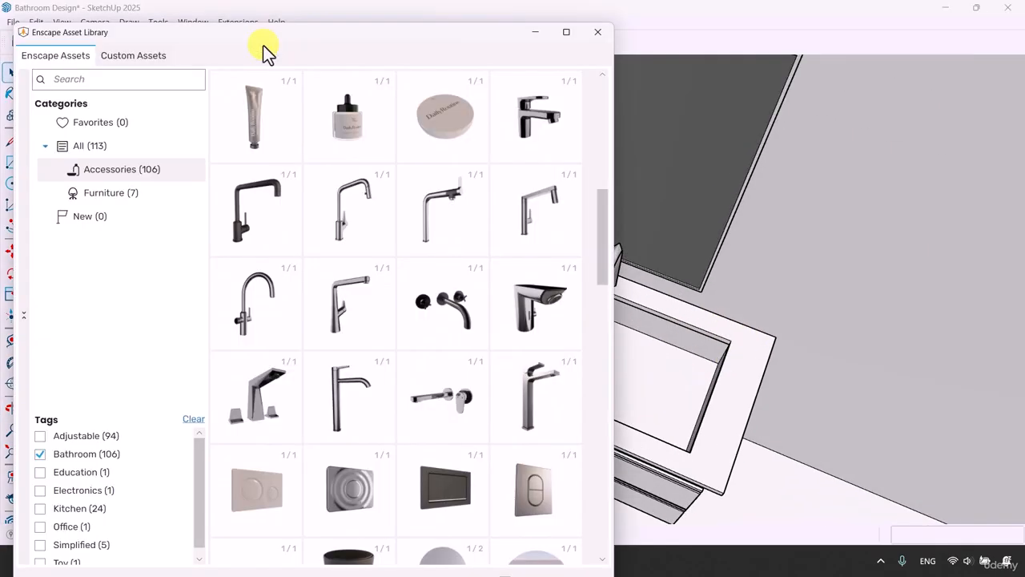
{"action": "scroll", "coordinate": [412, 291], "scroll_direction": "down", "scroll_amount": 5}
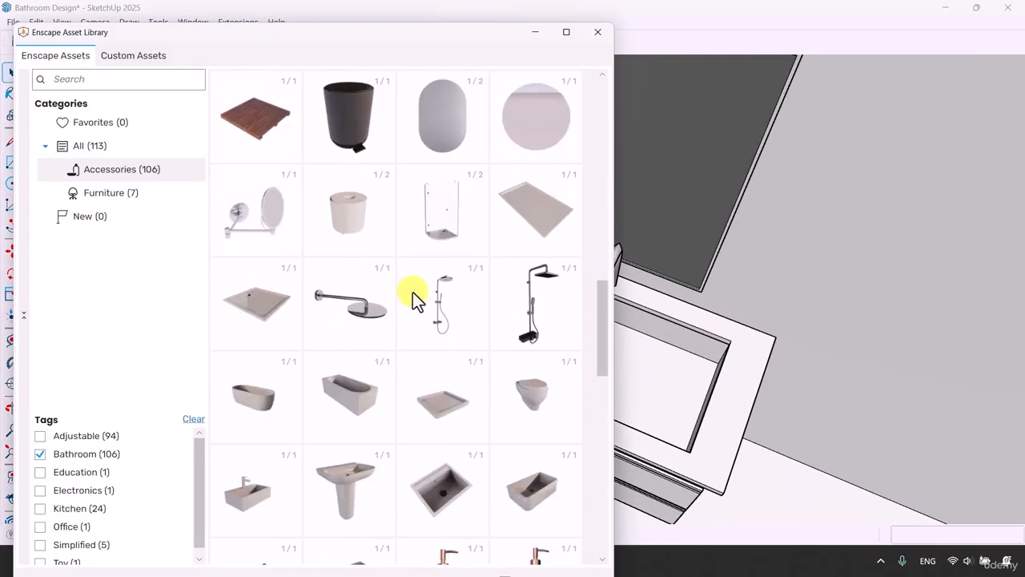
{"action": "scroll", "coordinate": [415, 280], "scroll_direction": "down", "scroll_amount": 2}
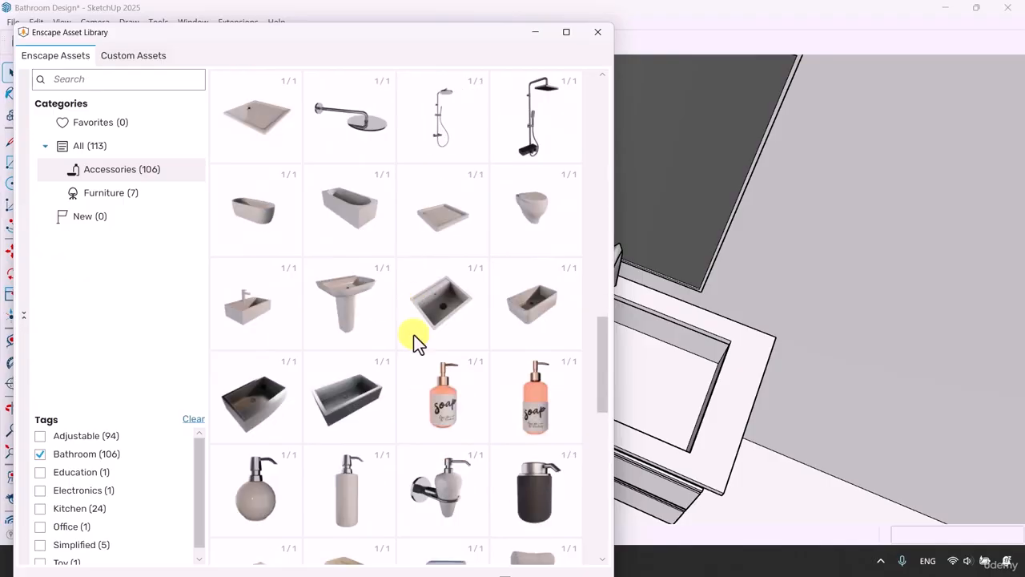
{"action": "left_click", "coordinate": [425, 298]}
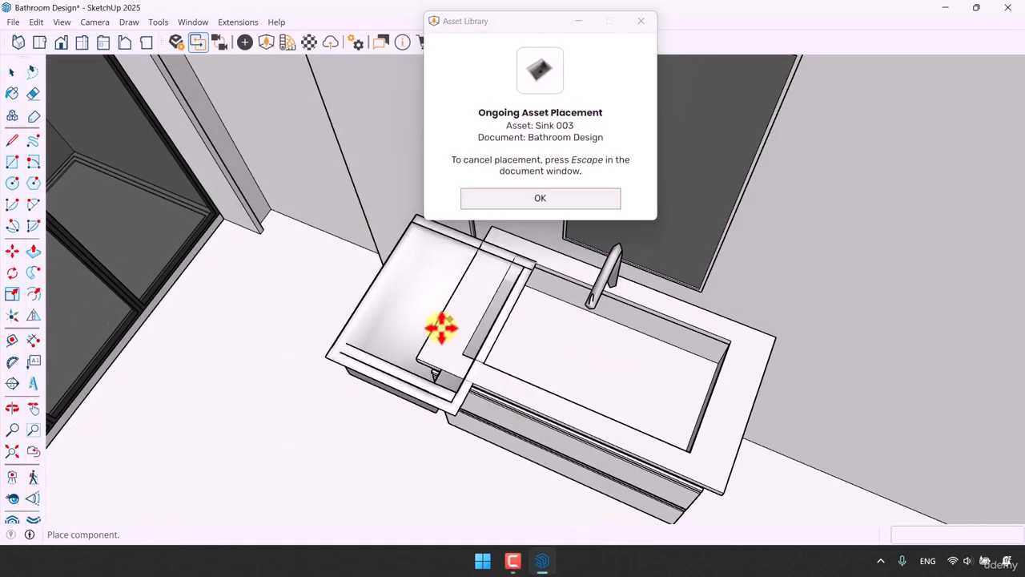
{"action": "left_click", "coordinate": [445, 320]}
{"action": "left_click", "coordinate": [513, 200]}
{"action": "left_click", "coordinate": [11, 71]}
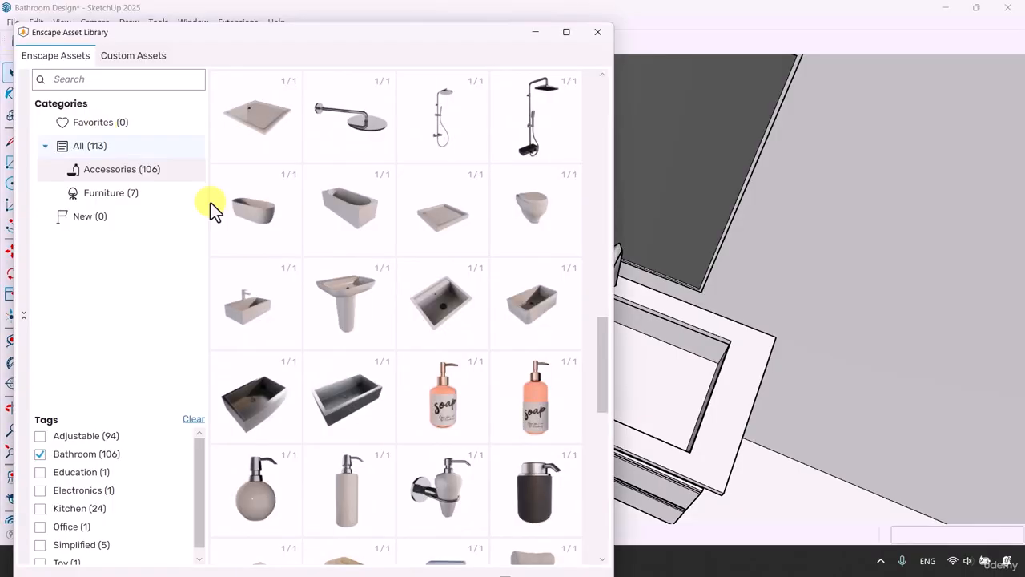
{"action": "left_click", "coordinate": [535, 33]}
Rotate the placed sink 90 degrees on the countertop plane about a point beside the basin
{"action": "left_click", "coordinate": [421, 280]}
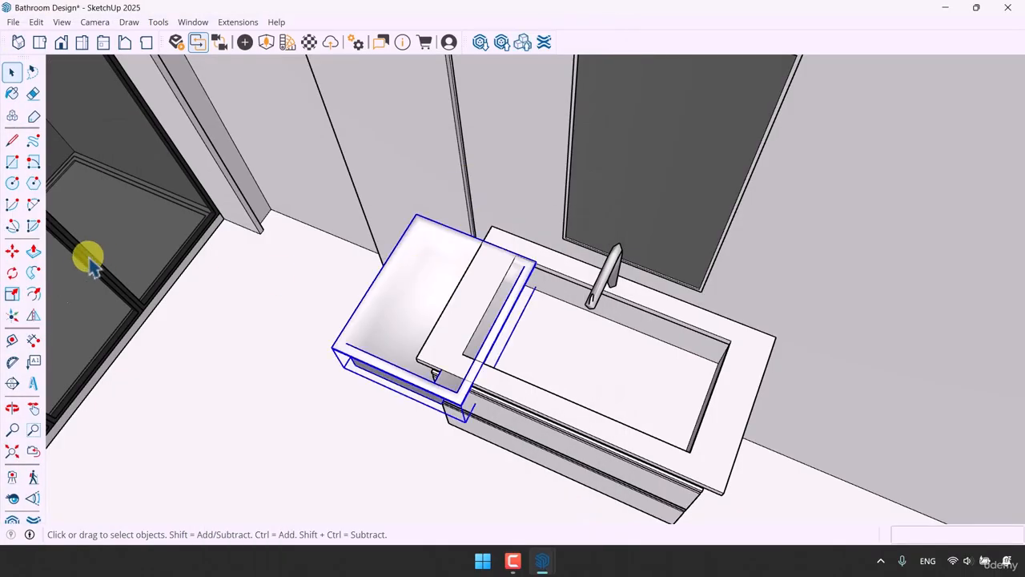
{"action": "left_click", "coordinate": [13, 273]}
{"action": "scroll", "coordinate": [705, 373], "scroll_direction": "up", "scroll_amount": 2}
{"action": "left_click", "coordinate": [734, 378]}
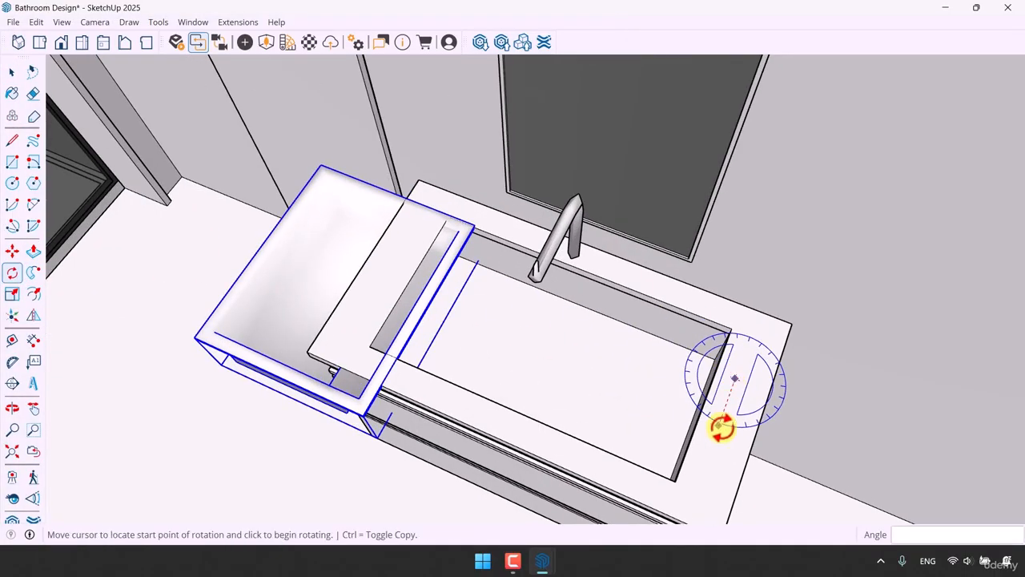
{"action": "left_click", "coordinate": [719, 426]}
{"action": "type", "text": "90"}
{"action": "key", "text": "Return"}
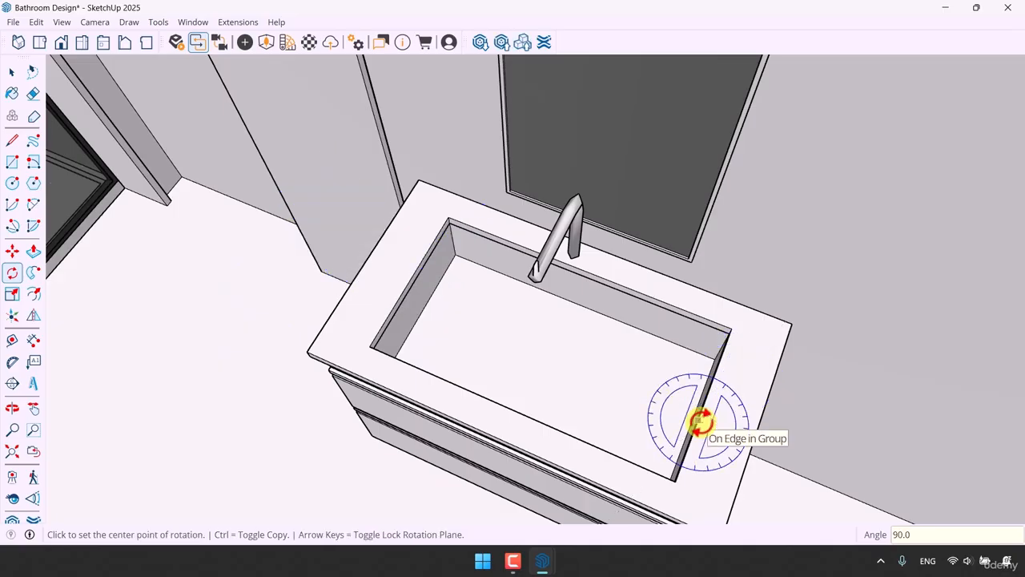
Move the sink from behind the mirror wall to above the vanity countertop
{"action": "left_click", "coordinate": [12, 251]}
{"action": "scroll", "coordinate": [320, 343], "scroll_direction": "down", "scroll_amount": 3}
{"action": "middle_click_drag", "start_coordinate": [320, 342], "coordinate": [481, 336]}
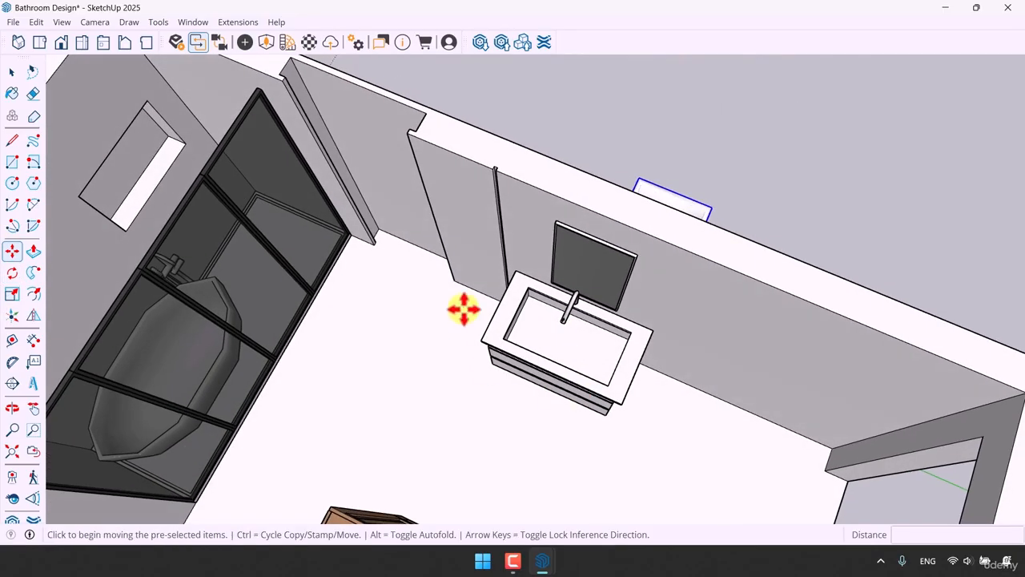
{"action": "left_click", "coordinate": [465, 307]}
{"action": "left_click", "coordinate": [408, 440]}
{"action": "scroll", "coordinate": [579, 323], "scroll_direction": "up", "scroll_amount": 4}
{"action": "middle_click_drag", "start_coordinate": [579, 323], "coordinate": [476, 245]}
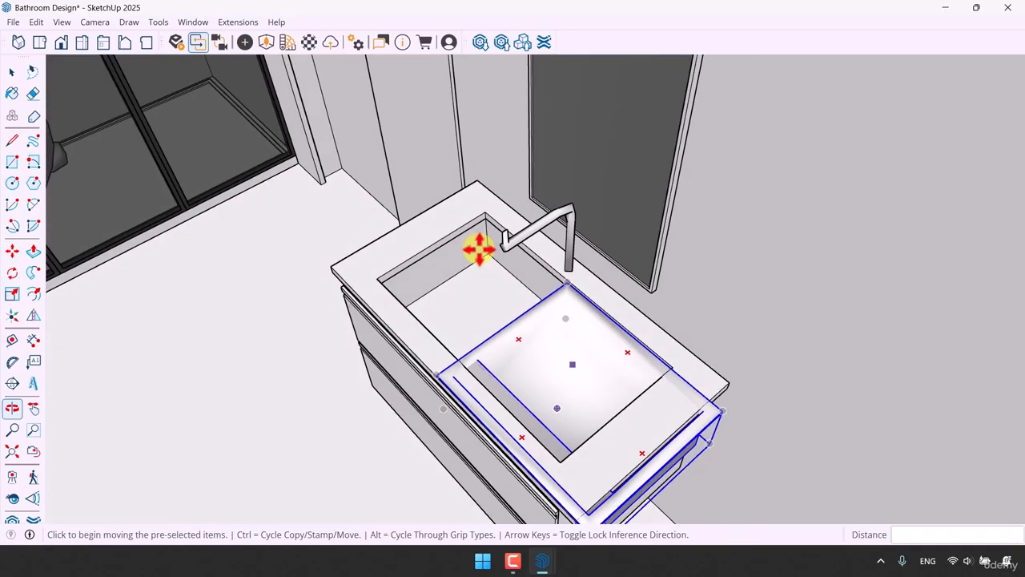
Move the sink about 0.41 m along the vanity and snap its corner to the rear corner of the countertop opening
{"action": "scroll", "coordinate": [570, 316], "scroll_direction": "up", "scroll_amount": 2}
{"action": "left_click", "coordinate": [571, 318]}
{"action": "left_click", "coordinate": [472, 235]}
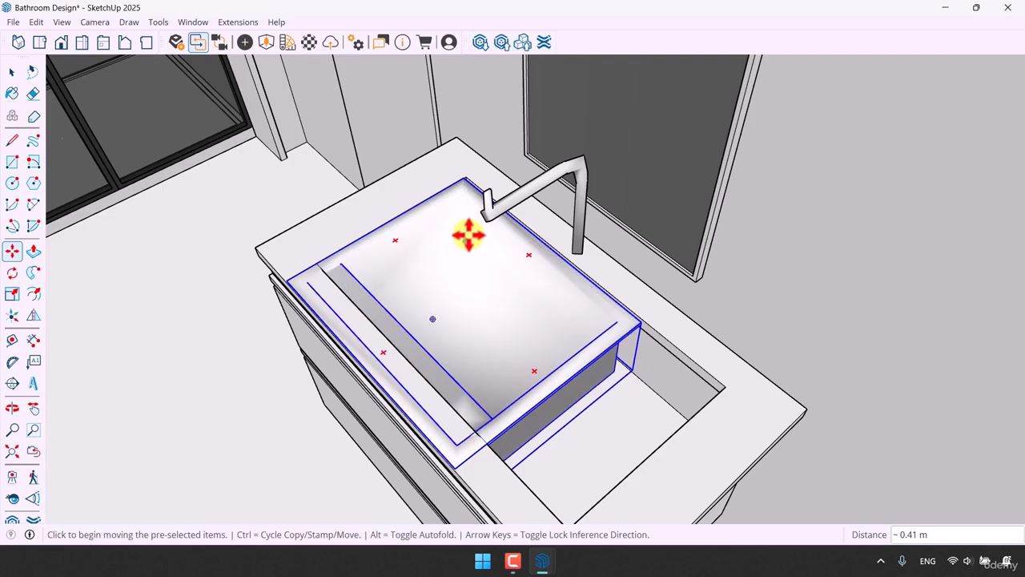
{"action": "scroll", "coordinate": [471, 232], "scroll_direction": "up", "scroll_amount": 2}
{"action": "left_click", "coordinate": [474, 233]}
{"action": "left_click", "coordinate": [476, 236]}
{"action": "scroll", "coordinate": [476, 236], "scroll_direction": "down", "scroll_amount": 4}
{"action": "middle_click_drag", "start_coordinate": [476, 236], "coordinate": [375, 227]}
Scale the sink to fit the countertop opening, stretching its length by a factor of about 1.37
{"action": "left_click", "coordinate": [12, 298]}
{"action": "scroll", "coordinate": [391, 302], "scroll_direction": "up", "scroll_amount": 1}
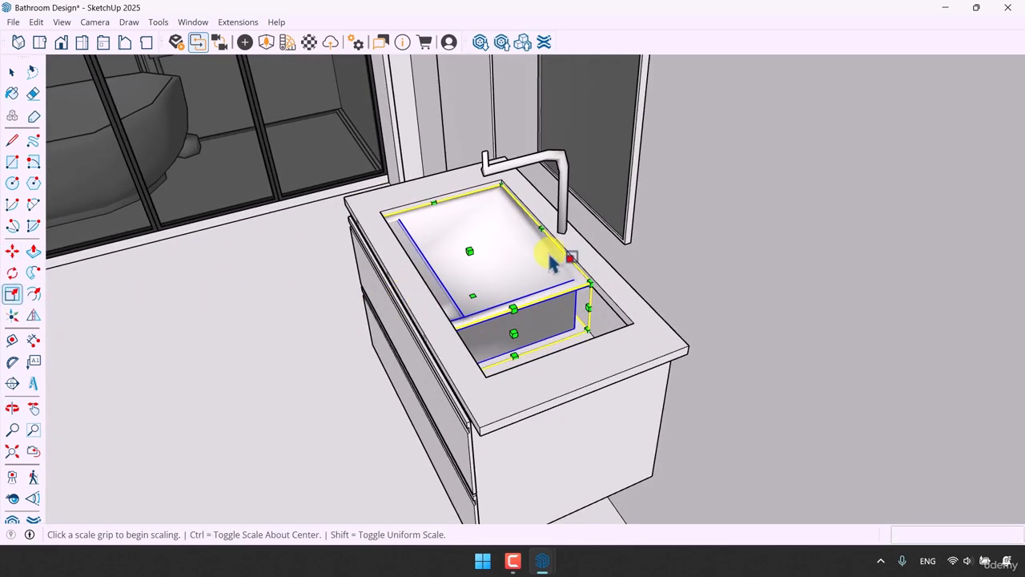
{"action": "left_click", "coordinate": [397, 295]}
{"action": "left_click", "coordinate": [439, 311]}
{"action": "middle_click_drag", "start_coordinate": [435, 302], "coordinate": [592, 364]}
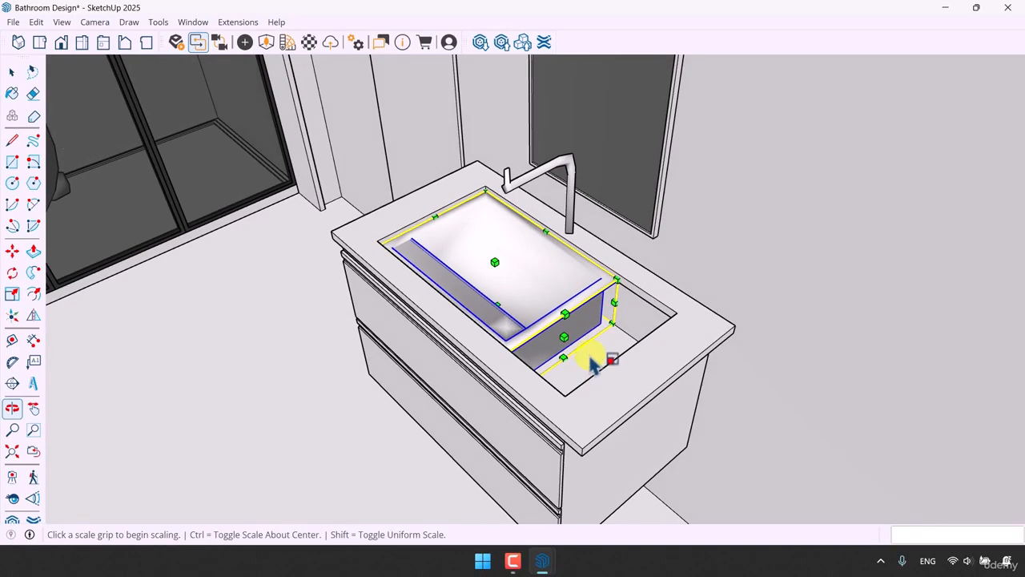
{"action": "left_click", "coordinate": [563, 336]}
{"action": "left_click", "coordinate": [567, 397]}
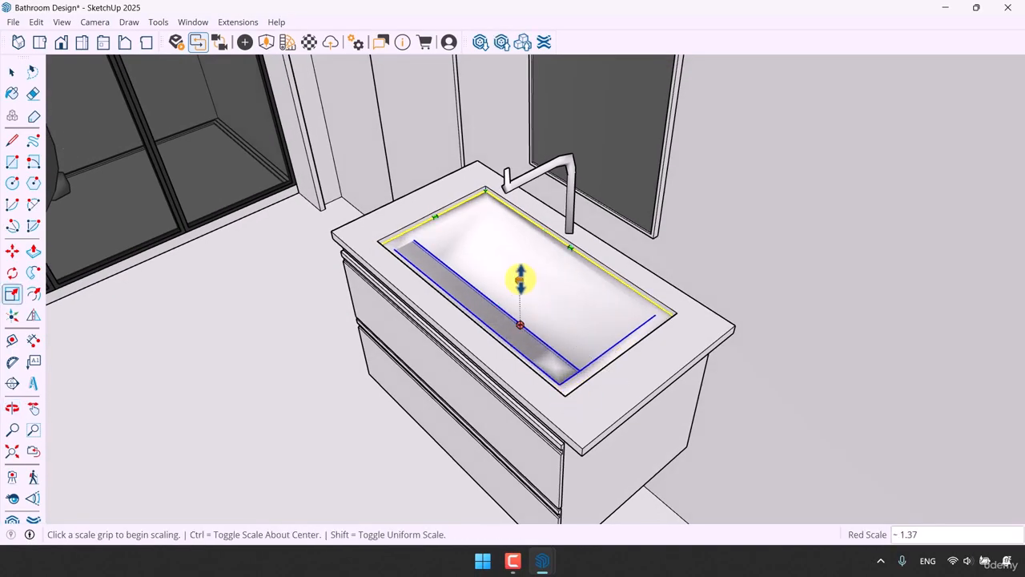
Scale the sink's height so its rim is level with the countertop surface
{"action": "left_click", "coordinate": [520, 278]}
{"action": "left_click", "coordinate": [657, 355]}
{"action": "middle_click_drag", "start_coordinate": [656, 354], "coordinate": [569, 293]}
{"action": "scroll", "coordinate": [568, 290], "scroll_direction": "up", "scroll_amount": 2}
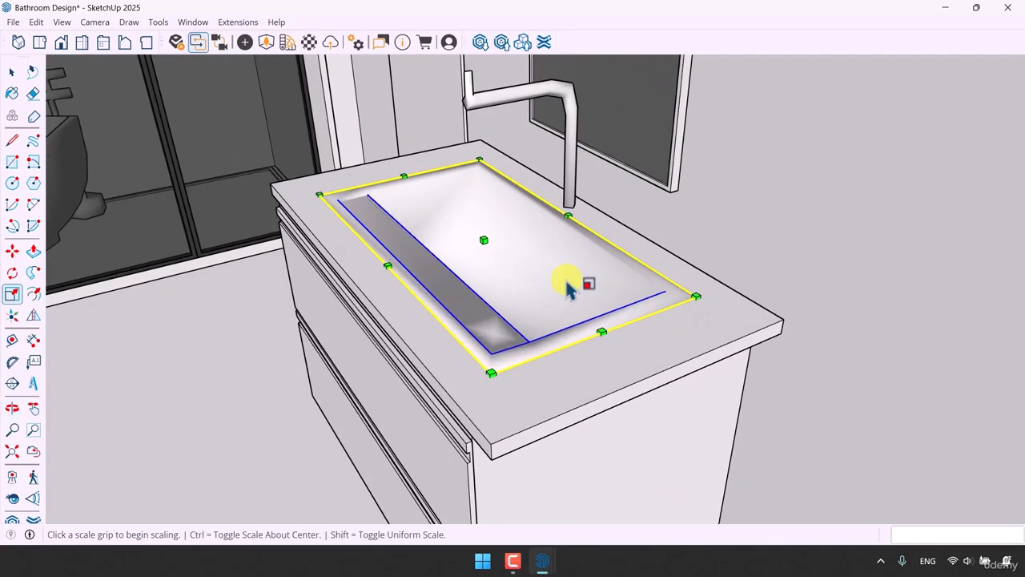
Flip the sink front to back so its narrow sloped section lies on the mirror side
{"action": "key", "text": "space"}
{"action": "middle_click_drag", "start_coordinate": [328, 384], "coordinate": [333, 340]}
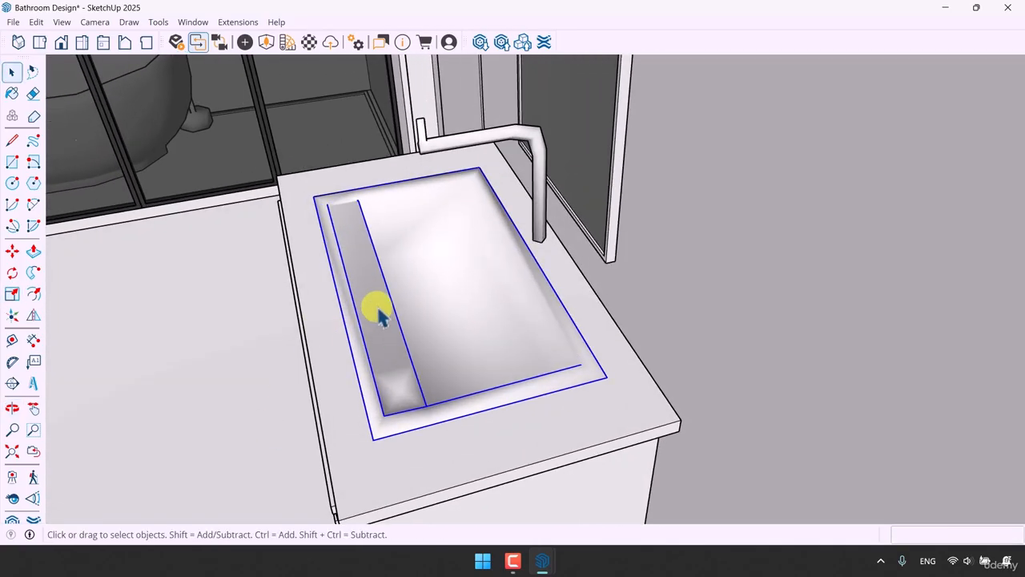
{"action": "left_click", "coordinate": [37, 321]}
{"action": "middle_click_drag", "start_coordinate": [187, 355], "coordinate": [489, 268]}
{"action": "left_click", "coordinate": [560, 218]}
{"action": "key", "text": "space"}
Move the vanity faucet about 0.10 m away from the mirror wall toward the basin and nudge it slightly into position
{"action": "middle_click_drag", "start_coordinate": [562, 228], "coordinate": [272, 290]}
{"action": "left_click", "coordinate": [572, 245]}
{"action": "scroll", "coordinate": [571, 245], "scroll_direction": "up", "scroll_amount": 2}
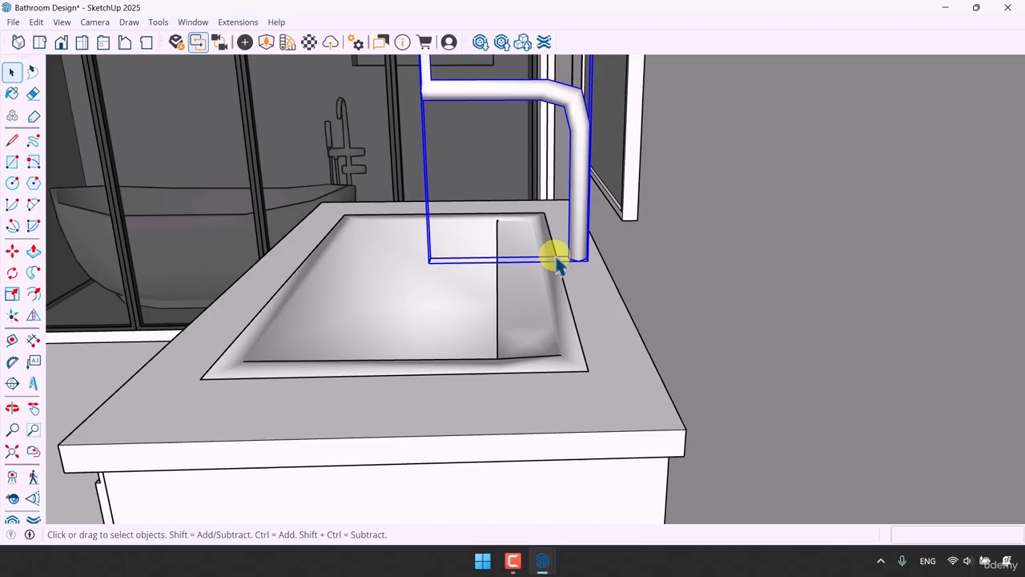
{"action": "left_click", "coordinate": [12, 251]}
{"action": "left_click", "coordinate": [605, 279]}
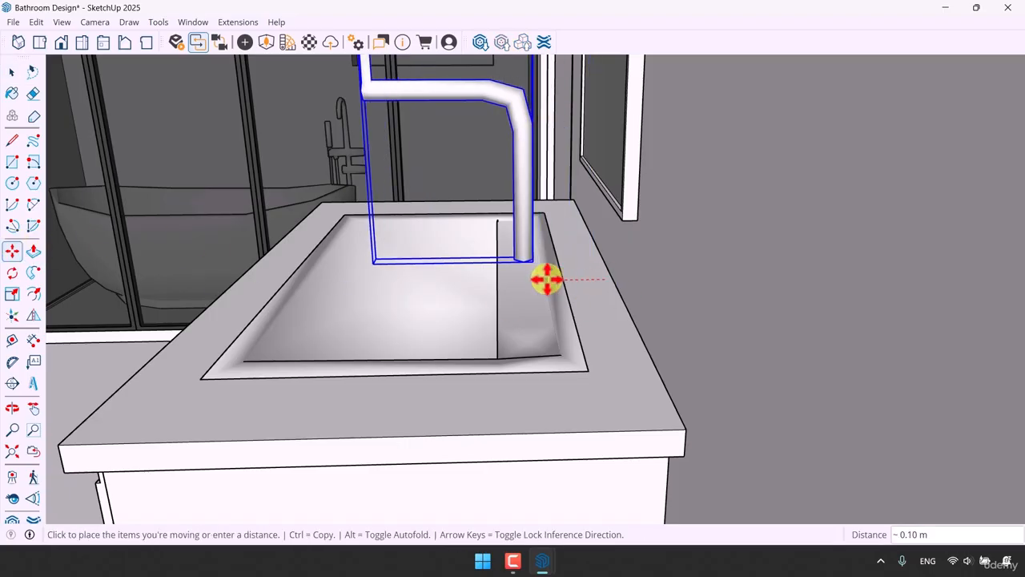
{"action": "left_click", "coordinate": [548, 280]}
{"action": "middle_click_drag", "start_coordinate": [528, 305], "coordinate": [552, 422]}
{"action": "scroll", "coordinate": [596, 249], "scroll_direction": "up", "scroll_amount": 3}
{"action": "left_click", "coordinate": [466, 283]}
{"action": "left_click", "coordinate": [467, 299]}
{"action": "key", "text": "space"}
Shrink the vanity faucet from its upper spout edge to about 0.60 in reach and 0.78 in height
{"action": "scroll", "coordinate": [550, 361], "scroll_direction": "down", "scroll_amount": 3}
{"action": "scroll", "coordinate": [550, 346], "scroll_direction": "down", "scroll_amount": 2}
{"action": "left_click", "coordinate": [538, 341], "text": "shift"}
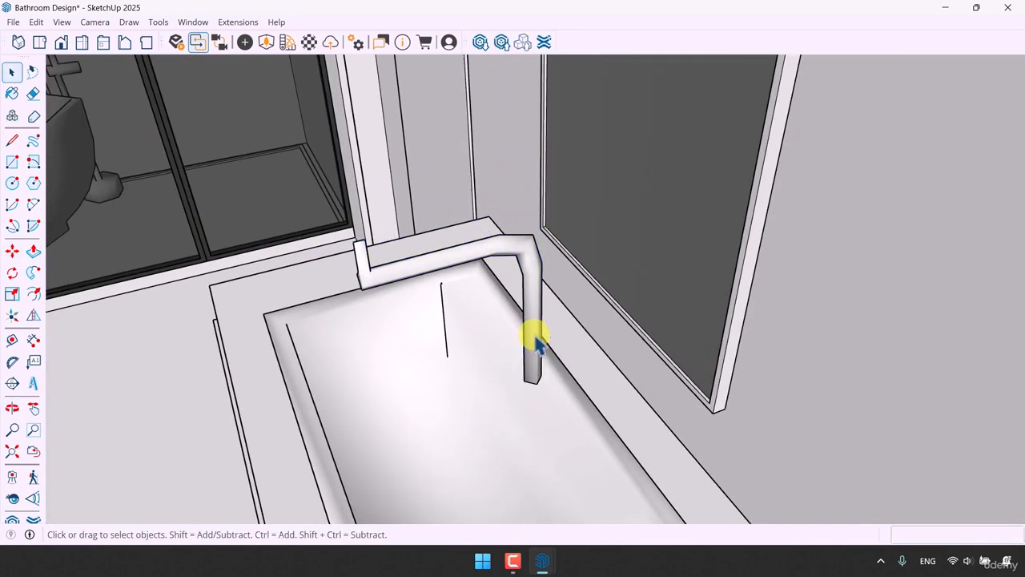
{"action": "left_click", "coordinate": [537, 340]}
{"action": "left_click", "coordinate": [12, 294]}
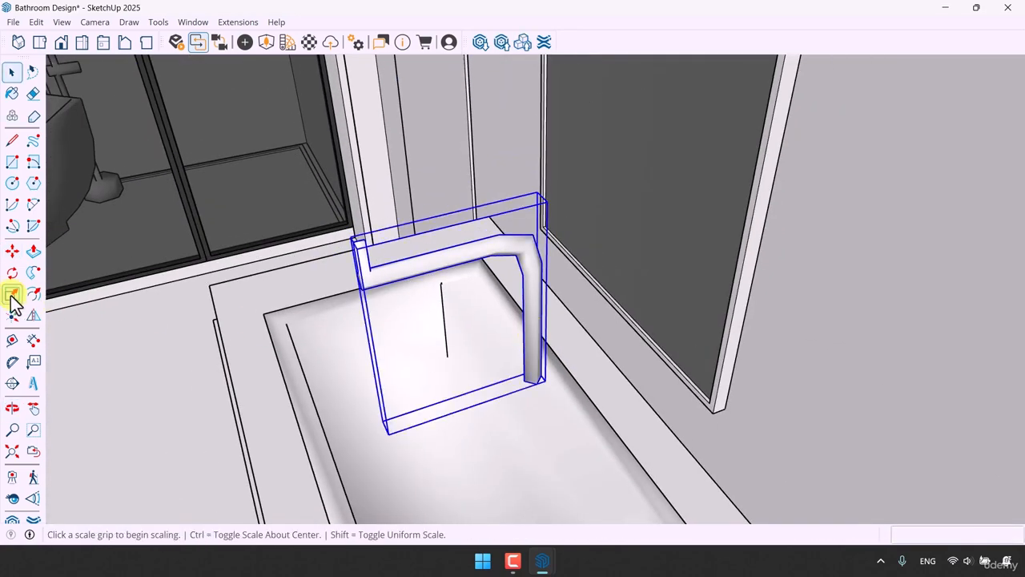
{"action": "left_click", "coordinate": [353, 240]}
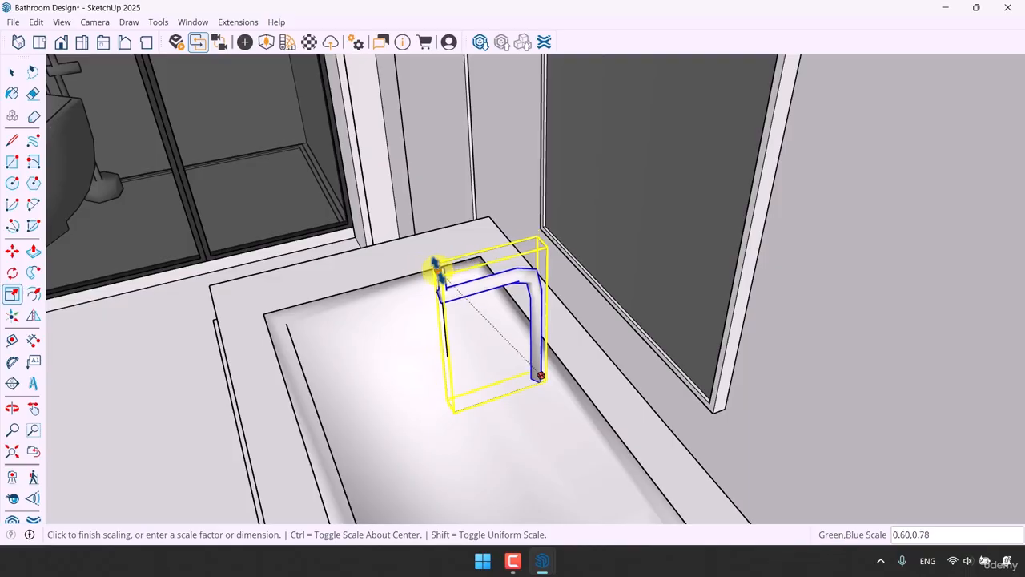
{"action": "left_click", "coordinate": [440, 270]}
{"action": "key", "text": "space"}
{"action": "left_click", "coordinate": [487, 278], "text": "shift"}
Move the vanity faucet about 0.05 m along the countertop to center it on the sink
{"action": "scroll", "coordinate": [498, 299], "scroll_direction": "down", "scroll_amount": 6}
{"action": "middle_click_drag", "start_coordinate": [513, 311], "coordinate": [590, 373]}
{"action": "scroll", "coordinate": [542, 327], "scroll_direction": "up", "scroll_amount": 4}
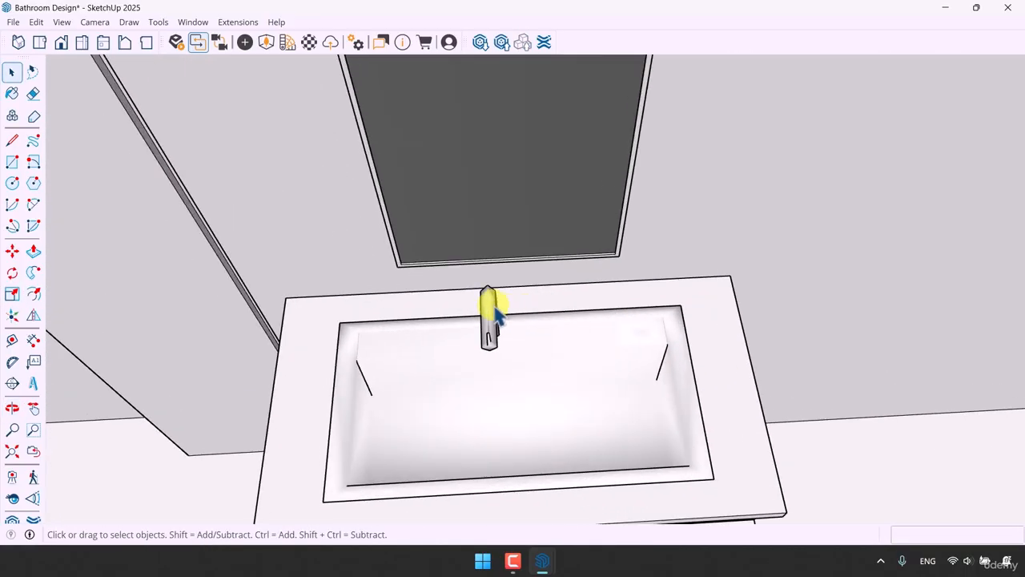
{"action": "left_click", "coordinate": [12, 251]}
{"action": "left_click", "coordinate": [343, 305]}
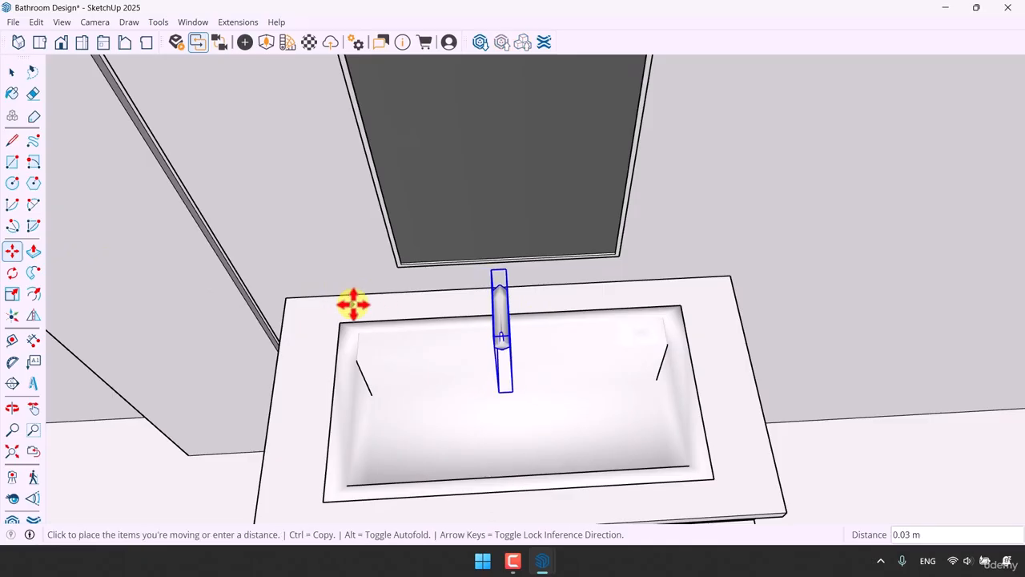
{"action": "left_click", "coordinate": [364, 303]}
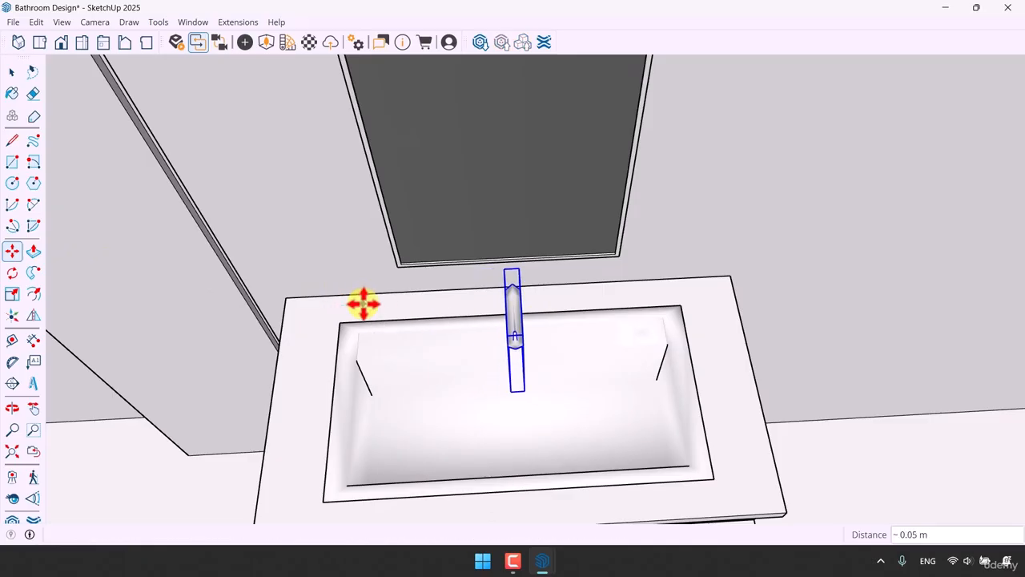
{"action": "key", "text": "space"}
{"action": "left_click", "coordinate": [517, 304], "text": "shift"}
Place the Enscape asset Toilet 001 on the floor near the wall recess beside the glass partition and minimize the asset library
{"action": "scroll", "coordinate": [525, 314], "scroll_direction": "down", "scroll_amount": 7}
{"action": "middle_click_drag", "start_coordinate": [531, 322], "coordinate": [536, 251]}
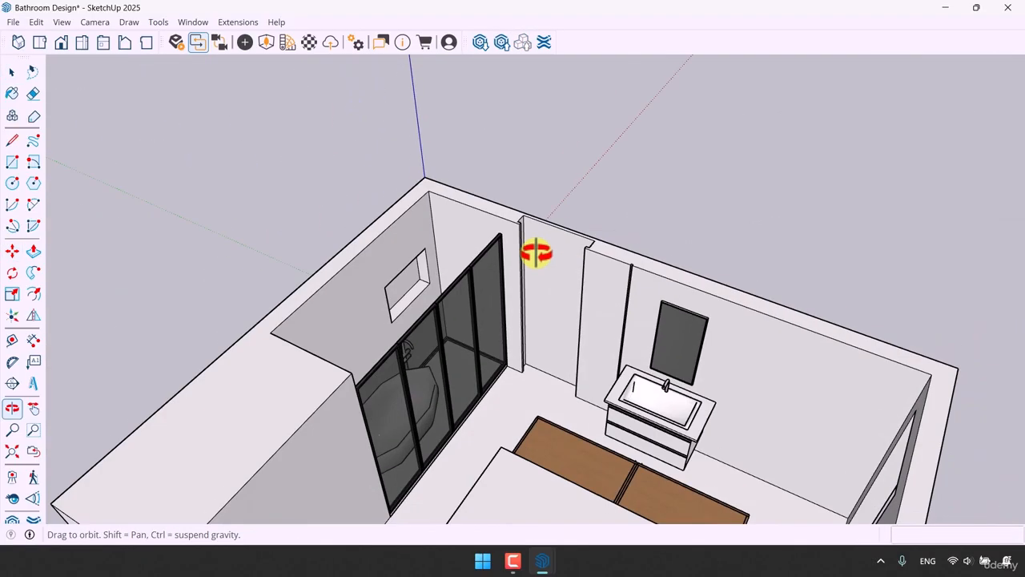
{"action": "scroll", "coordinate": [552, 293], "scroll_direction": "up", "scroll_amount": 5}
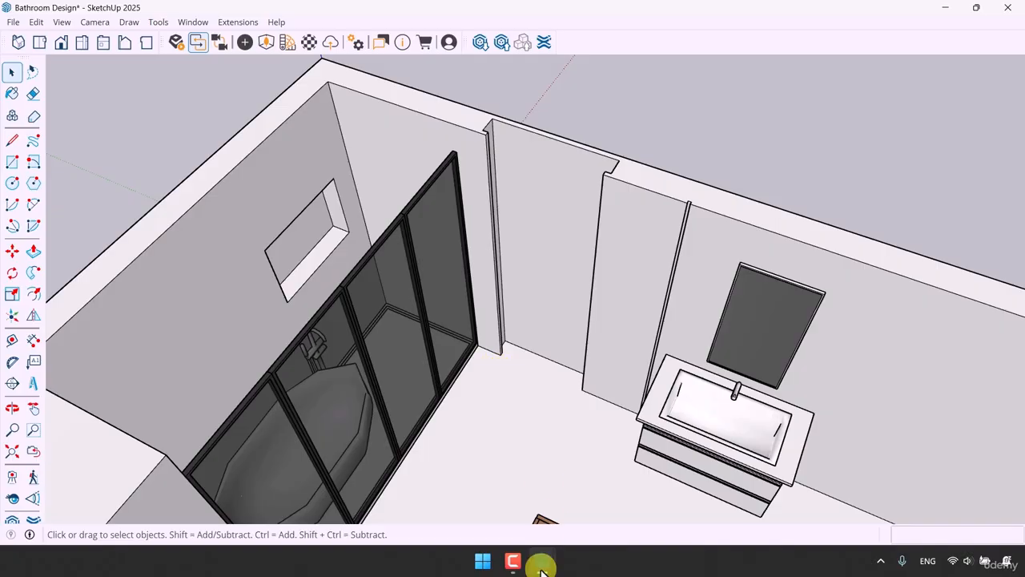
{"action": "mouse_move", "coordinate": [540, 568]}
{"action": "left_click", "coordinate": [598, 489]}
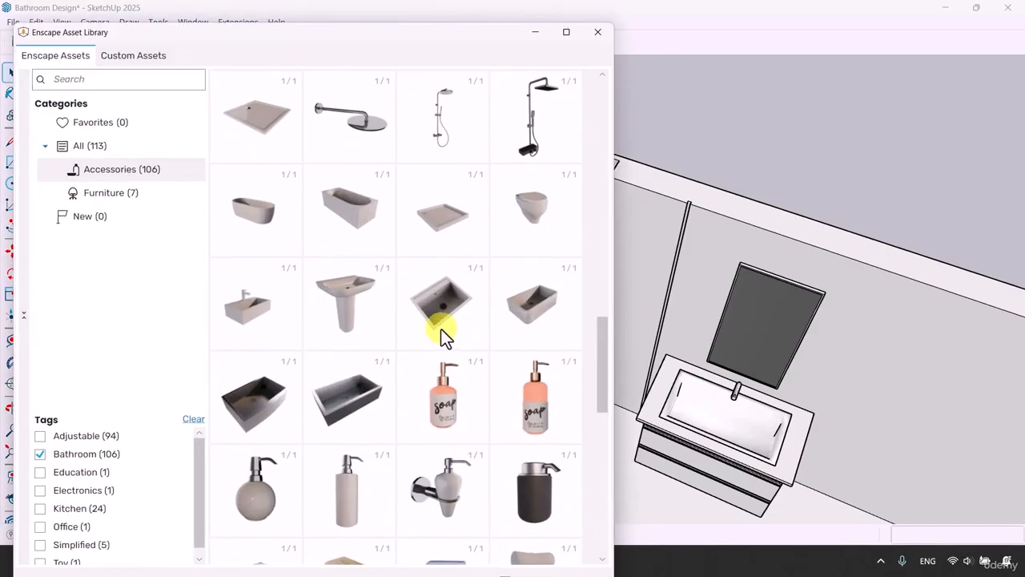
{"action": "scroll", "coordinate": [442, 329], "scroll_direction": "down", "scroll_amount": 5}
{"action": "mouse_move", "coordinate": [345, 277]}
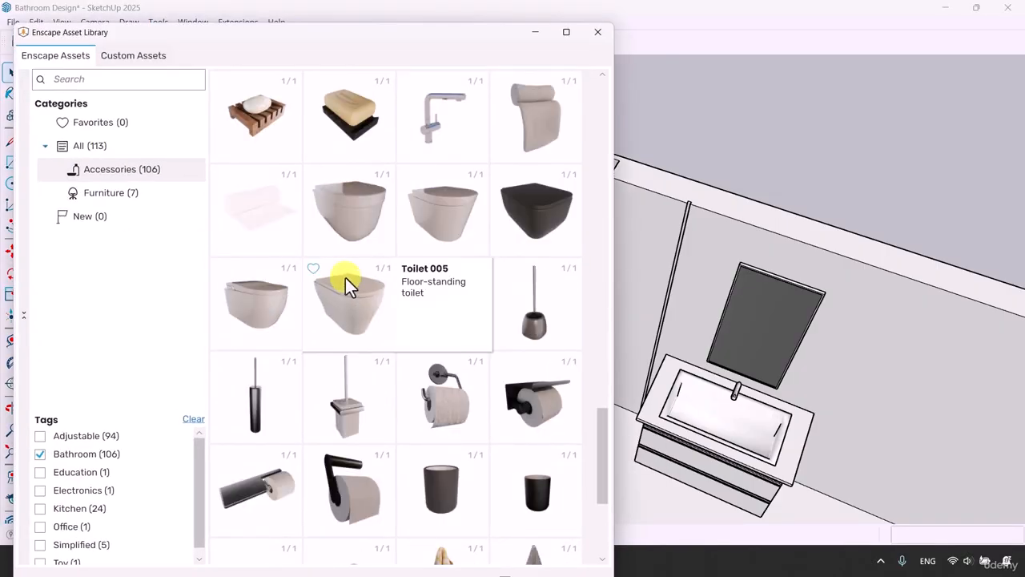
{"action": "left_click", "coordinate": [369, 210]}
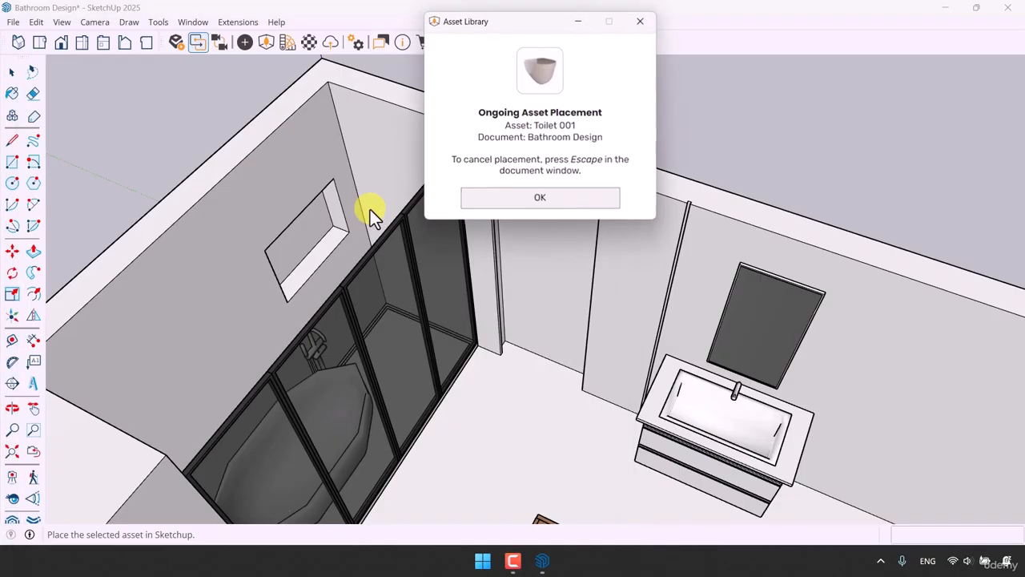
{"action": "left_click", "coordinate": [538, 391]}
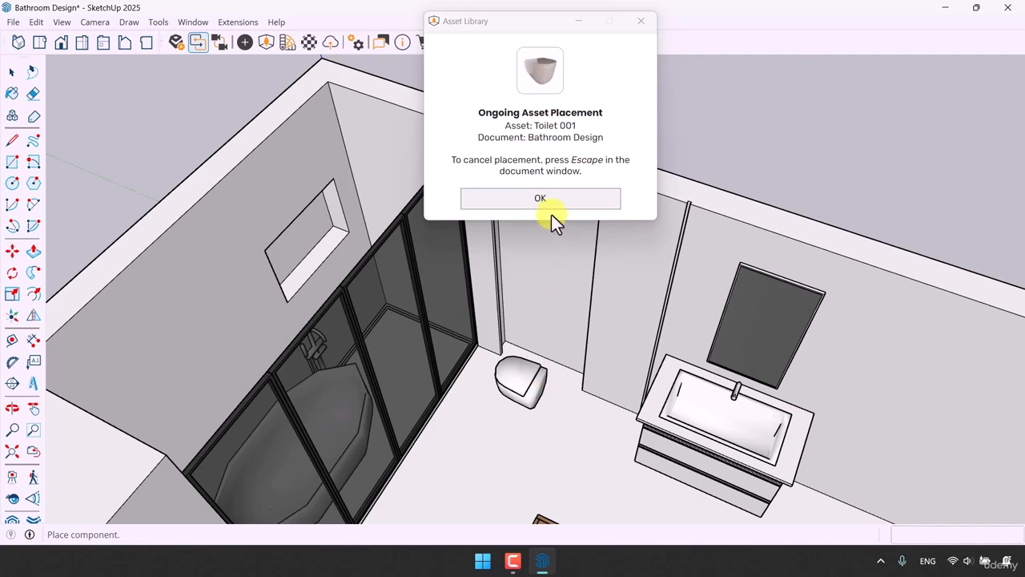
{"action": "left_click", "coordinate": [550, 200]}
{"action": "left_click", "coordinate": [10, 73]}
{"action": "left_click", "coordinate": [541, 35]}
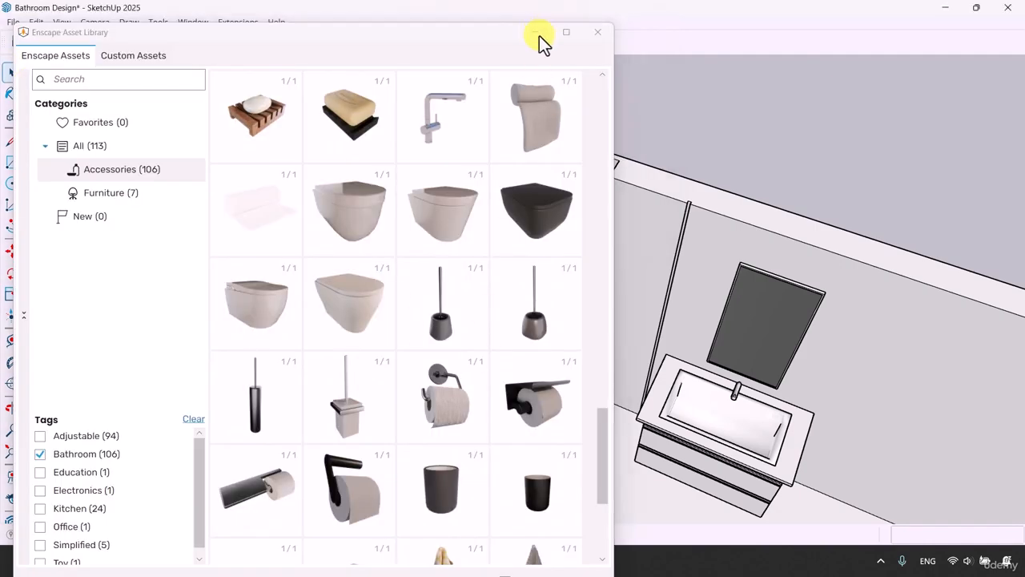
Rotate the toilet on the floor plane so its flat back faces the recessed wall
{"action": "scroll", "coordinate": [457, 420], "scroll_direction": "up", "scroll_amount": 4}
{"action": "left_click", "coordinate": [581, 369]}
{"action": "middle_click_drag", "start_coordinate": [564, 361], "coordinate": [457, 350]}
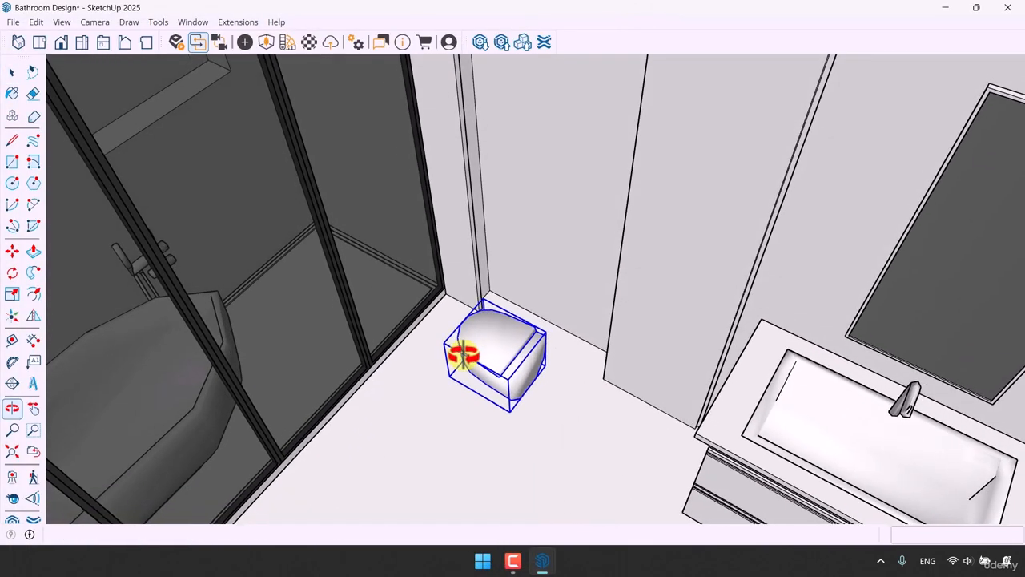
{"action": "left_click", "coordinate": [12, 273]}
{"action": "left_click", "coordinate": [472, 420]}
{"action": "left_click", "coordinate": [449, 407]}
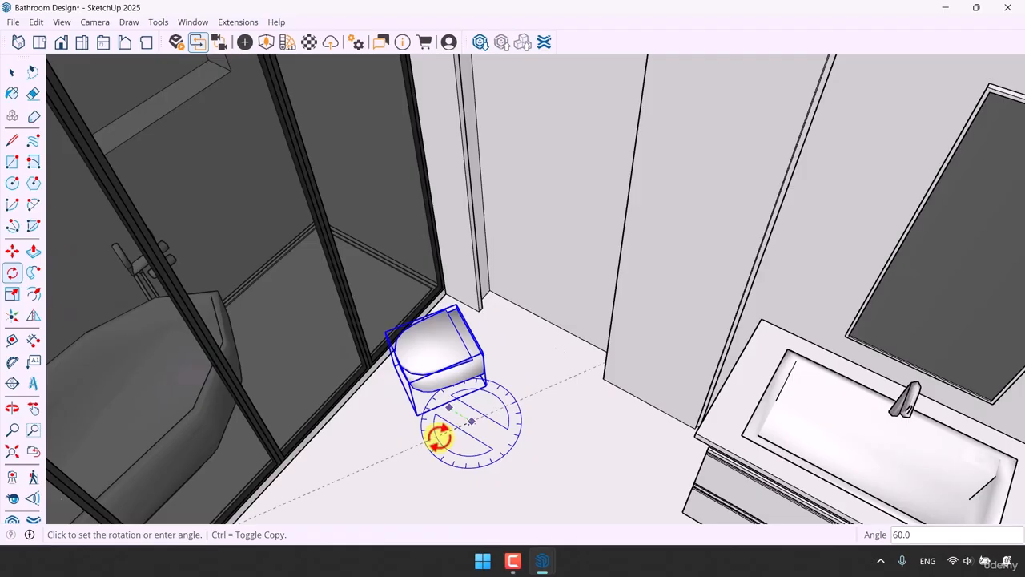
{"action": "left_click", "coordinate": [437, 435]}
Move the toilet into the wall recess and shift it about 0.13 m toward the glass partition
{"action": "left_click", "coordinate": [12, 251]}
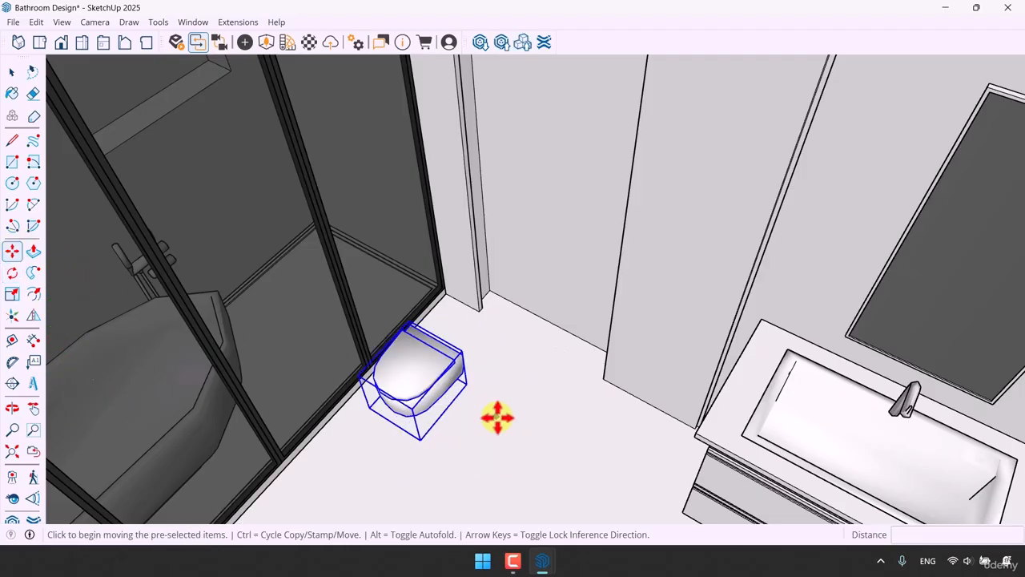
{"action": "left_click", "coordinate": [468, 388]}
{"action": "left_click", "coordinate": [583, 321]}
{"action": "middle_click_drag", "start_coordinate": [468, 399], "coordinate": [675, 482]}
{"action": "scroll", "coordinate": [515, 394], "scroll_direction": "up", "scroll_amount": 3}
{"action": "left_click", "coordinate": [523, 398]}
{"action": "left_click", "coordinate": [497, 398]}
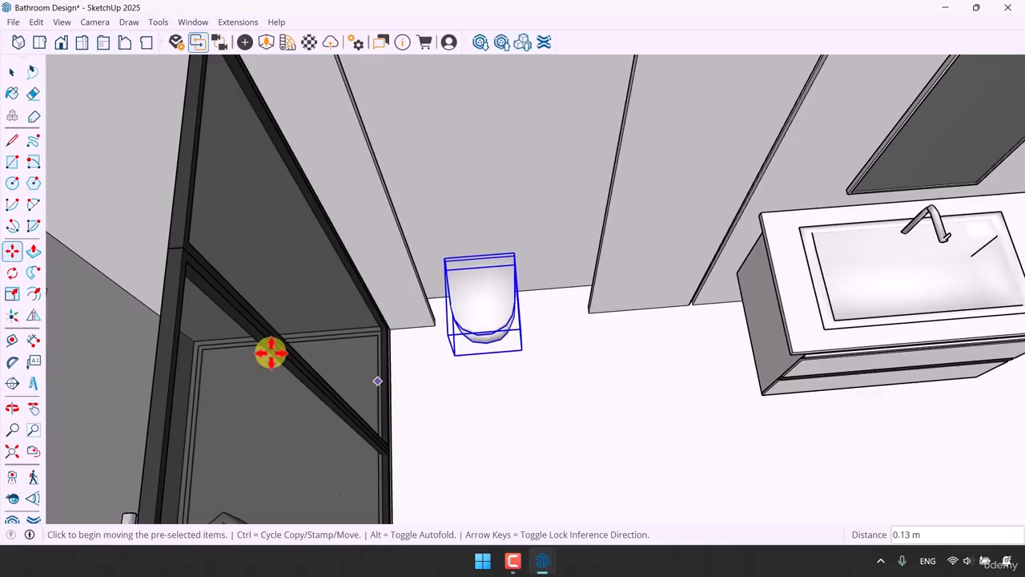
Scale the toilet uniformly by a factor of 1.24
{"action": "left_click", "coordinate": [12, 294]}
{"action": "left_click", "coordinate": [520, 339]}
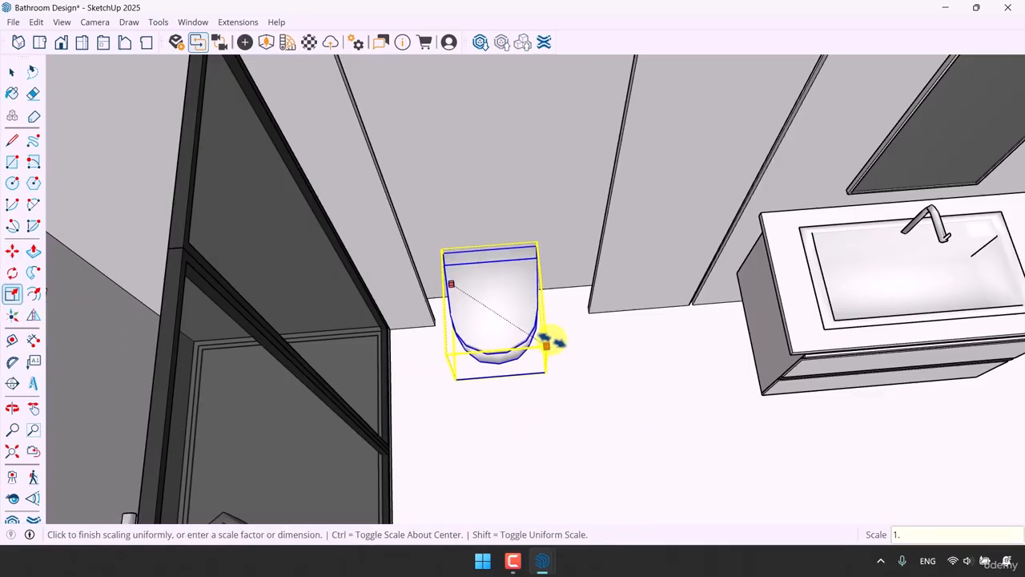
{"action": "type", "text": "1.24"}
{"action": "key", "text": "Return"}
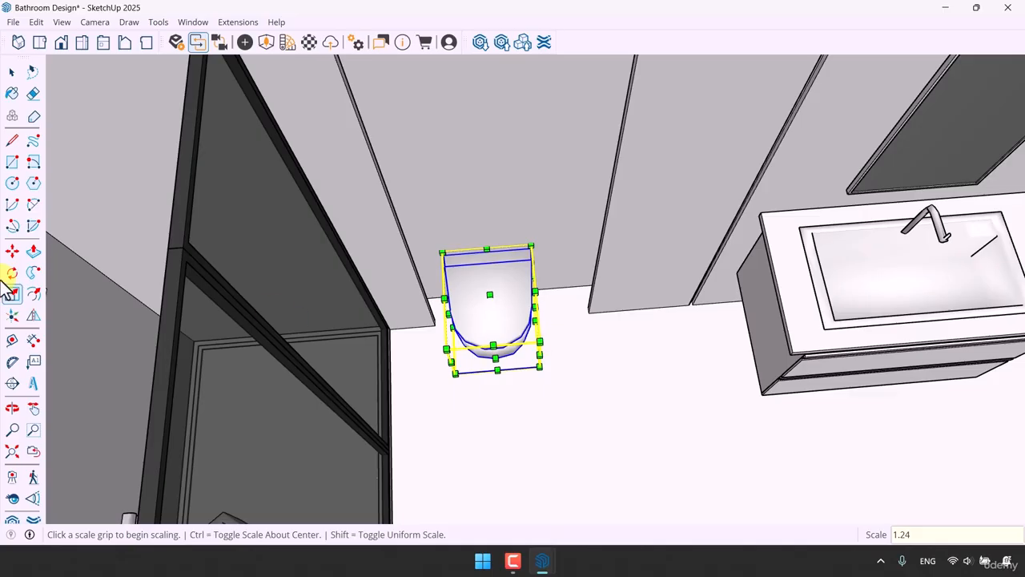
Shift the toilet about 0.10 m toward the middle of the recess and lower it about 0.04 m
{"action": "left_click", "coordinate": [12, 251]}
{"action": "left_click", "coordinate": [510, 414]}
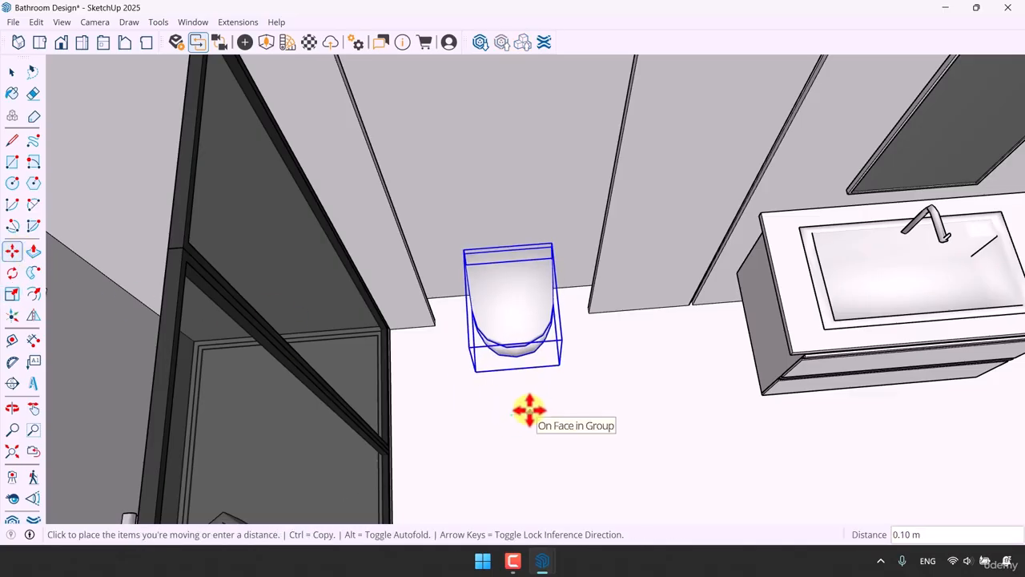
{"action": "middle_click_drag", "start_coordinate": [529, 409], "coordinate": [554, 125]}
{"action": "left_click", "coordinate": [650, 289]}
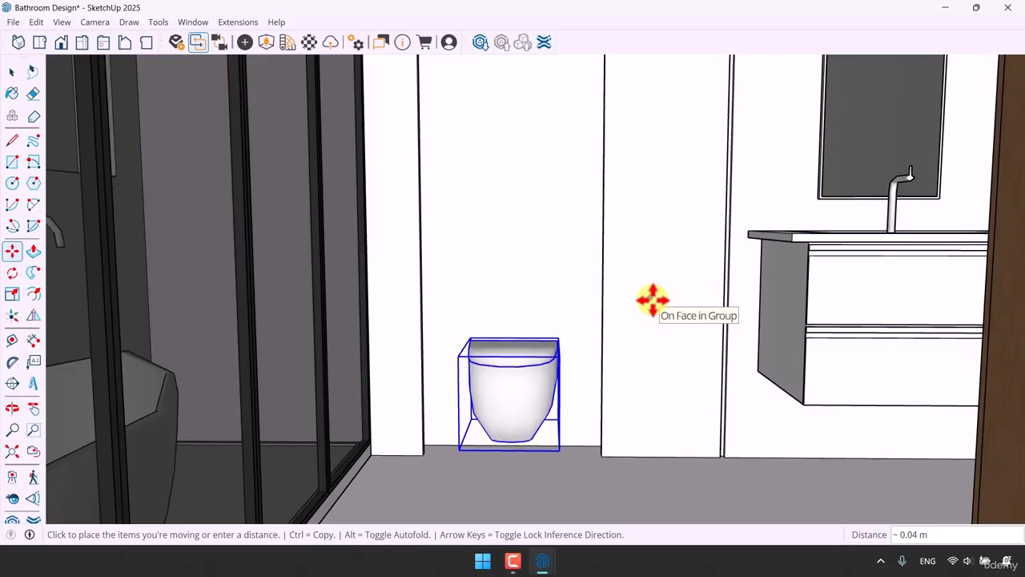
{"action": "left_click", "coordinate": [652, 297]}
{"action": "key", "text": "space"}
Place the Enscape asset Toilet Brush 003 on the floor beside the toilet, on the side nearest the vanity
{"action": "scroll", "coordinate": [536, 388], "scroll_direction": "down", "scroll_amount": 3}
{"action": "middle_click_drag", "start_coordinate": [535, 388], "coordinate": [483, 389]}
{"action": "left_click", "coordinate": [542, 564]}
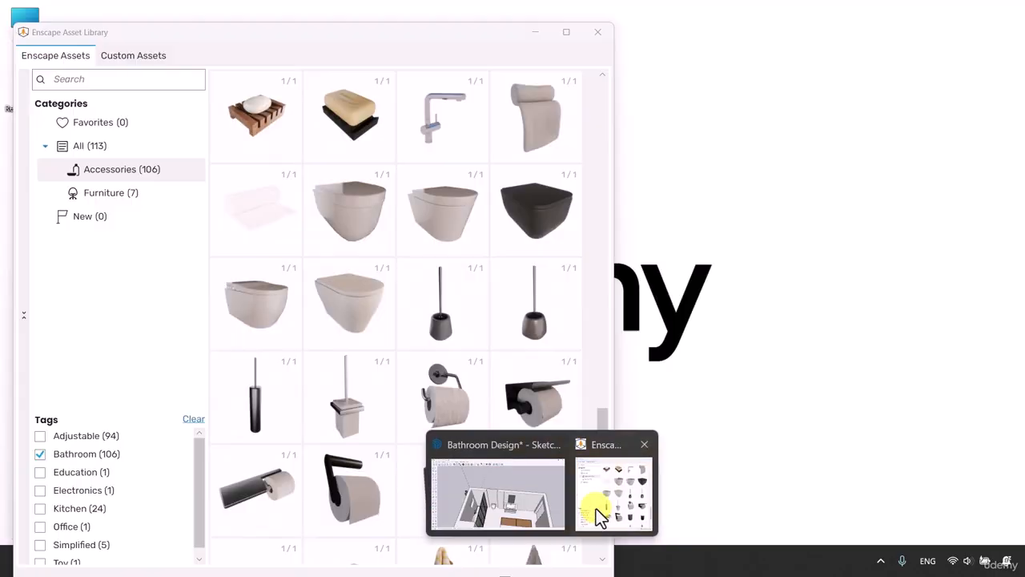
{"action": "left_click", "coordinate": [598, 509]}
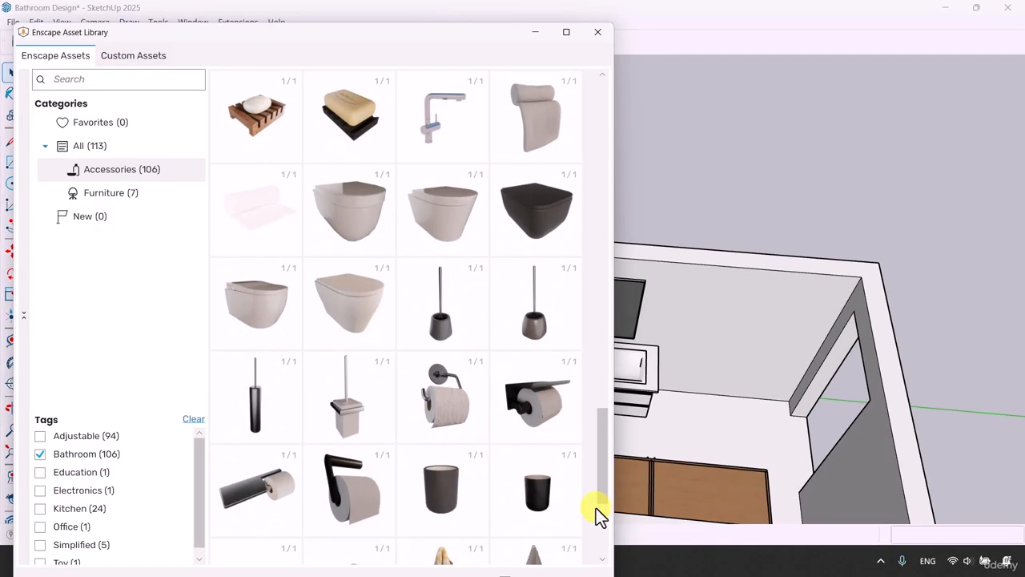
{"action": "left_click", "coordinate": [268, 401]}
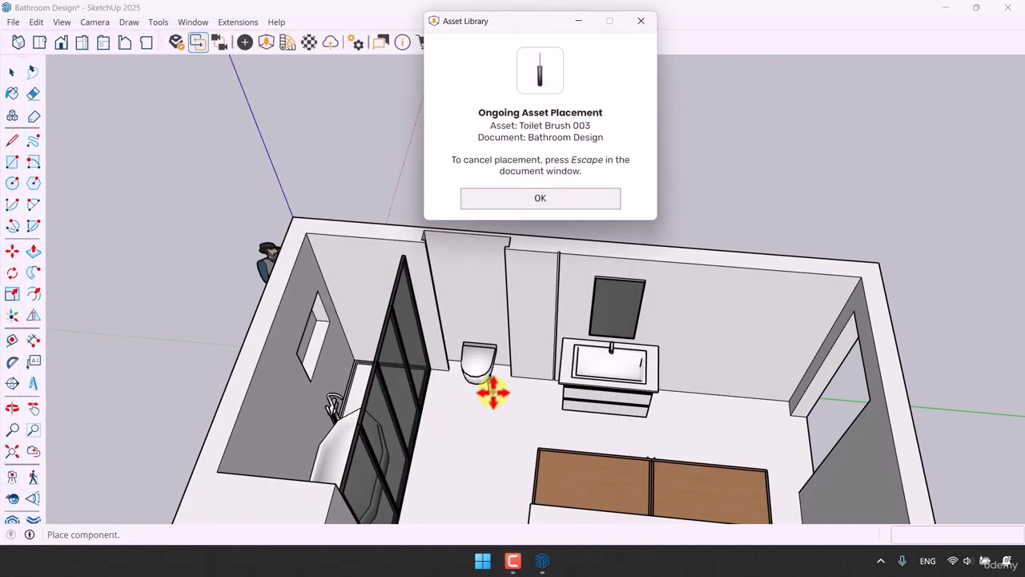
{"action": "scroll", "coordinate": [492, 392], "scroll_direction": "up", "scroll_amount": 5}
{"action": "left_click", "coordinate": [512, 354]}
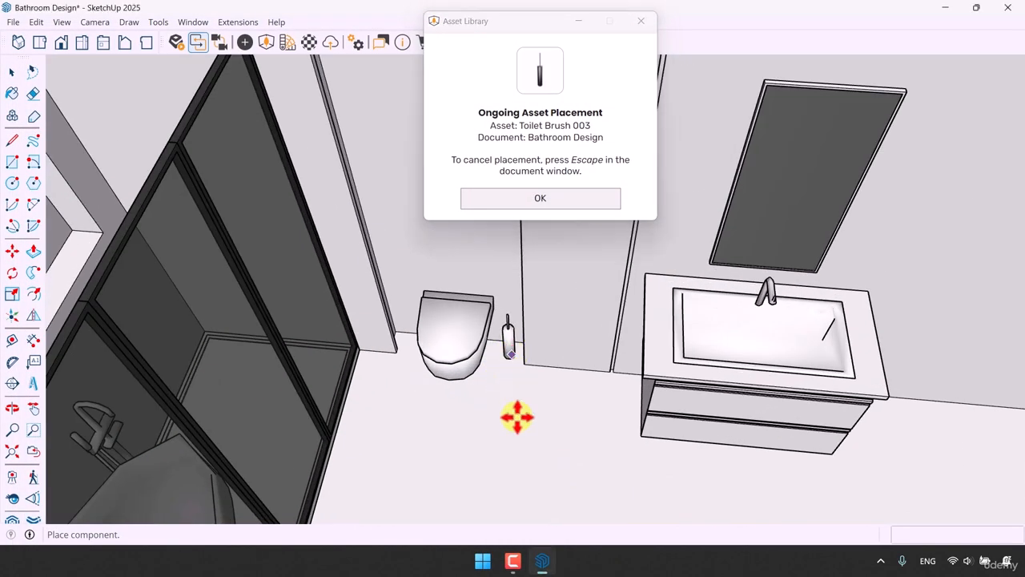
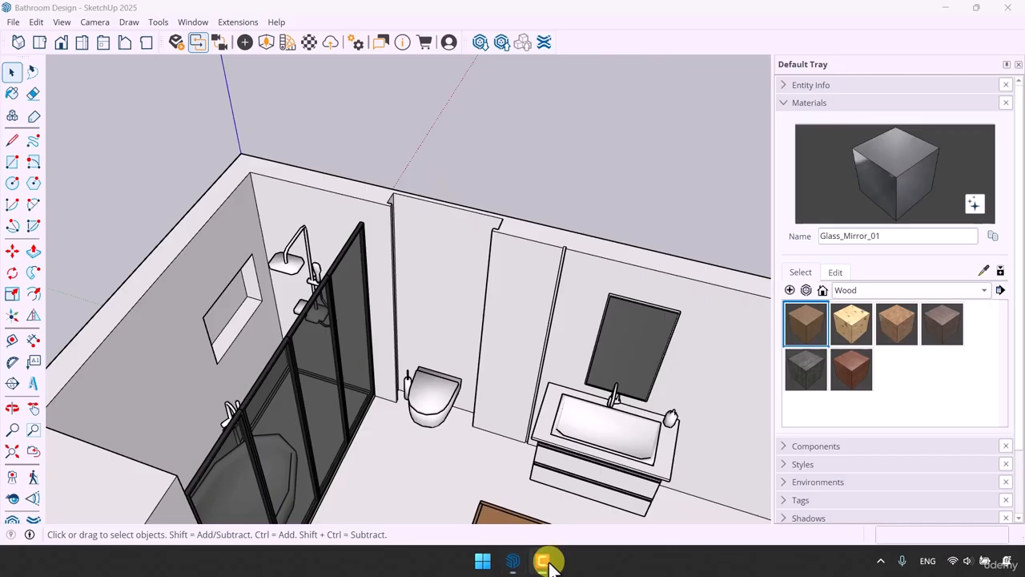
Open the room's floor for editing and paint it with the wood material Plywood_01_1K
{"action": "scroll", "coordinate": [523, 399], "scroll_direction": "down", "scroll_amount": 4}
{"action": "middle_click_drag", "start_coordinate": [524, 400], "coordinate": [685, 349]}
{"action": "scroll", "coordinate": [685, 349], "scroll_direction": "up", "scroll_amount": 4}
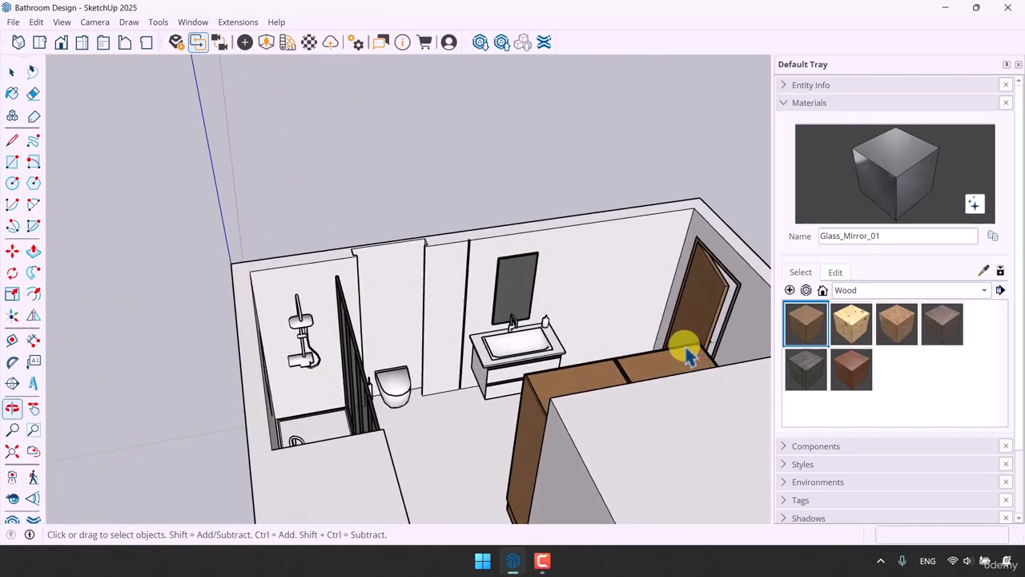
{"action": "middle_click_drag", "start_coordinate": [510, 353], "coordinate": [584, 421]}
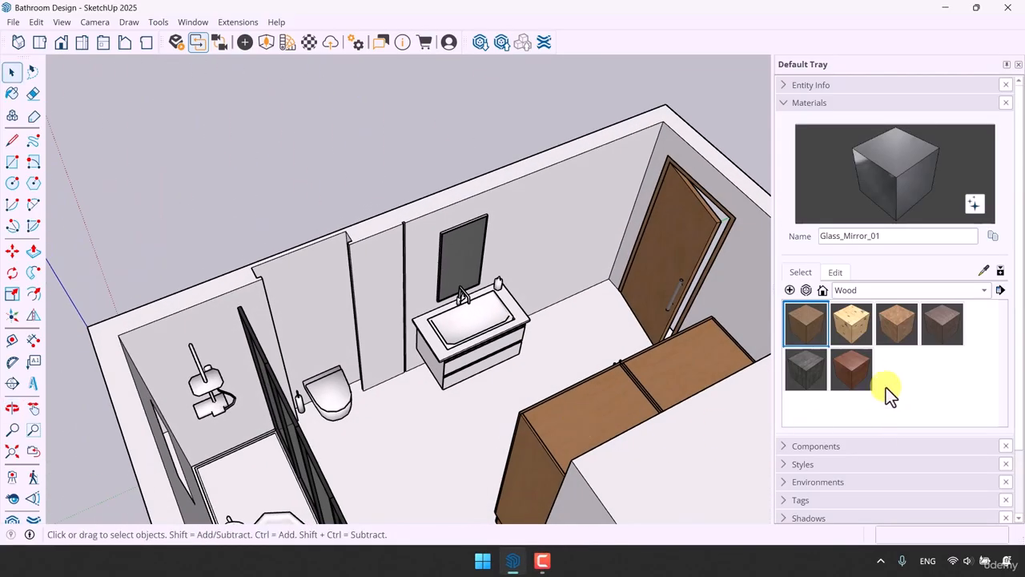
{"action": "left_click", "coordinate": [887, 290]}
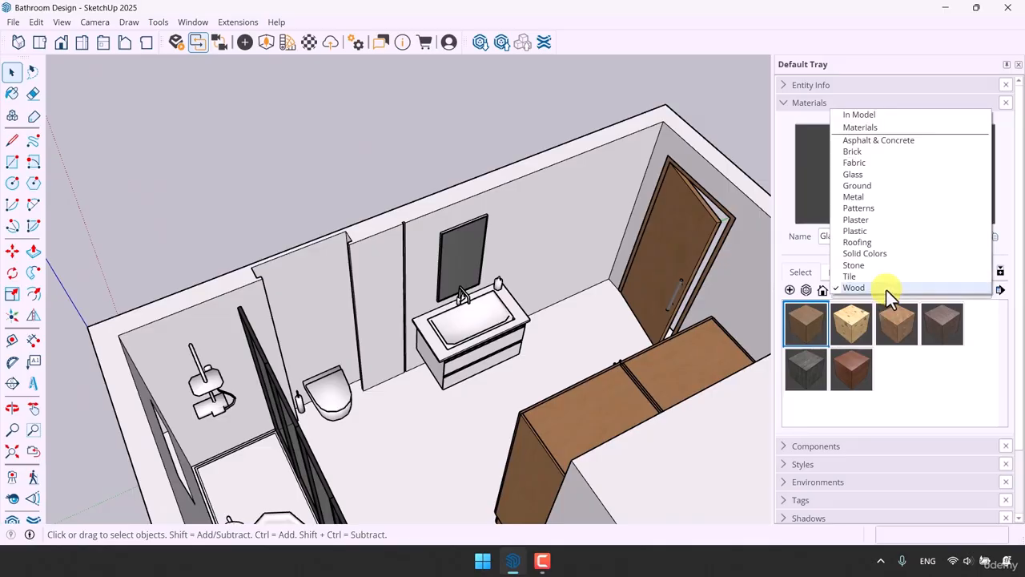
{"action": "left_click", "coordinate": [886, 290]}
{"action": "left_click", "coordinate": [808, 325]}
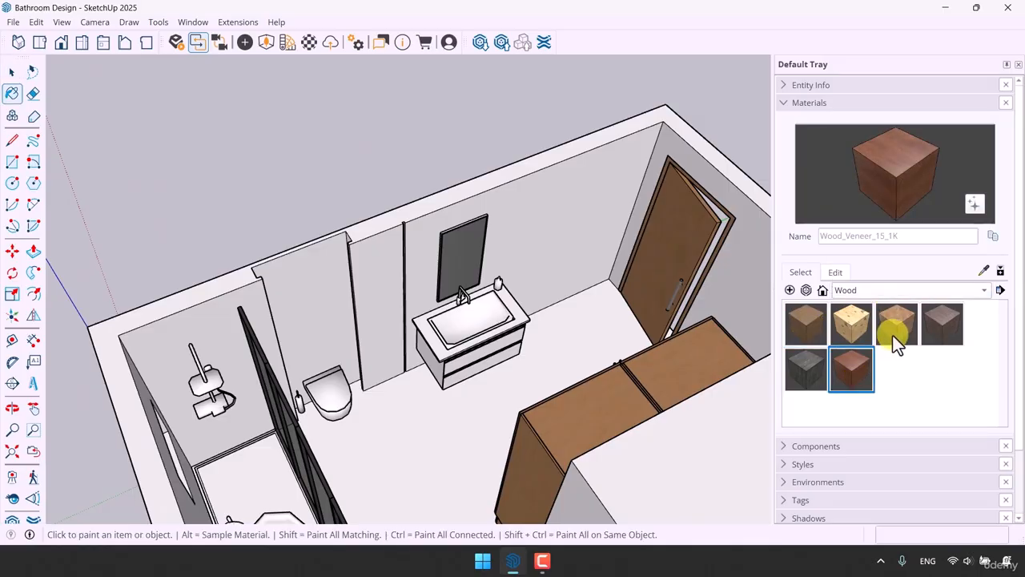
{"action": "left_click", "coordinate": [817, 324]}
{"action": "middle_click_drag", "start_coordinate": [515, 309], "coordinate": [698, 401]}
{"action": "key", "text": "space"}
{"action": "scroll", "coordinate": [462, 319], "scroll_direction": "up", "scroll_amount": 5}
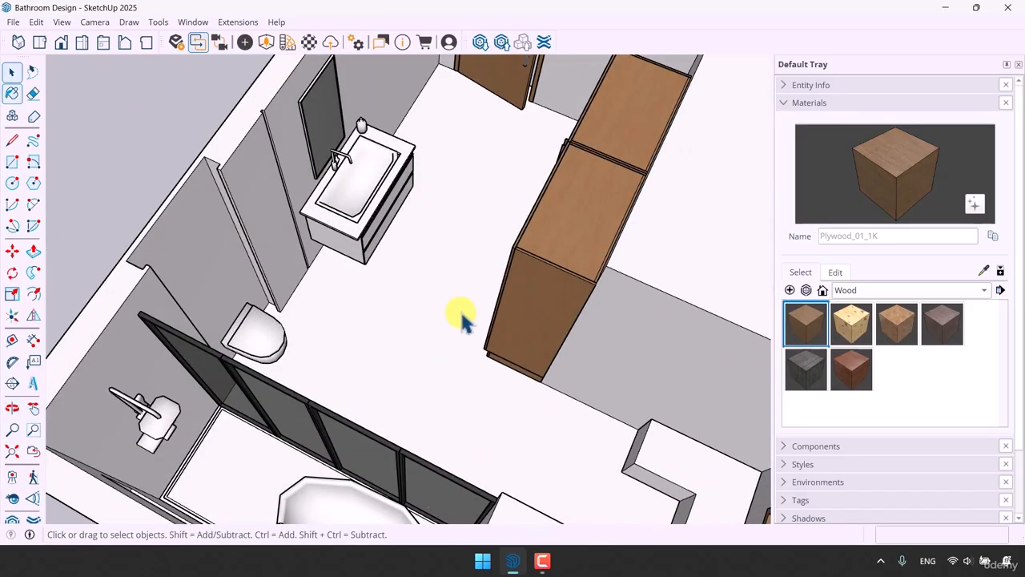
{"action": "double_click", "coordinate": [462, 319]}
{"action": "left_click", "coordinate": [861, 215]}
{"action": "left_click", "coordinate": [445, 296]}
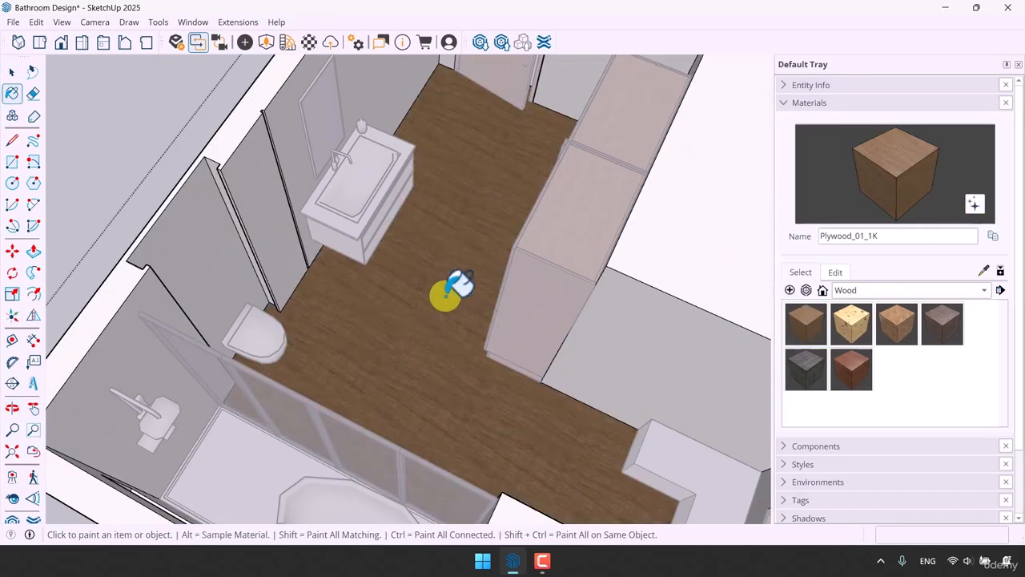
Check the plywood grain on the floor up close and undo the paint
{"action": "scroll", "coordinate": [446, 295], "scroll_direction": "down", "scroll_amount": 5}
{"action": "mouse_move", "coordinate": [446, 295]}
{"action": "middle_mouse_down"}
{"action": "mouse_move", "coordinate": [435, 355]}
{"action": "mouse_move", "coordinate": [449, 297]}
{"action": "middle_mouse_up"}
{"action": "scroll", "coordinate": [448, 297], "scroll_direction": "up", "scroll_amount": 10}
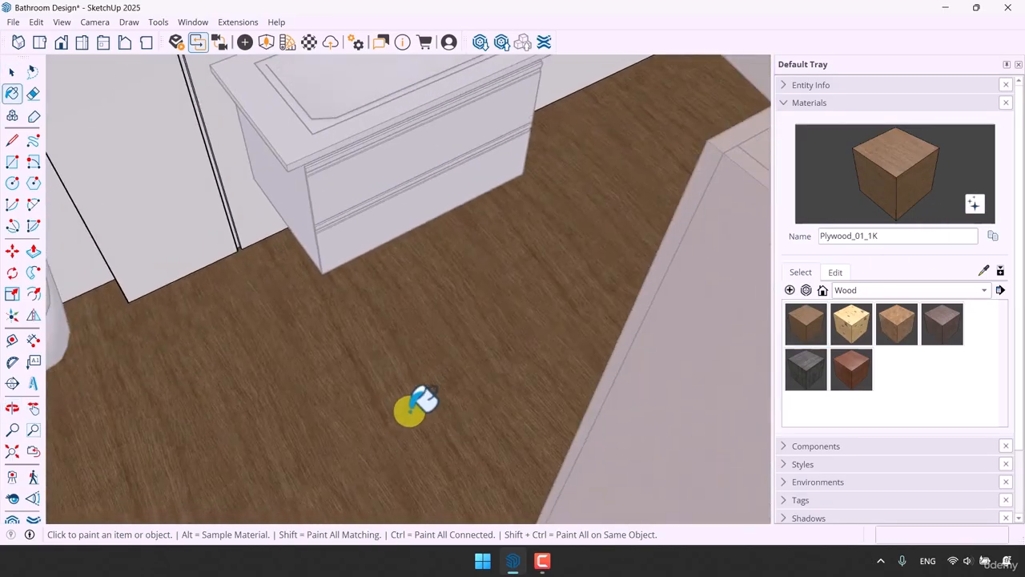
{"action": "scroll", "coordinate": [512, 315], "scroll_direction": "down", "scroll_amount": 3}
{"action": "middle_click_drag", "start_coordinate": [513, 315], "coordinate": [505, 373]}
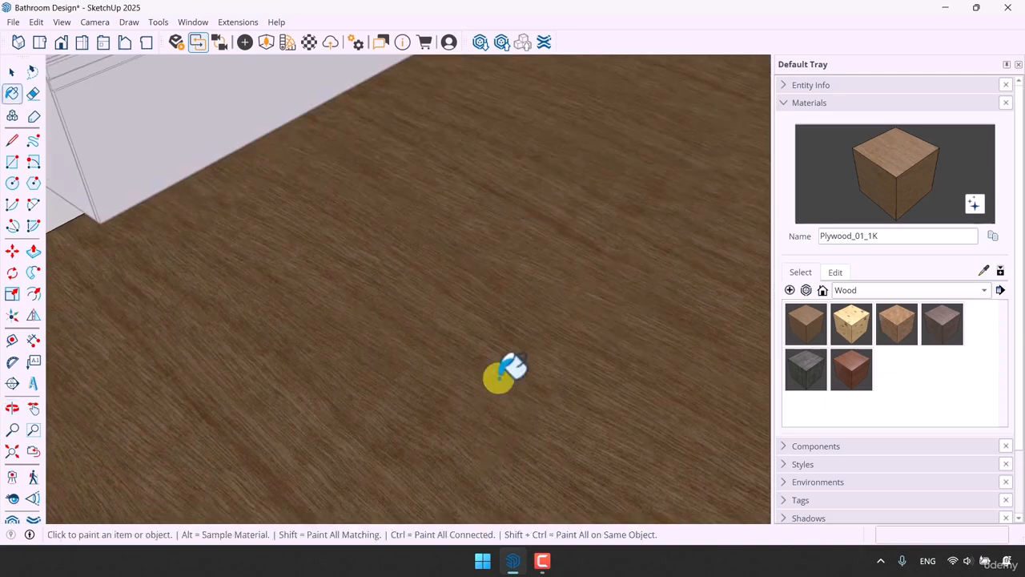
{"action": "scroll", "coordinate": [505, 373], "scroll_direction": "down", "scroll_amount": 3}
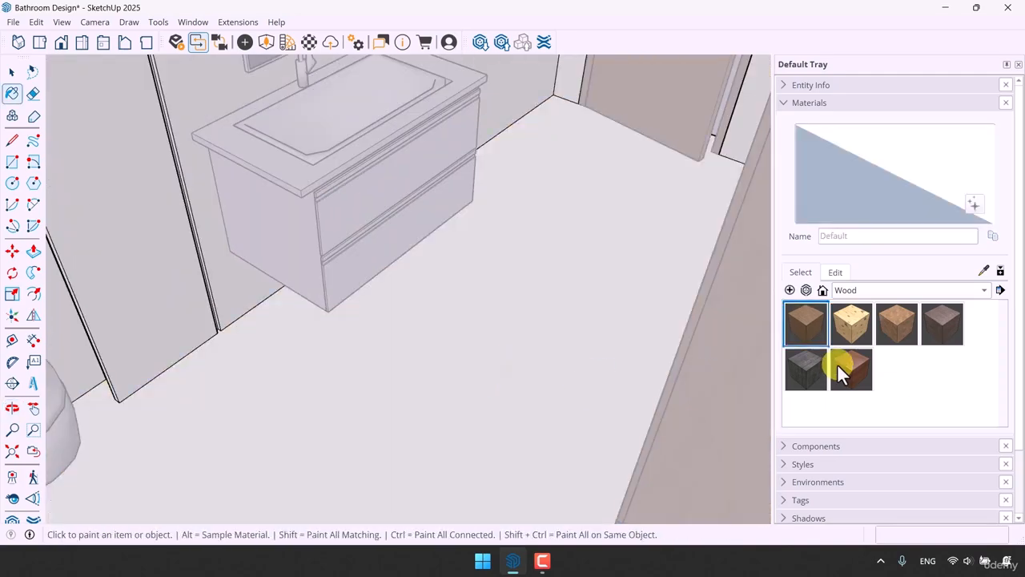
Paint the bathroom floor with the wood material Wood_Floor_01_1K
{"action": "left_click", "coordinate": [909, 323]}
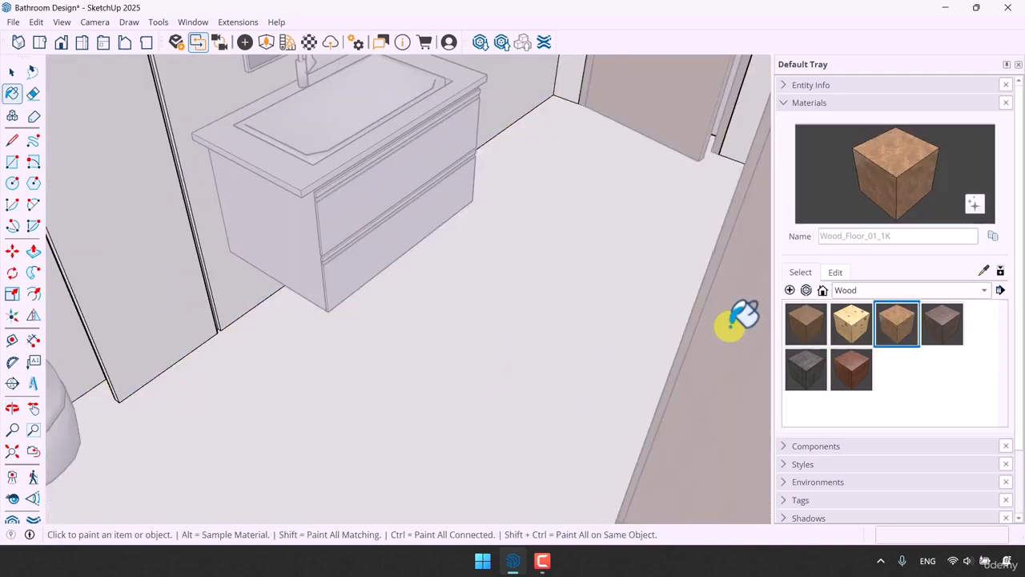
{"action": "left_click", "coordinate": [548, 343]}
{"action": "scroll", "coordinate": [504, 366], "scroll_direction": "down", "scroll_amount": 3}
{"action": "mouse_move", "coordinate": [504, 366]}
{"action": "middle_mouse_down"}
{"action": "mouse_move", "coordinate": [483, 435]}
{"action": "mouse_move", "coordinate": [396, 489]}
{"action": "middle_mouse_up"}
{"action": "scroll", "coordinate": [453, 465], "scroll_direction": "up", "scroll_amount": 5}
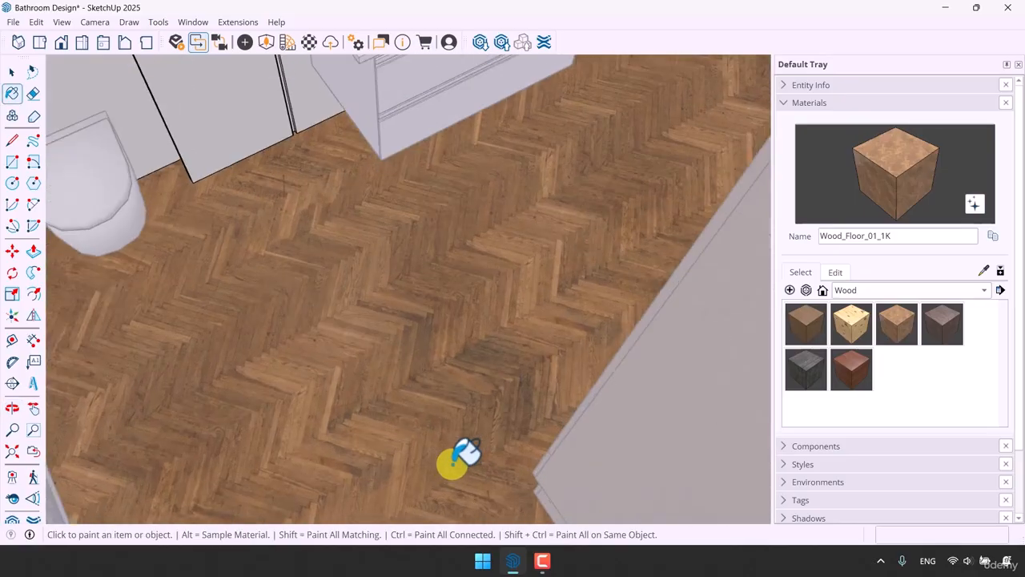
{"action": "scroll", "coordinate": [461, 457], "scroll_direction": "up", "scroll_amount": 1}
Set the texture size of the Wood_Floor_01_1K floor material to 5 m
{"action": "left_click", "coordinate": [827, 275]}
{"action": "scroll", "coordinate": [971, 368], "scroll_direction": "down", "scroll_amount": 1}
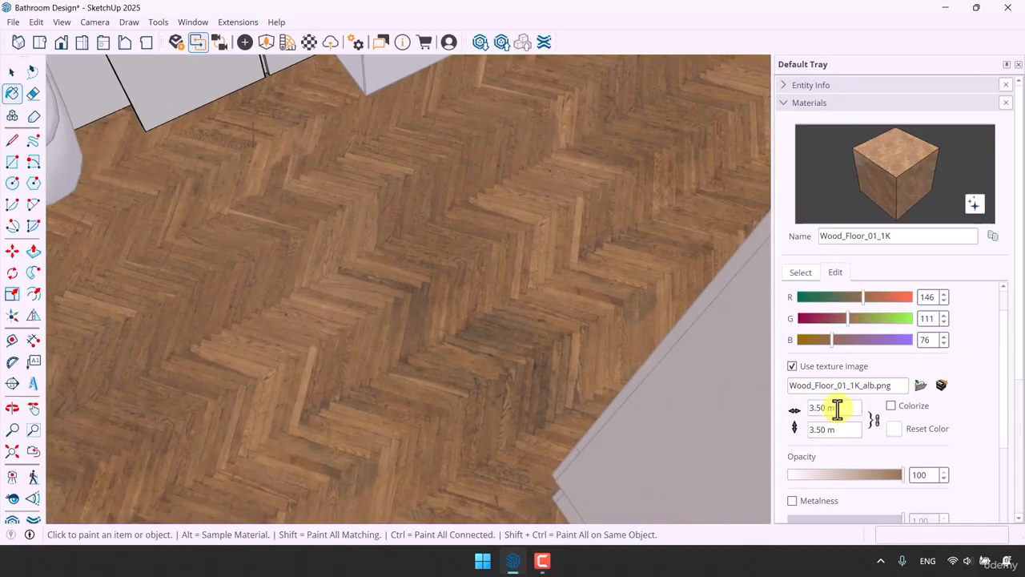
{"action": "type", "text": "5"}
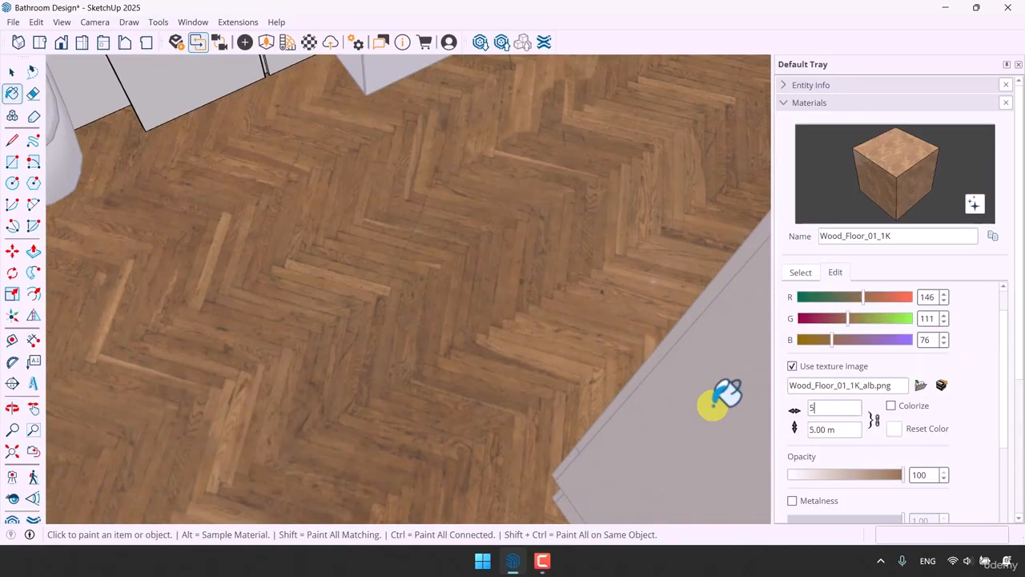
{"action": "key", "text": "Return"}
{"action": "scroll", "coordinate": [517, 392], "scroll_direction": "down", "scroll_amount": 4}
{"action": "scroll", "coordinate": [517, 391], "scroll_direction": "down", "scroll_amount": 3}
{"action": "middle_click_drag", "start_coordinate": [417, 369], "coordinate": [390, 394]}
{"action": "scroll", "coordinate": [389, 394], "scroll_direction": "up", "scroll_amount": 5}
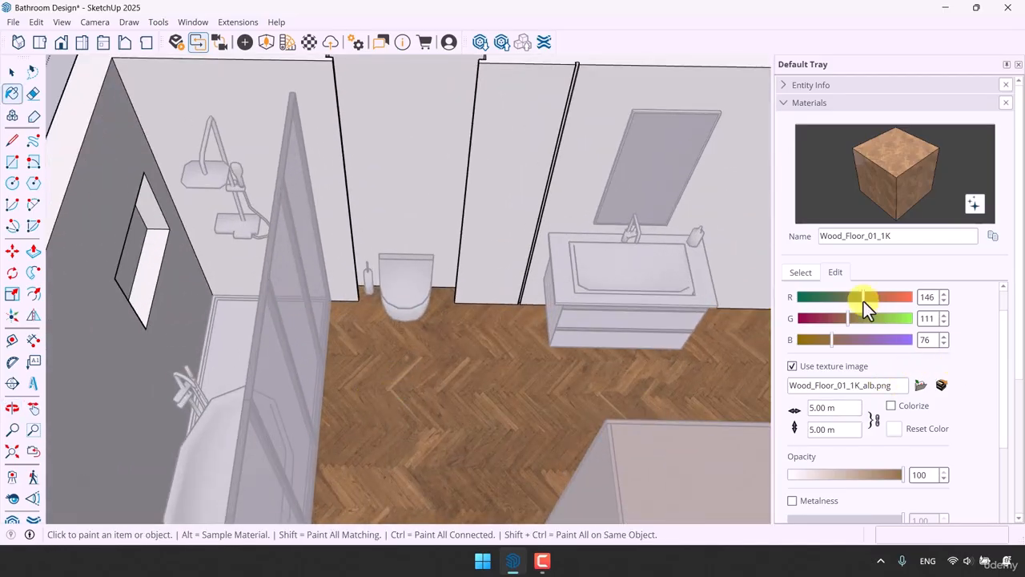
Open the shower and bathtub base for editing and paint its surface with the checkered tile material Tile_Interior_05_1K
{"action": "left_click", "coordinate": [799, 273]}
{"action": "key", "text": "space"}
{"action": "scroll", "coordinate": [445, 341], "scroll_direction": "down", "scroll_amount": 3}
{"action": "middle_click_drag", "start_coordinate": [445, 341], "coordinate": [435, 371]}
{"action": "scroll", "coordinate": [357, 371], "scroll_direction": "up", "scroll_amount": 3}
{"action": "middle_click_drag", "start_coordinate": [357, 371], "coordinate": [356, 314]}
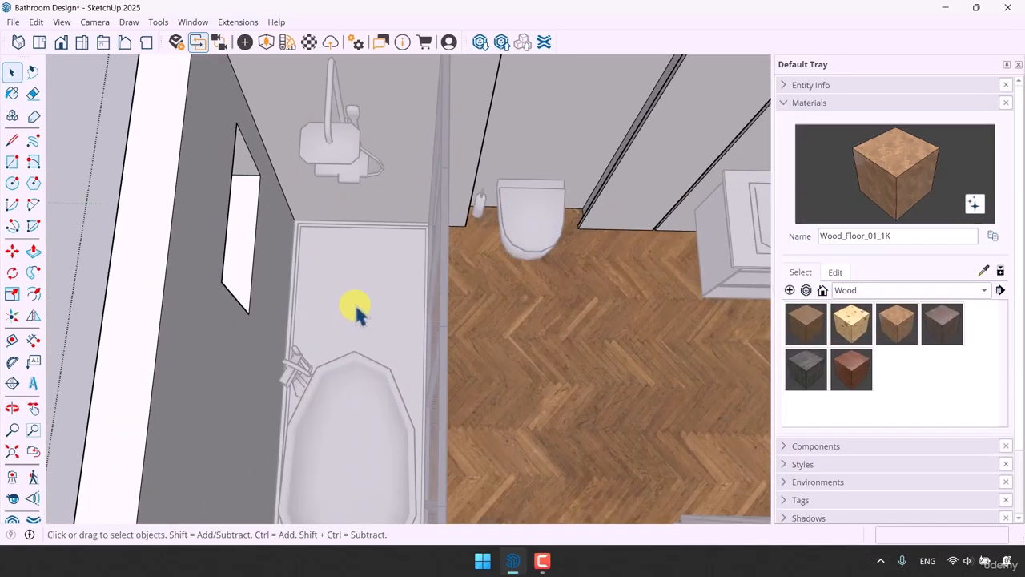
{"action": "double_click", "coordinate": [358, 313]}
{"action": "left_click", "coordinate": [864, 290]}
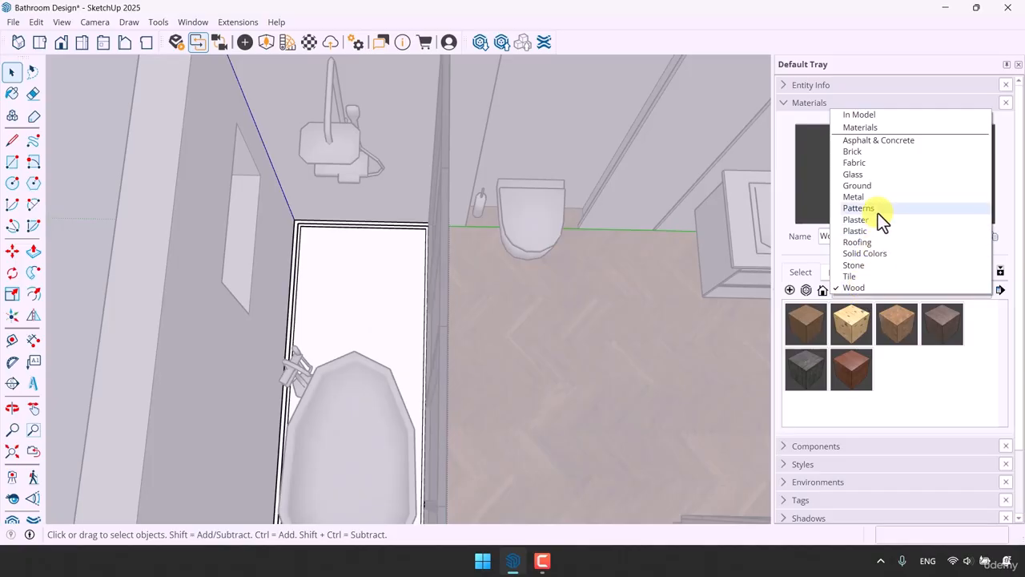
{"action": "left_click", "coordinate": [851, 277]}
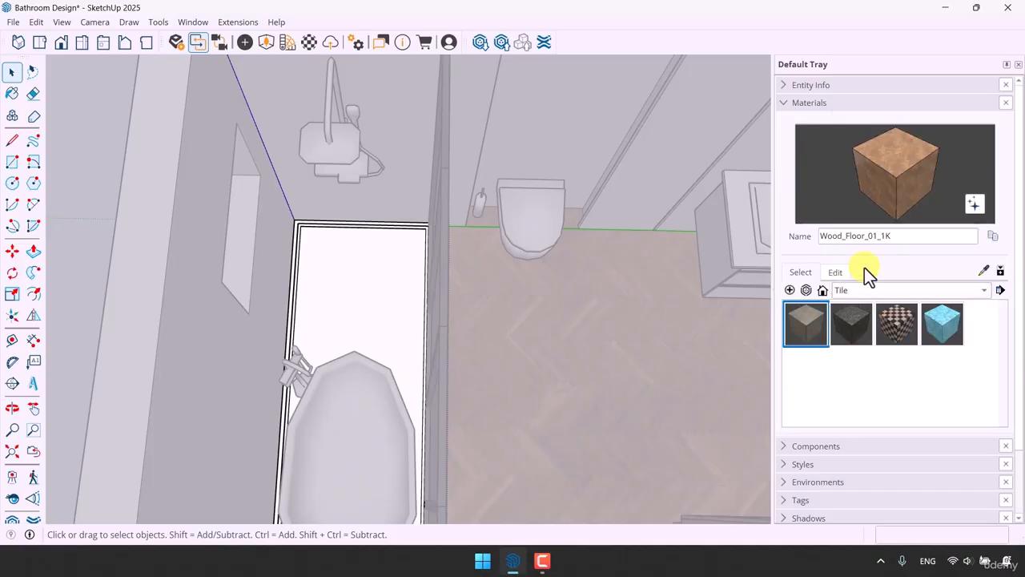
{"action": "left_click", "coordinate": [901, 327]}
{"action": "scroll", "coordinate": [349, 310], "scroll_direction": "up", "scroll_amount": 3}
{"action": "left_click", "coordinate": [352, 312]}
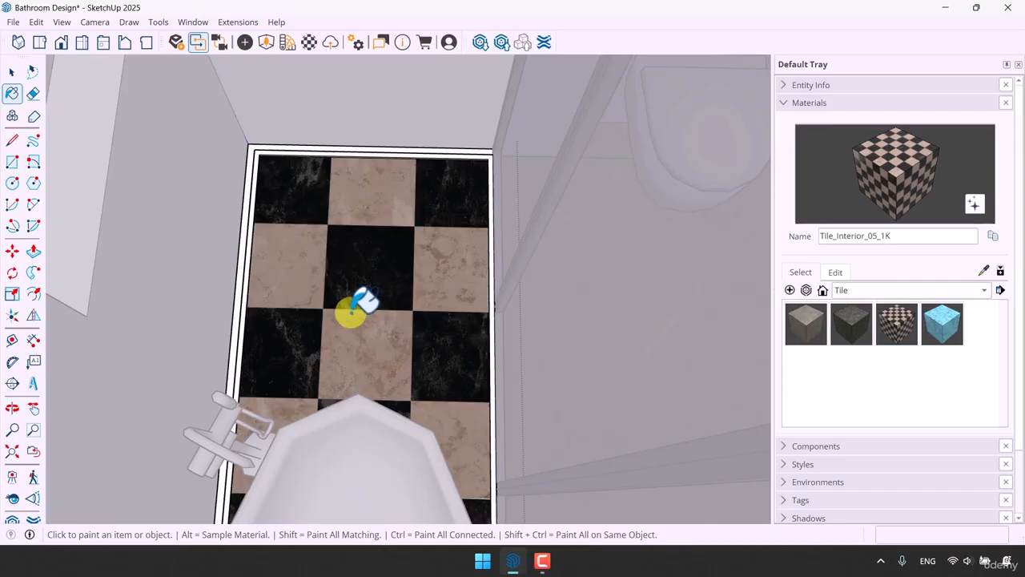
{"action": "key", "text": "space"}
Paint the window wall and the shower wall behind the glass partition with Tile_Interior_05_1K
{"action": "scroll", "coordinate": [350, 316], "scroll_direction": "down", "scroll_amount": 5}
{"action": "mouse_move", "coordinate": [336, 296]}
{"action": "middle_mouse_down"}
{"action": "mouse_move", "coordinate": [279, 238]}
{"action": "mouse_move", "coordinate": [412, 269]}
{"action": "middle_mouse_up"}
{"action": "scroll", "coordinate": [228, 188], "scroll_direction": "up", "scroll_amount": 3}
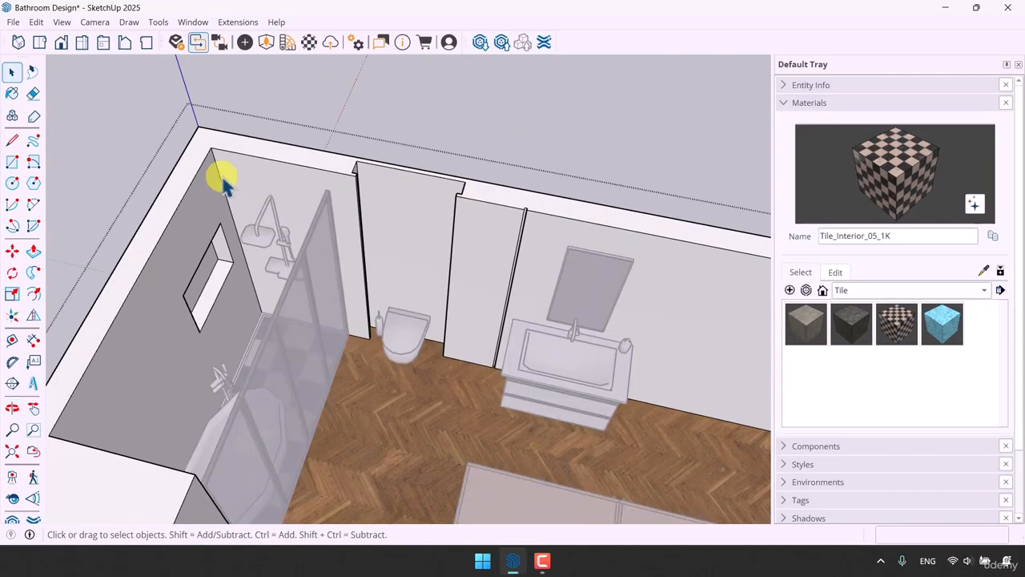
{"action": "left_click", "coordinate": [908, 178]}
{"action": "scroll", "coordinate": [222, 166], "scroll_direction": "up", "scroll_amount": 2}
{"action": "left_click", "coordinate": [297, 183]}
{"action": "mouse_move", "coordinate": [297, 184]}
{"action": "middle_mouse_down"}
{"action": "mouse_move", "coordinate": [505, 169]}
{"action": "mouse_move", "coordinate": [301, 130]}
{"action": "middle_mouse_up"}
{"action": "left_click", "coordinate": [224, 161]}
{"action": "mouse_move", "coordinate": [224, 161]}
{"action": "middle_mouse_down"}
{"action": "mouse_move", "coordinate": [841, 189]}
{"action": "mouse_move", "coordinate": [859, 173]}
{"action": "middle_mouse_up"}
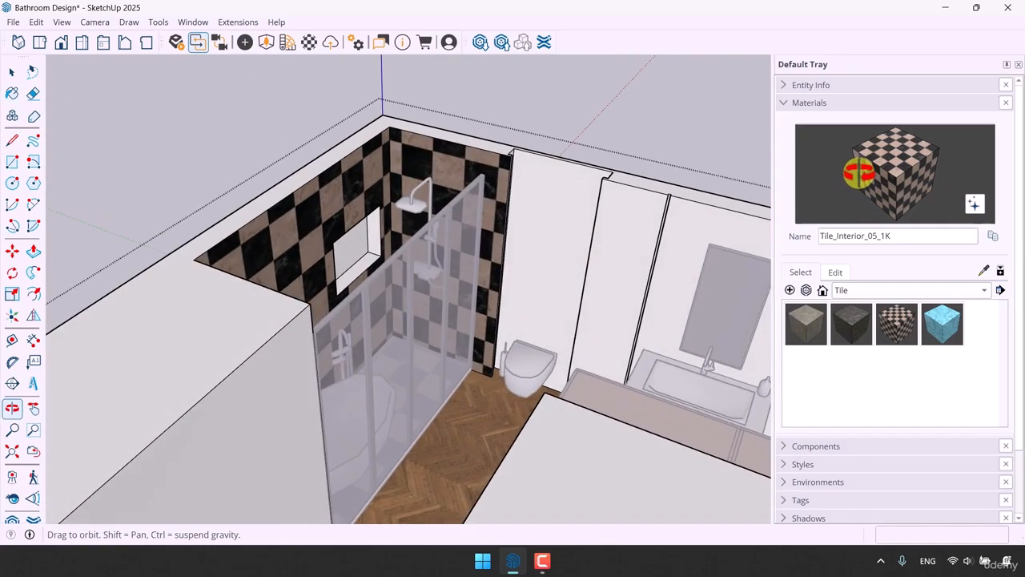
{"action": "scroll", "coordinate": [699, 235], "scroll_direction": "up", "scroll_amount": 3}
{"action": "scroll", "coordinate": [699, 235], "scroll_direction": "down", "scroll_amount": 3}
{"action": "middle_click_drag", "start_coordinate": [448, 211], "coordinate": [513, 188]}
{"action": "scroll", "coordinate": [446, 225], "scroll_direction": "up", "scroll_amount": 4}
{"action": "key", "text": "space"}
{"action": "scroll", "coordinate": [396, 251], "scroll_direction": "down", "scroll_amount": 3}
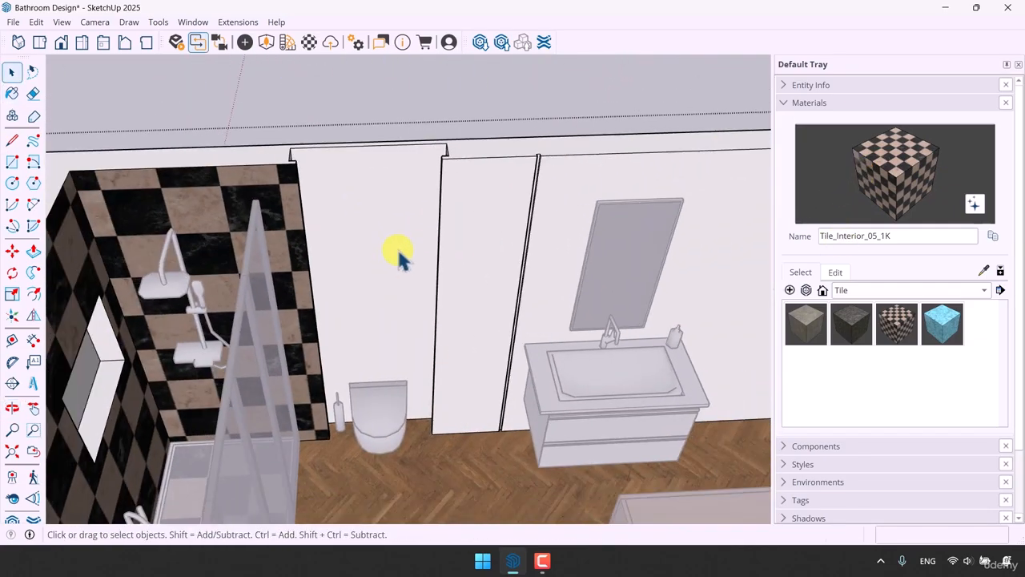
Import Plaster 01 from the Plaster category of the Enscape Material Library into the model
{"action": "left_click", "coordinate": [969, 104]}
{"action": "left_click", "coordinate": [1018, 65]}
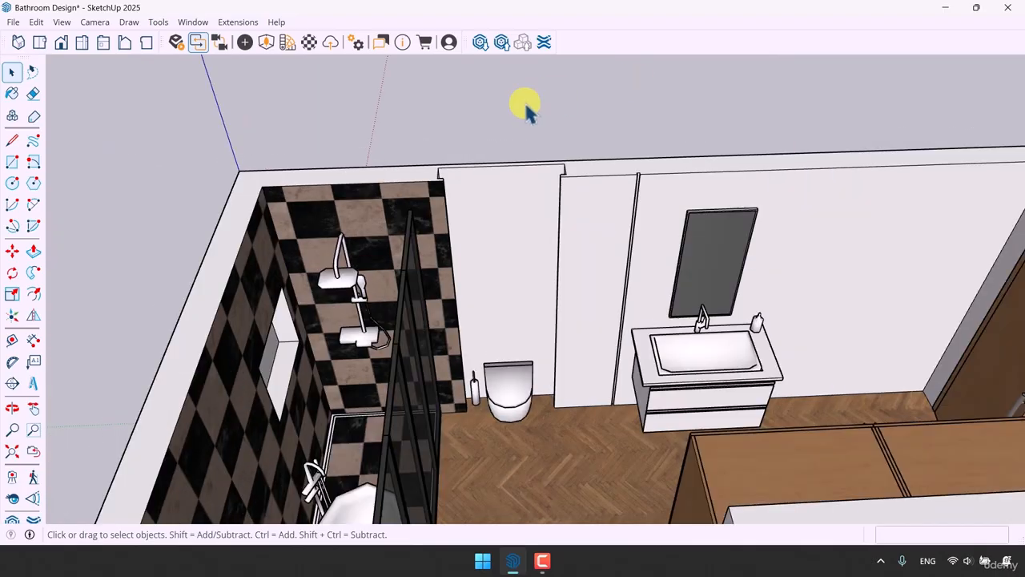
{"action": "left_click", "coordinate": [294, 48]}
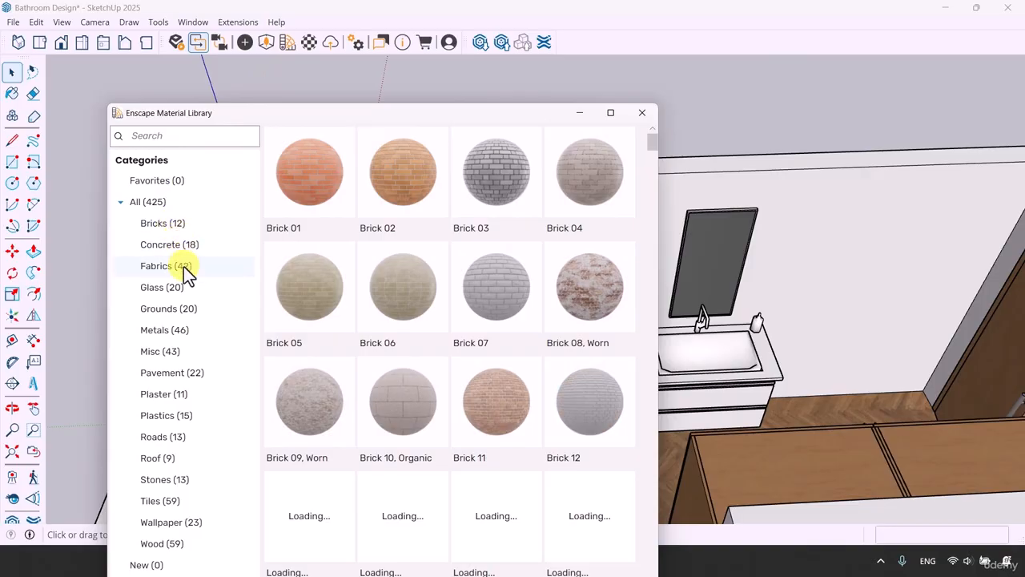
{"action": "left_click", "coordinate": [168, 394]}
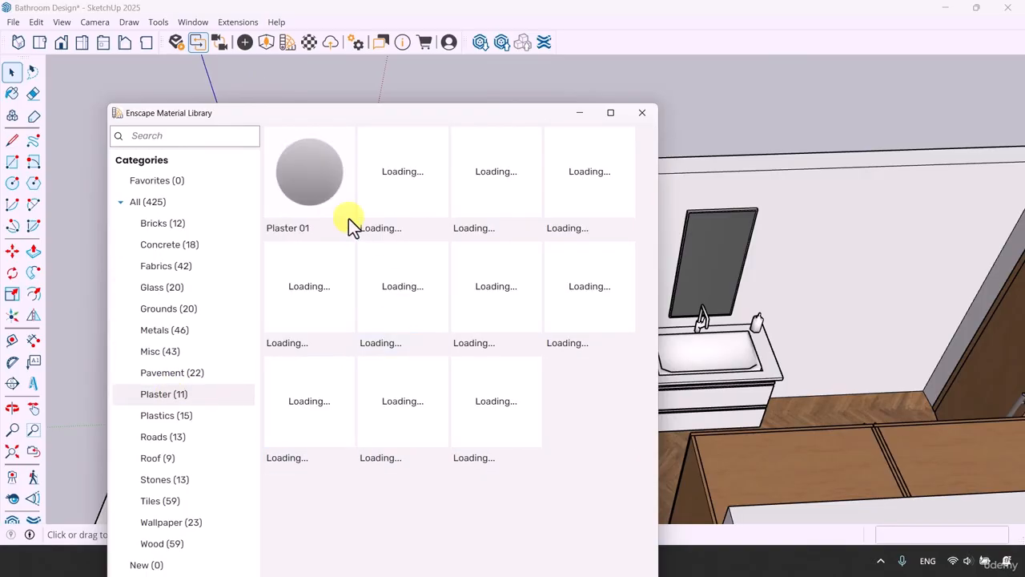
{"action": "left_click", "coordinate": [322, 181]}
{"action": "left_click_drag", "start_coordinate": [483, 113], "coordinate": [382, 32]}
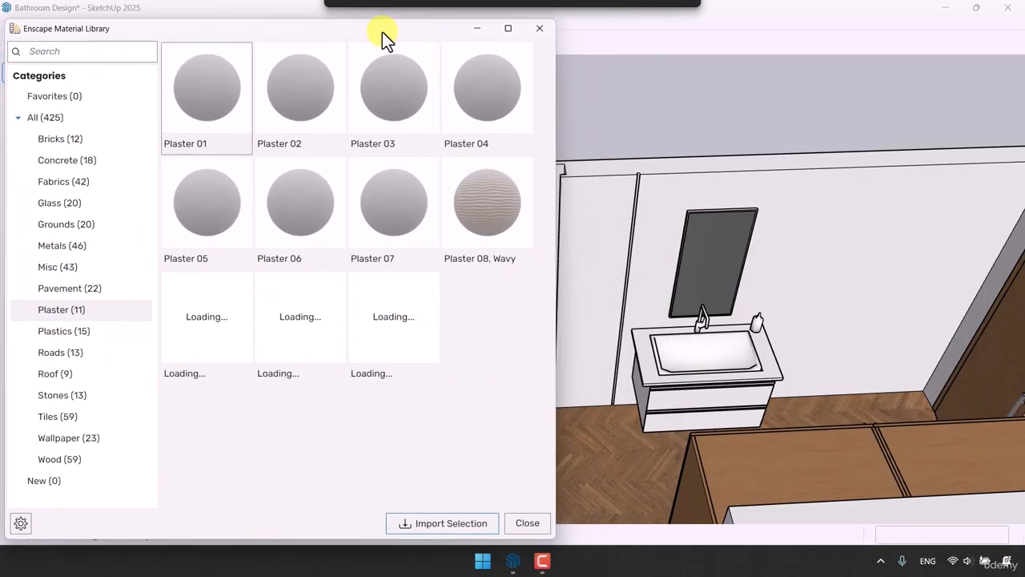
{"action": "left_click", "coordinate": [434, 518]}
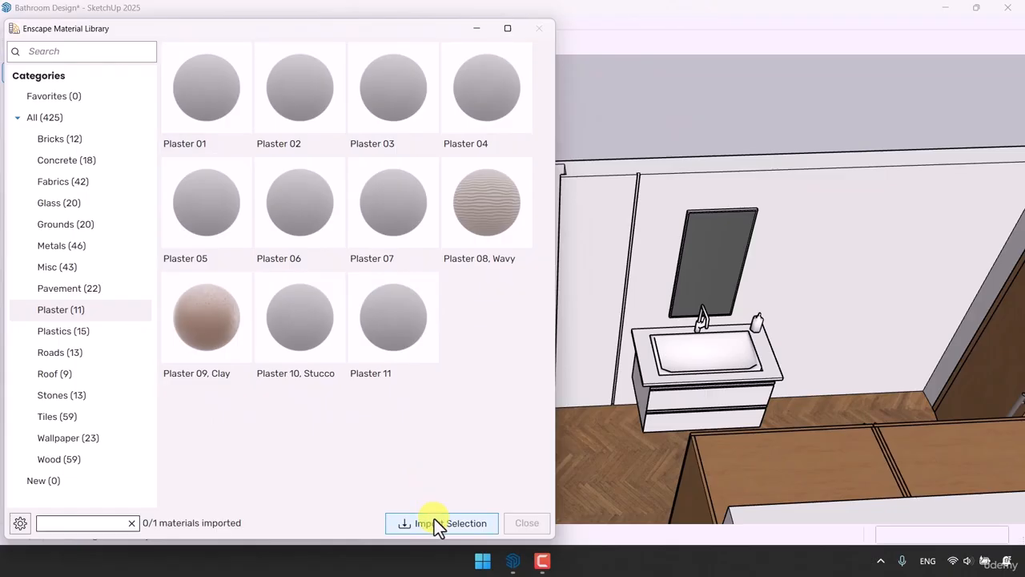
{"action": "left_click", "coordinate": [524, 522]}
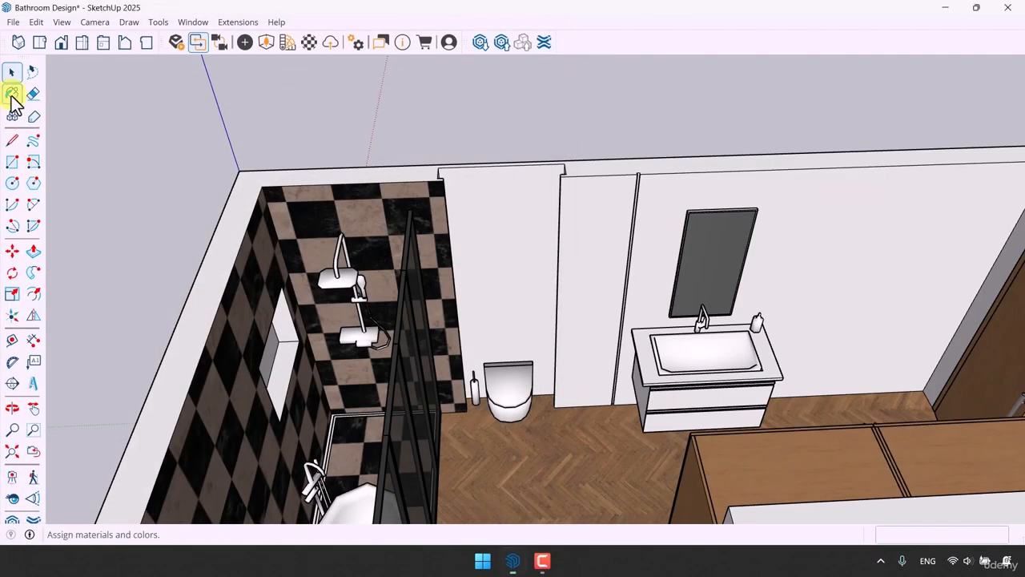
Open the walls for editing and paint the untiled walls around the toilet, vanity and door with Plaster 01
{"action": "left_click", "coordinate": [12, 95]}
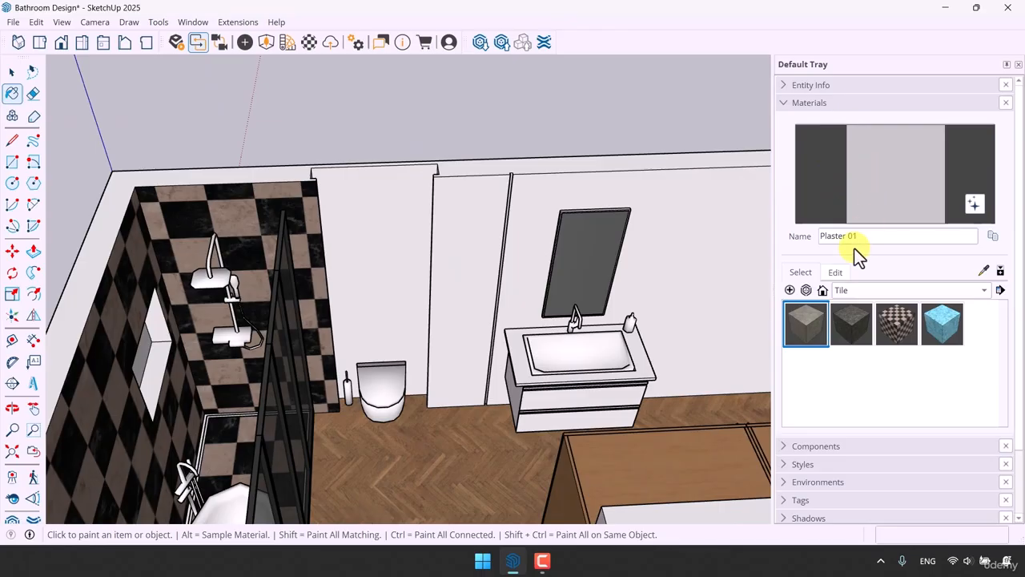
{"action": "key", "text": "space"}
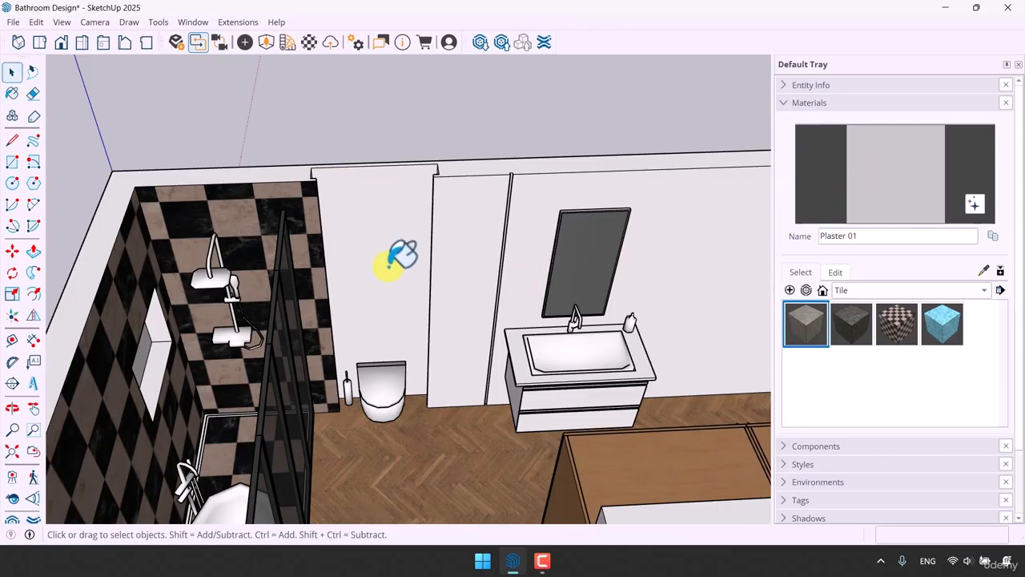
{"action": "left_click", "coordinate": [391, 275]}
{"action": "left_click", "coordinate": [871, 200]}
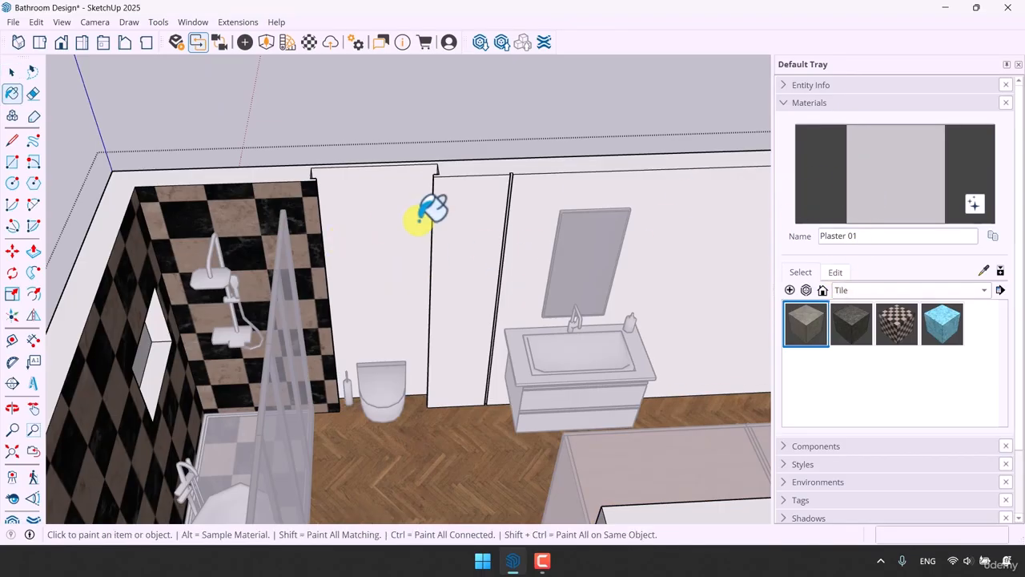
{"action": "mouse_move", "coordinate": [542, 204]}
{"action": "middle_mouse_down"}
{"action": "mouse_move", "coordinate": [578, 237]}
{"action": "mouse_move", "coordinate": [527, 183]}
{"action": "middle_mouse_up"}
{"action": "scroll", "coordinate": [472, 168], "scroll_direction": "up", "scroll_amount": 4}
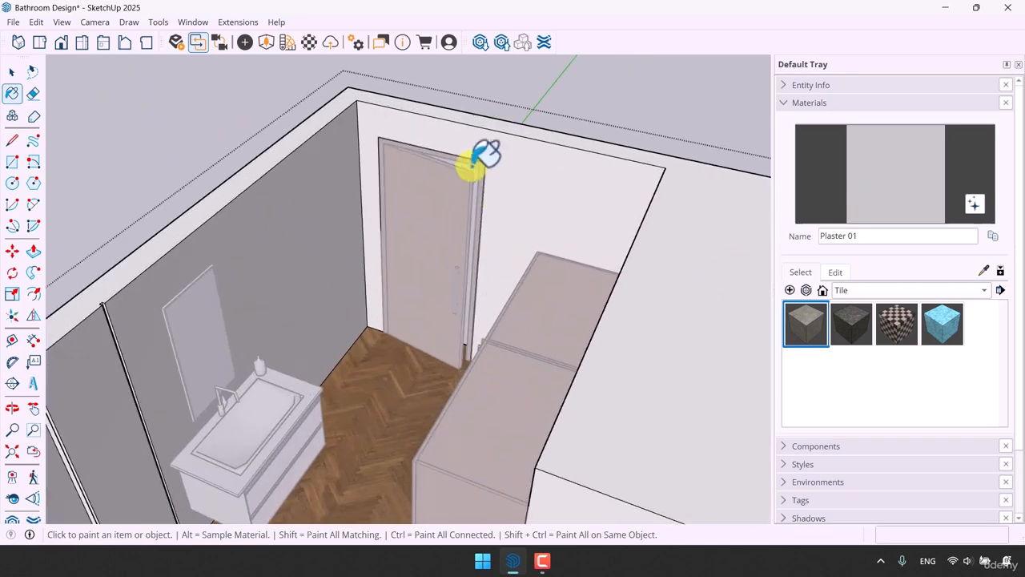
{"action": "scroll", "coordinate": [382, 197], "scroll_direction": "down", "scroll_amount": 4}
{"action": "middle_click_drag", "start_coordinate": [382, 197], "coordinate": [787, 183]}
{"action": "scroll", "coordinate": [787, 183], "scroll_direction": "down", "scroll_amount": 1}
{"action": "scroll", "coordinate": [378, 202], "scroll_direction": "up", "scroll_amount": 3}
{"action": "left_click", "coordinate": [633, 275]}
{"action": "scroll", "coordinate": [272, 284], "scroll_direction": "down", "scroll_amount": 4}
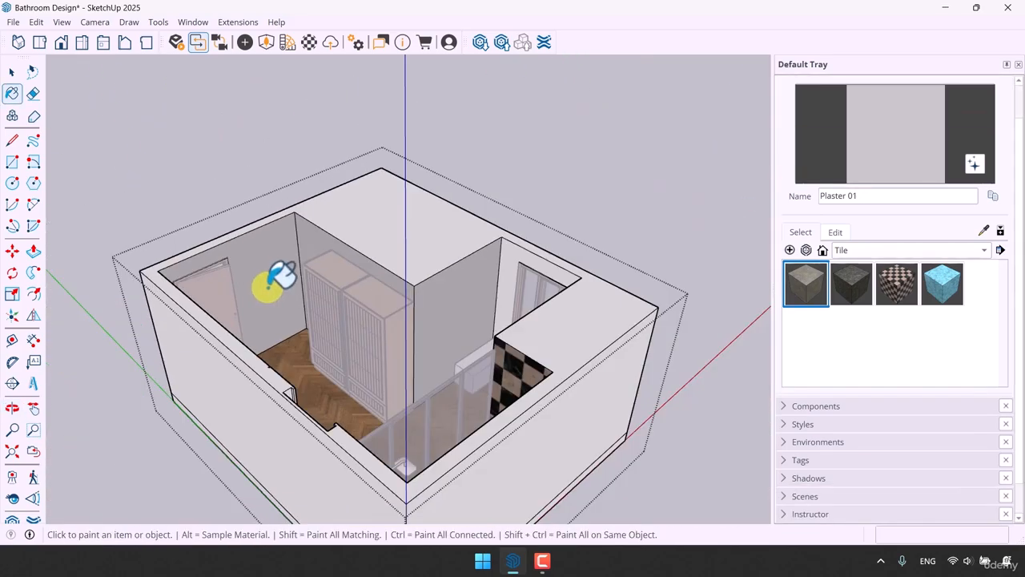
Paint the remaining interior walls around the cabinets and bench alcove with Plaster 01, and finish editing the walls
{"action": "middle_click_drag", "start_coordinate": [268, 286], "coordinate": [545, 272]}
{"action": "scroll", "coordinate": [476, 263], "scroll_direction": "up", "scroll_amount": 5}
{"action": "left_click", "coordinate": [513, 276]}
{"action": "left_click", "coordinate": [491, 242]}
{"action": "key", "text": "space"}
{"action": "scroll", "coordinate": [486, 247], "scroll_direction": "down", "scroll_amount": 4}
{"action": "scroll", "coordinate": [486, 248], "scroll_direction": "down", "scroll_amount": 1}
{"action": "left_click", "coordinate": [489, 159]}
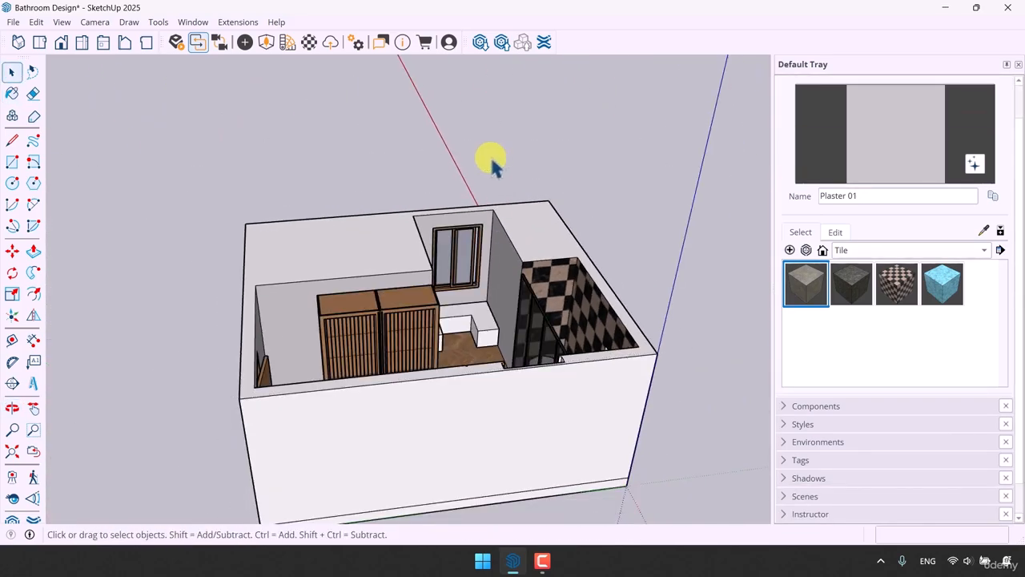
Examine the plastered walls around the toilet recess and the narrow vertical groove beside the mirror
{"action": "middle_click_drag", "start_coordinate": [449, 229], "coordinate": [577, 279]}
{"action": "scroll", "coordinate": [467, 289], "scroll_direction": "up", "scroll_amount": 5}
{"action": "middle_click_drag", "start_coordinate": [463, 295], "coordinate": [553, 303]}
{"action": "scroll", "coordinate": [325, 305], "scroll_direction": "down", "scroll_amount": 5}
{"action": "middle_click_drag", "start_coordinate": [513, 337], "coordinate": [579, 390]}
{"action": "scroll", "coordinate": [499, 309], "scroll_direction": "up", "scroll_amount": 5}
{"action": "middle_click_drag", "start_coordinate": [499, 309], "coordinate": [367, 337]}
{"action": "scroll", "coordinate": [384, 231], "scroll_direction": "up", "scroll_amount": 3}
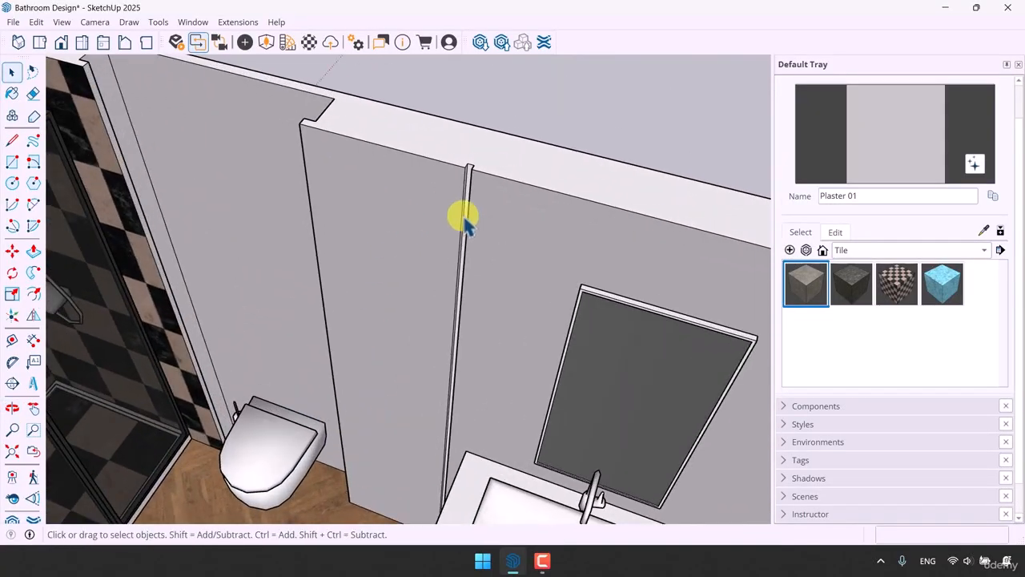
{"action": "scroll", "coordinate": [462, 216], "scroll_direction": "down", "scroll_amount": 2}
{"action": "middle_click_drag", "start_coordinate": [462, 216], "coordinate": [519, 284]}
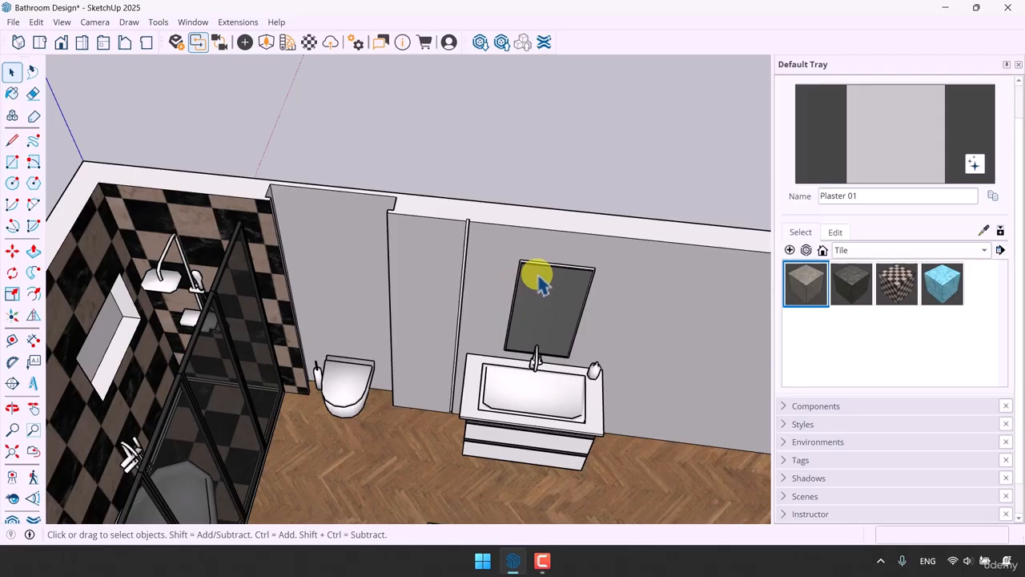
{"action": "middle_click_drag", "start_coordinate": [600, 320], "coordinate": [161, 328]}
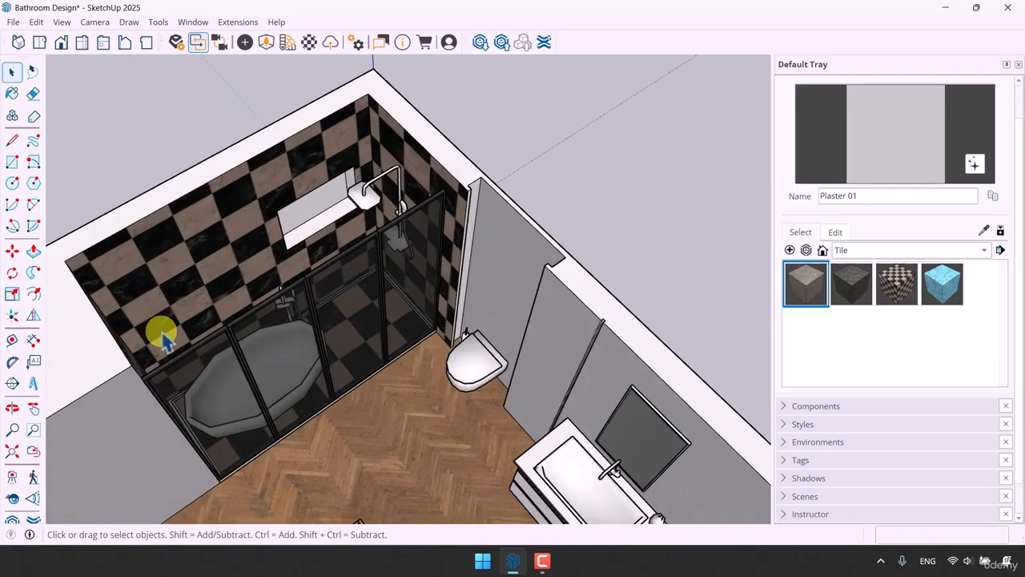
{"action": "scroll", "coordinate": [224, 340], "scroll_direction": "up", "scroll_amount": 2}
{"action": "scroll", "coordinate": [224, 345], "scroll_direction": "down", "scroll_amount": 1}
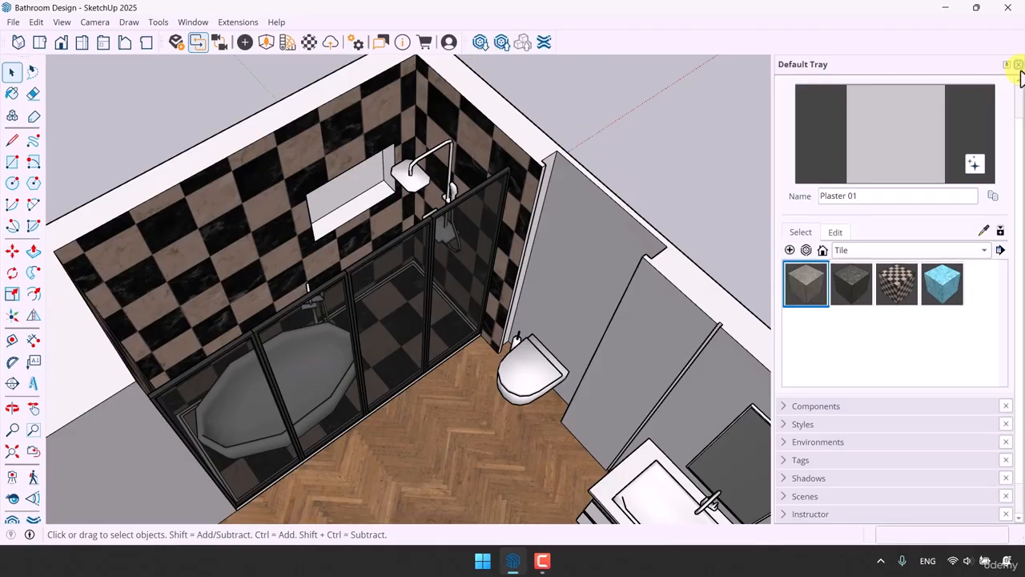
Position the camera on the wood floor beside the open door and set its eye height to 1.6 m
{"action": "middle_click_drag", "start_coordinate": [561, 296], "coordinate": [160, 360]}
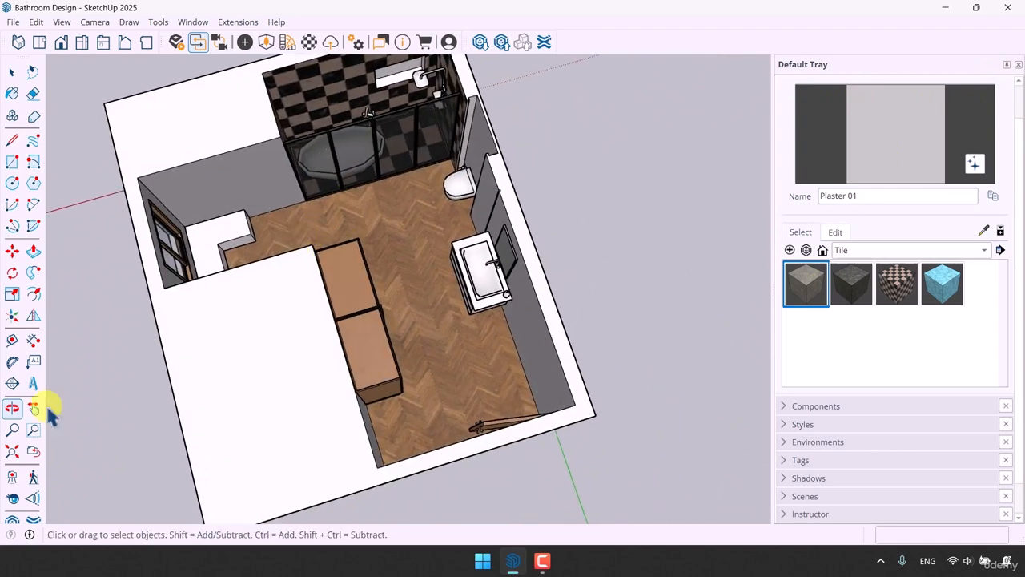
{"action": "left_click", "coordinate": [15, 477]}
{"action": "mouse_move", "coordinate": [423, 426]}
{"action": "middle_mouse_down"}
{"action": "mouse_move", "coordinate": [411, 435]}
{"action": "mouse_move", "coordinate": [429, 431]}
{"action": "middle_mouse_up"}
{"action": "scroll", "coordinate": [429, 431], "scroll_direction": "up", "scroll_amount": 2}
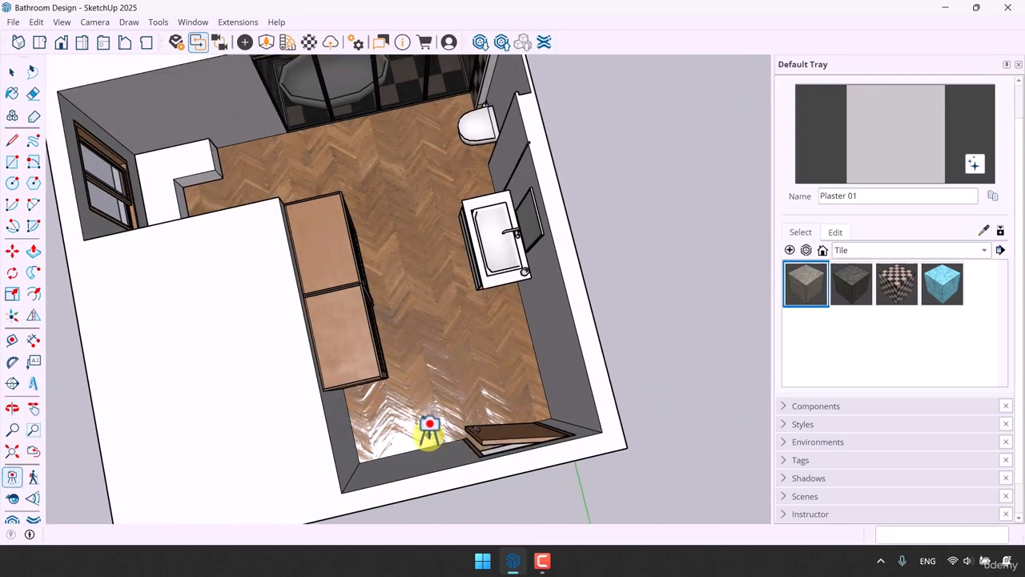
{"action": "left_click", "coordinate": [447, 432]}
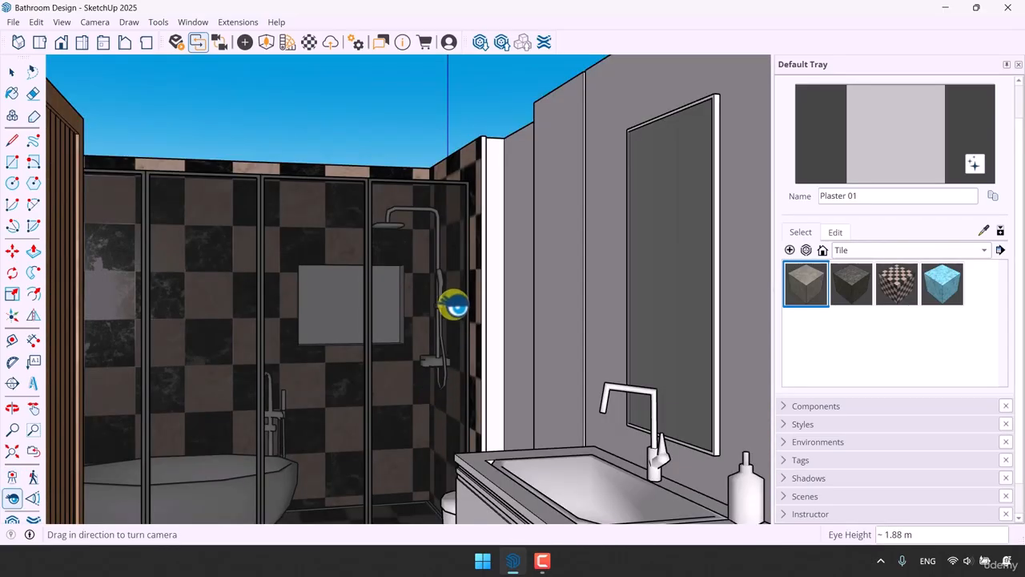
{"action": "type", "text": "1.6"}
{"action": "key", "text": "Return"}
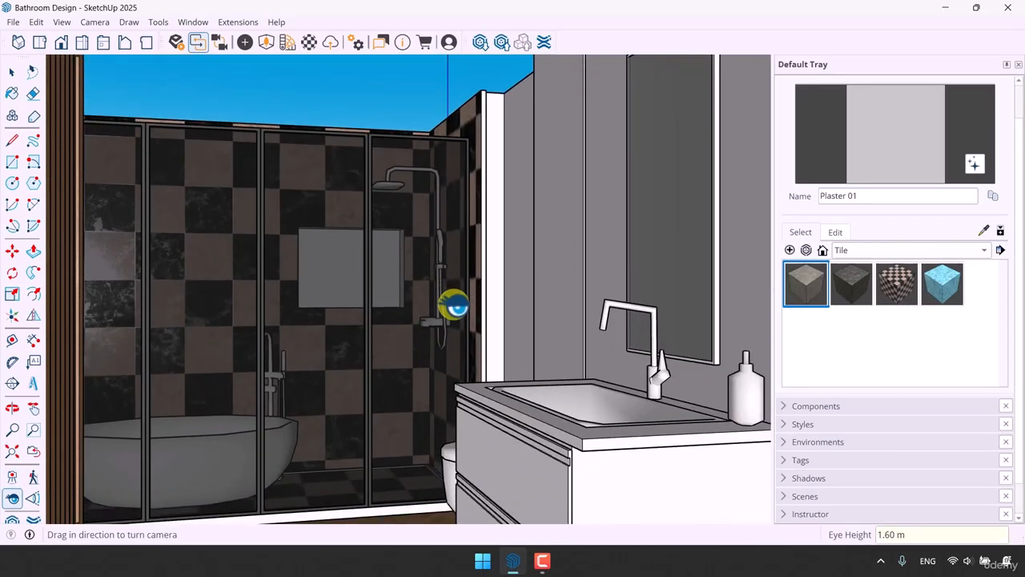
Try a camera field of view of 32 degrees, and readjust it to about 34.7 degrees
{"action": "left_click", "coordinate": [32, 498]}
{"action": "left_click_drag", "start_coordinate": [366, 343], "coordinate": [529, 342]}
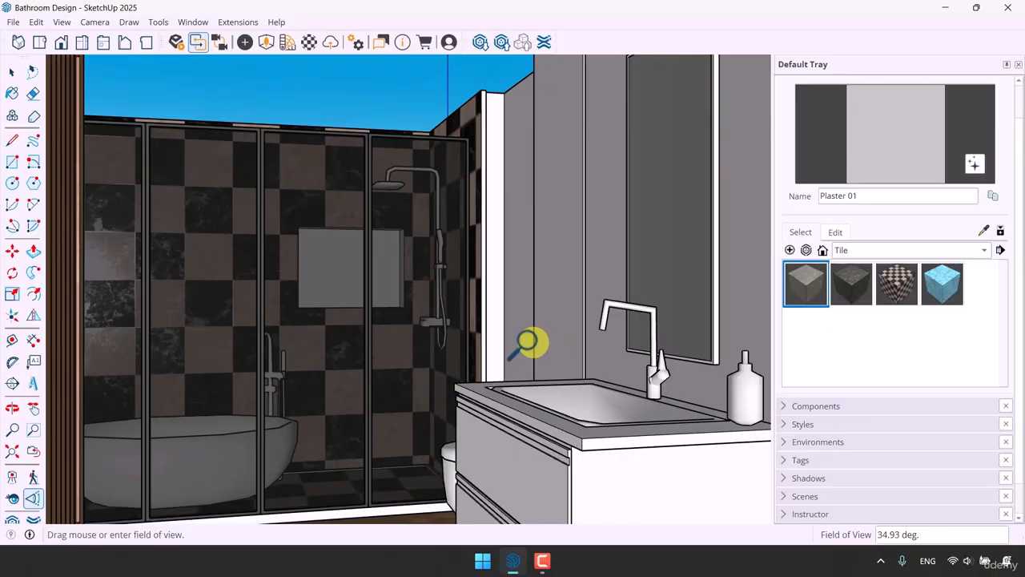
{"action": "key", "text": "Return"}
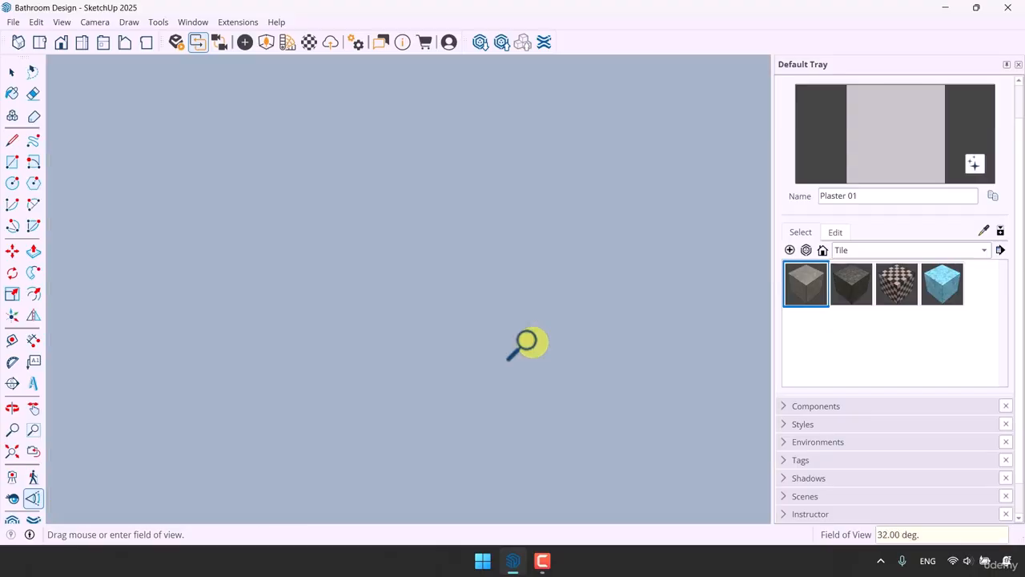
{"action": "mouse_move", "coordinate": [526, 343]}
{"action": "left_mouse_down"}
{"action": "mouse_move", "coordinate": [149, 181]}
{"action": "mouse_move", "coordinate": [515, 350]}
{"action": "left_mouse_up"}
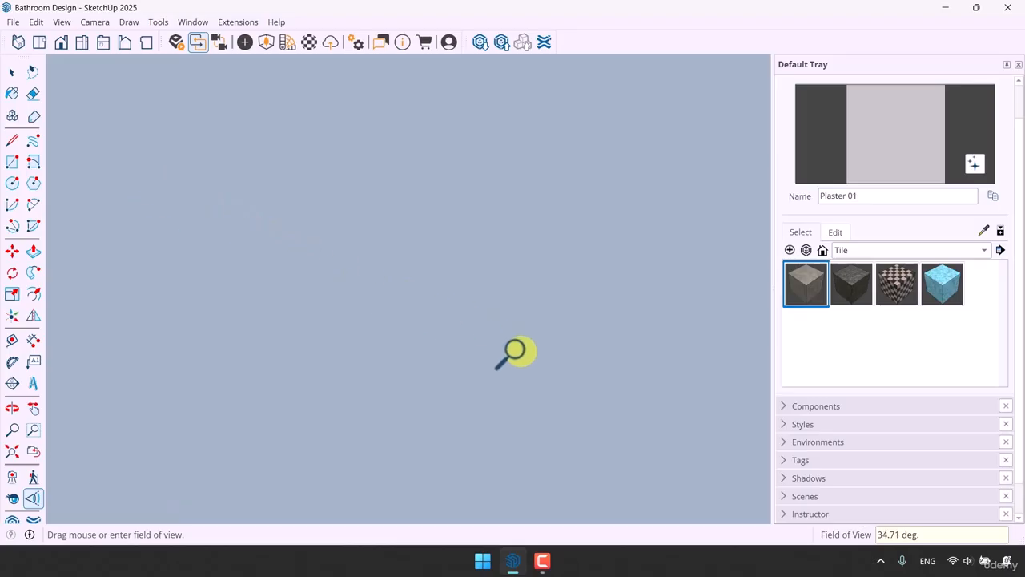
{"action": "key", "text": "space"}
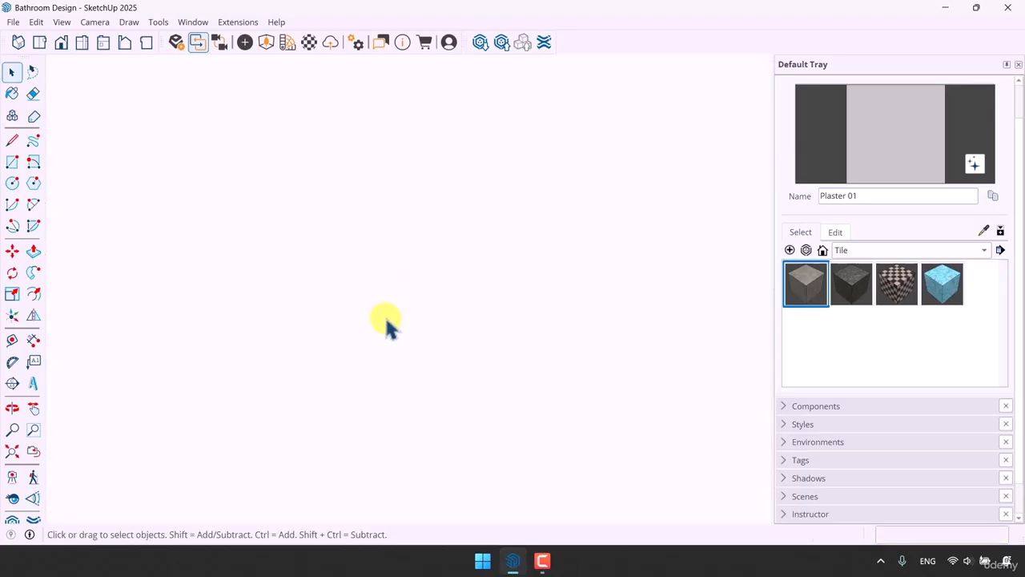
Bring the whole bathroom back into view and position the camera on the floor just inside the open door
{"action": "scroll", "coordinate": [385, 330], "scroll_direction": "down", "scroll_amount": 8}
{"action": "middle_click_drag", "start_coordinate": [451, 320], "coordinate": [465, 435]}
{"action": "scroll", "coordinate": [464, 433], "scroll_direction": "down", "scroll_amount": 4}
{"action": "middle_click_drag", "start_coordinate": [465, 392], "coordinate": [466, 418]}
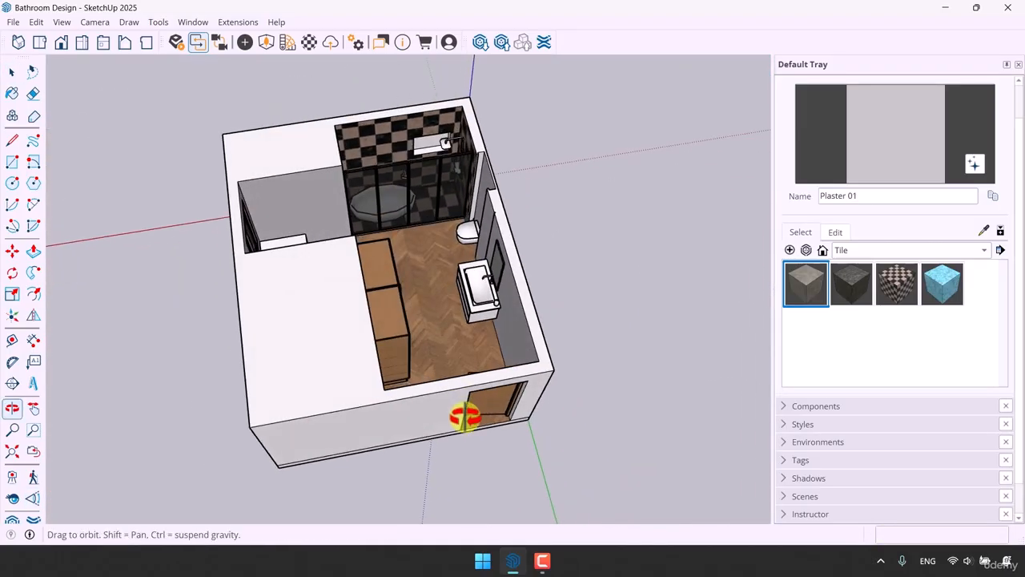
{"action": "scroll", "coordinate": [466, 410], "scroll_direction": "up", "scroll_amount": 4}
{"action": "left_click", "coordinate": [12, 479]}
{"action": "middle_click_drag", "start_coordinate": [498, 336], "coordinate": [486, 427]}
{"action": "scroll", "coordinate": [433, 420], "scroll_direction": "up", "scroll_amount": 2}
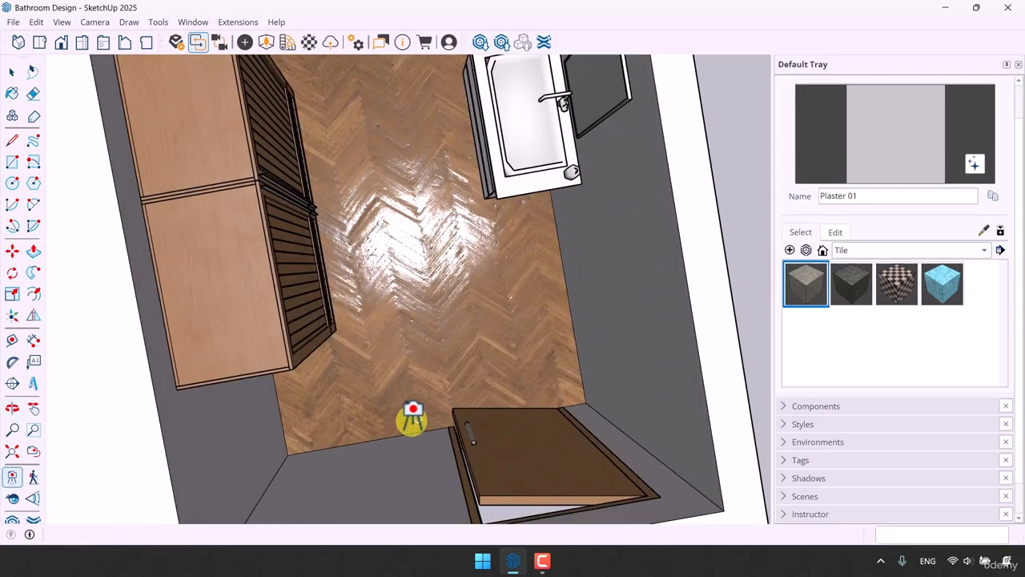
{"action": "left_click", "coordinate": [409, 421]}
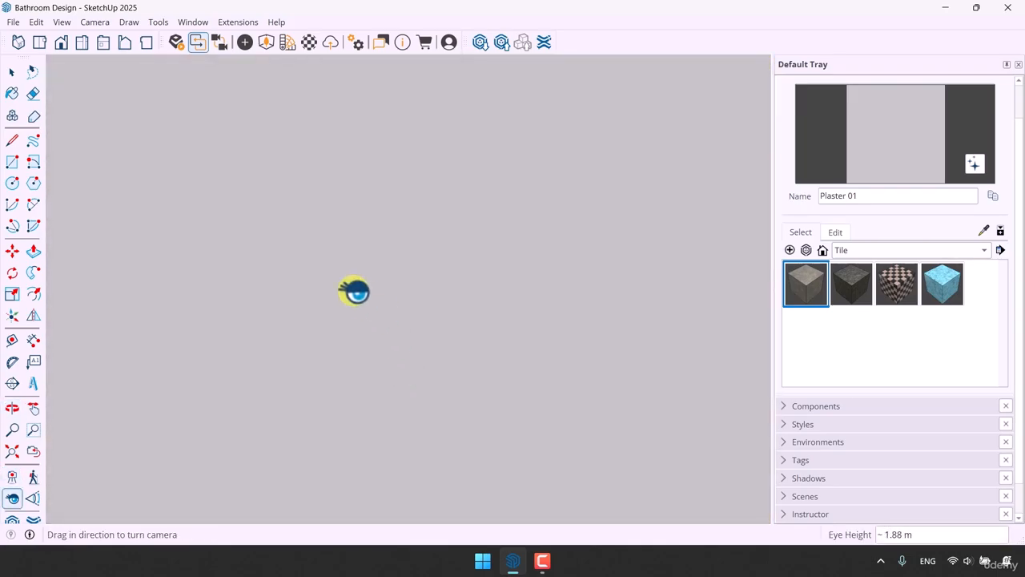
Turn the camera toward the shower enclosure and vanity, with an eye height of 1.5 m
{"action": "left_click_drag", "start_coordinate": [354, 291], "coordinate": [773, 190]}
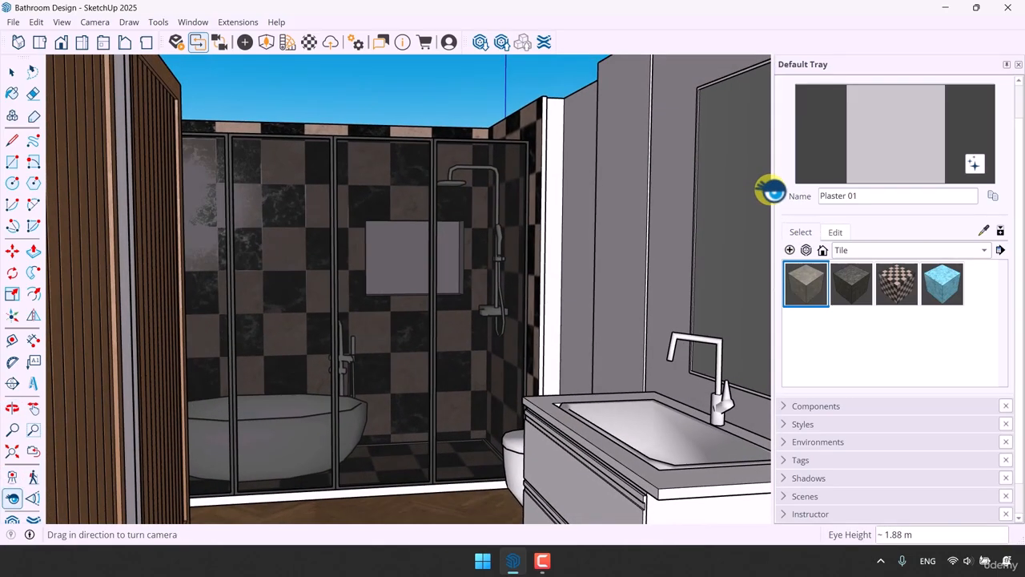
{"action": "type", "text": "1.5"}
{"action": "key", "text": "Return"}
{"action": "left_click_drag", "start_coordinate": [612, 170], "coordinate": [663, 160]}
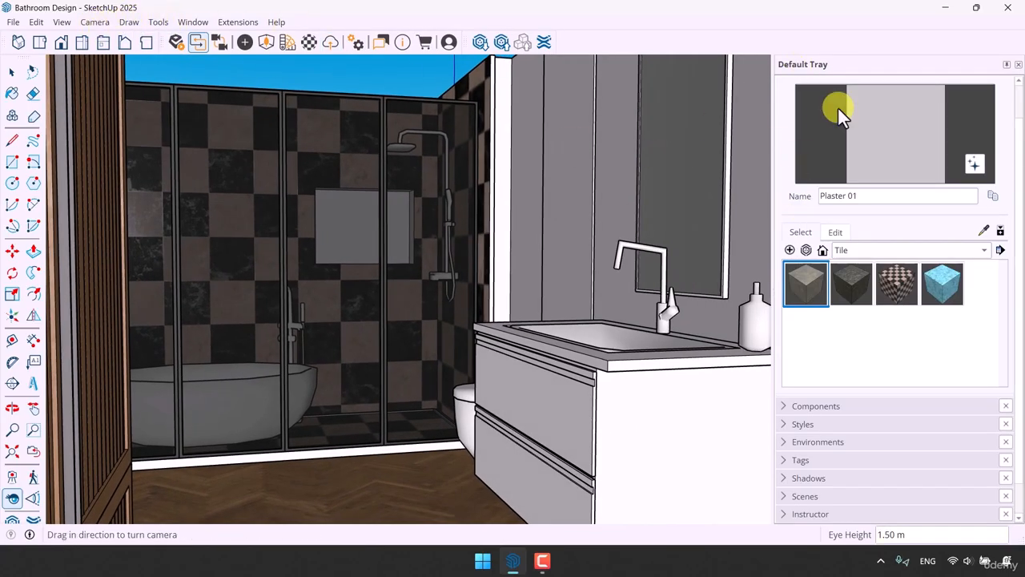
Save the view of the shower enclosure and vanity as the first scene
{"action": "scroll", "coordinate": [838, 107], "scroll_direction": "up", "scroll_amount": 2}
{"action": "left_click", "coordinate": [809, 103]}
{"action": "left_click", "coordinate": [805, 212]}
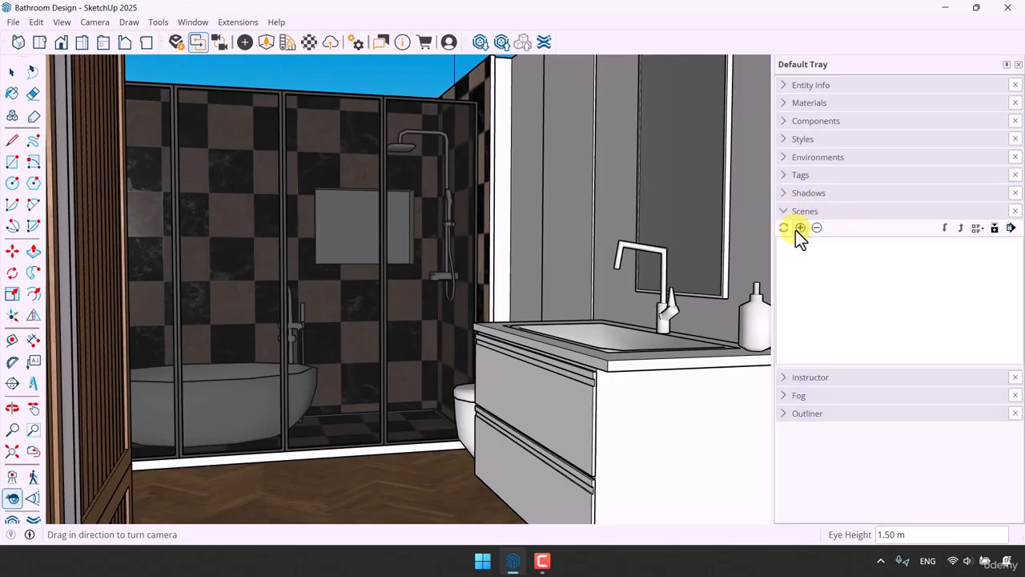
{"action": "left_click", "coordinate": [799, 228]}
{"action": "left_click", "coordinate": [572, 338]}
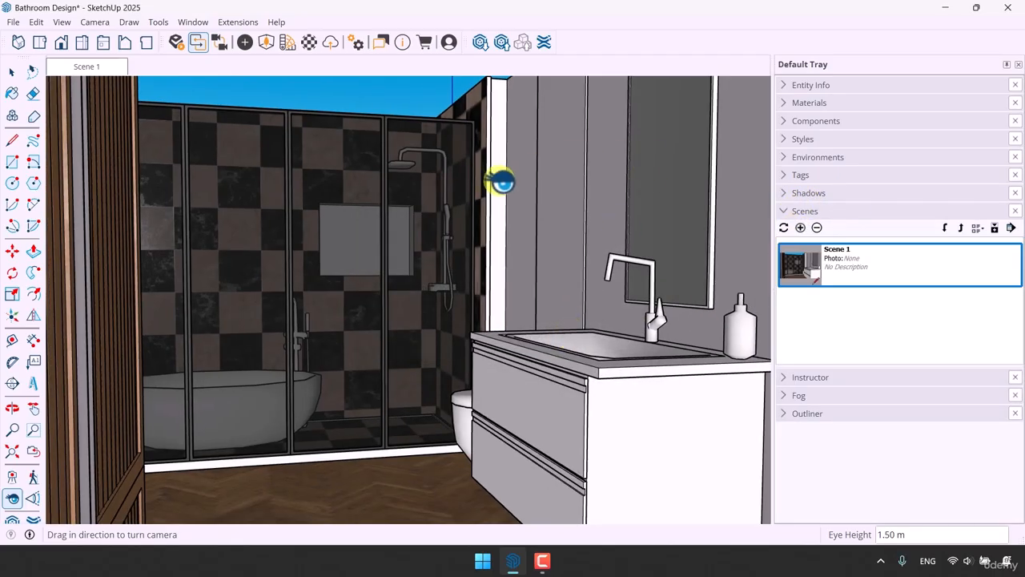
Turn the camera toward the window and bench alcove beside the shower, and add this view as a second scene
{"action": "scroll", "coordinate": [336, 261], "scroll_direction": "up", "scroll_amount": 5}
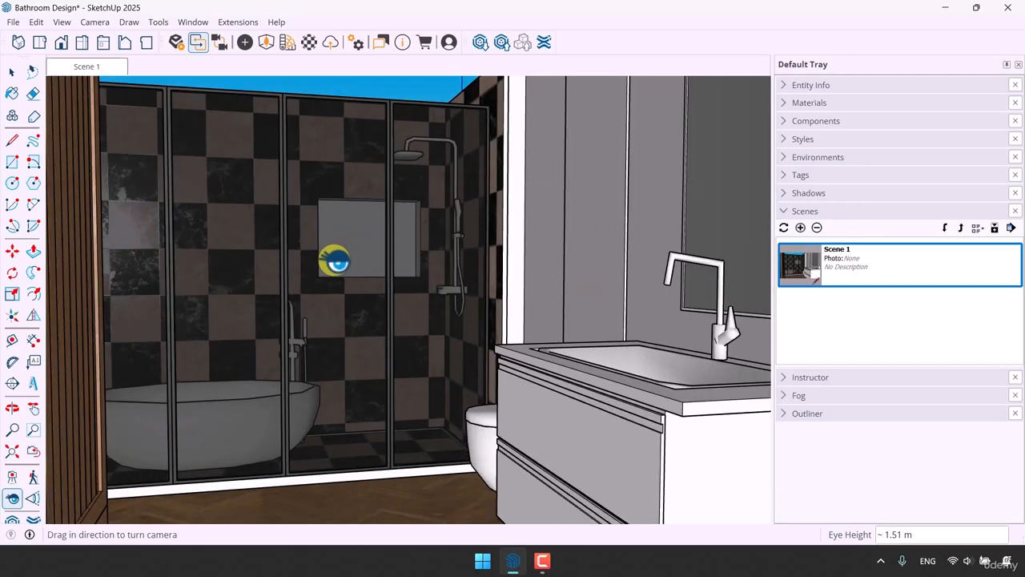
{"action": "left_click_drag", "start_coordinate": [561, 261], "coordinate": [479, 270]}
{"action": "middle_click_drag", "start_coordinate": [479, 270], "coordinate": [427, 266]}
{"action": "left_click_drag", "start_coordinate": [426, 267], "coordinate": [370, 247]}
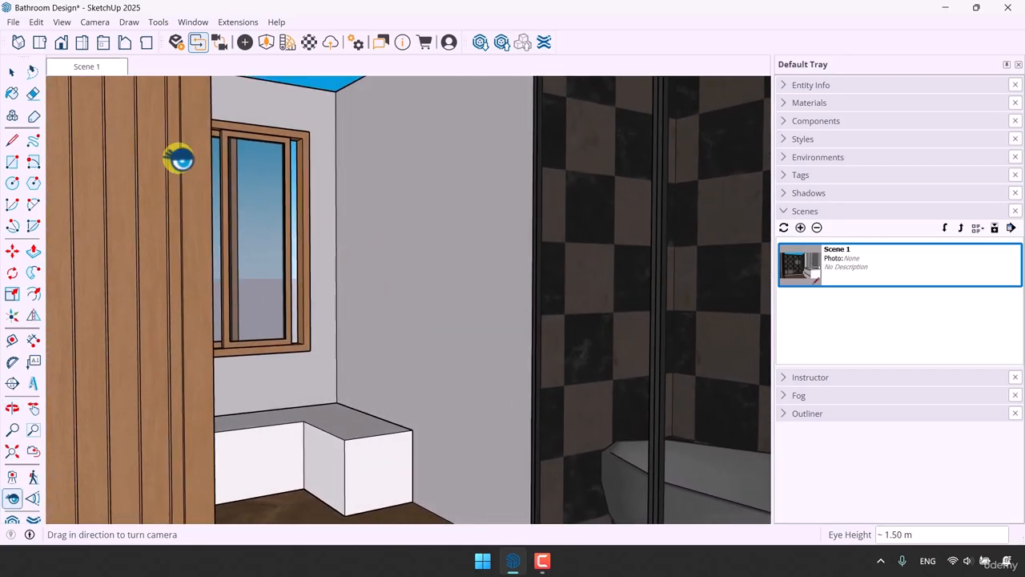
{"action": "right_click", "coordinate": [92, 71]}
{"action": "left_click", "coordinate": [120, 123]}
Turn the camera to face the alcove window and bench straight on, and add this view as a third scene
{"action": "left_click_drag", "start_coordinate": [441, 280], "coordinate": [405, 290]}
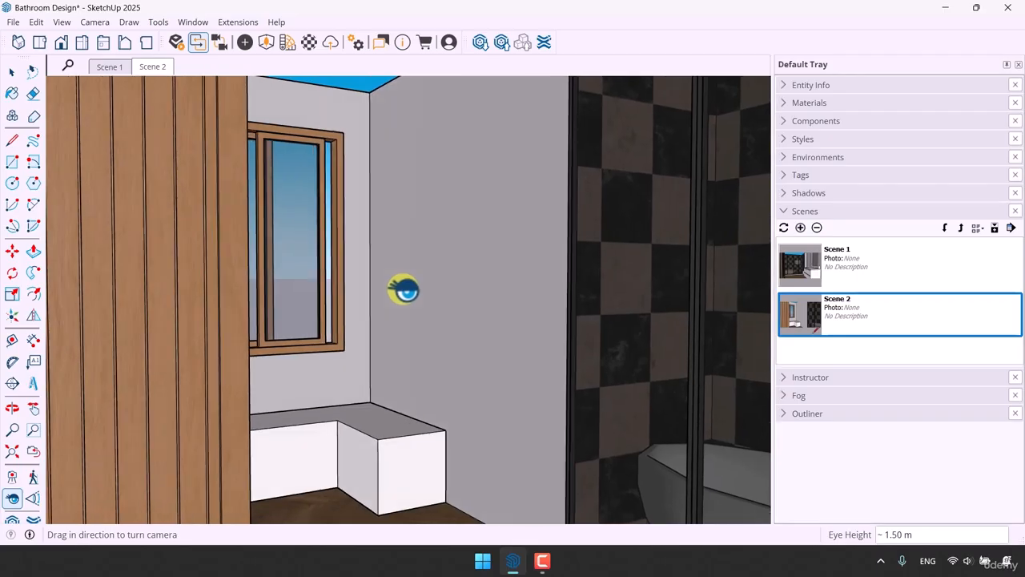
{"action": "middle_click_drag", "start_coordinate": [402, 290], "coordinate": [313, 300]}
{"action": "left_click_drag", "start_coordinate": [408, 286], "coordinate": [275, 221]}
{"action": "right_click", "coordinate": [162, 71]}
{"action": "left_click", "coordinate": [184, 110]}
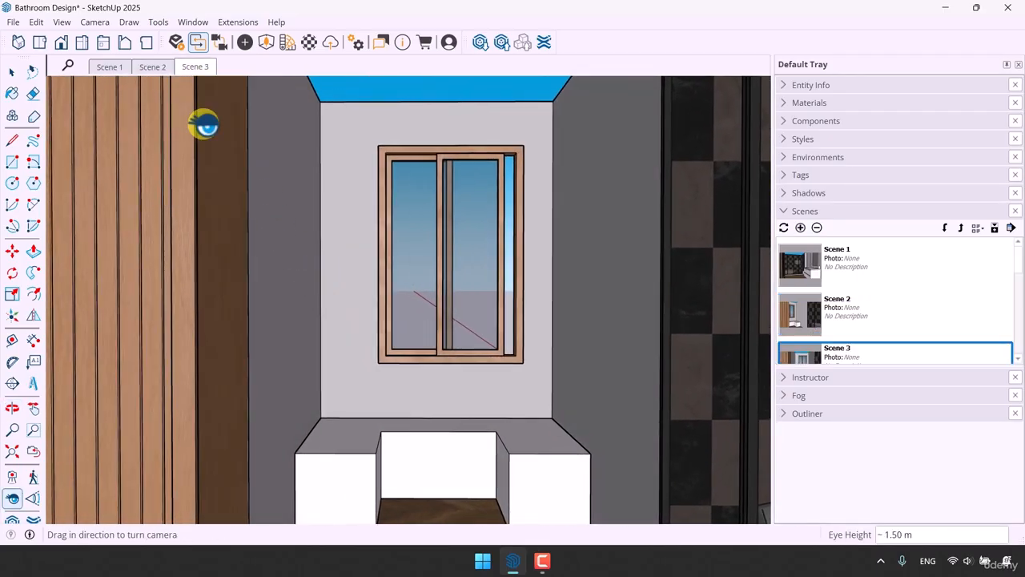
Return to the first scene, play the scene animation, and close the playback
{"action": "left_click", "coordinate": [109, 72]}
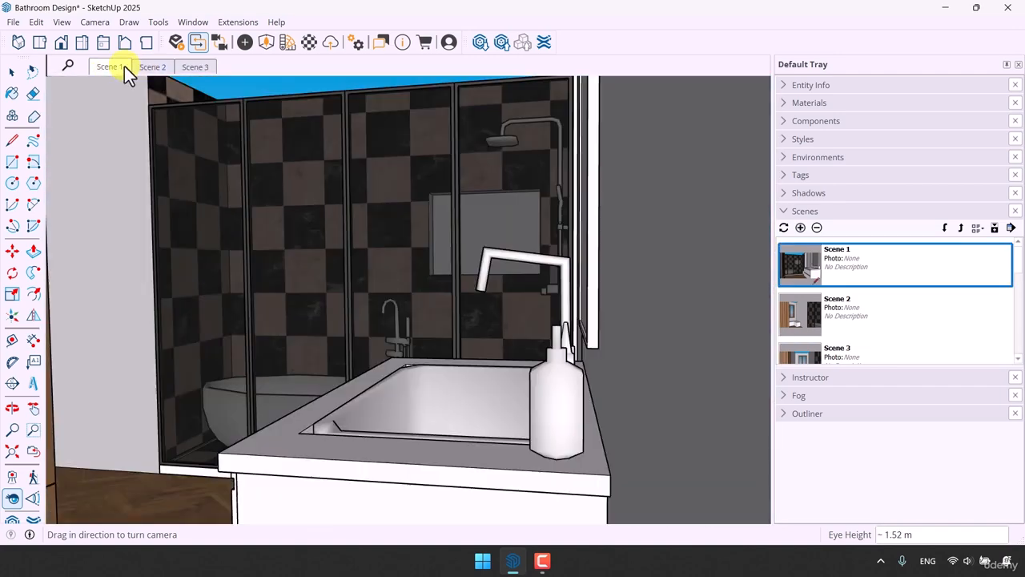
{"action": "right_click", "coordinate": [116, 67]}
{"action": "left_click", "coordinate": [165, 175]}
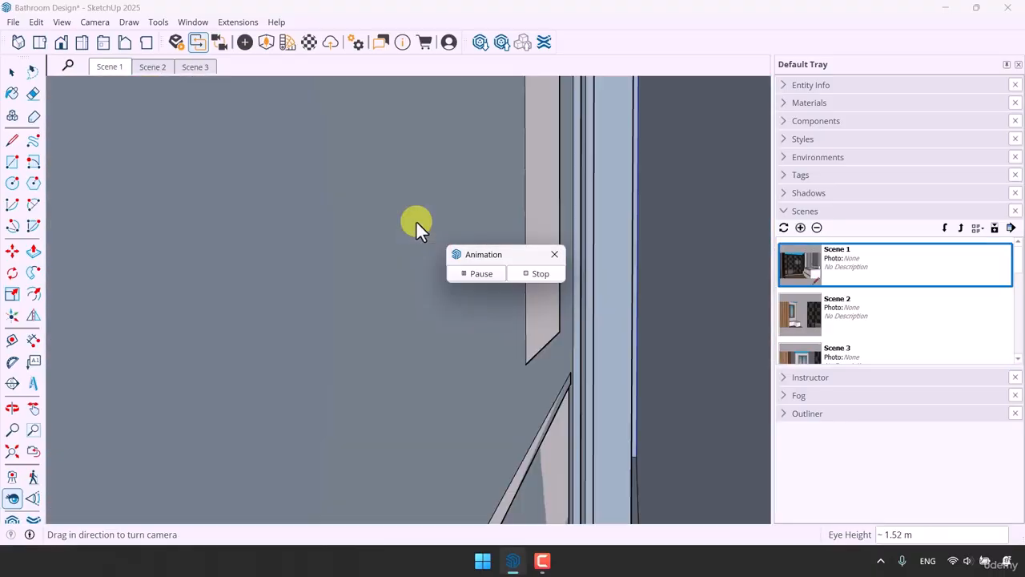
{"action": "left_click", "coordinate": [556, 256]}
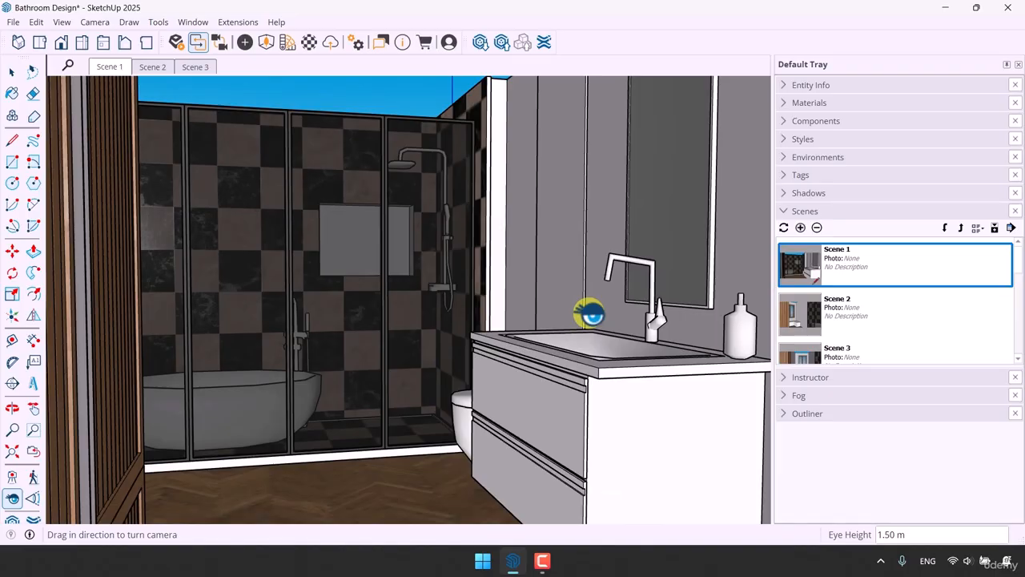
Collapse the scene list and hide the Default Tray to enlarge the drawing area
{"action": "left_click", "coordinate": [843, 214]}
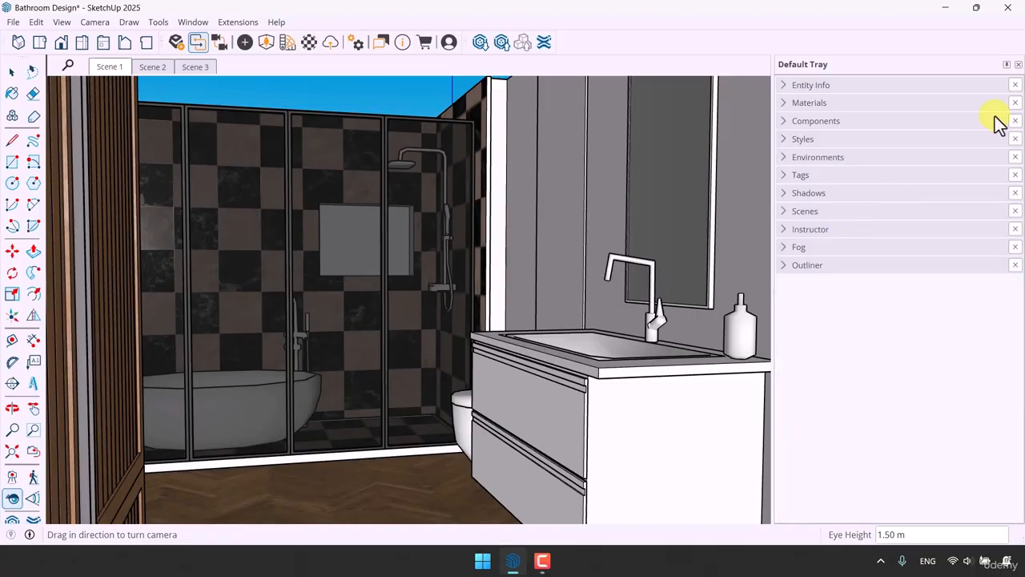
{"action": "left_click", "coordinate": [1017, 66]}
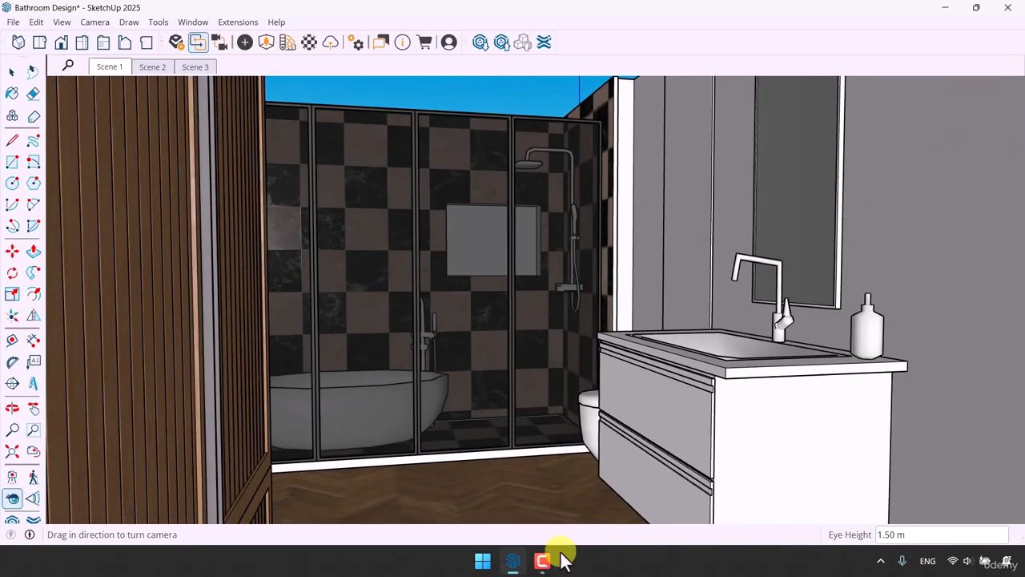